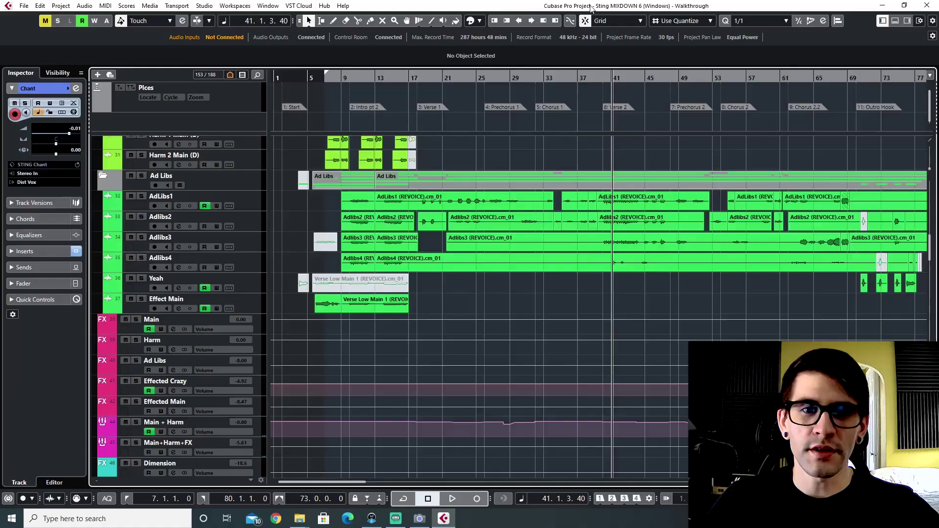
Look through the Verse, Chorus, Harmonies and Ad Libs vocal tracks and how their clips are laid out across the song.
scroll(399, 324, "up", 15)
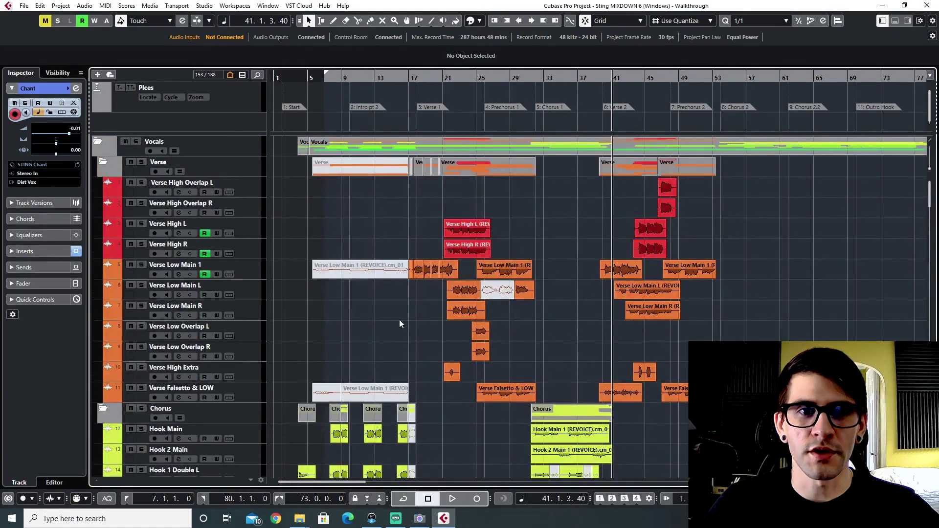
left_click(443, 77)
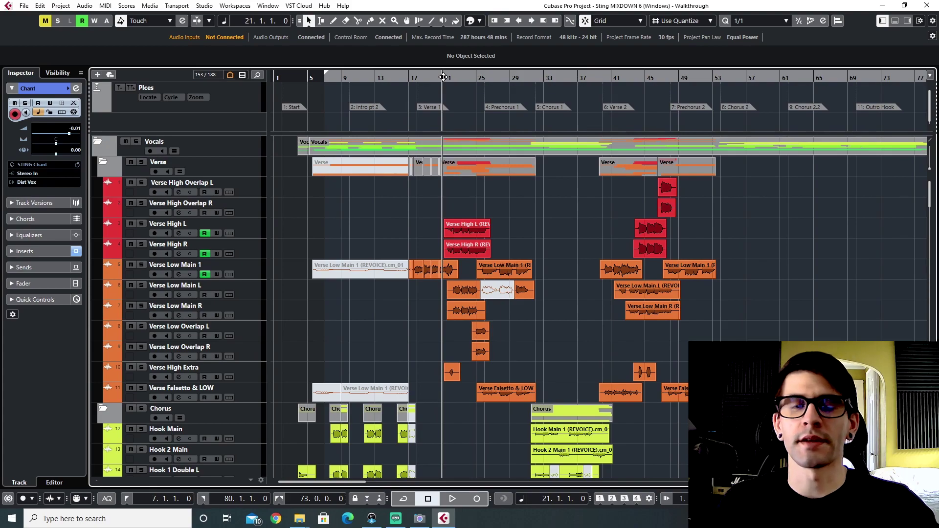
scroll(383, 222, "down", 5)
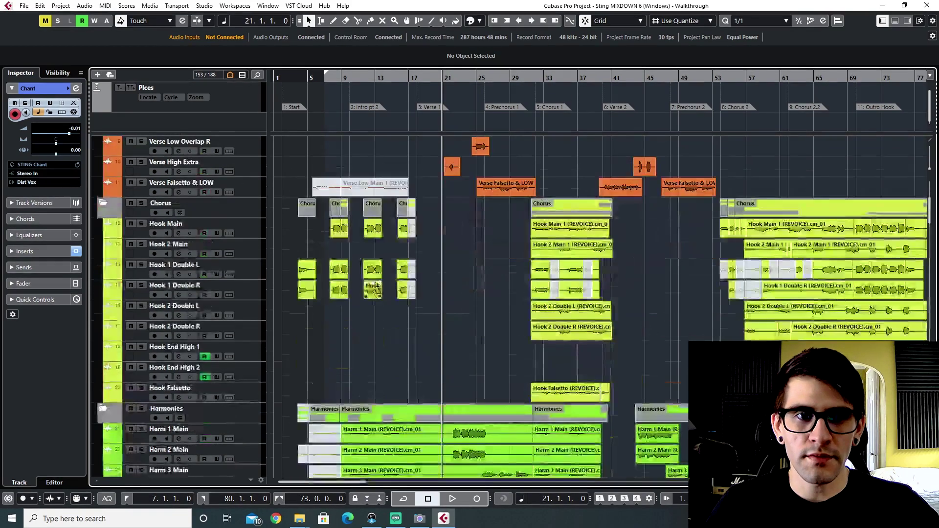
scroll(377, 289, "up", 5)
scroll(377, 289, "down", 10)
scroll(409, 294, "up", 5)
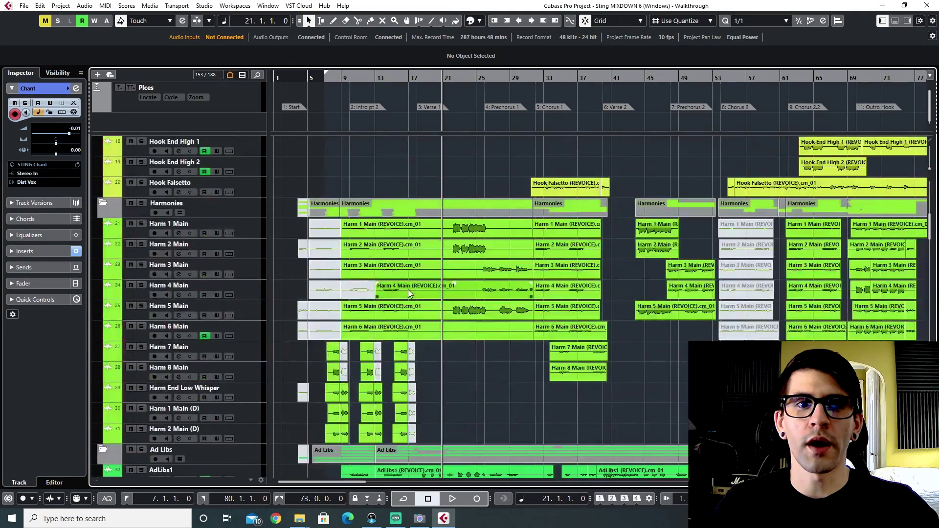
key("g")
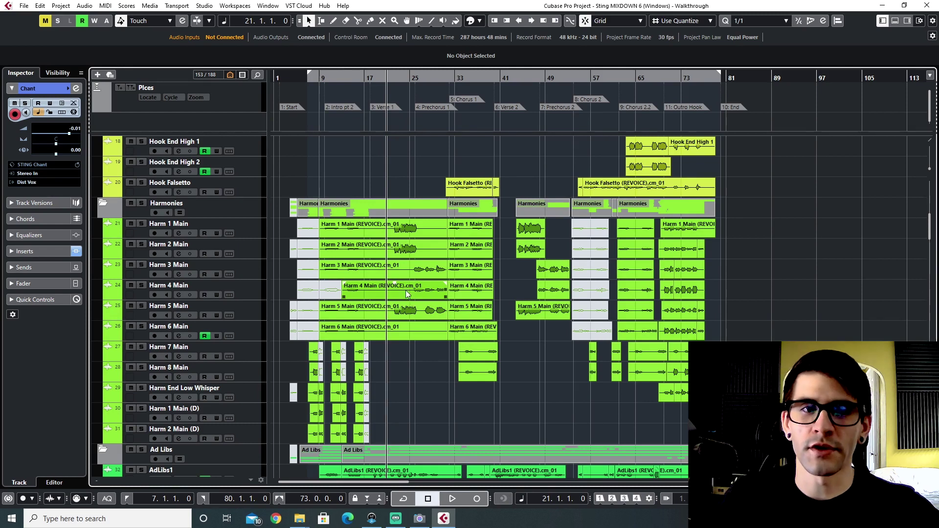
Solo the Verse Low Main 1 track and place the playhead at bar 18, at the Verse 1 marker.
scroll(511, 379, "up", 10)
key("h")
key("h")
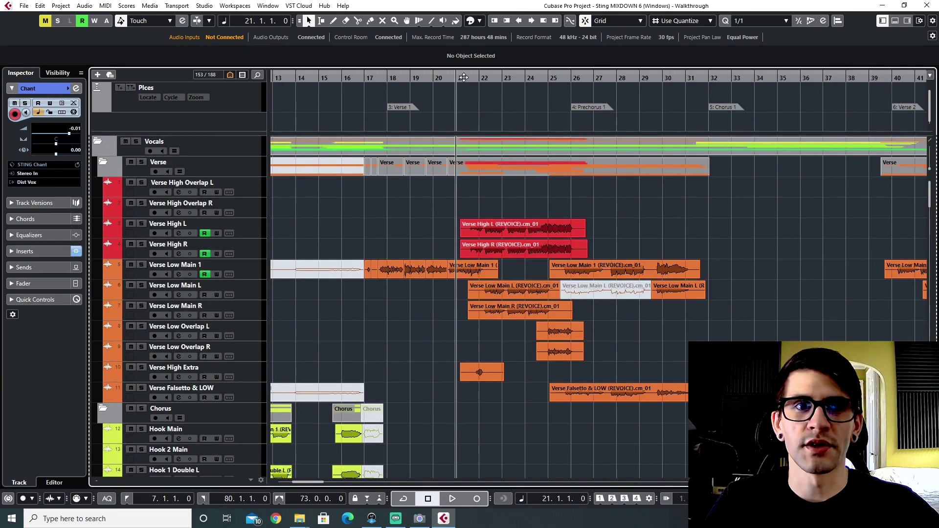
left_click(383, 78)
left_click(237, 266)
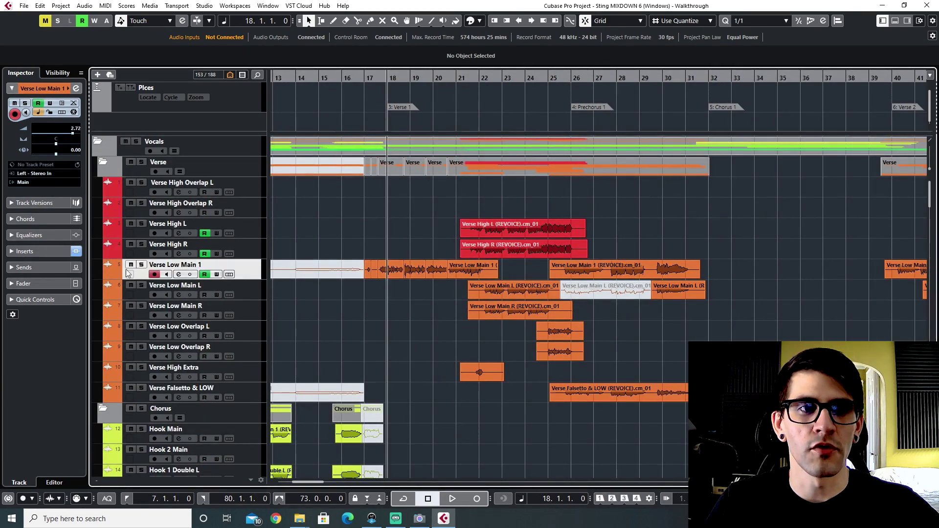
left_click(142, 265)
key("h")
key("h")
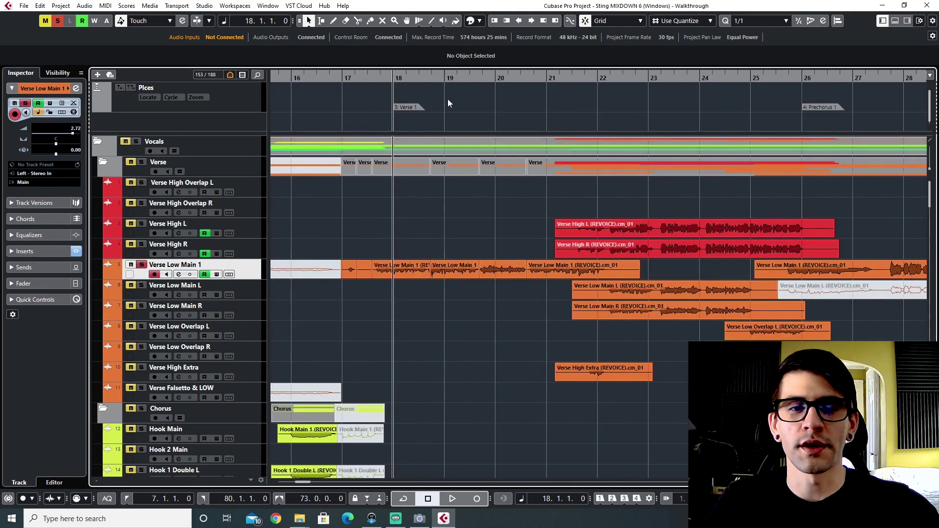
Play the soloed Verse Low Main 1 vocal from about bar 17 and stop just before bar 20.
key("space")
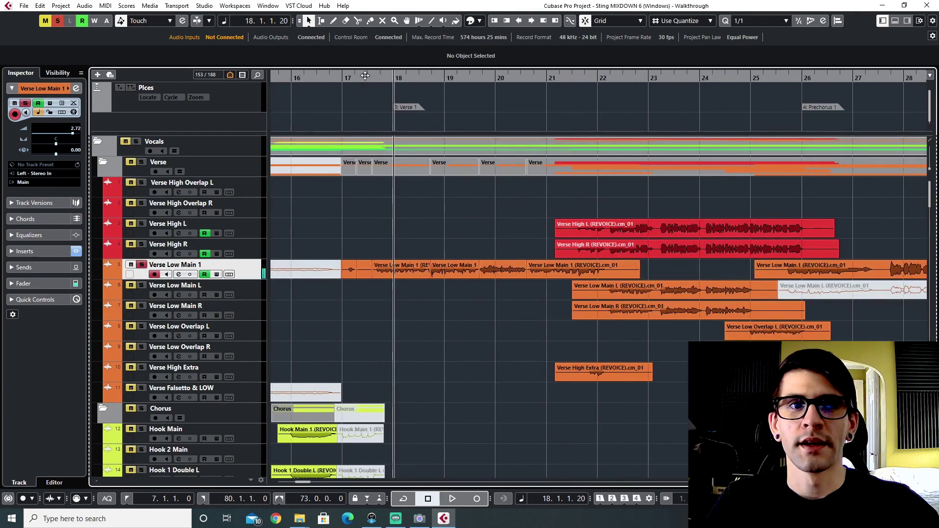
left_click(365, 75)
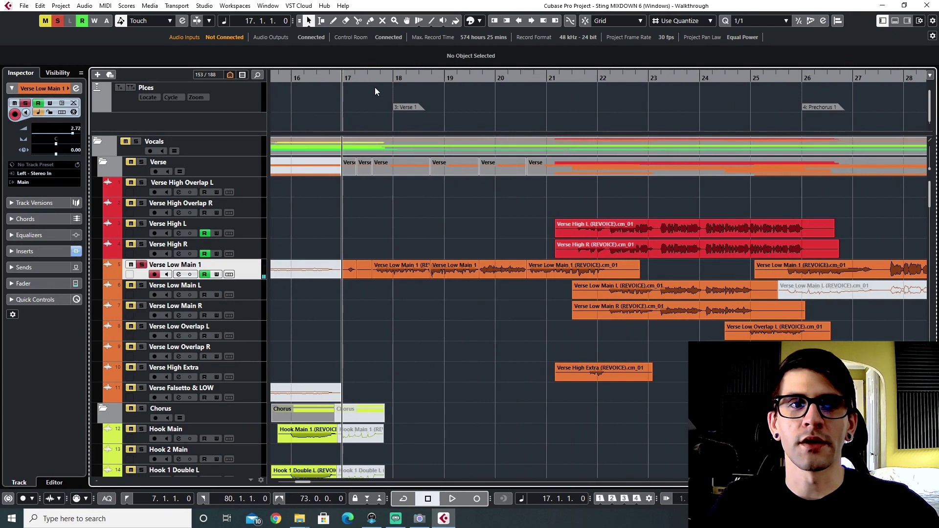
left_click(373, 79)
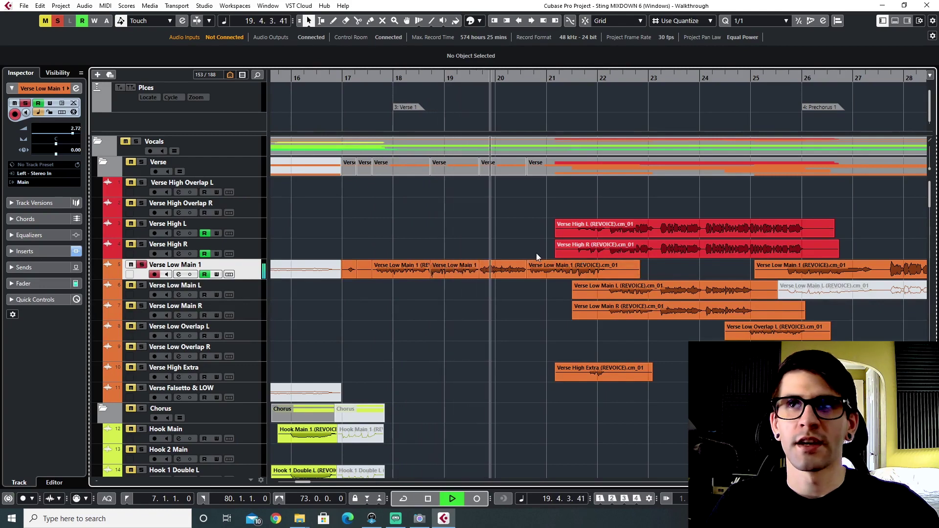
key("space")
Solo Verse High L in place of Verse Low Main 1 and audition its phrase between bars 21 and 24.
scroll(409, 442, "down", 2)
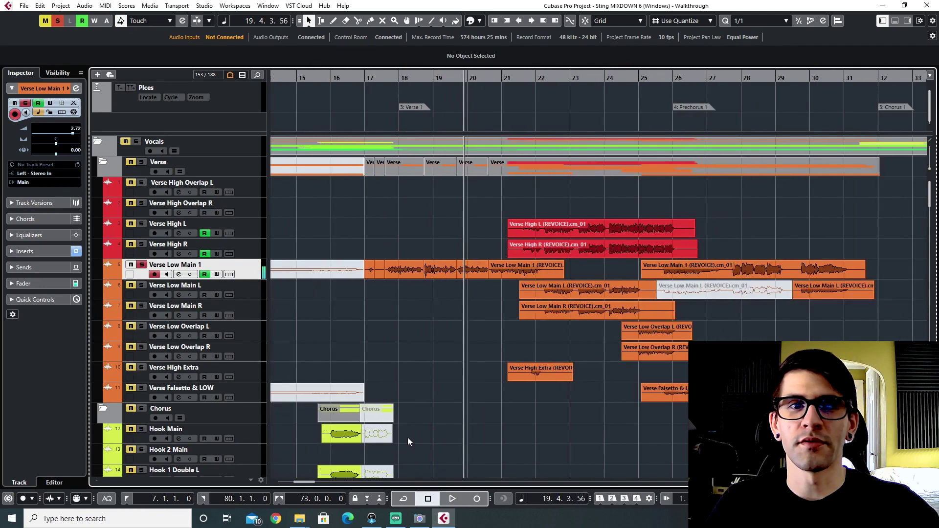
left_click(511, 78)
left_click(523, 75)
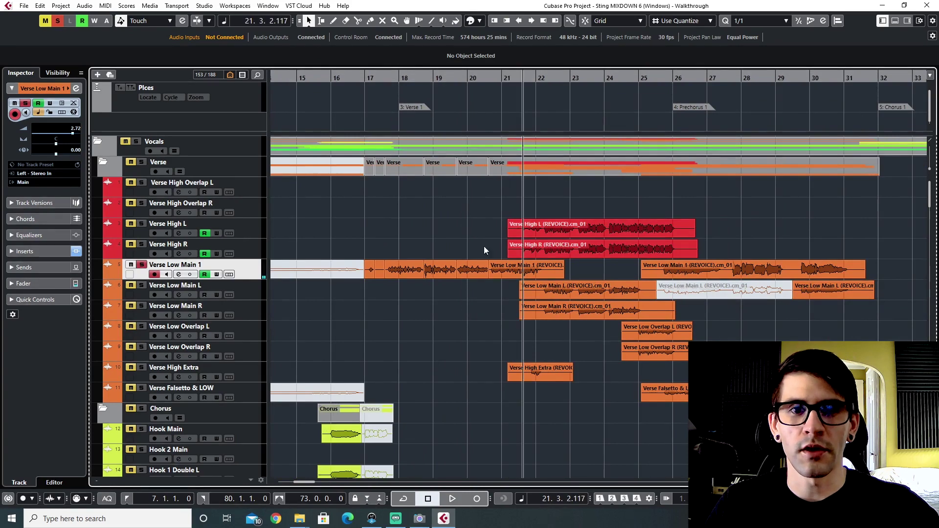
scroll(484, 251, "right", 5)
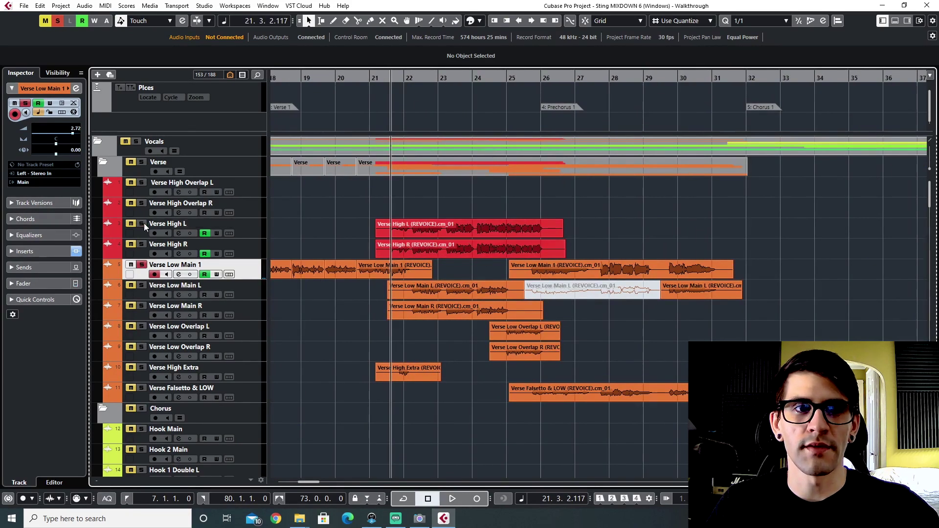
scroll(439, 267, "up", 3, "ctrl")
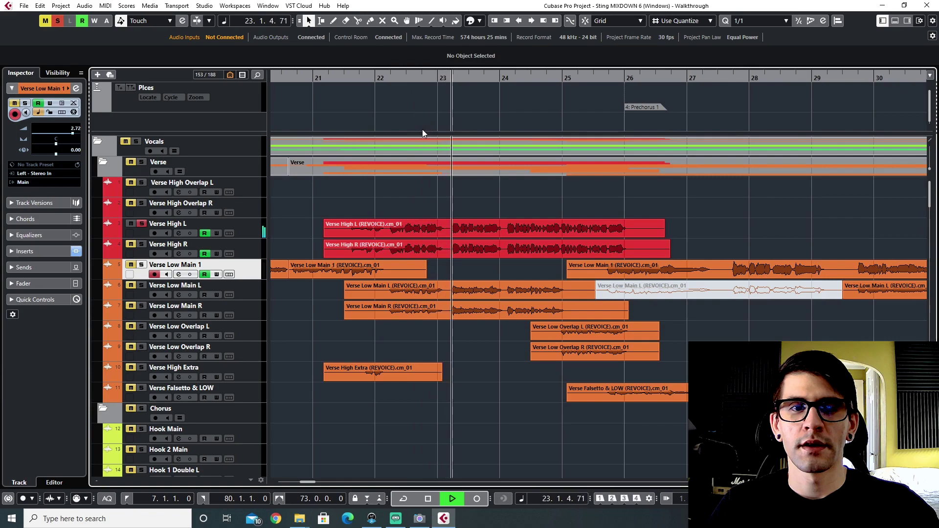
key("space")
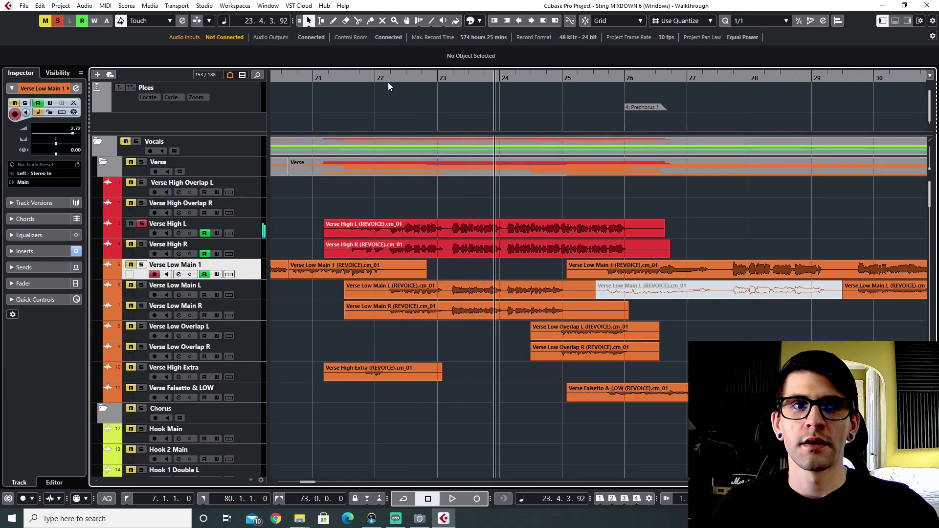
Select the d00t d00t synth channel in the mixer and play Verse High L again from about bar 22.
left_click(388, 82)
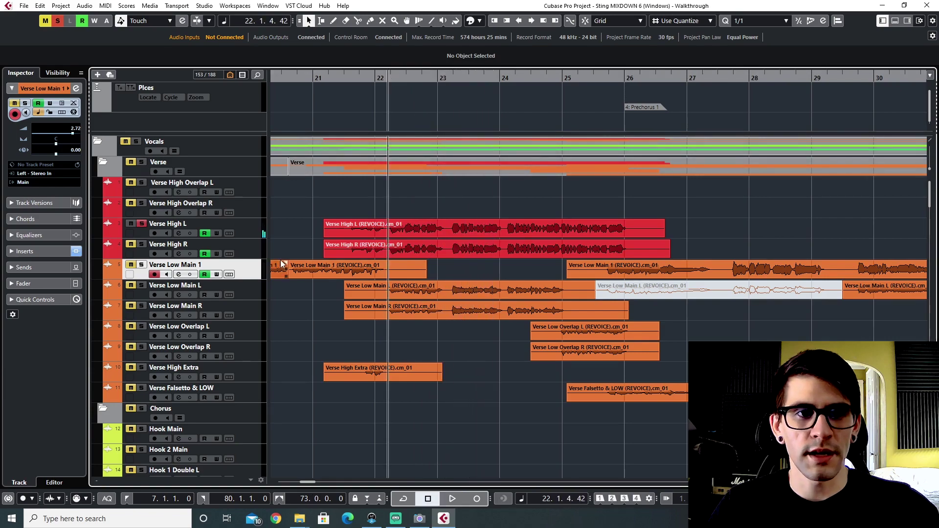
key("F3")
left_click_drag(135, 506, 601, 504)
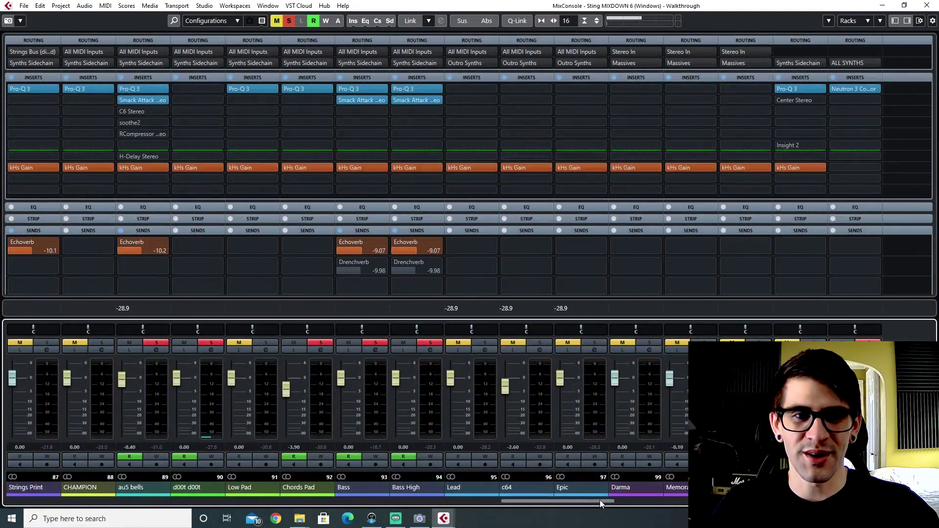
left_click(186, 487)
key("F3")
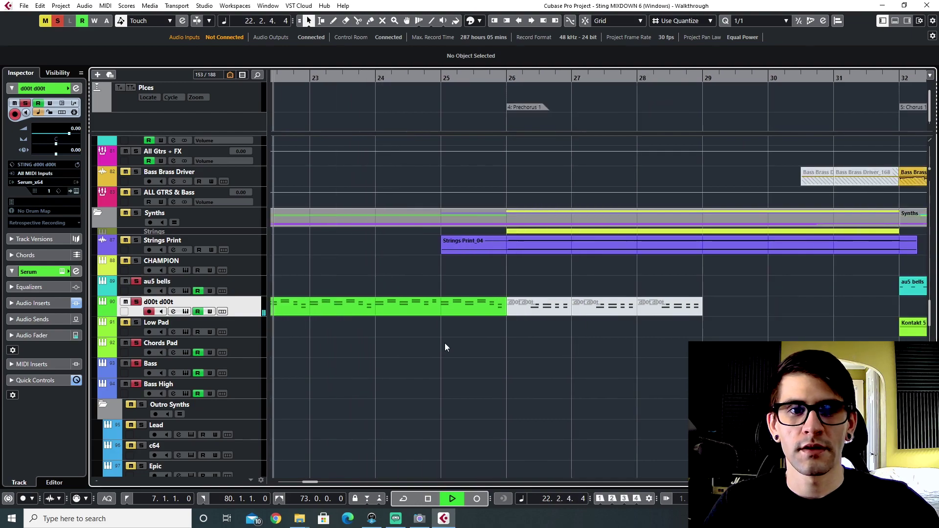
scroll(444, 342, "up", 20)
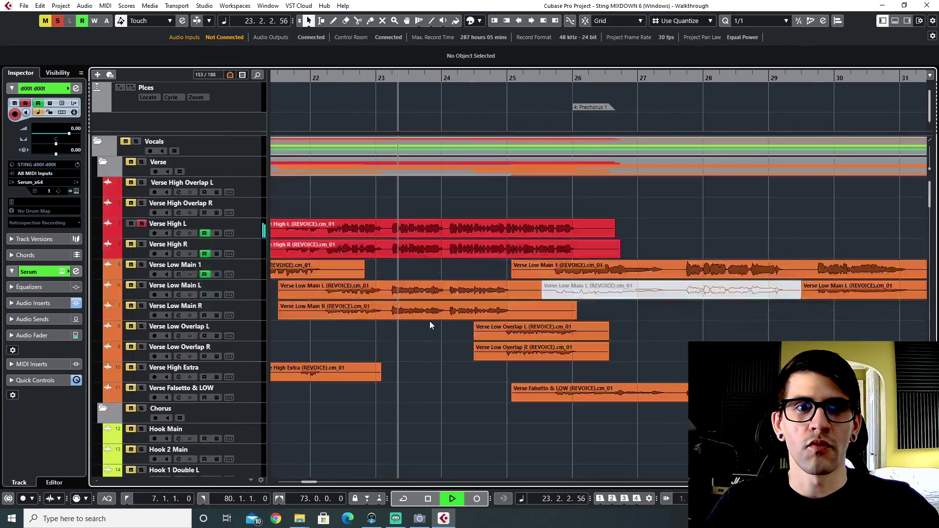
key("space")
Add Verse High R to the solo and play both Verse High tracks from about bar 22.
left_click(323, 77)
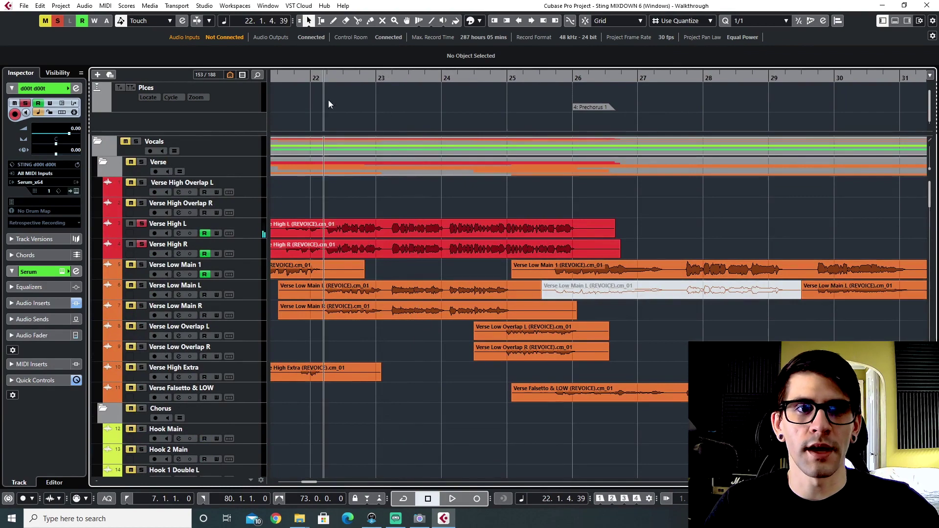
key("space")
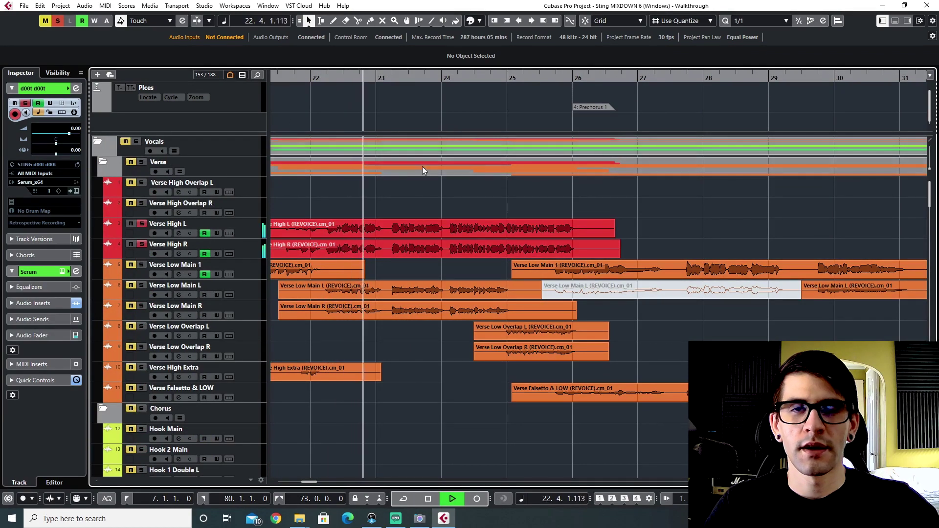
key("space")
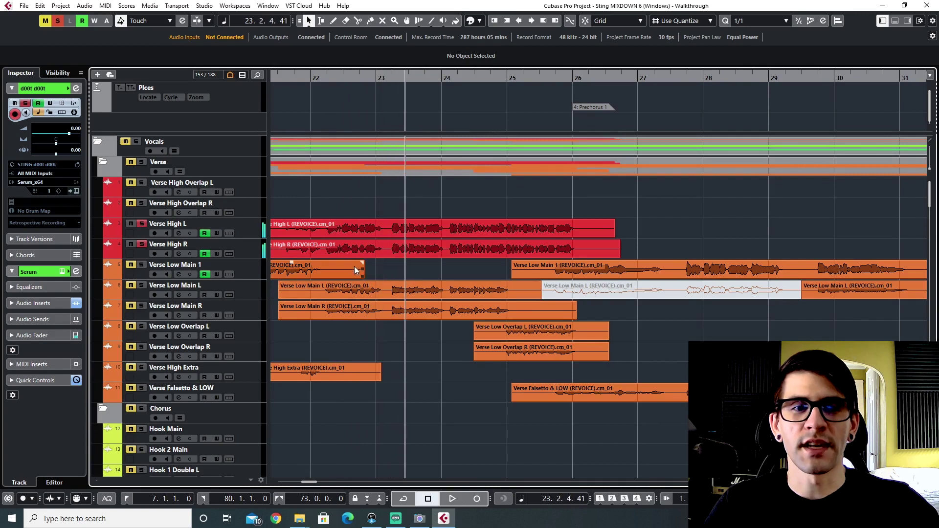
Add Verse Low Main L and Verse Low Main R to the solo and play all four verse tracks from bar 22.
left_click(314, 77)
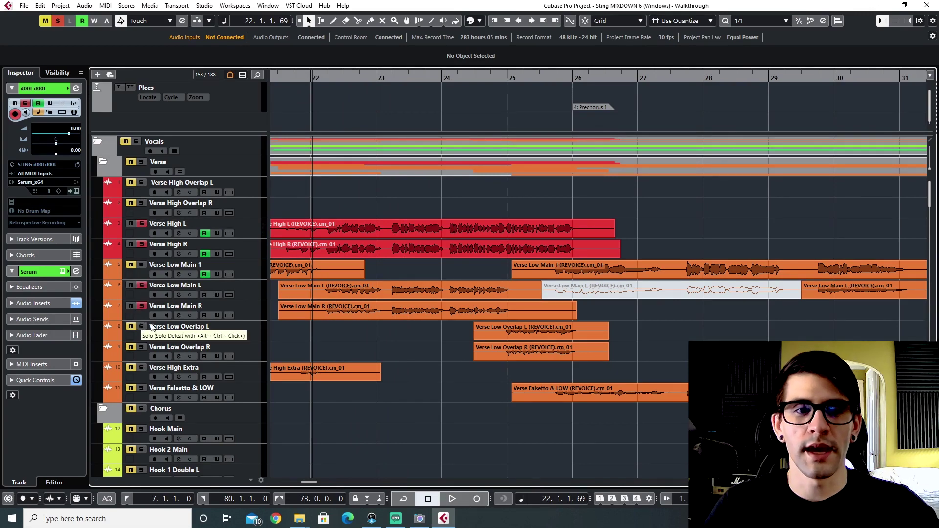
scroll(372, 253, "down", 5)
scroll(372, 254, "down", 2)
scroll(390, 299, "up", 7)
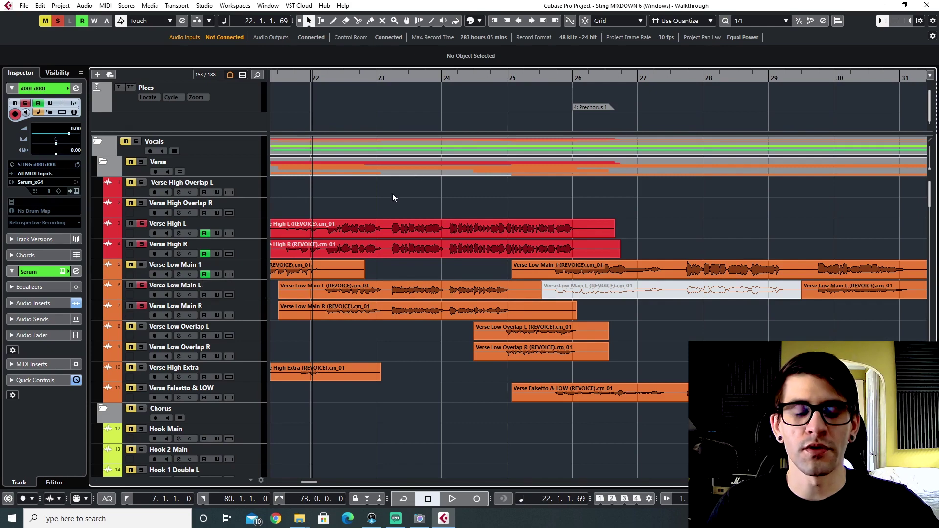
key("space")
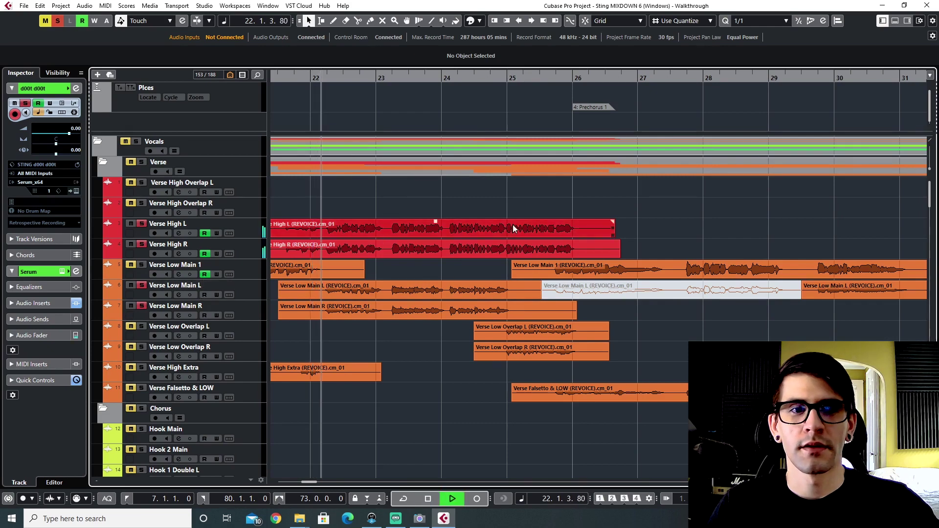
scroll(393, 326, "down", 3)
scroll(407, 329, "down", 1, "ctrl")
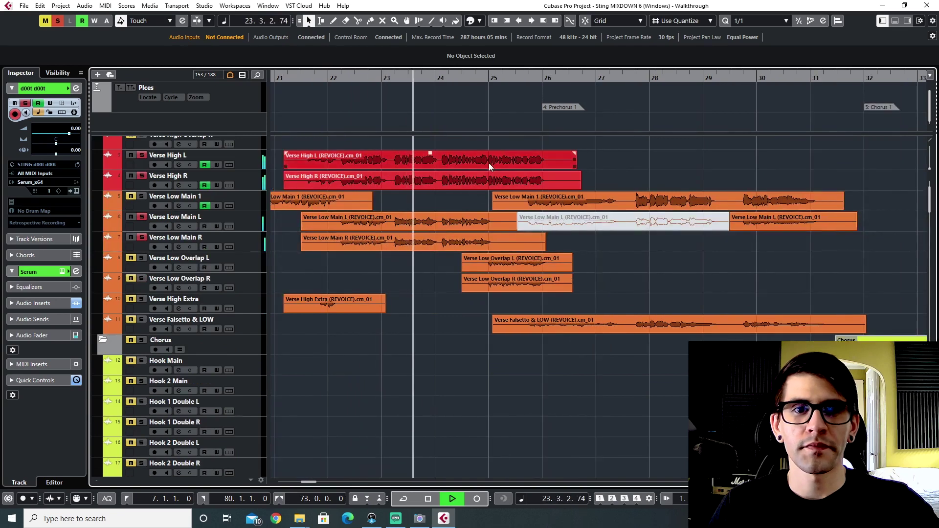
key("space")
Solo Harm 1 Main and Harm 2 Main and take the Verse High and Verse Low Main tracks out of solo.
scroll(411, 331, "down", 15)
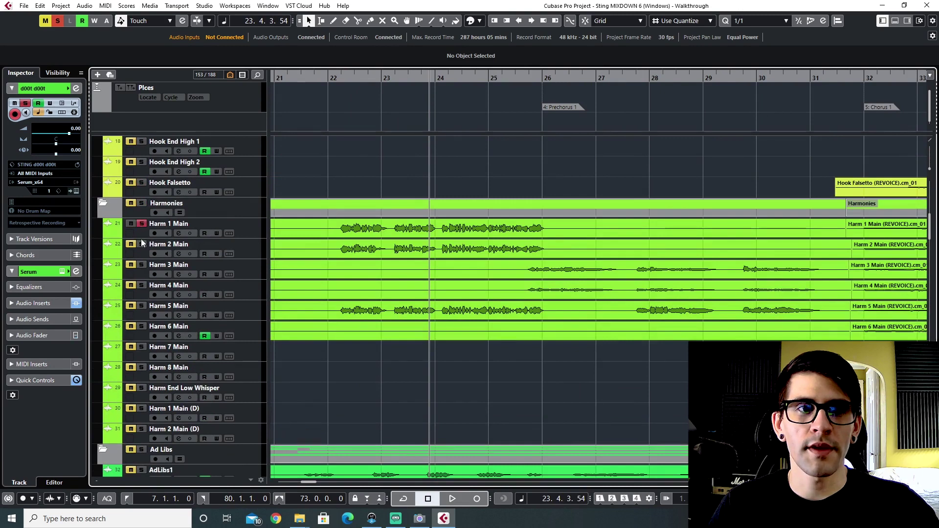
left_click(142, 249)
scroll(143, 206, "up", 15)
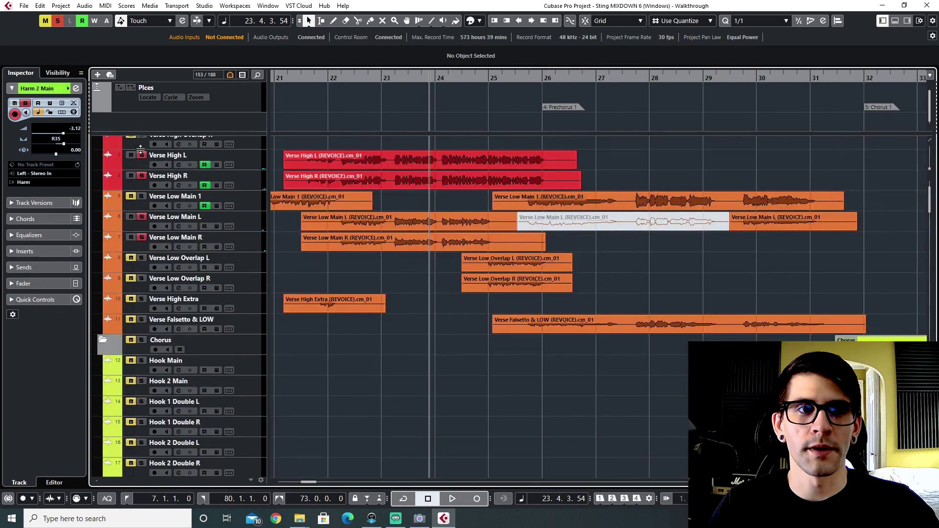
left_click(145, 227)
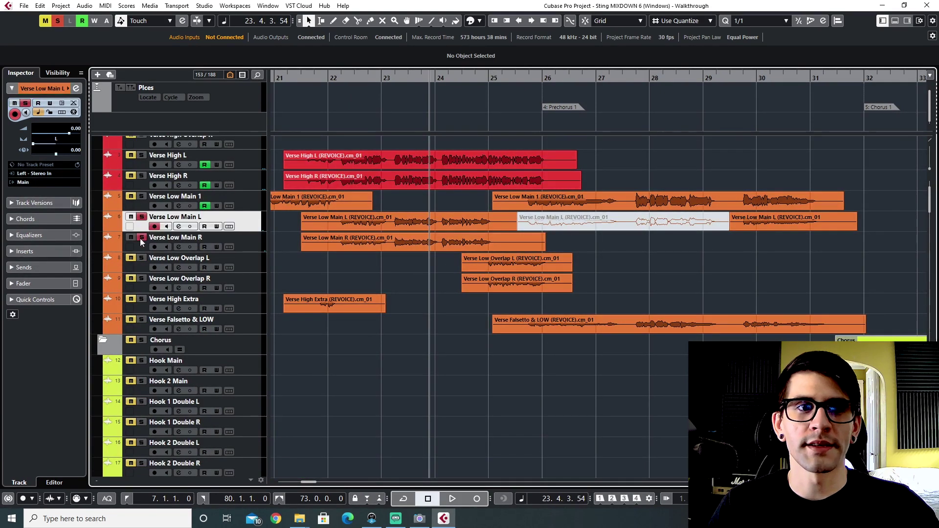
scroll(414, 288, "down", 12)
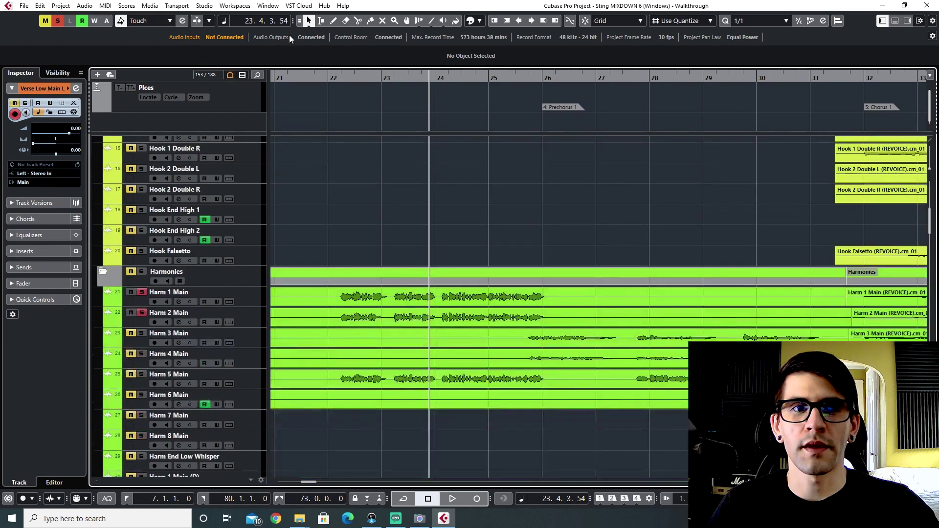
Play Harm 1 Main on its own from bar 22 and switch the solo over to Harm 2 Main.
left_click(330, 78)
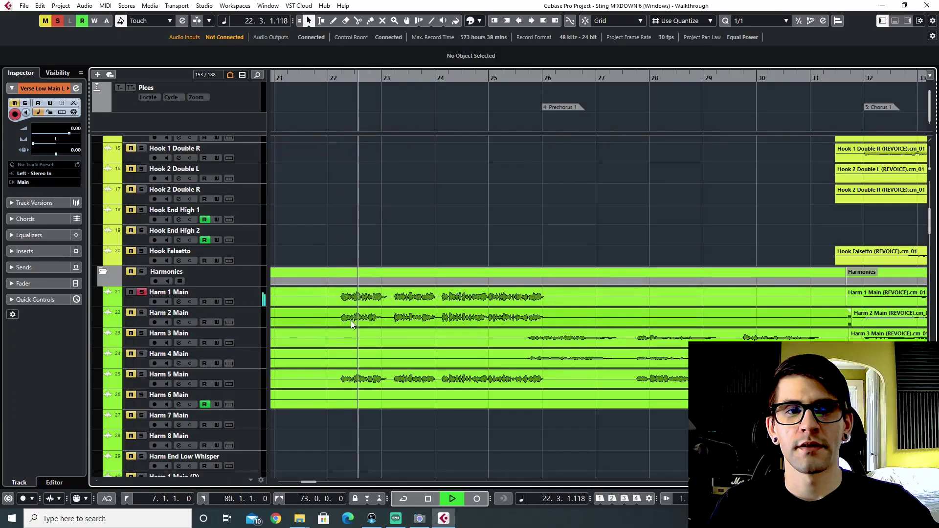
left_click(142, 313)
key("space")
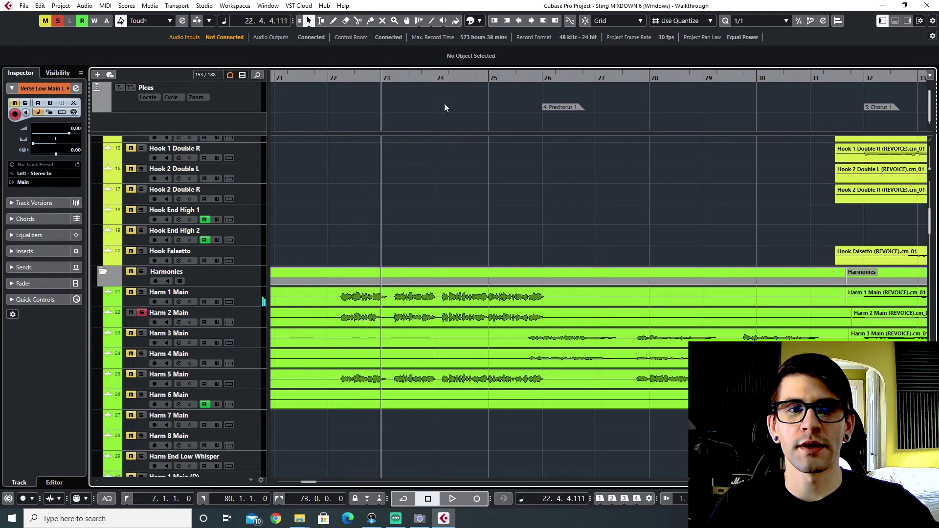
Play the soloed Harm 2 Main vocal from about bar 22 and stop just before bar 23.
left_click_drag(335, 75, 335, 80)
key("space")
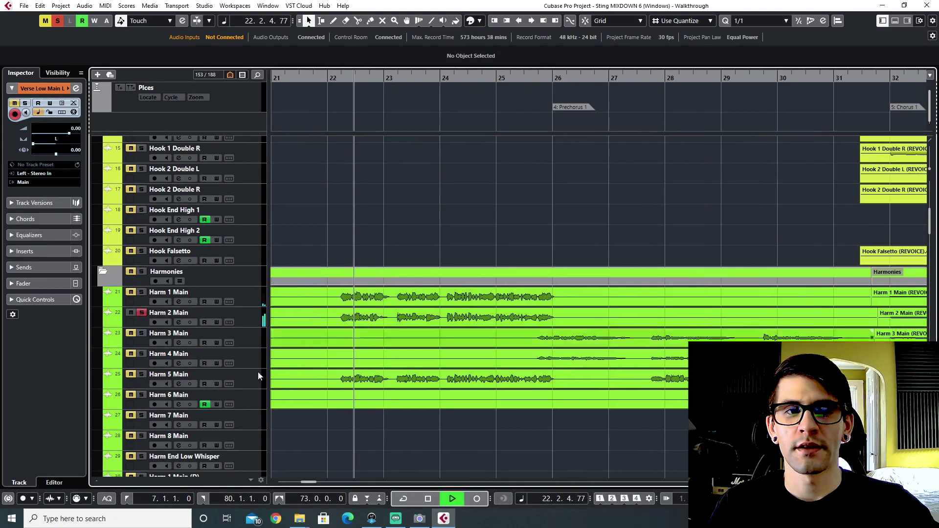
key("space")
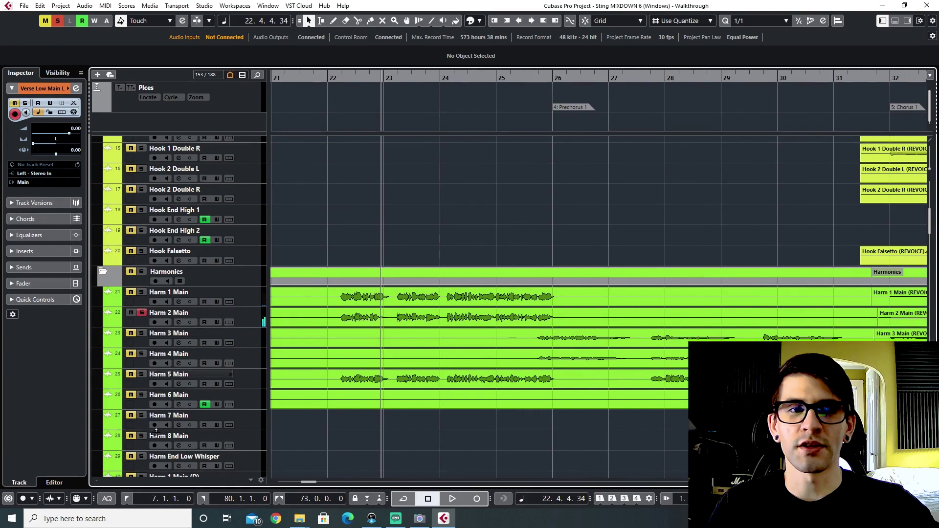
Switch the solo from Harm 2 Main to Harm 5 Main and play it from about bar 22 to bar 23.
left_click(142, 312)
key("space")
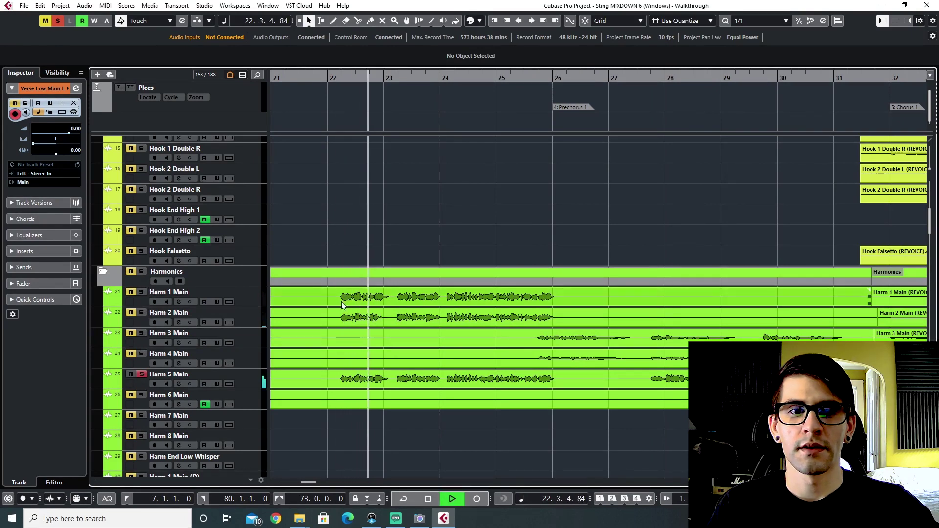
key("space")
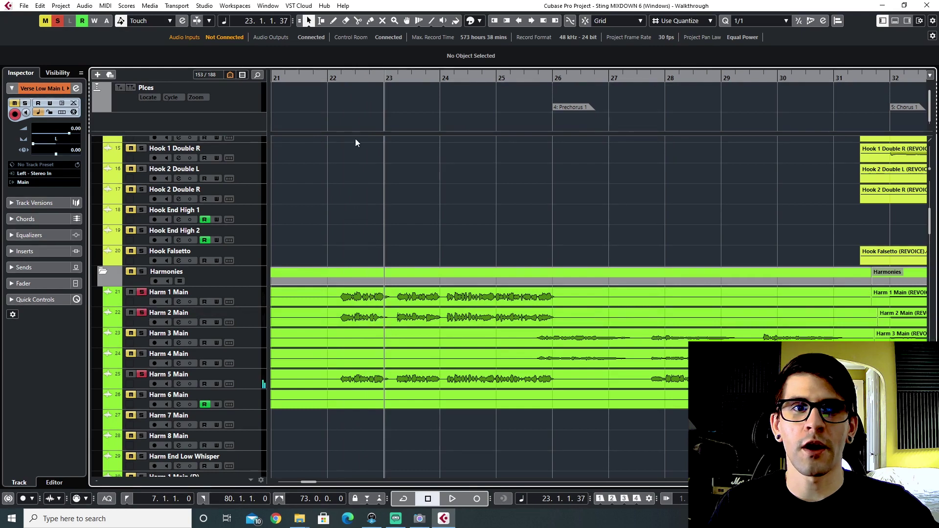
Play Harm 1 Main, Harm 2 Main and Harm 5 Main soloed together from about bar 22 to just past bar 23.
left_click(343, 76)
left_click(339, 77)
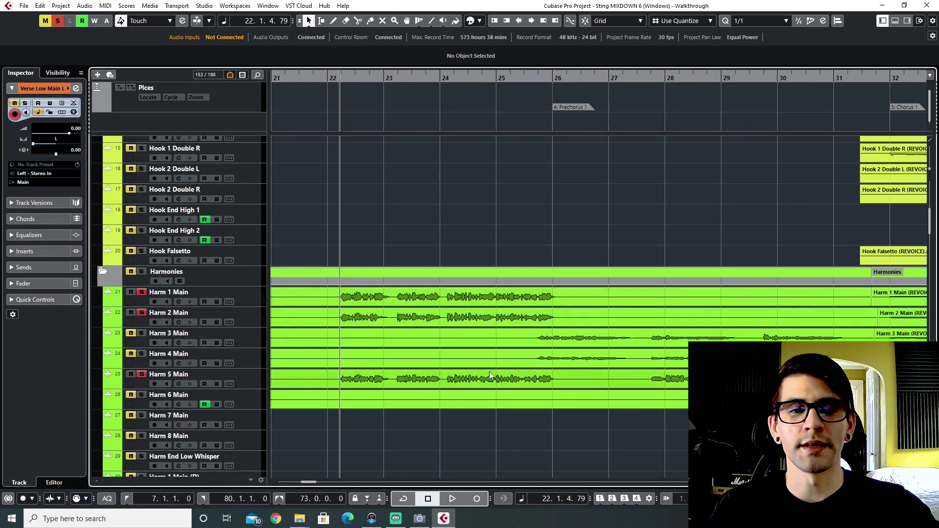
key("space")
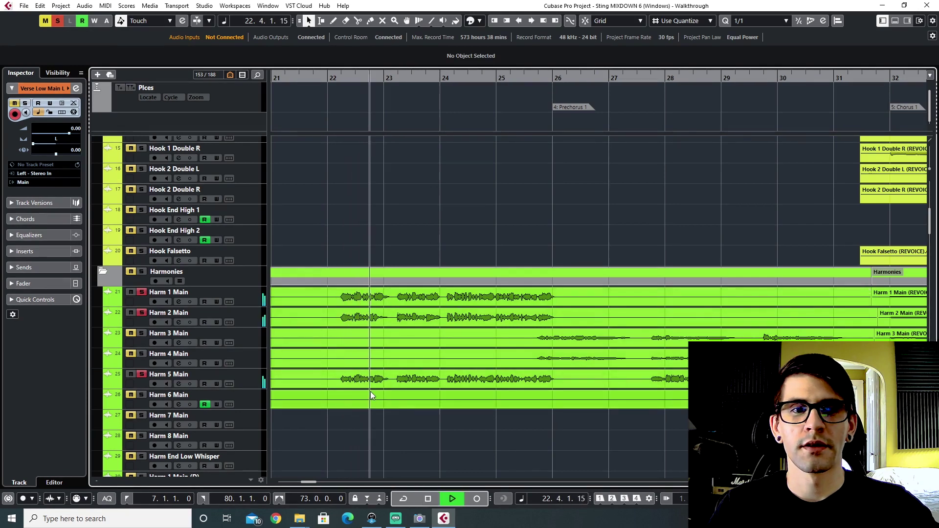
key("space")
Add Verse Low Main L and R and Verse High L and R to the soloed harmonies, with the playhead near bar 22.
scroll(360, 359, "down", 10)
scroll(360, 359, "up", 4)
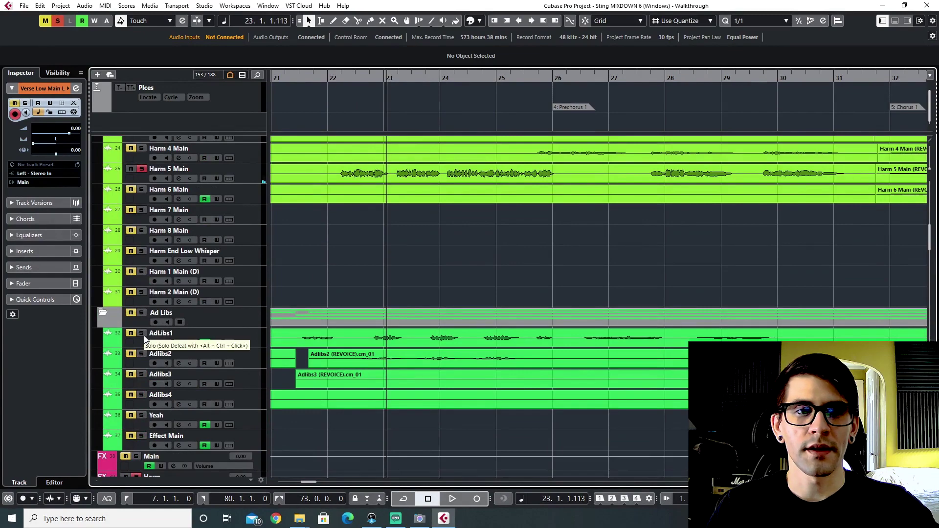
scroll(439, 363, "down", 8)
scroll(438, 361, "up", 20)
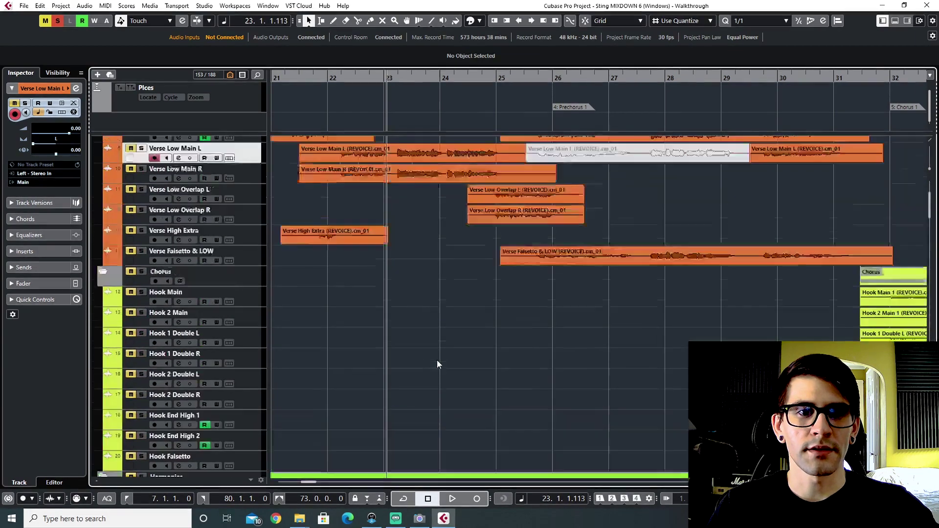
left_click(335, 78)
left_click(145, 305)
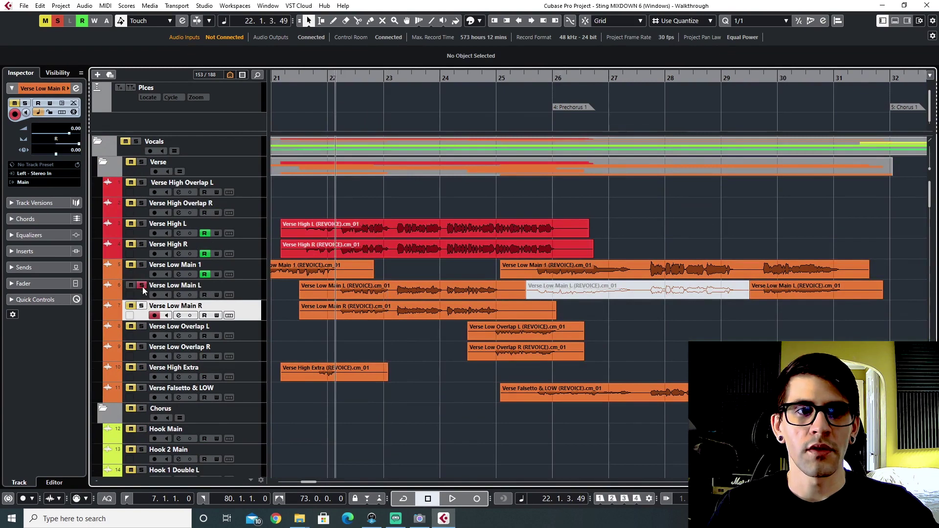
left_click(142, 305)
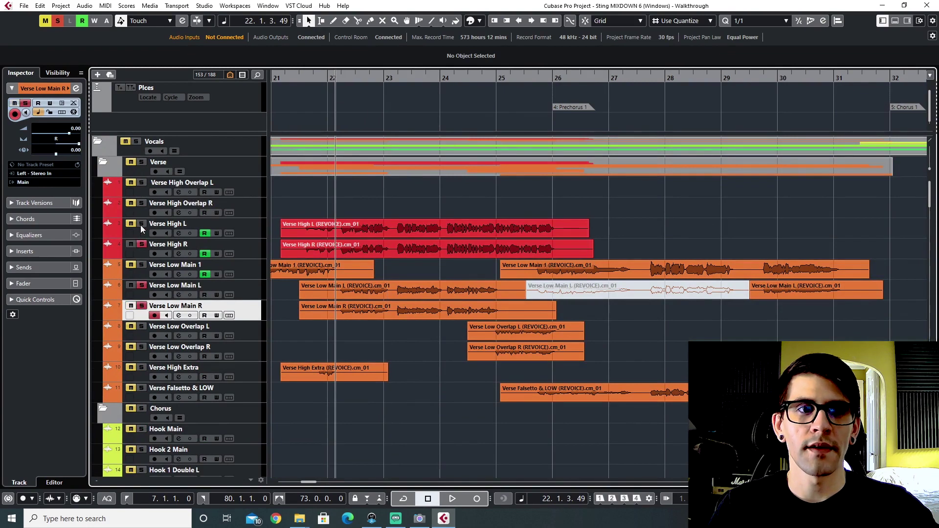
left_click(142, 224)
left_click(247, 232)
left_click(253, 243)
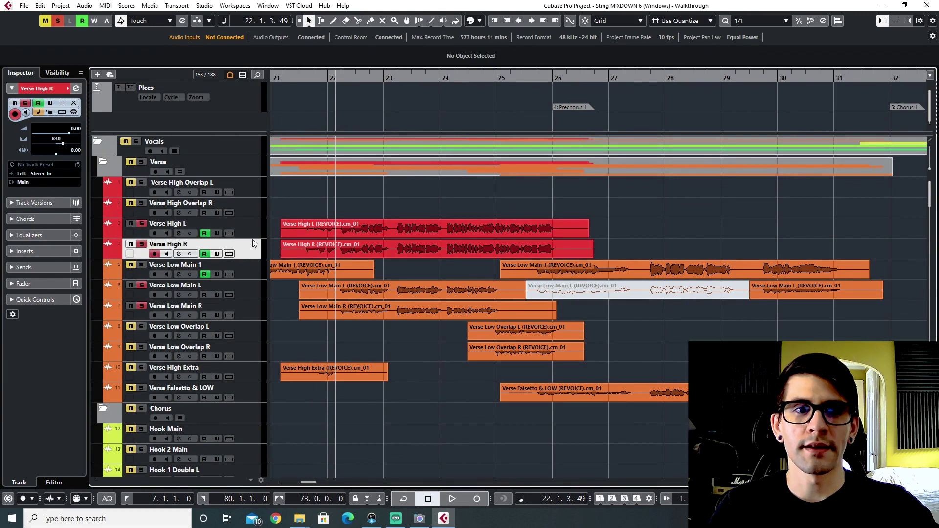
Play the soloed verse and harmony stack from bar 22, add Verse Low Overlap L and R during playback, and return the playhead to bar 25.
left_click(331, 76)
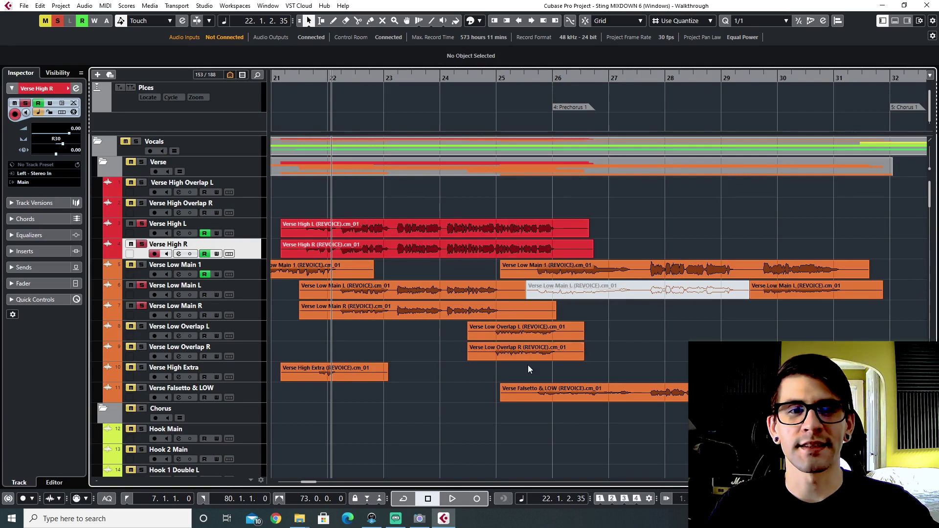
key("space")
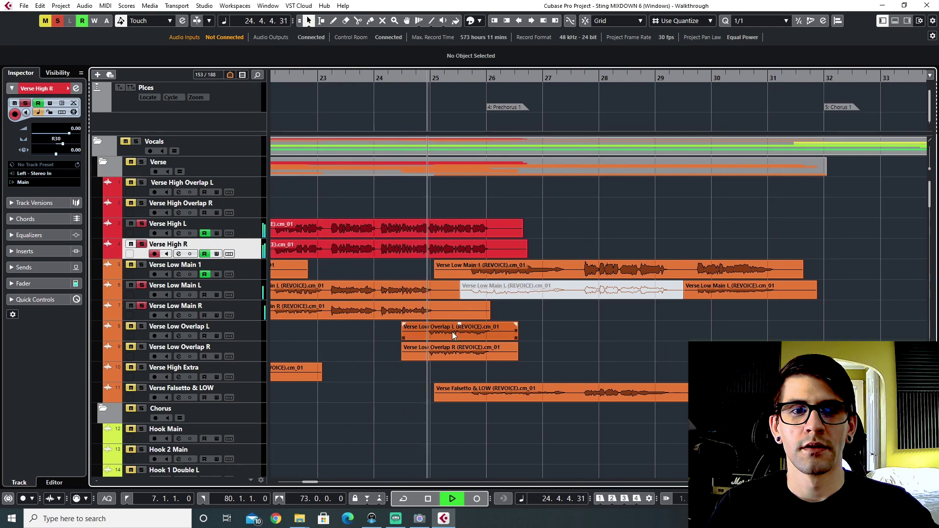
left_click(142, 326)
left_click(142, 348)
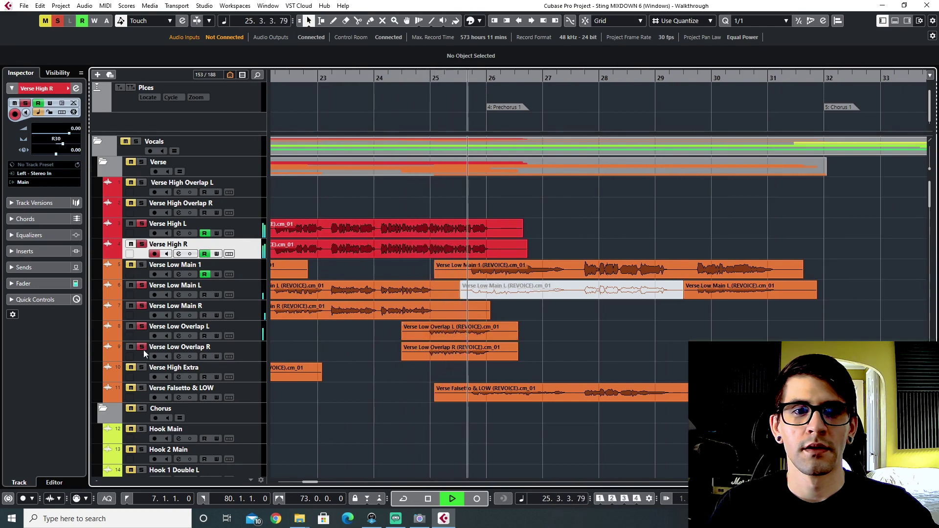
key("space")
left_click(430, 76)
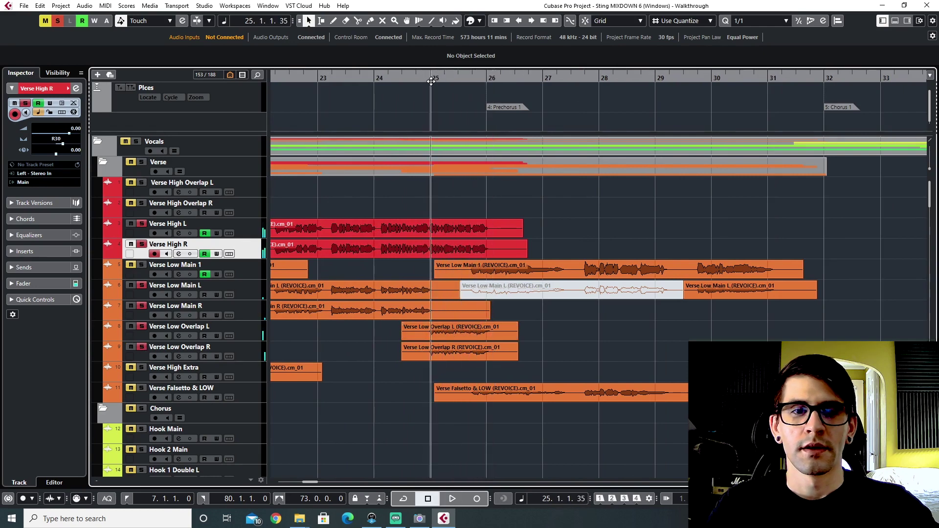
Play the vocal stack from about the middle of bar 21 with AdLibs1 and Adlibs2 added to the solo, stopping just after bar 24.
scroll(412, 331, "down", 10)
scroll(412, 331, "down", 3)
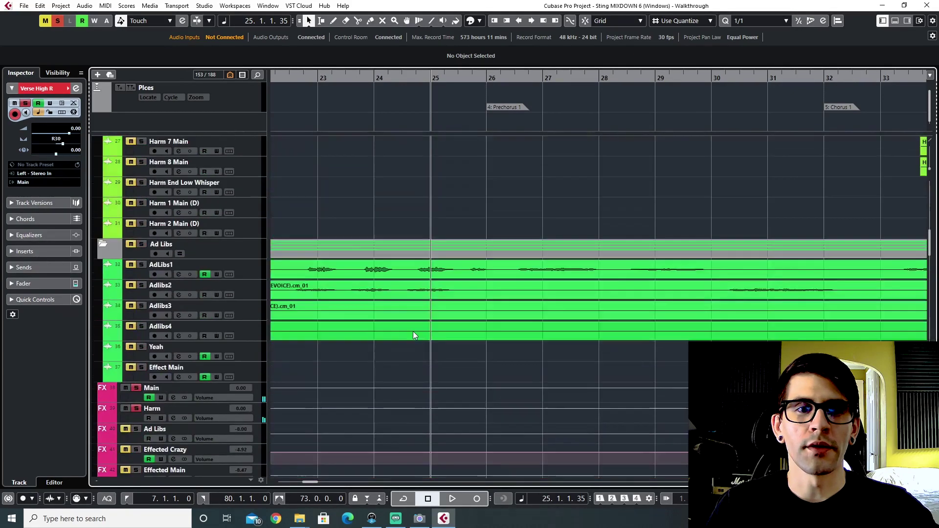
scroll(413, 330, "left", 3)
left_click(296, 77)
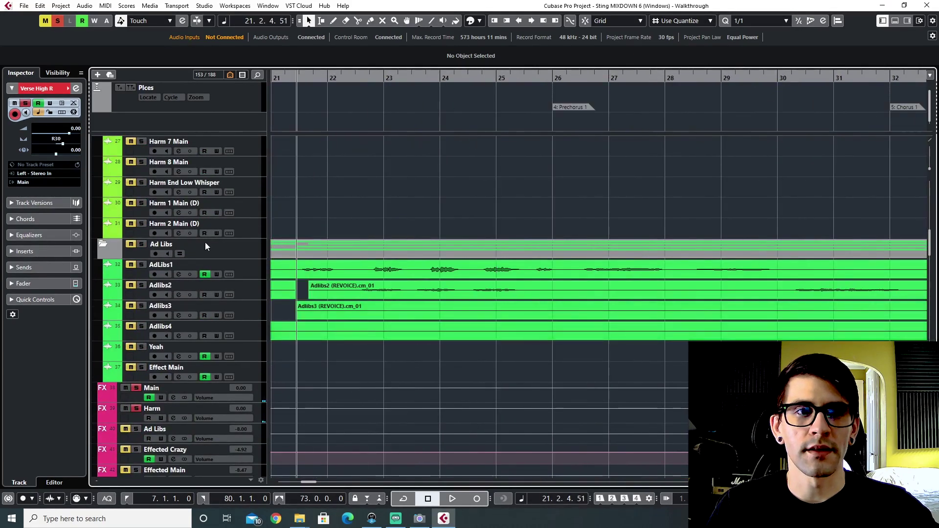
key("space")
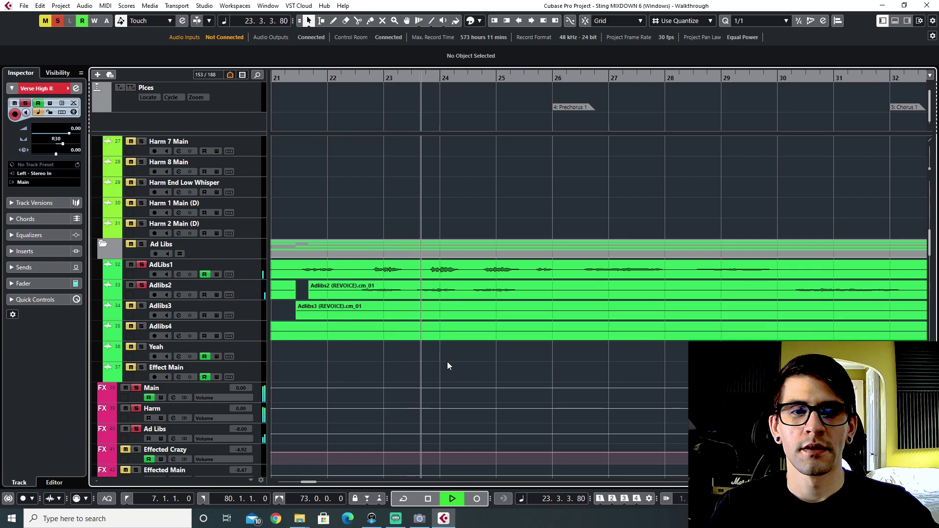
key("space")
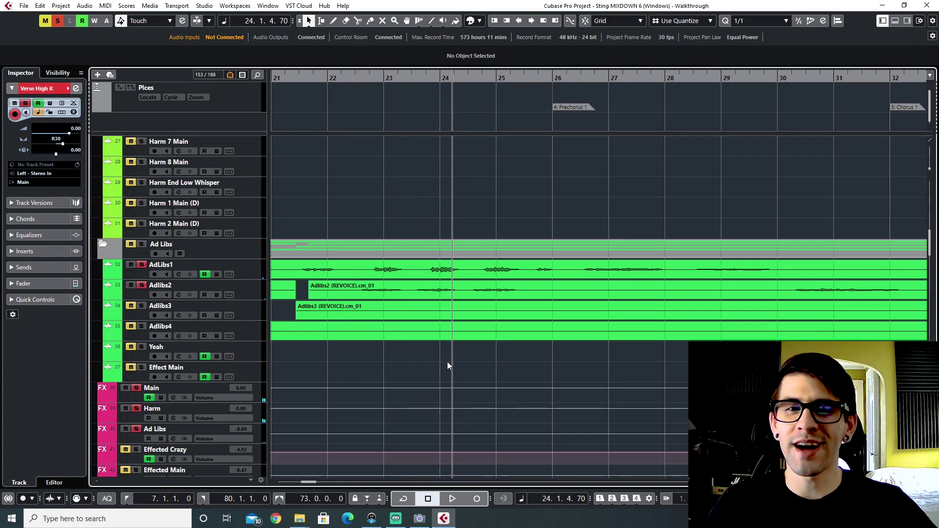
Review the soloed harmony and ad-lib tracks and deactivate every solo in the project.
scroll(445, 413, "up", 10)
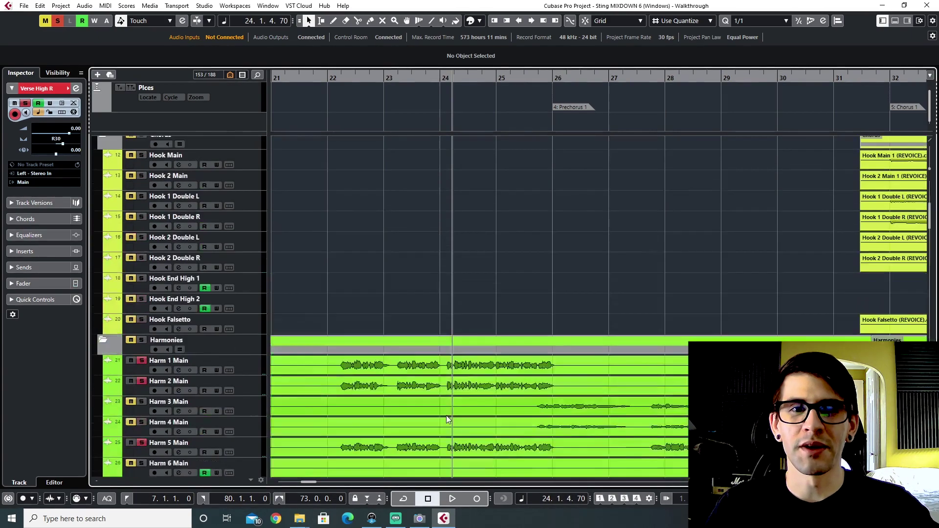
scroll(446, 416, "down", 8)
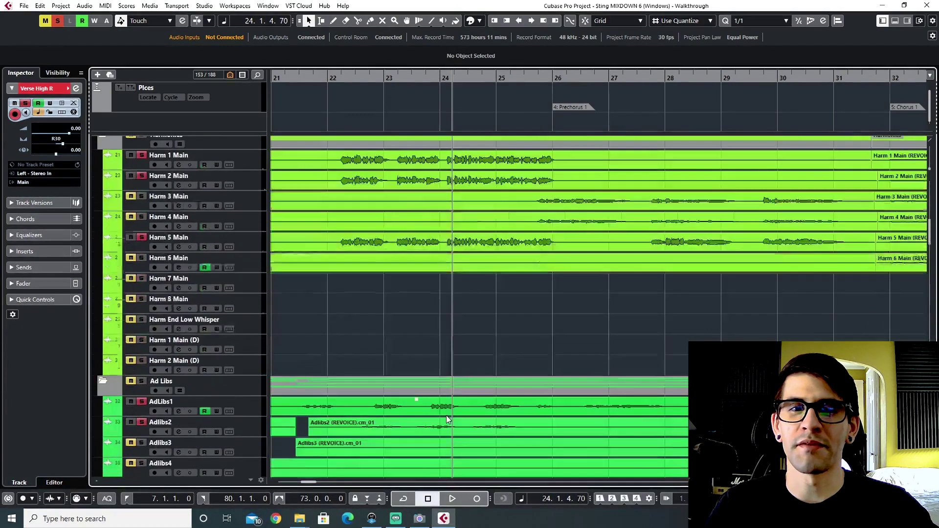
scroll(352, 304, "down", 3)
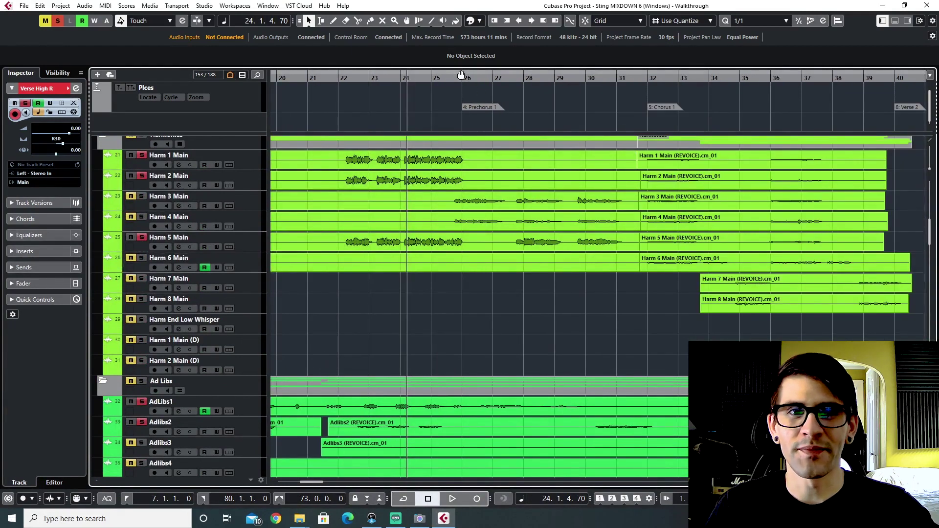
scroll(534, 267, "right", 6)
left_click(55, 22)
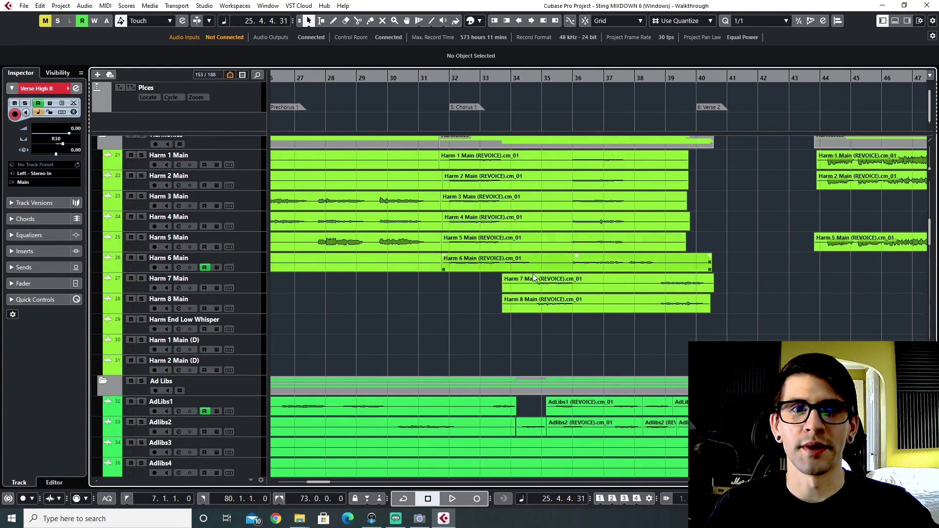
Play Chorus 1 in the full mix from just before bar 32 and stop just past bar 40.
scroll(486, 277, "up", 5)
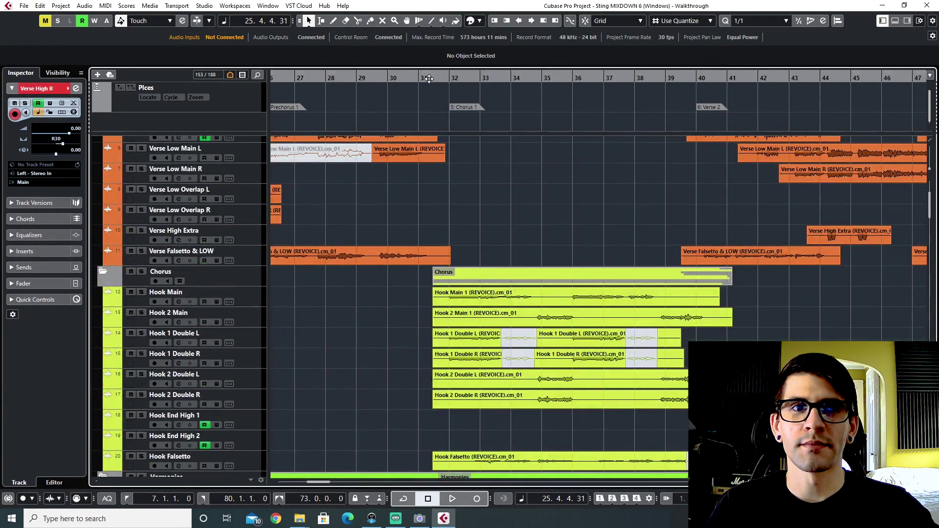
left_click(434, 78)
scroll(497, 347, "up", 3, "ctrl")
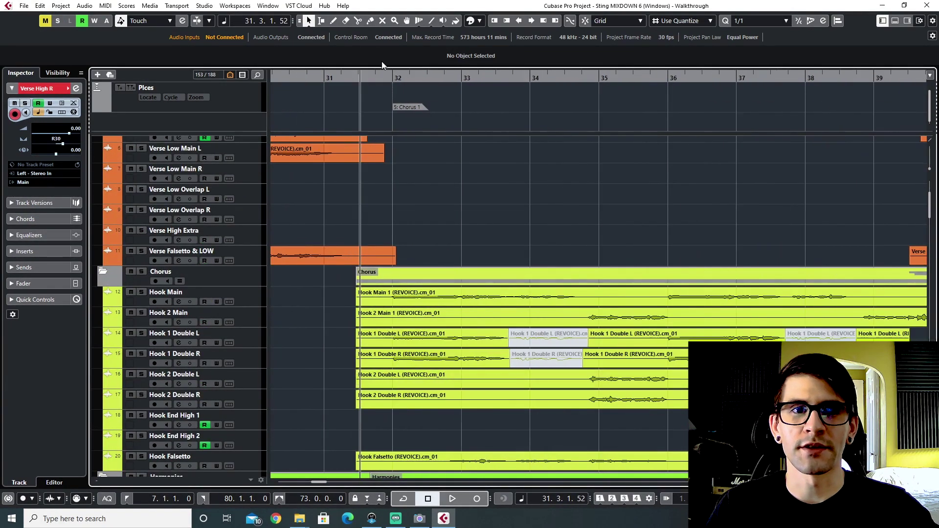
left_click(381, 79)
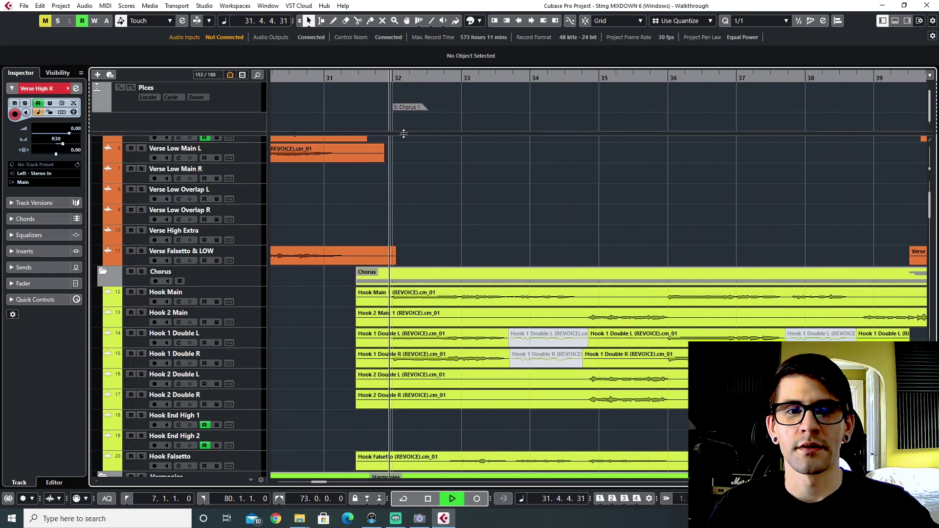
scroll(501, 333, "right", 2)
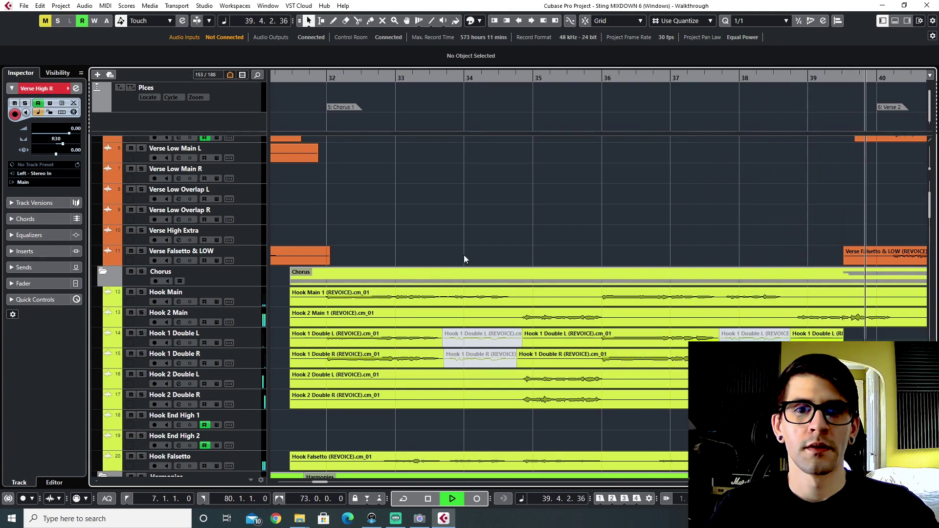
key("space")
Solo Hook Main and play it from just before bar 32 to the middle of bar 33, adding Hook 2 Main to the solo.
left_click(141, 292)
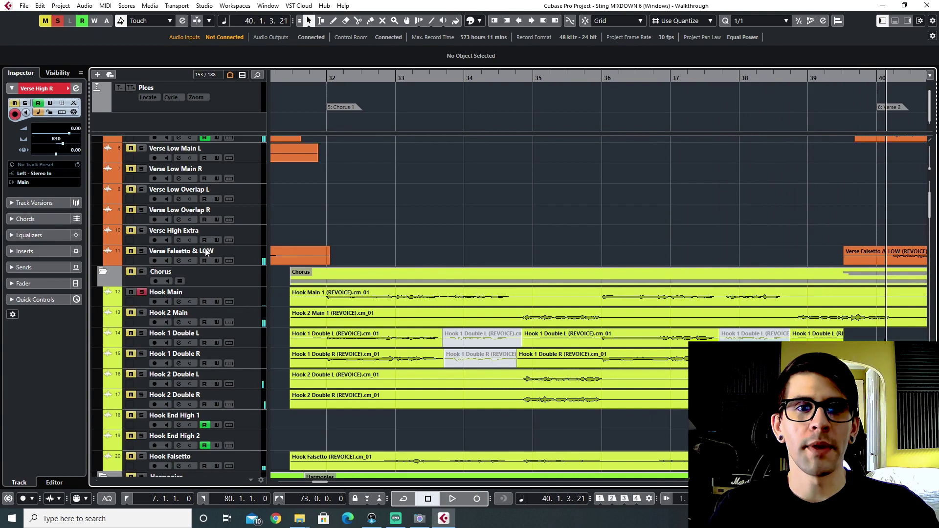
left_click(317, 79)
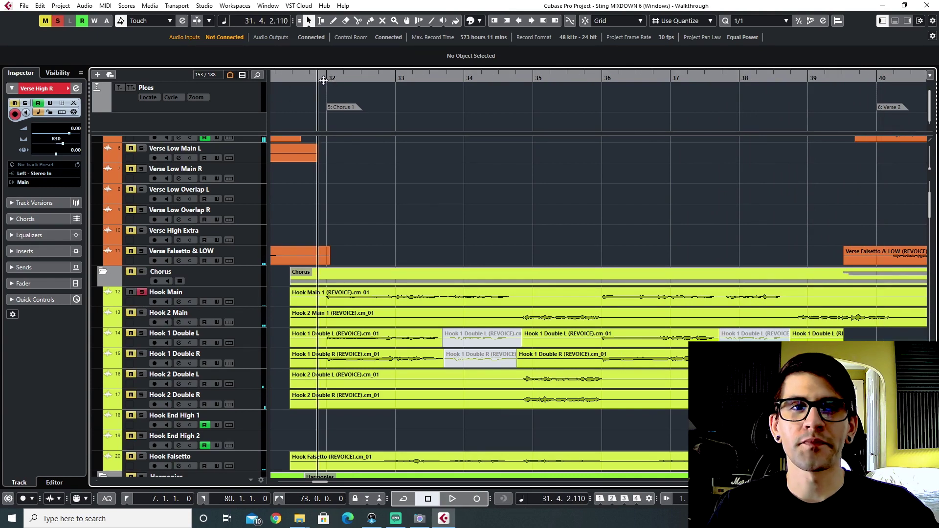
left_click(324, 79)
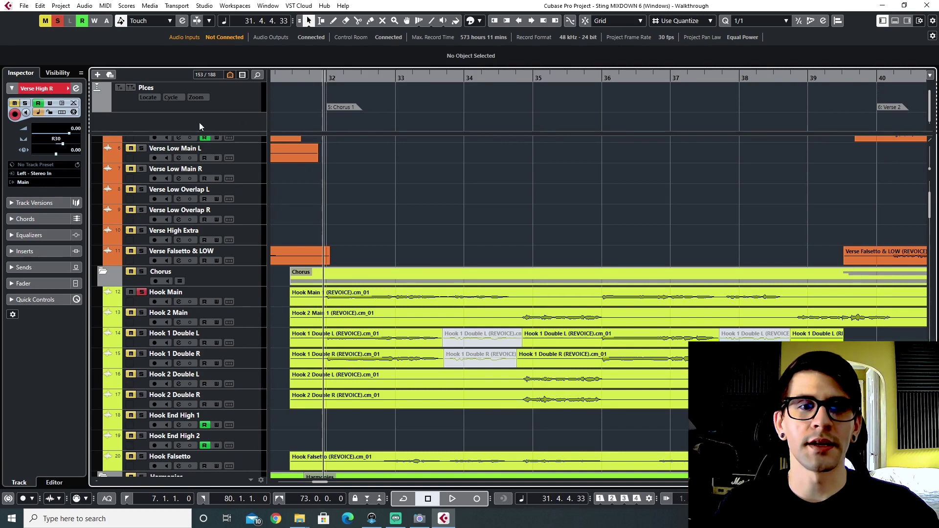
left_click(243, 292)
key("space")
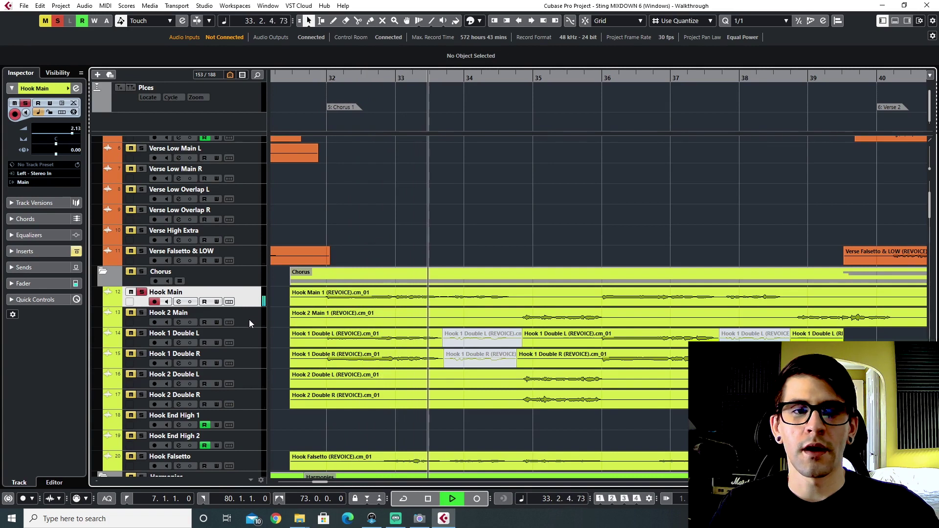
key("space")
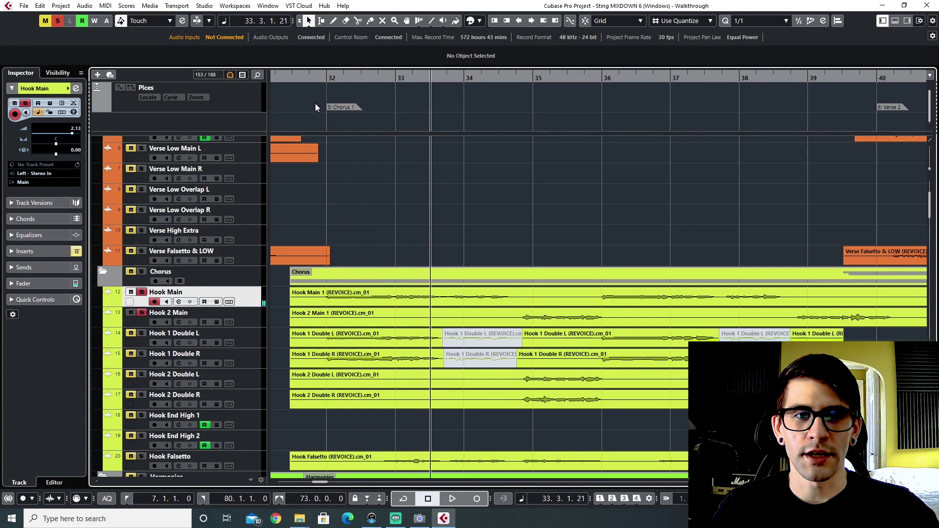
Add Hook 1 Double L and Hook 1 Double R to the solo and play from just before bar 32 to the middle of bar 33.
left_click(324, 77)
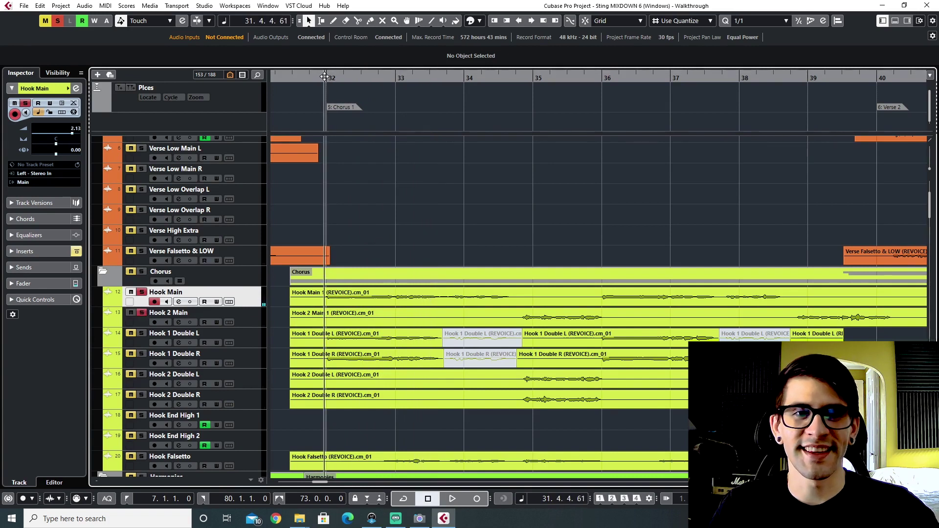
left_click(522, 77)
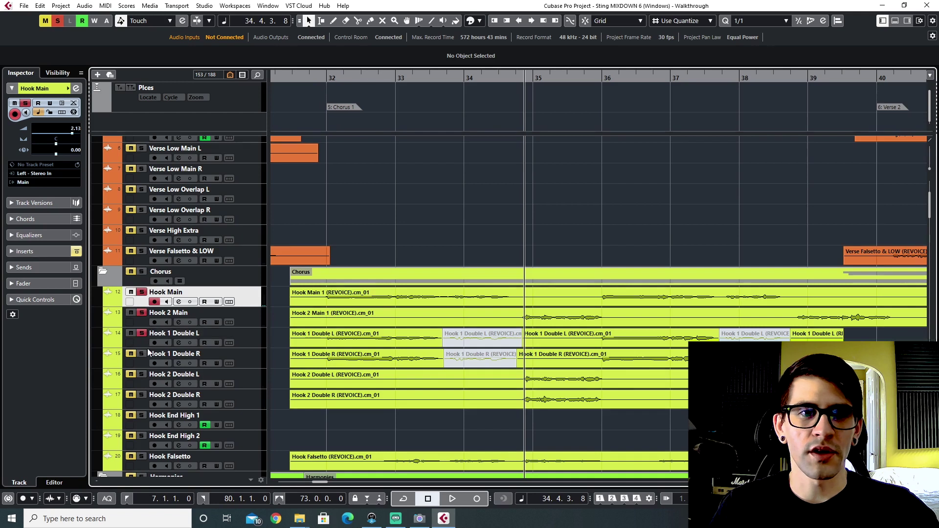
left_click(322, 77)
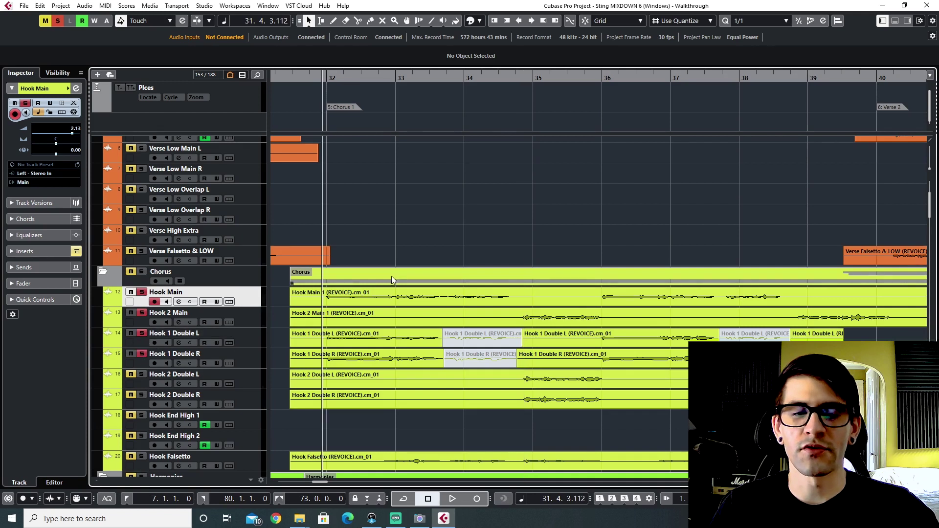
key("space")
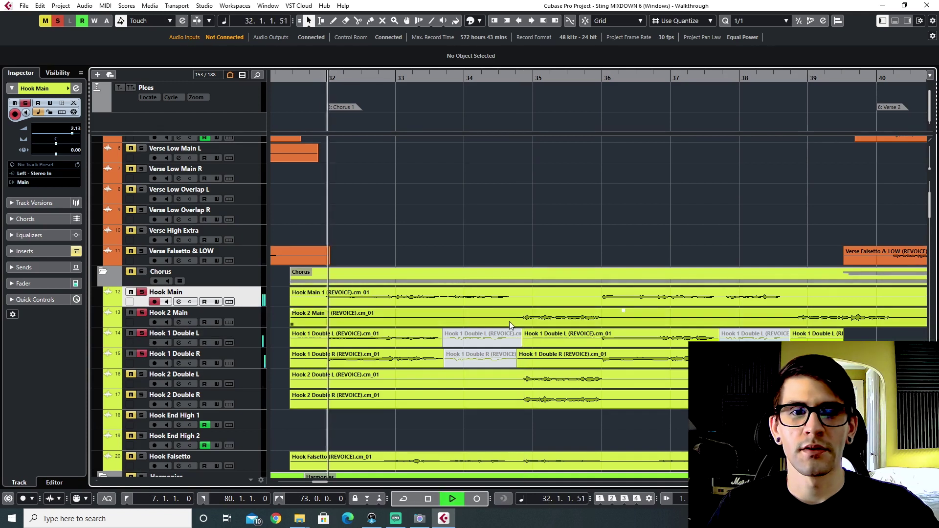
scroll(504, 322, "down", 5)
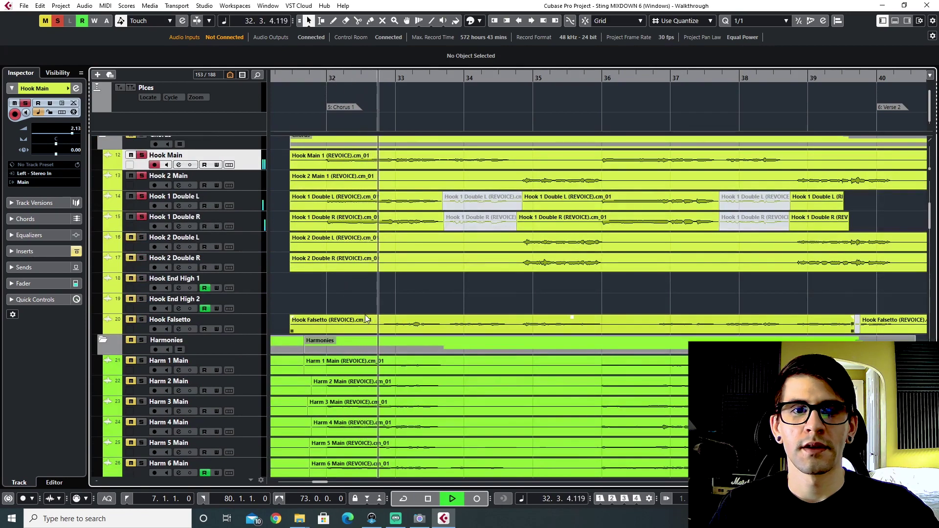
scroll(366, 319, "up", 3)
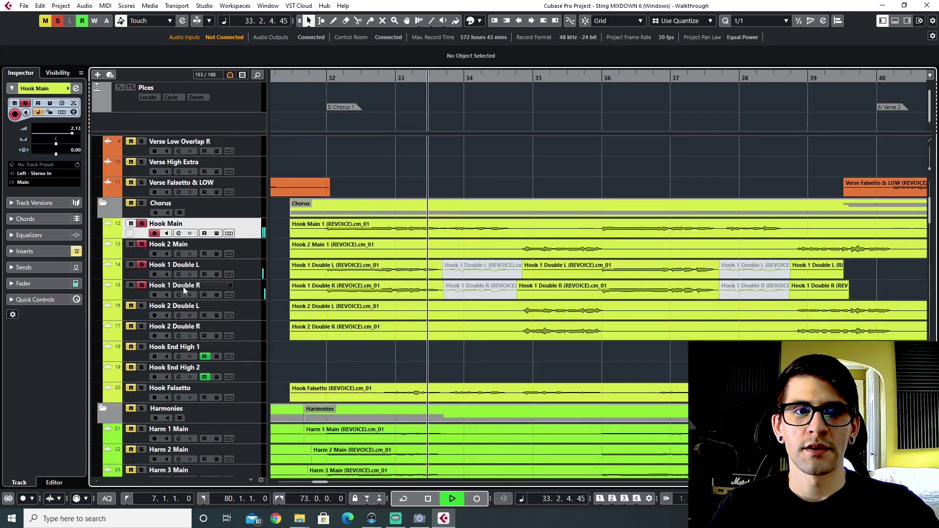
key("space")
Add Hook Falsetto to the soloed hook tracks and play from late in bar 32 to the middle of bar 34.
left_click(242, 265)
scroll(273, 315, "down", 5)
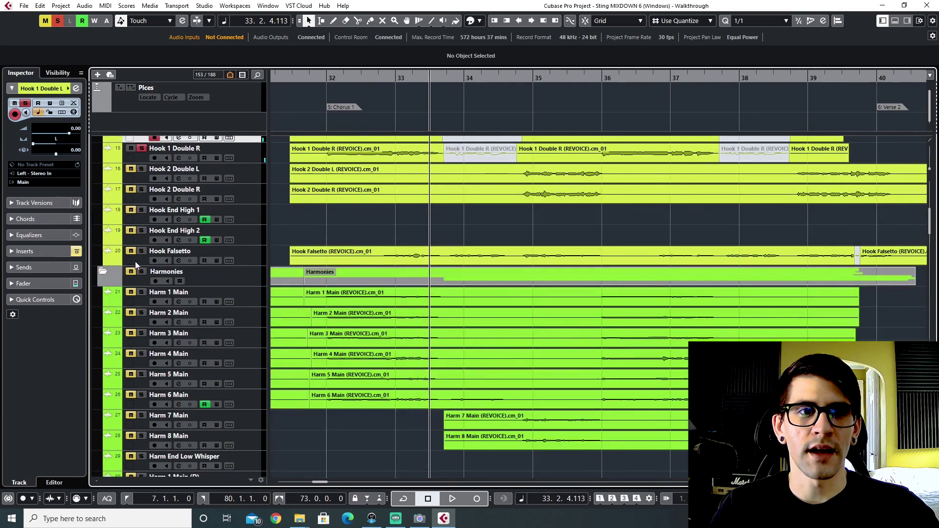
left_click(396, 78)
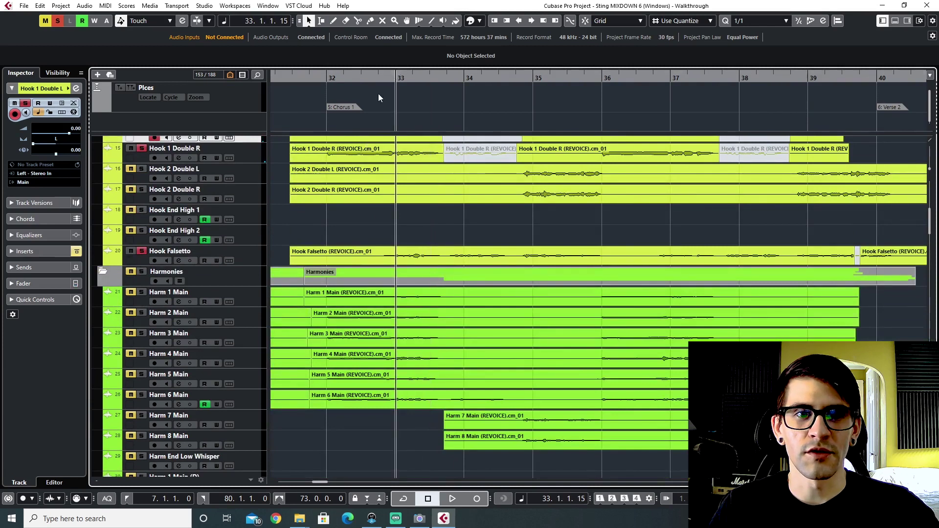
left_click(381, 81)
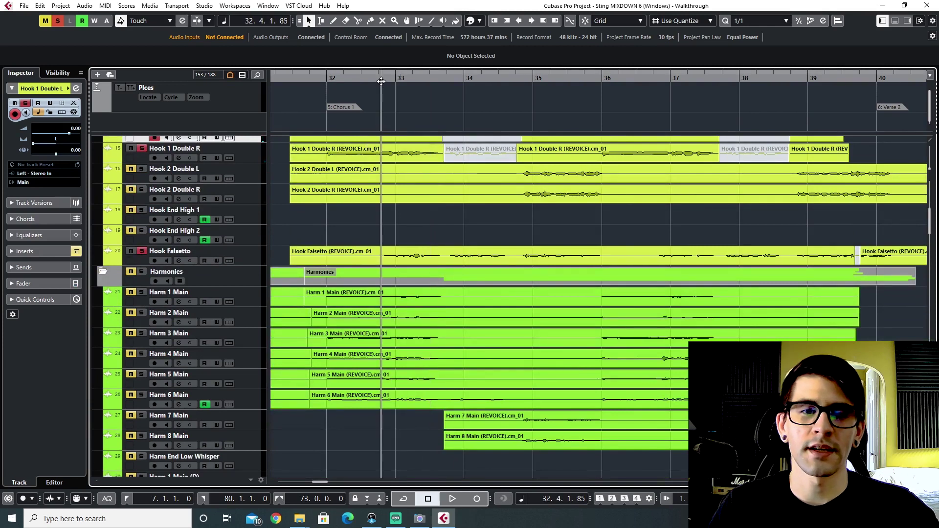
left_click(380, 79)
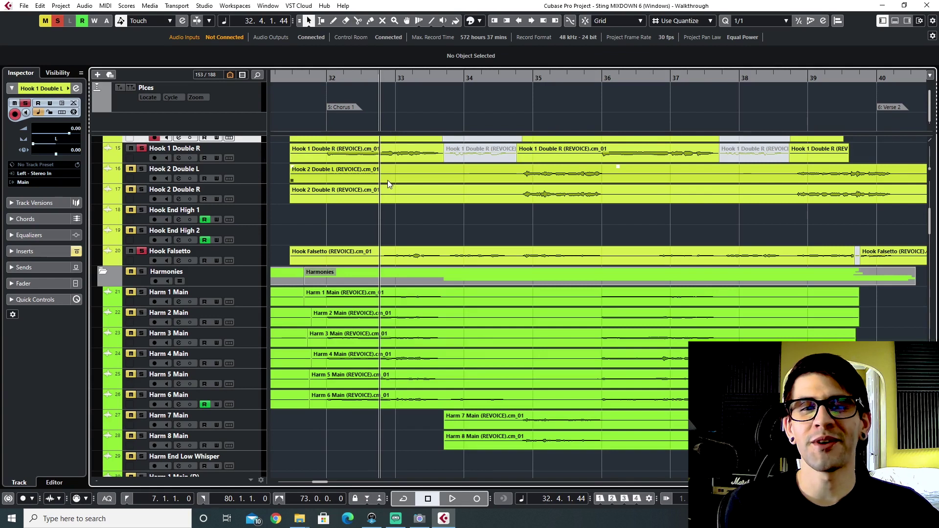
key("space")
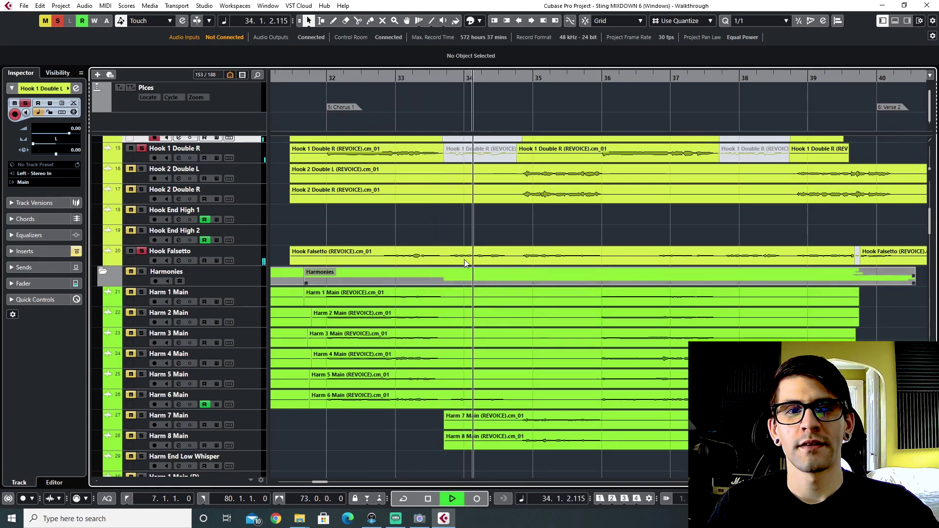
key("space")
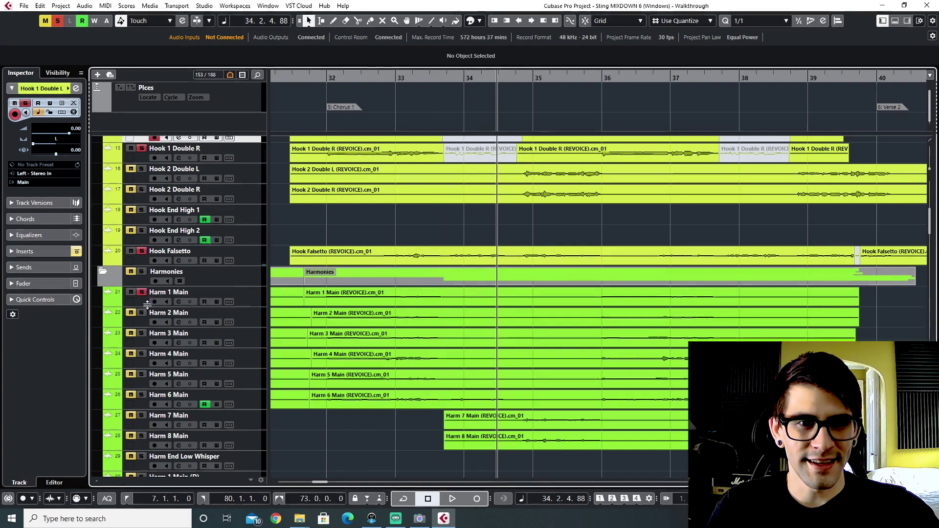
Play the vocal stack from just before bar 32 to the middle of bar 33 with Harm 1 Main added to the solo.
left_click(313, 78)
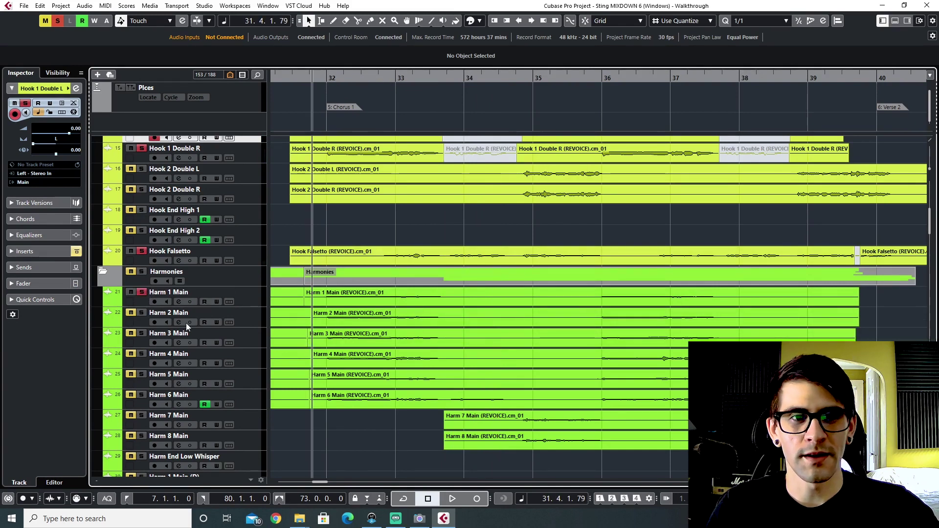
left_click(246, 298)
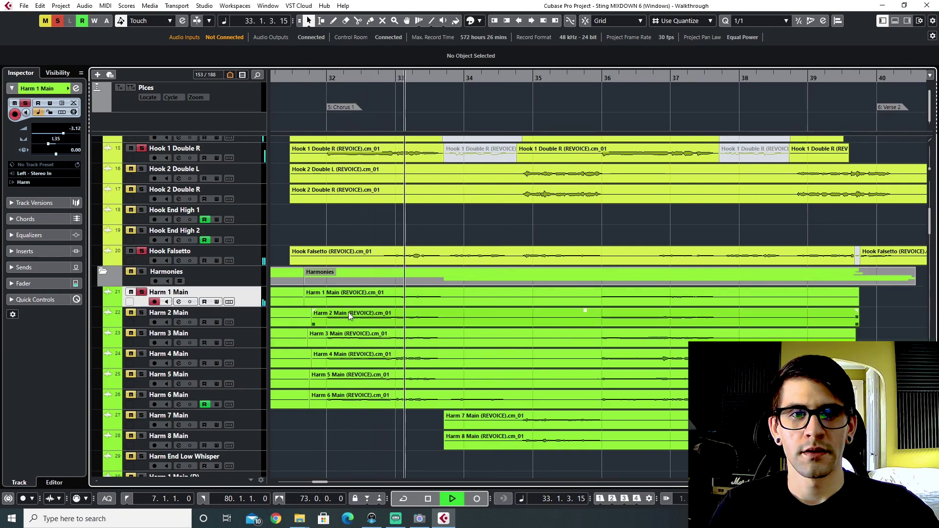
key("space")
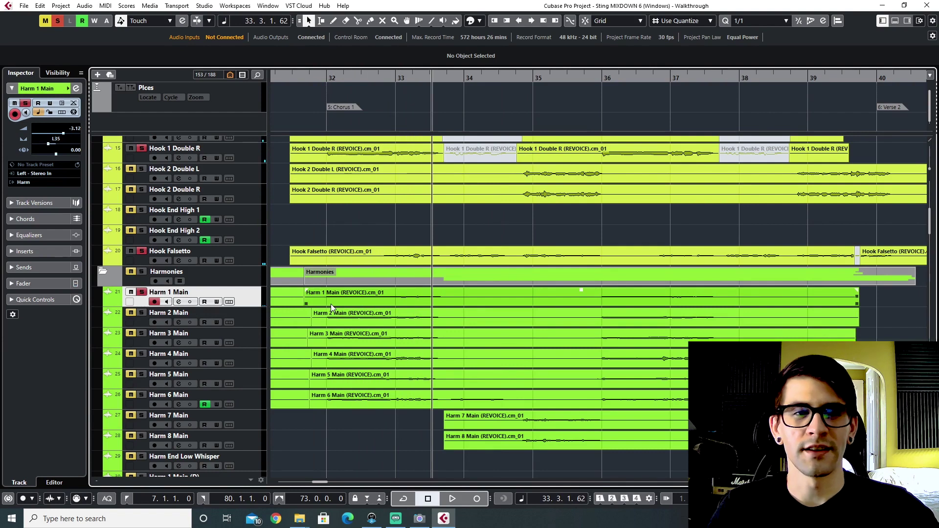
Add Harm 2 Main to the solo and play the stack from just before bar 32, stopping past the middle of bar 33.
left_click(327, 78)
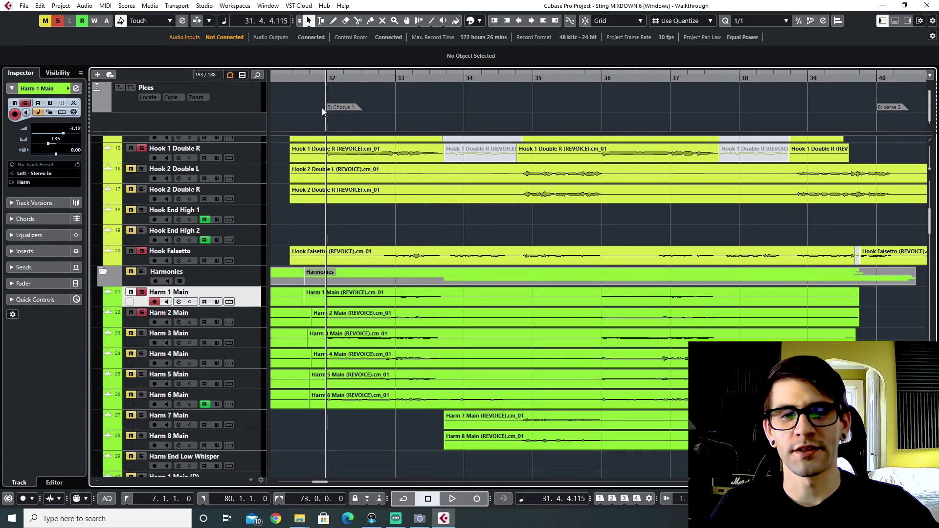
key("space")
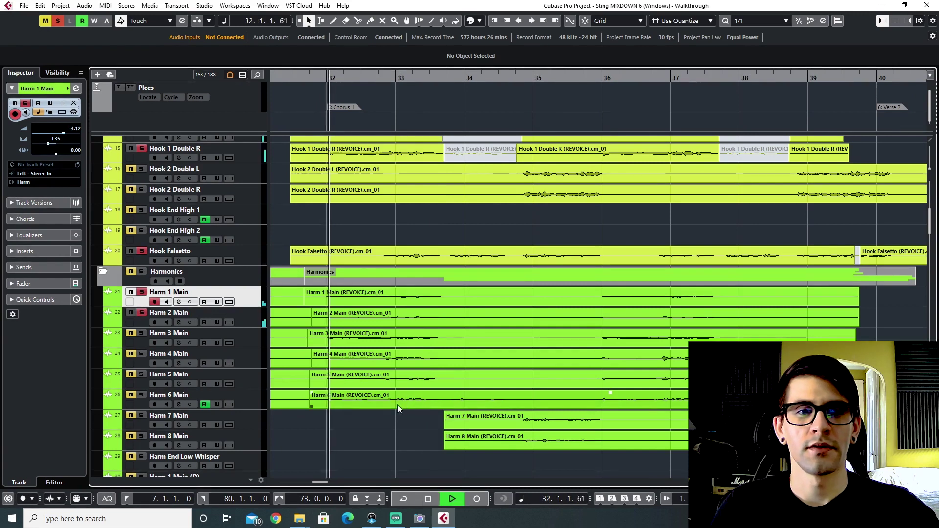
left_click(251, 325)
scroll(403, 338, "down", 2)
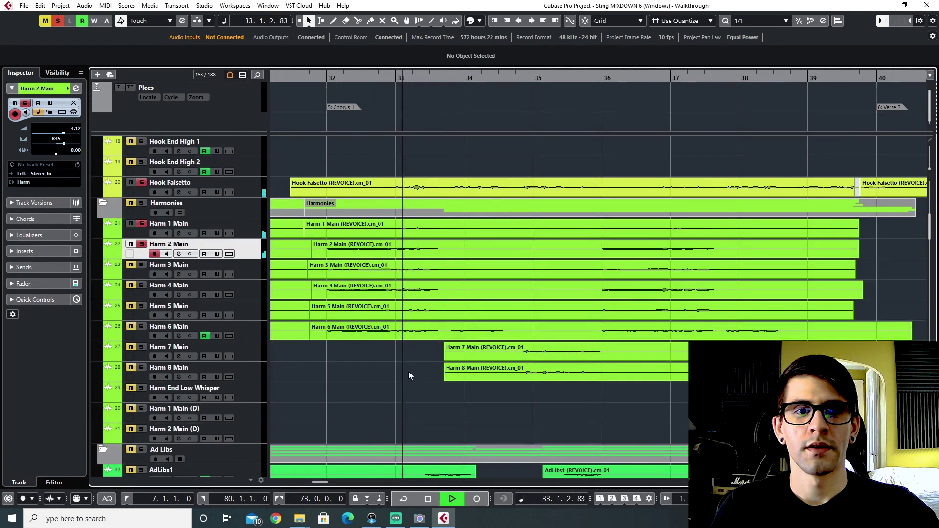
key("space")
Play the stack from bar 32 to the middle of bar 33 with Harm 3 Main added to the solo, and deactivate every solo.
left_click(248, 272)
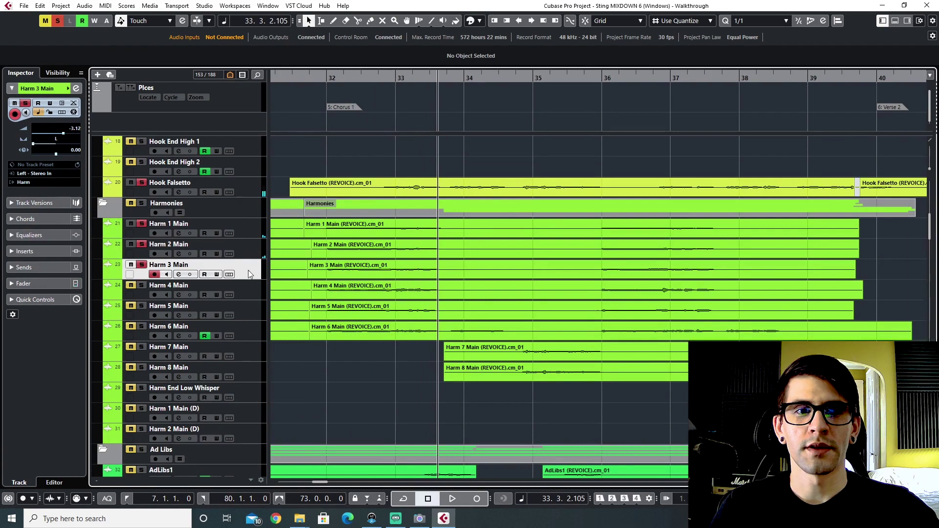
left_click(326, 82)
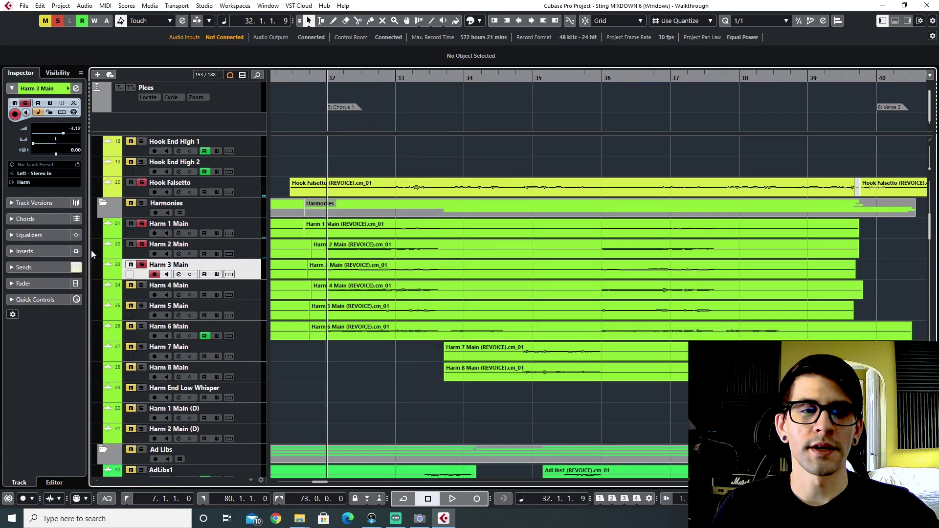
left_click(243, 254)
key("space")
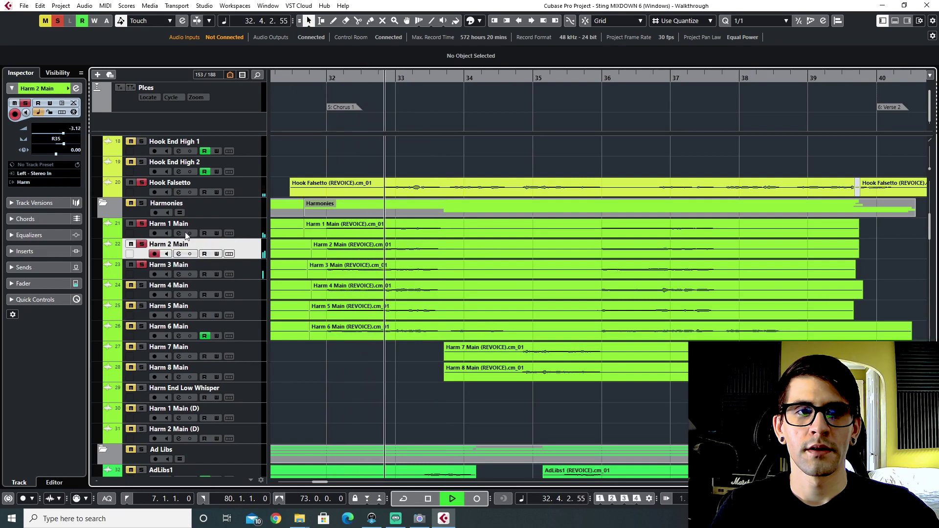
left_click(58, 20)
key("space")
Solo Harm 3 Main on its own and play it from just before bar 32.
left_click(142, 265)
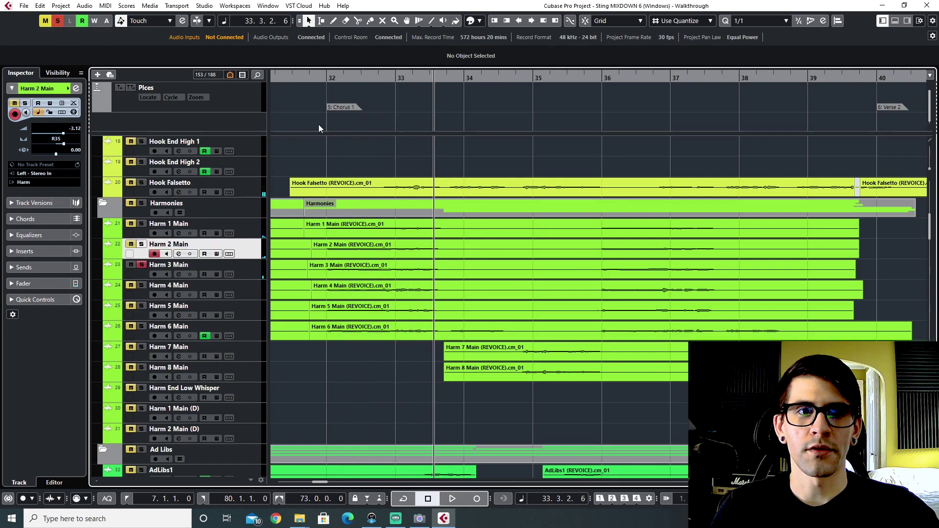
double_click(319, 79)
scroll(382, 308, "down", 2)
scroll(376, 326, "up", 1)
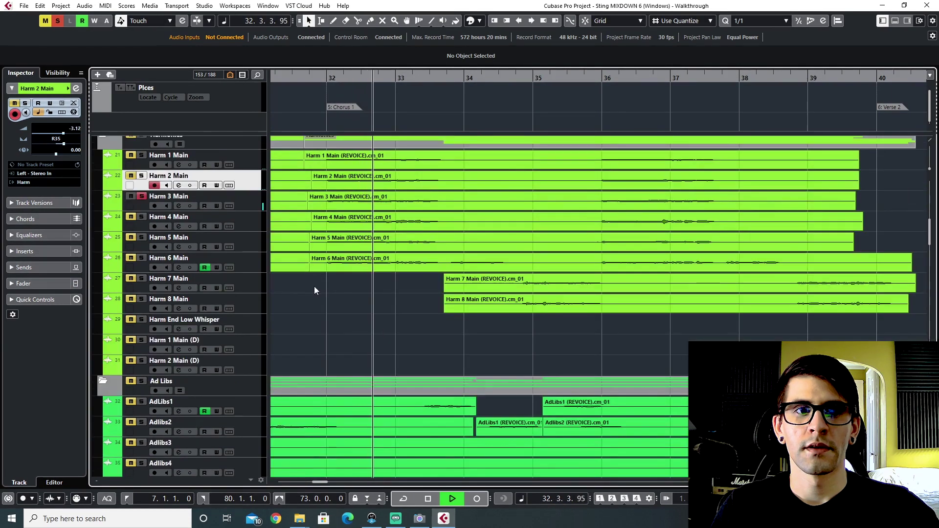
key("space")
Switch the solo from Harm 3 Main to Harm 4 Main and play it from about bar 32 into bar 33.
left_click(142, 218)
left_click(141, 196)
double_click(325, 76)
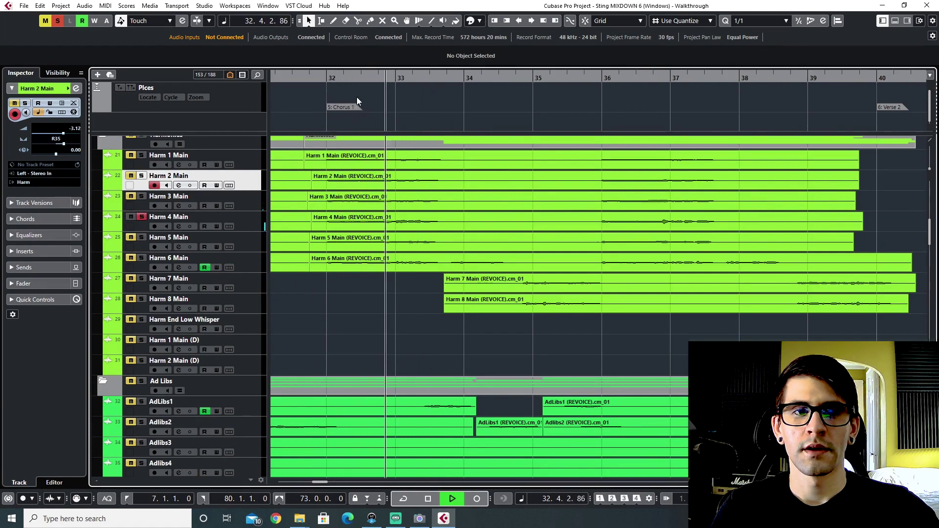
key("space")
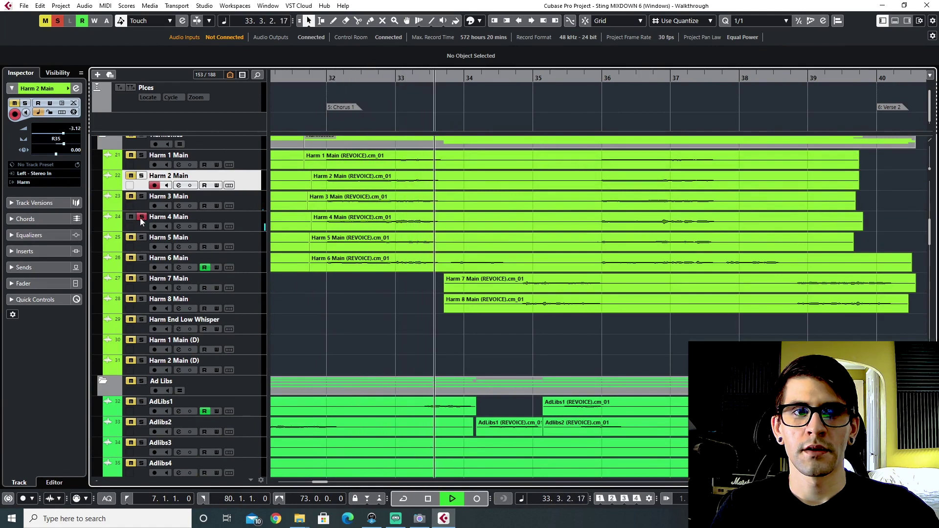
Switch the solo from Harm 4 Main to Harm 5 Main and play it from just before bar 32 to the middle of bar 33.
left_click(142, 218)
left_click(141, 237)
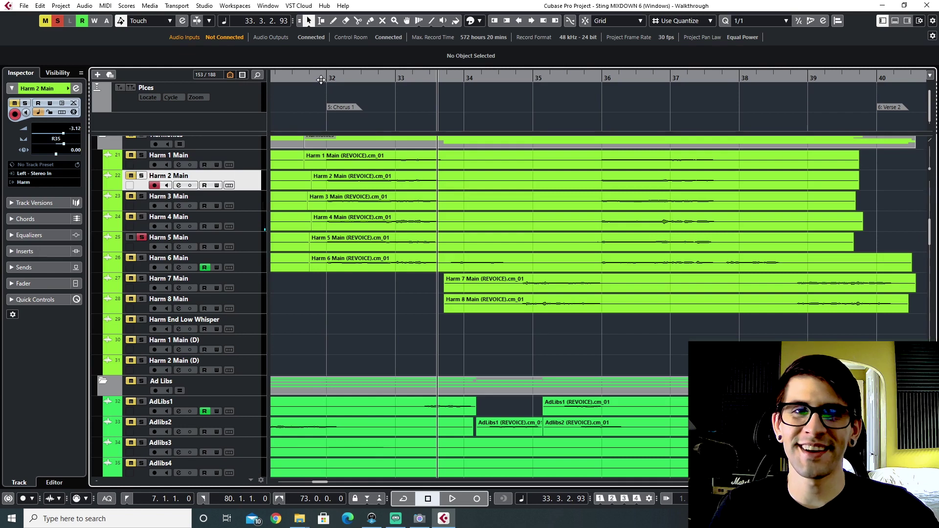
double_click(321, 80)
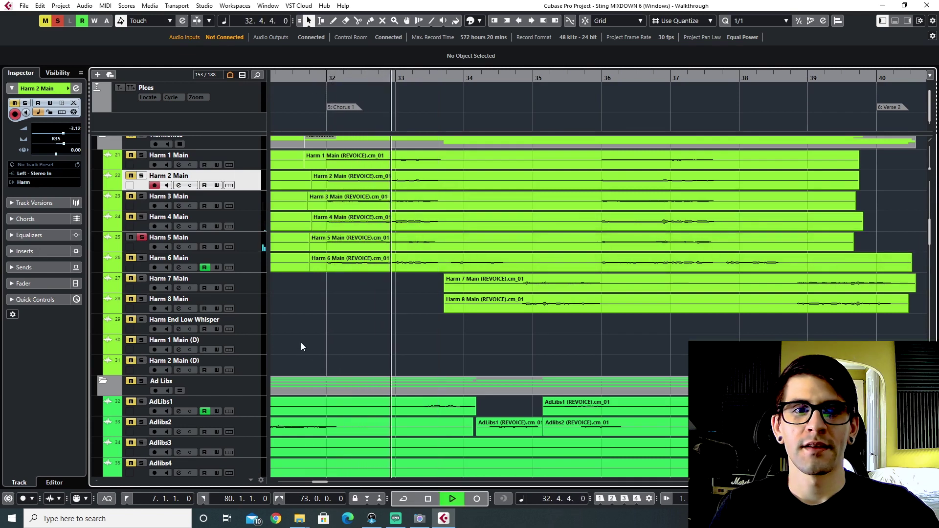
key("space")
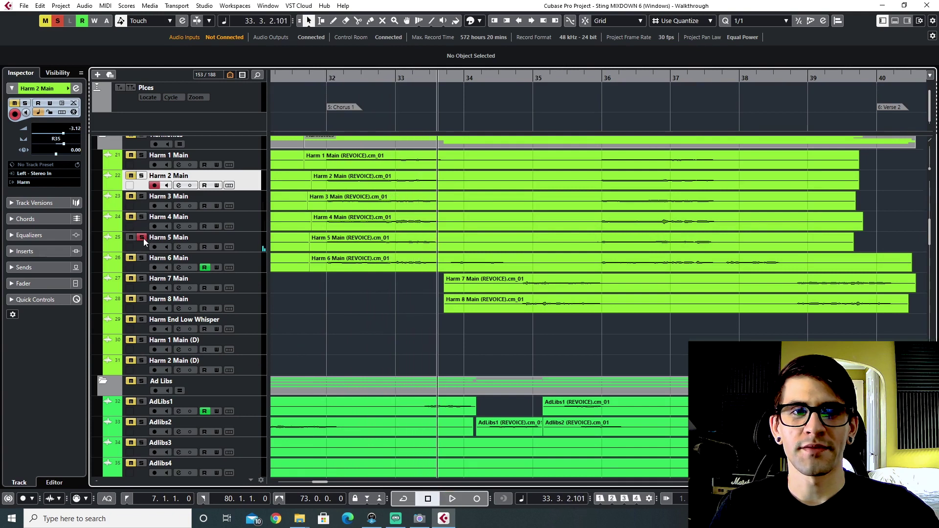
Solo only Harm 6 Main and play it from bar 32, stopping past the middle of bar 33.
left_click(326, 74)
key("space")
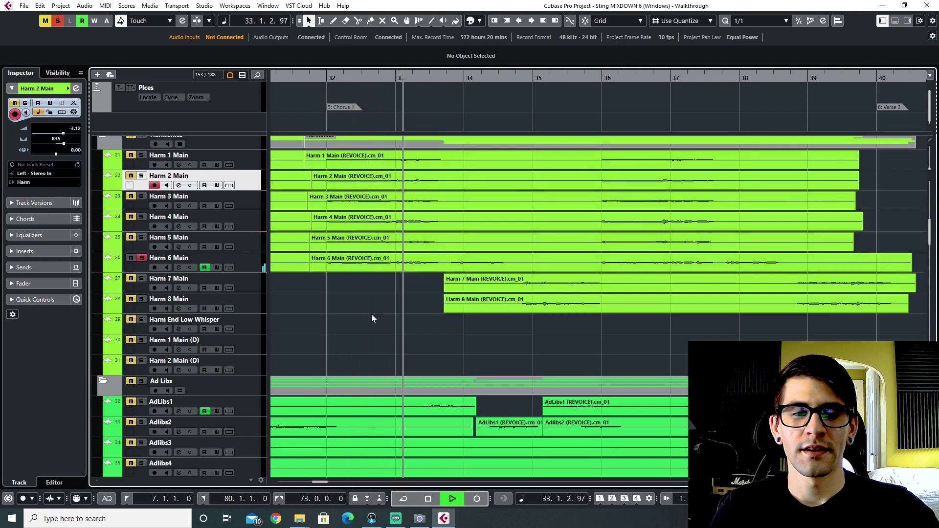
key("space")
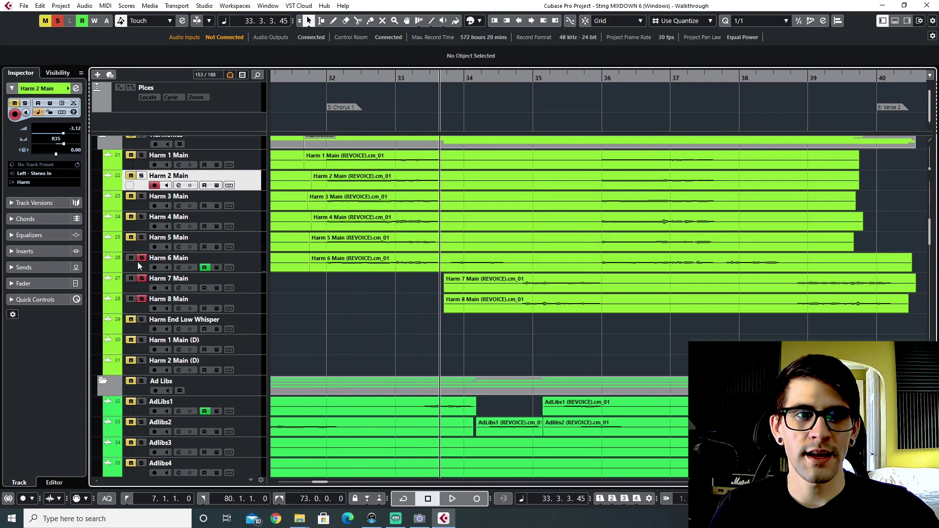
Solo Harm 7 Main and Harm 8 Main together and play them from just before bar 35 to the end of that bar.
left_click(524, 78)
key("space")
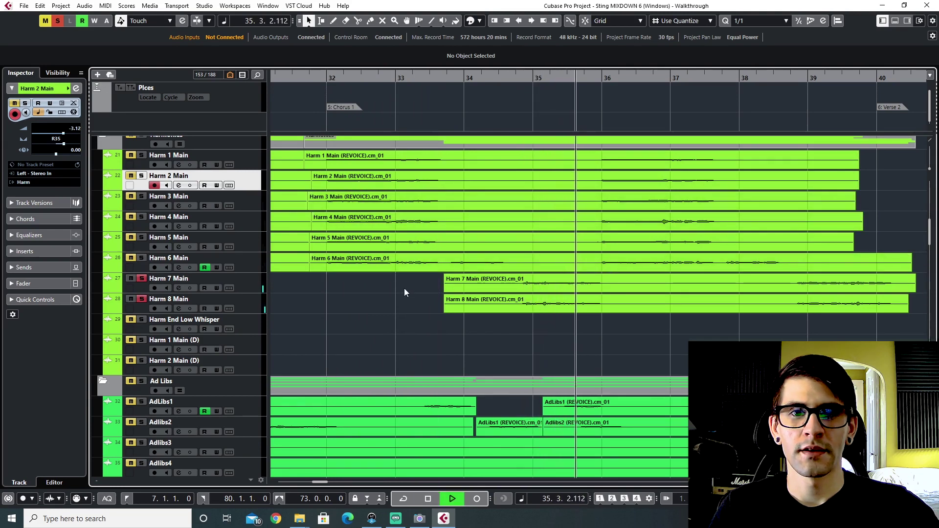
key("space")
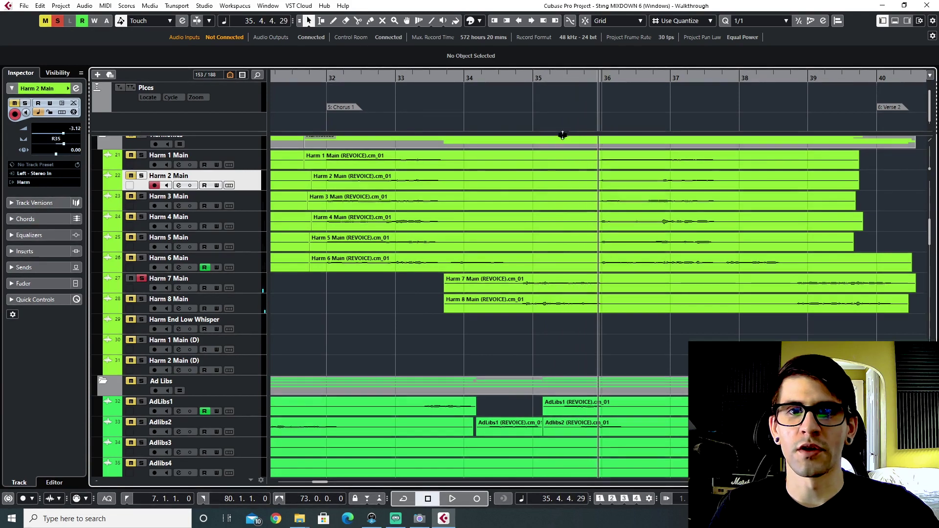
Play Harm 7 Main alone from late in bar 34 to near the end of bar 35, and activate solo on Harm 8 Main.
left_click_drag(528, 77, 523, 81)
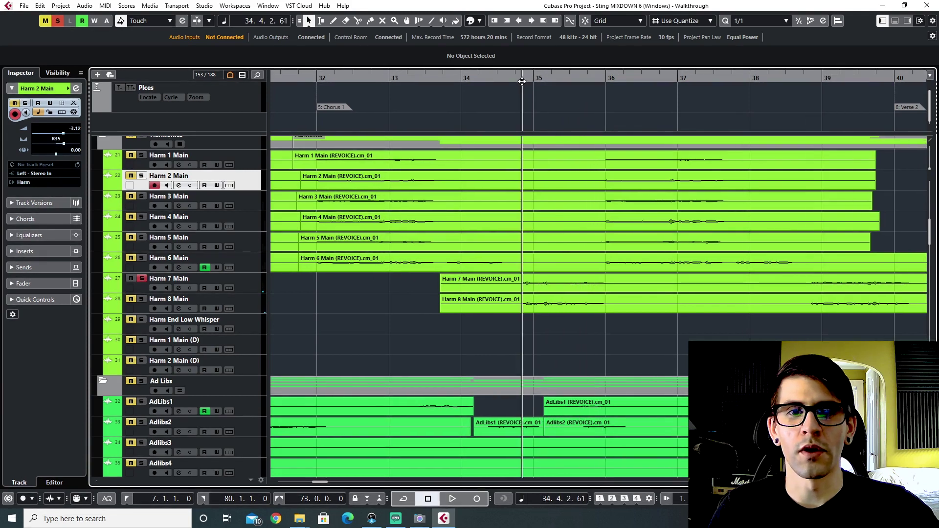
key("space")
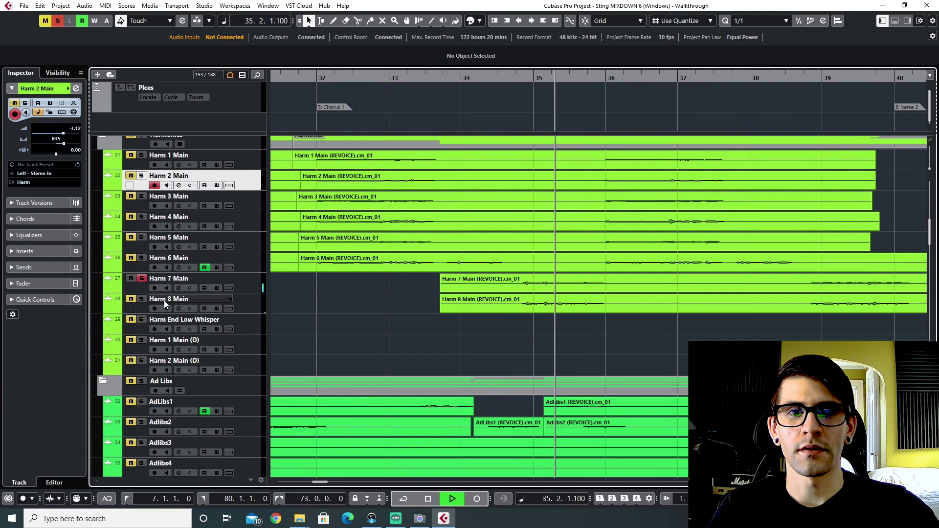
left_click(141, 299)
key("space")
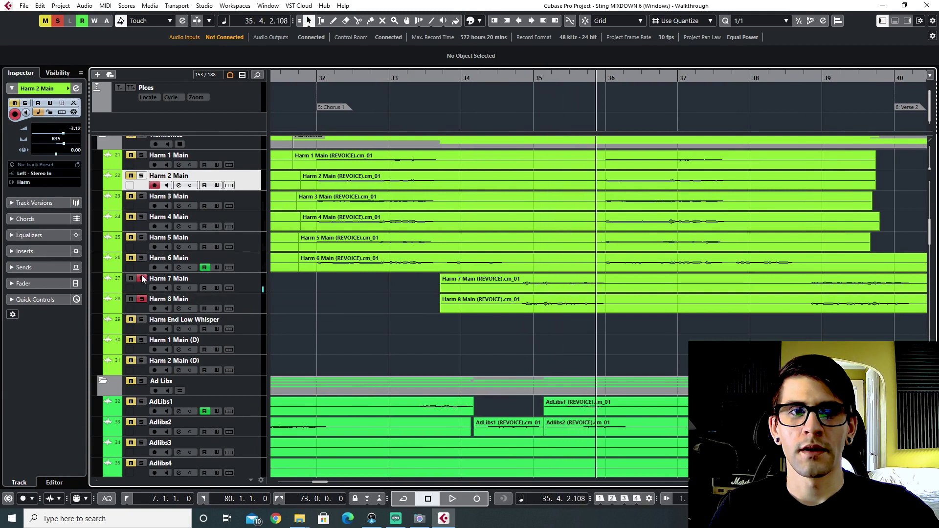
Solo Harm 1 Main and Harm 3 Main through Harm 8 Main together, with the playhead just before bar 32.
left_click(519, 78)
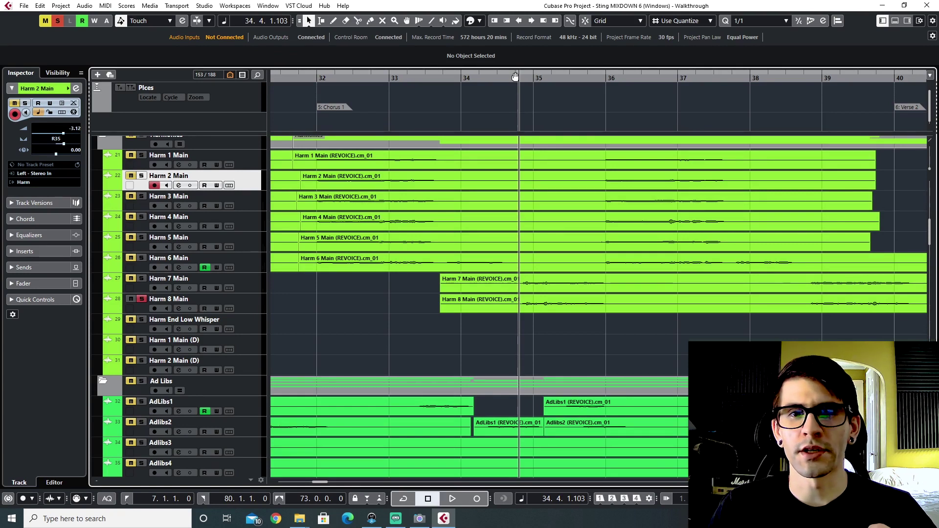
left_click(141, 279)
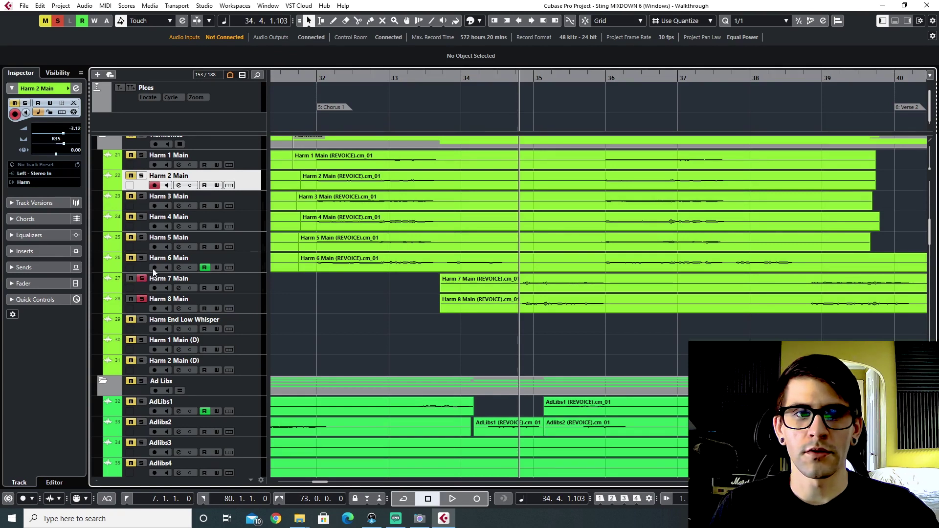
key("KP_0")
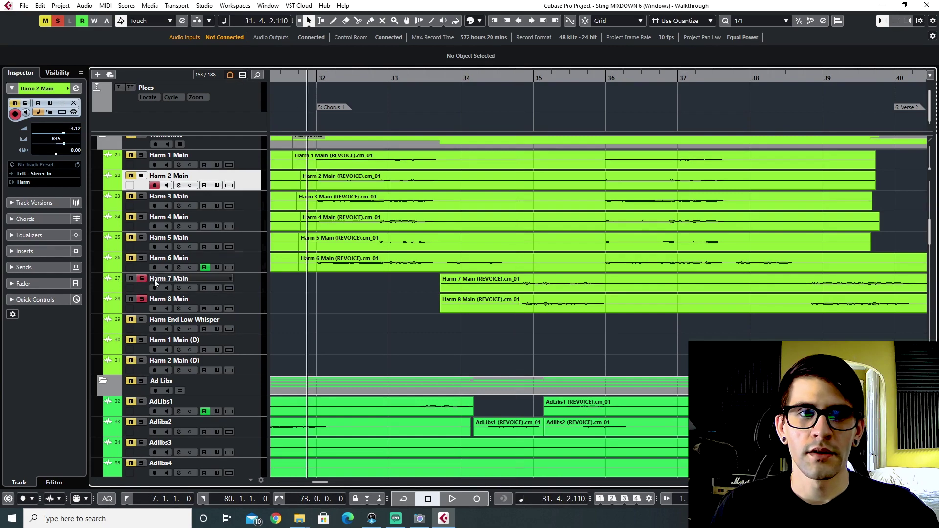
left_click(142, 259)
left_click(142, 218)
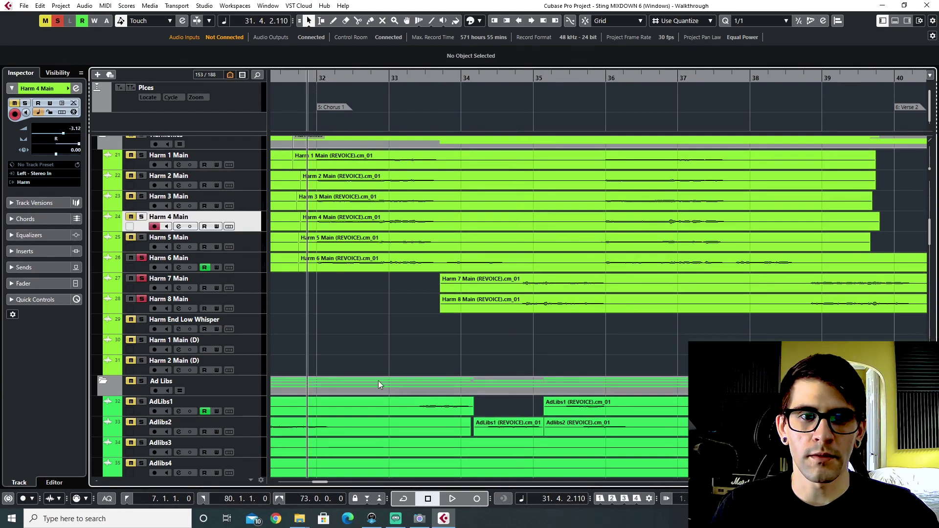
scroll(377, 381, "up", 4)
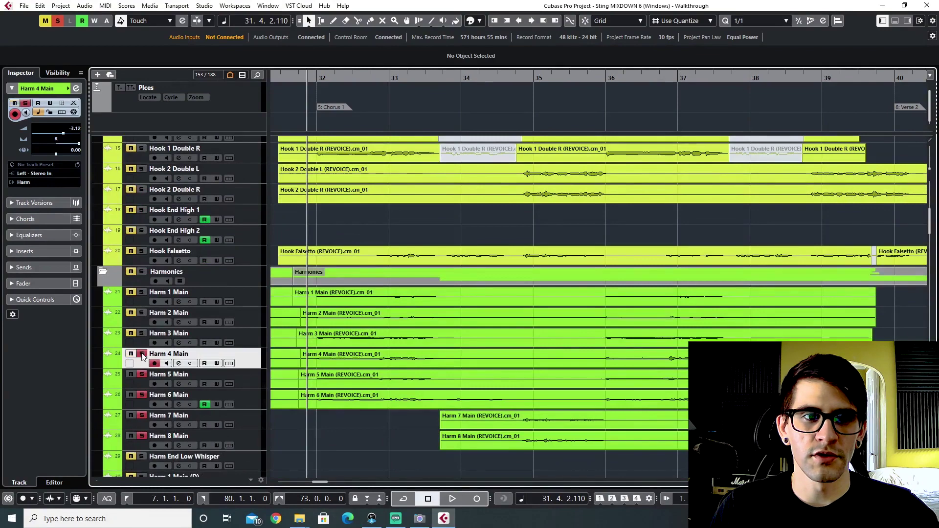
left_click(142, 313)
left_click(142, 292)
Add Hook Falsetto, Hook 1 Double R, Hook 1 Double L and Hook Main to the soloed harmony tracks.
left_click(141, 252)
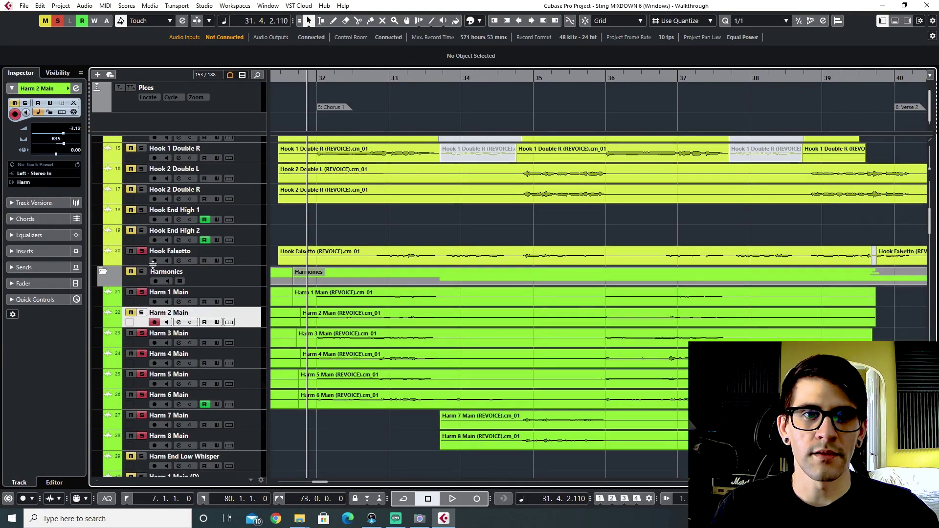
scroll(145, 352, "up", 6)
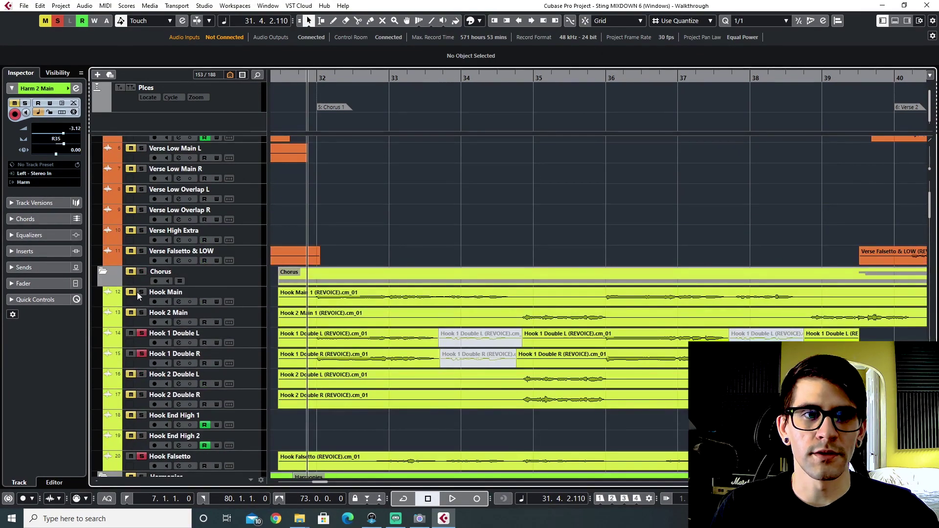
scroll(484, 321, "down", 8)
scroll(483, 321, "up", 2)
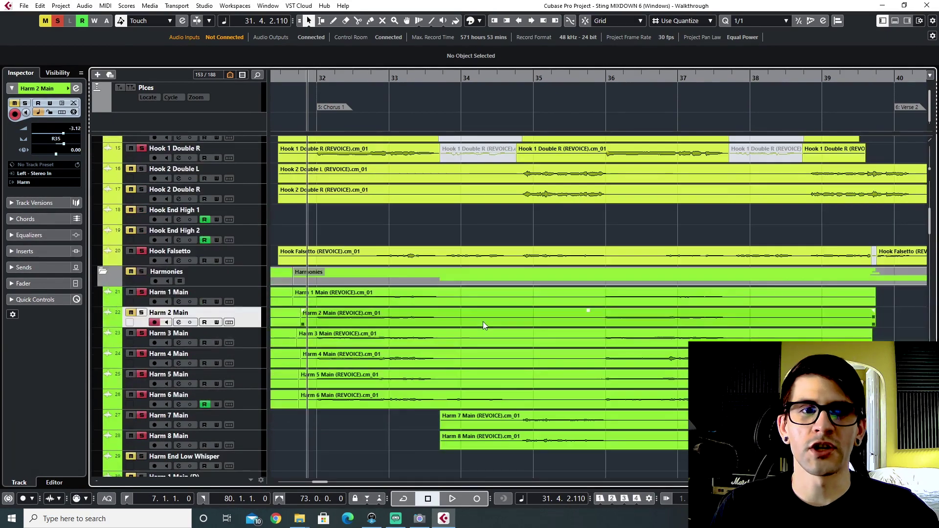
Play the soloed chorus vocals from late in bar 31 to near the end of bar 35, adding Hook 2 Double L to the solo.
left_click(296, 79)
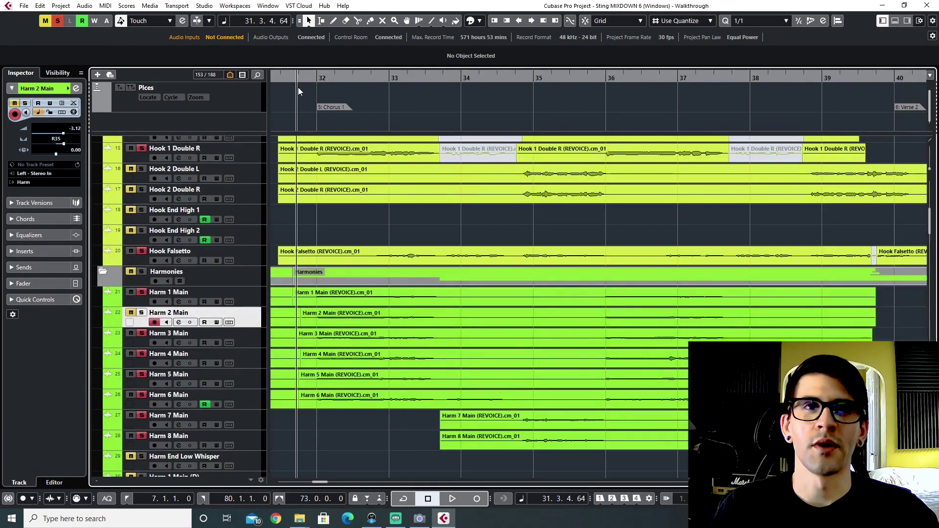
key("space")
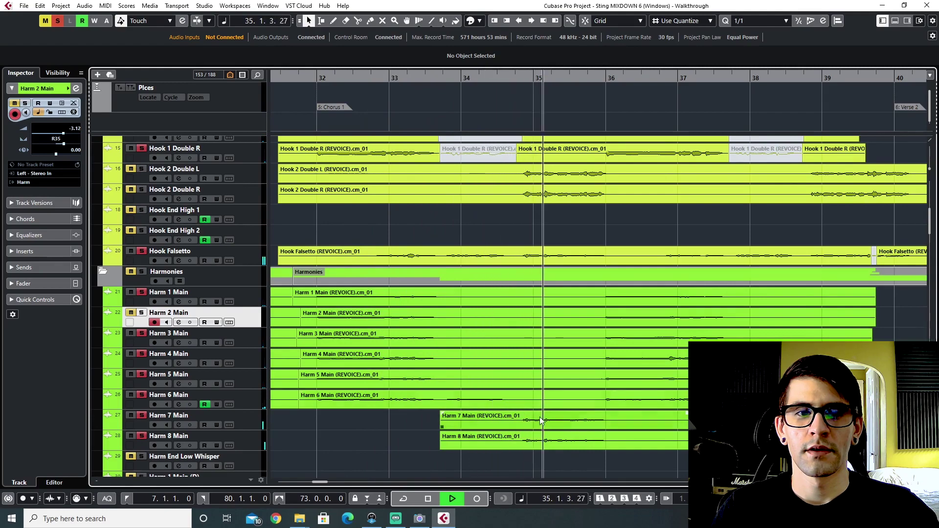
scroll(560, 398, "up", 3)
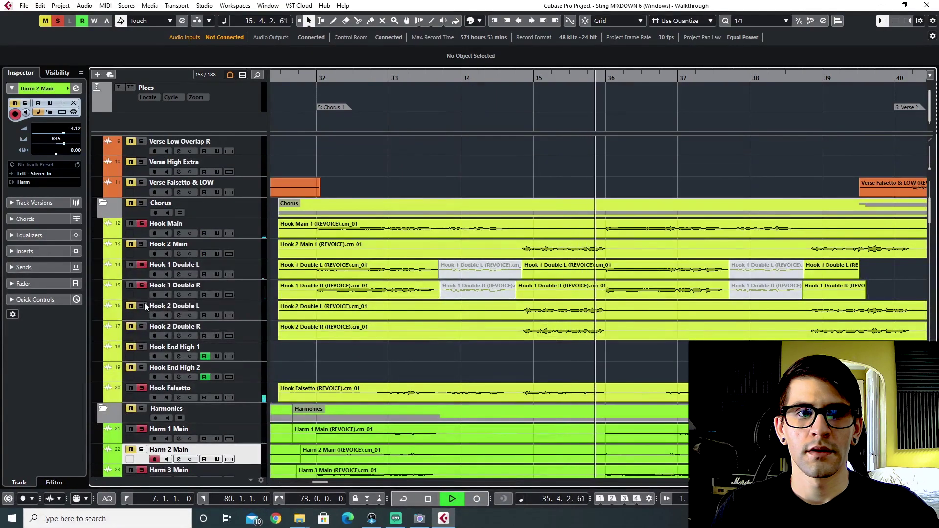
key("space")
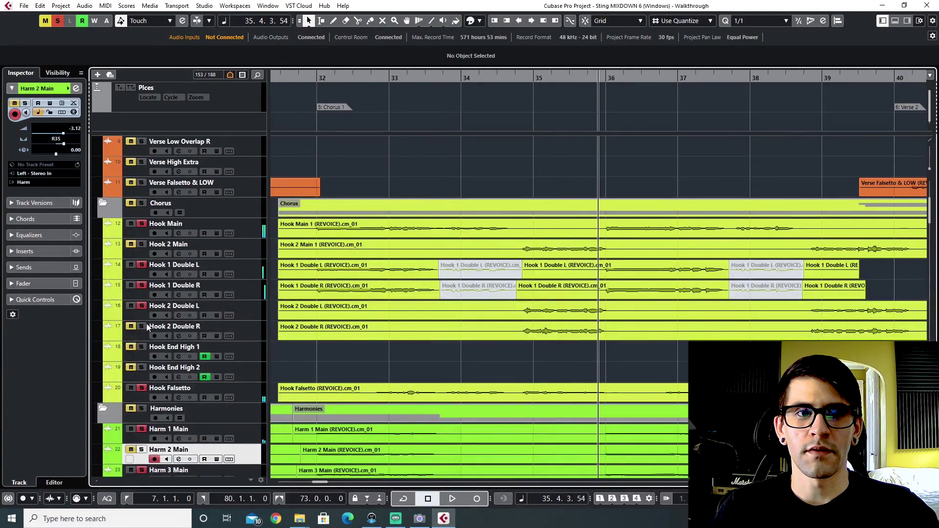
Add Hook 2 Double R to the solo and play the layered vocals from late in bar 33 into bar 36.
left_click(525, 77)
left_click(449, 73)
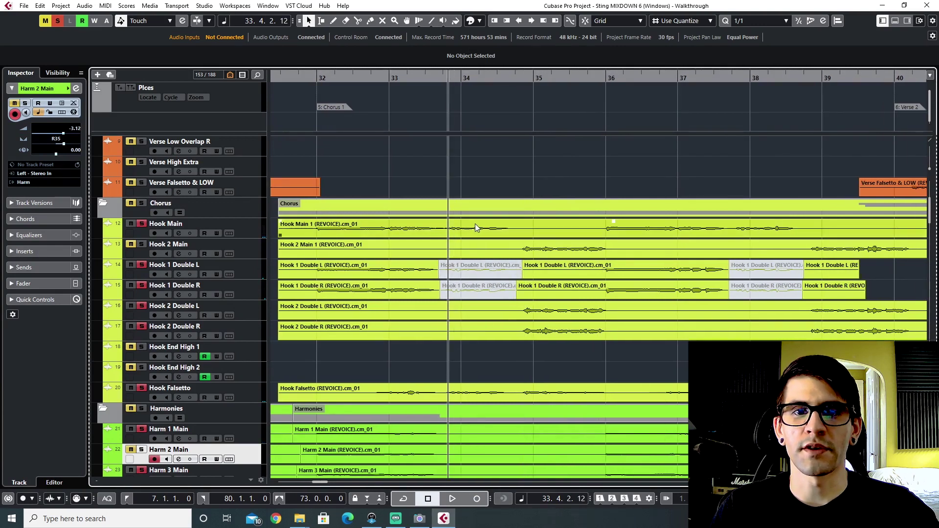
key("space")
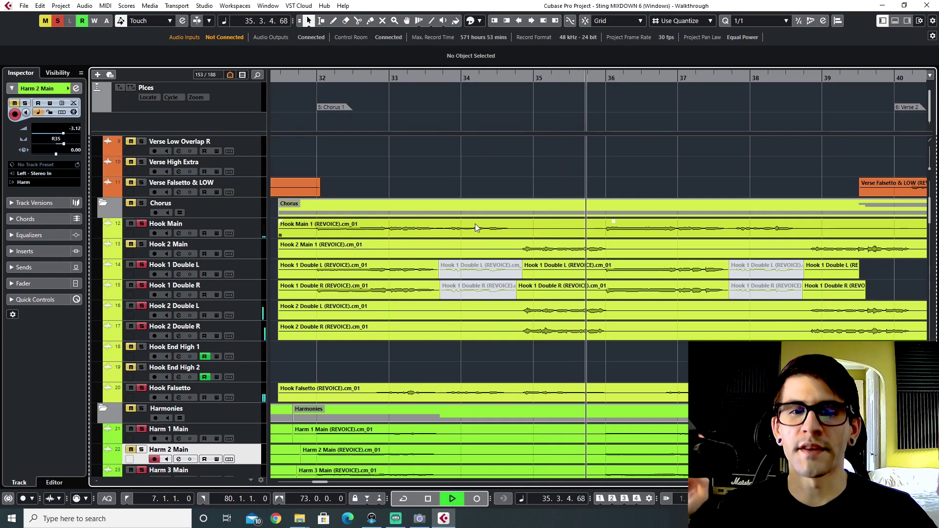
key("space")
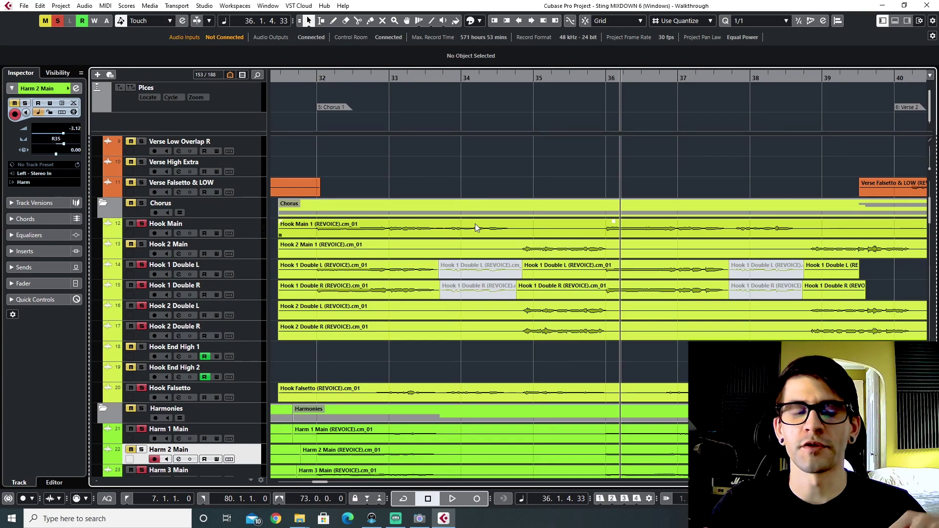
Place the playhead just before bar 32 and deactivate all solo states in the project.
left_click(314, 79)
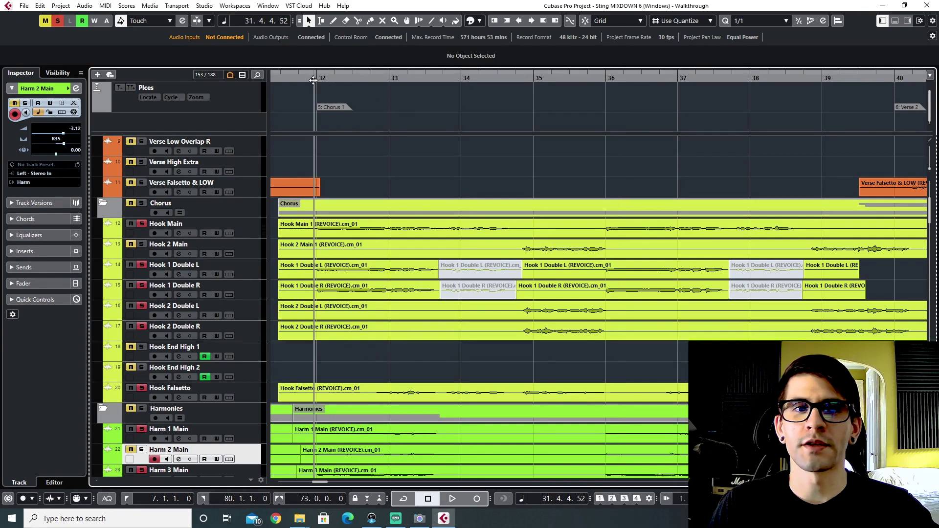
left_click(311, 79)
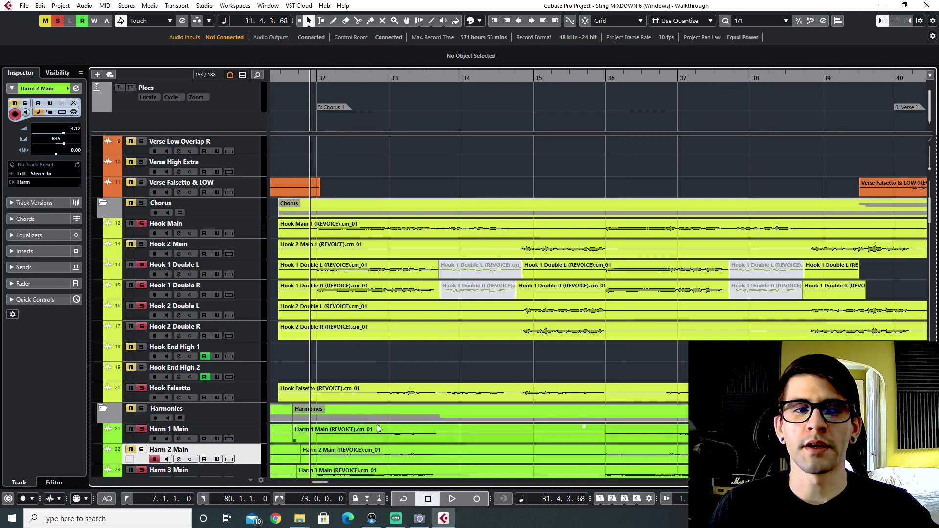
left_click(310, 77)
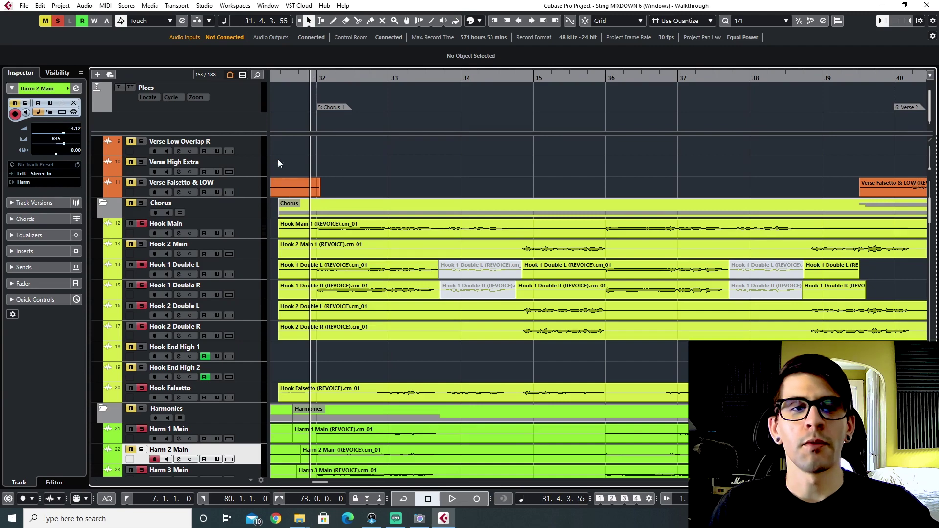
left_click(57, 22)
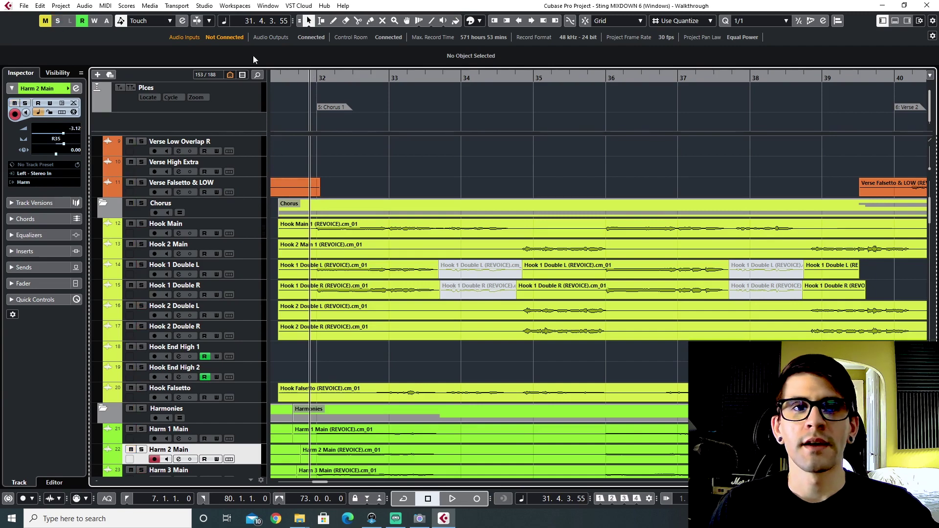
Play the full mix from late in bar 31 to near the end of bar 35.
left_click(298, 76)
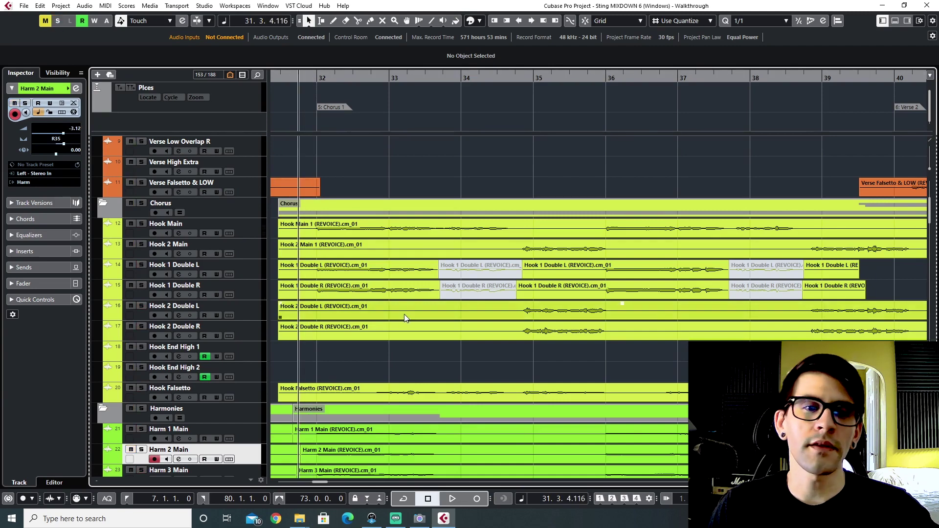
scroll(404, 314, "down", 10)
scroll(398, 319, "up", 4)
scroll(398, 319, "up", 8)
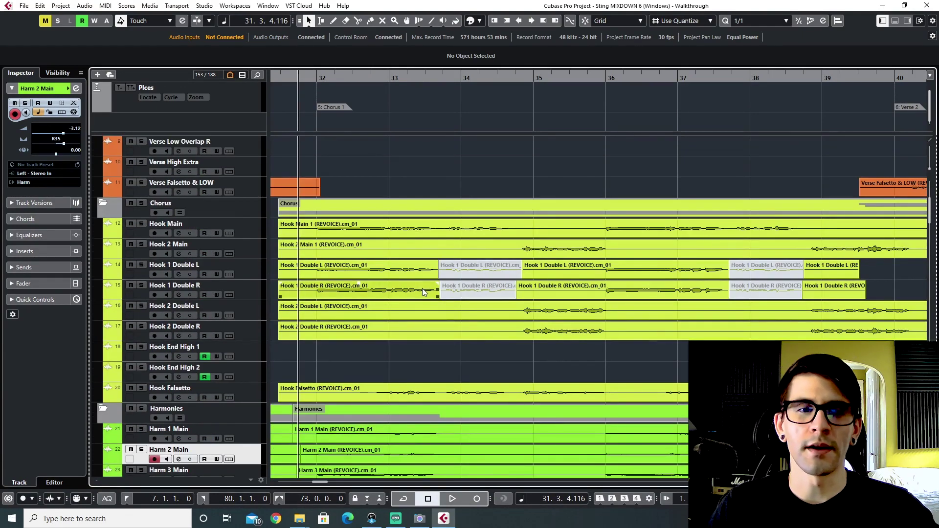
key("space")
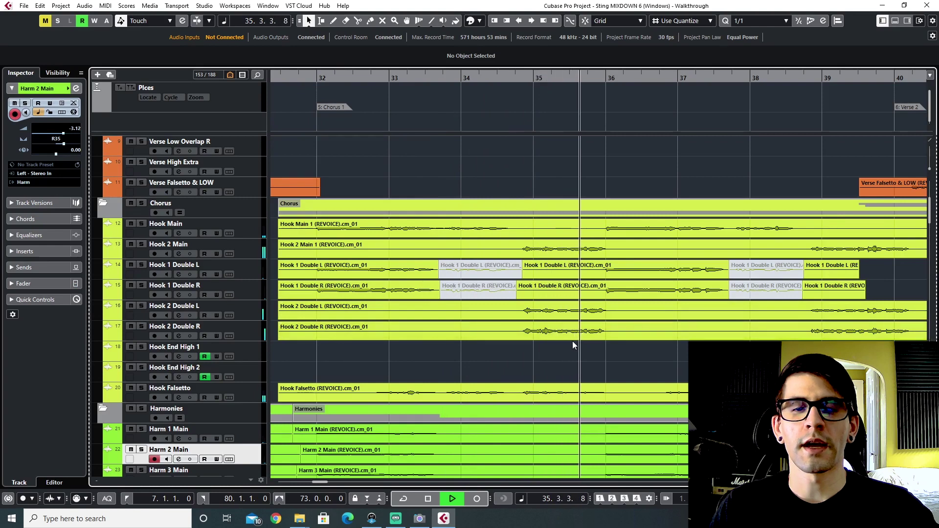
key("space")
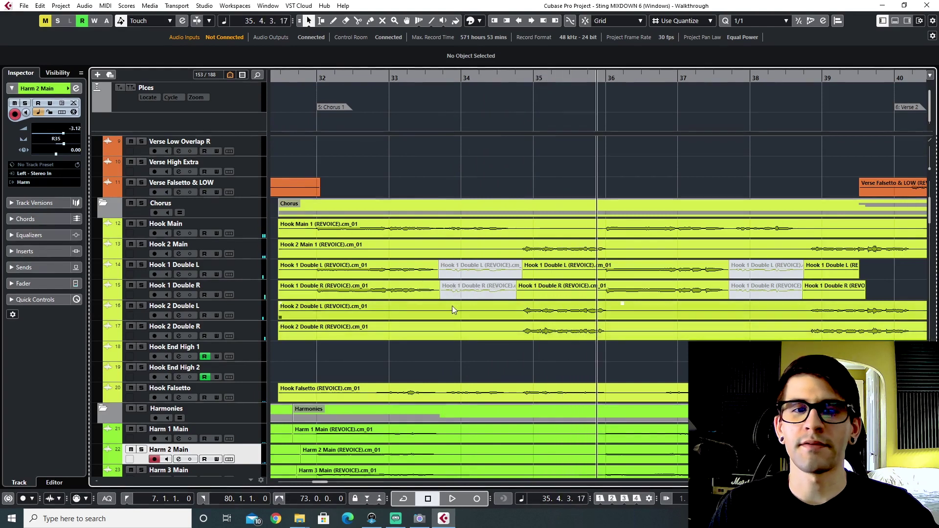
Examine the hook and harmony tracks around Chorus 1 and move the playhead to the middle of bar 31.
scroll(465, 282, "right", 2)
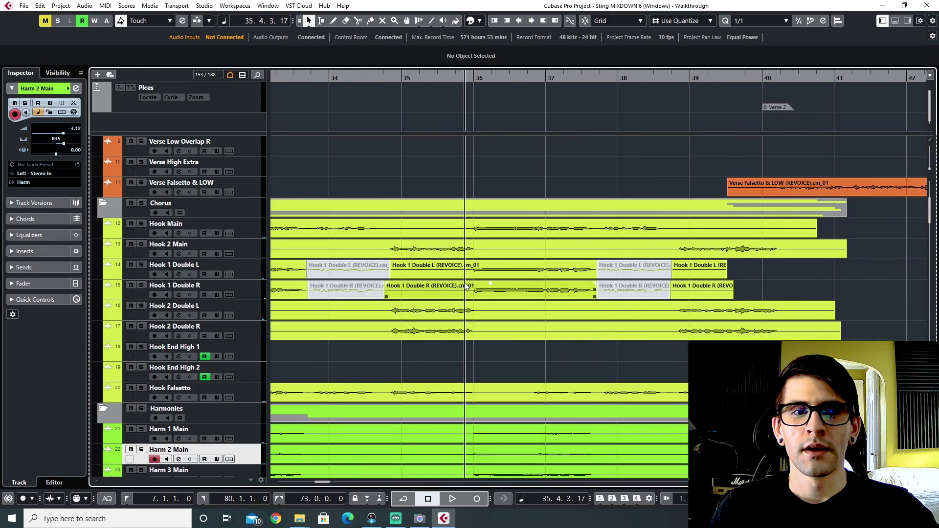
scroll(464, 283, "left", 2)
scroll(464, 282, "down", 5)
scroll(464, 283, "up", 6)
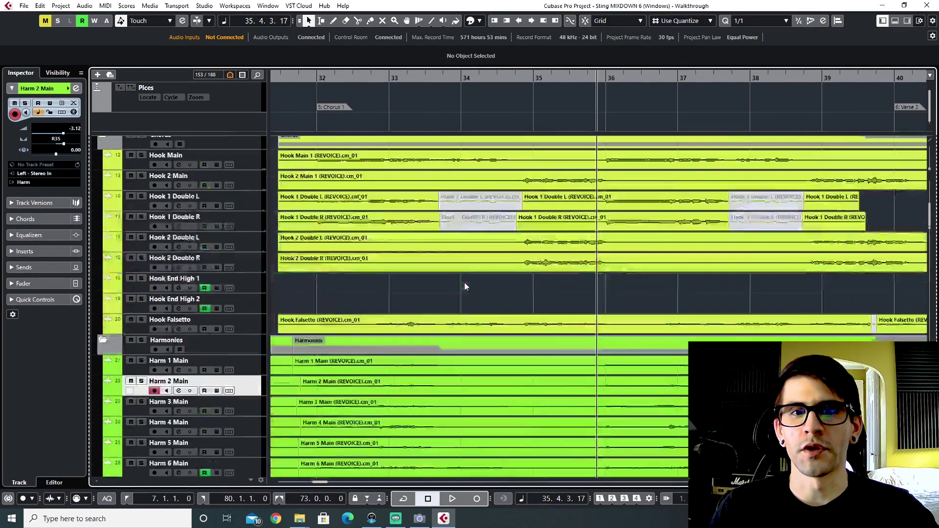
scroll(456, 276, "down", 2)
scroll(455, 277, "down", 1)
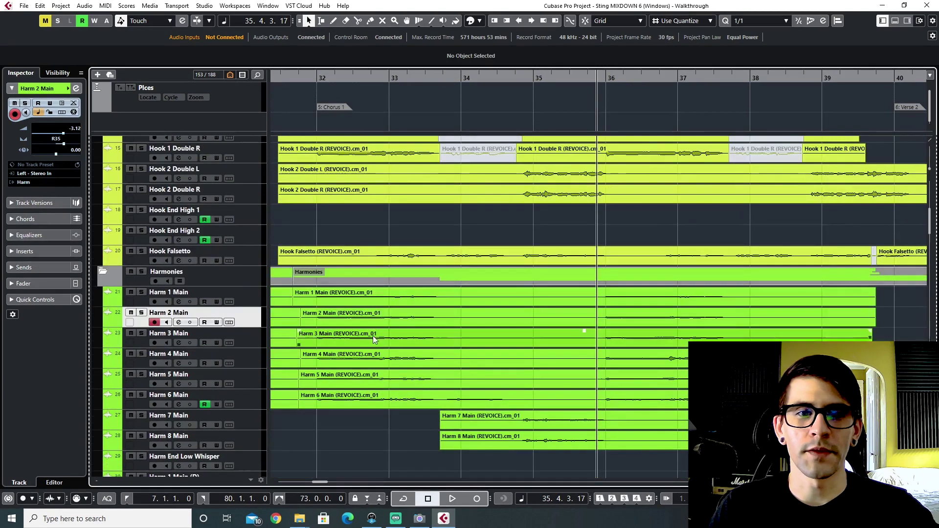
left_click(281, 79)
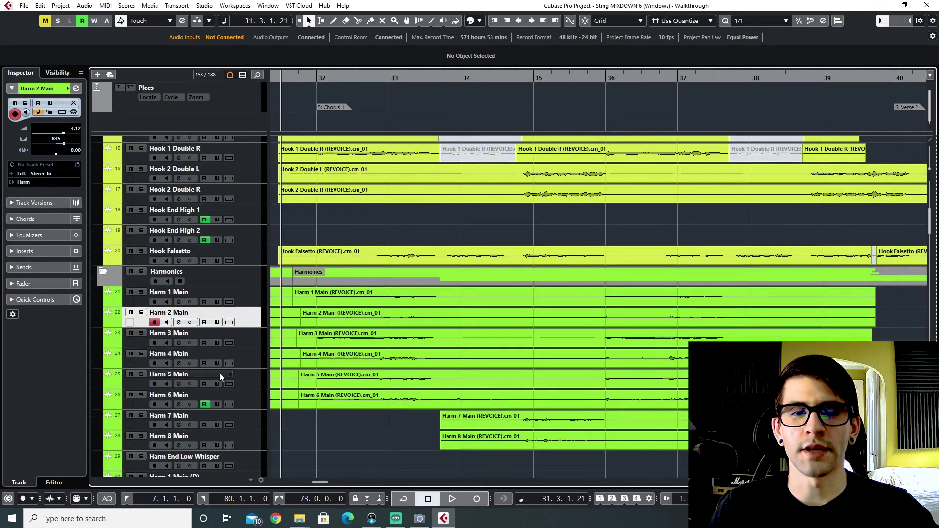
scroll(394, 409, "down", 5)
scroll(394, 409, "up", 7)
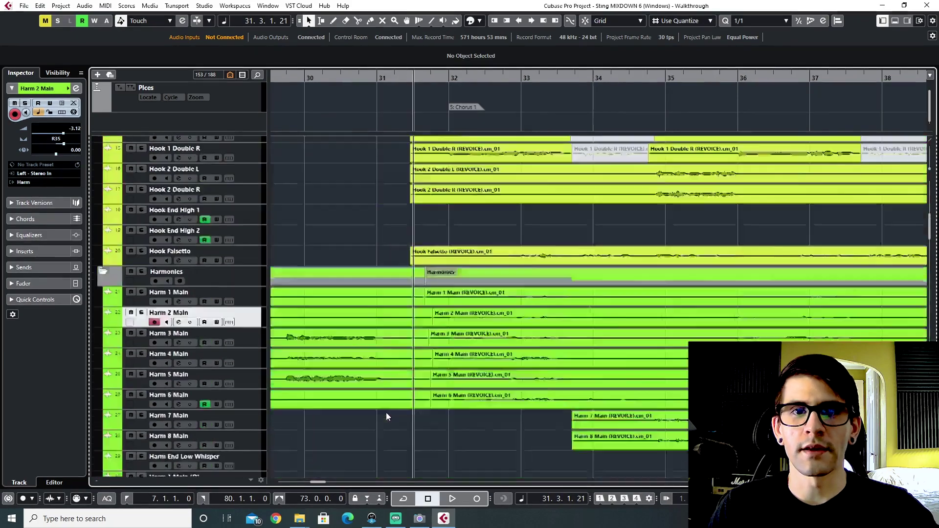
Look over the hook and harmony tracks from Chorus 1 through the Outro Hook, and place the playhead at the start of Chorus 2.2.
scroll(394, 408, "down", 3, "ctrl")
scroll(392, 406, "right", 6)
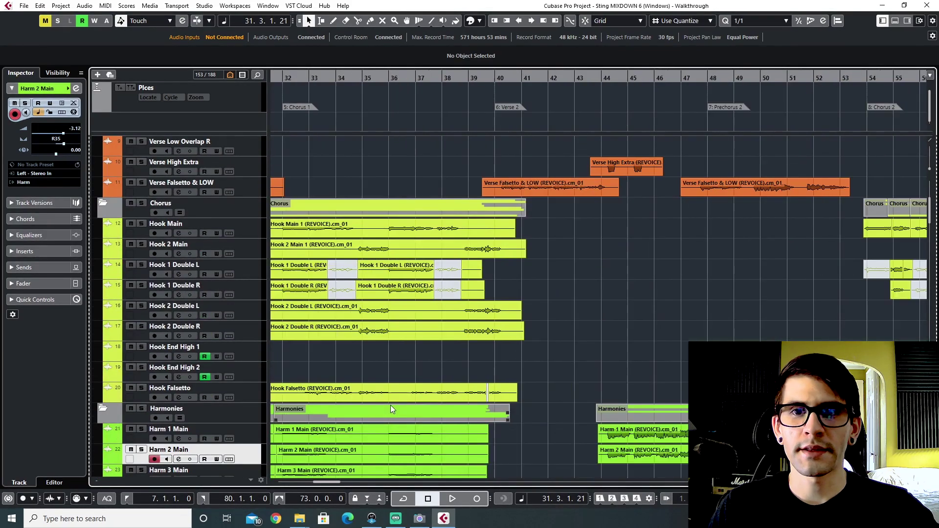
scroll(390, 406, "down", 3)
scroll(390, 409, "right", 9)
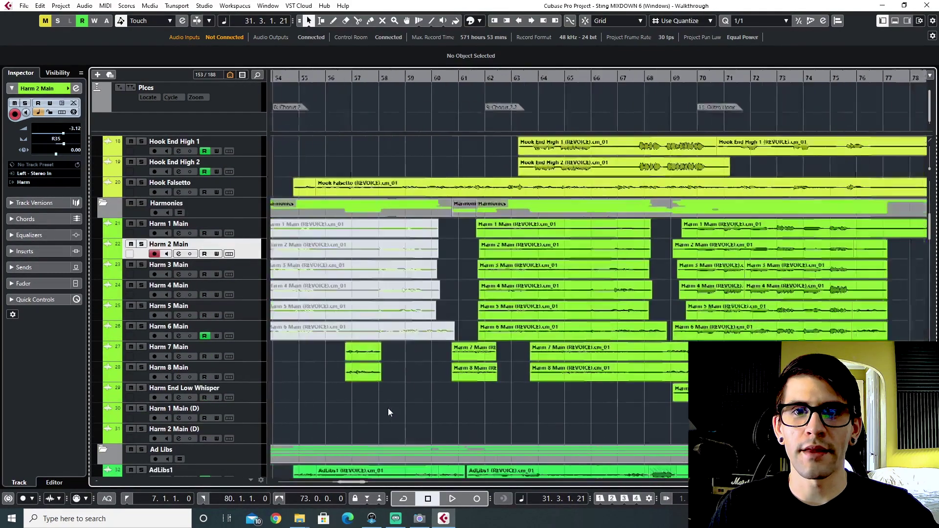
scroll(389, 408, "up", 4)
scroll(388, 408, "down", 3)
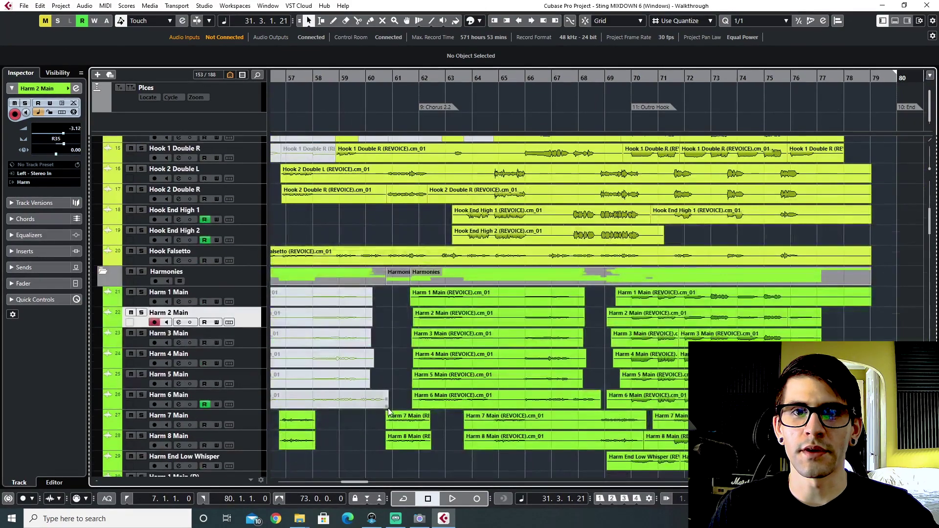
scroll(542, 315, "up", 2)
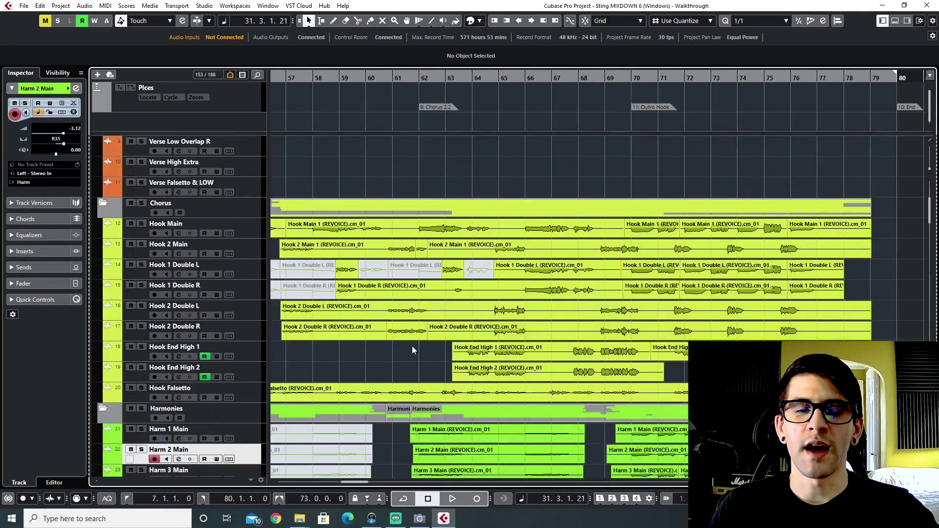
left_click_drag(419, 76, 421, 77)
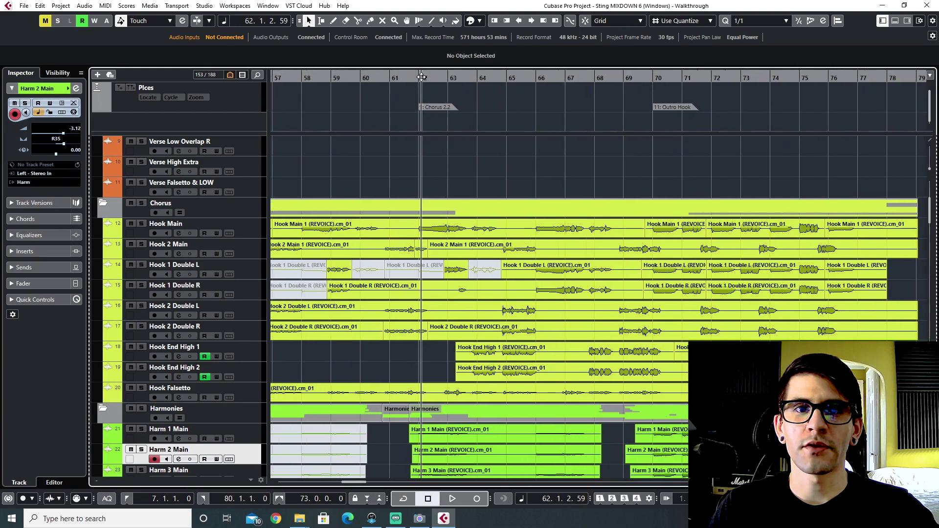
Solo the chorus hook tracks, starting with Hook Main and Hook 2 Main, together with the whole Harmonies folder.
left_click(142, 224)
left_click(141, 244)
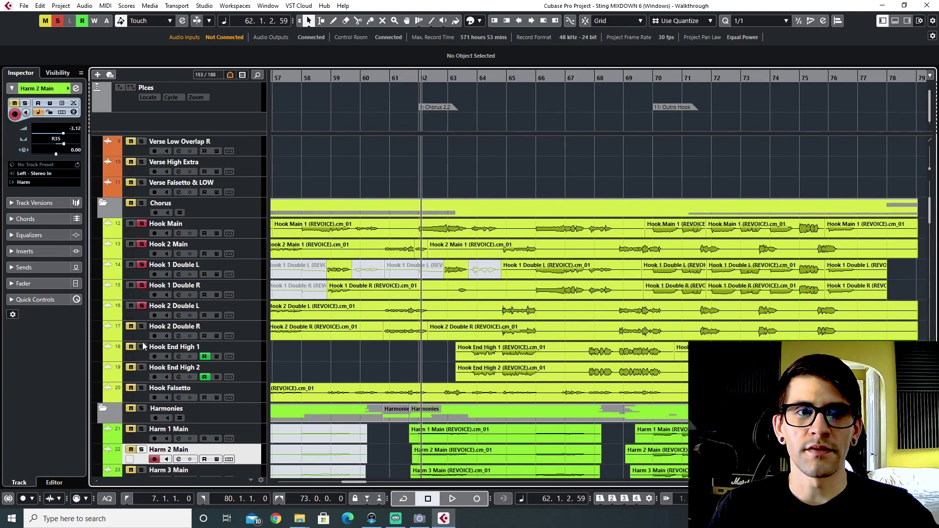
left_click(141, 409)
scroll(209, 378, "down", 5)
scroll(151, 290, "down", 3)
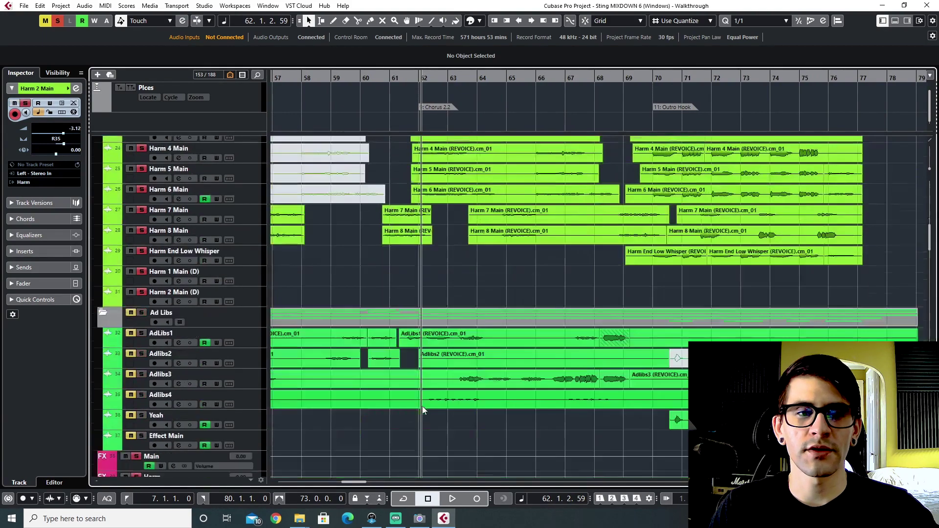
Place the playhead just before the start of Chorus 2.2 and reduce the height of the marker track.
scroll(199, 357, "up", 7)
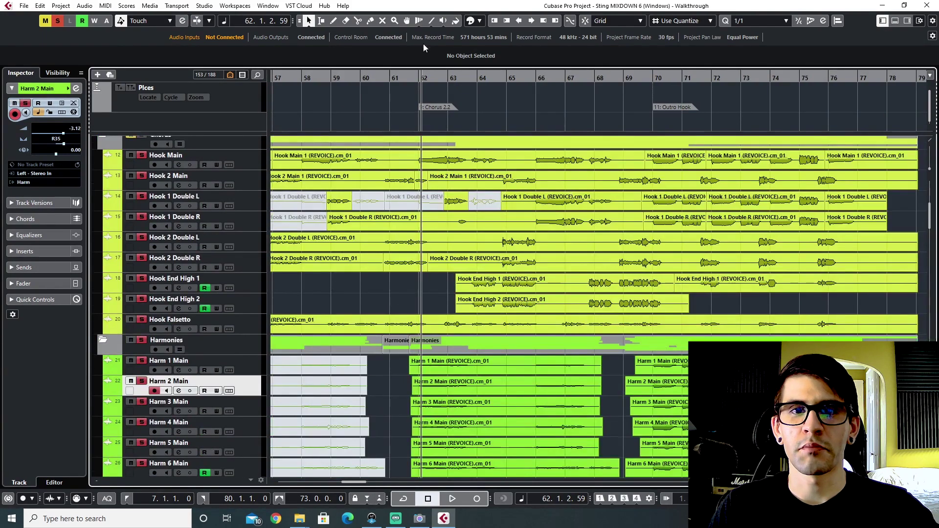
left_click(418, 82)
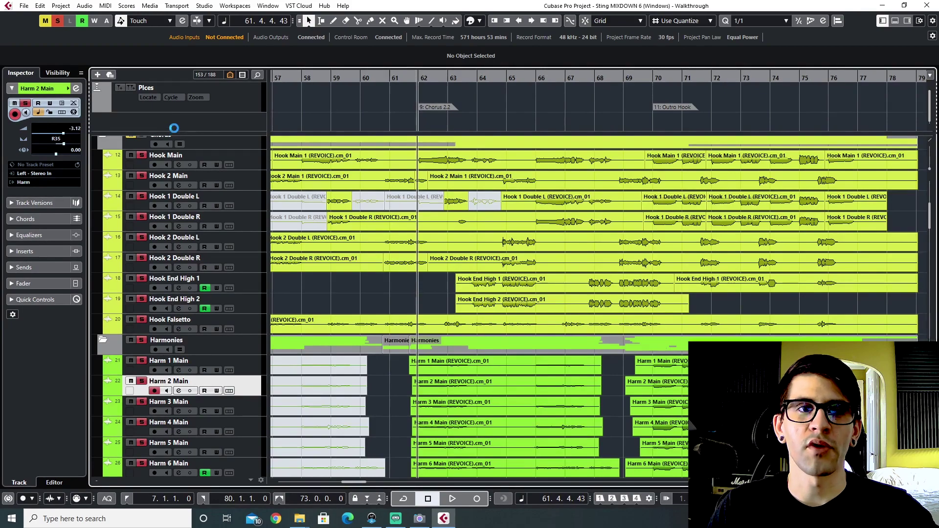
left_click_drag(173, 132, 172, 106)
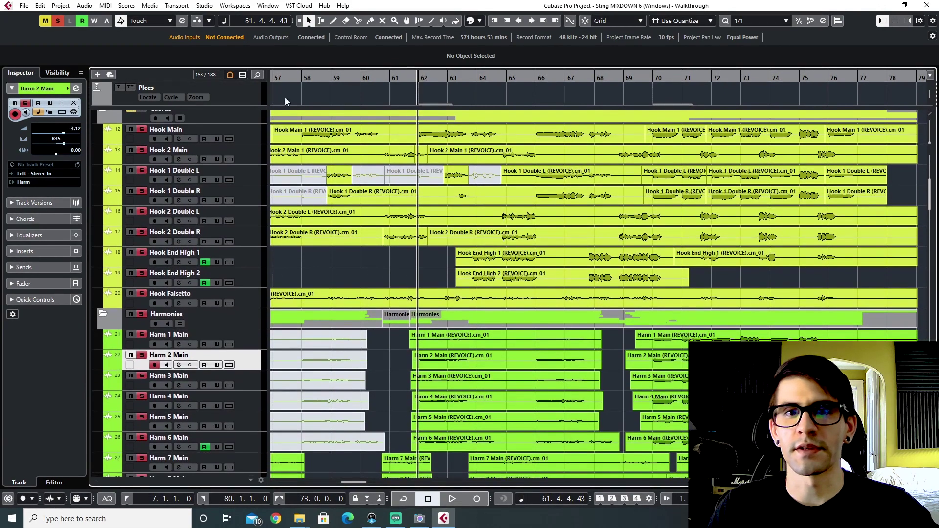
Play the soloed hook and harmony tracks together from around bar 57.
key("g")
key("space")
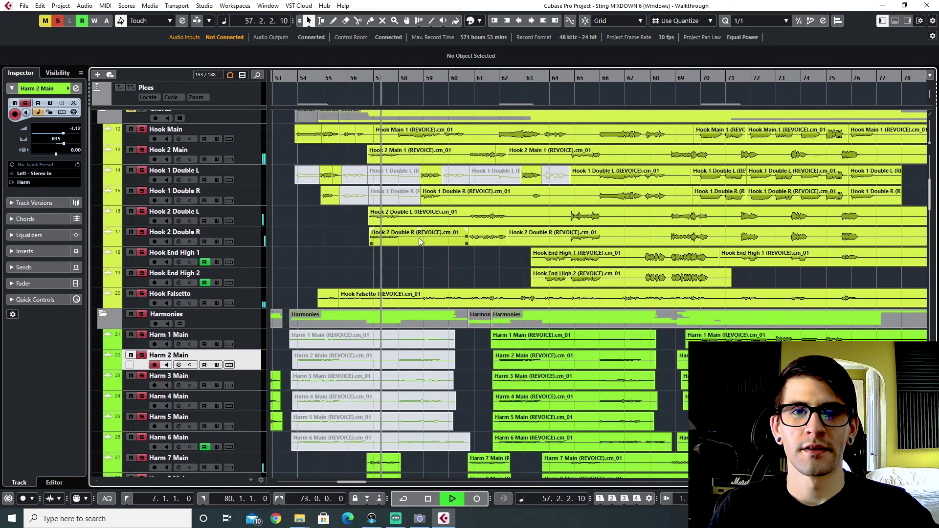
scroll(505, 231, "up", 5)
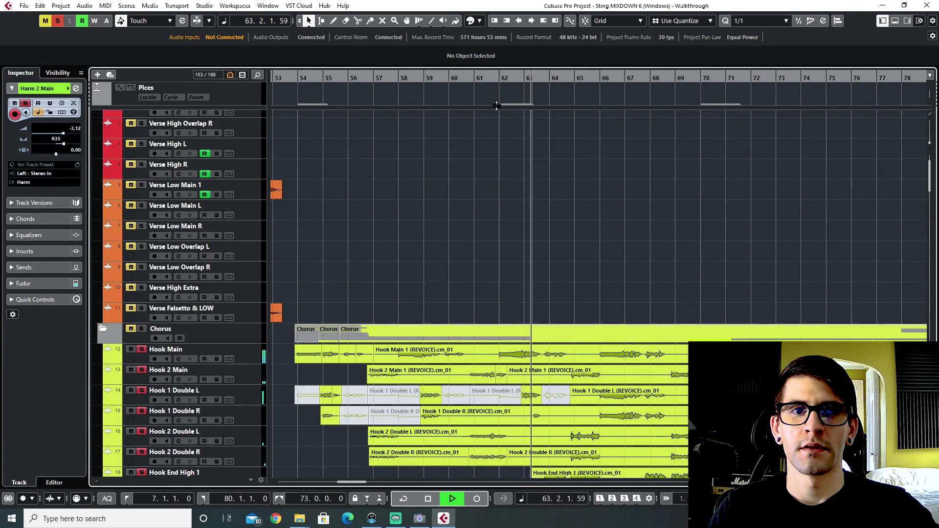
Play the soloed hooks and harmonies from late in bar 61, following their layers through Chorus 2.2 into the Outro Hook.
key("space")
left_click(488, 80)
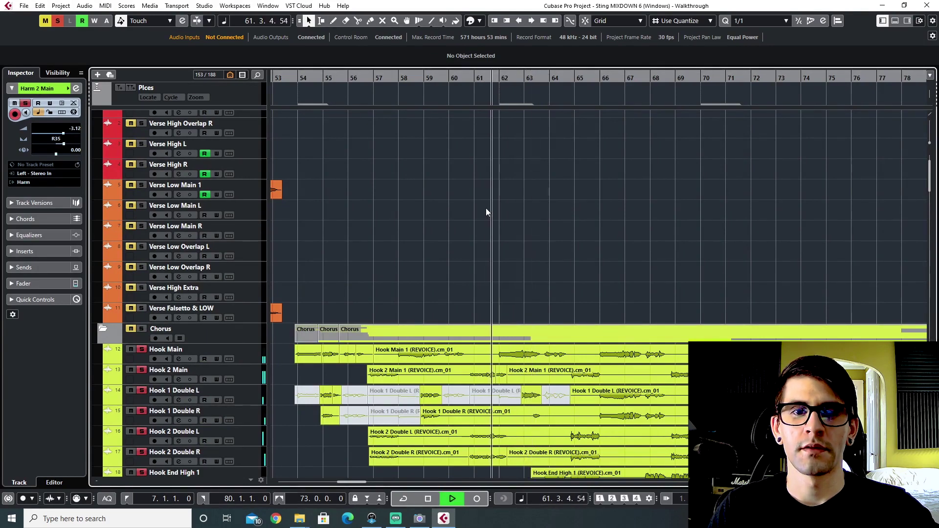
scroll(580, 339, "right", 5)
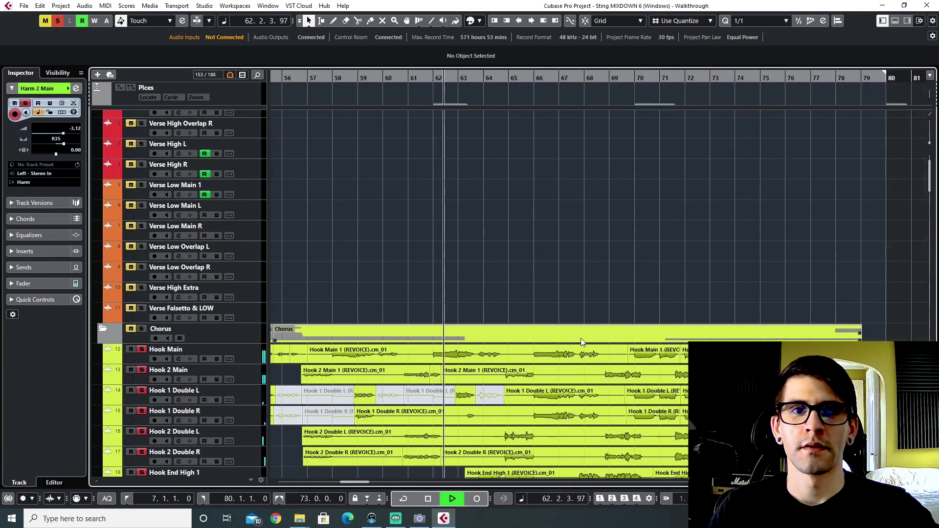
scroll(581, 337, "down", 10)
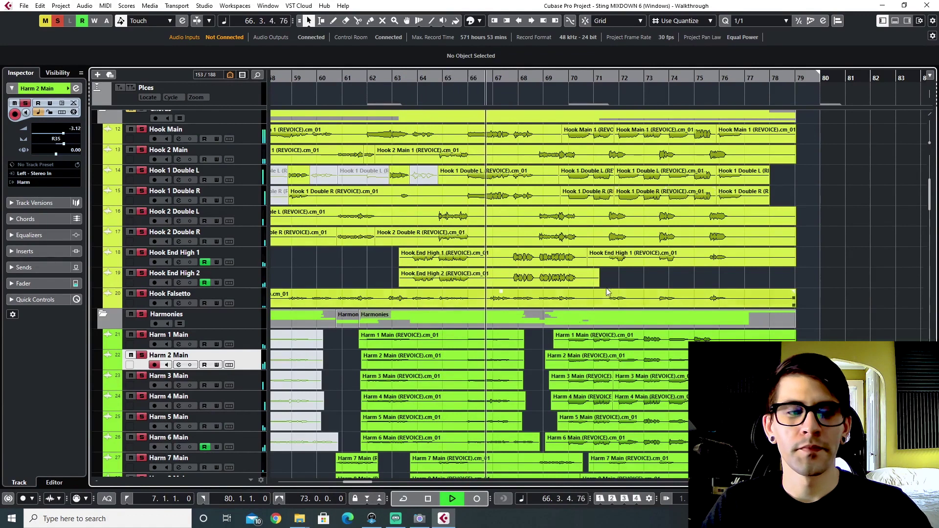
scroll(598, 280, "up", 2, "ctrl")
scroll(591, 307, "right", 2)
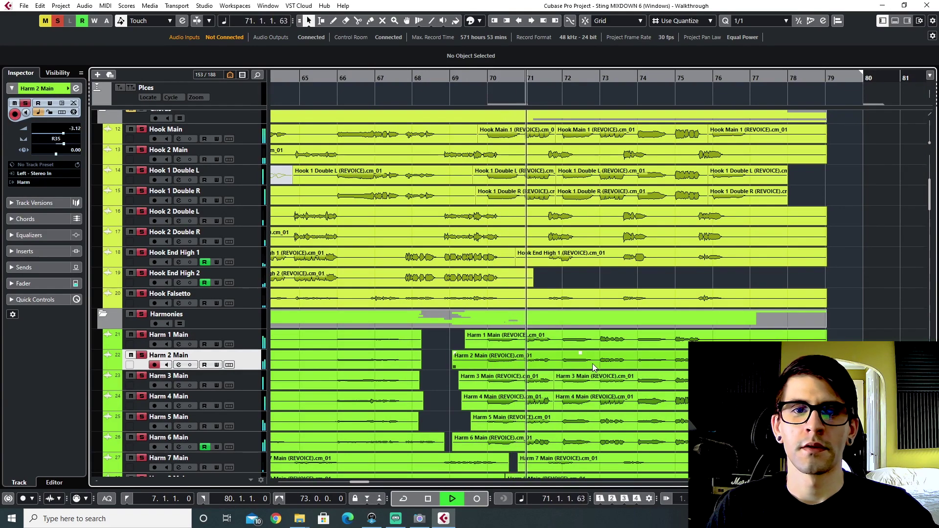
scroll(611, 387, "down", 3)
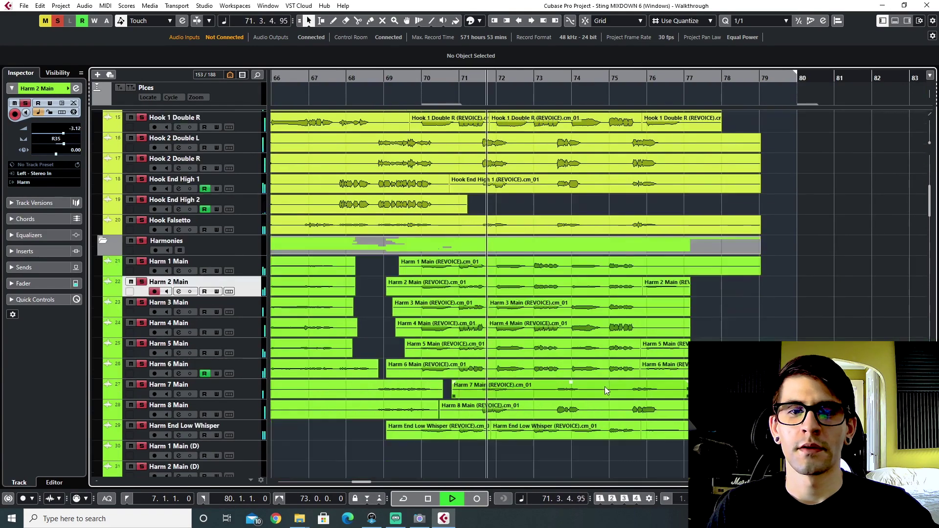
scroll(605, 386, "down", 10)
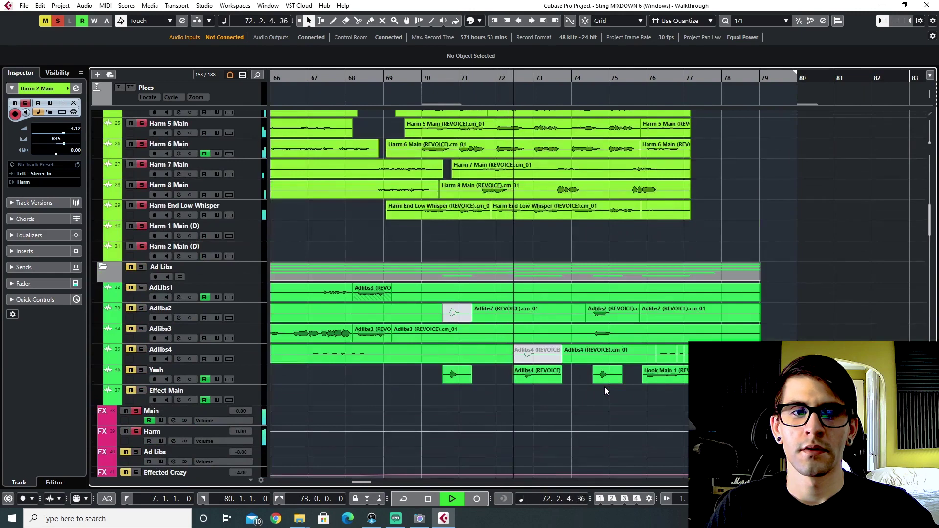
Add AdLibs1, Adlibs2, Adlibs3, Adlibs4 and the Yeah track to the soloed hooks and harmonies.
left_click(145, 355)
left_click(141, 308)
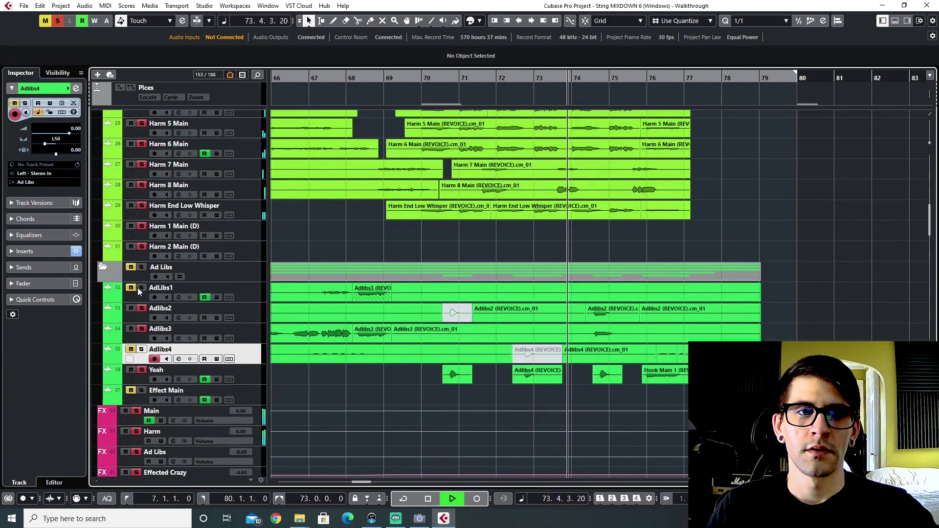
left_click(141, 349)
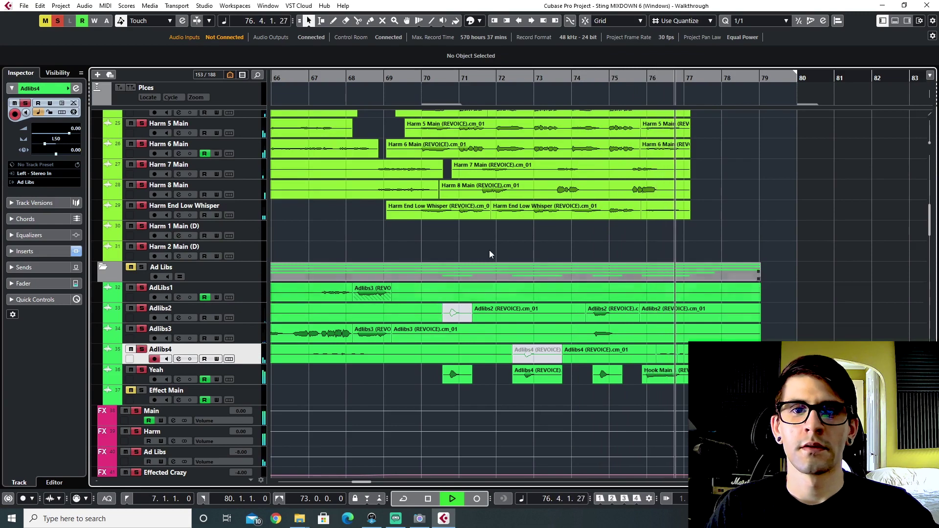
Move the playhead to the end of bar 75 and play the soloed hooks, harmonies and ad-libs from there.
key("space")
left_click(646, 77)
scroll(649, 309, "up", 15)
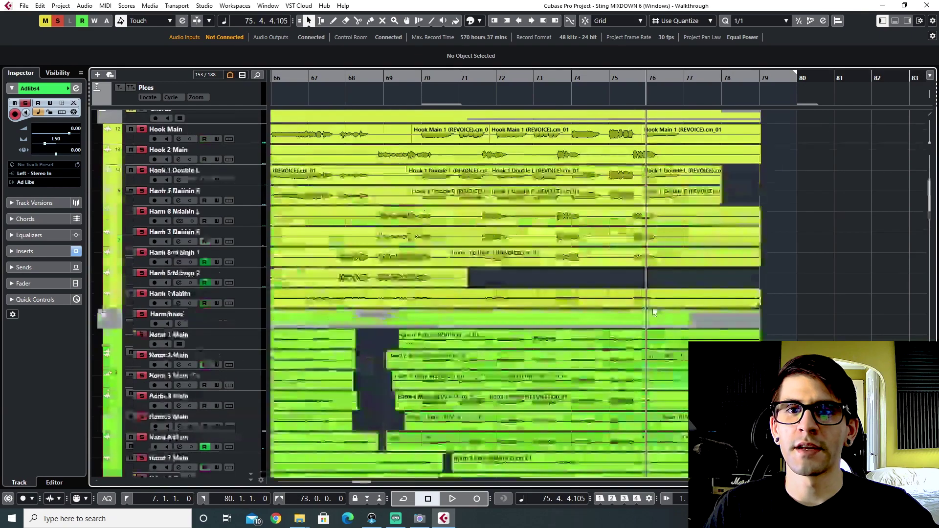
scroll(647, 324, "down", 5)
scroll(627, 201, "up", 4)
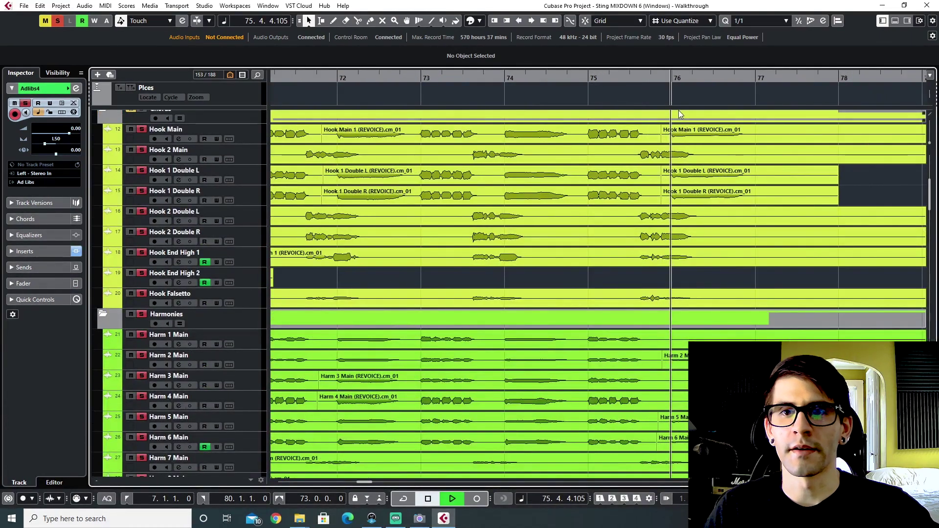
key("space")
scroll(711, 272, "up", 3)
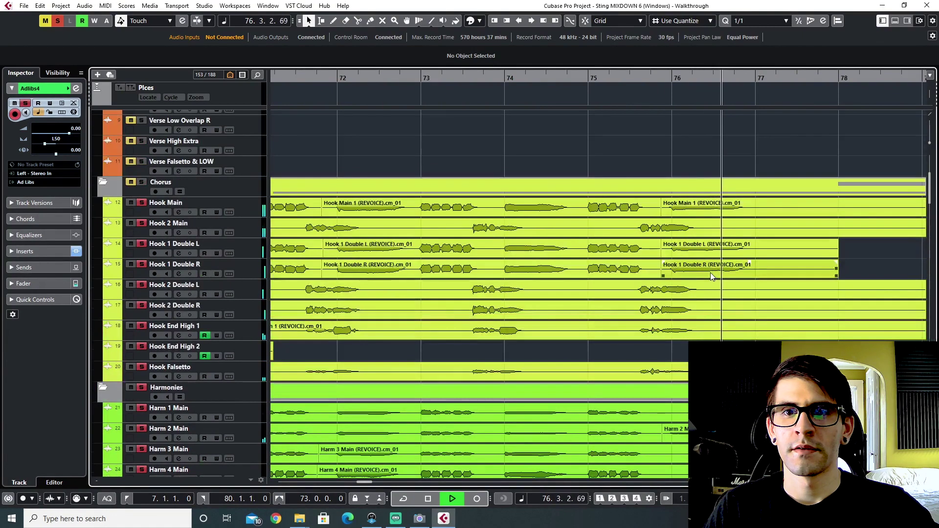
Replay the soloed vocal layers from the end of bar 75 and stop near the end of bar 76.
key("space")
left_click(671, 79)
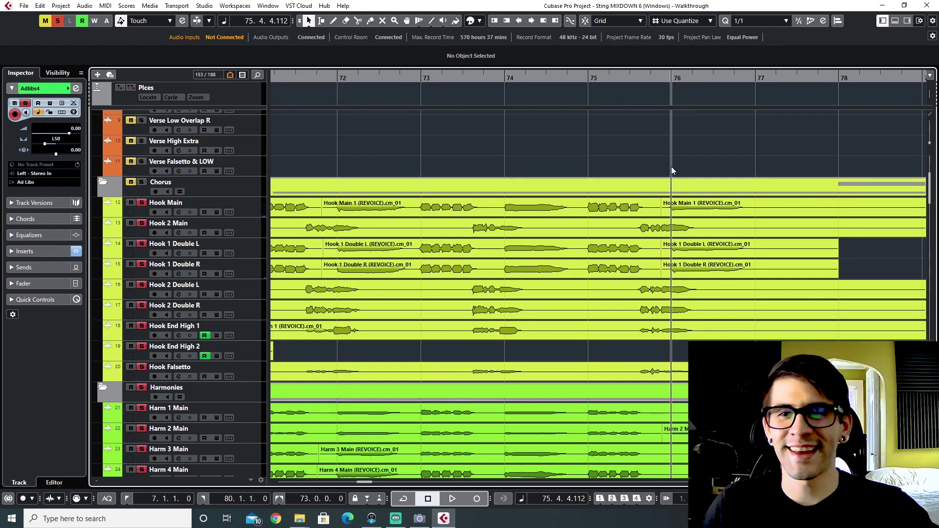
scroll(656, 229, "right", 2)
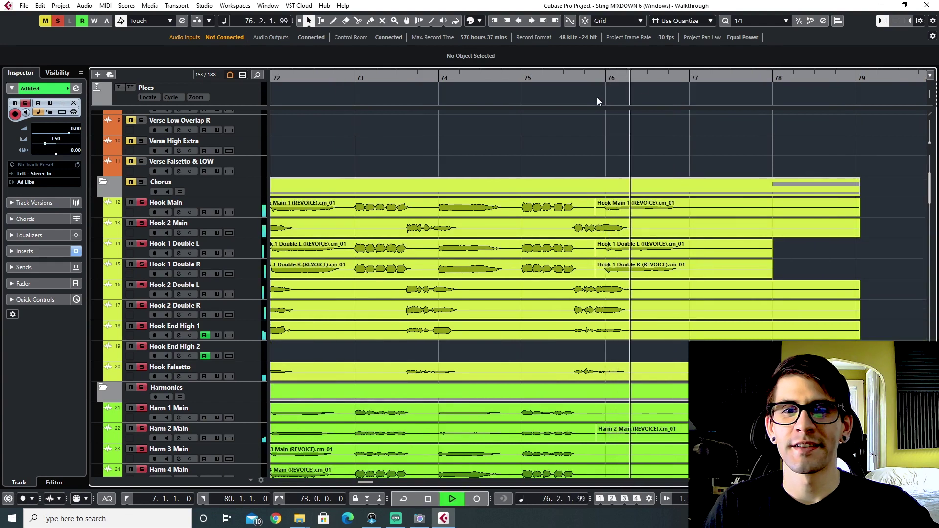
key("space")
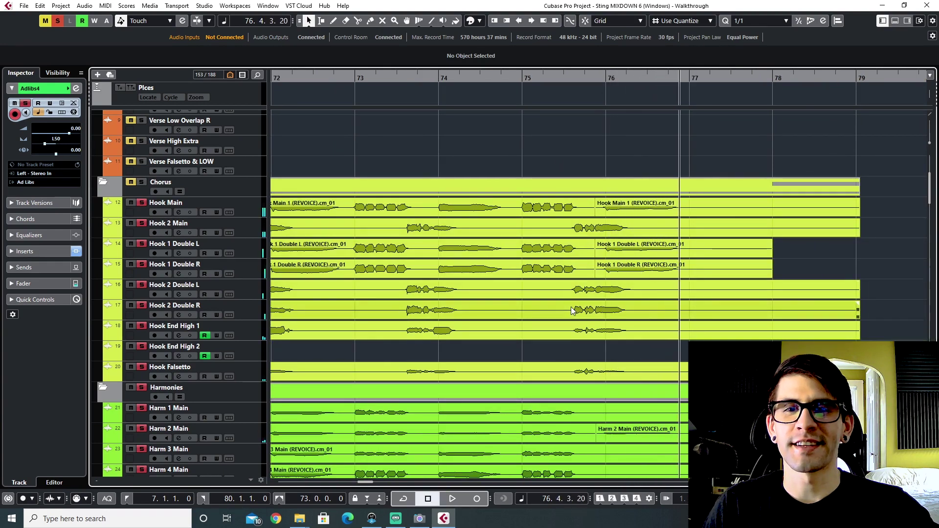
Examine the hook, harmony and ad-lib layers from the Outro Hook back to the second verse, placing the playhead late in bar 69.
key("g")
key("g")
key("g")
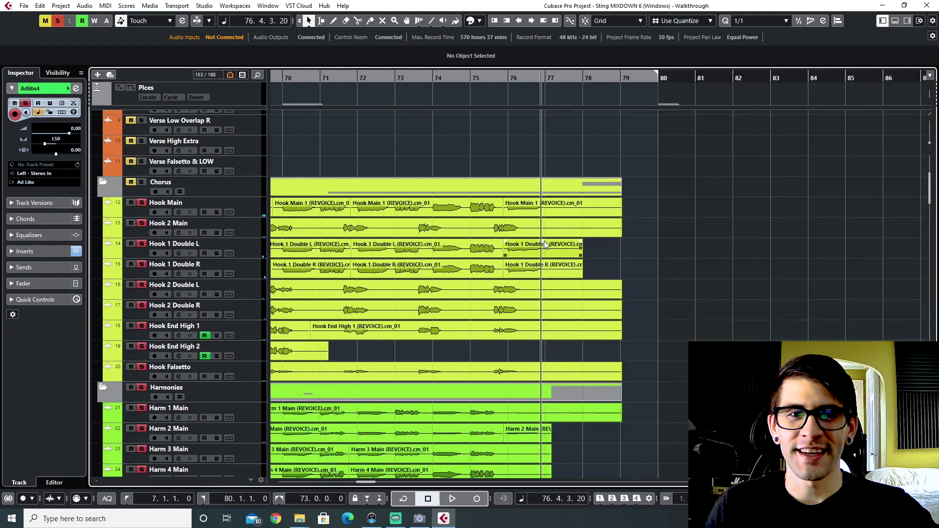
left_click(408, 84)
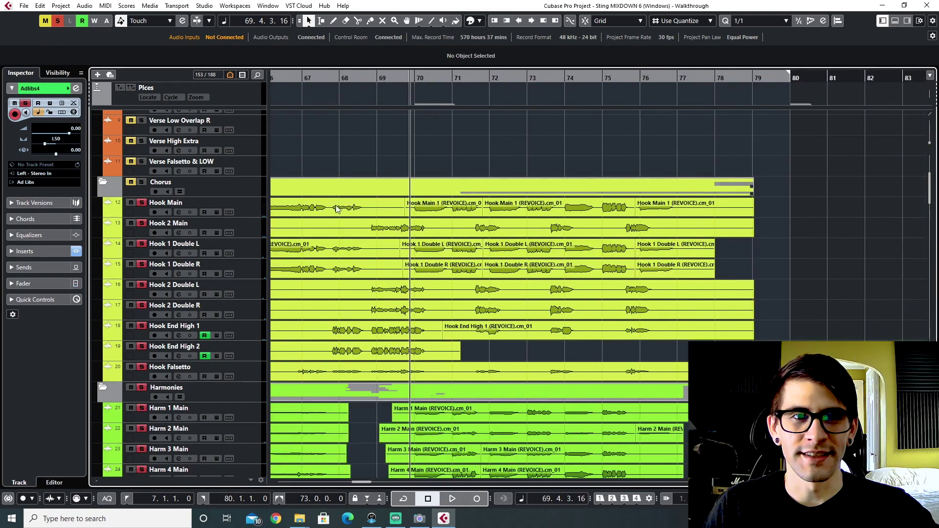
scroll(386, 286, "left", 5)
scroll(387, 282, "down", 10)
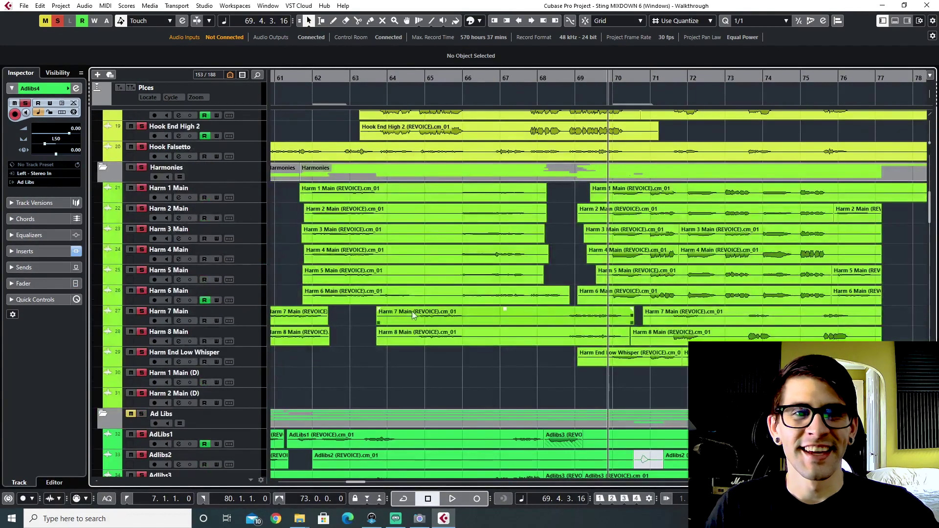
scroll(571, 206, "down", 12)
scroll(553, 220, "up", 7)
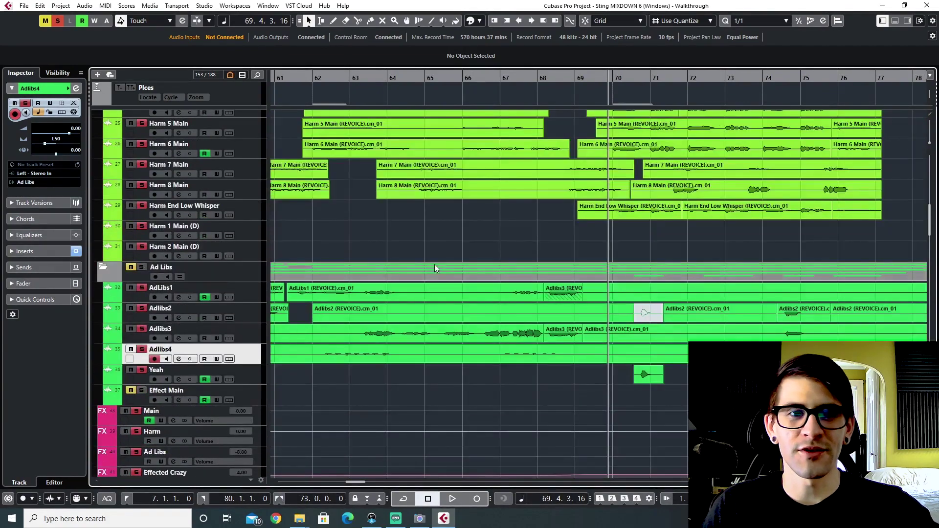
scroll(404, 271, "left", 8)
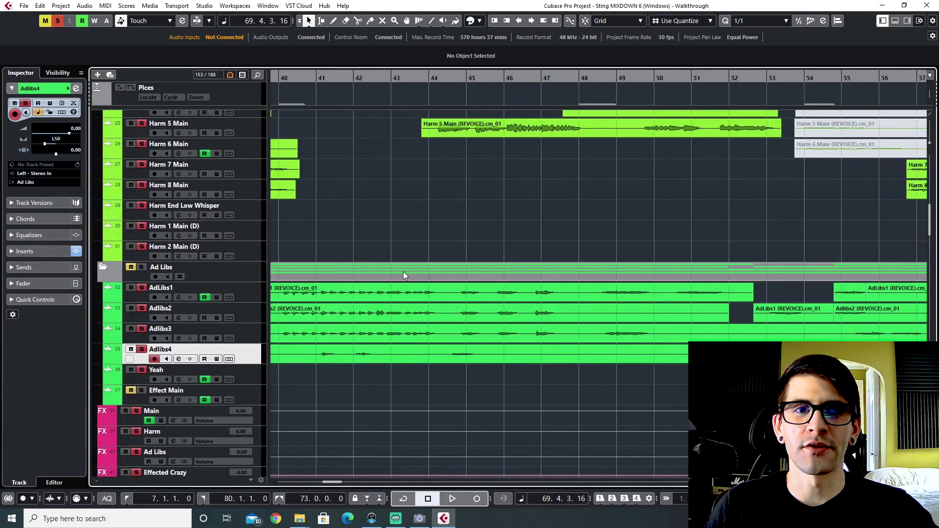
Play the soloed ad-libs and harmonies under the second verse from late in bar 44 into bar 46.
left_click(455, 79)
scroll(494, 219, "up", 20)
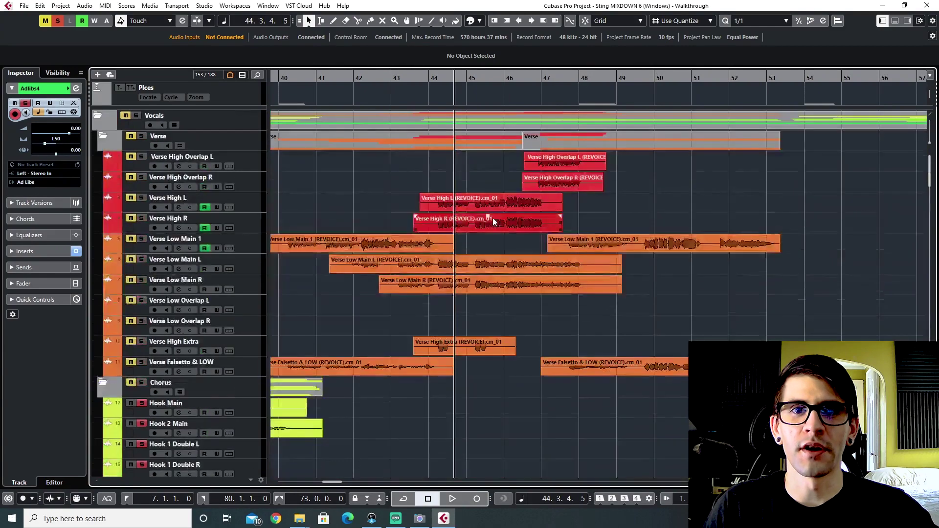
scroll(492, 218, "down", 15)
scroll(484, 414, "down", 10)
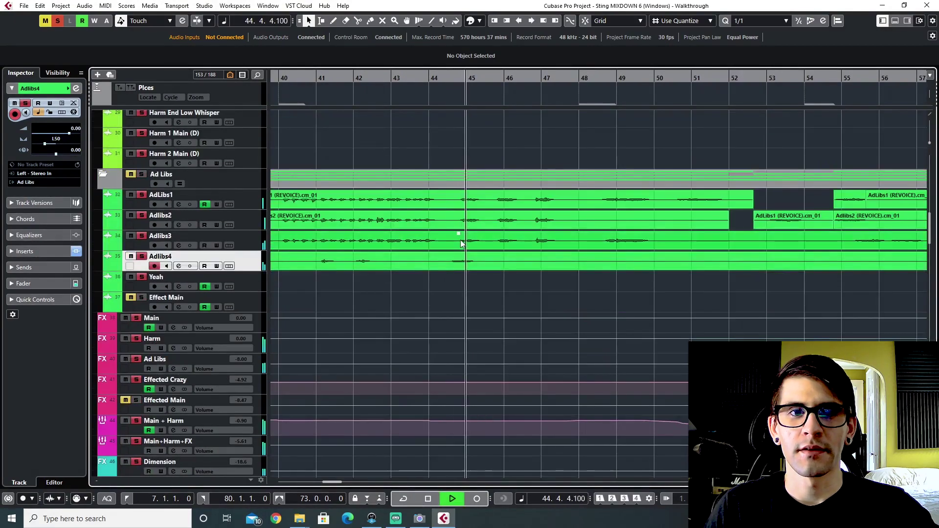
scroll(335, 209, "right", 1)
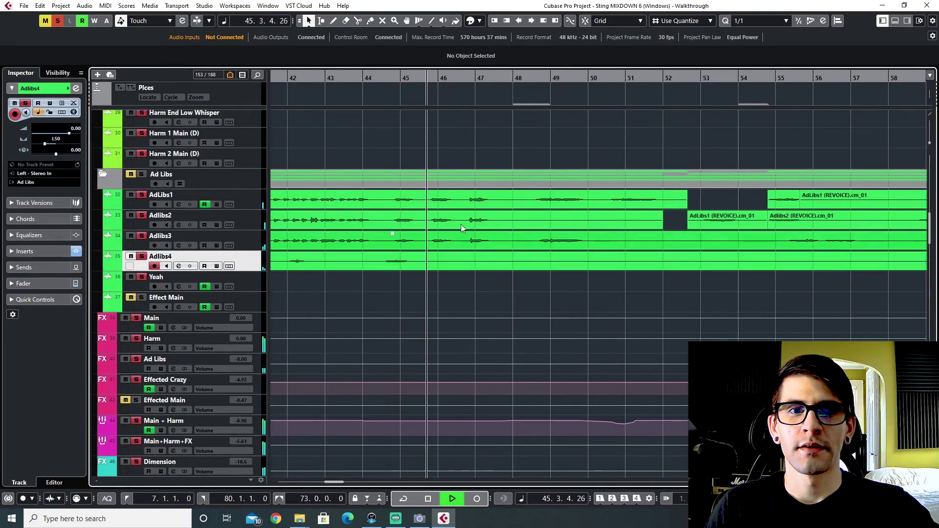
scroll(457, 297, "right", 1)
key("space")
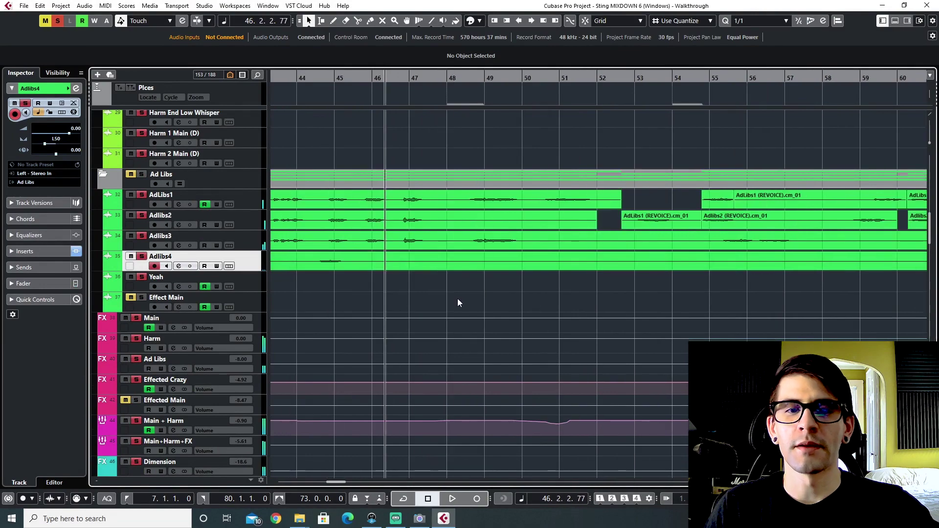
Clear all track solos and play the full mix from the start of bar 40 to the middle of bar 41.
scroll(456, 298, "right", 7)
scroll(457, 298, "left", 9)
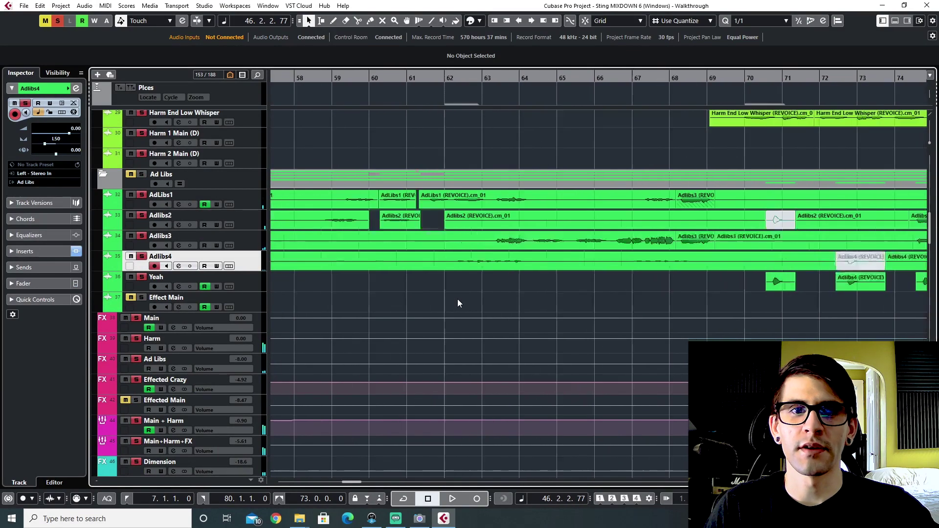
scroll(457, 294, "left", 1)
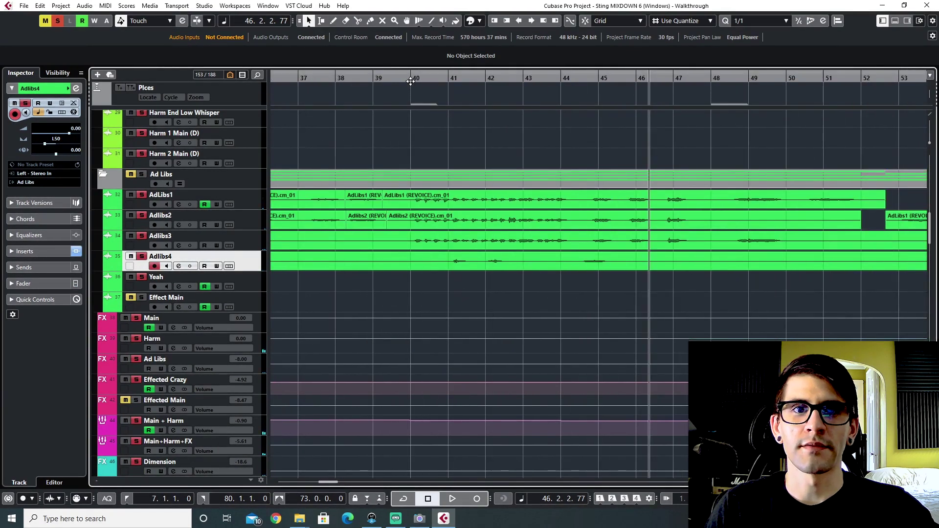
left_click(411, 78)
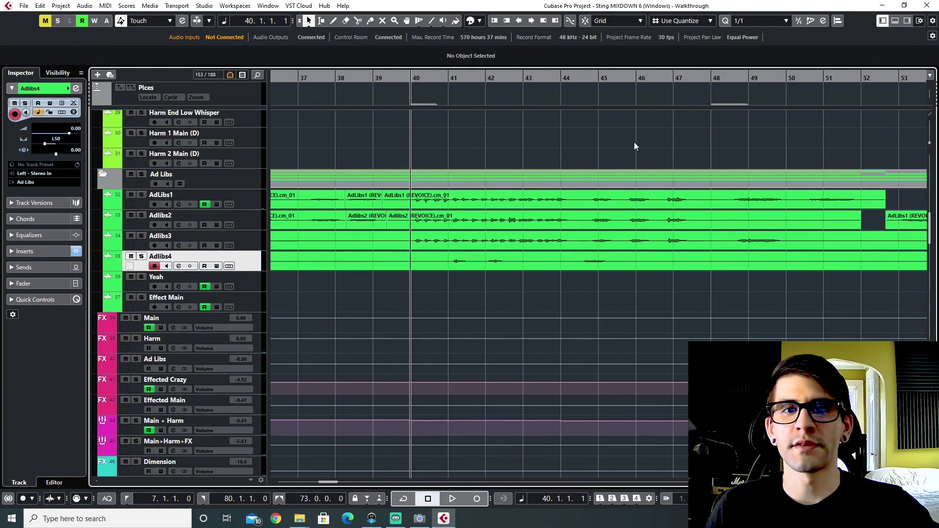
key("space")
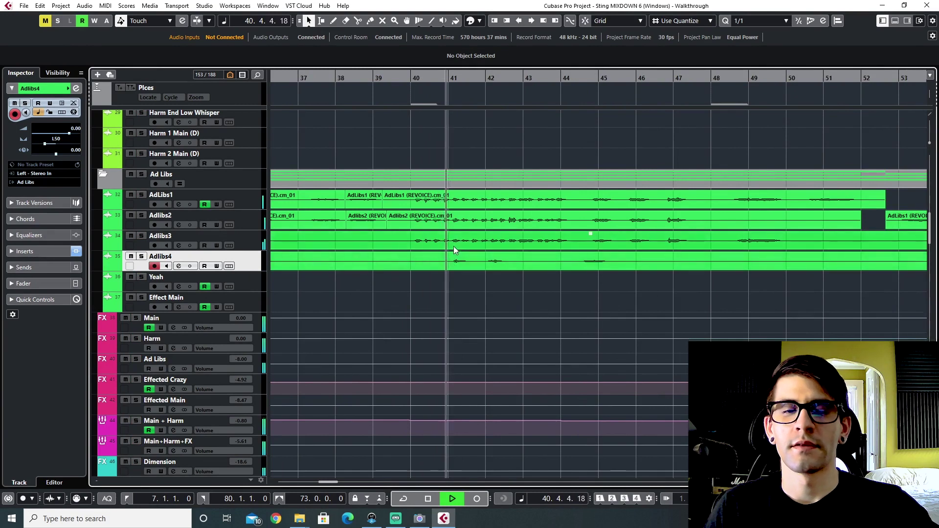
key("space")
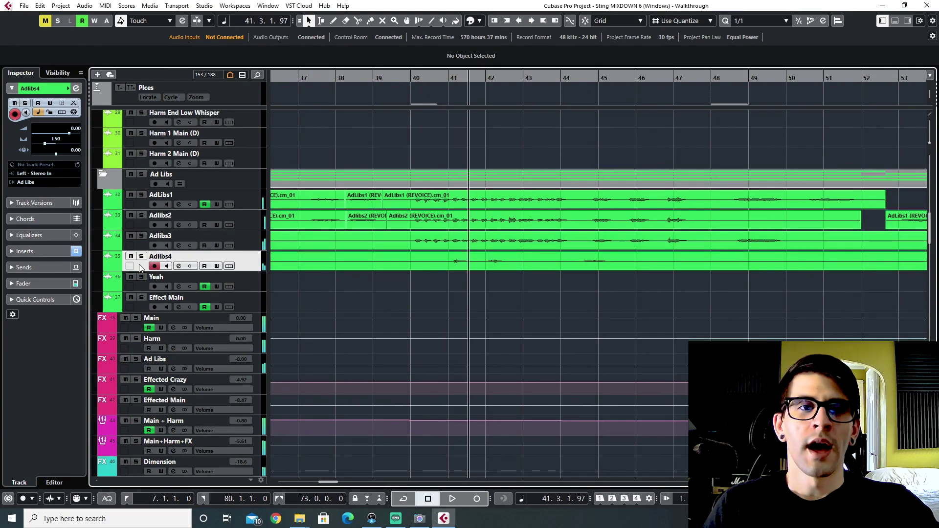
Solo the four ad-lib tracks, AdLibs1 through Adlibs4.
left_click(142, 257)
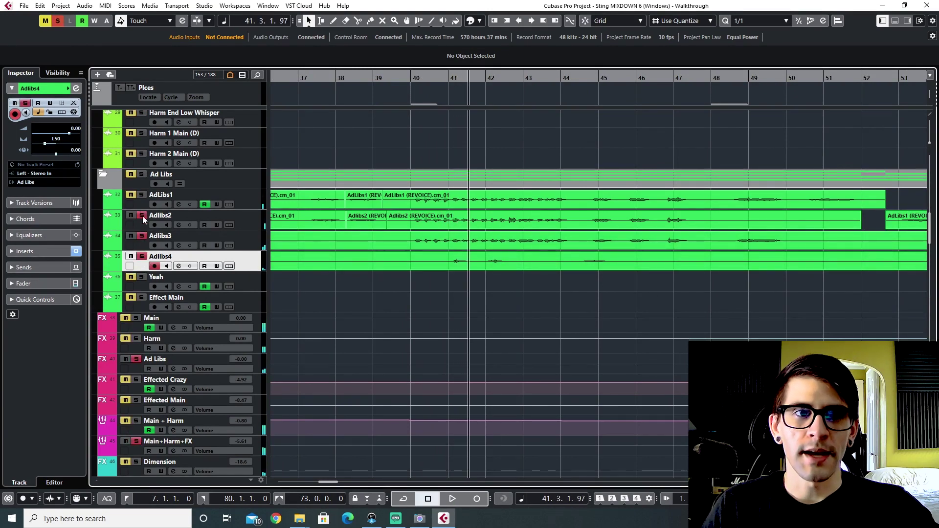
left_click(142, 195)
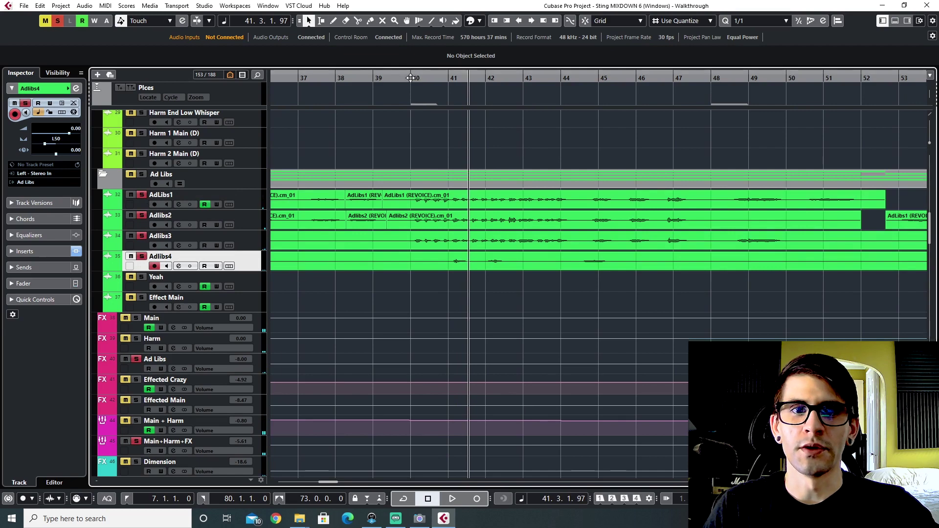
Play the second verse from bar 40, clear the ad-lib solos to hear the full mix into bar 44, and place the playhead in bar 43.
left_click_drag(411, 77, 508, 337)
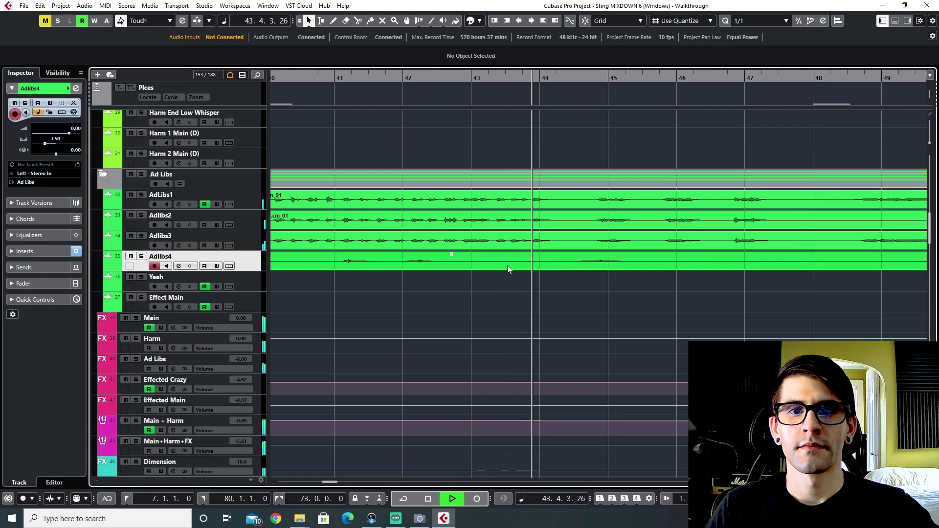
key("space")
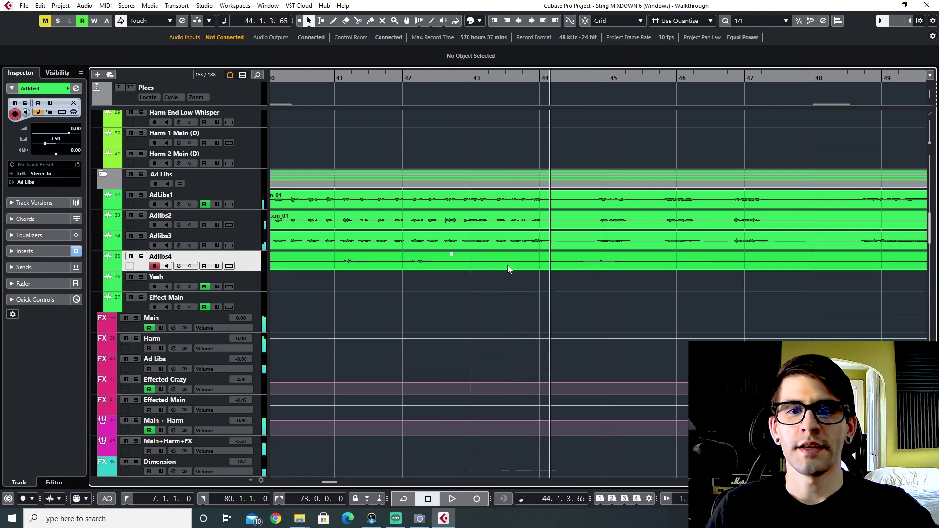
left_click(497, 78)
key("g")
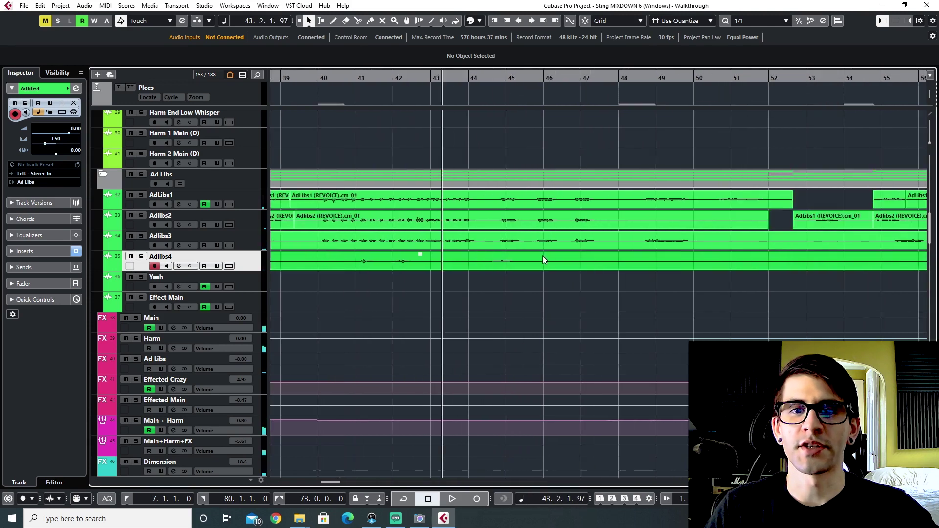
Examine the harmony and ad-lib layers from the second verse through to the end of the song.
scroll(542, 255, "right", 3)
key("g")
key("g")
key("g")
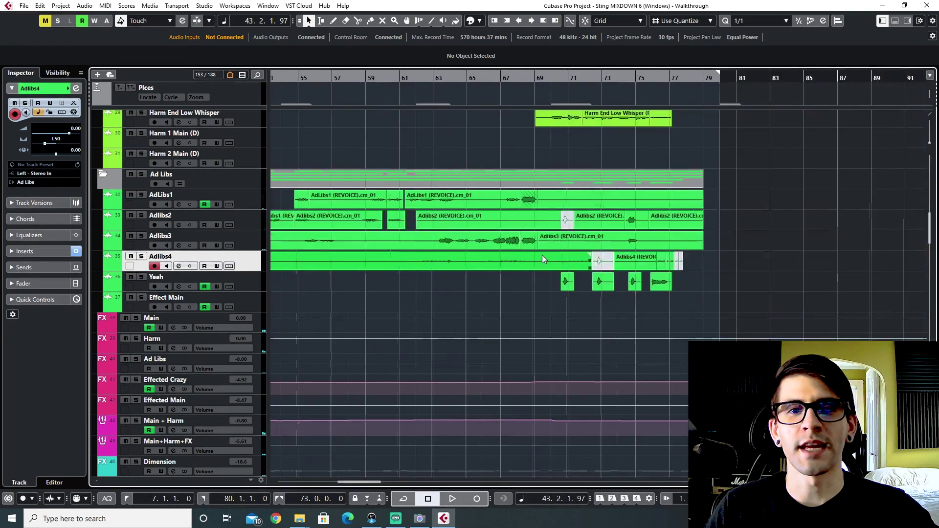
scroll(543, 276, "up", 5)
scroll(543, 274, "down", 2)
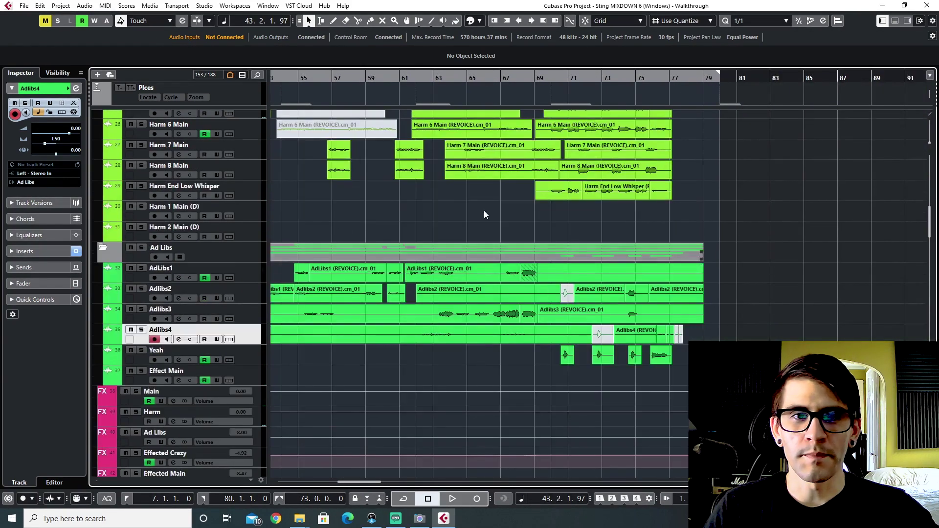
scroll(402, 195, "left", 5)
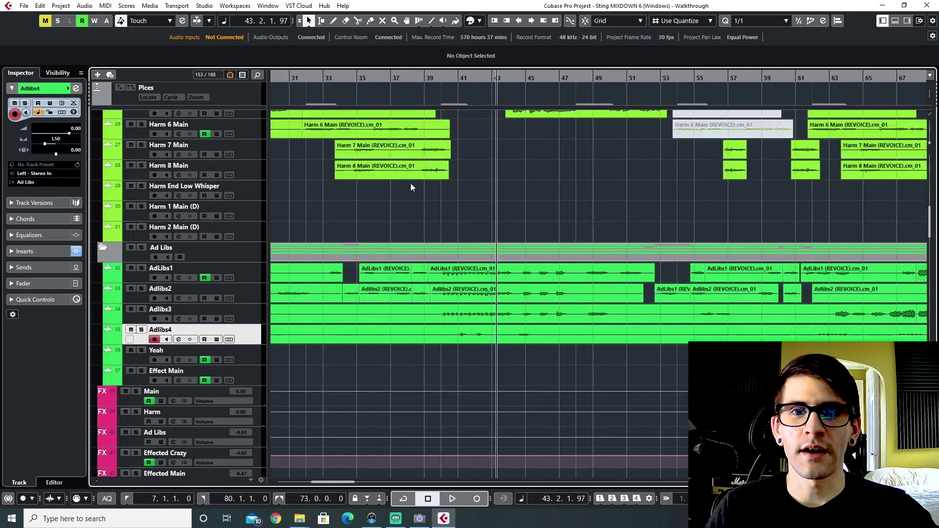
scroll(410, 182, "right", 2)
Play from bar 53 to the start of bar 56, soloing Adlibs2 and AdLibs1 during playback.
left_click(532, 78)
key("space")
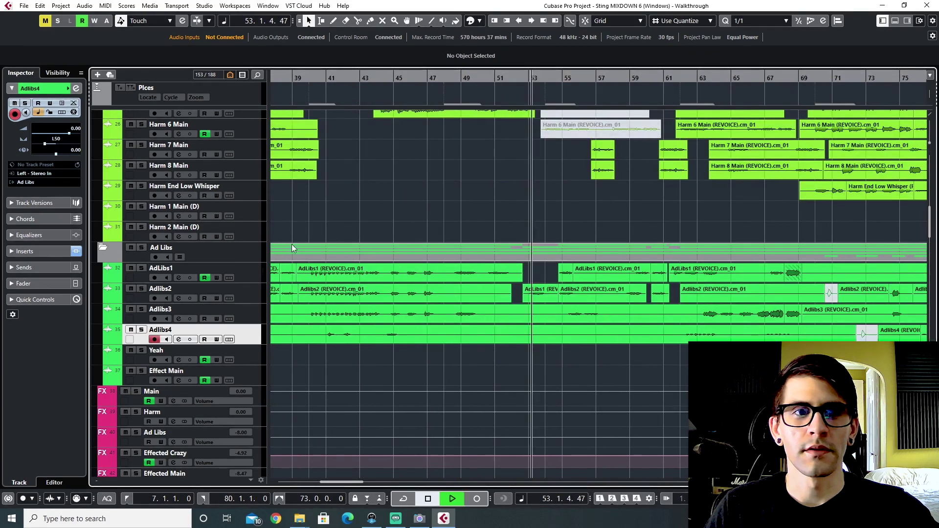
left_click(144, 287)
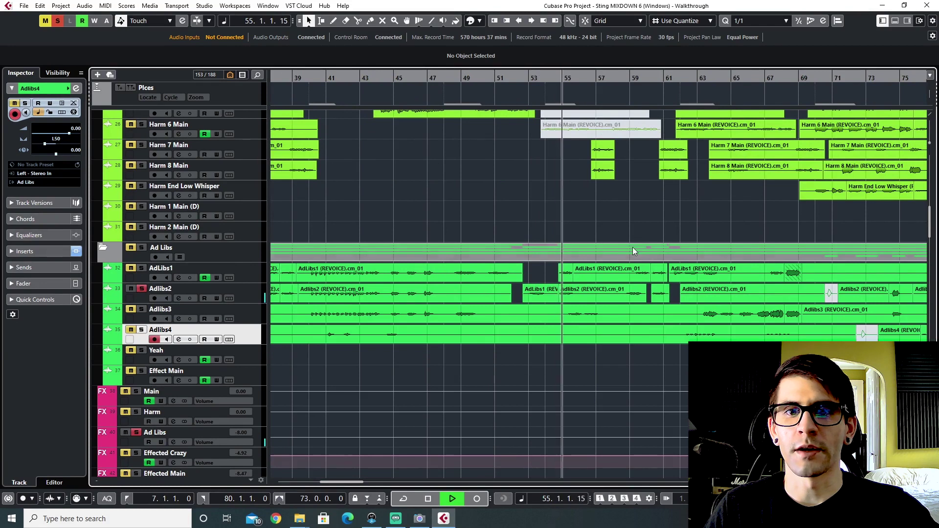
left_click(141, 269)
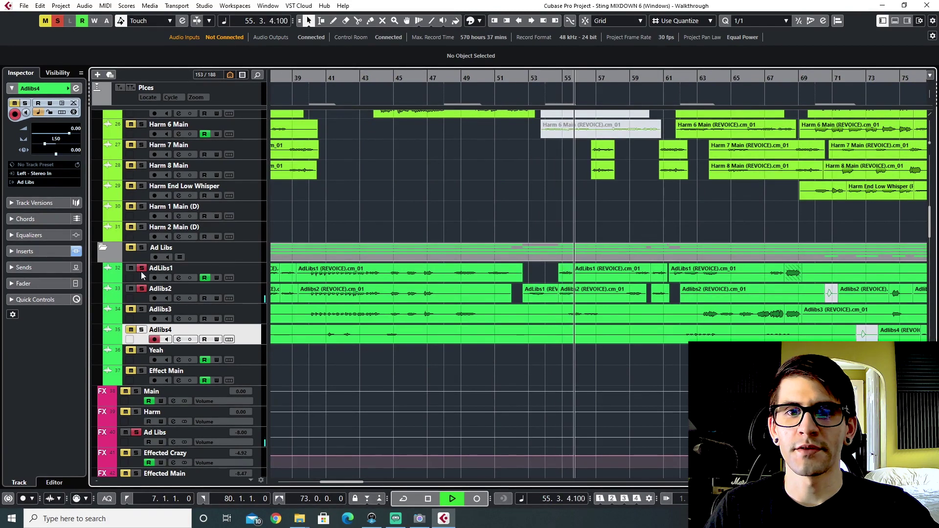
key("space")
Replay the soloed AdLibs1 and Adlibs2 tracks from late in bar 54 to the end of bar 55.
key("h")
key("h")
key("h")
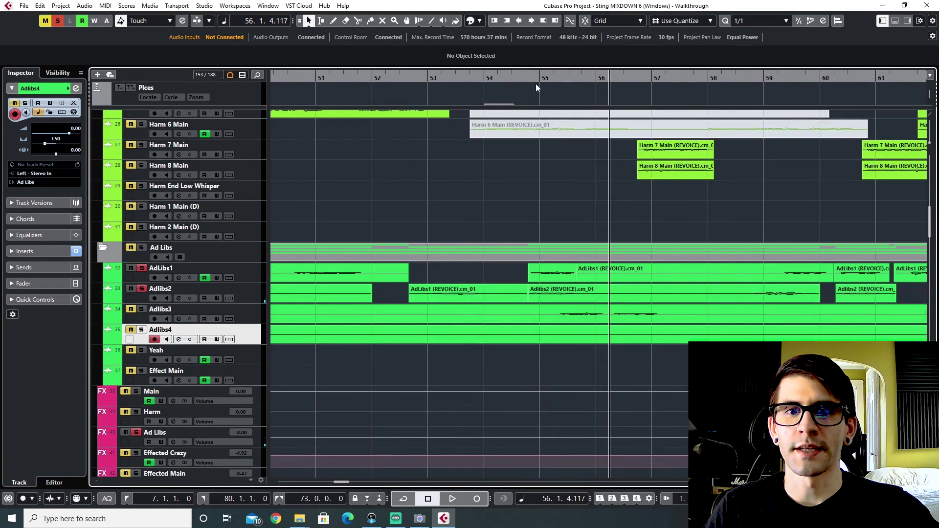
left_click(536, 85)
key("space")
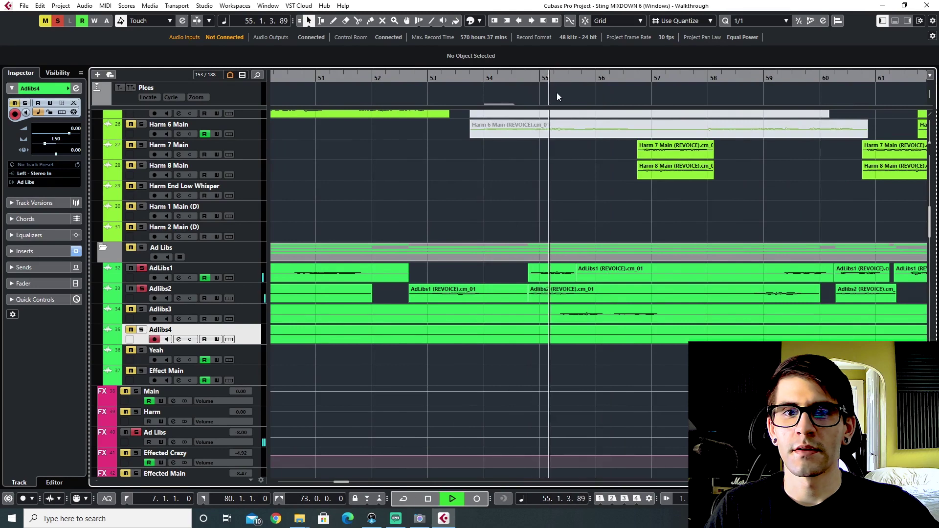
key("space")
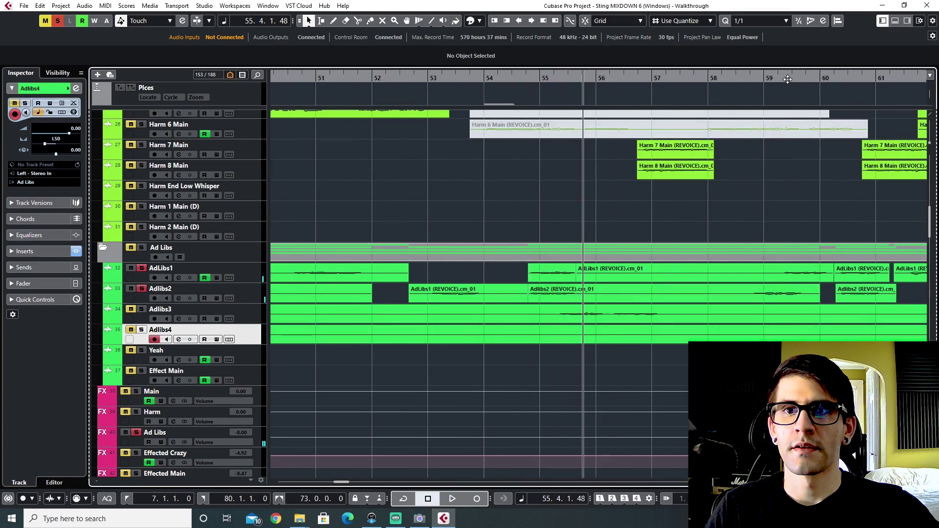
Play the soloed AdLibs1 and Adlibs2 tracks from the middle of bar 59 into bar 61.
left_click(787, 79)
key("space")
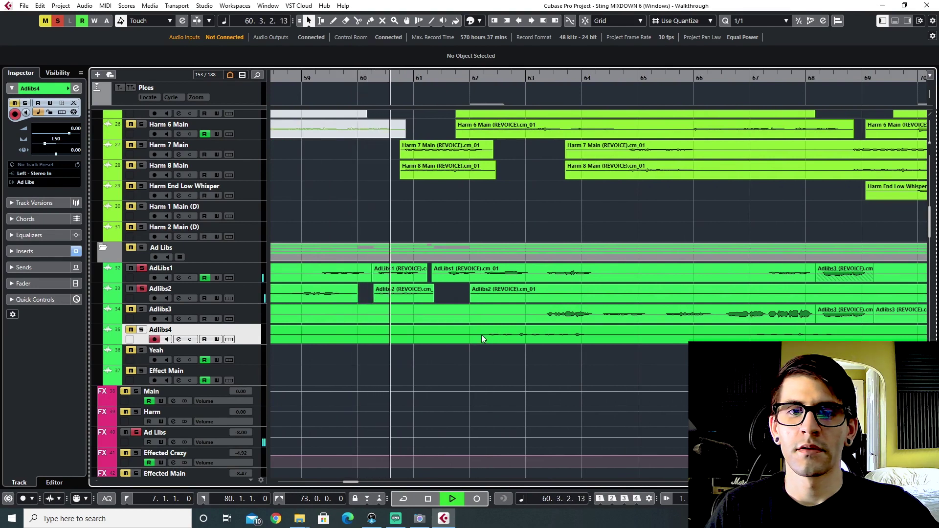
key("space")
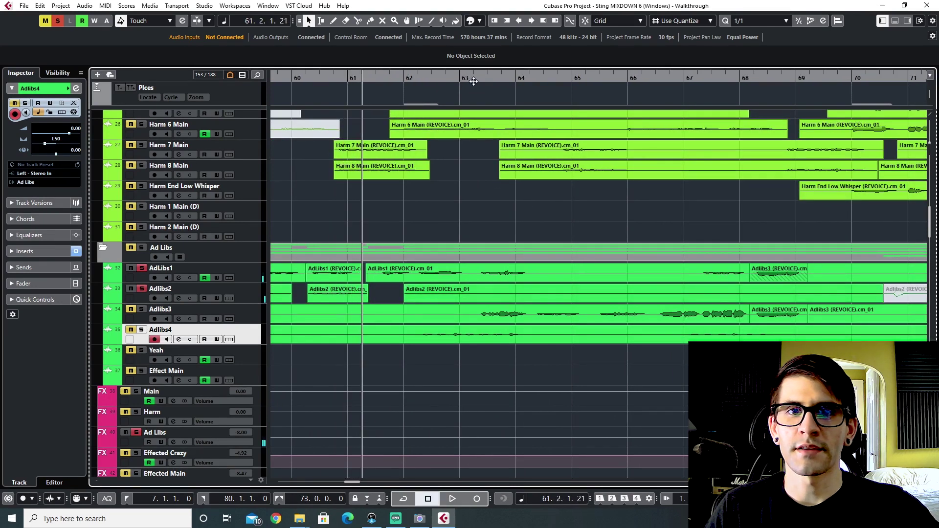
Play the two soloed ad-lib tracks from early in bar 63 and again from bar 68, then stop at bar 67.
left_click(473, 81)
key("space")
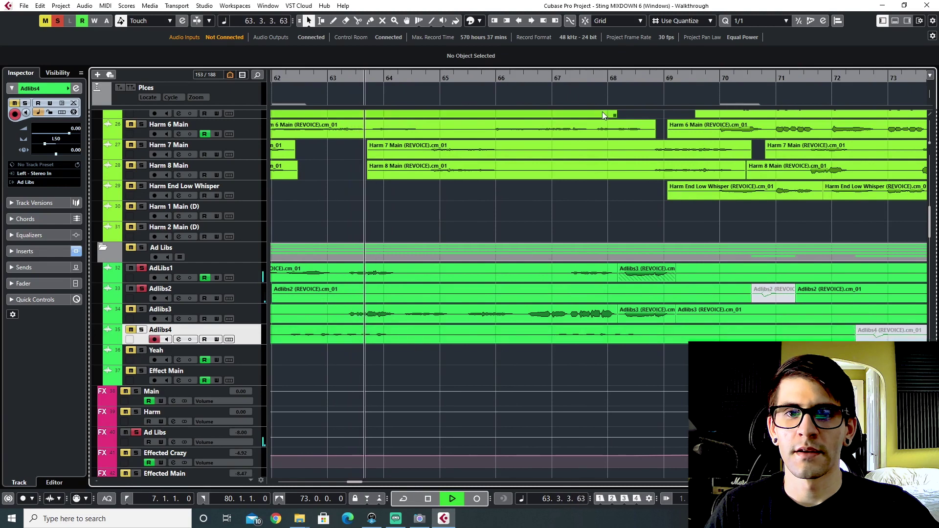
left_click(623, 78)
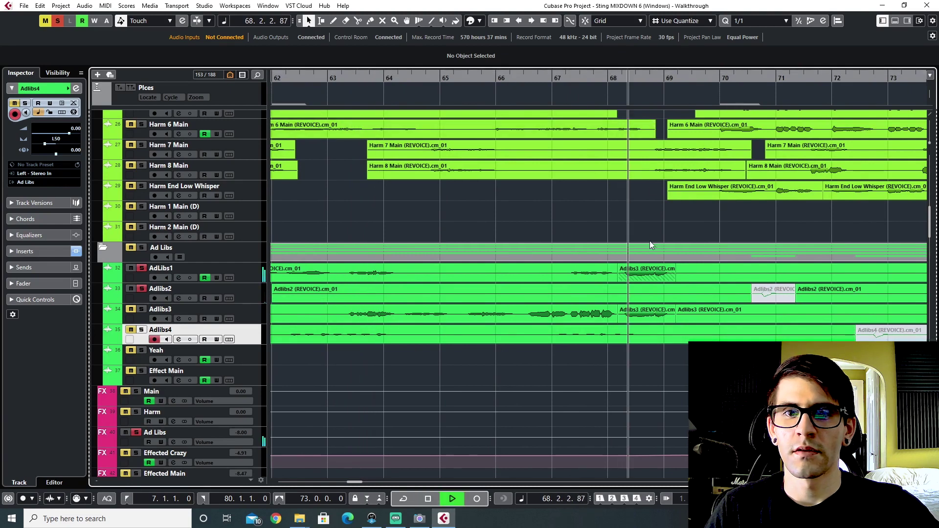
left_click(553, 79)
key("space")
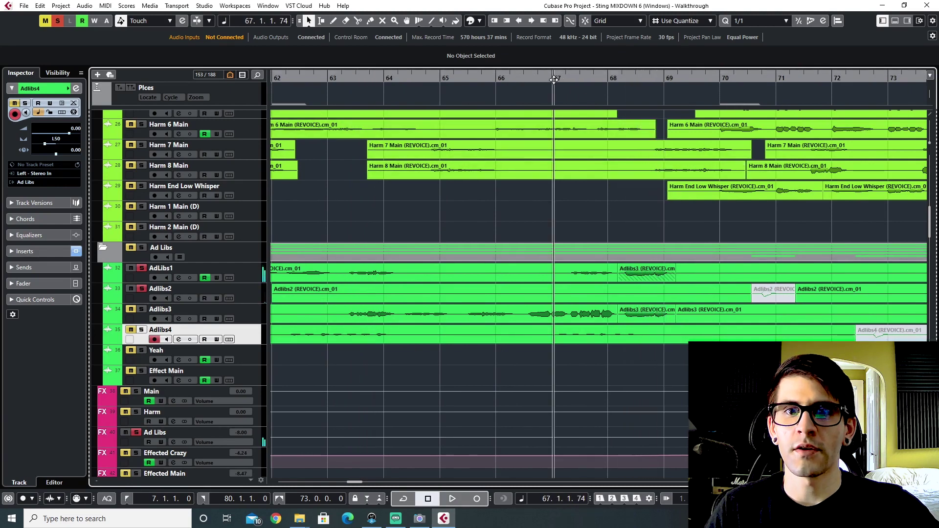
Select the copied Adlibs3 clip on AdLibs1, examine its notes around bar 68 in the track's Melodyne insert, and return to the project.
left_click(636, 274)
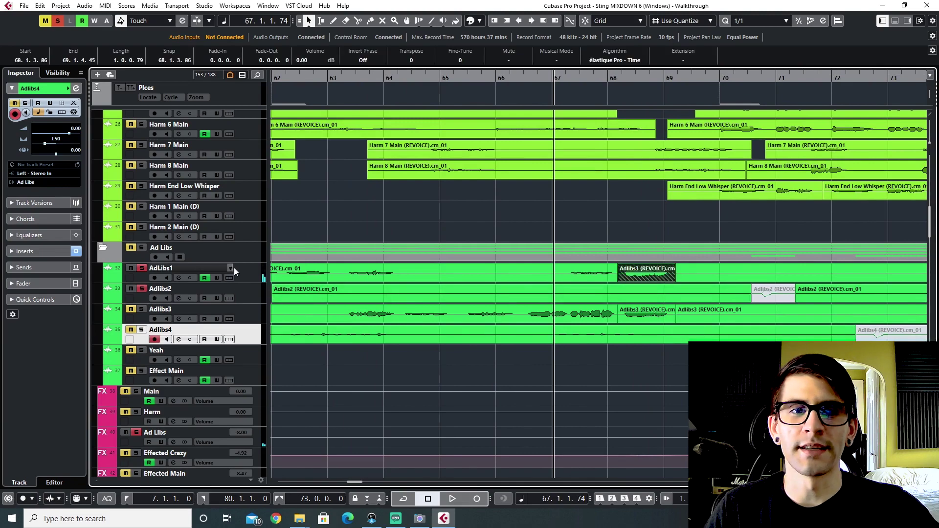
left_click(258, 277)
key("F3")
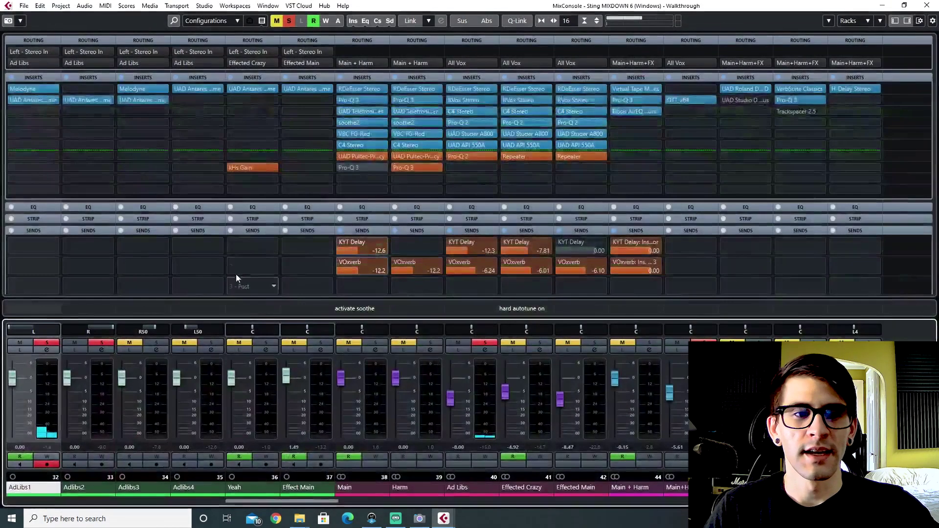
left_click(22, 89)
right_click(246, 194)
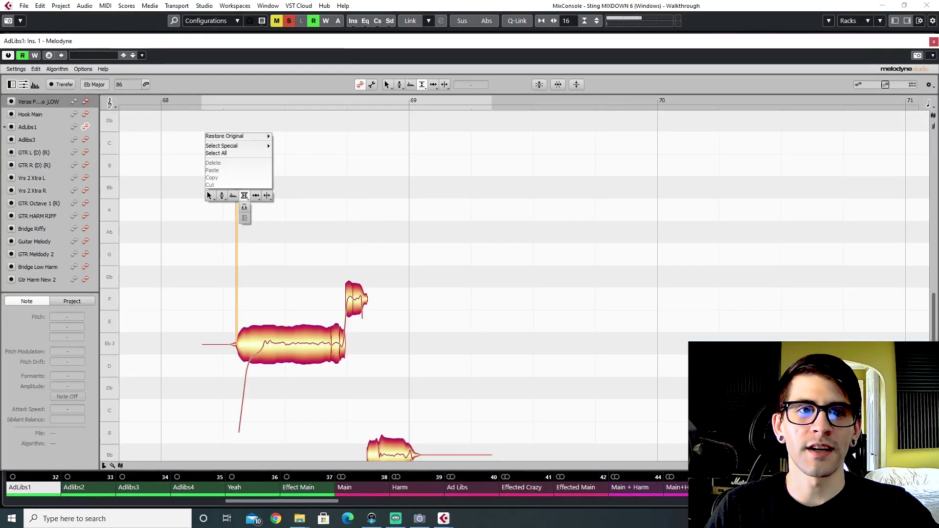
left_click(210, 196)
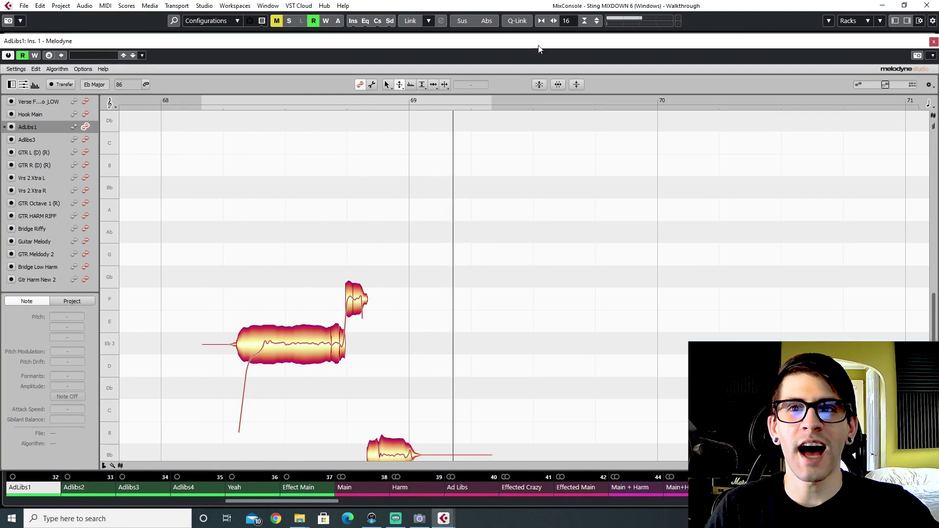
left_click(934, 42)
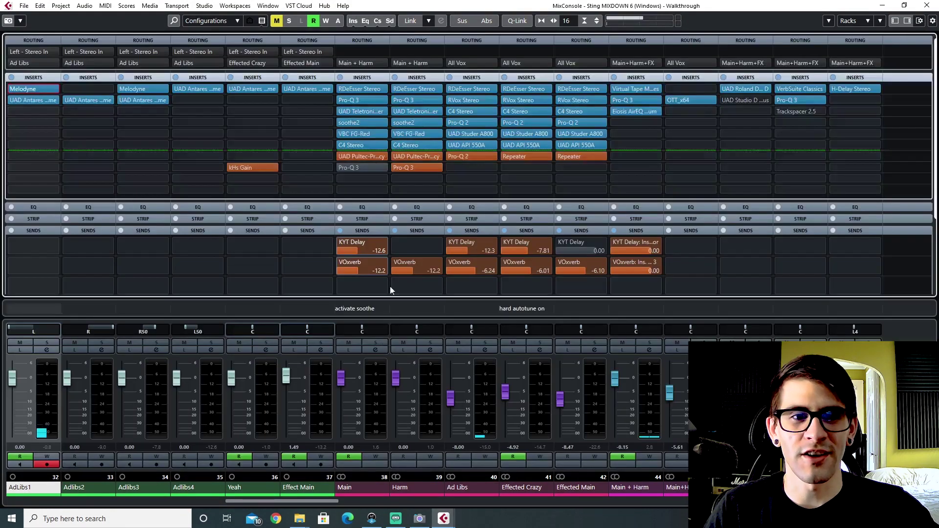
key("F3")
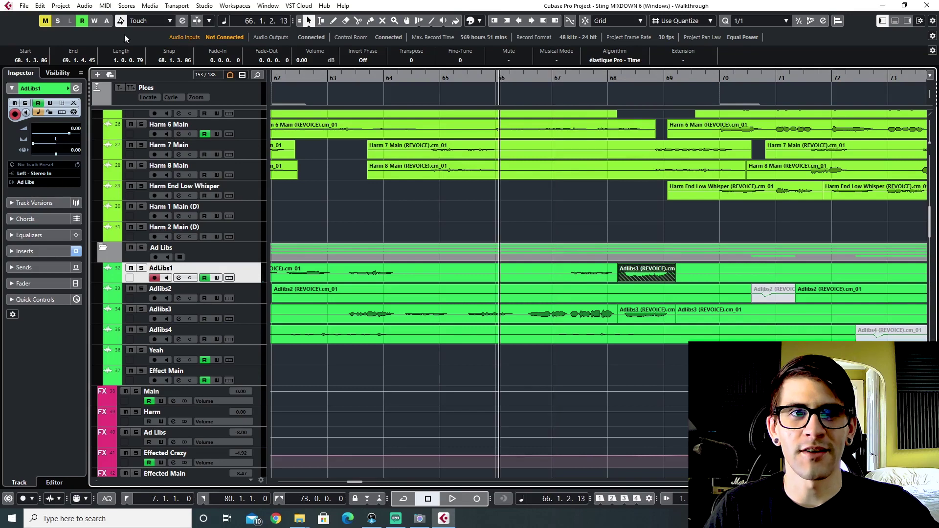
Solo Adlibs3 and play it from early in bar 68 to the start of bar 69, bringing in the AdLibs1 solo.
left_click(142, 309)
scroll(558, 295, "right", 4)
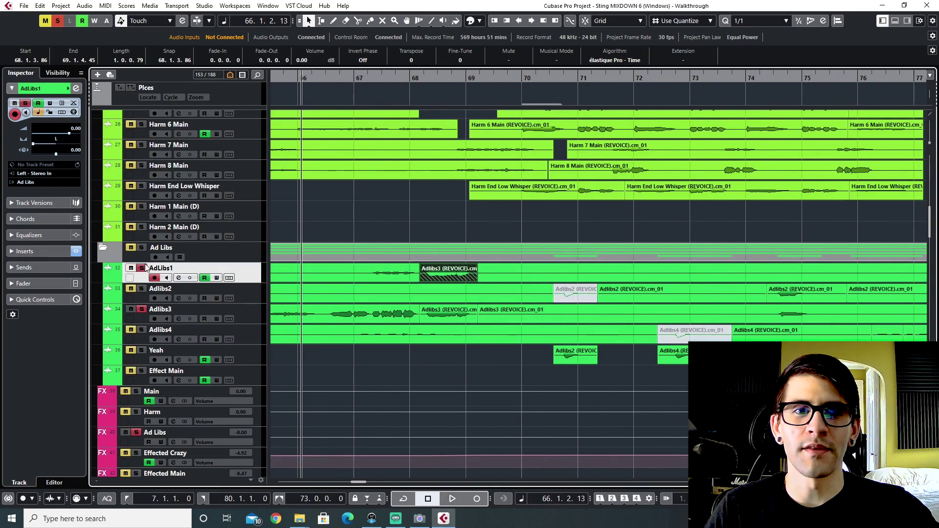
left_click_drag(419, 74, 441, 155)
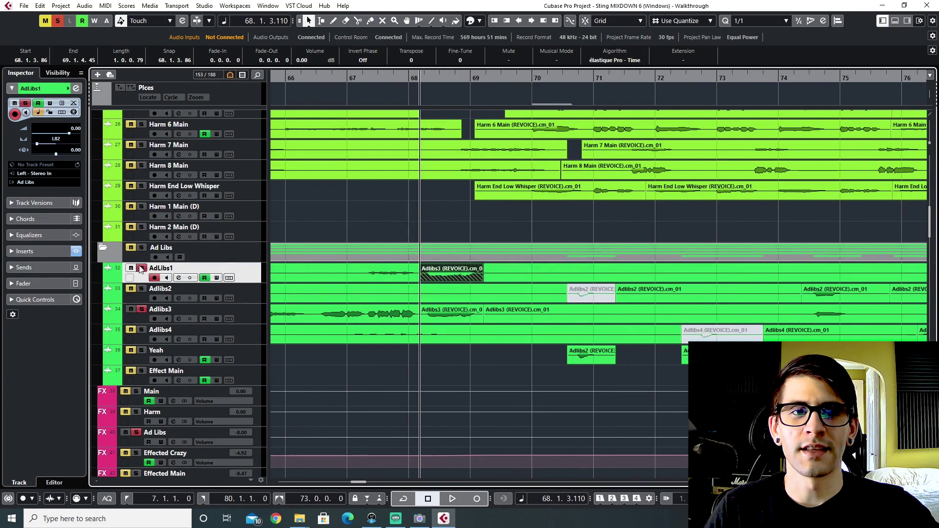
key("space")
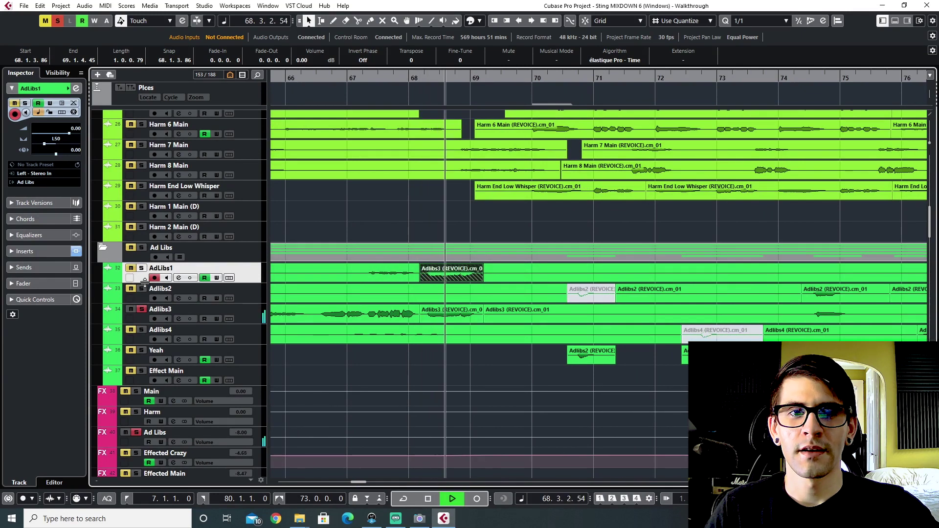
key("space")
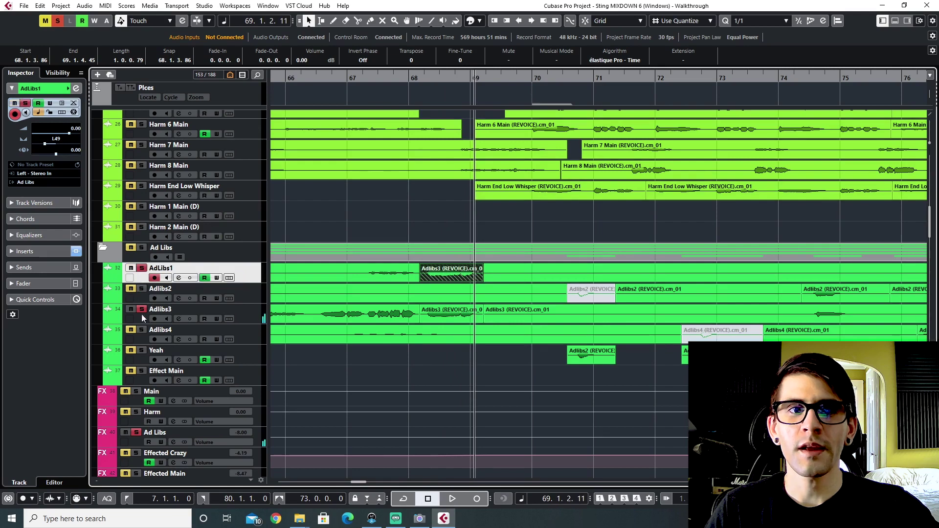
Replay the soloed AdLibs1 and Adlibs3 tracks together around bar 68, stopping at the start of bar 69.
left_click(404, 86)
key("space")
key("g")
key("g")
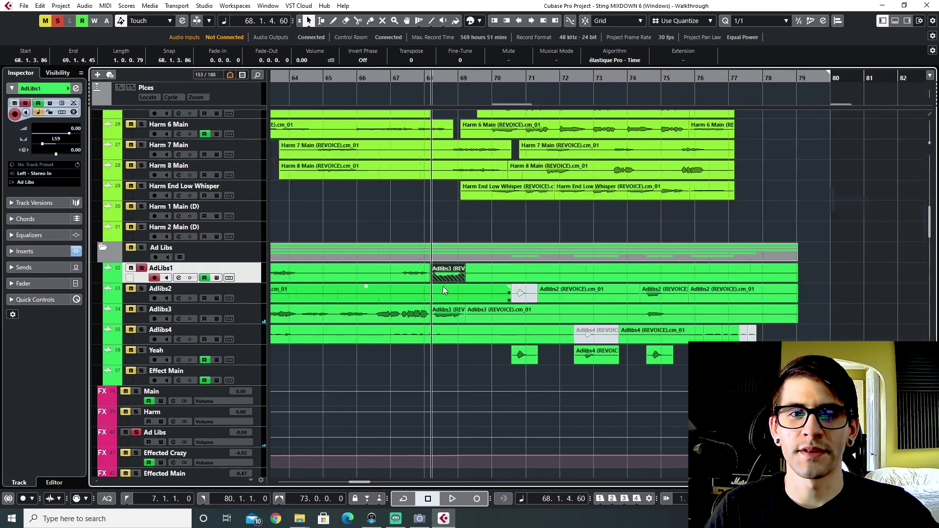
left_click(141, 309)
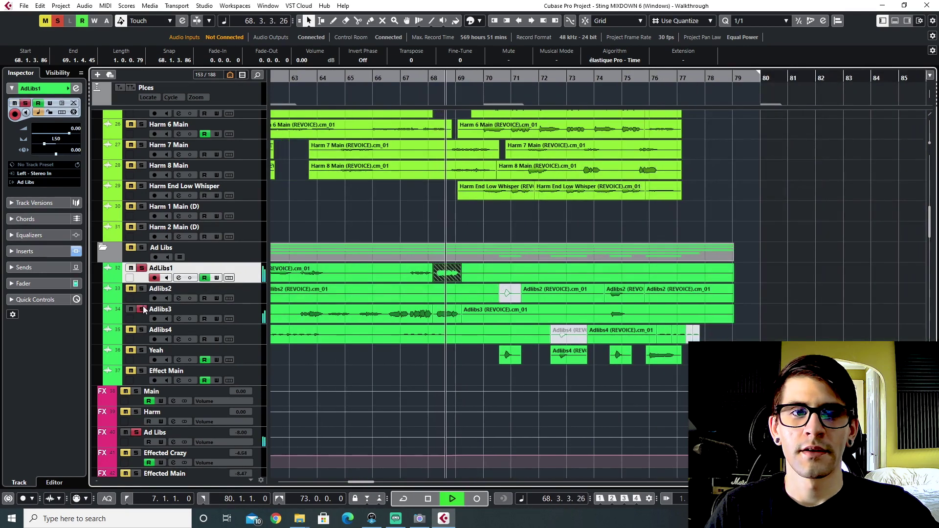
key("space")
Clear all track solos and play the full mix from the middle of bar 67 into bar 69.
left_click(57, 20)
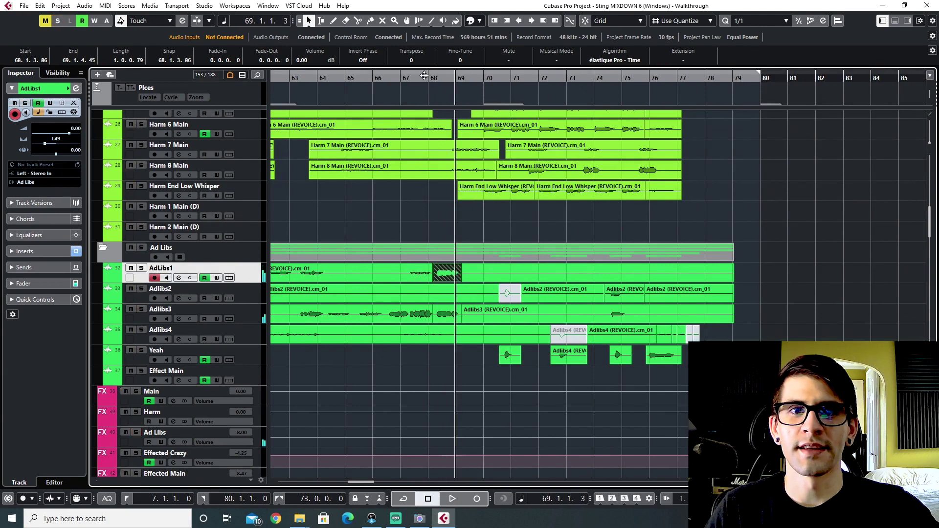
left_click_drag(421, 82, 449, 137)
key("space")
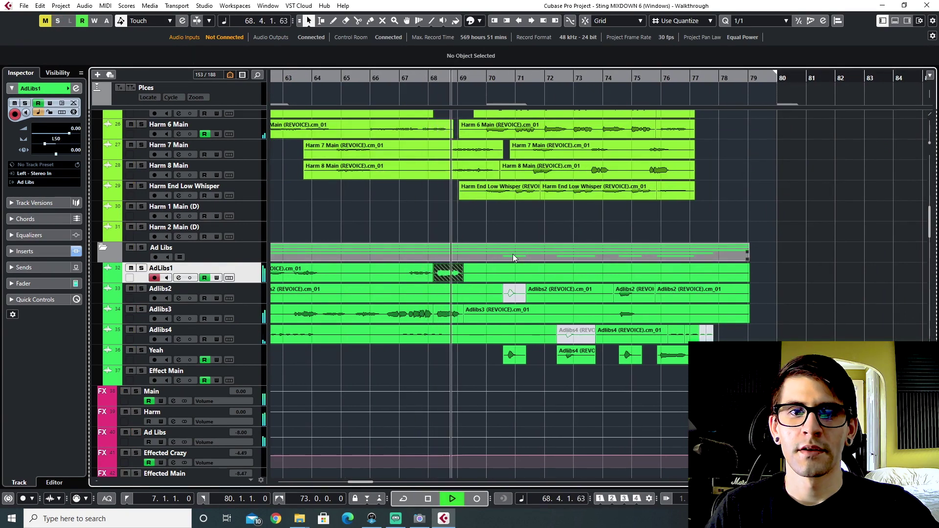
key("space")
Place the playhead early in bar 70 and solo the Yeah track, bringing its first clips into view.
scroll(481, 331, "down", 2, "ctrl")
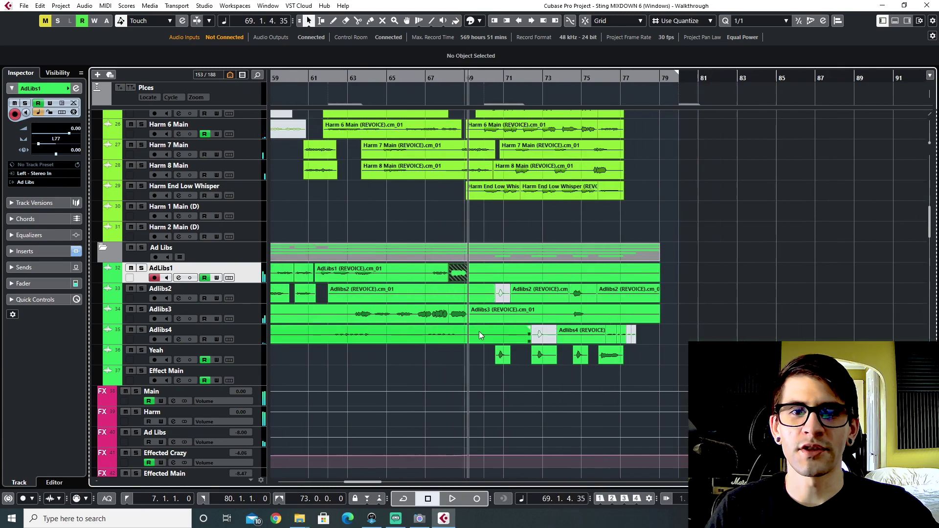
left_click(488, 89)
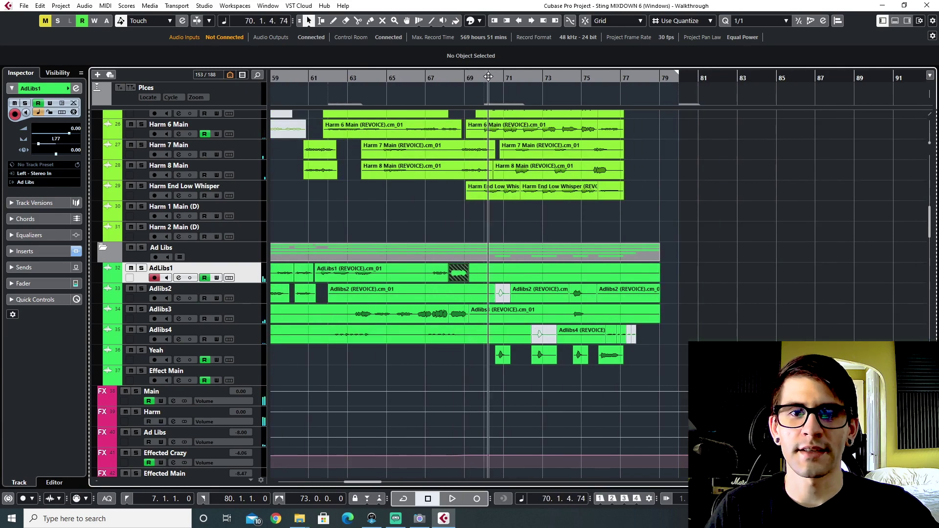
left_click(135, 361)
left_click(141, 350)
scroll(409, 407, "up", 4, "ctrl")
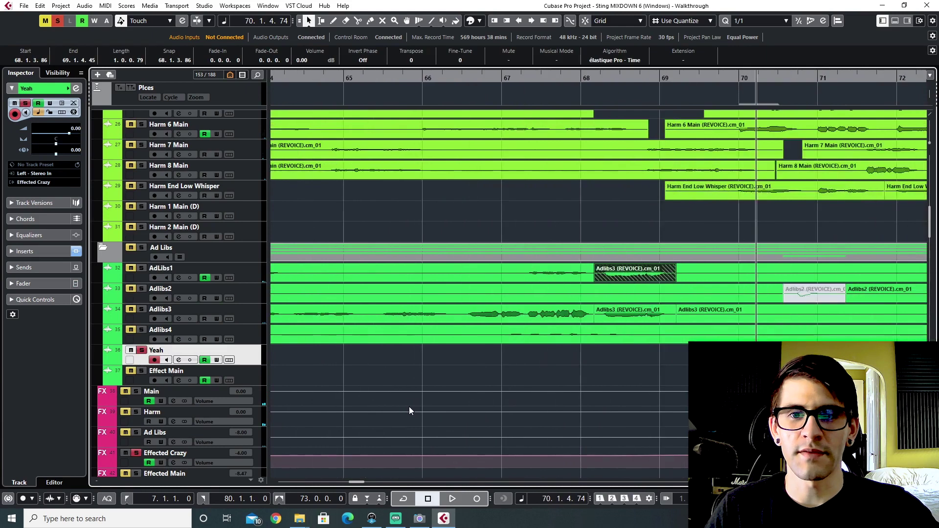
scroll(409, 407, "right", 3)
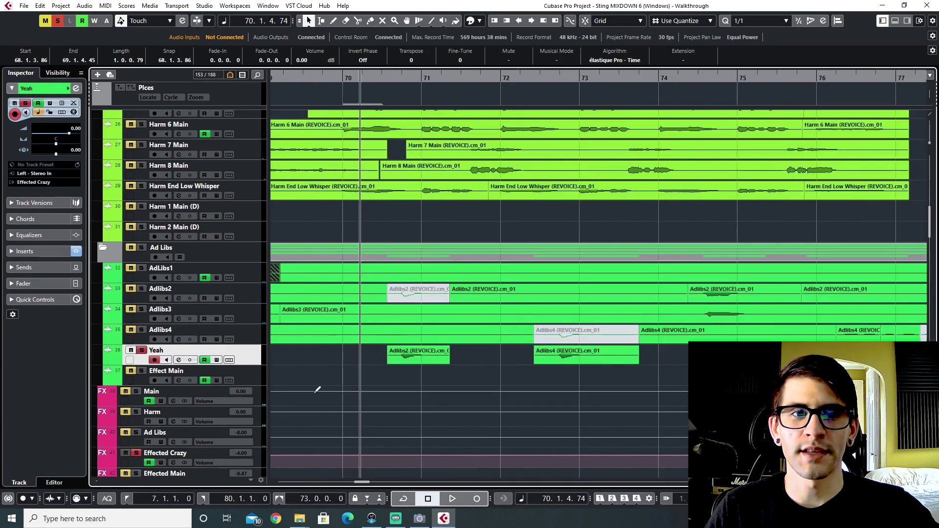
Play the soloed Yeah track from the middle of bar 70 and inspect its Auto-Tune Realtime insert in the MixConsole.
left_click(379, 90)
key("space")
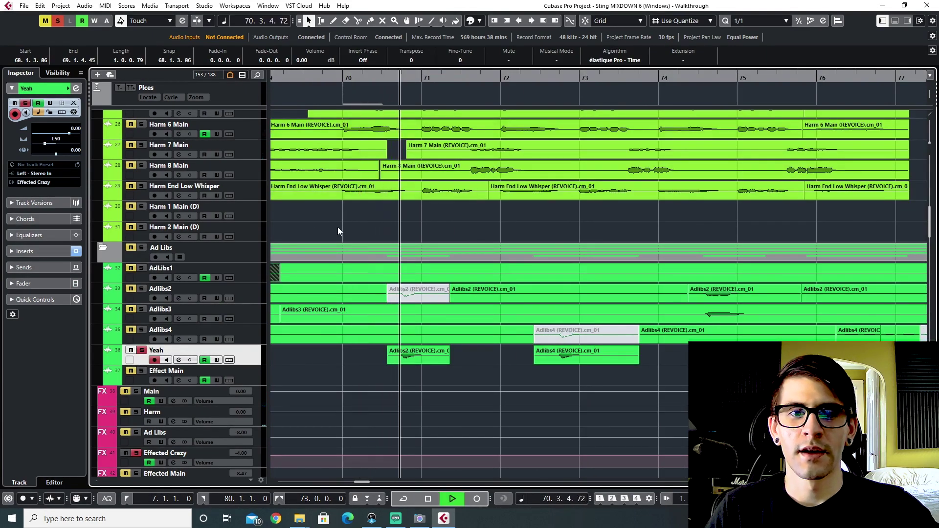
key("F3")
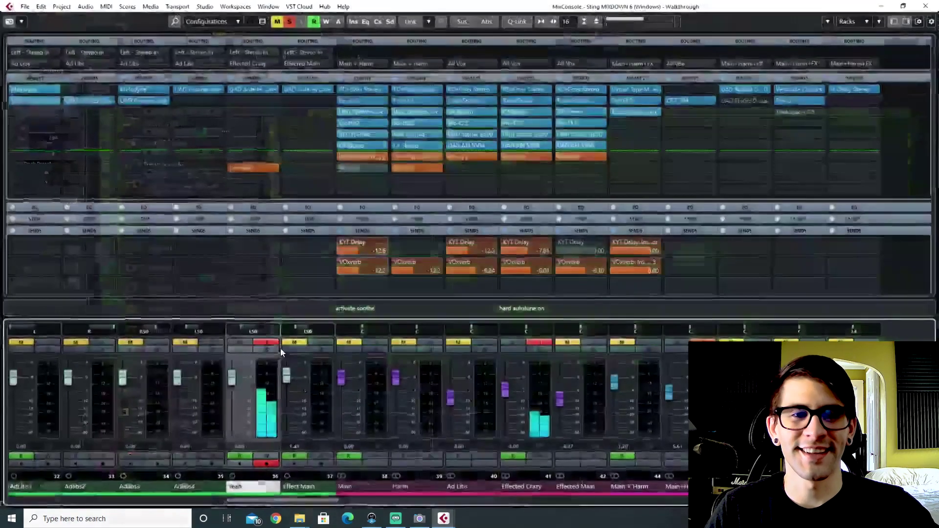
left_click(248, 88)
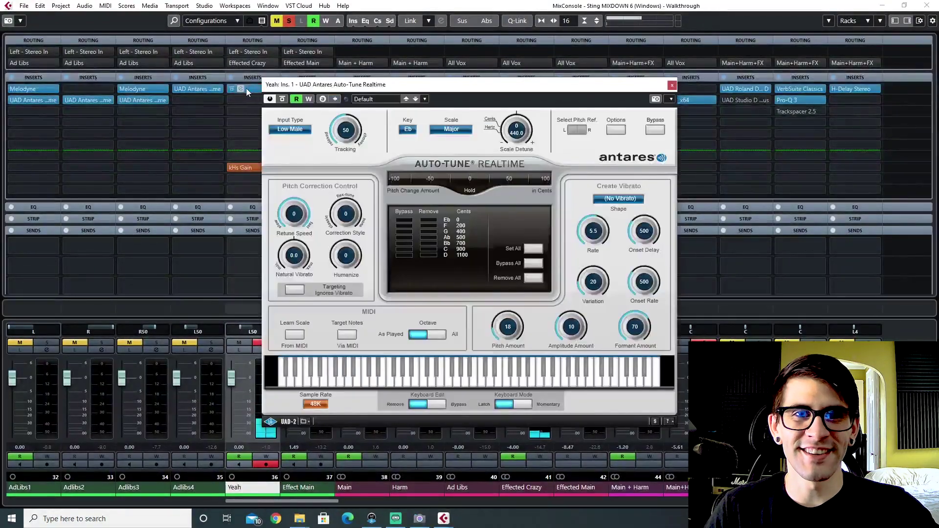
mouse_move(392, 87)
left_mouse_down()
mouse_move(533, 185)
mouse_move(380, 256)
mouse_move(372, 74)
mouse_move(380, 95)
left_mouse_up()
left_click(655, 91)
Select the Effected Main channel and inspect its UAD Studer A800 insert.
left_click(578, 485)
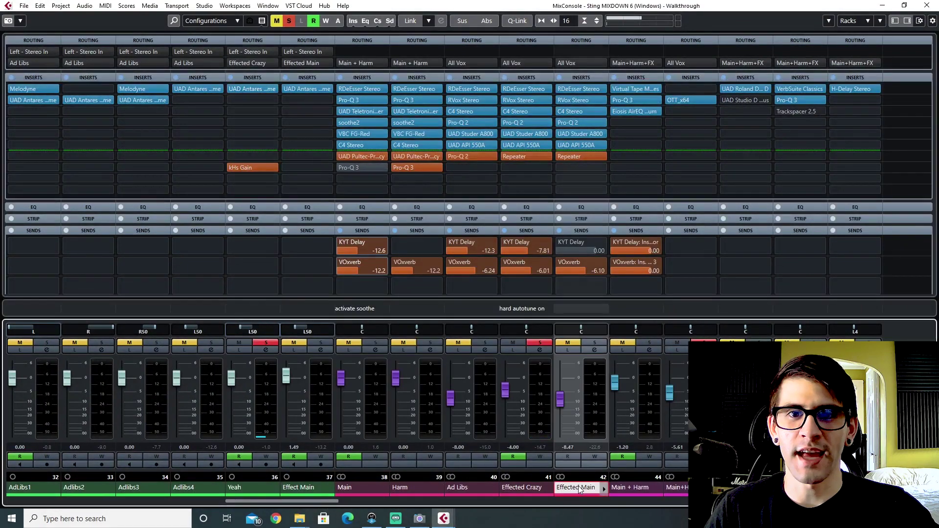
left_click(575, 134)
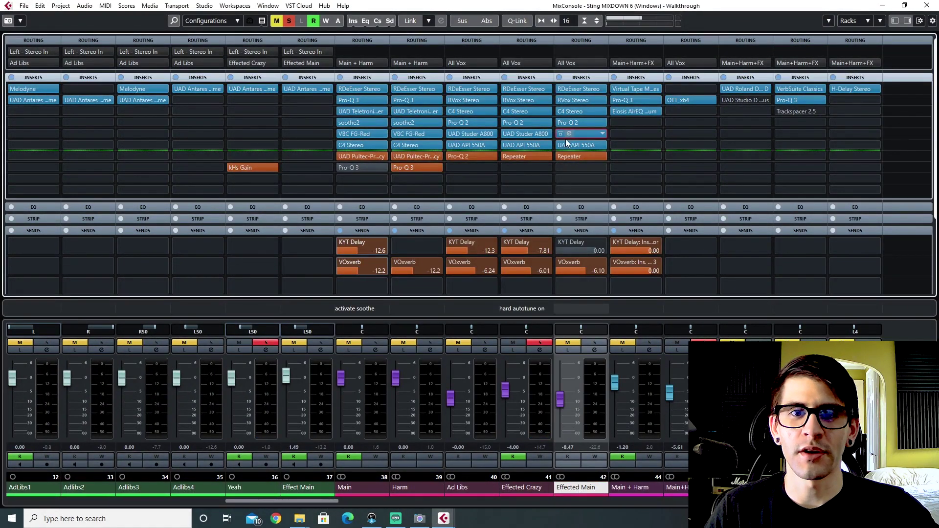
left_click_drag(490, 91, 509, 134)
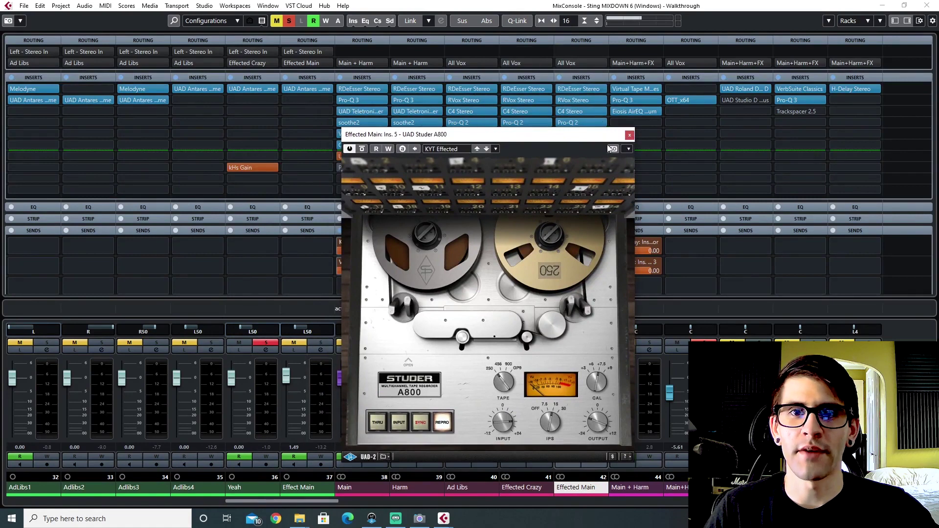
left_click(629, 135)
Reopen the Yeah channel's Auto-Tune Realtime insert and return to the project window with the plug-in still open.
left_click(256, 465)
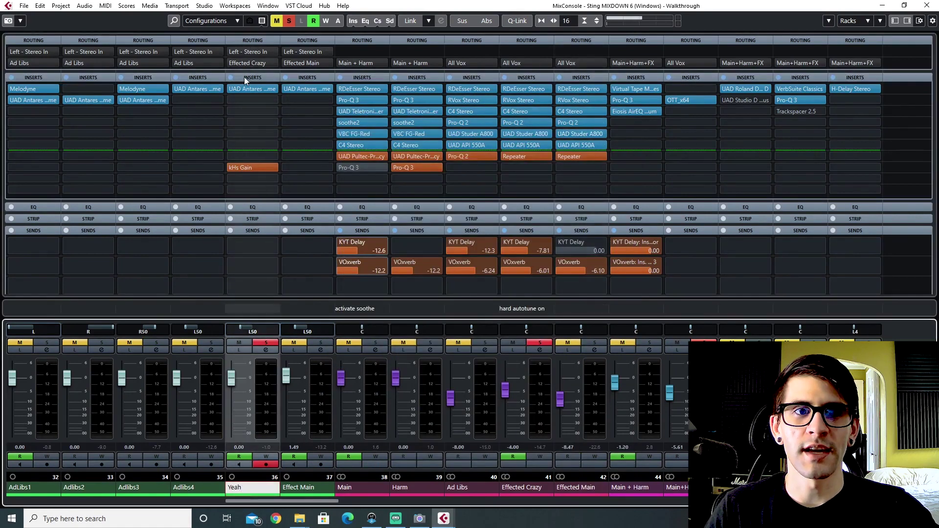
left_click(242, 89)
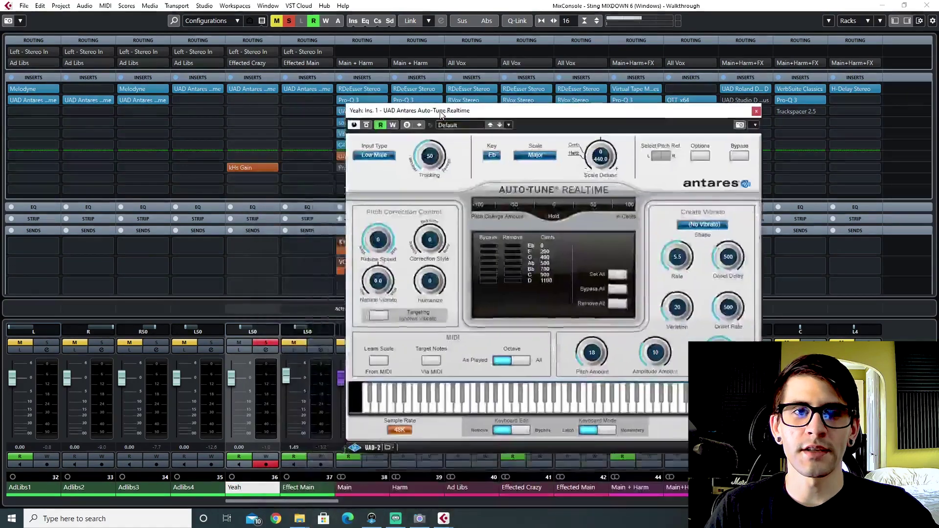
left_click_drag(440, 115, 393, 199)
key("F3")
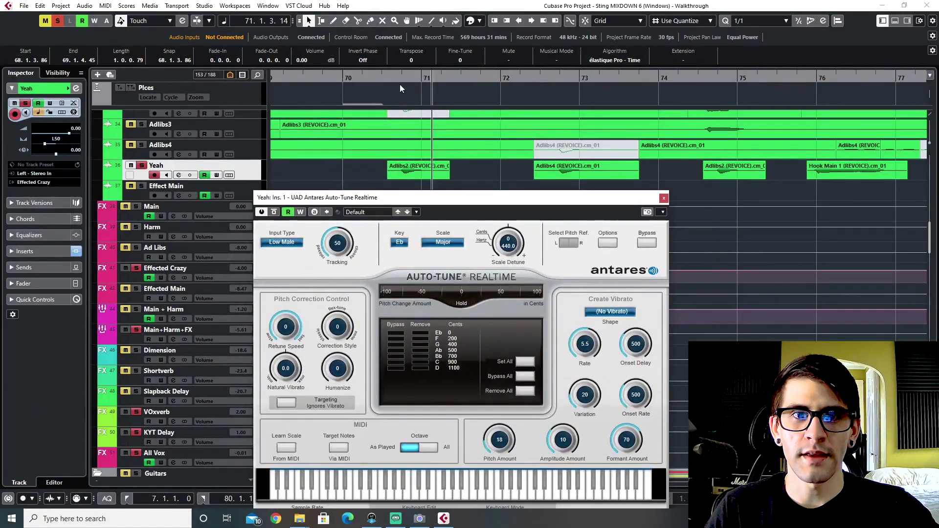
Audition the Yeah clips from late bar 70 and mid bar 72 with Auto-Tune in view, and close the plug-in.
left_click(400, 84)
left_click_drag(399, 198, 432, 100)
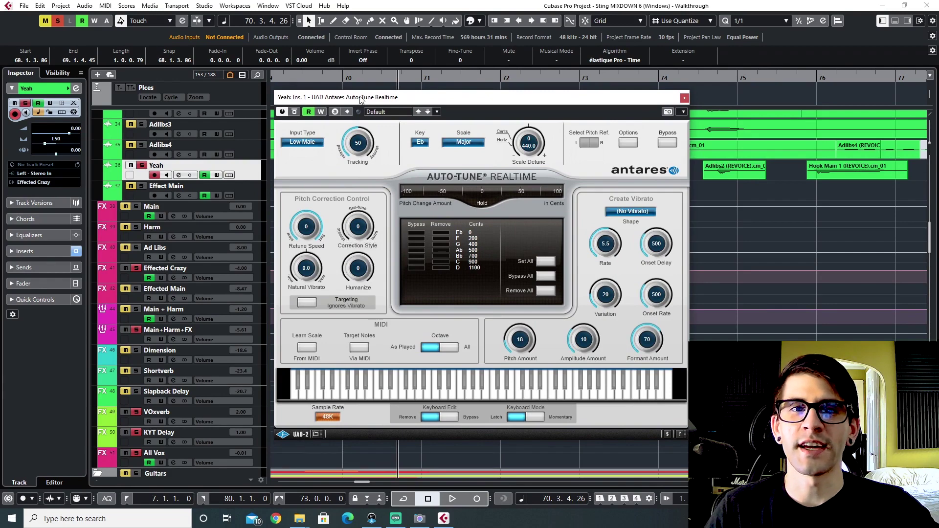
left_click_drag(362, 98, 346, 192)
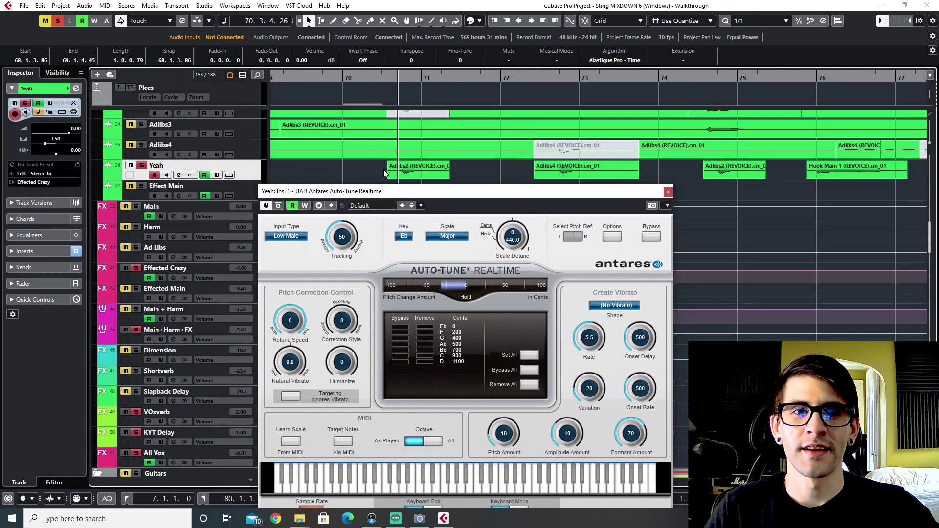
key("space")
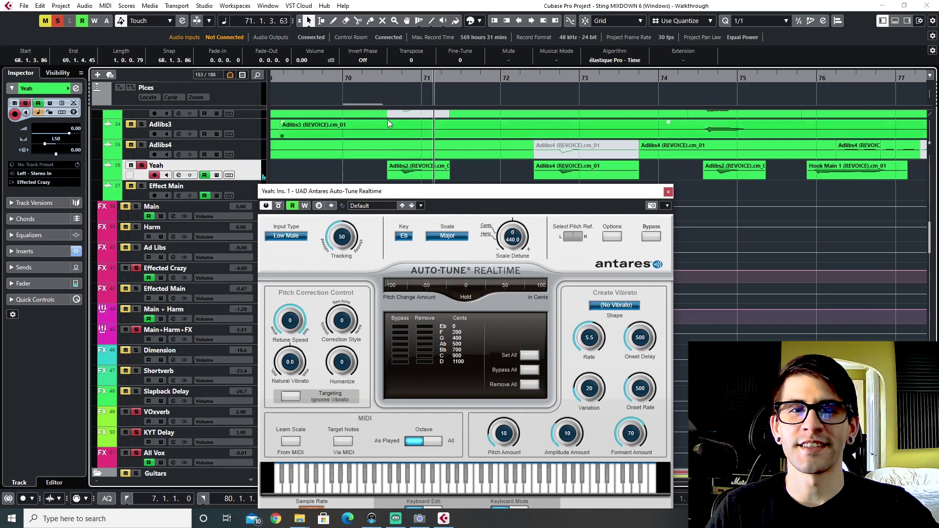
left_click(402, 84)
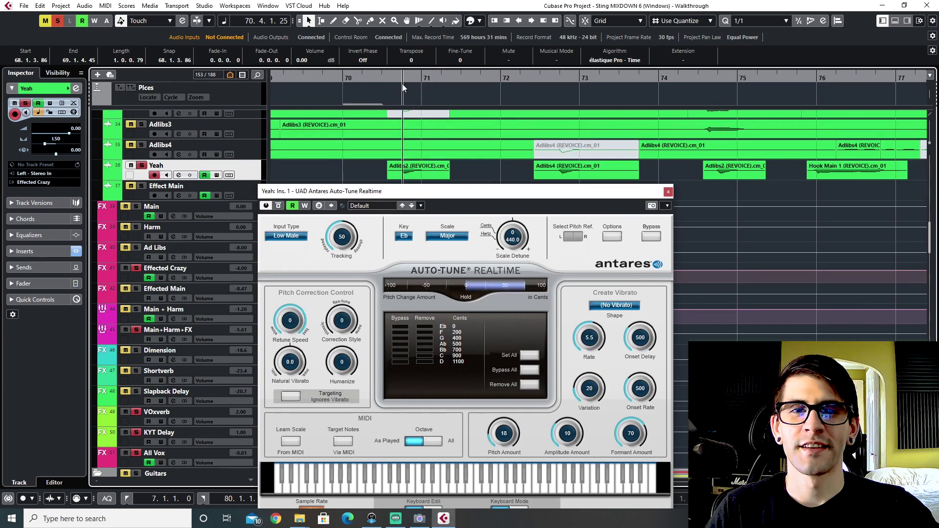
left_click(544, 85)
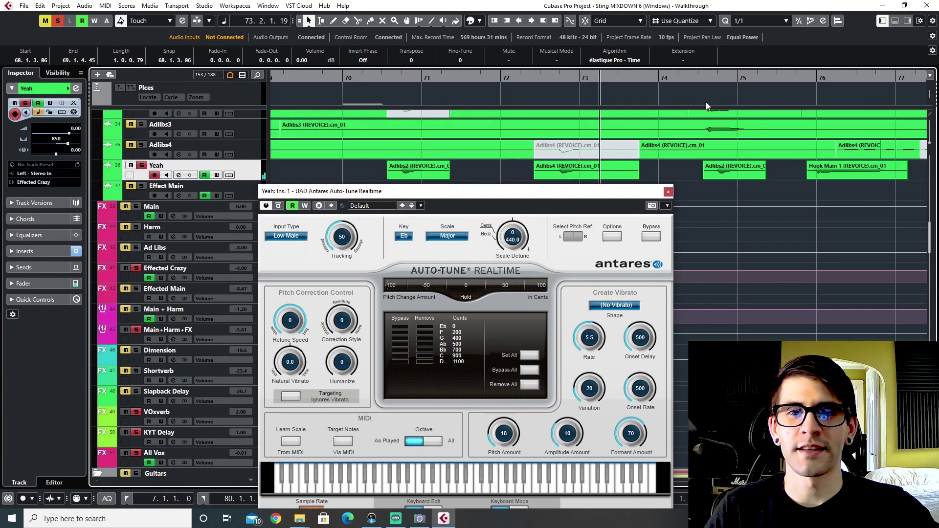
left_click(668, 192)
Clear all solos from the MixConsole and return to the project window.
key("F3")
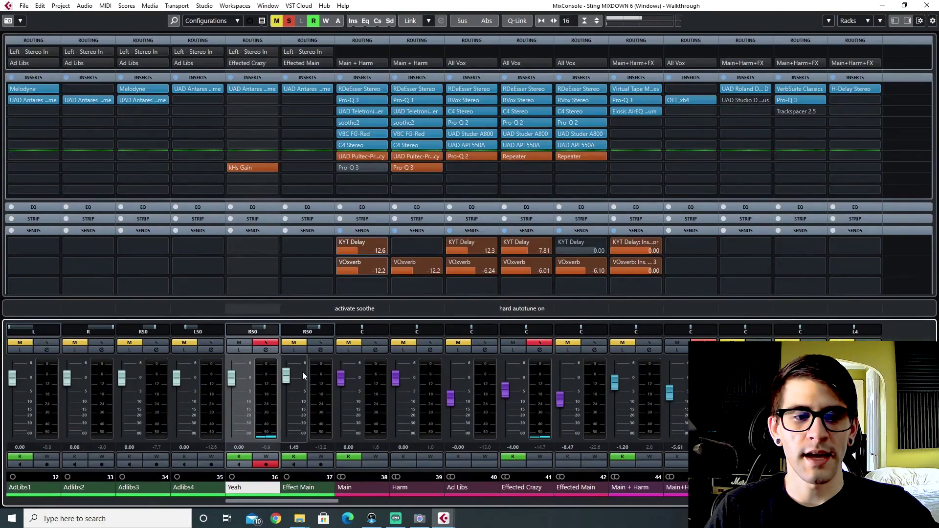
left_click(292, 22)
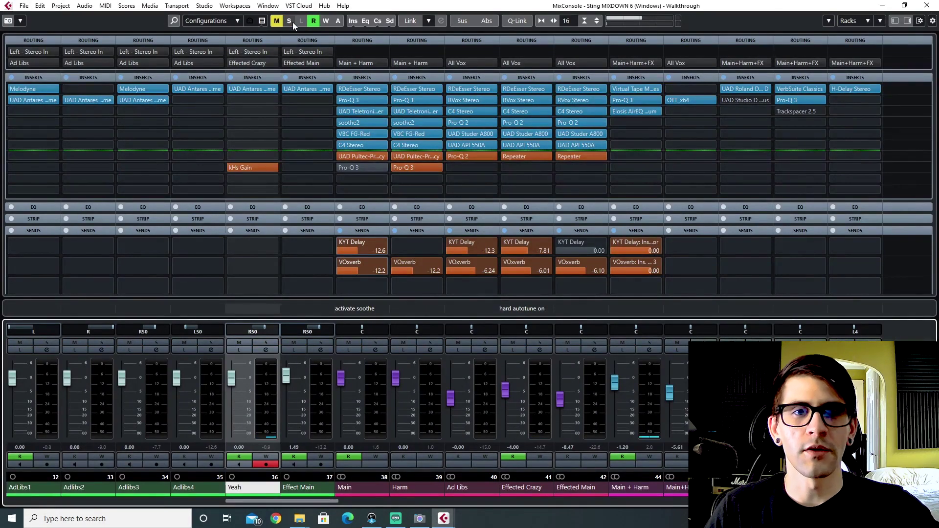
key("F3")
Go back to the song's intro and place the playhead at the start of bar 7.
scroll(418, 198, "left", 15)
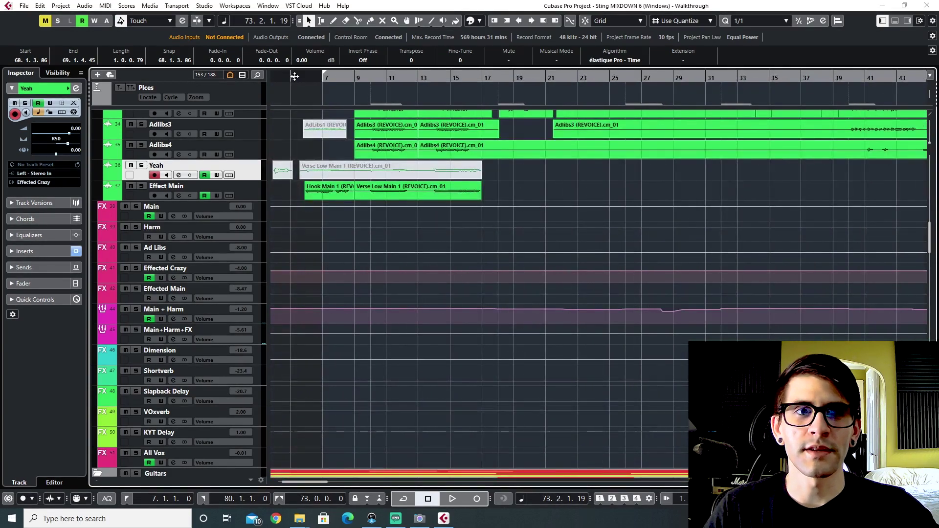
left_click_drag(294, 75, 327, 180)
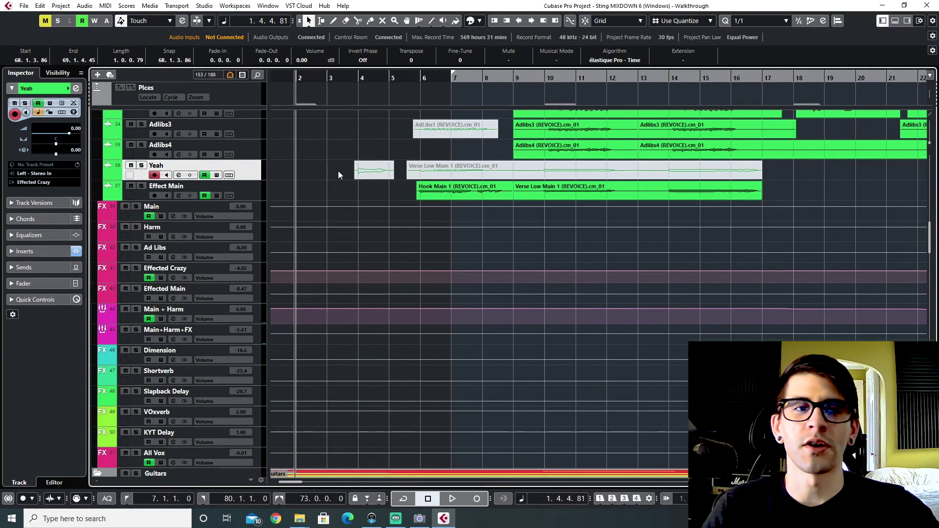
scroll(281, 264, "up", 5)
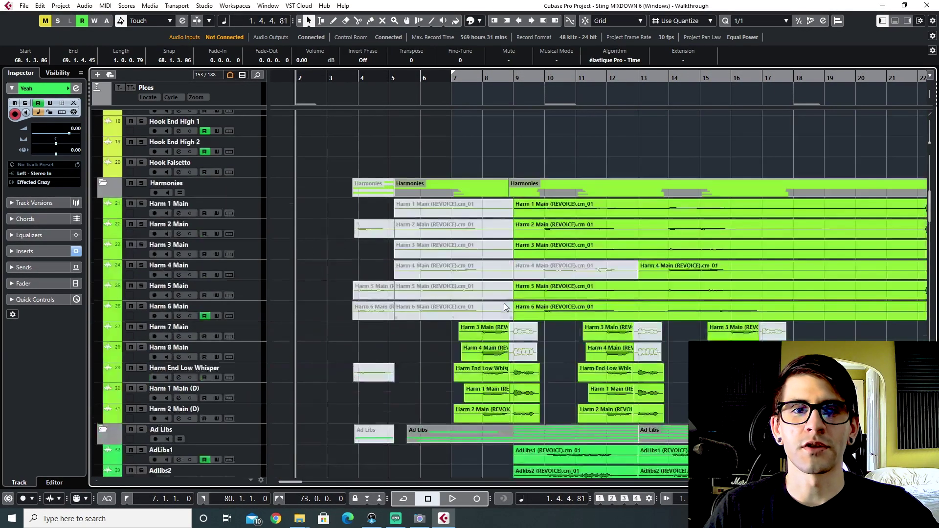
scroll(342, 245, "down", 2)
left_click(457, 76)
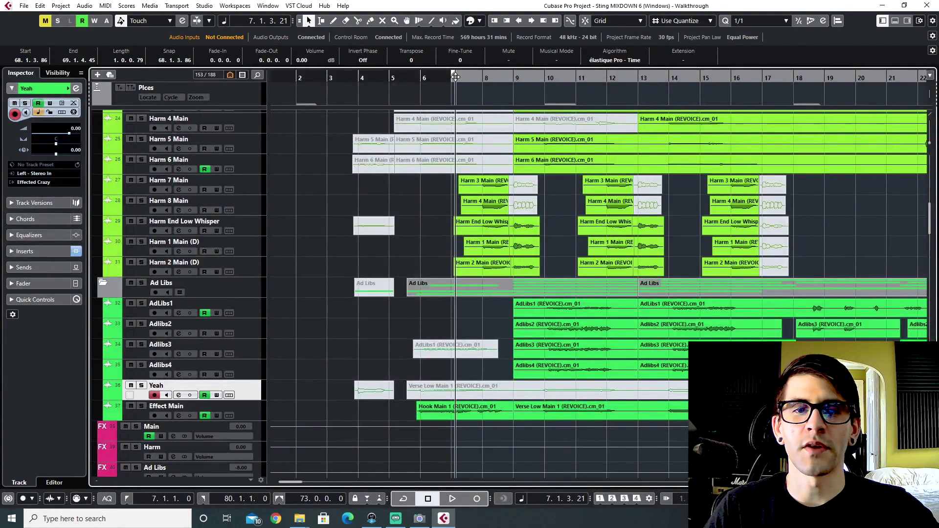
Solo AdLibs1, Adlibs2, Adlibs3 and Adlibs4 and play them together from late bar 9 to the start of bar 12.
scroll(382, 291, "up", 3)
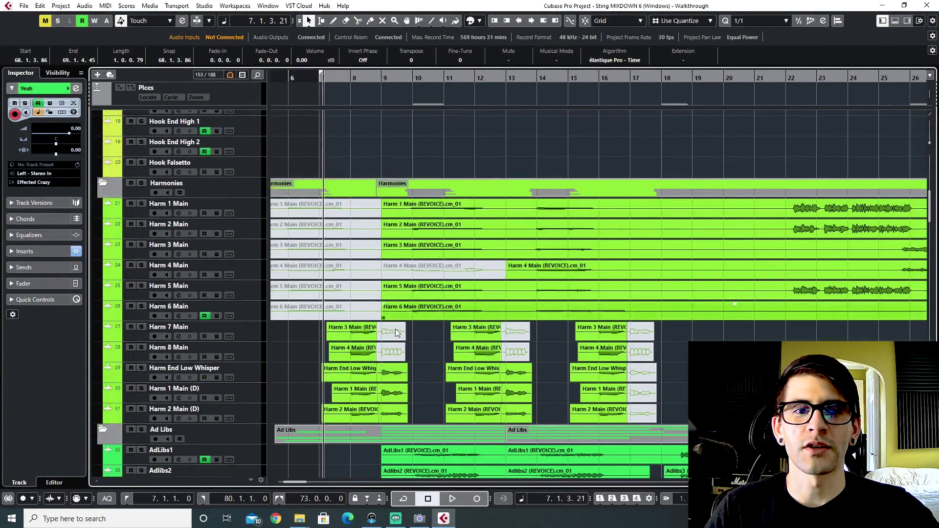
scroll(395, 328, "down", 3)
scroll(414, 330, "up", 2)
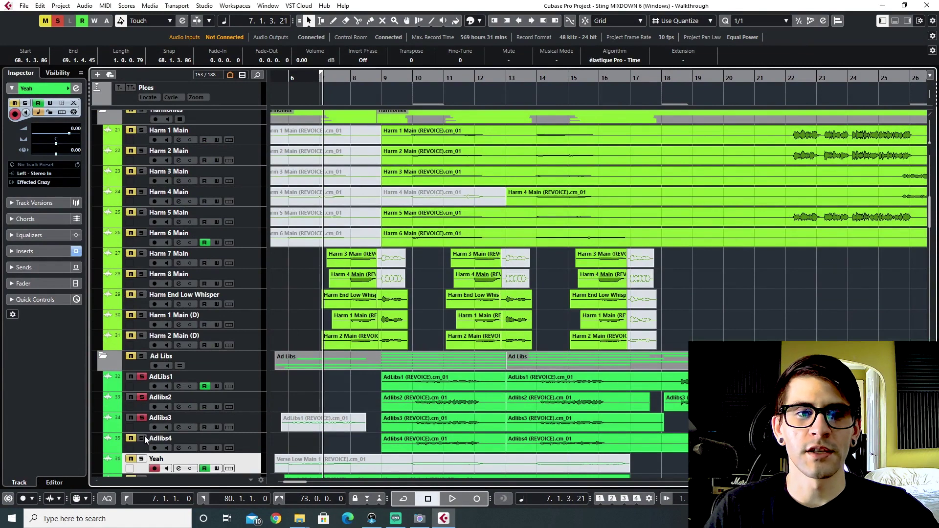
left_click(409, 79)
key("space")
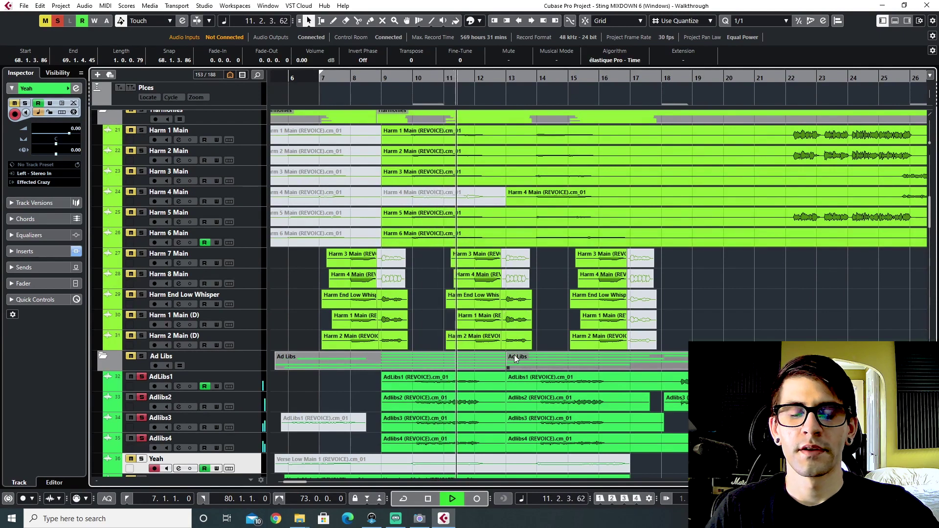
key("space")
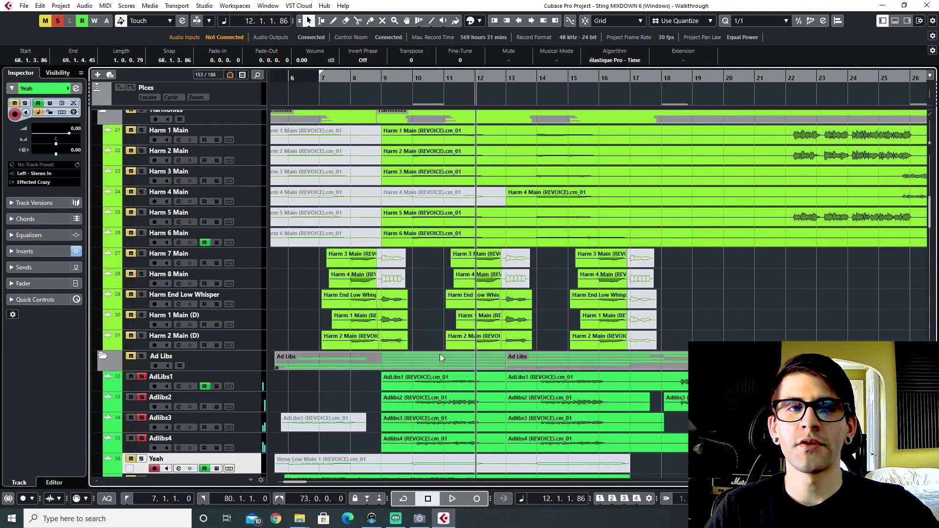
Clear all track solos, return the playhead to the start of bar 7 and select the Harm 7 Main track.
left_click(58, 20)
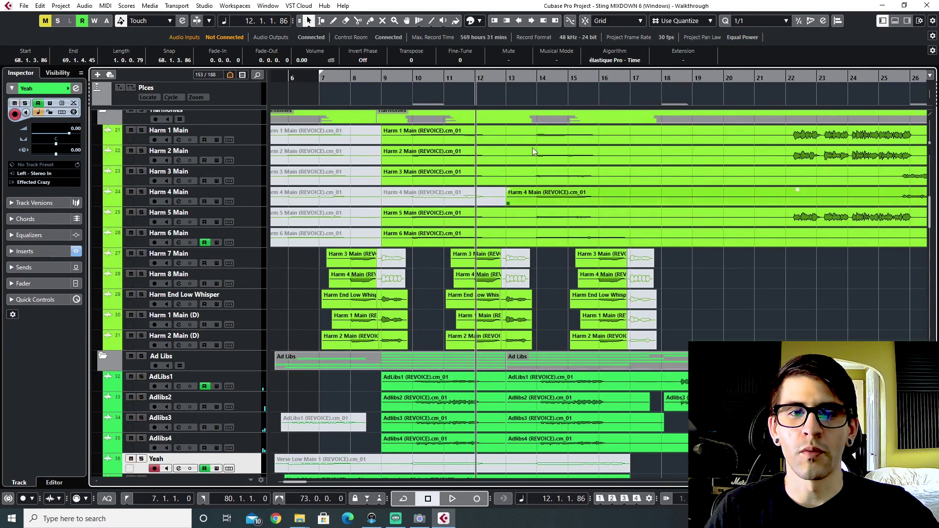
left_click(323, 80)
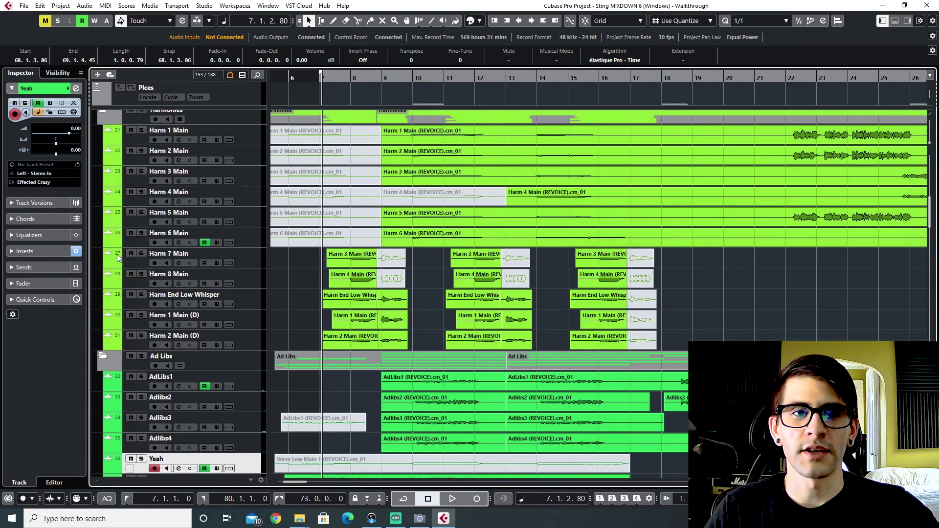
left_click(243, 254)
Play the full mix from bar 7 to late bar 16, following the chorus, harmony and ad-lib tracks.
scroll(353, 335, "up", 8)
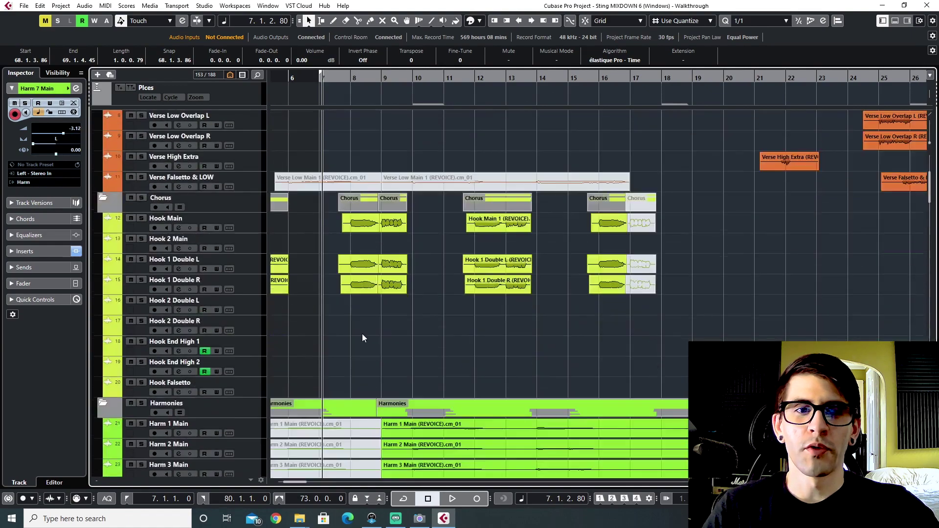
scroll(362, 334, "up", 3)
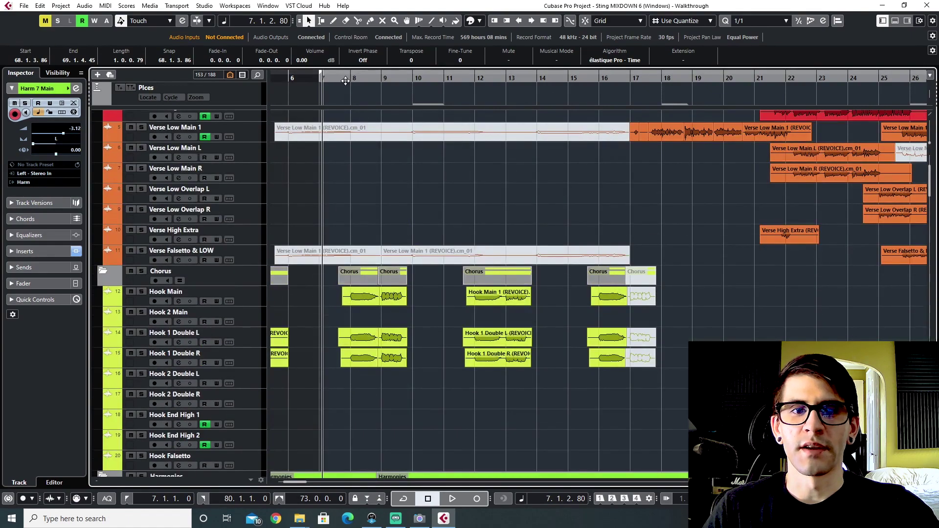
scroll(399, 333, "down", 9)
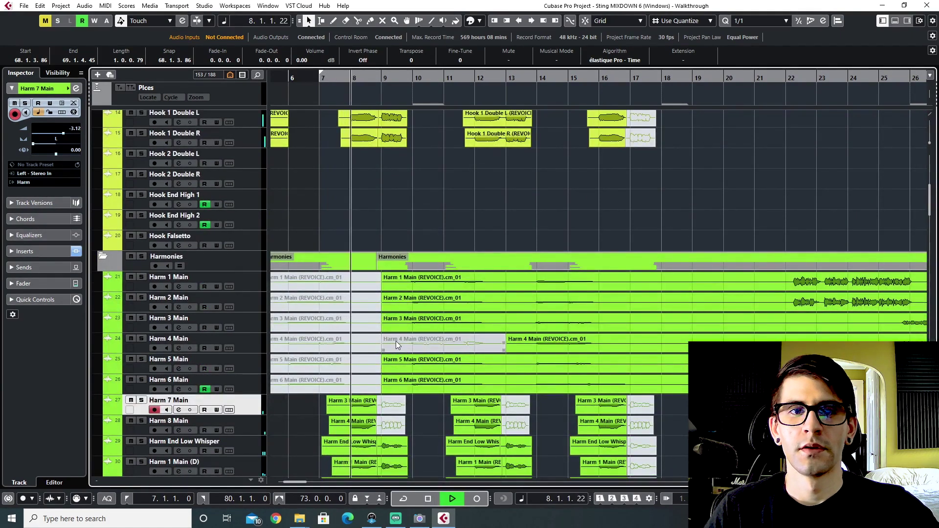
scroll(395, 342, "left", 5)
scroll(433, 375, "up", 6)
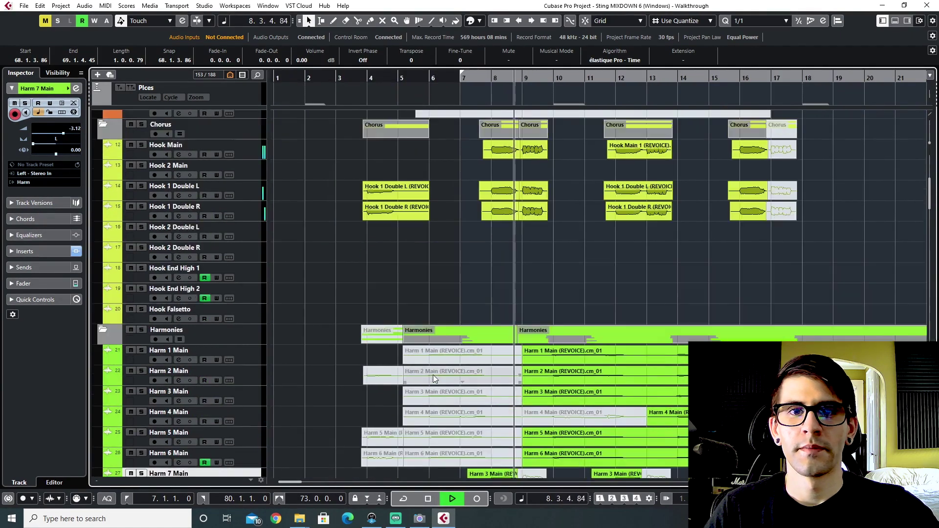
scroll(433, 377, "right", 4)
scroll(458, 408, "down", 3)
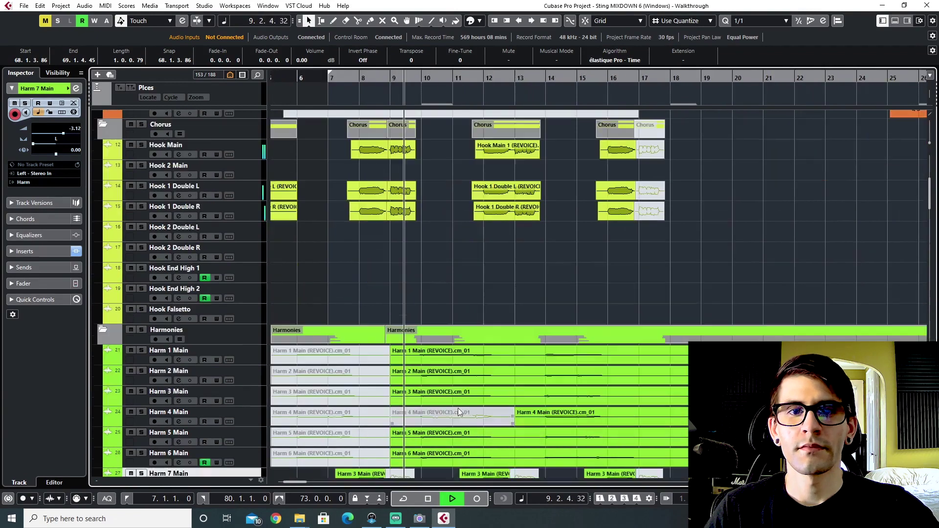
scroll(462, 367, "right", 2)
scroll(463, 372, "down", 3)
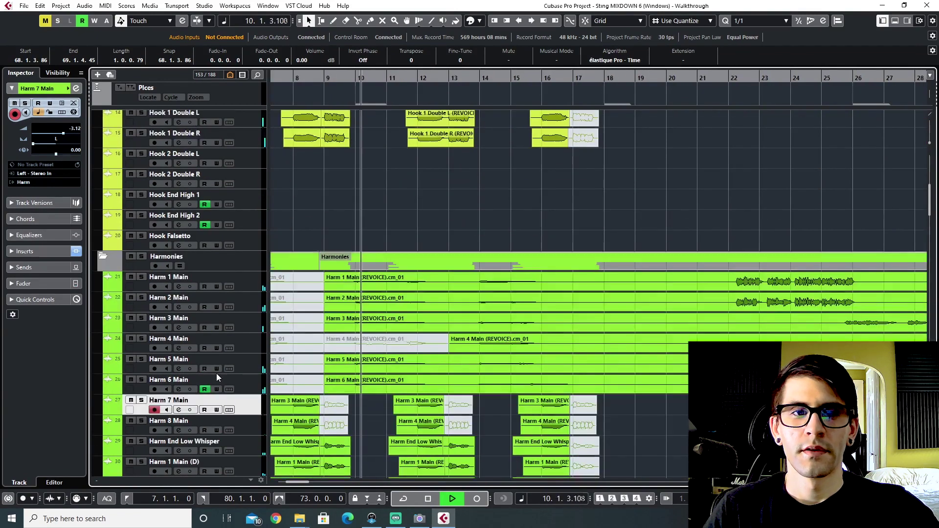
scroll(199, 336, "up", 6)
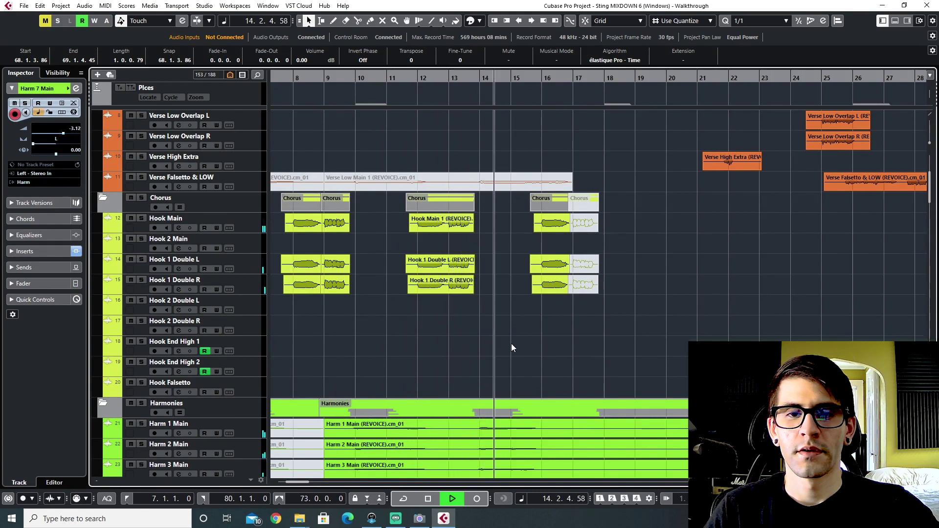
scroll(512, 343, "down", 4)
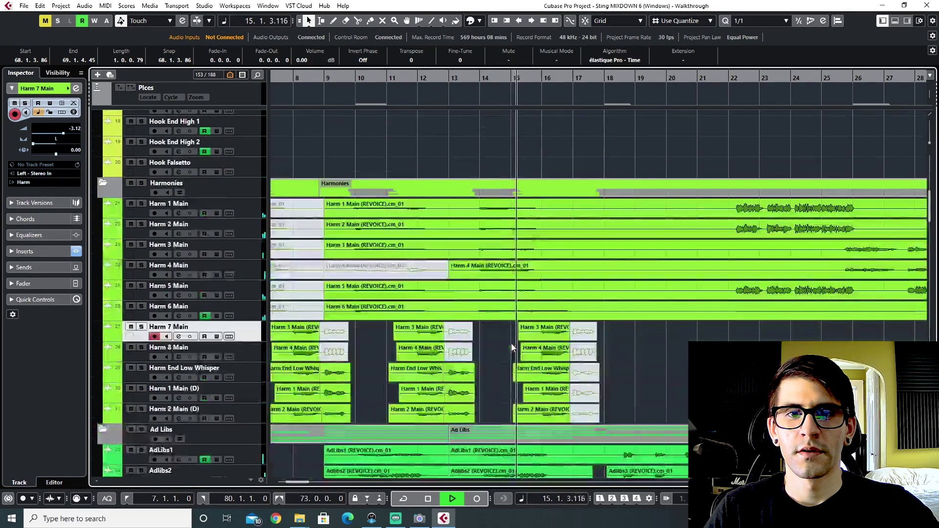
scroll(511, 343, "up", 6)
scroll(512, 344, "down", 2)
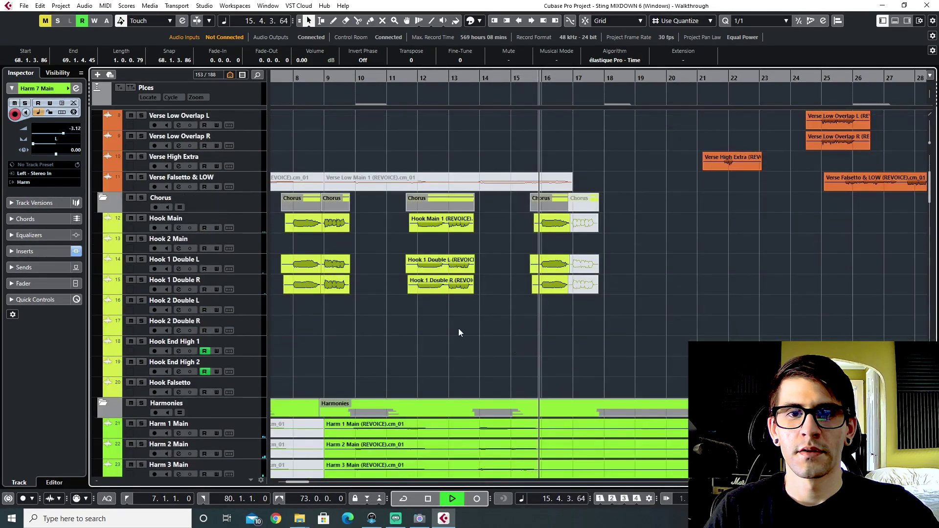
scroll(459, 327, "down", 2)
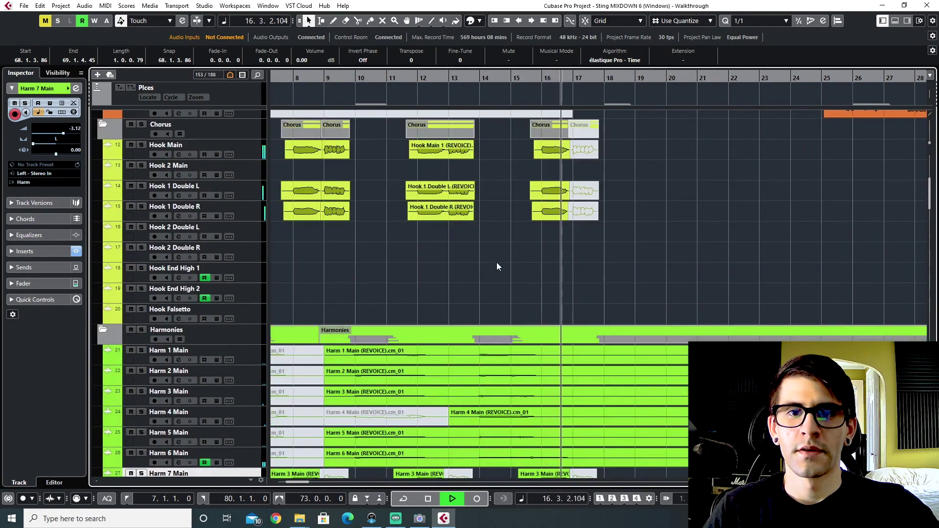
key("space")
Solo Harm 7 Main through Harm 2 Main (D), audition them around bar 12, and take them out of solo.
scroll(494, 265, "down", 1, "ctrl")
scroll(495, 266, "down", 6)
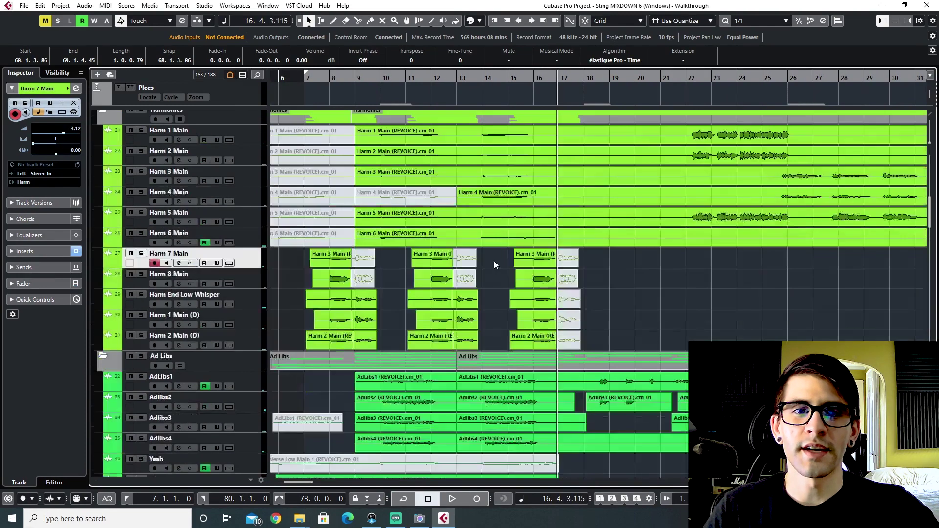
left_click(483, 76)
left_click(435, 76)
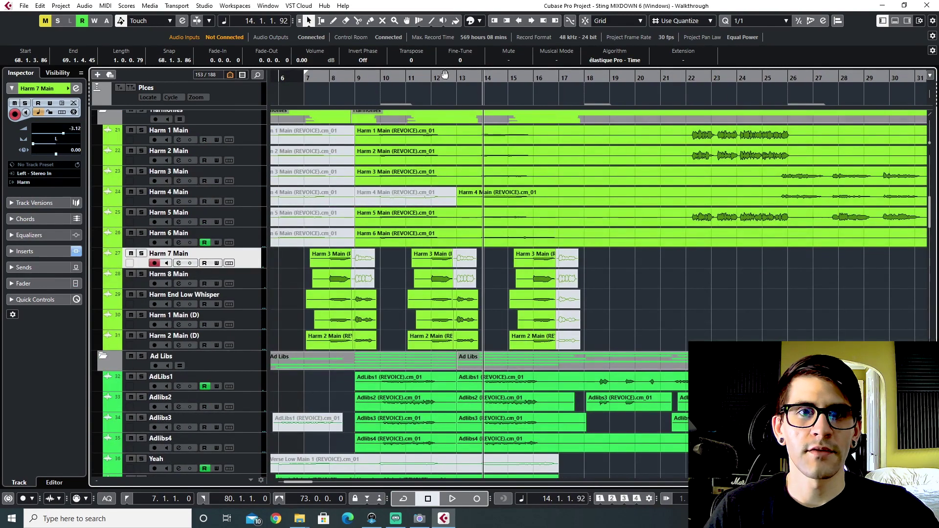
key("h")
left_click(141, 254)
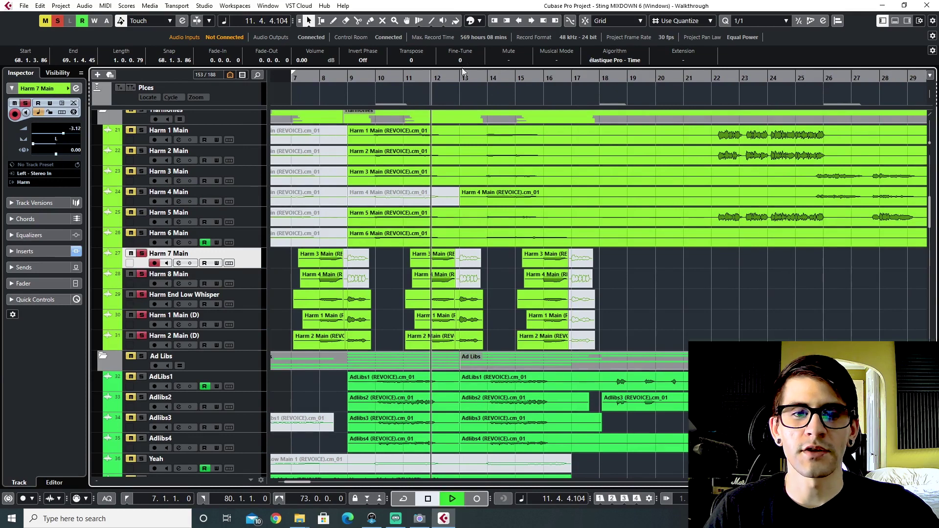
key("space")
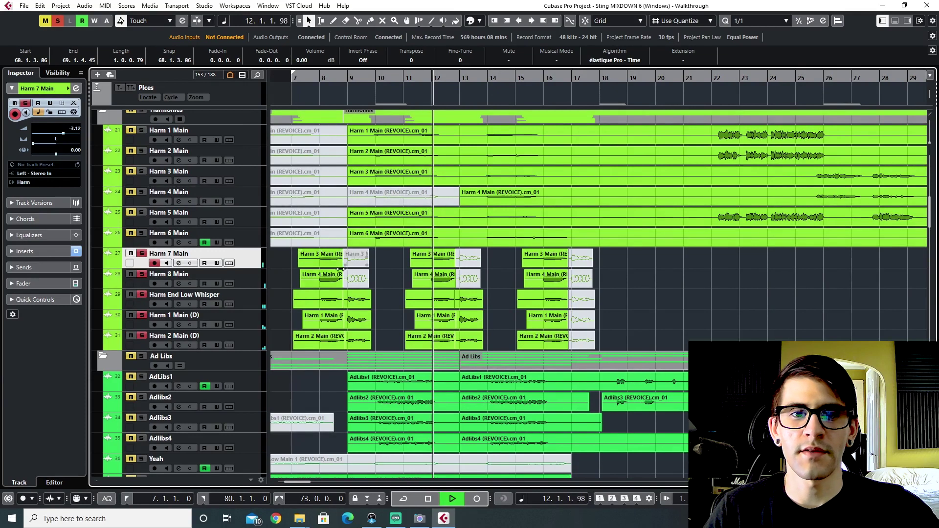
left_click(142, 336)
key("space")
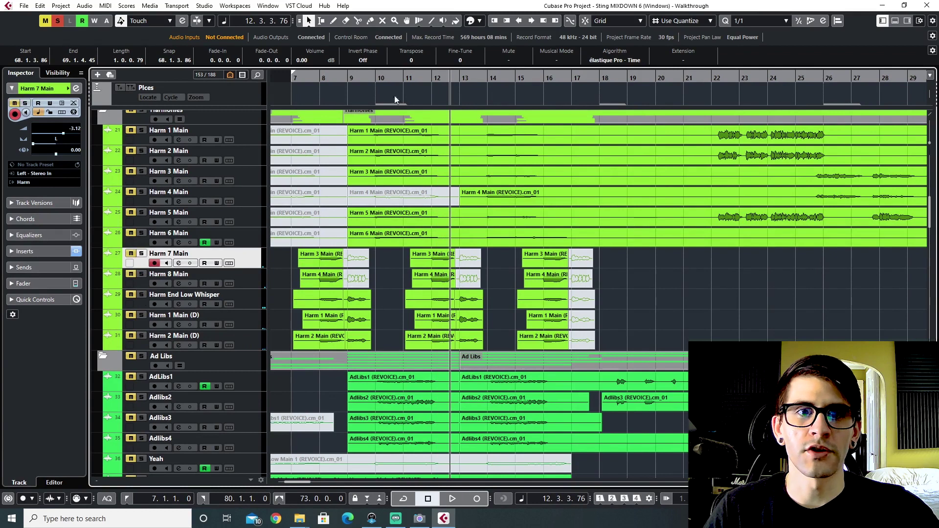
Solo Harm 1 Main through Harm 6 Main and play them from mid bar 9 to early bar 12.
left_click(365, 78)
scroll(238, 353, "up", 3)
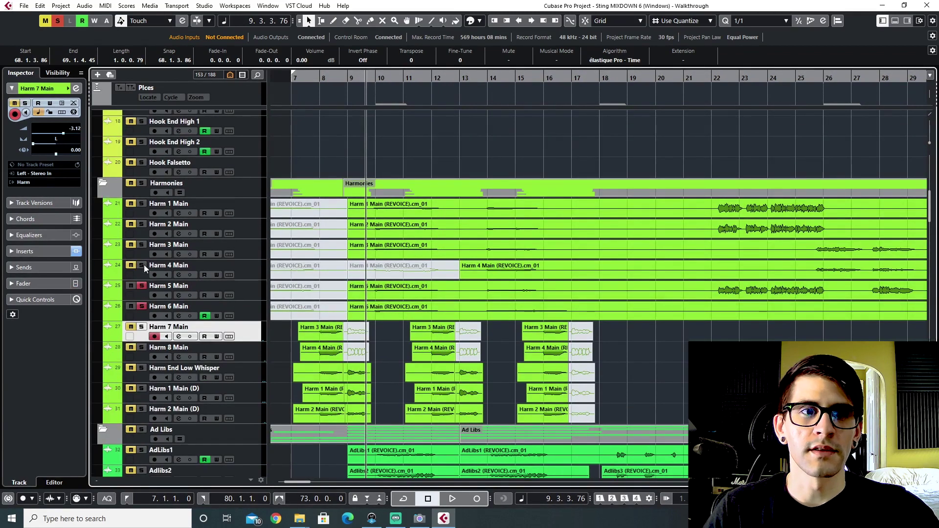
left_click(141, 245)
left_click(140, 203)
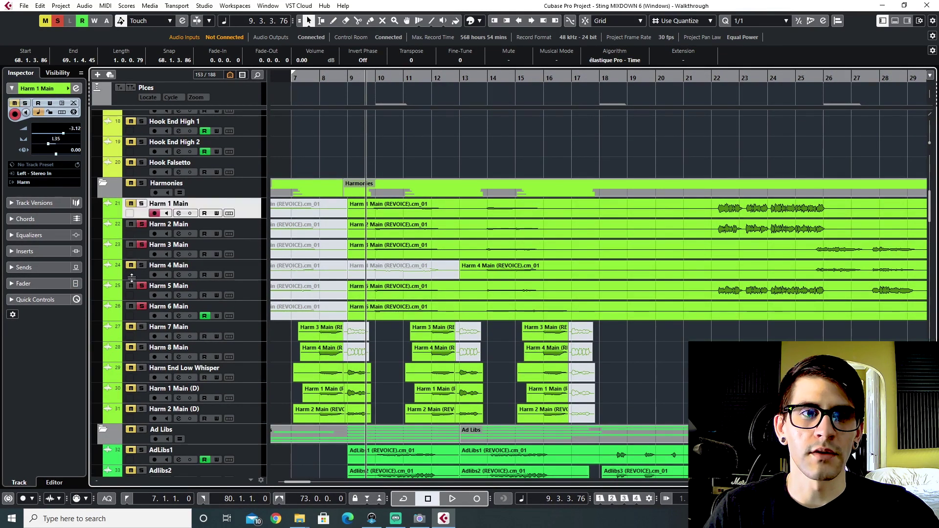
scroll(254, 300, "up", 5)
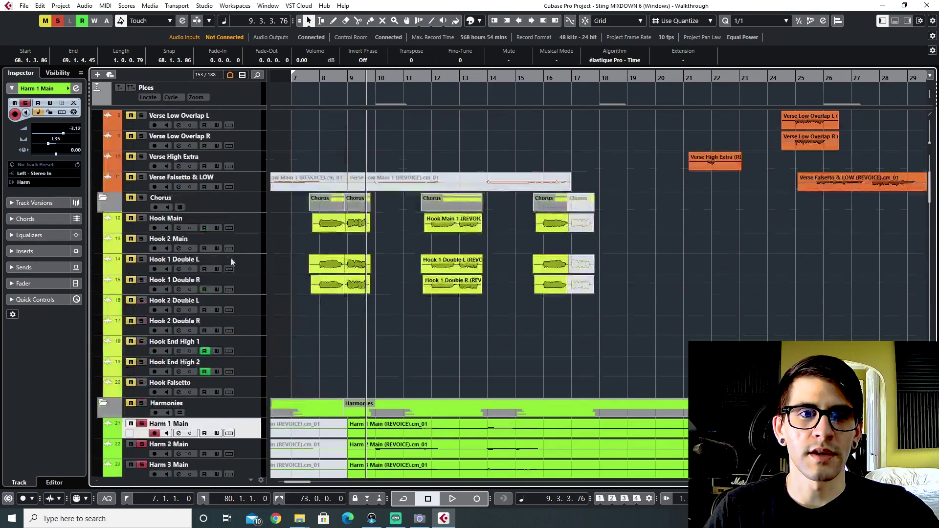
key("space")
scroll(403, 121, "down", 3)
scroll(416, 342, "up", 3)
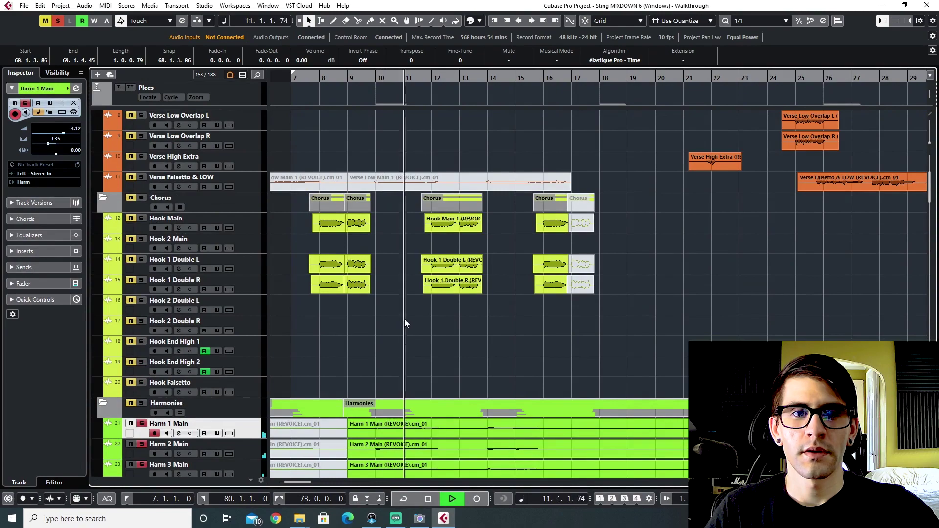
scroll(404, 319, "down", 4)
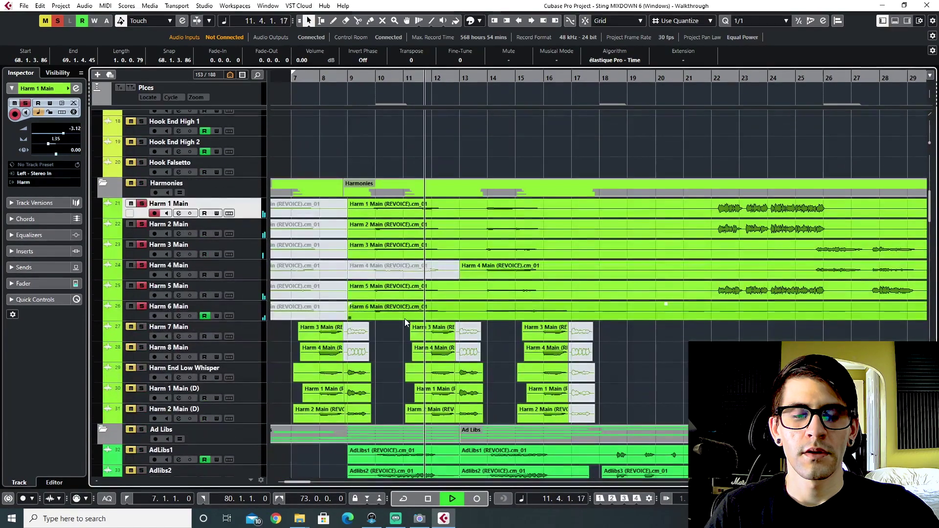
key("space")
Add AdLibs1 to Adlibs4 to the soloed harmonies, play from early bar 10 and bring in Effect Main.
scroll(441, 401, "down", 4)
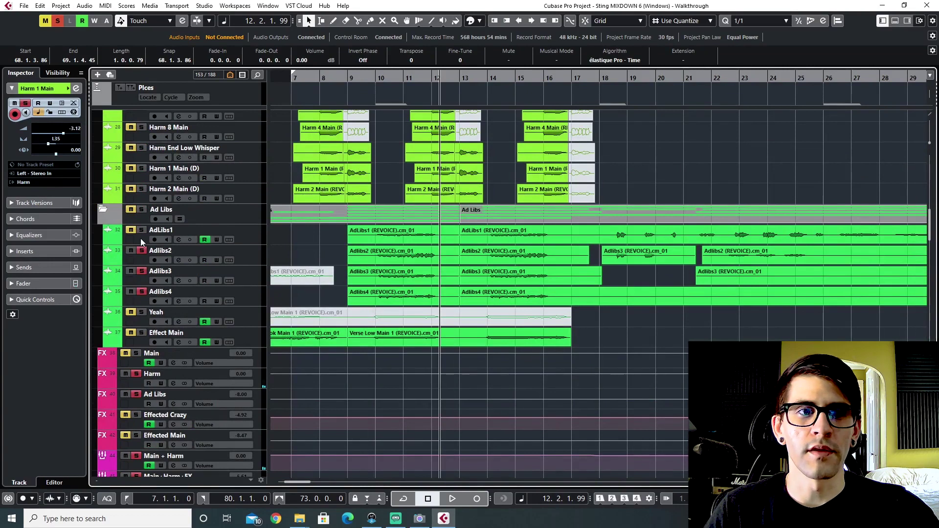
left_click(378, 79)
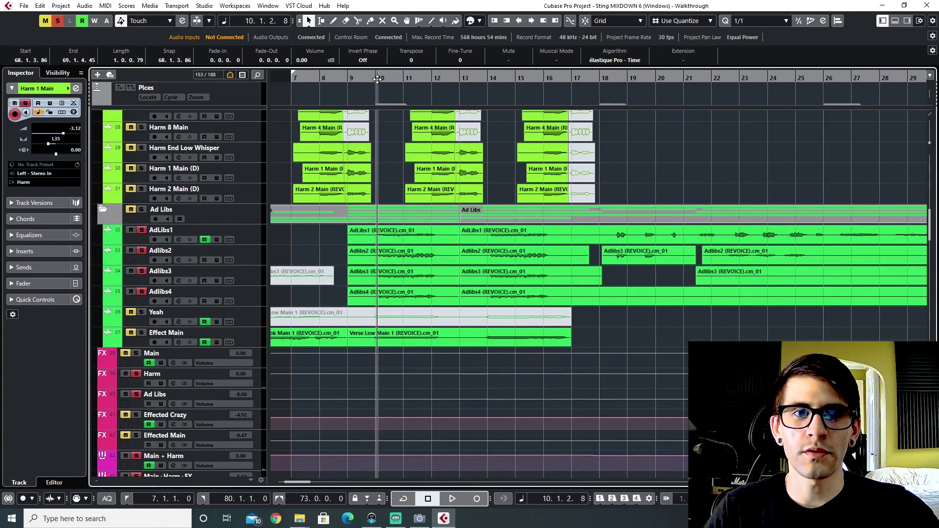
left_click(389, 309)
key("space")
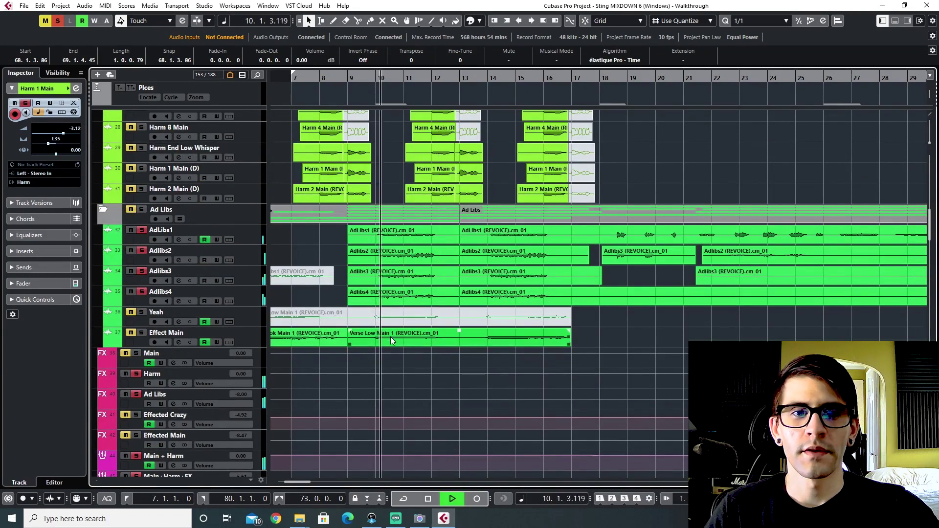
left_click(142, 333)
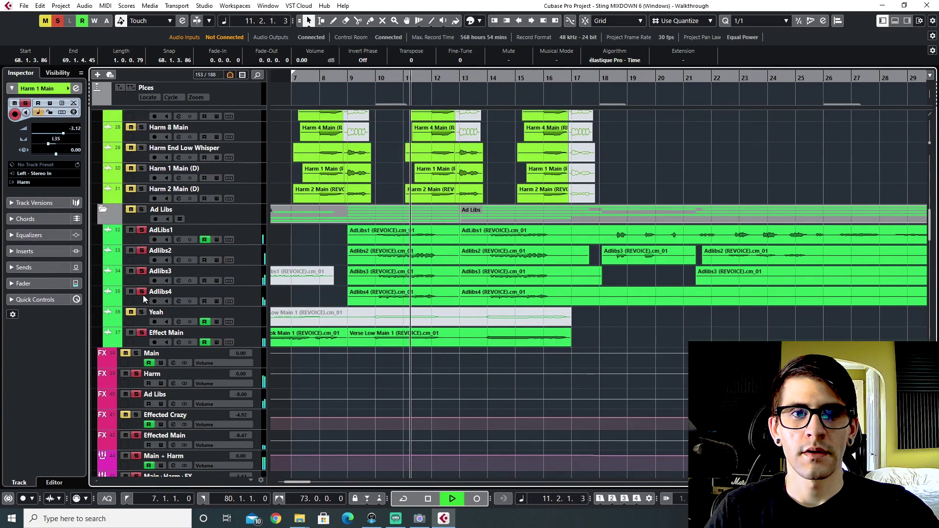
Clear all track solos and audition the full mix around bar 12, at bar 16 and again from late bar 12.
left_click(58, 21)
key("space")
scroll(434, 268, "down", 2)
scroll(430, 279, "up", 5)
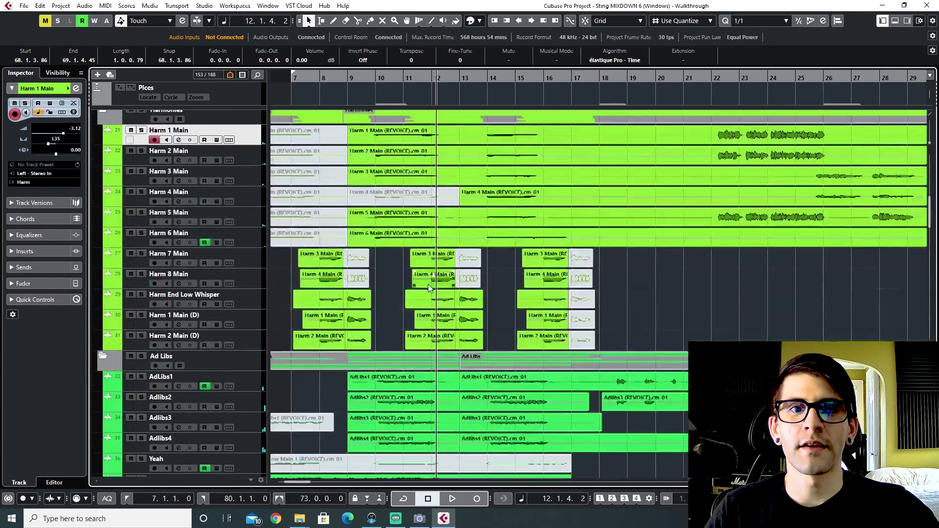
scroll(435, 313, "up", 3)
key("space")
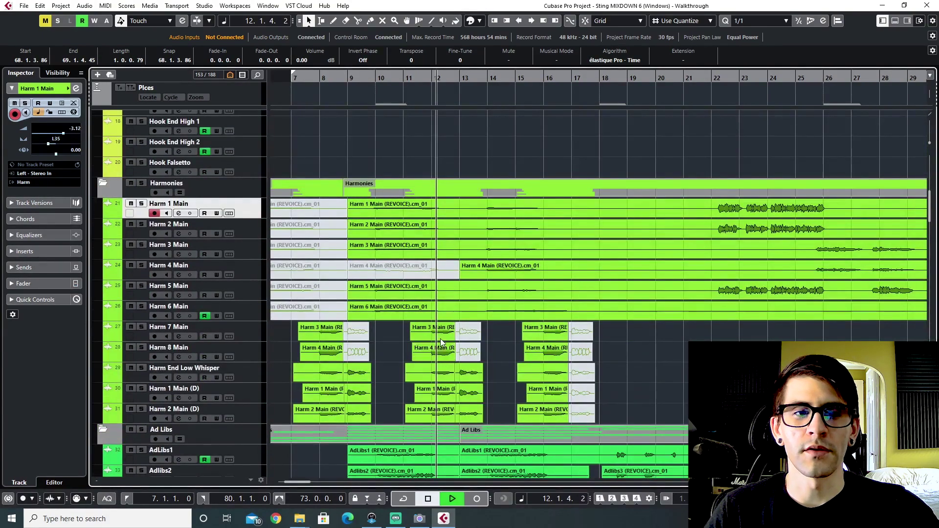
key("space")
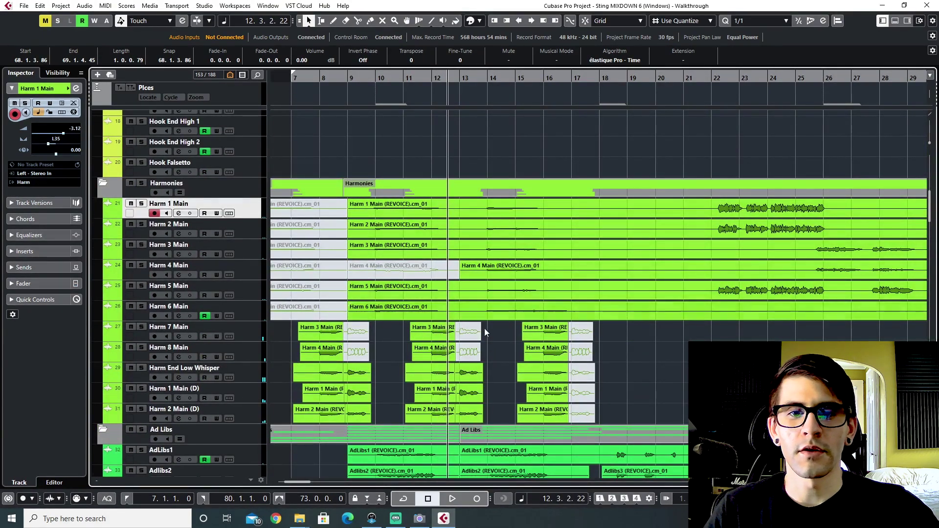
key("space")
left_click(544, 77)
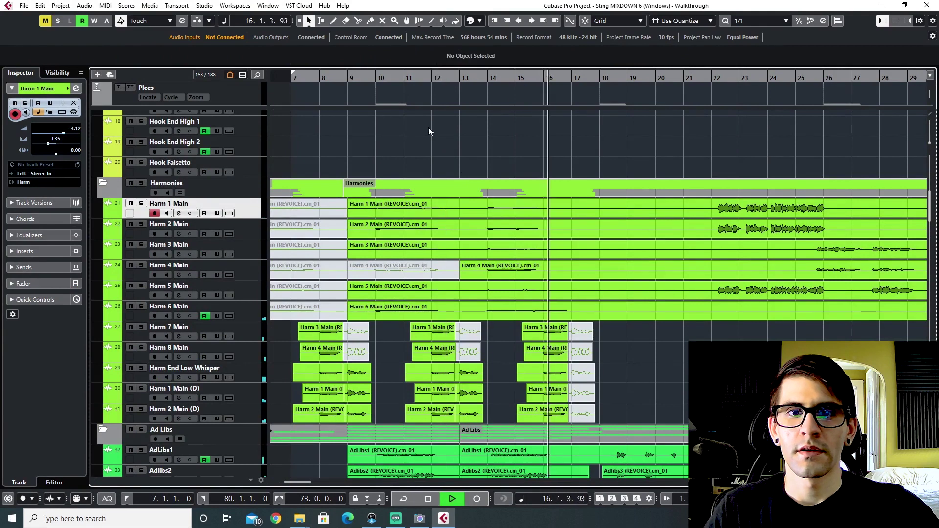
left_click(453, 81)
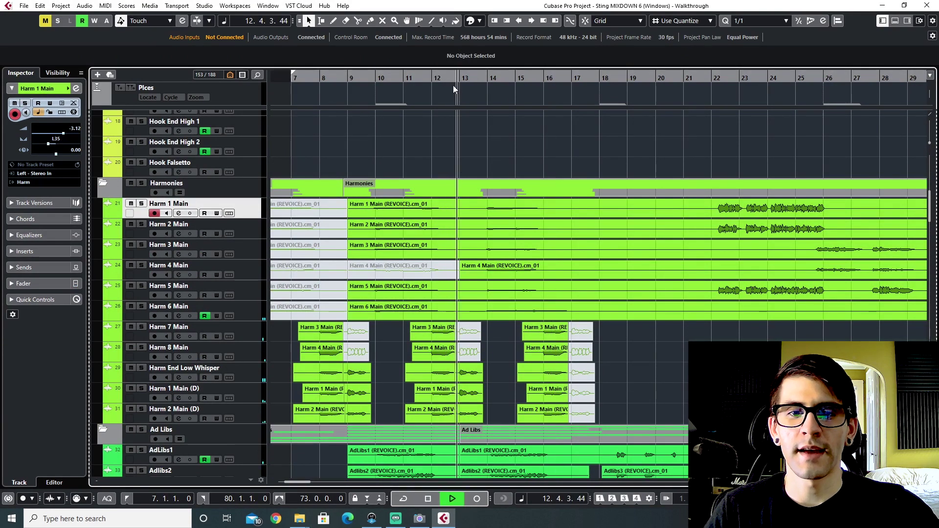
key("space")
Play the full mix in the final chorus from late bar 68 to late bar 70, and return to the verse tracks.
scroll(567, 322, "down", 2)
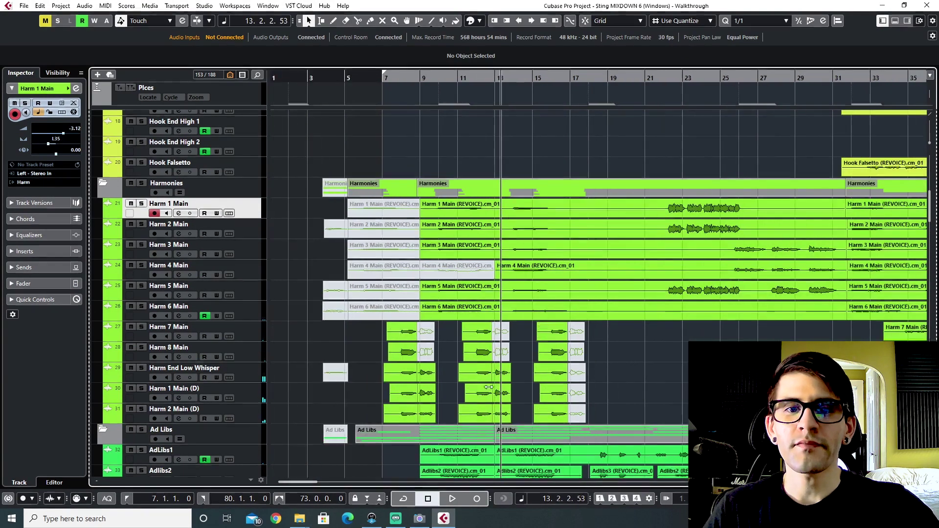
scroll(613, 315, "down", 4)
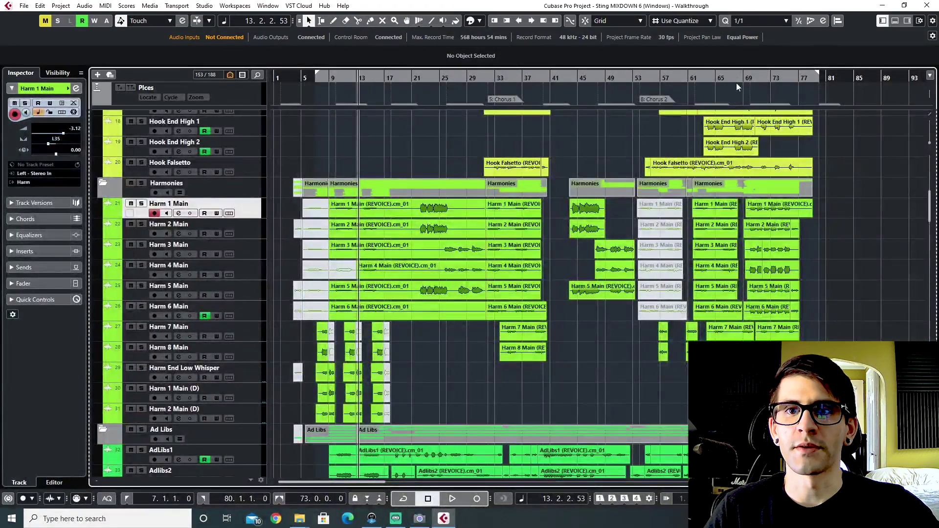
left_click(742, 79)
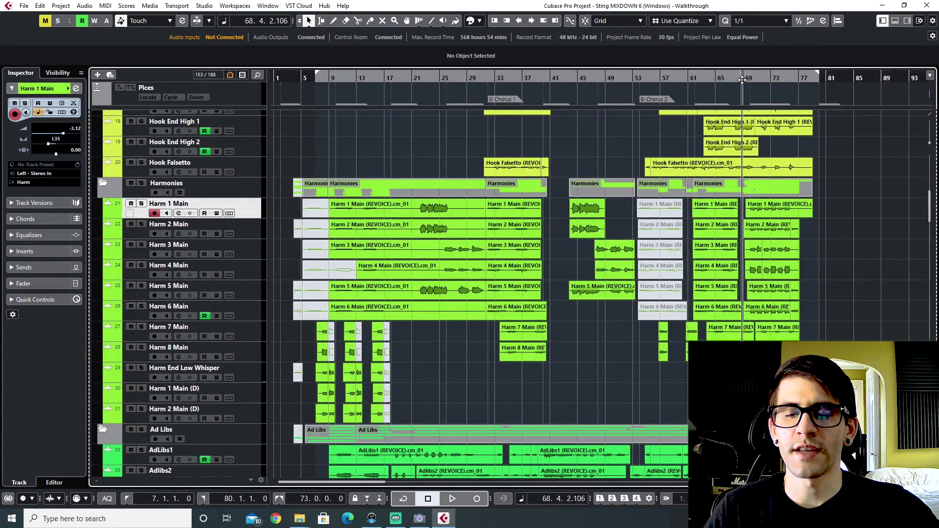
key("space")
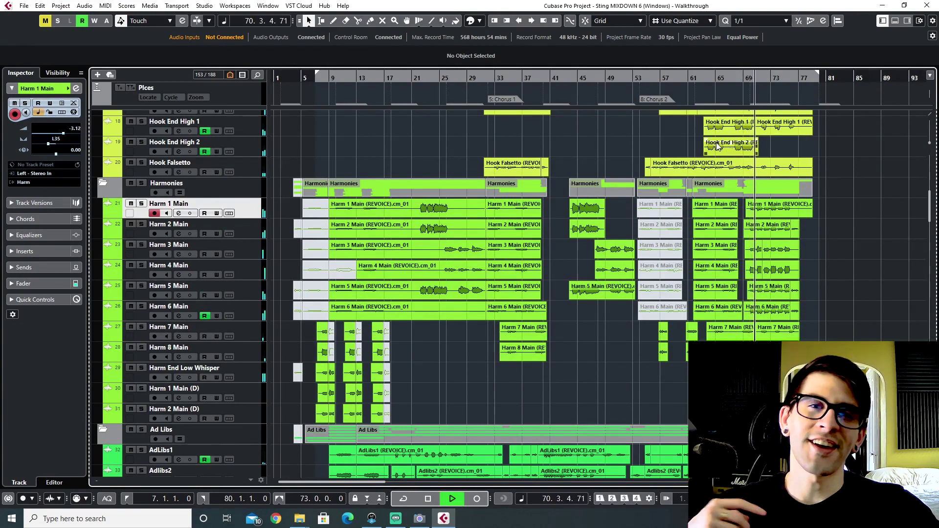
key("space")
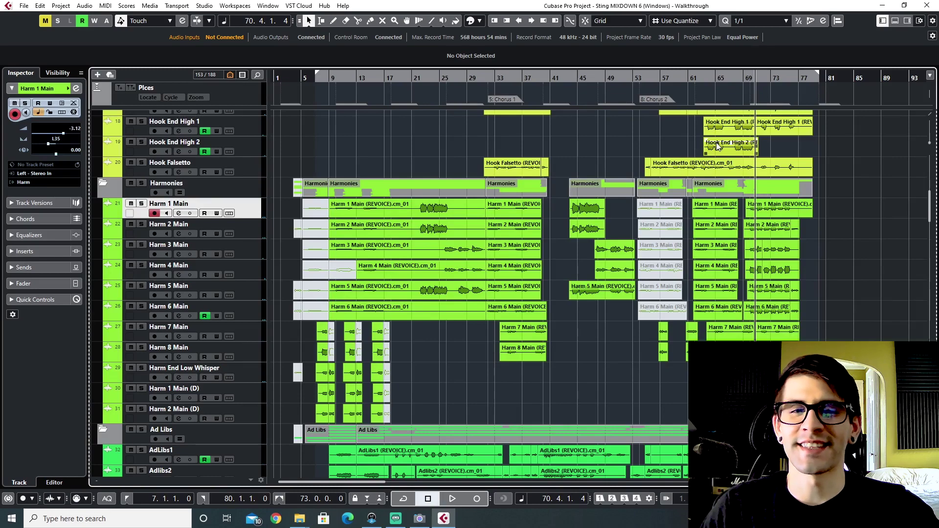
scroll(443, 348, "up", 10)
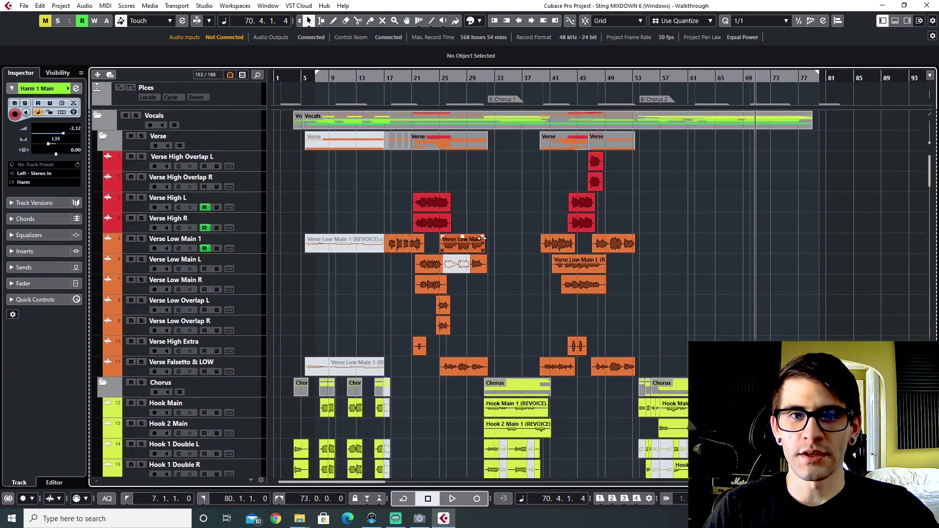
Solo GTR L (D) (R) and GTR R (D) (R) in the Guitars folder and play them from near the song's start.
scroll(501, 205, "down", 15)
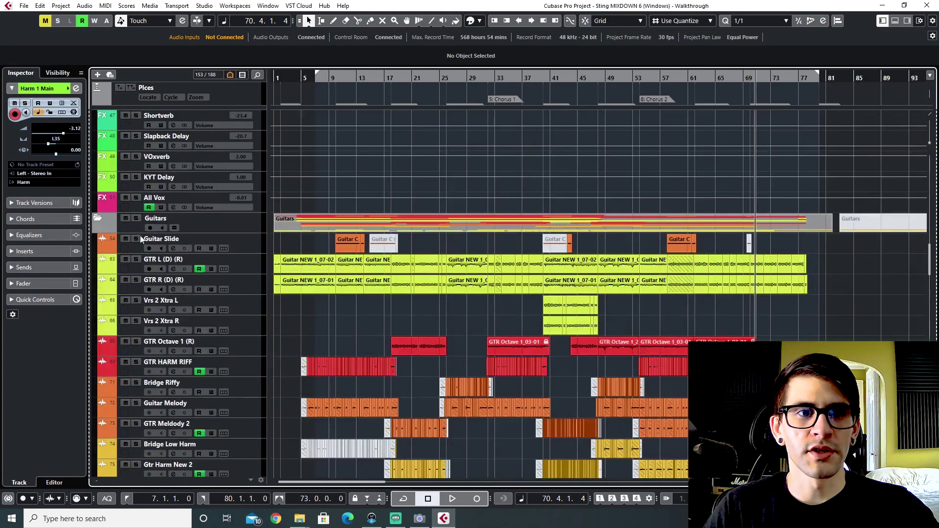
left_click(136, 259)
left_click(416, 266)
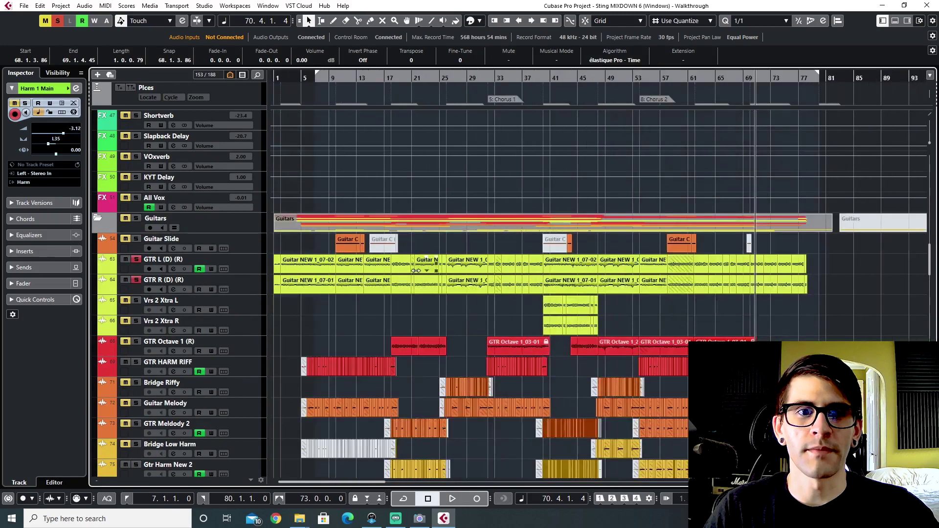
left_click_drag(282, 78, 286, 84)
key("space")
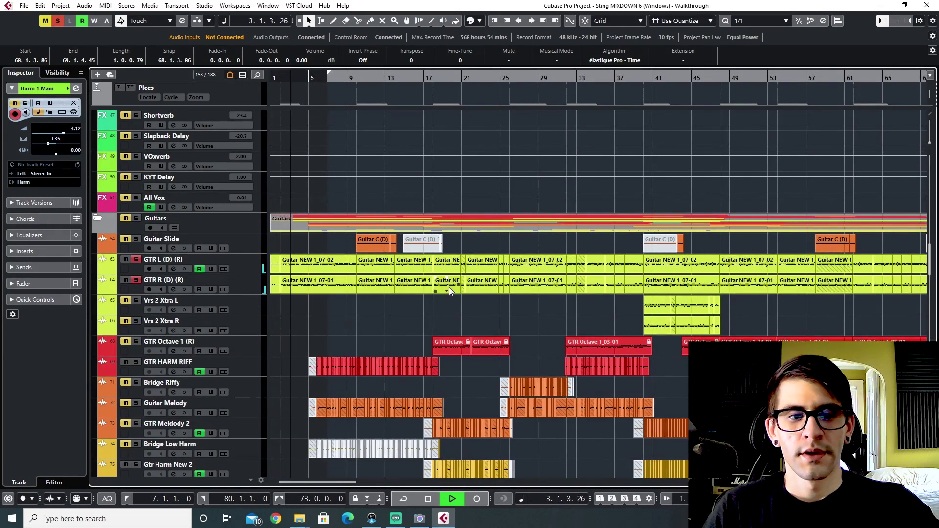
Find the GTR L (D) (R) channel in the MixConsole and show its Melodyne insert.
key("F3")
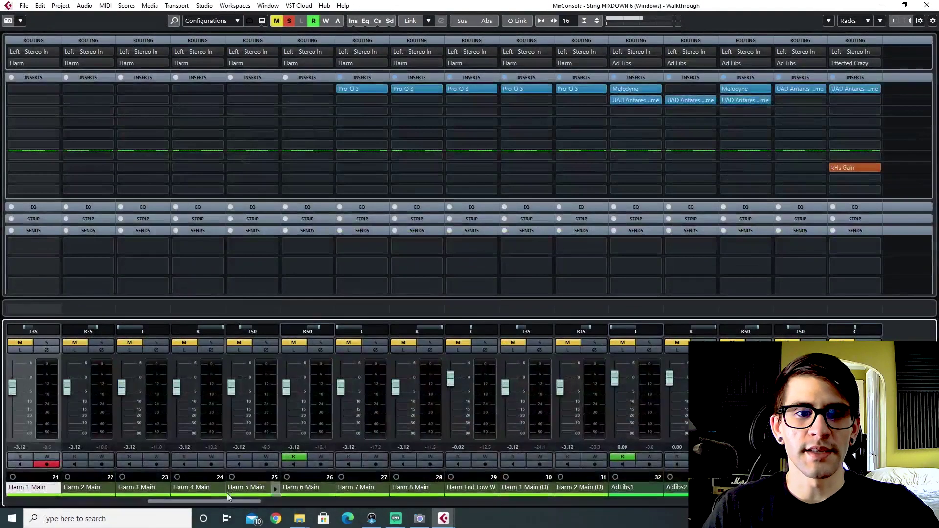
left_click_drag(227, 501, 341, 519)
left_click_drag(370, 517, 368, 491)
left_click(362, 489)
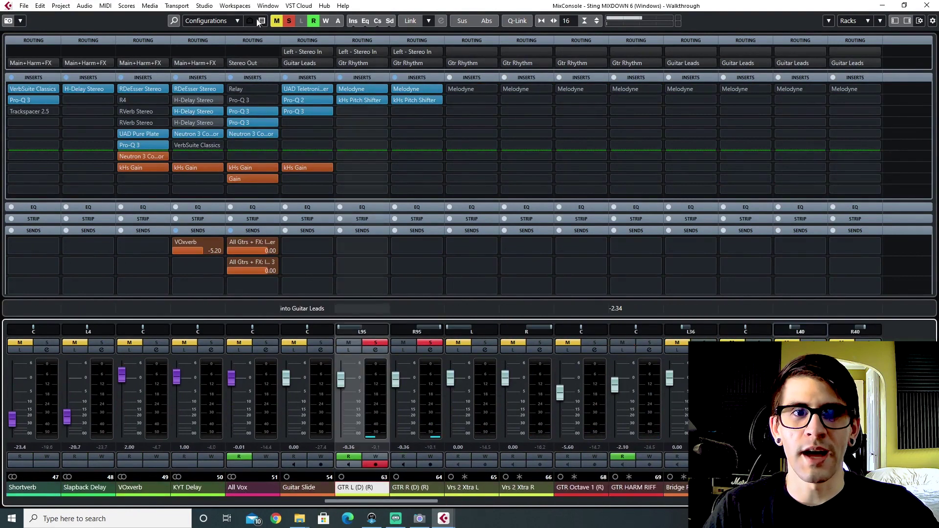
left_click(350, 94)
double_click(377, 84)
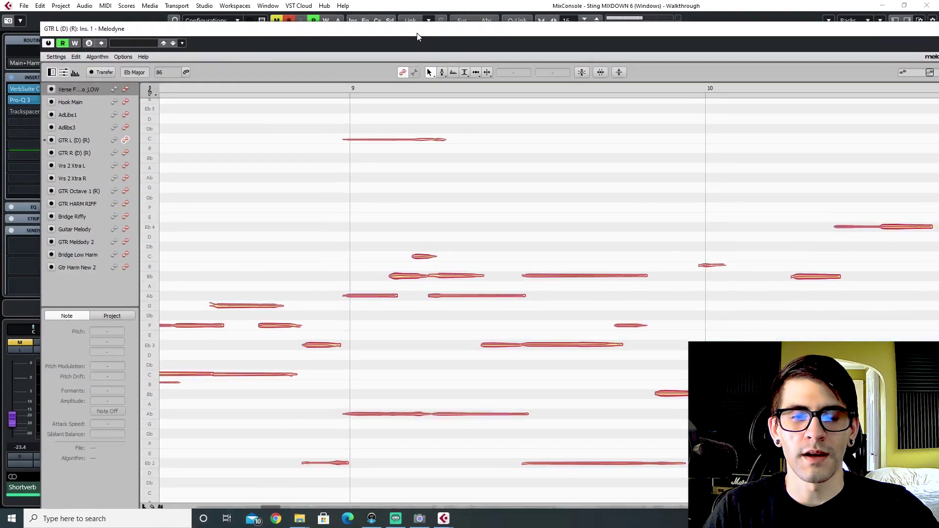
Play the GTR L notes around bar 9 in Melodyne and mark the group of notes there between Ab and C.
key("space")
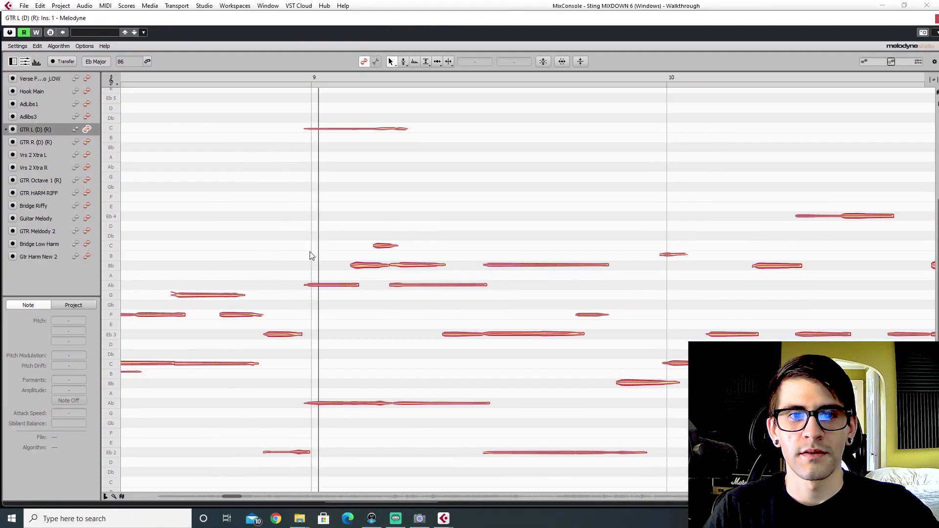
left_click_drag(344, 218, 386, 289)
key("space")
scroll(342, 294, "down", 4)
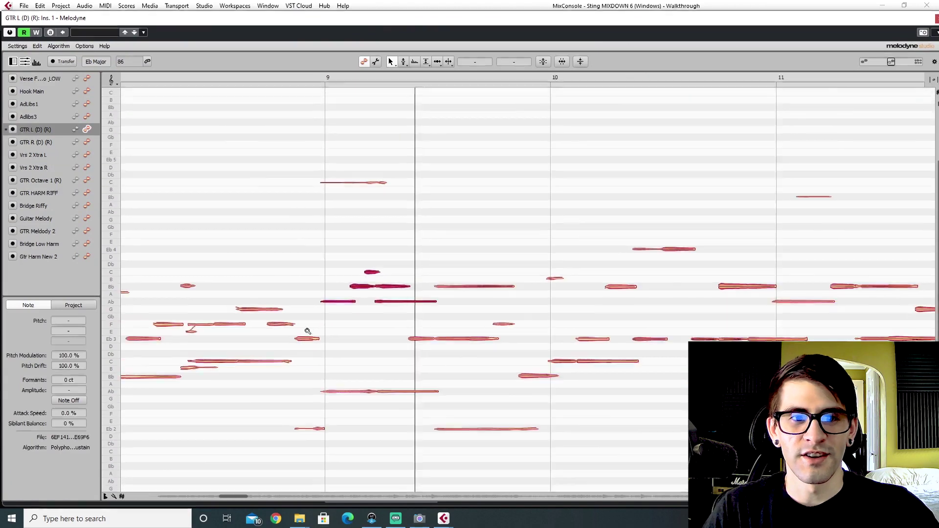
Return to the song's start and play the GTR L part in Melodyne, following its detected notes through to bar 7.
key("Home")
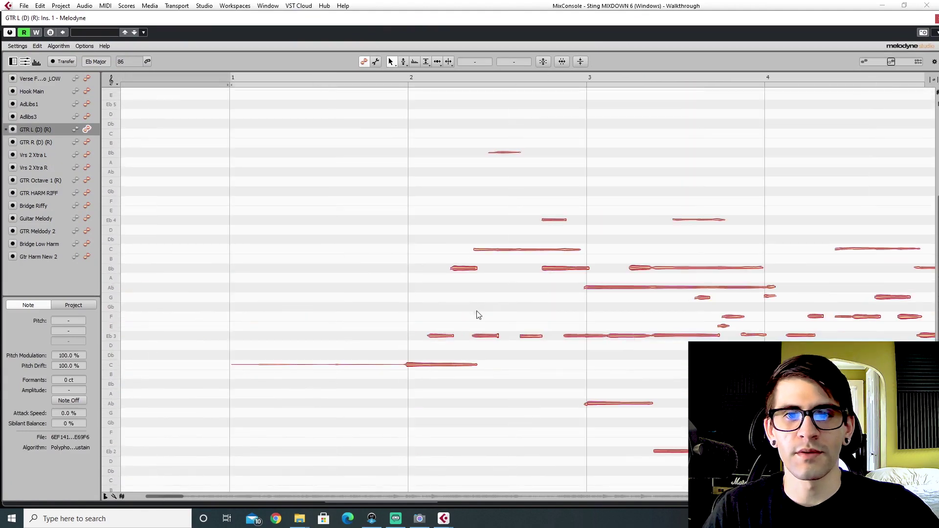
scroll(478, 314, "right", 5)
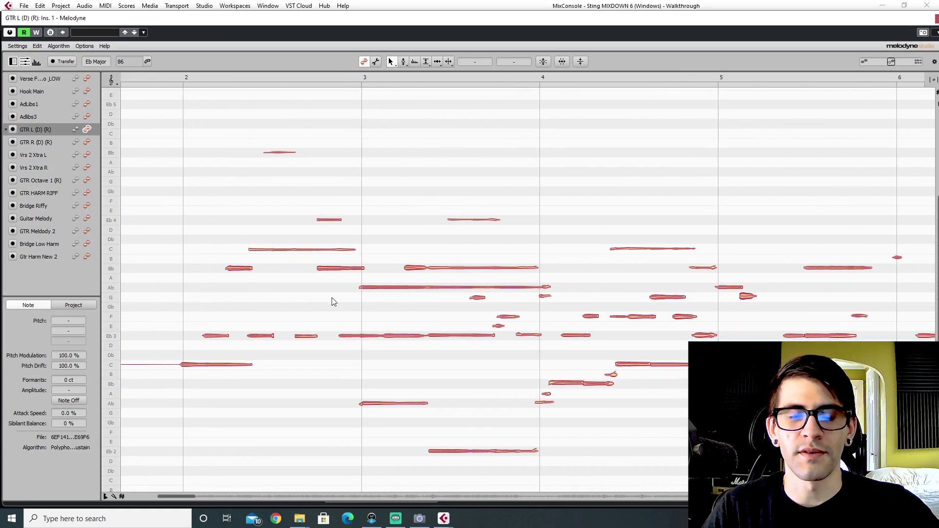
scroll(411, 376, "right", 5)
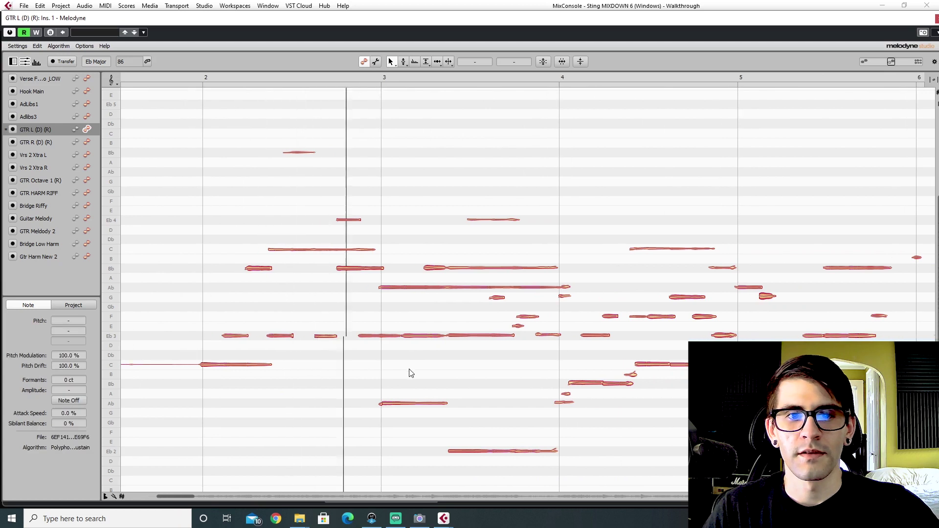
scroll(410, 380, "right", 3)
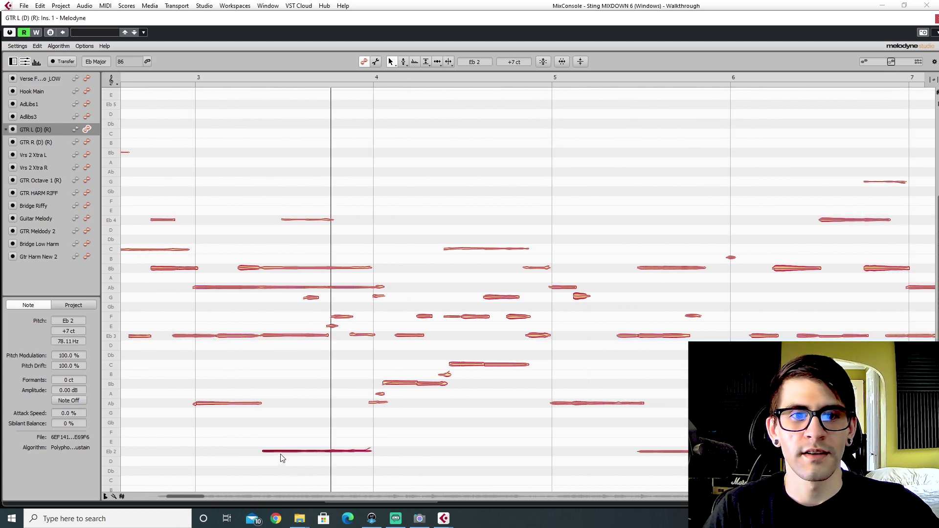
left_click(251, 427)
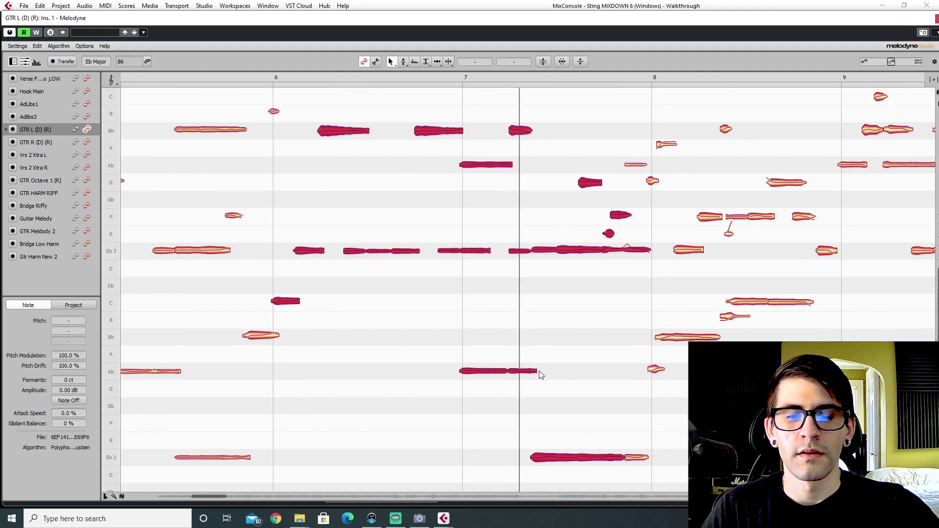
scroll(539, 371, "down", 1)
left_click(531, 421)
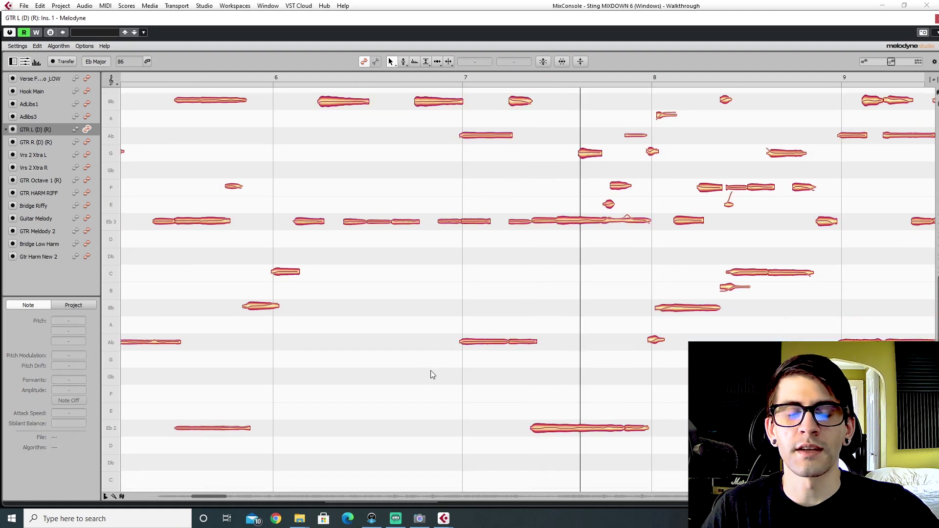
Examine the GTR L notes in bars 6 to 9 and review Melodyne's algorithm choices and default algorithm options.
scroll(486, 360, "down", 3)
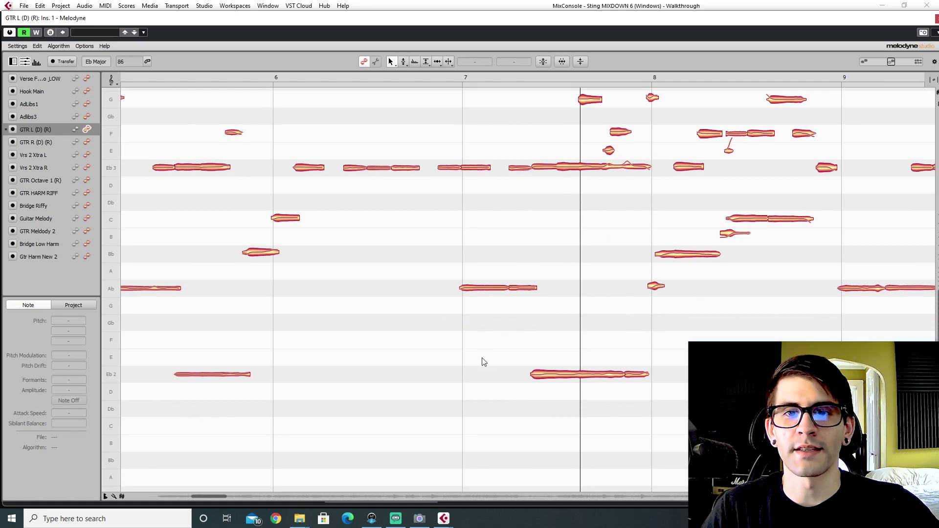
scroll(484, 362, "right", 5)
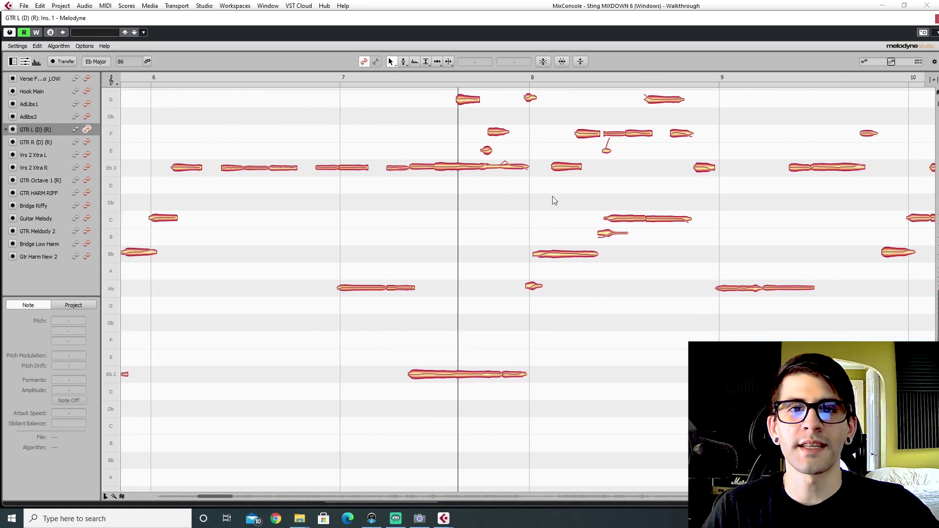
scroll(410, 432, "up", 10)
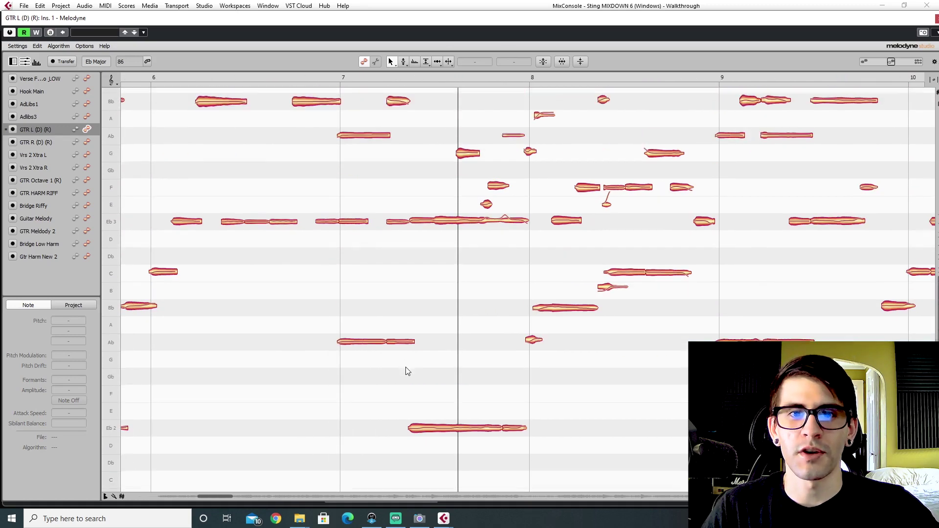
scroll(411, 363, "down", 10)
scroll(388, 357, "up", 3)
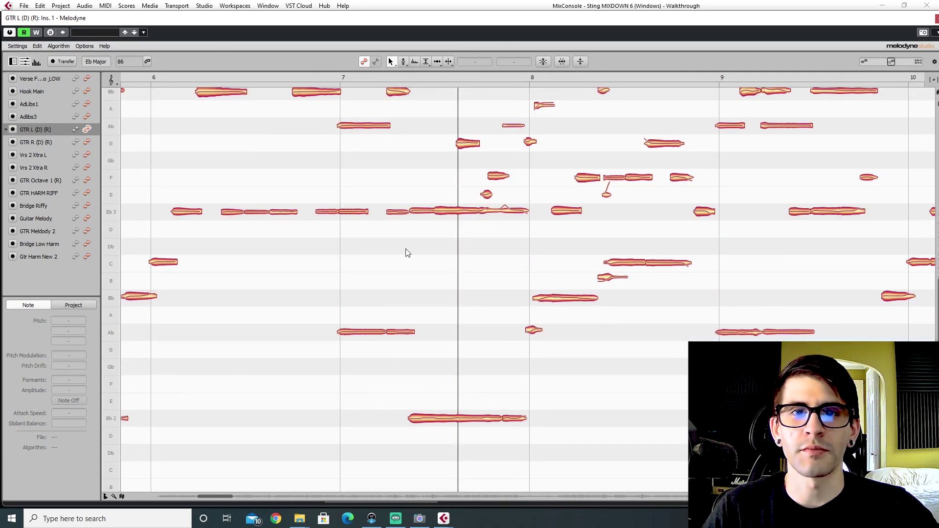
left_click(58, 46)
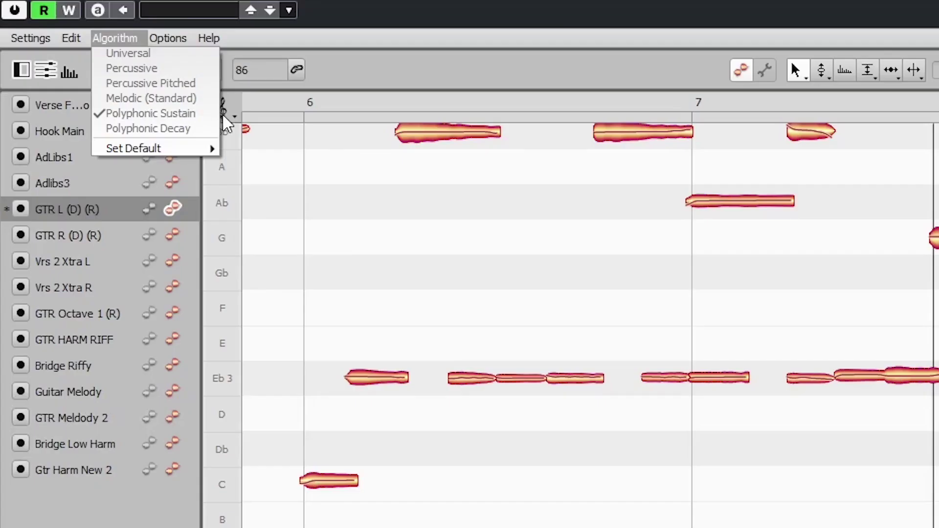
mouse_move(137, 148)
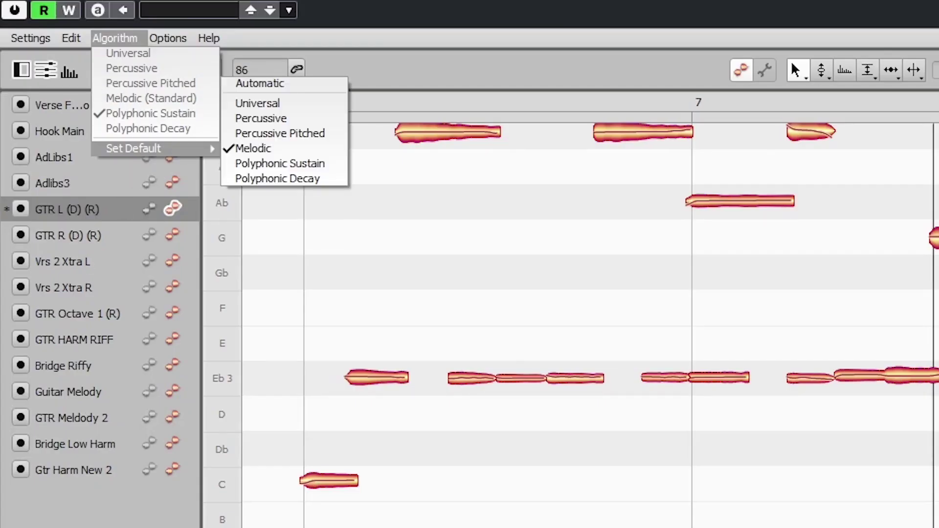
left_click(814, 509)
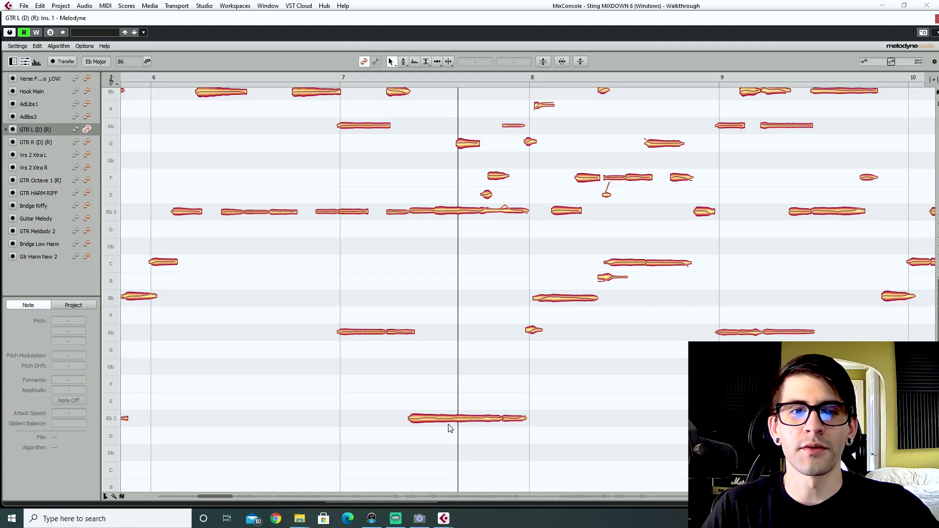
Try raising the long Eb 2 note in bar 7 of GTR L to Gb 2 and play the altered passage.
left_click(450, 418)
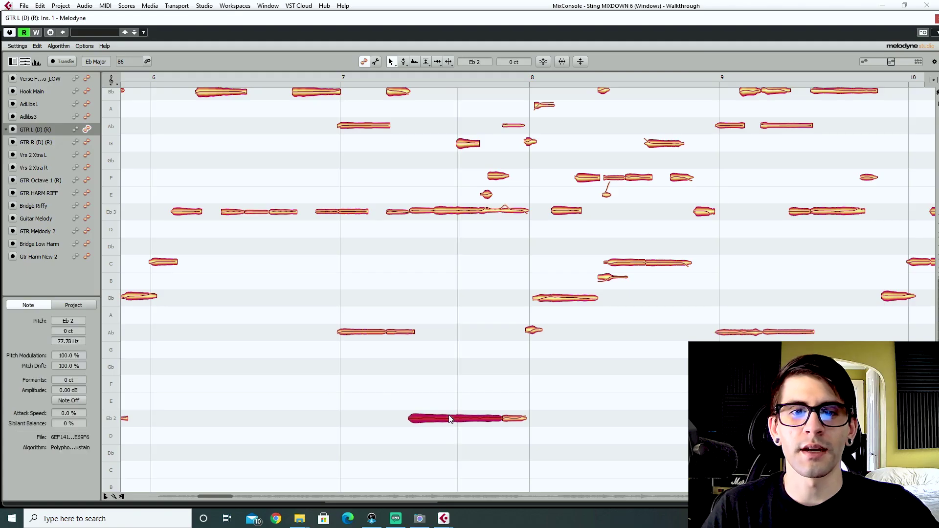
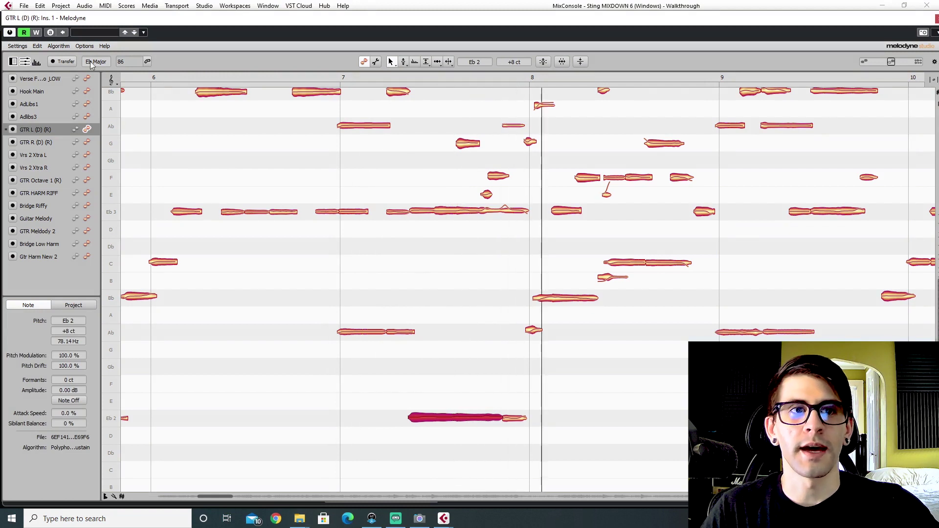
left_click(37, 45)
left_click(442, 415)
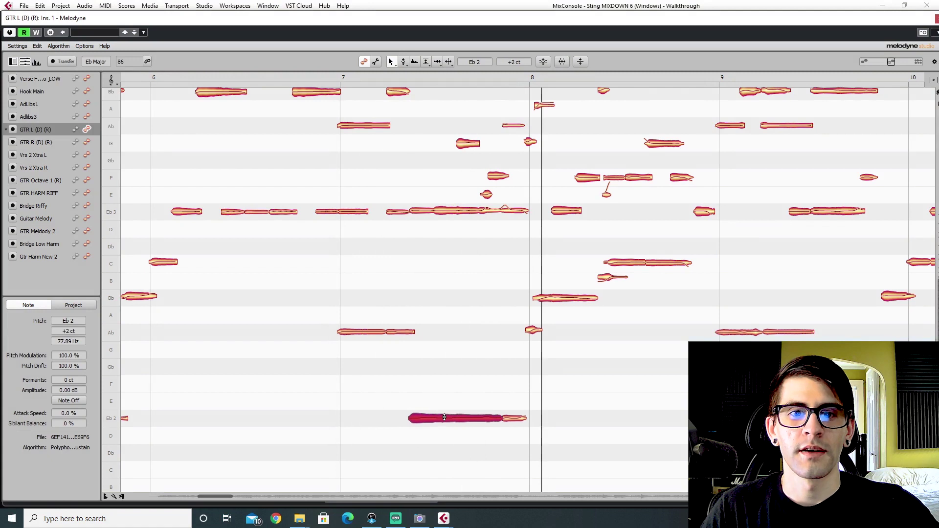
left_click_drag(441, 426, 410, 365)
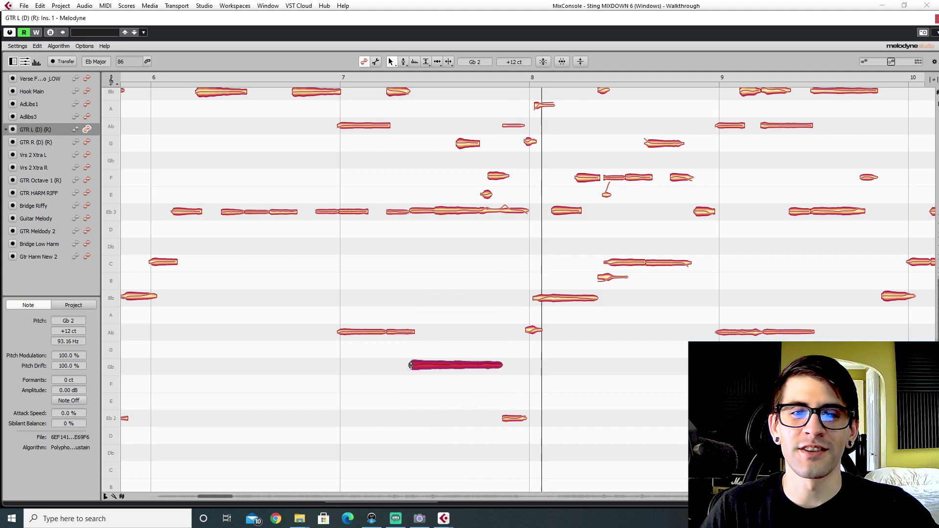
double_click(351, 378)
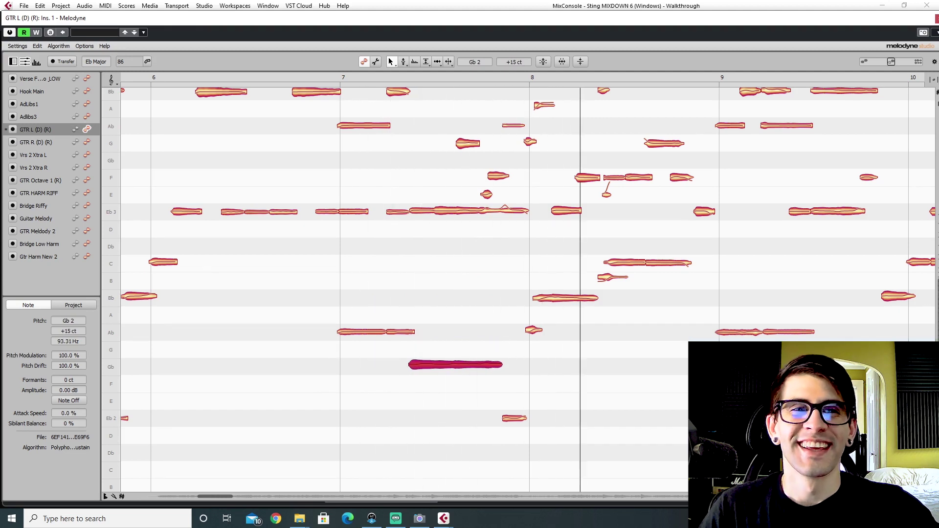
Undo the pitch change to Gb 2 on the long bar 7 note and replay the passage from bar 7.
left_click(37, 45)
left_click(36, 52)
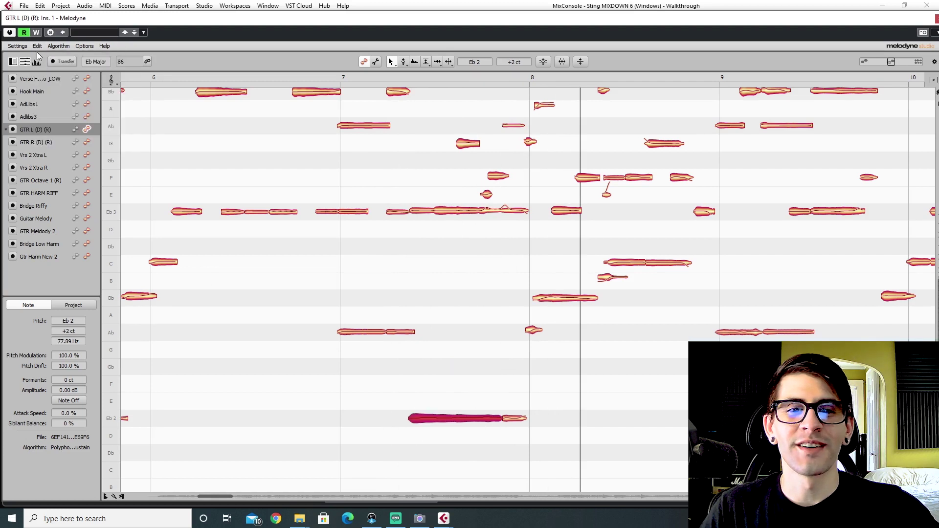
double_click(337, 365)
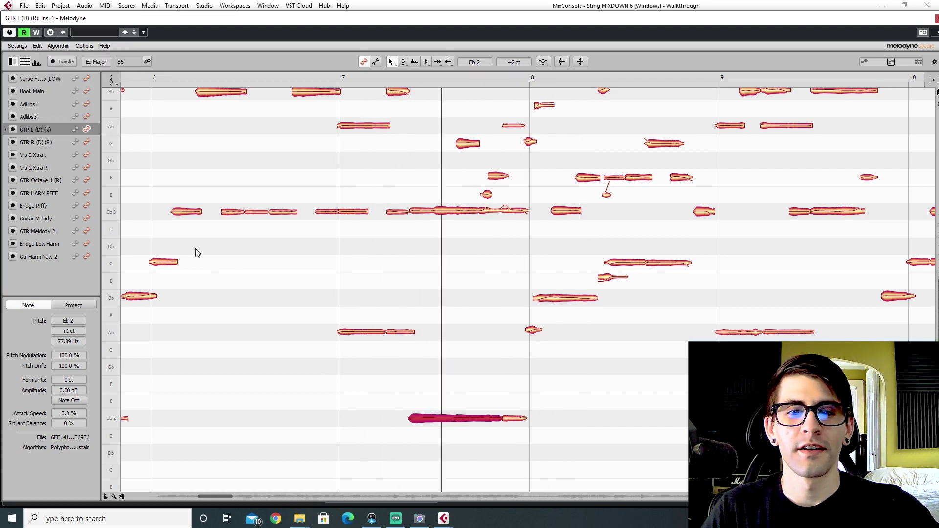
Deselect the note, close the GTR L Melodyne editor, select the GTR R (D) (R) channel and return to the arrangement.
key("Escape")
scroll(528, 289, "up", 3)
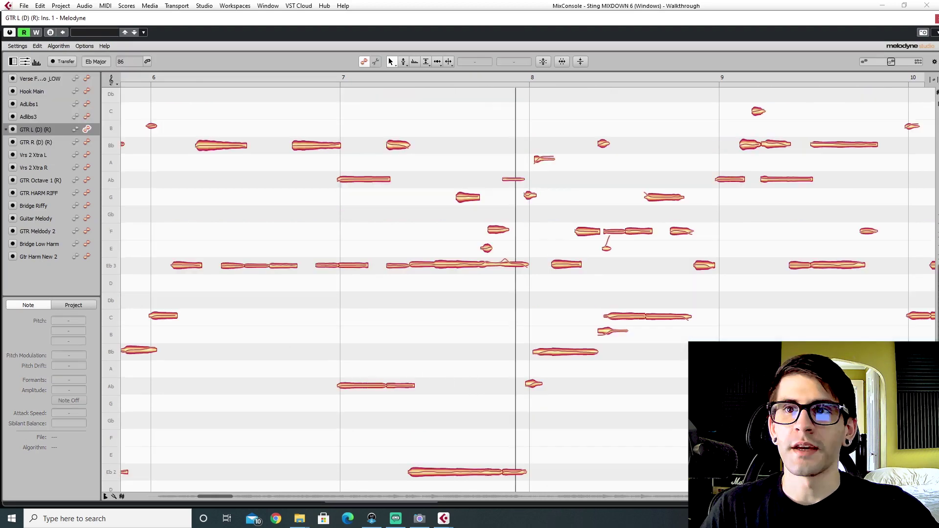
key("Escape")
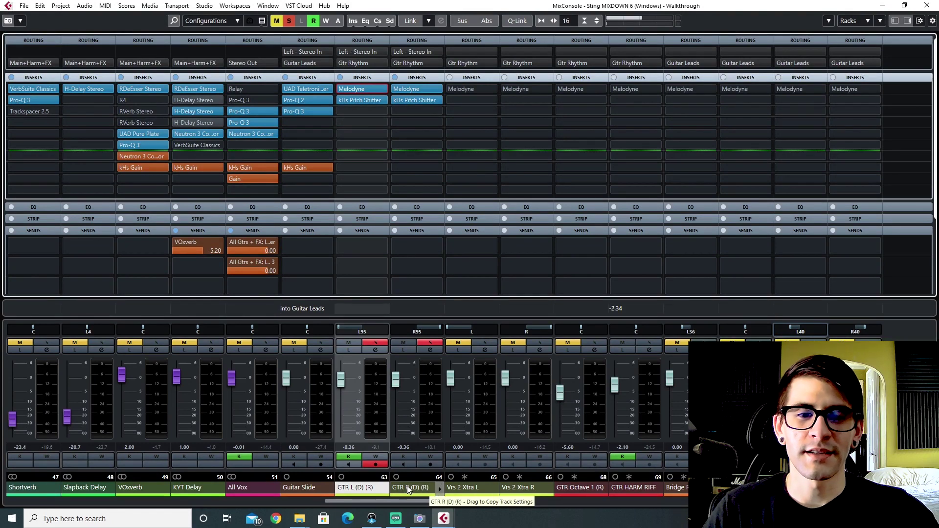
left_click(425, 488)
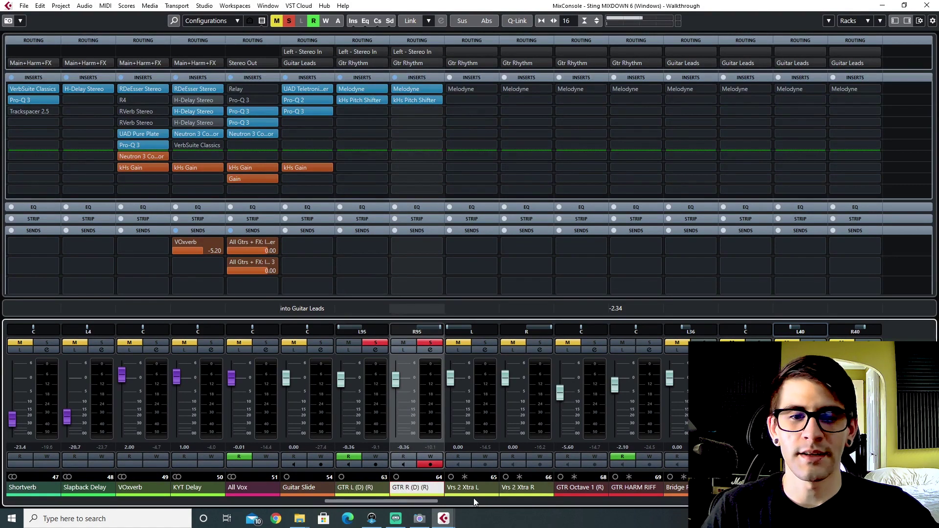
key("F3")
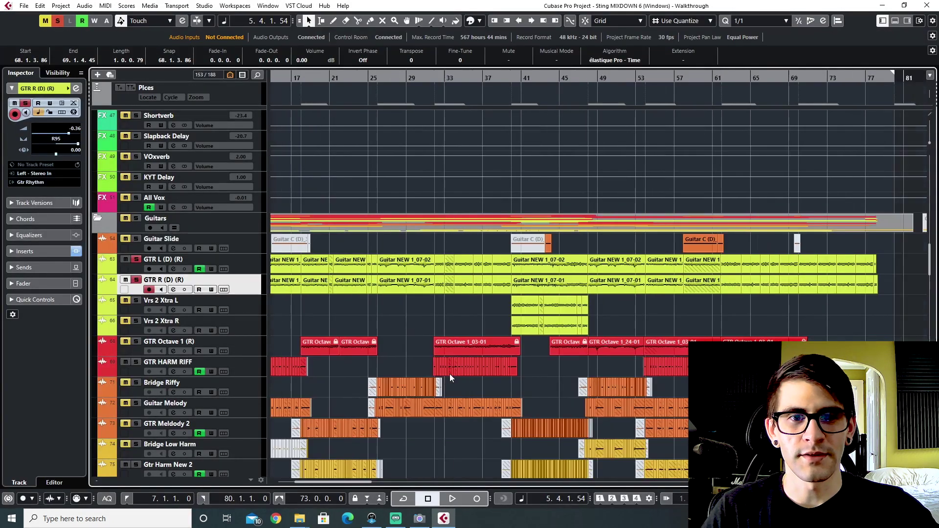
Locate the Verse 2 extra guitars at bar 40 and solo the Vrs 2 Xtra L and Vrs 2 Xtra R tracks.
scroll(450, 372, "down", 3)
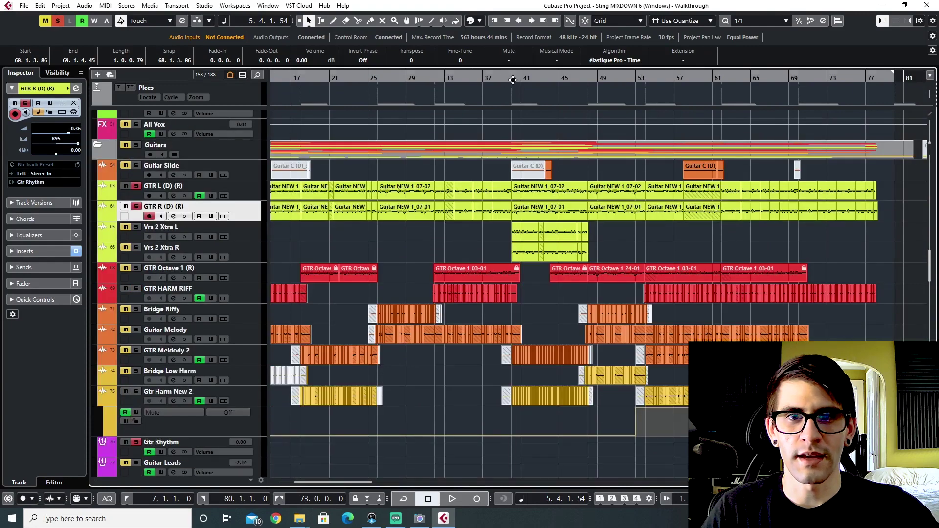
scroll(541, 252, "right", 5)
scroll(391, 259, "up", 2)
left_click(336, 247)
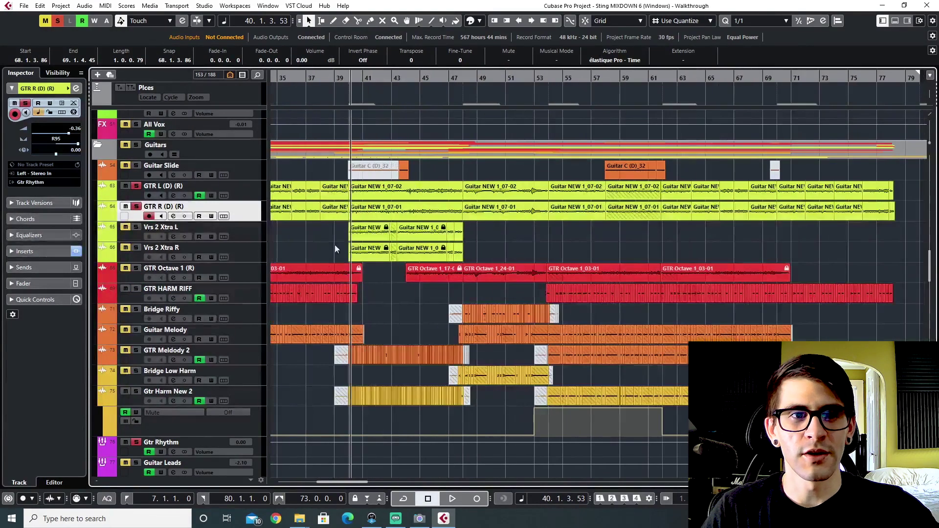
scroll(480, 280, "left", 5)
scroll(464, 279, "down", 3)
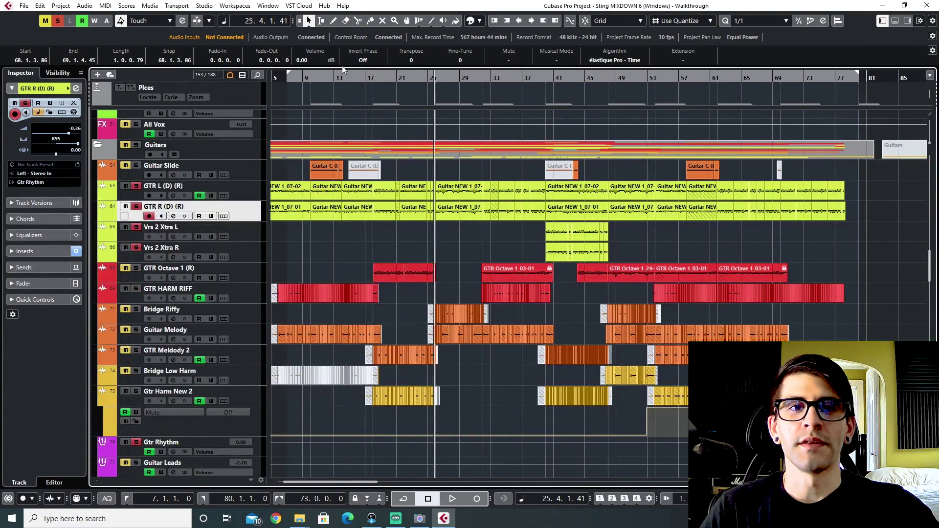
Play the arrangement from bar 17 and take Vrs 2 Xtra L out of solo.
left_click_drag(366, 75, 367, 79)
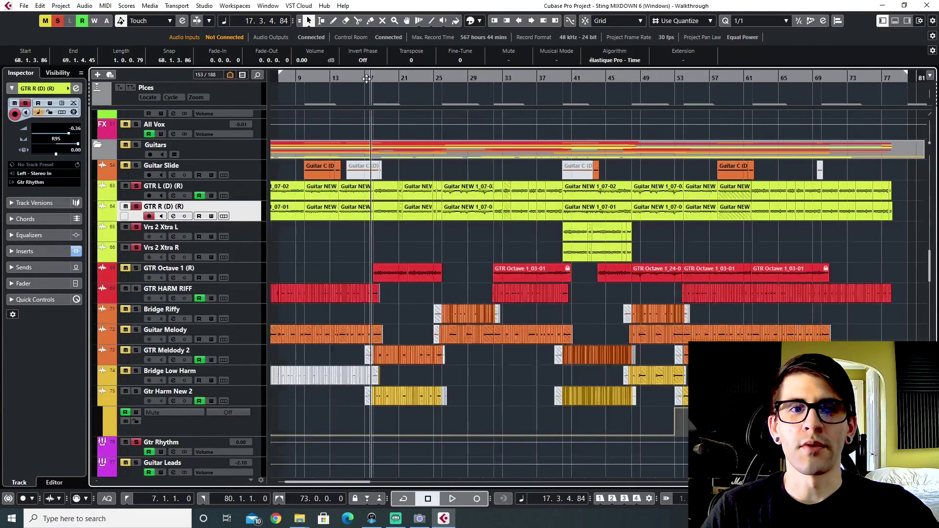
left_click(135, 237)
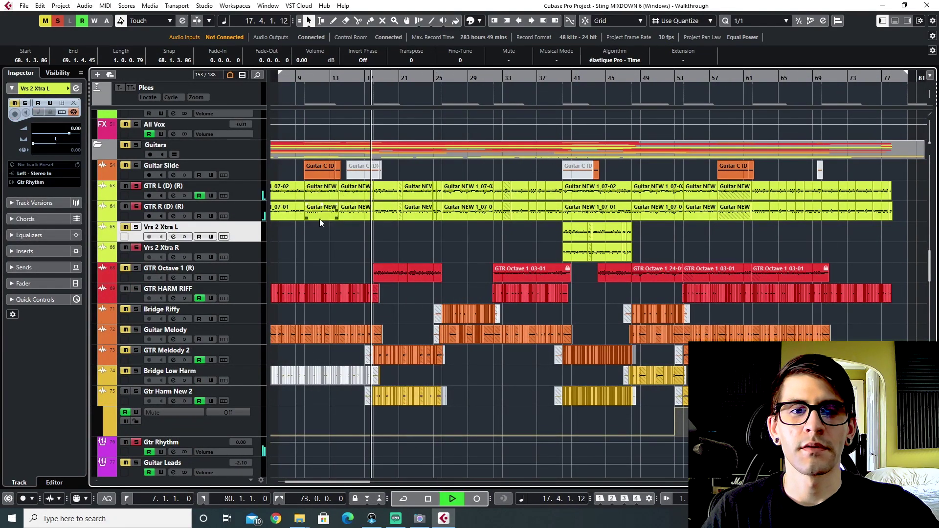
scroll(399, 230, "up", 2)
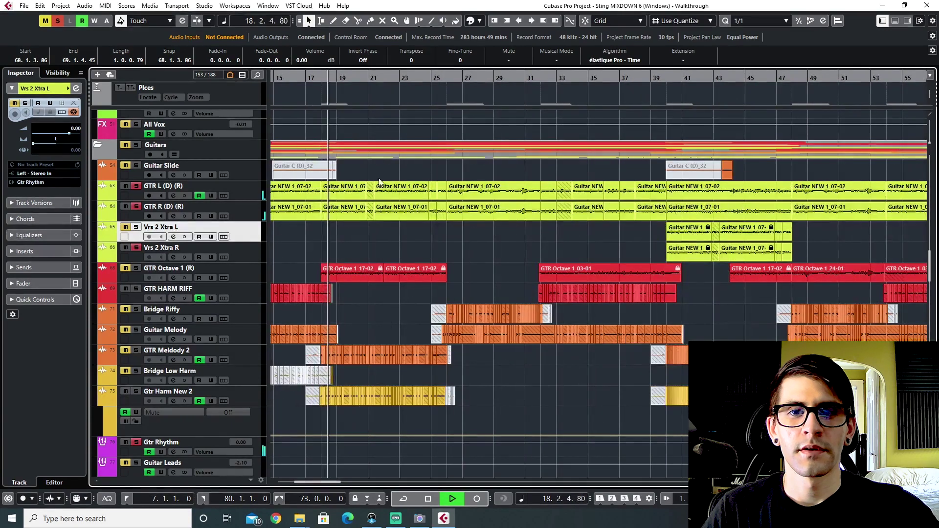
Solo GTR Octave 1 (R) and audition it first without and again with GTR L (D) (R) and GTR R (D) (R).
left_click(141, 269)
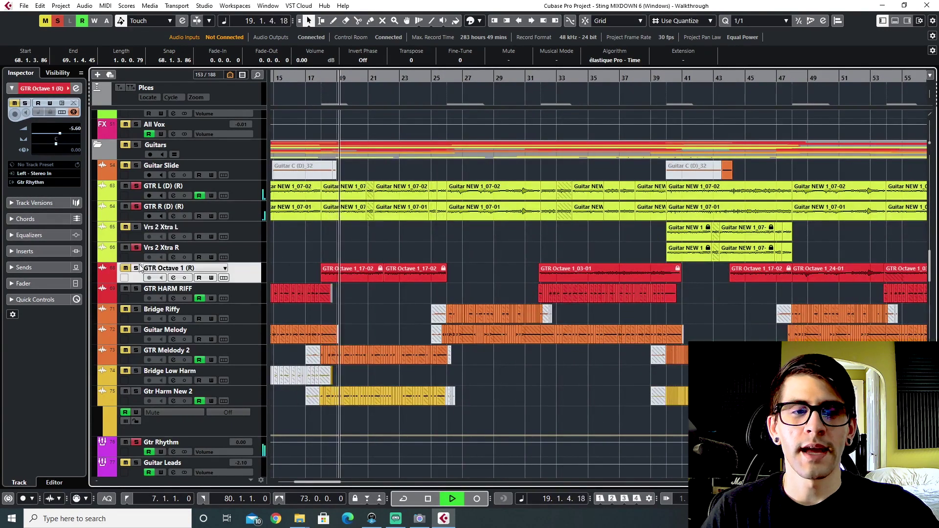
left_click(137, 268)
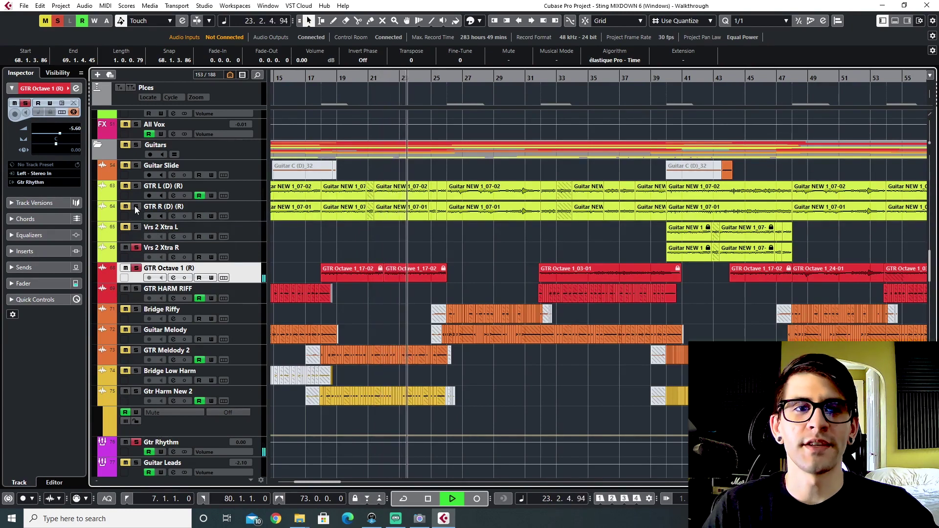
left_click(136, 187)
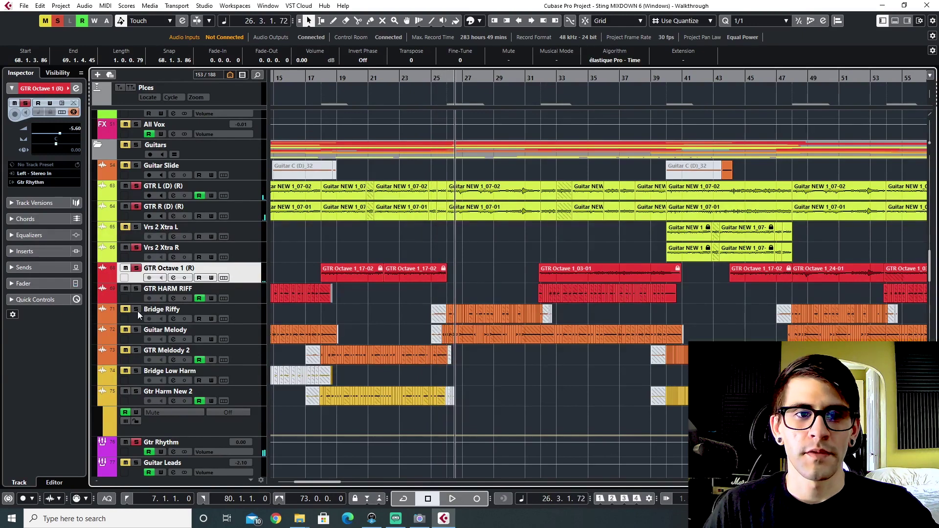
Solo Bridge Riffy and play it from bar 26 with GTR Octave 1 (R), GTR R and GTR L unsoloed.
left_click(450, 78)
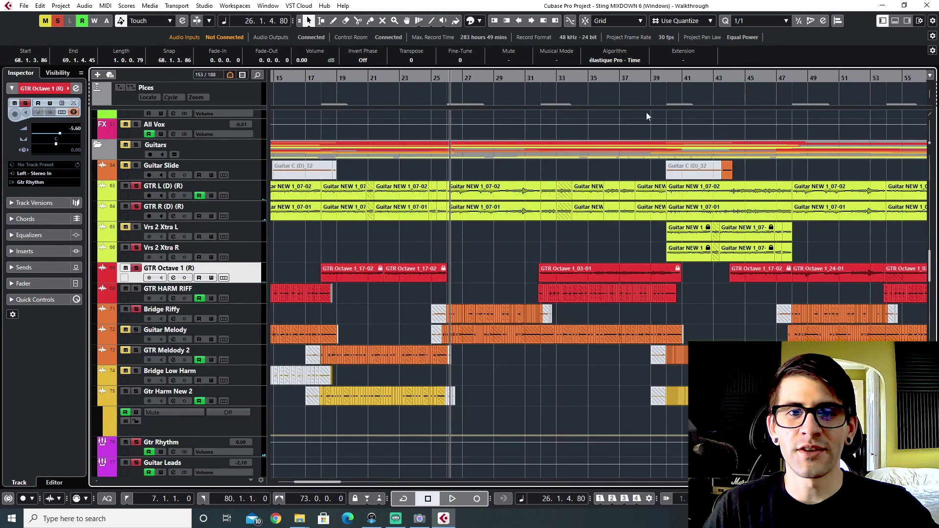
left_click(136, 268)
left_click(136, 208)
left_click(136, 186)
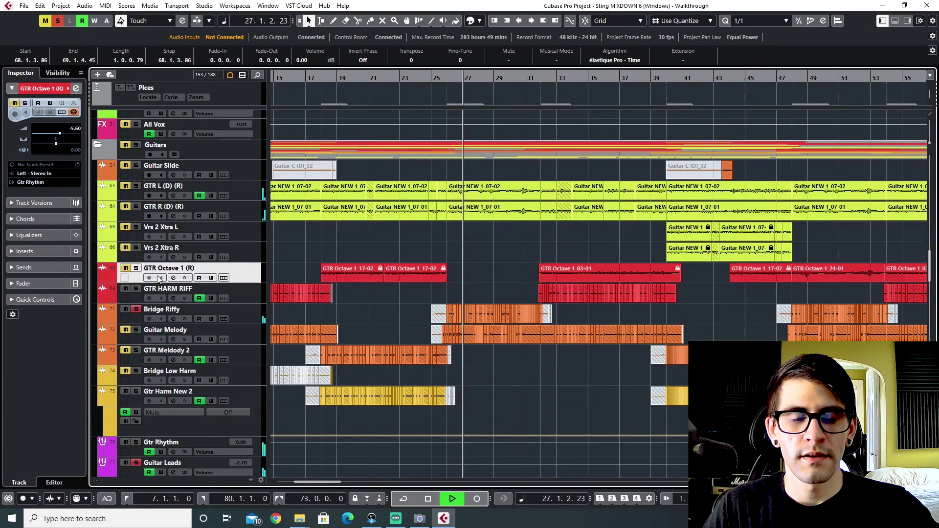
scroll(533, 344, "up", 3)
scroll(533, 343, "down", 2)
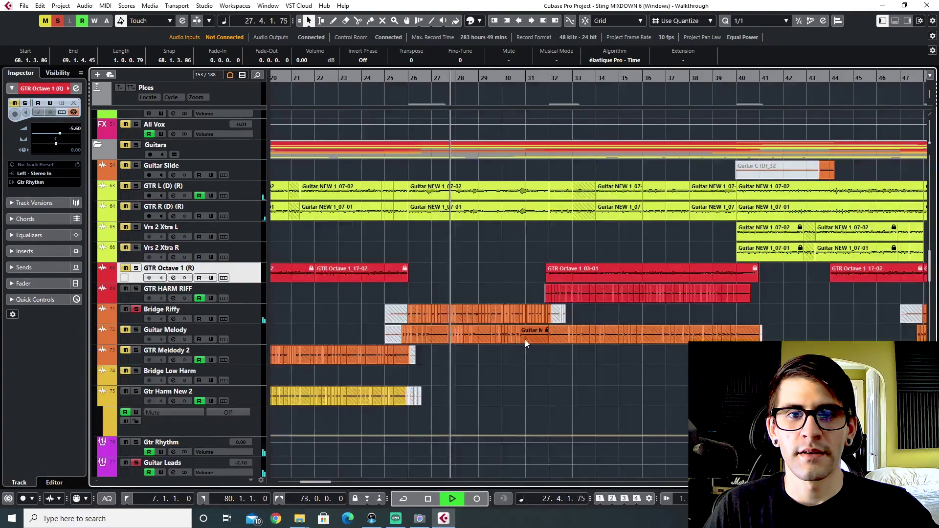
Solo GTR R (D) (R) and GTR L (D) (R) again alongside Bridge Riffy, listen, and stop playback.
left_click(137, 207)
left_click(136, 185)
scroll(378, 319, "right", 3)
key("space")
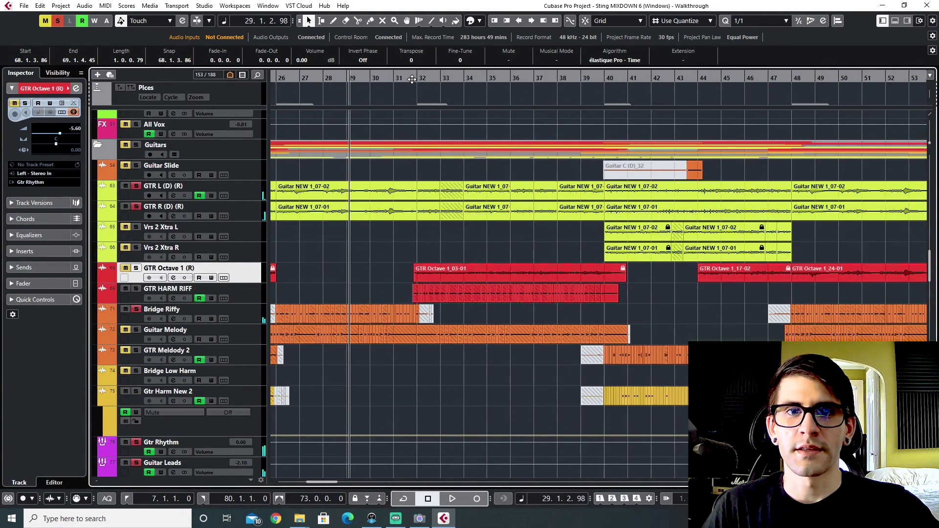
Add GTR Octave 1 (R) to the solo and play from bar 40 with Vrs 2 Xtra L and Vrs 2 Xtra R soloed too.
left_click(419, 79)
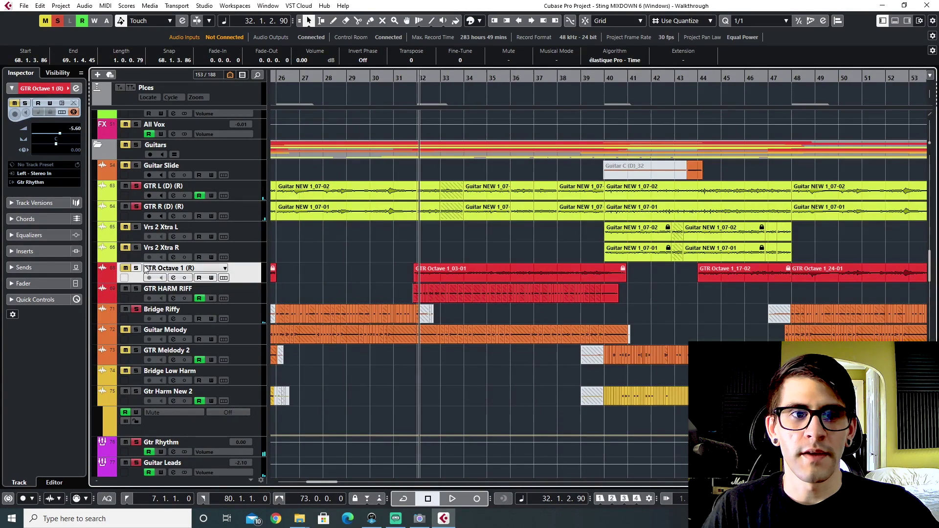
scroll(526, 334, "down", 1)
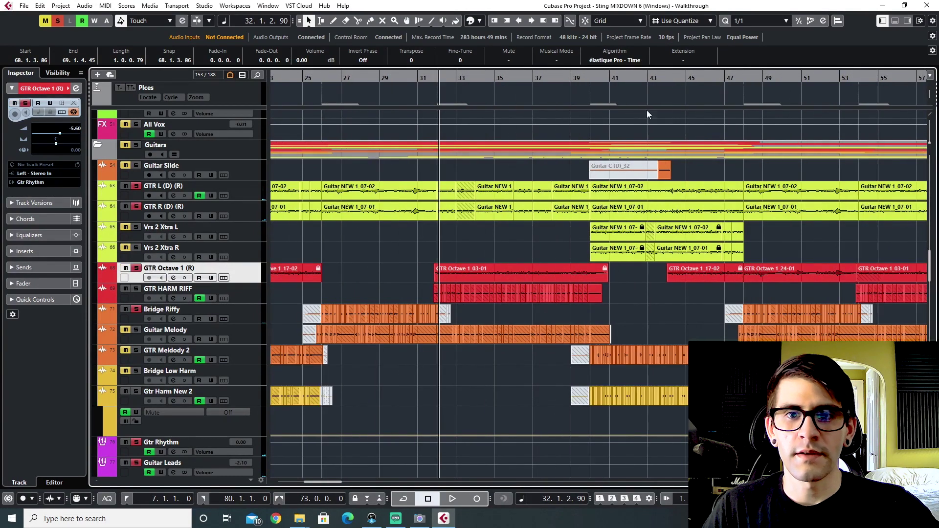
left_click(593, 76)
key("space")
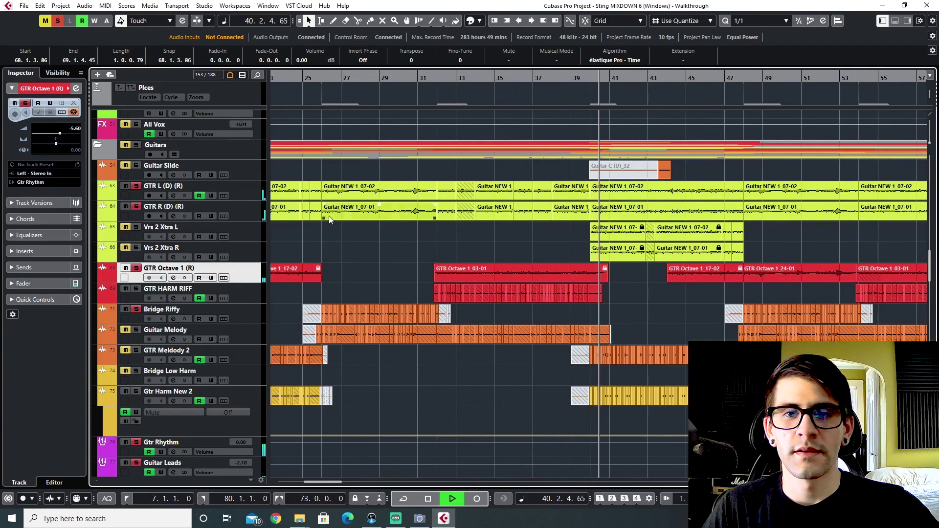
scroll(706, 284, "up", 4)
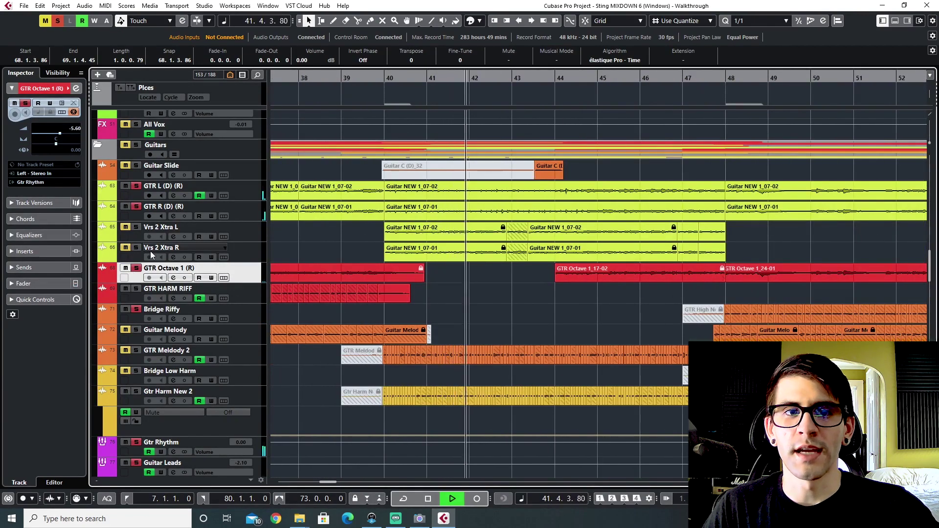
scroll(446, 246, "down", 2)
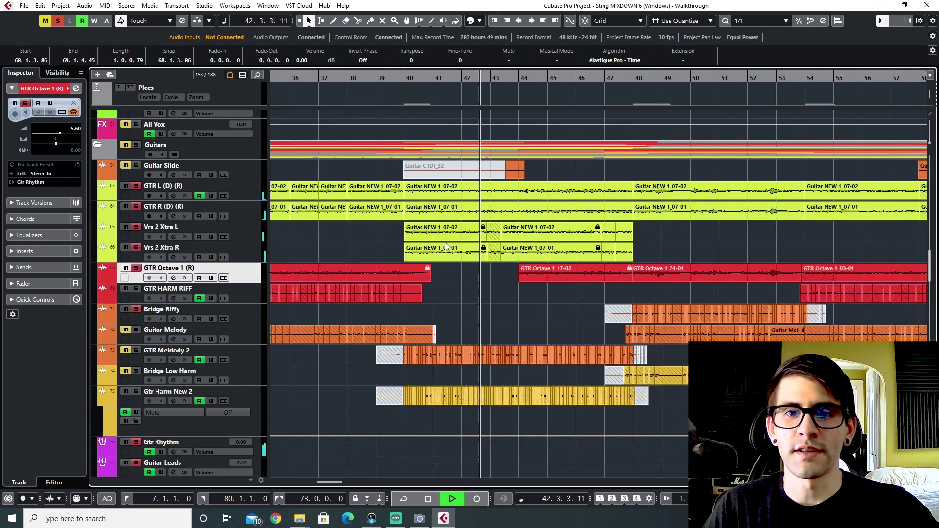
scroll(444, 249, "down", 3)
scroll(440, 259, "down", 3)
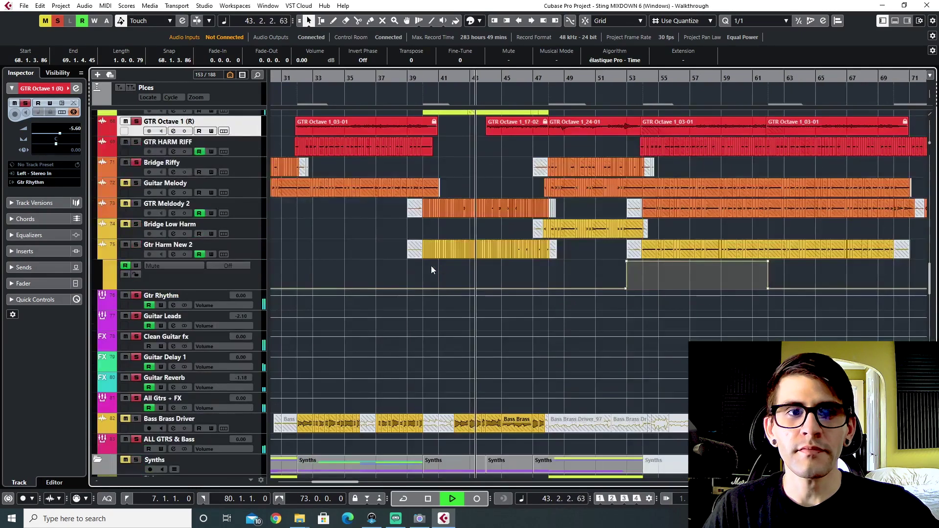
key("space")
Reveal the section markers above the arrangement and locate the starts of Prechorus 1 at bar 26 and Chorus 1 at bar 32.
scroll(543, 262, "left", 5)
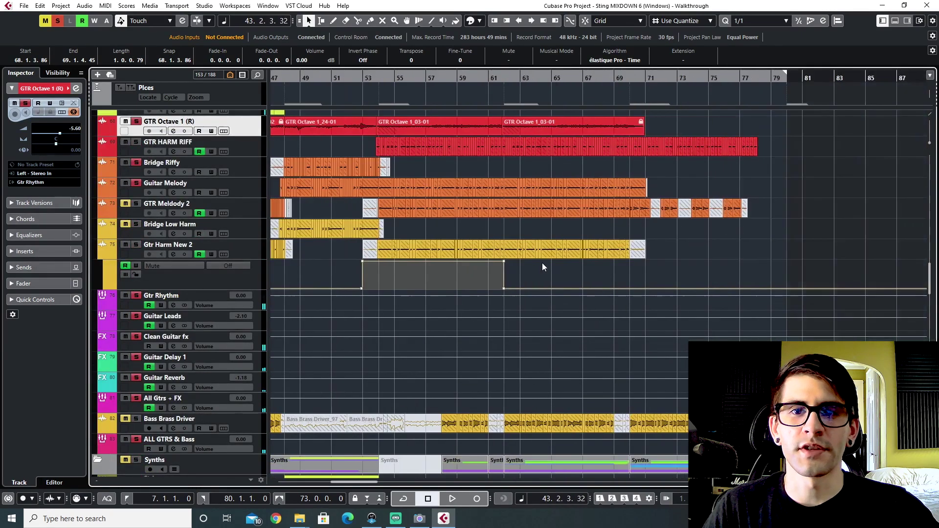
scroll(543, 262, "left", 2)
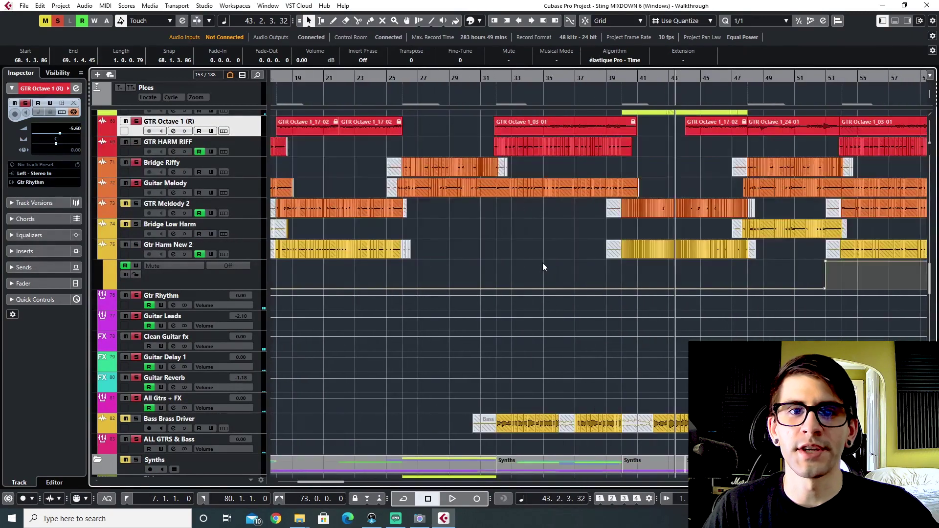
left_click(408, 74)
scroll(459, 286, "up", 6)
scroll(434, 182, "down", 6)
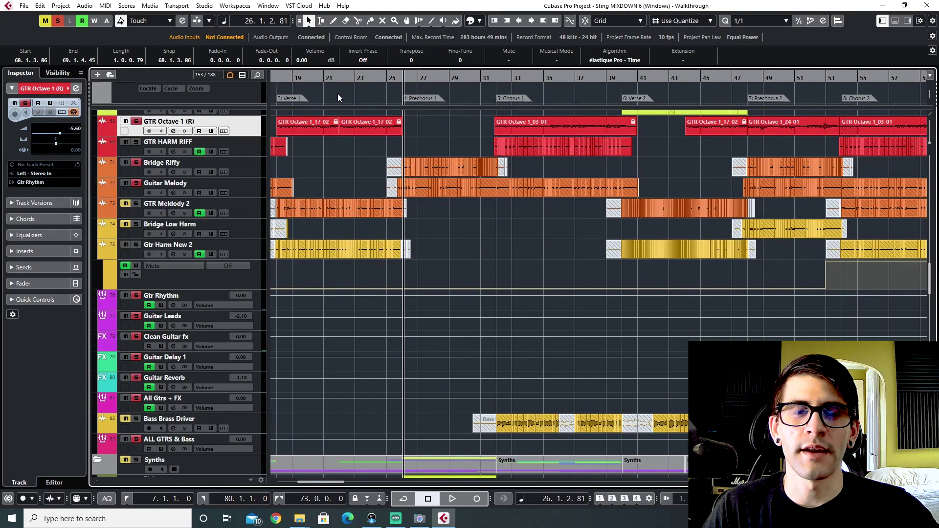
left_click(496, 78)
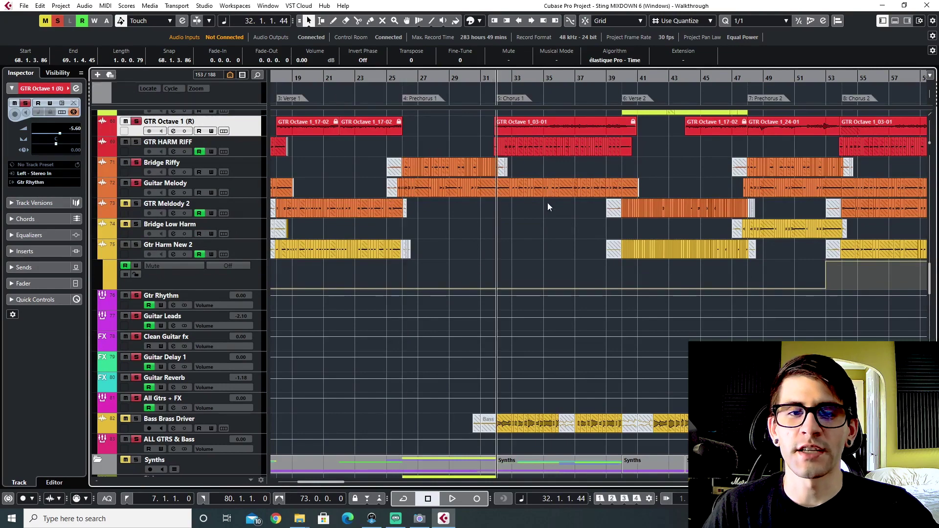
Play from the Verse 1 marker with GTR Meldody 2 soloed and select that track.
scroll(491, 222, "left", 6)
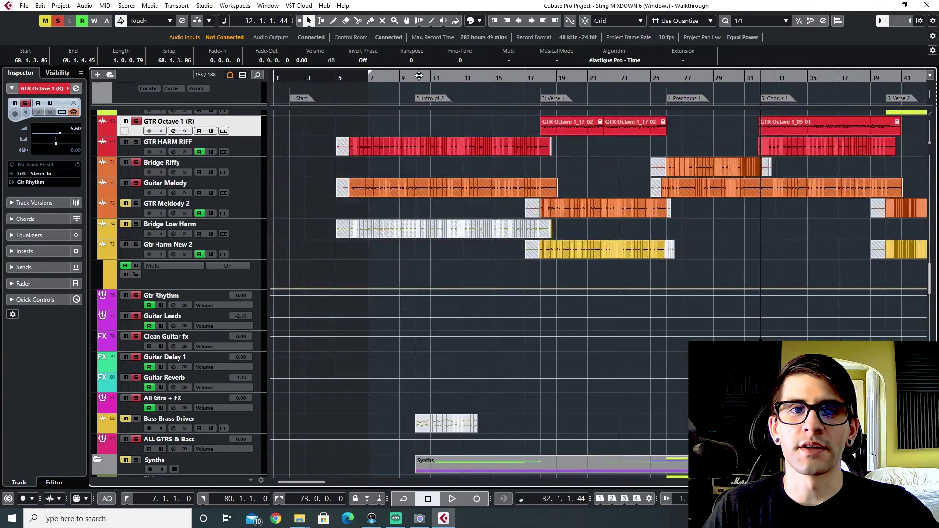
key("KP_3")
key("space")
scroll(549, 240, "right", 3)
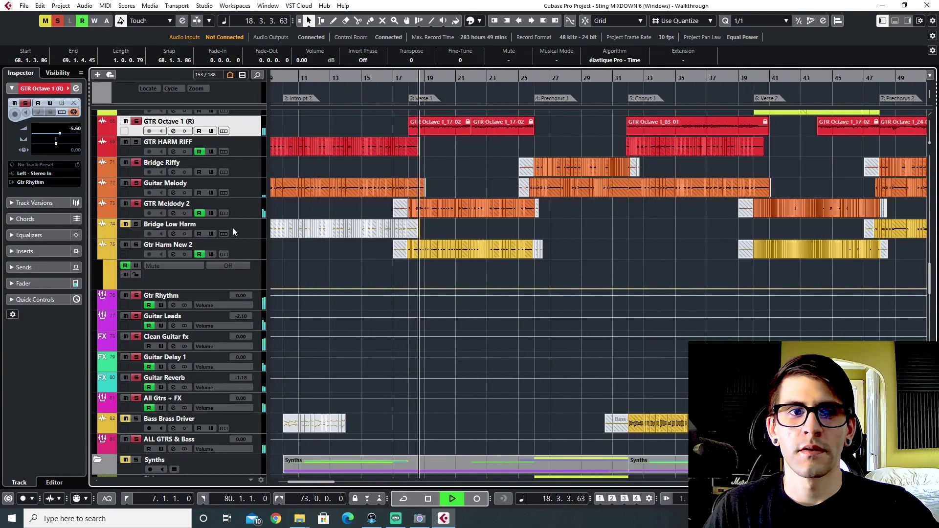
left_click(250, 208)
Unsolo GTR L (D) (R), GTR R (D) (R) and GTR Octave 1 (R), listen to the remaining guitar melodies, and stop playback.
scroll(177, 166, "up", 3)
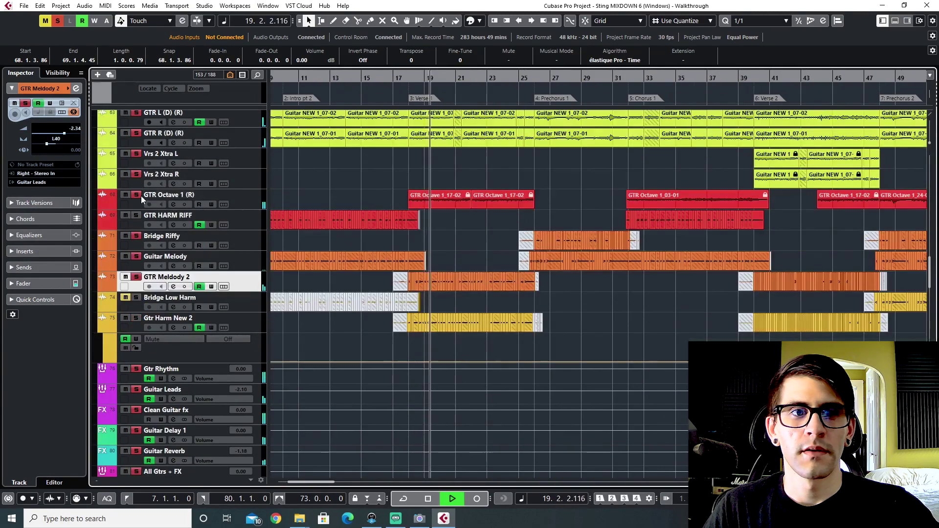
scroll(141, 196, "up", 3)
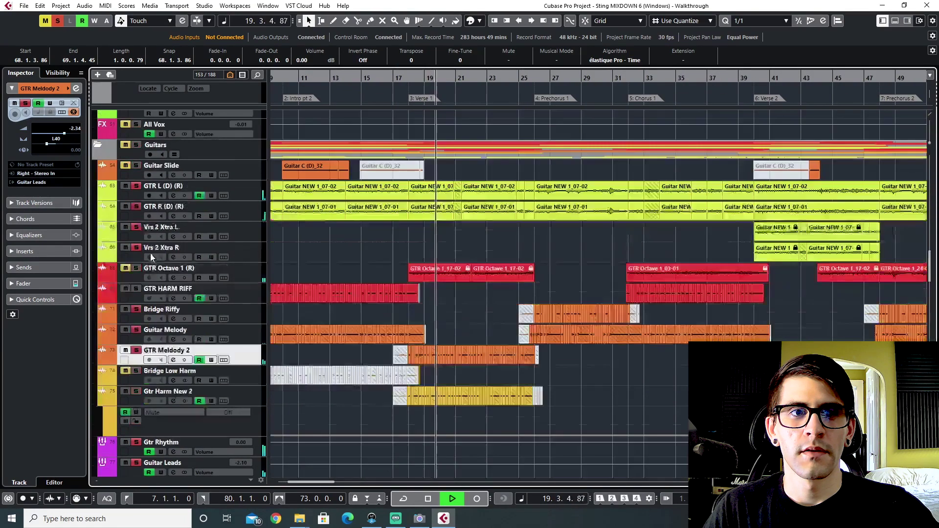
left_click(137, 186)
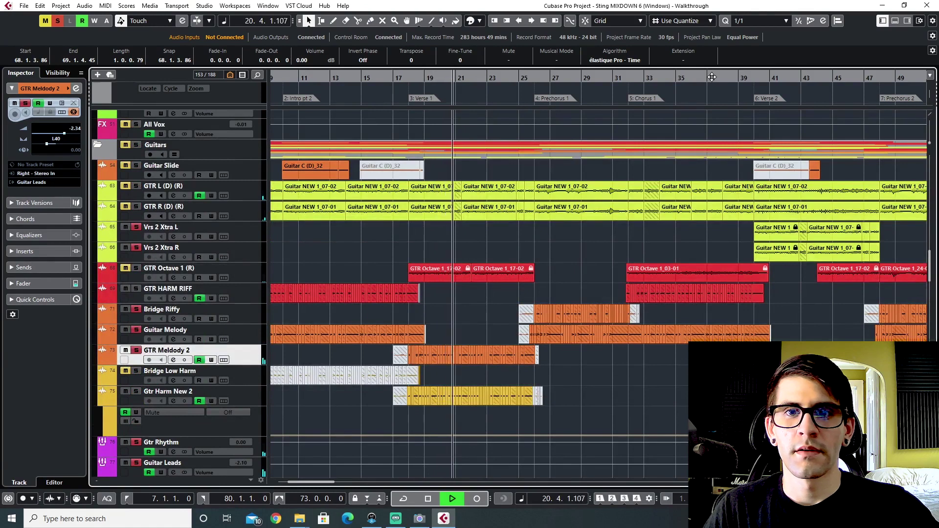
key("space")
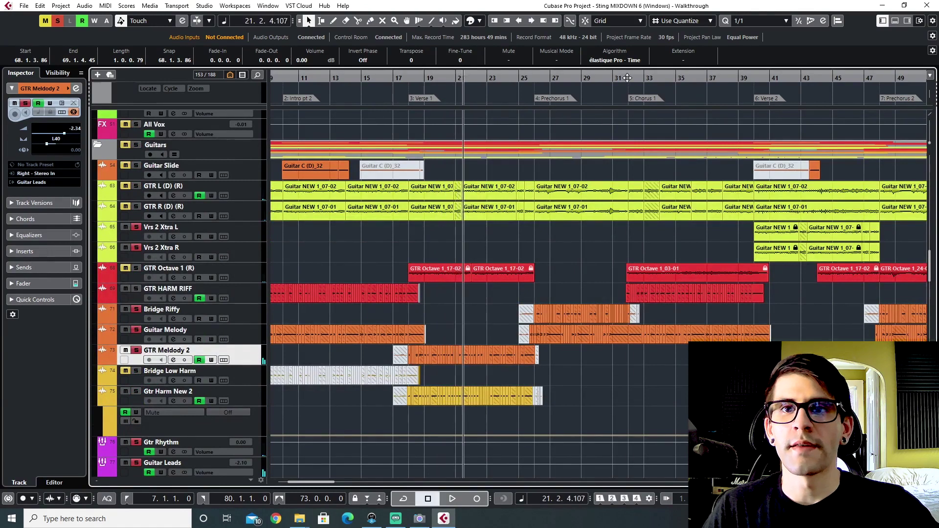
Play the soloed guitar melody tracks from the start of Chorus 1 up to Verse 2.
left_click(627, 78)
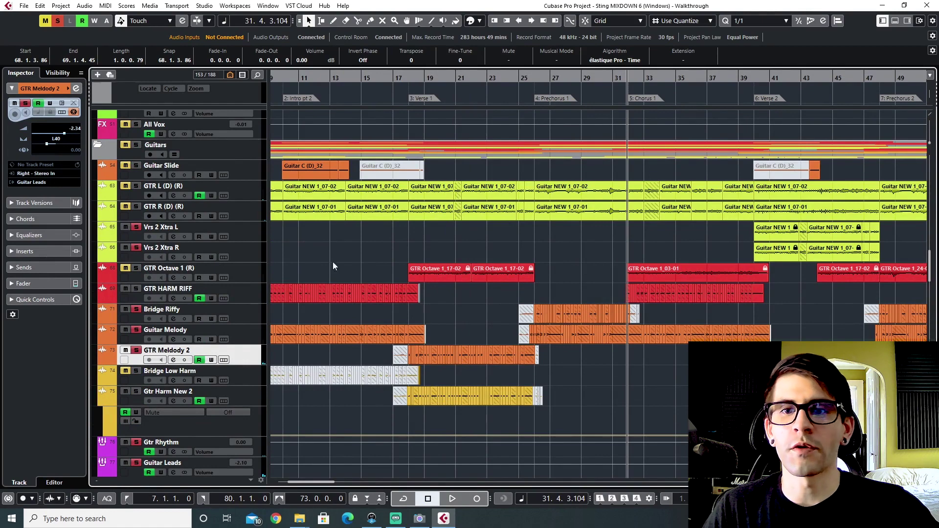
scroll(524, 334, "up", 5)
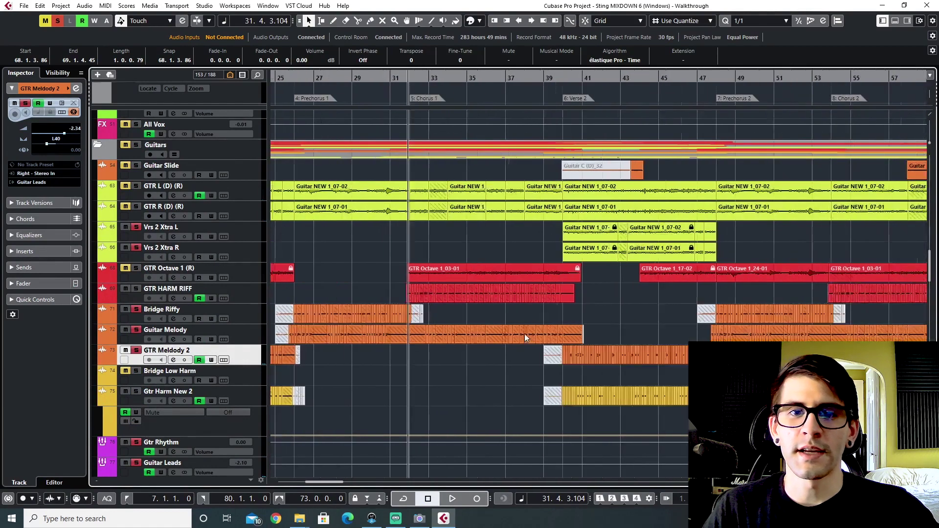
key("space")
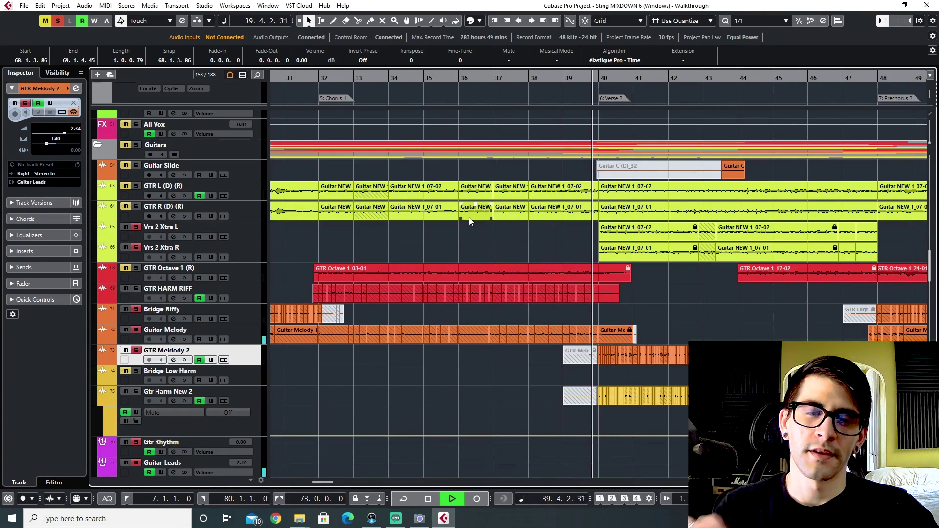
key("space")
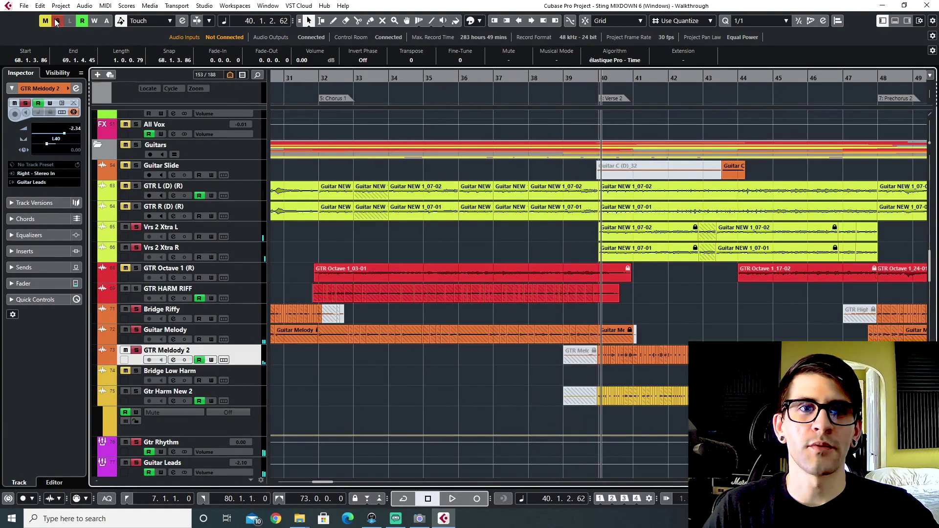
Clear all solos and play the full mix from just before Chorus 1.
left_click(315, 80)
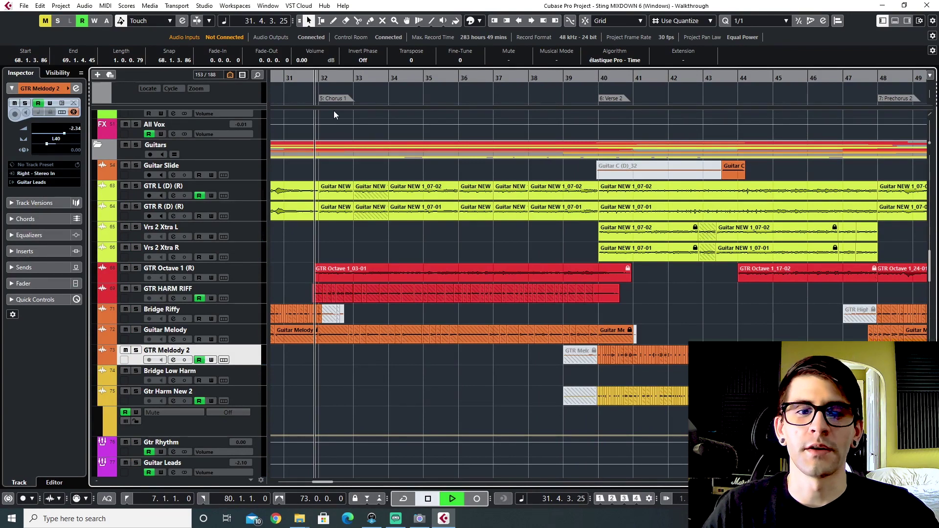
key("space")
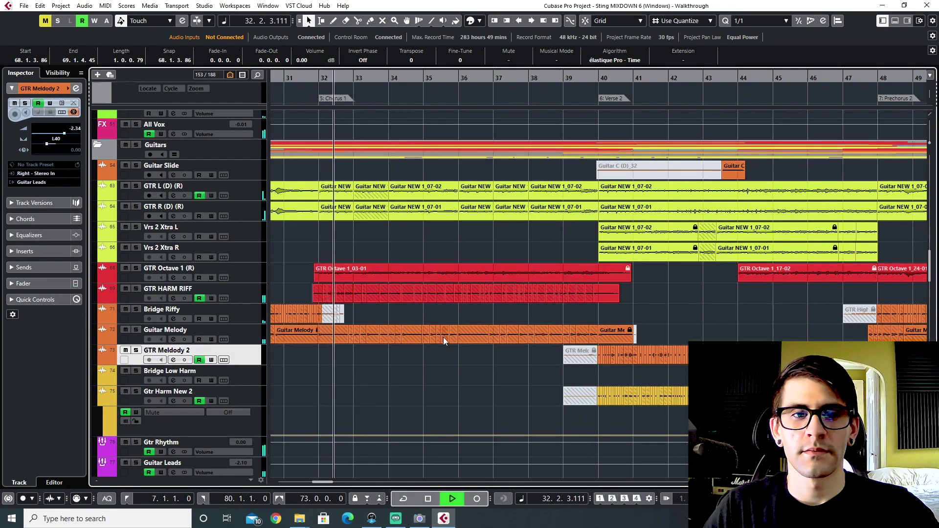
Jump to the Chorus 2 marker, stop playback, and play the full mix from there.
key("g")
key("g")
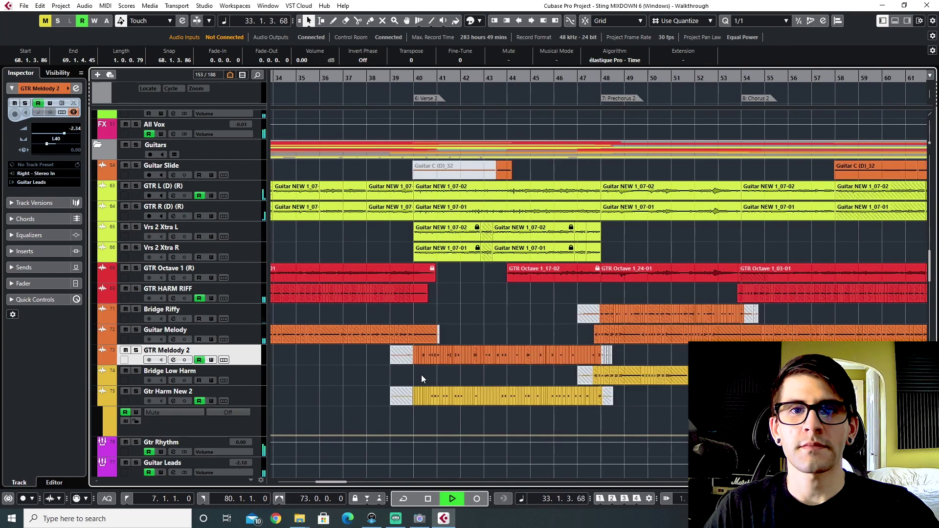
key("KP_8")
key("space")
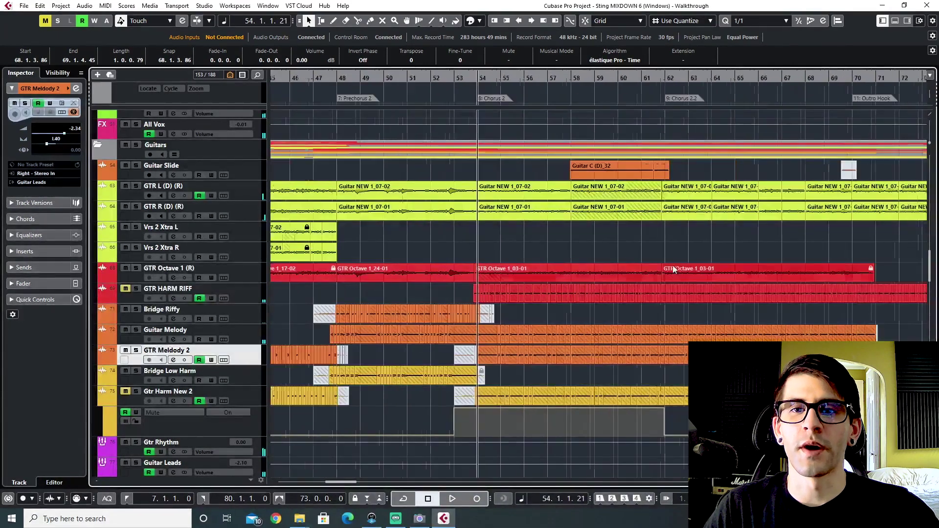
scroll(660, 281, "right", 3)
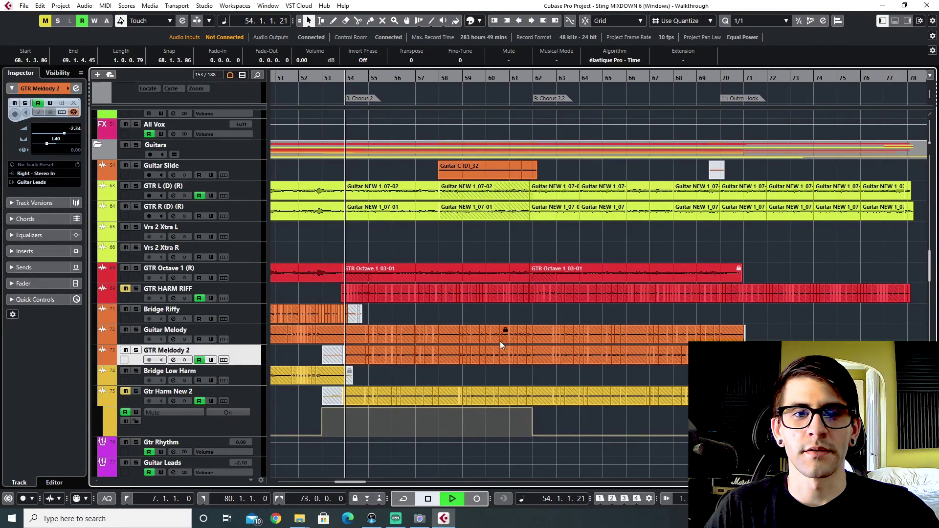
key("space")
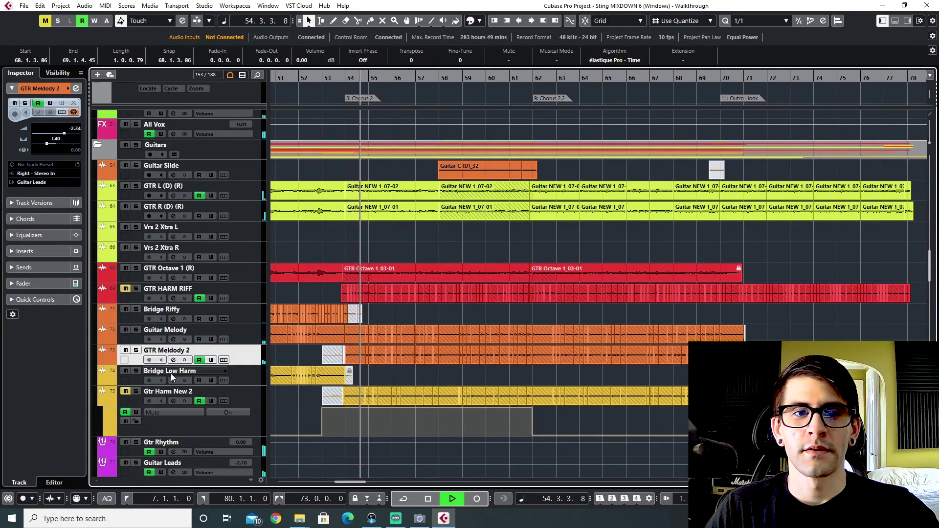
Solo GTR Meldody 2 and Guitar Melody, listen to them in Chorus 2, and stop playback.
left_click(136, 350)
left_click(136, 329)
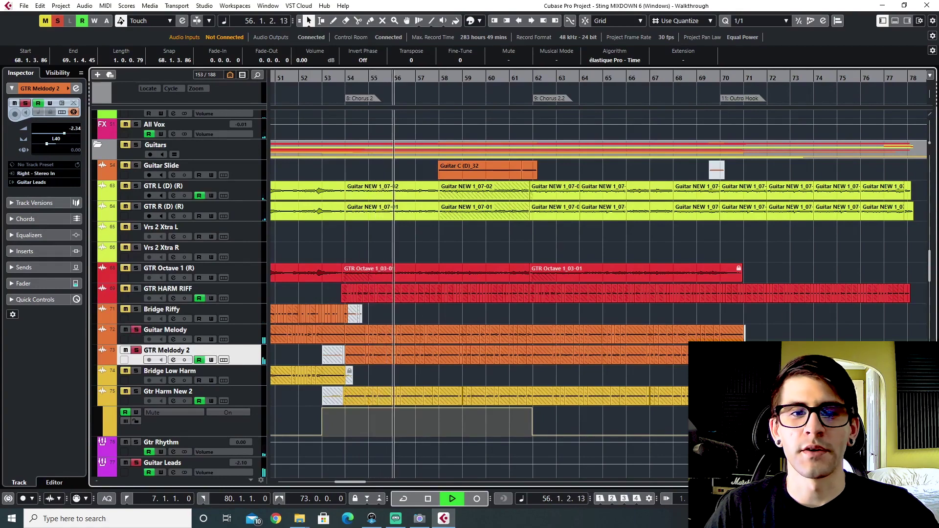
scroll(422, 373, "down", 3)
scroll(422, 371, "up", 3)
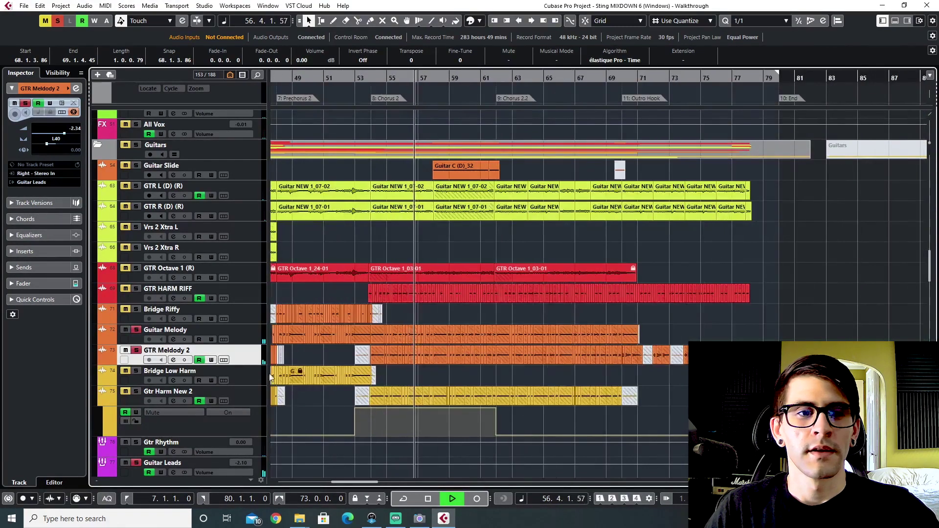
key("space")
Solo Bridge Low Harm and Bridge Riffy with the two melody tracks and play from the start of Prechorus 2.
left_click(408, 81)
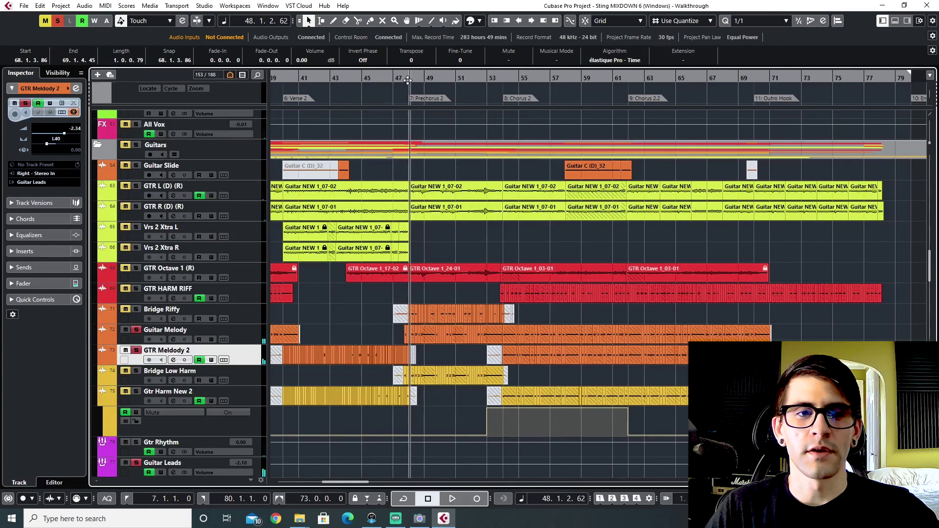
left_click(135, 371)
left_click(137, 310)
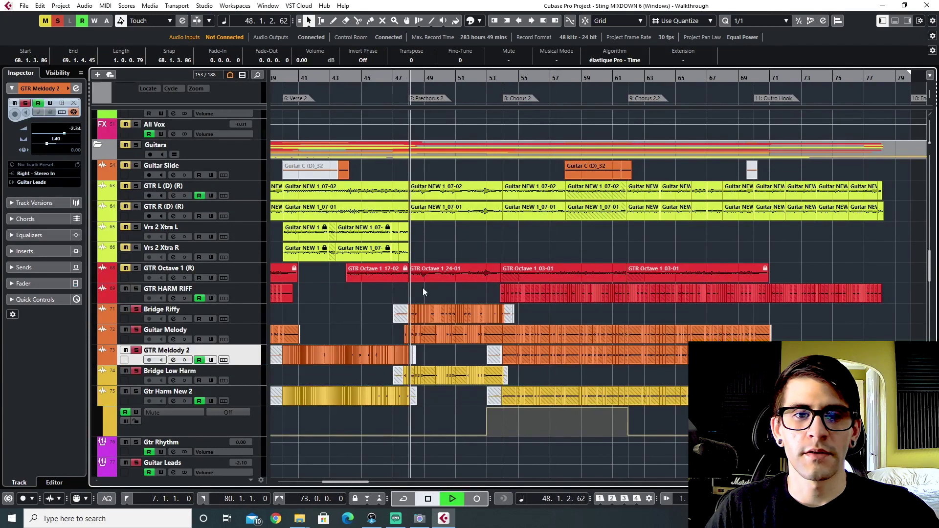
key("space")
scroll(324, 396, "down", 5)
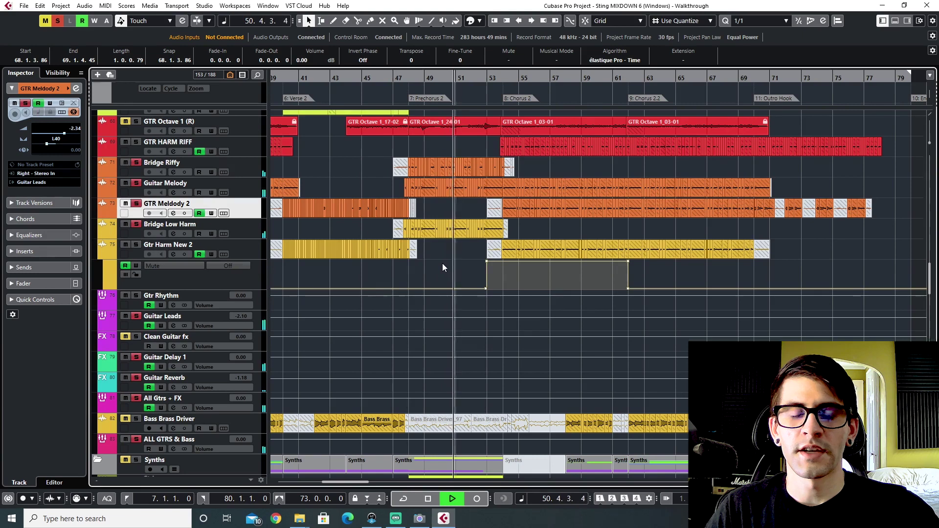
key("space")
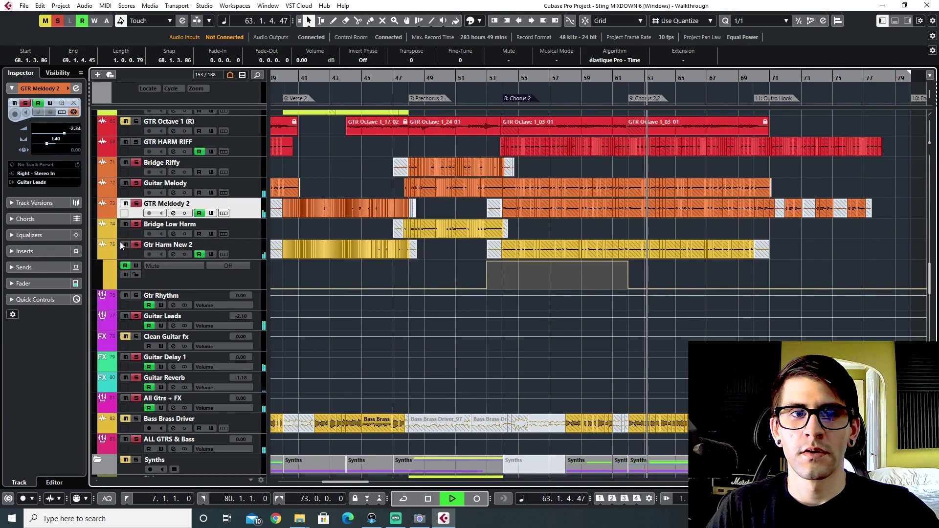
Unsolo the other guitar melodies, listen to Gtr Harm New 2 alone in Chorus 2.2, and stop playback.
left_click(140, 187)
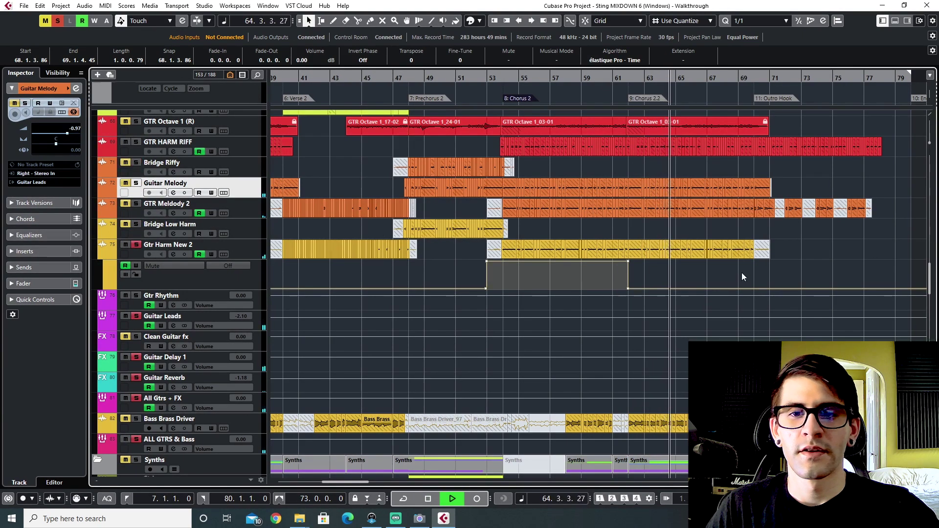
scroll(741, 272, "up", 2, "ctrl")
left_click(249, 251)
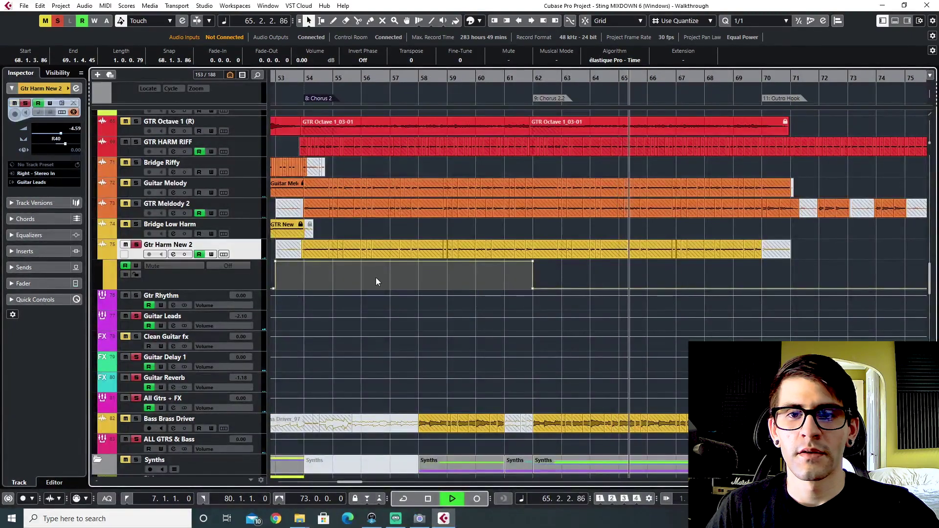
scroll(383, 278, "down", 1, "ctrl")
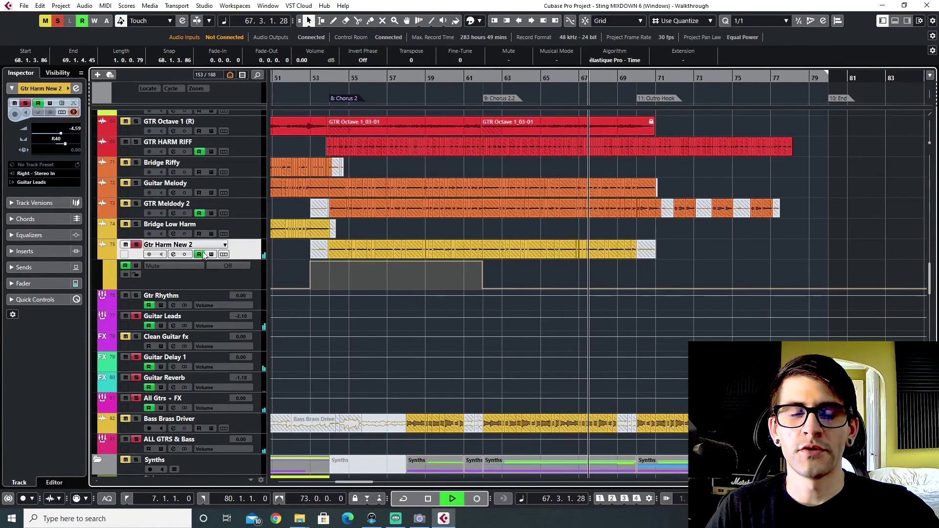
key("space")
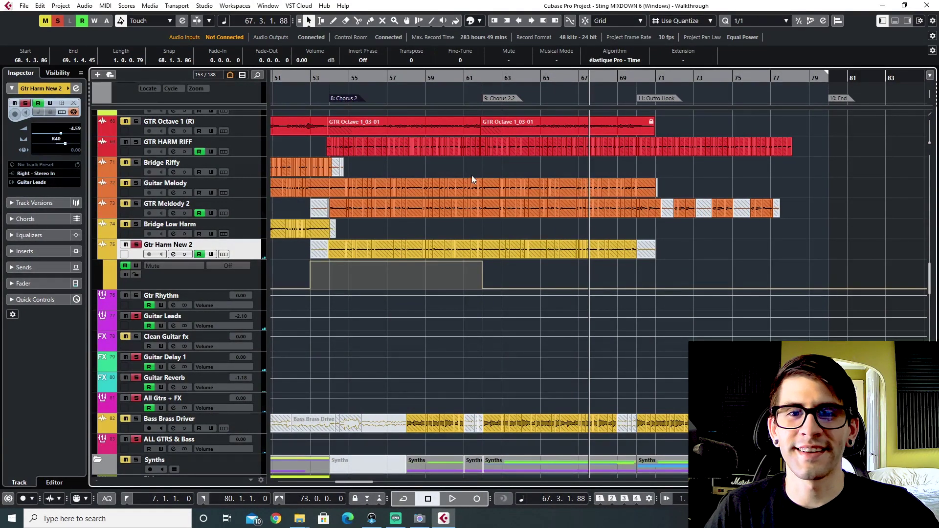
Solo GTR Octave 1 (R) alongside Gtr Harm New 2 and place the playhead at bar 64 in Chorus 2.2.
left_click(511, 86)
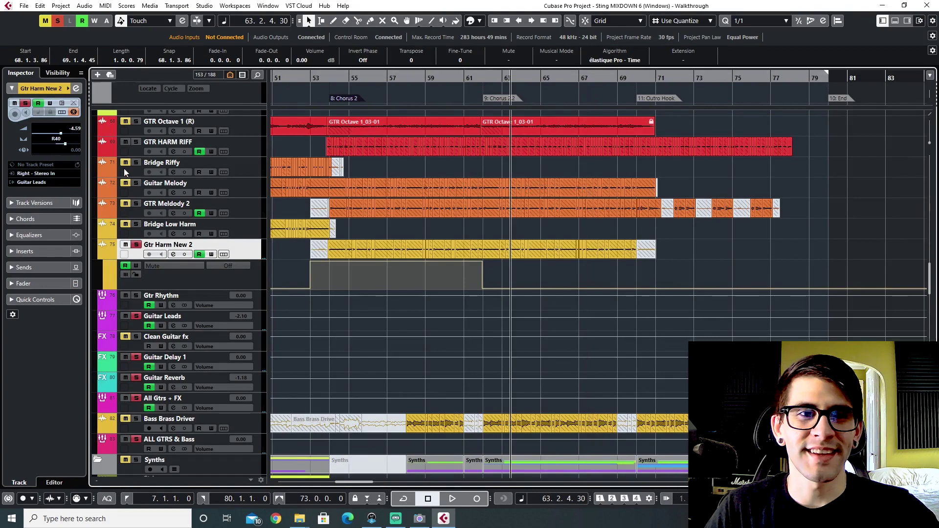
scroll(390, 284, "up", 7)
scroll(390, 285, "down", 3)
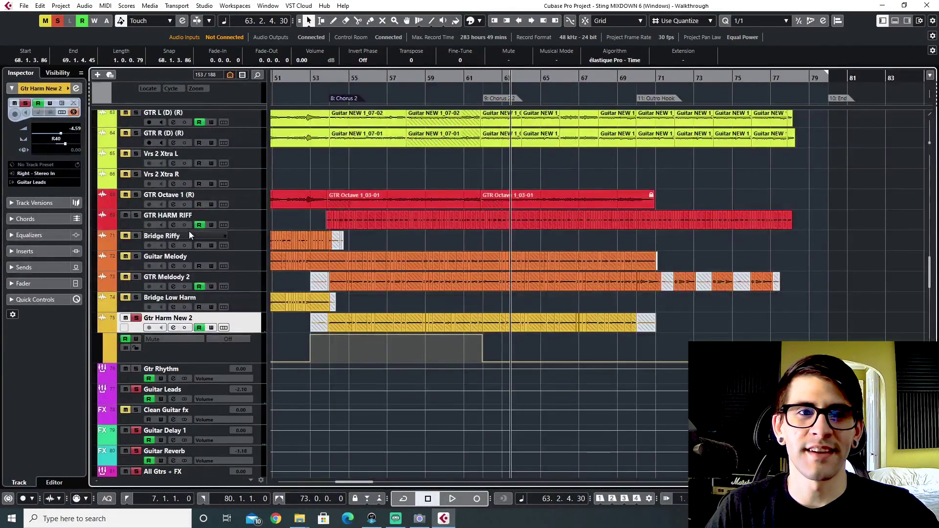
left_click(524, 77)
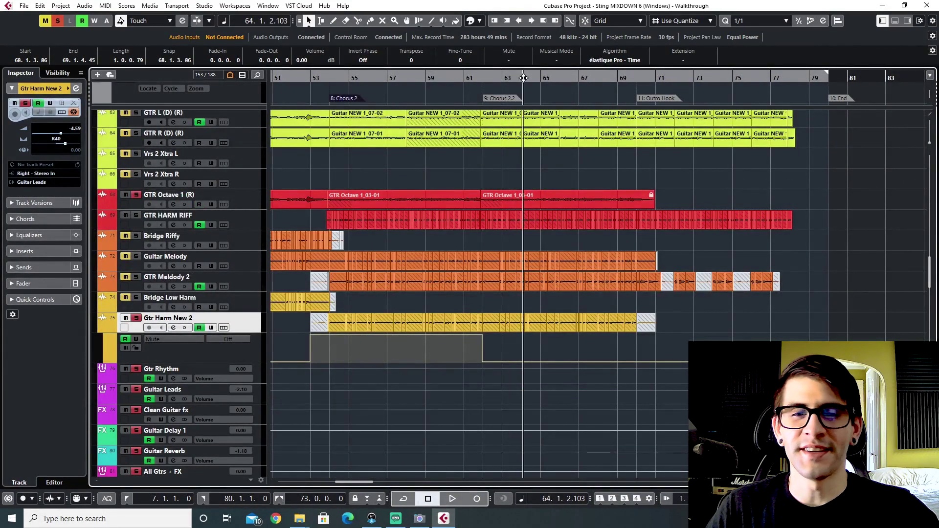
Check the channel settings of Bridge Low Harm, GTR Meldody 2, Guitar Melody and Bridge Riffy, and examine their clips from Prechorus 2 onward.
left_click(241, 301)
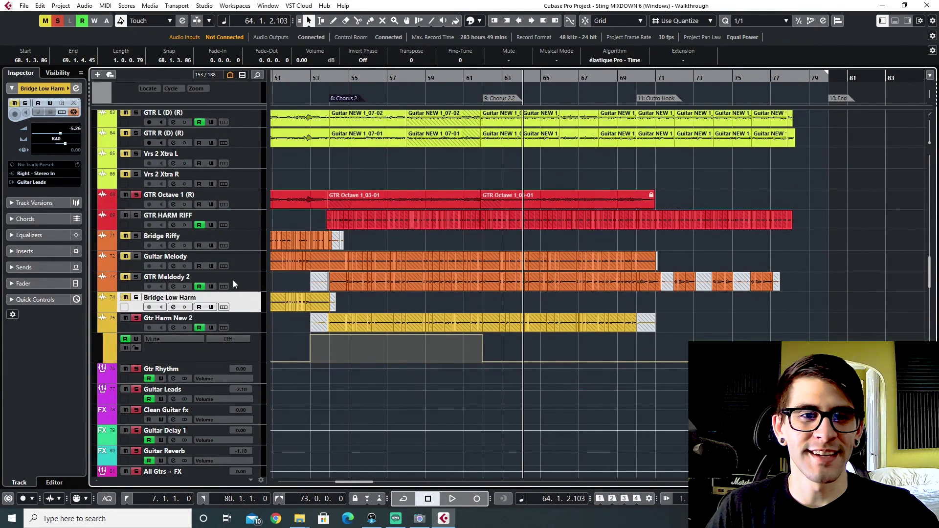
left_click(232, 279)
left_click(238, 260)
left_click(238, 239)
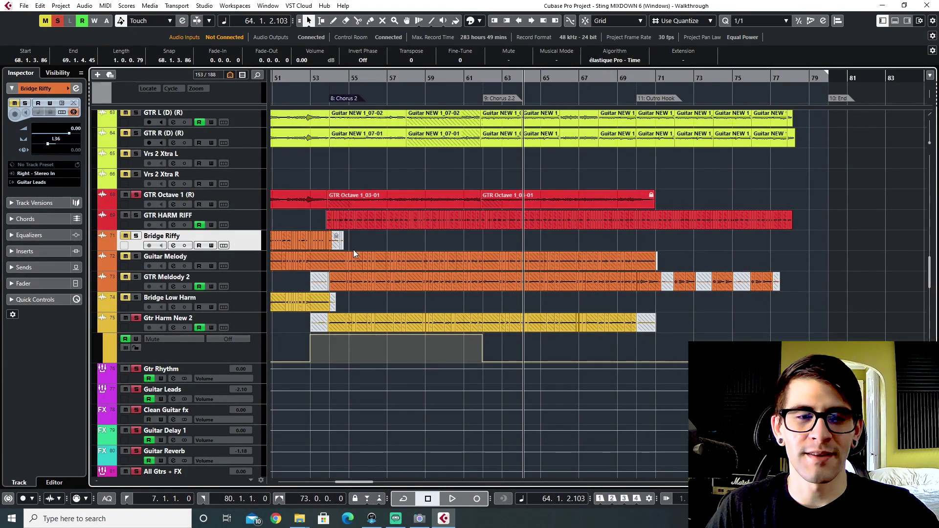
scroll(454, 308, "down", 2)
scroll(456, 295, "left", 5)
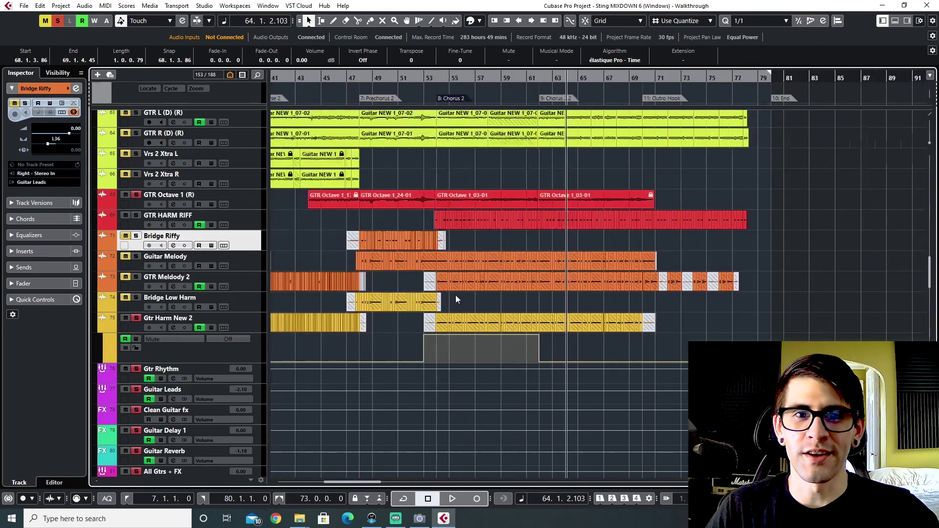
scroll(456, 295, "right", 3)
scroll(476, 316, "up", 2)
scroll(283, 345, "right", 2)
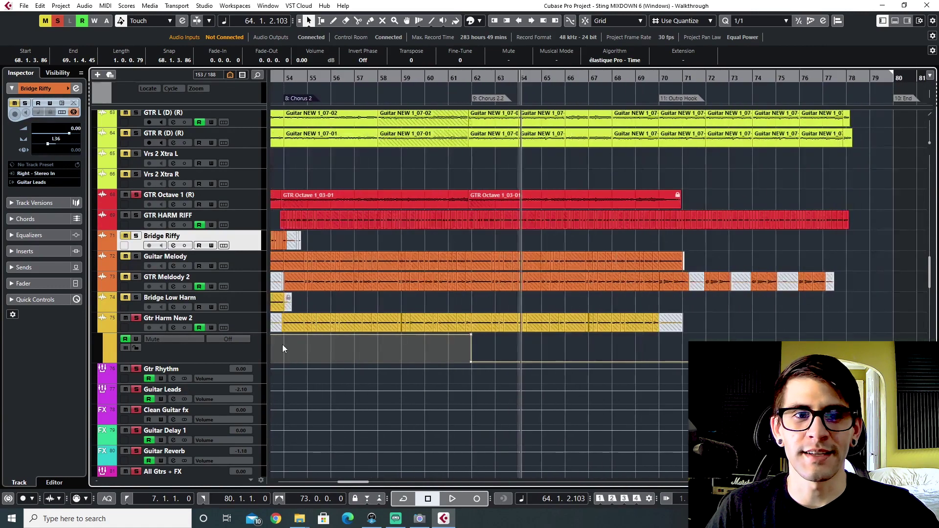
Check the pan settings of Gtr Harm New 2, GTR Octave 1 (R), Vrs 2 Xtra R and Vrs 2 Xtra L.
left_click(246, 325)
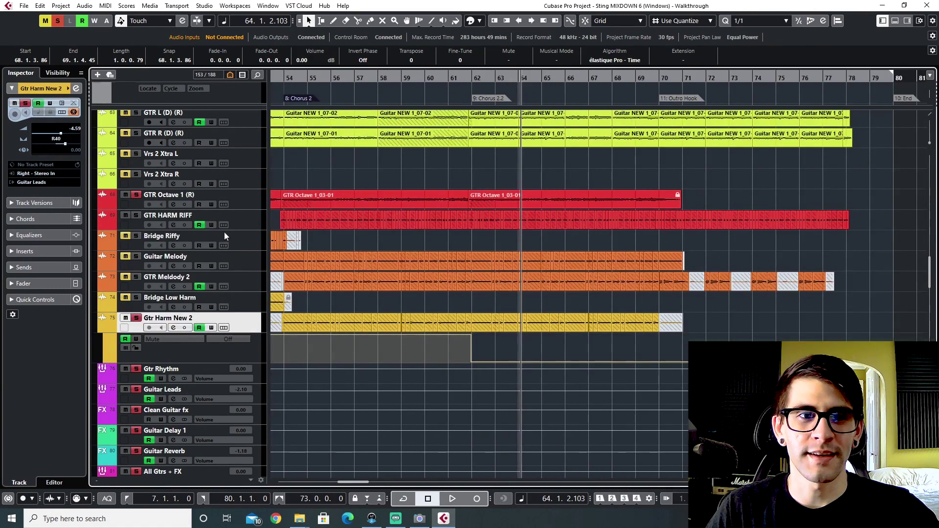
left_click(254, 203)
left_click(248, 177)
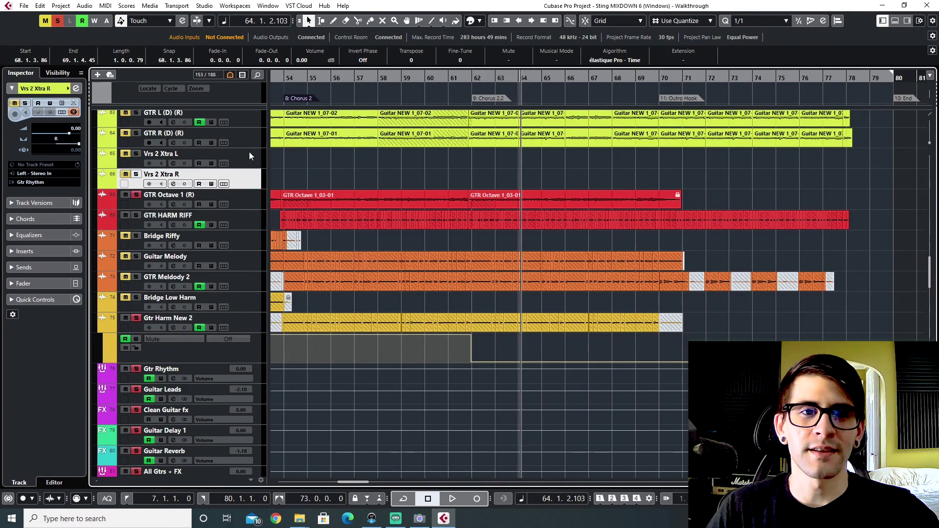
left_click(249, 156)
scroll(408, 320, "up", 3)
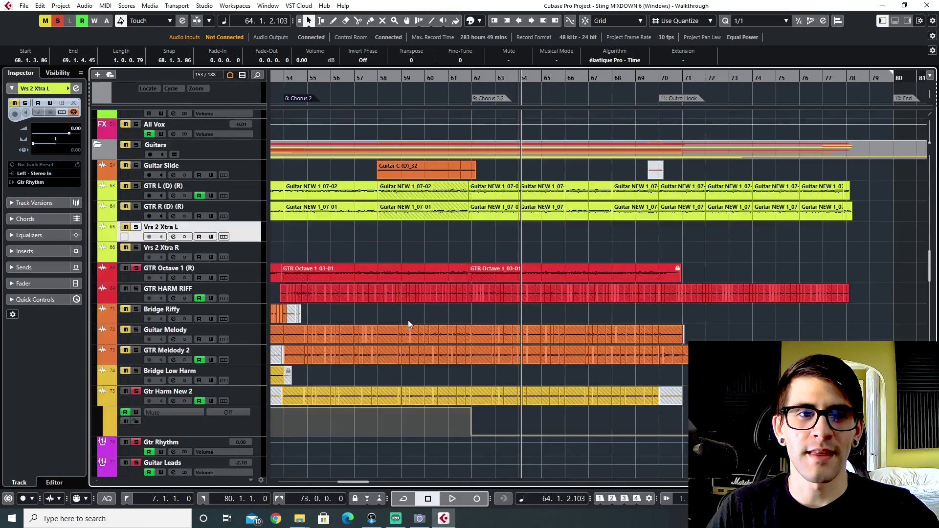
scroll(408, 320, "down", 3)
Compare the panning of GTR Meldody 2, GTR Octave 1 (R), GTR L (D) (R) and Bridge Low Harm.
left_click(242, 279)
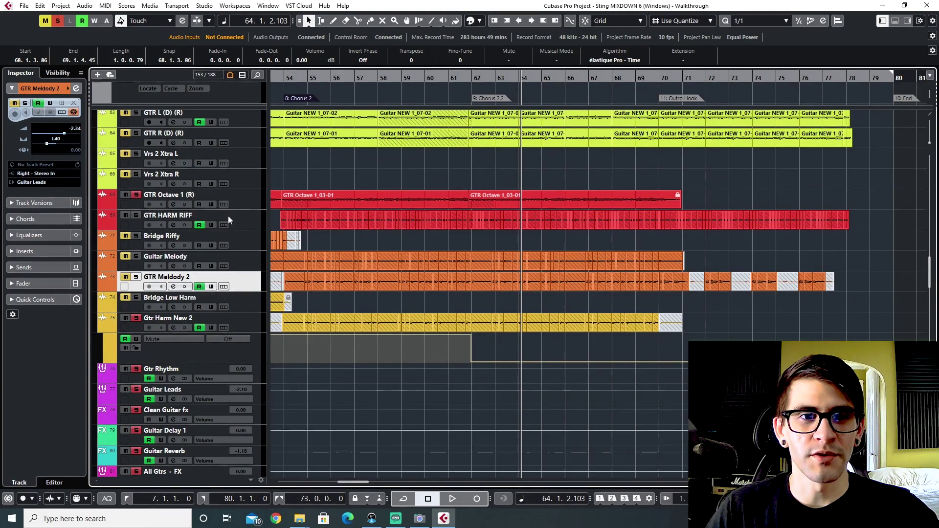
left_click(242, 203)
scroll(258, 247, "up", 3)
left_click(249, 191)
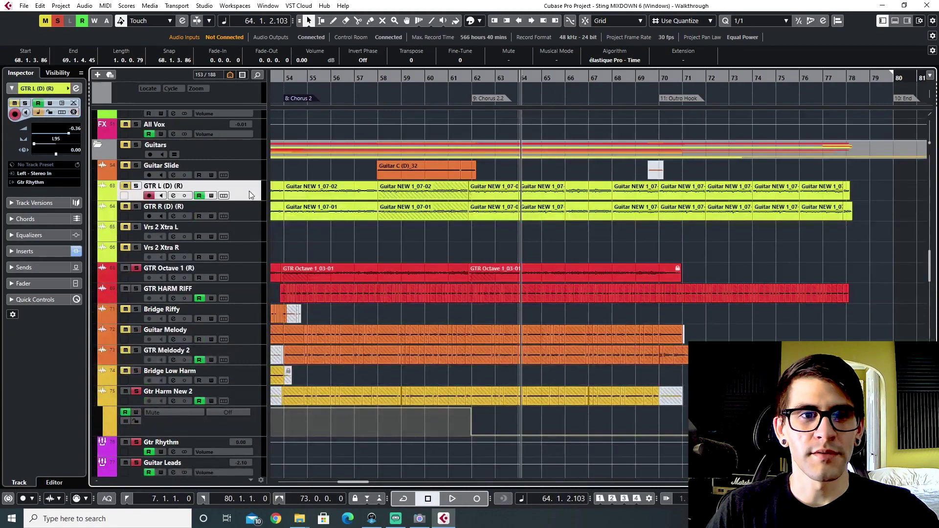
left_click(239, 374)
Solo GTR Meldody 2 and Guitar Melody with the octave and harmony, listen from bar 64, and select Gtr Harm New 2.
left_click(240, 353)
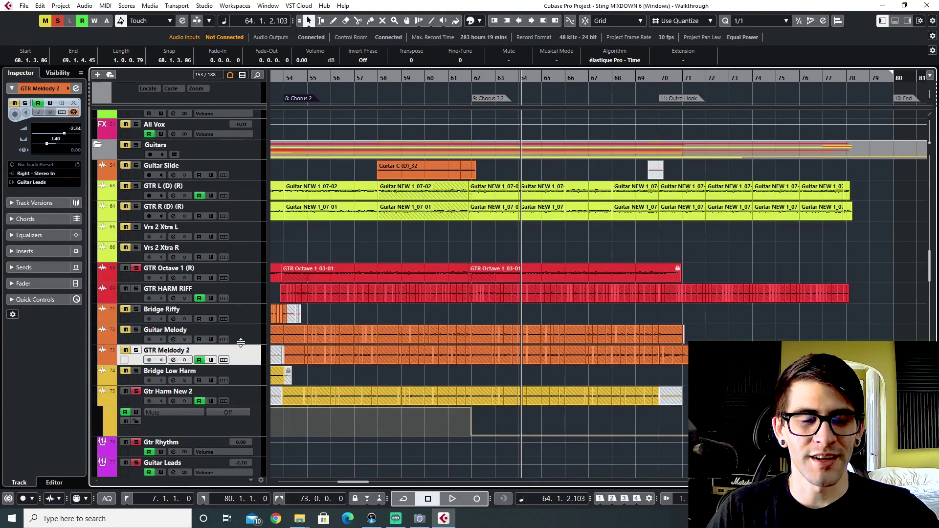
left_click(136, 350)
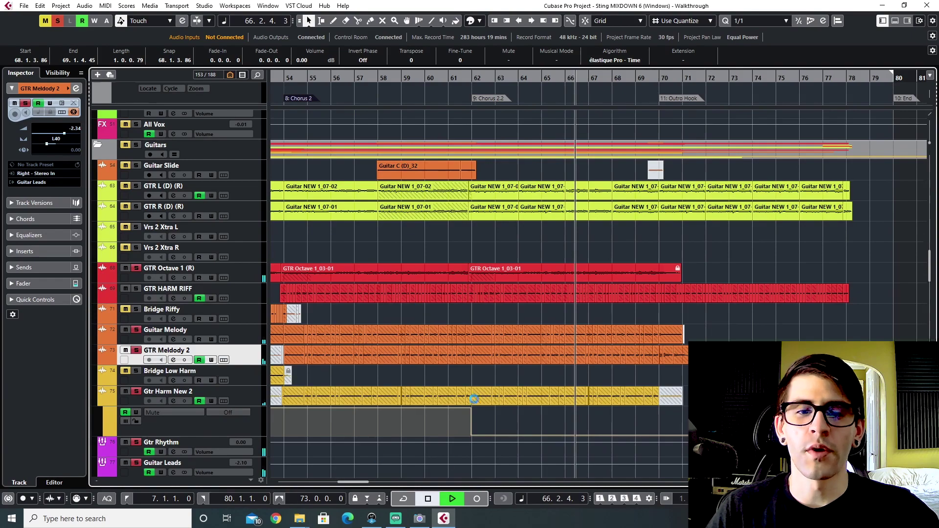
left_click(400, 407)
Examine the guitar buses, the bass track and the synth tracks listed below the guitars.
scroll(400, 407, "down", 5)
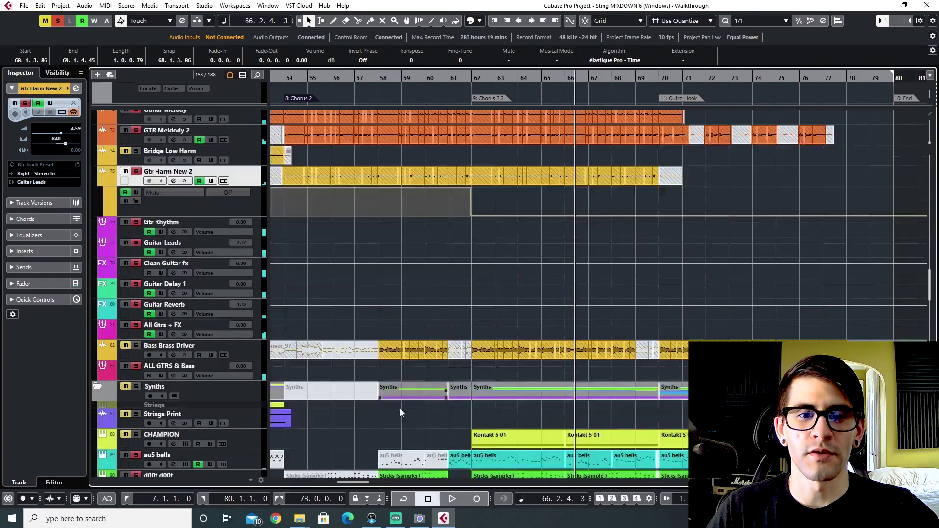
scroll(380, 406, "up", 3)
scroll(381, 404, "down", 3)
scroll(385, 399, "down", 4)
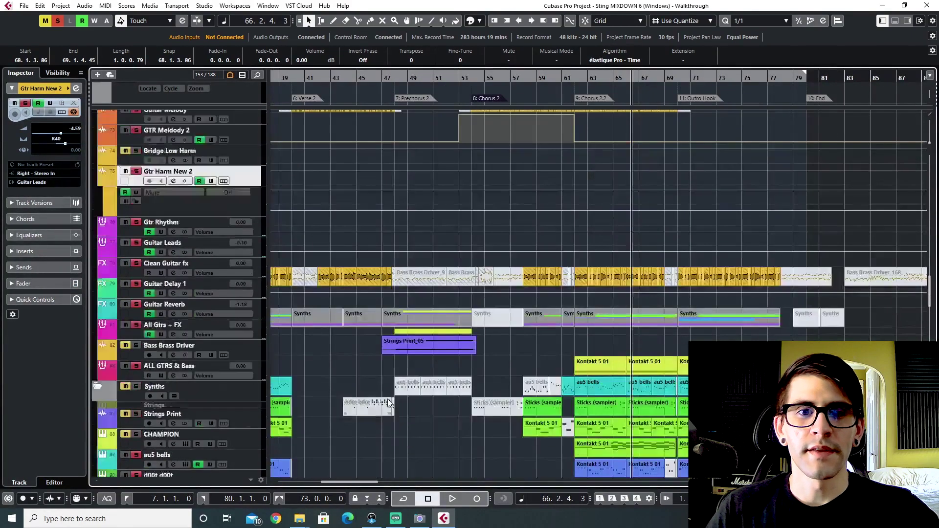
scroll(389, 397, "up", 8)
scroll(388, 398, "down", 4)
scroll(386, 401, "down", 3)
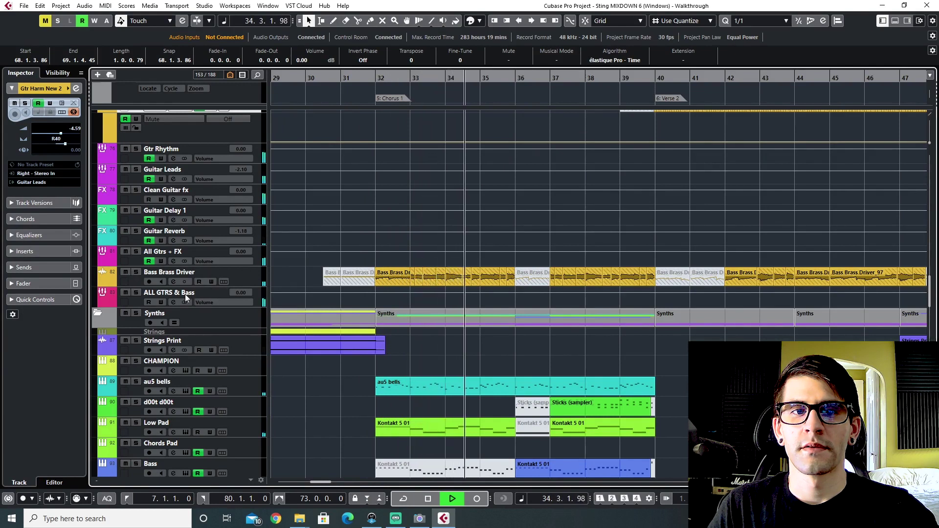
Solo Bass Brass Driver during Chorus 1, listen to it, replay from bar 37, and stop playback.
left_click(135, 273)
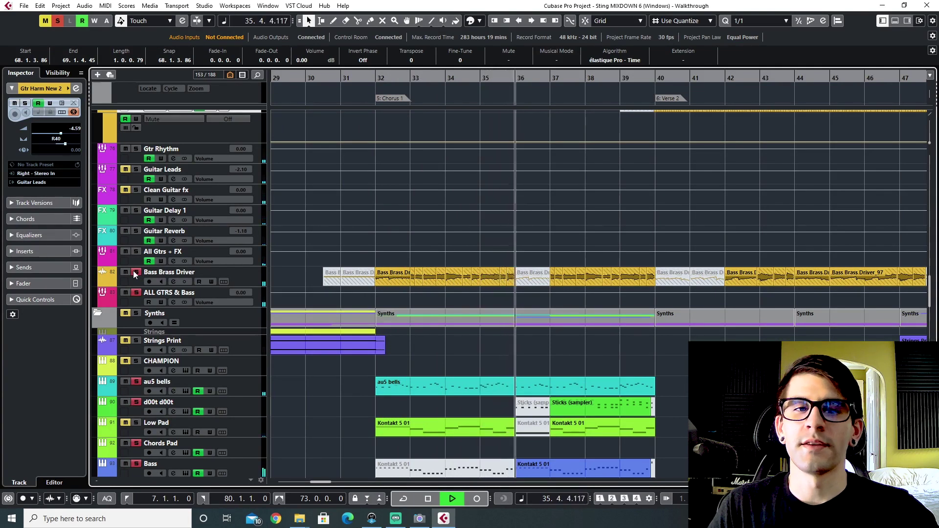
key("space")
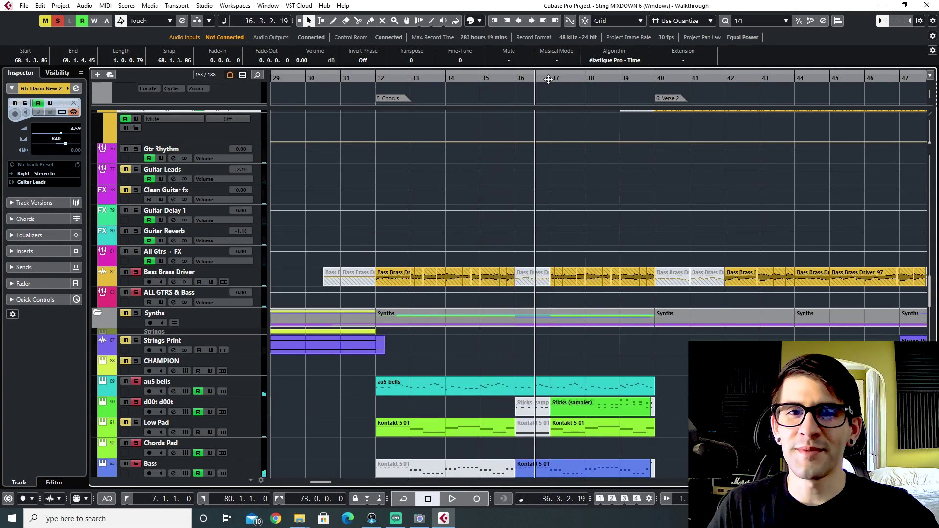
left_click(548, 78)
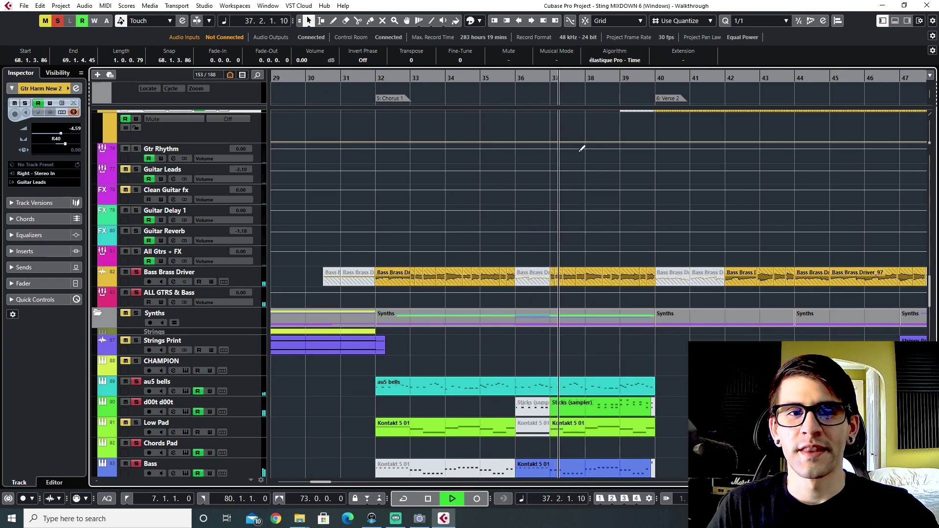
key("space")
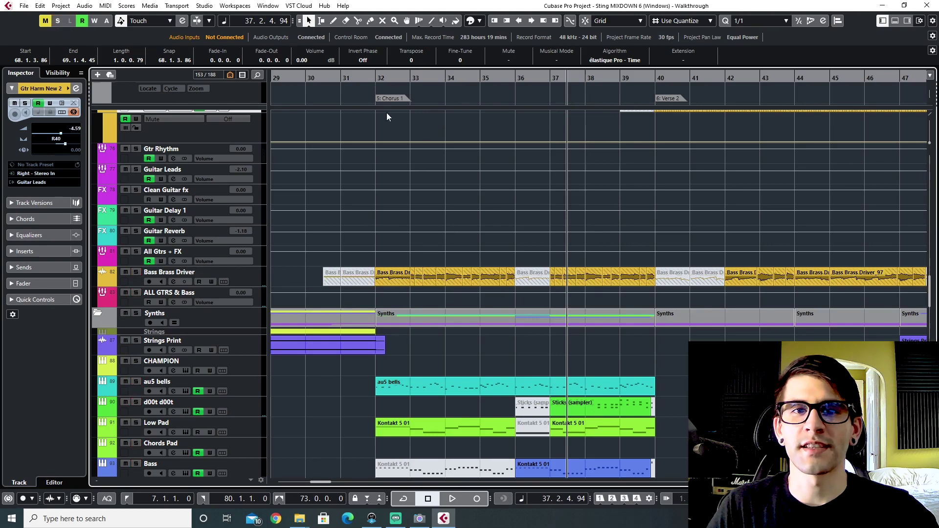
Audition the passage around bar 42 in Verse 2 with the bass in the full mix, and stop playback.
left_click(376, 83)
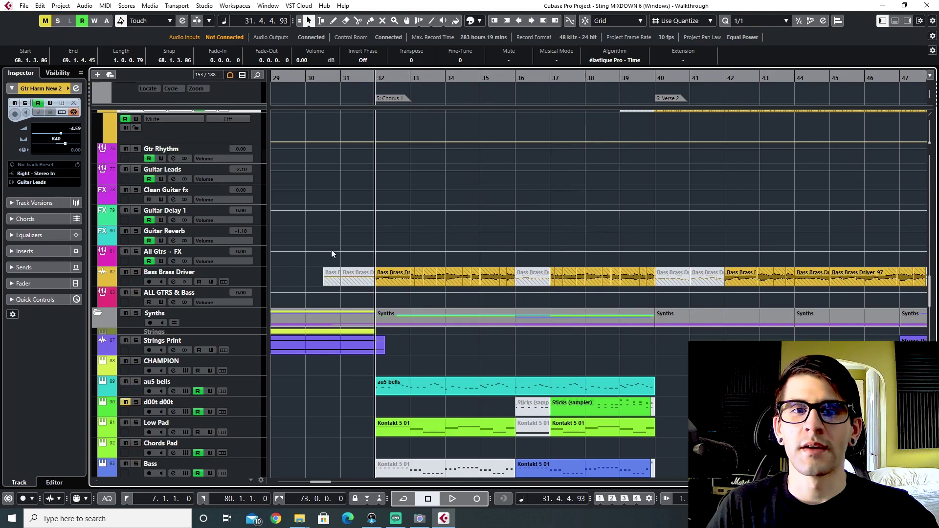
key("g")
key("g")
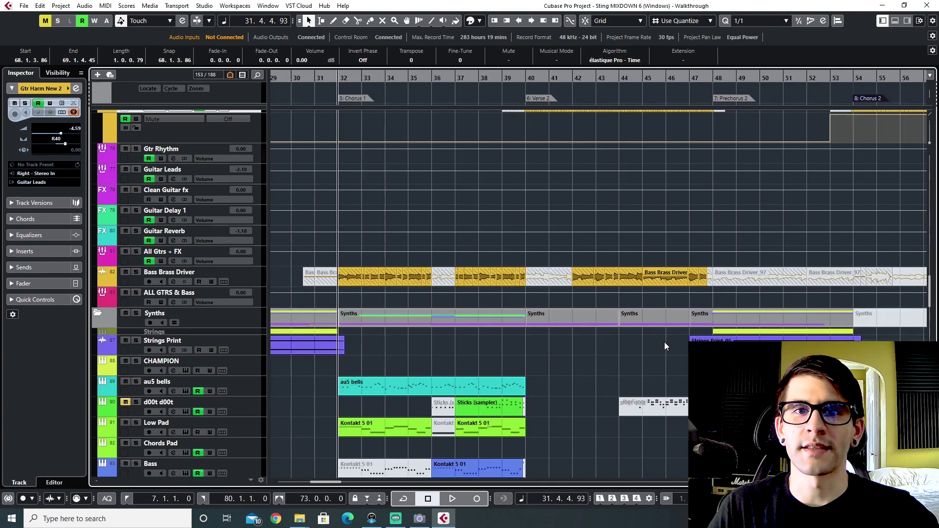
left_click(574, 77)
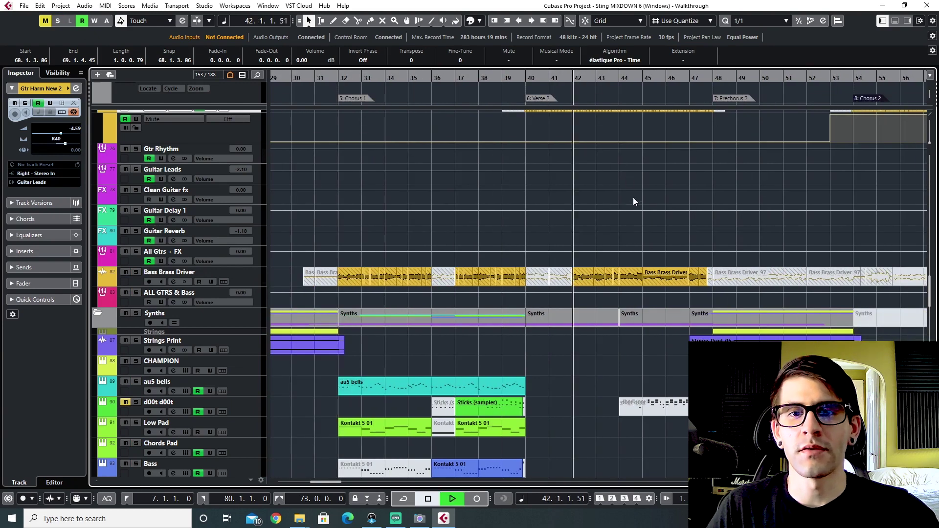
left_click(564, 82)
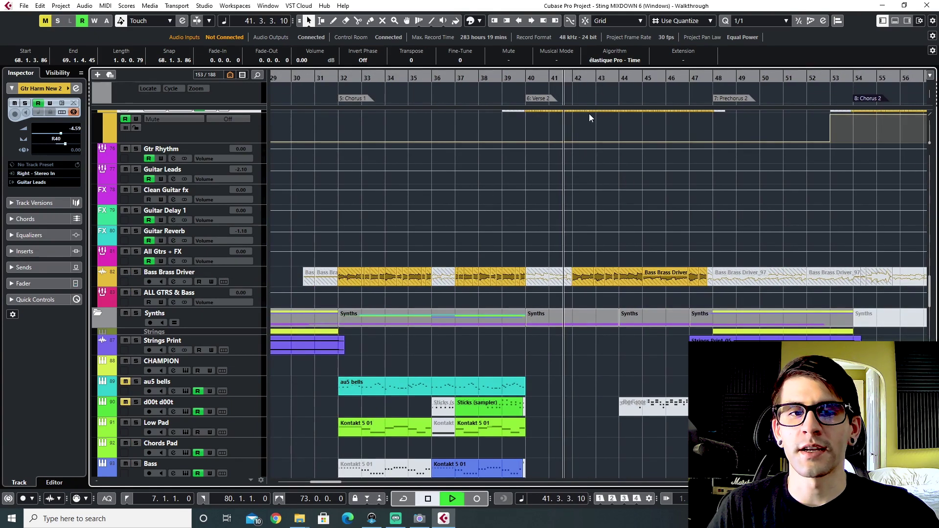
scroll(604, 275, "right", 3)
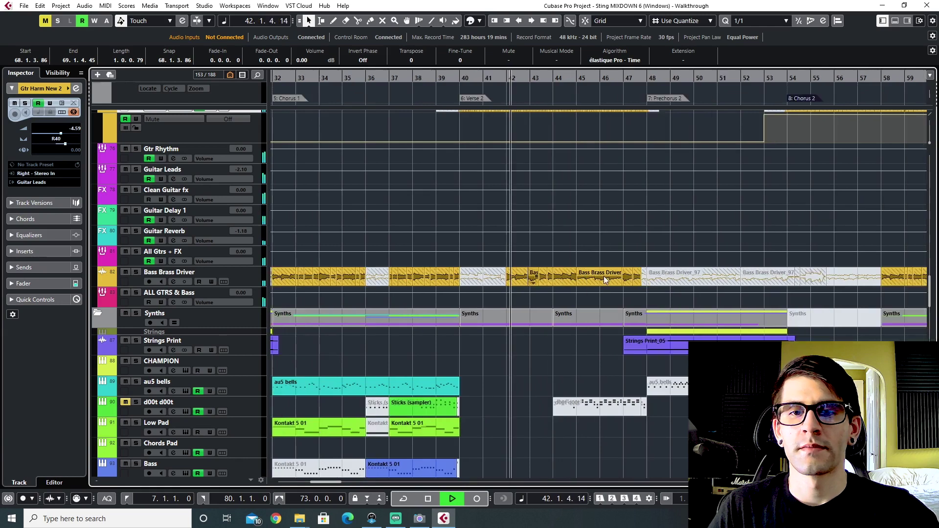
scroll(603, 275, "right", 3)
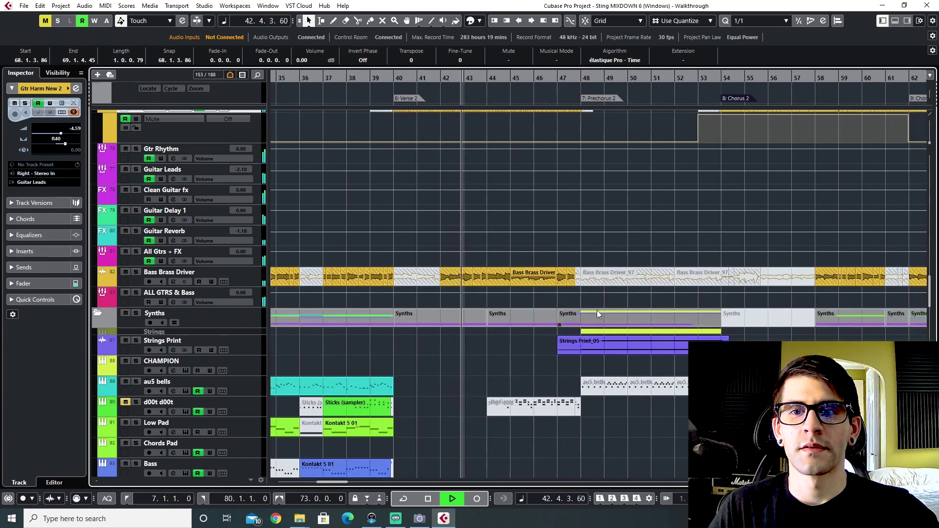
key("g")
key("g")
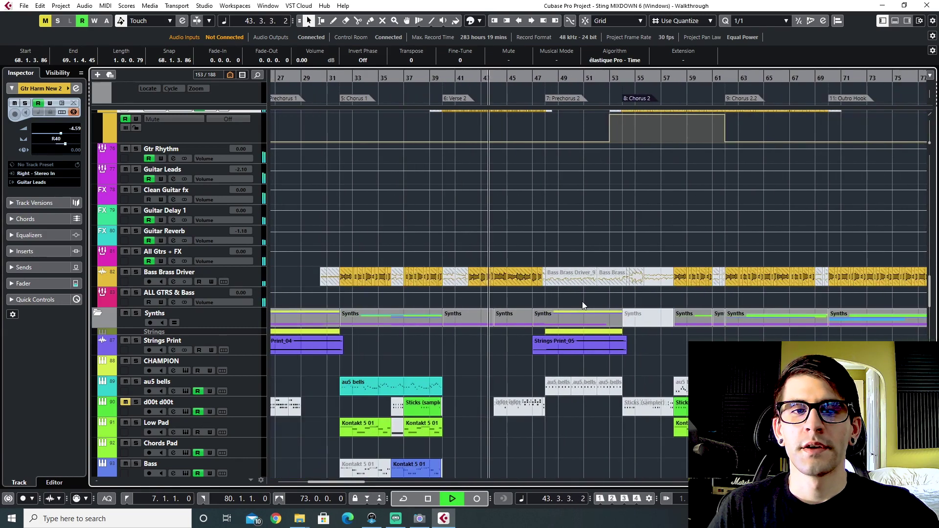
key("space")
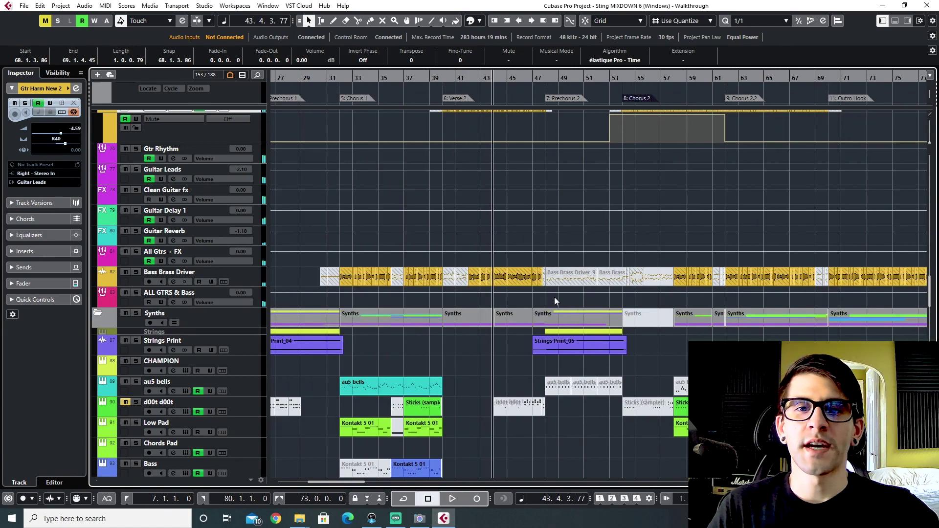
Examine the Bass Brass Driver and synth parts from Prechorus 2 through the Outro Hook.
scroll(553, 298, "right", 6)
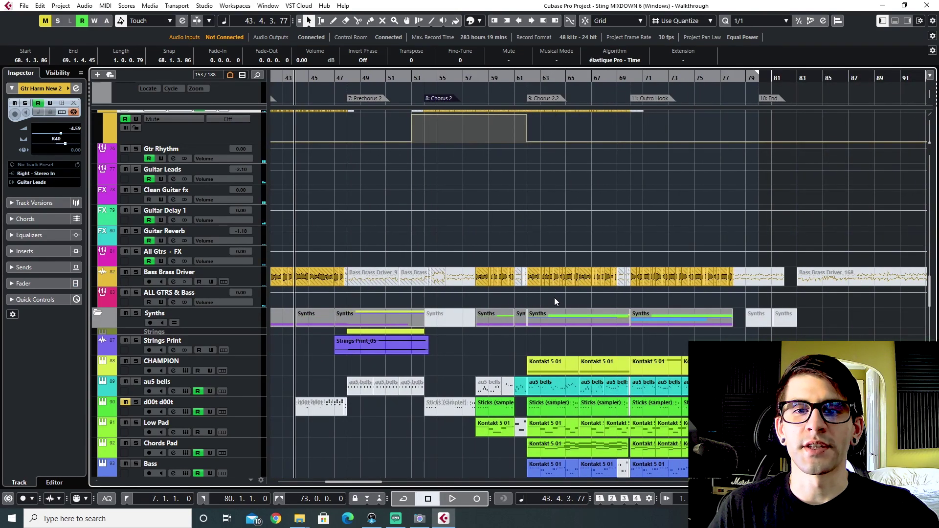
scroll(553, 297, "right", 2)
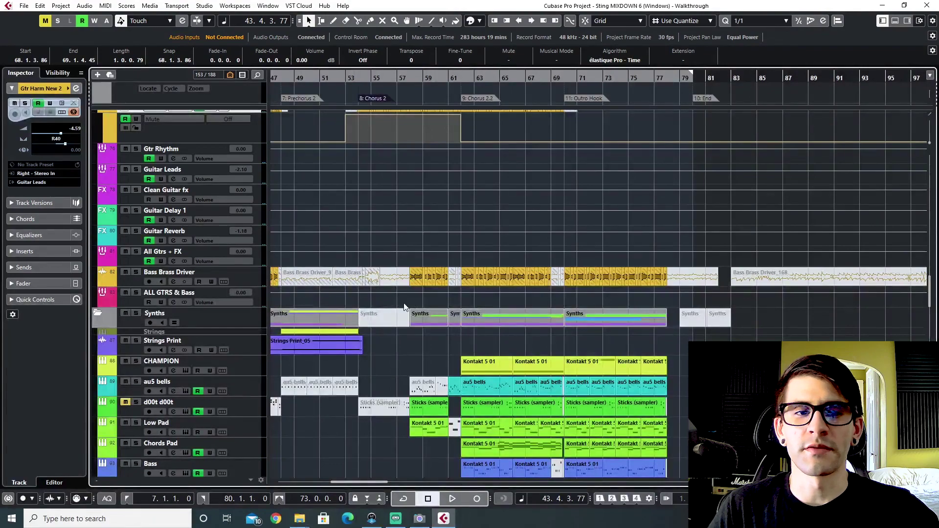
scroll(427, 329, "up", 5)
scroll(426, 329, "down", 5)
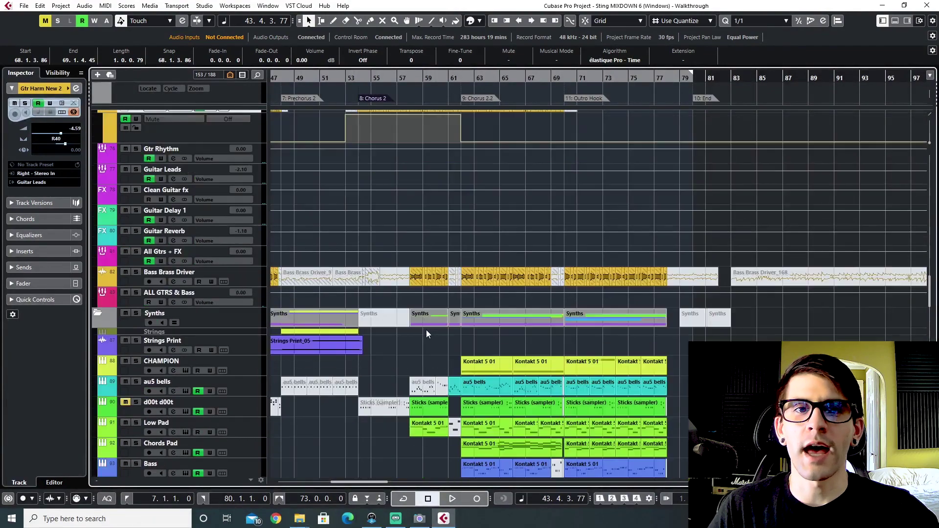
scroll(427, 330, "up", 5)
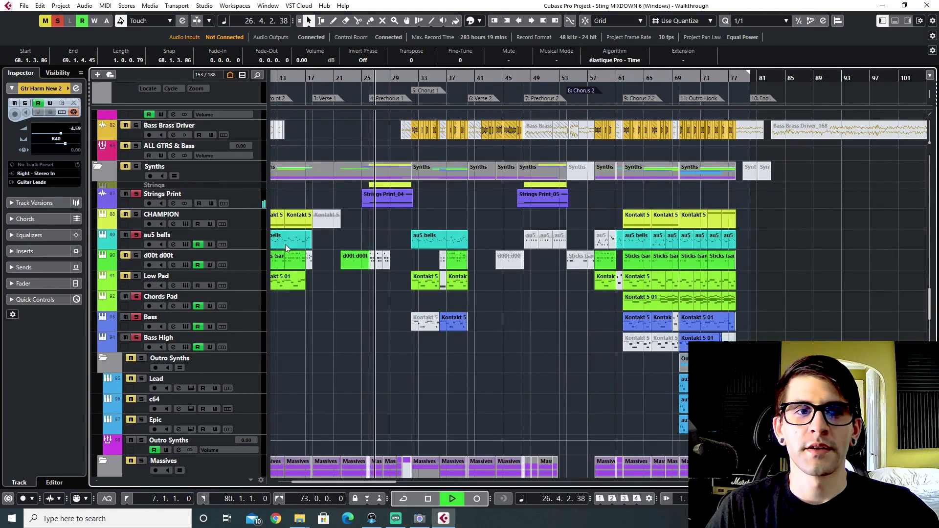
Solo CHAMPION, play it from just before Intro pt 2, and select its first Kontakt 5 01 event.
scroll(390, 247, "left", 3)
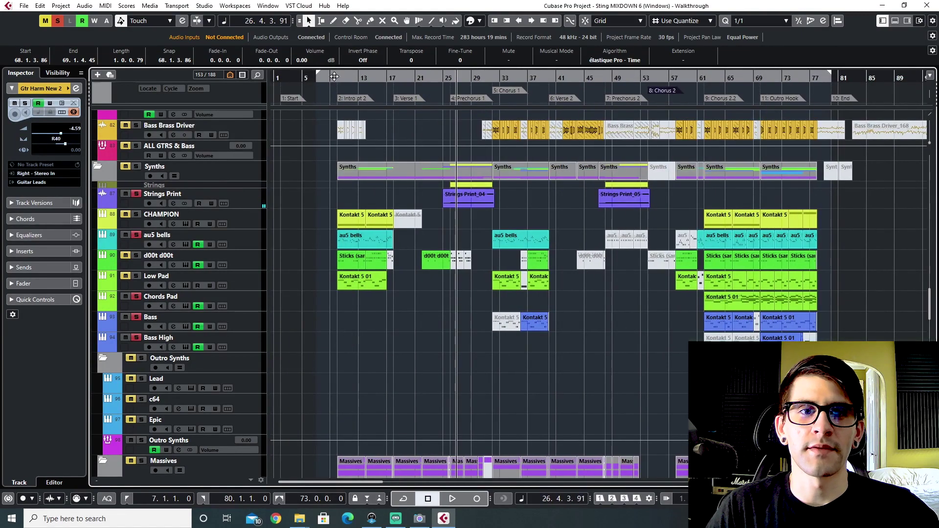
left_click(335, 76)
left_click_drag(137, 213, 135, 195)
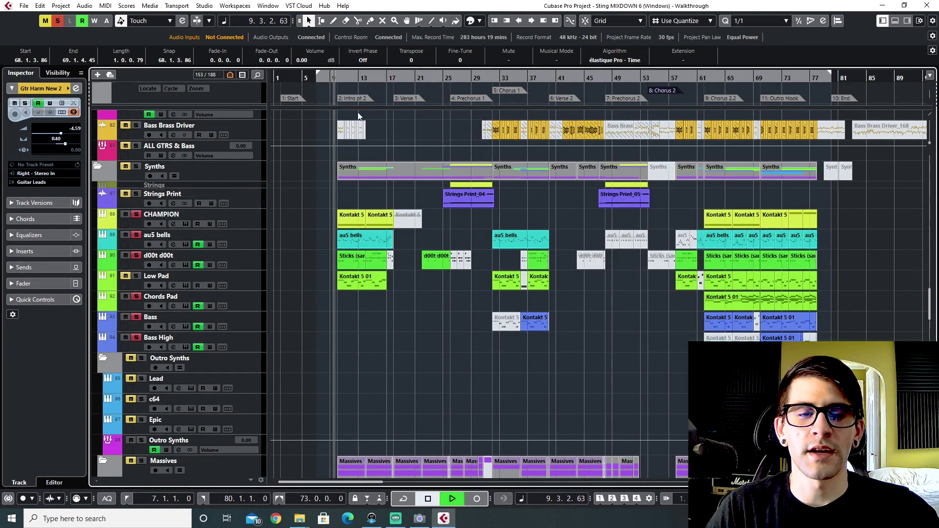
scroll(389, 257, "up", 3)
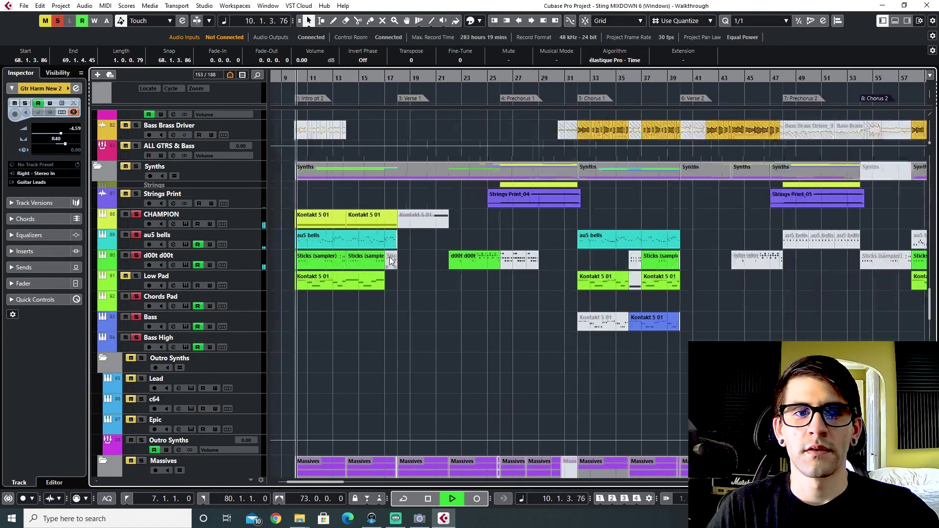
left_click(307, 221)
key("space")
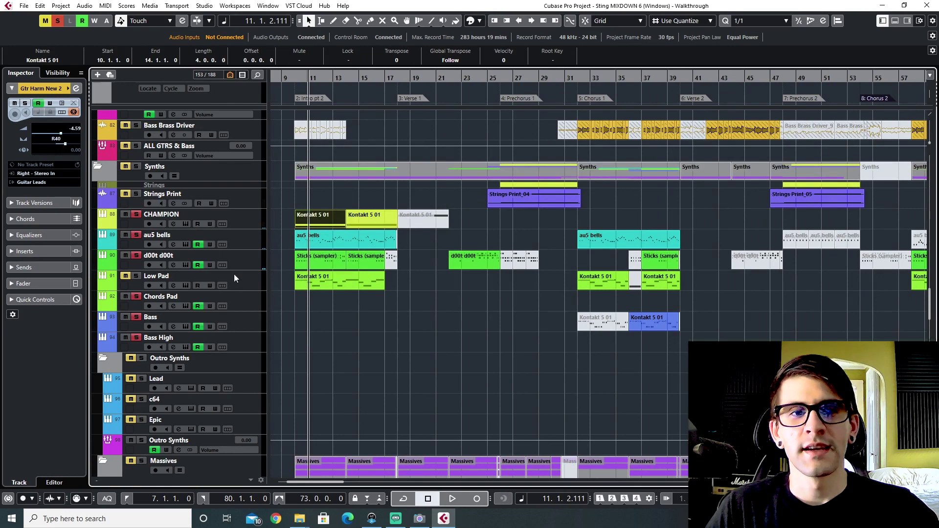
Play the song briefly from bar 10 without solos, and select the d00t d00t track.
left_click(246, 236)
left_click(295, 79)
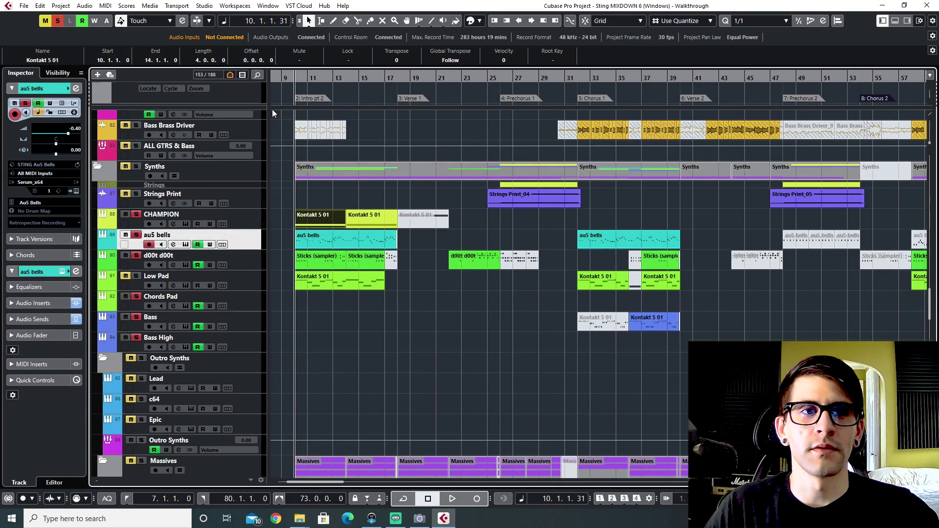
key("space")
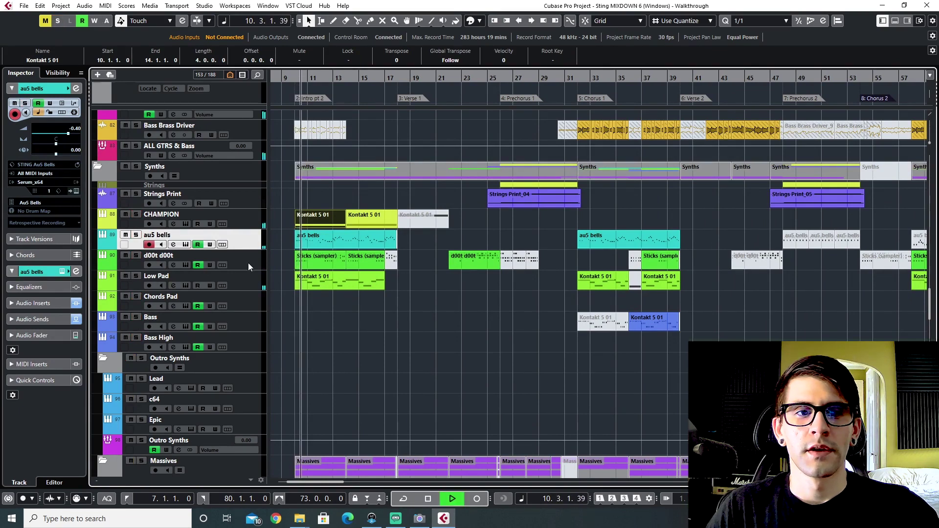
left_click(248, 267)
key("space")
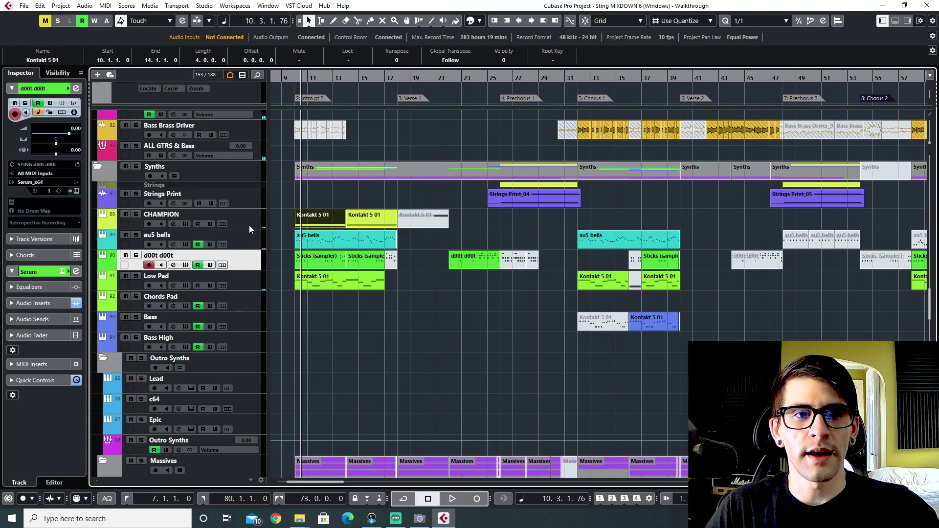
Route the output of the d00t d00t channel to Synths Sidechain in the MixConsole.
left_click(249, 237)
left_click(245, 261)
key("F3")
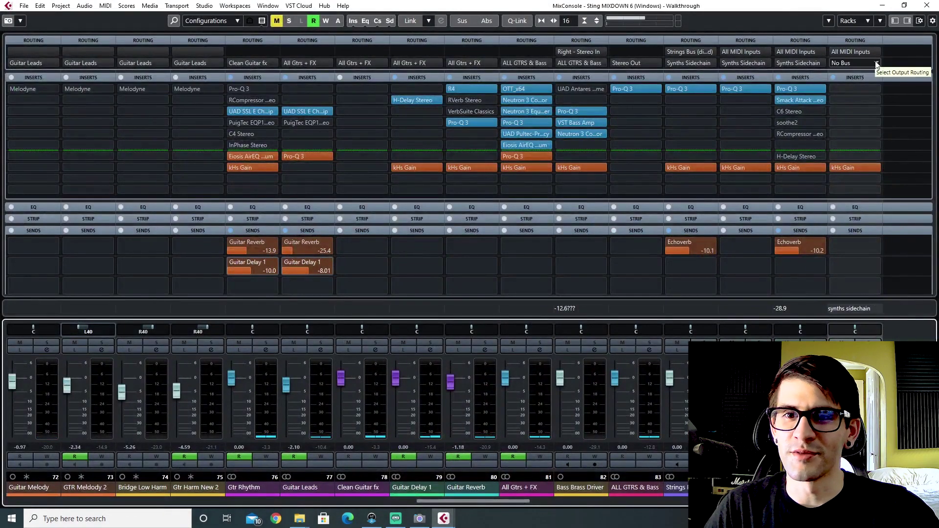
left_click(875, 61)
left_click(850, 135)
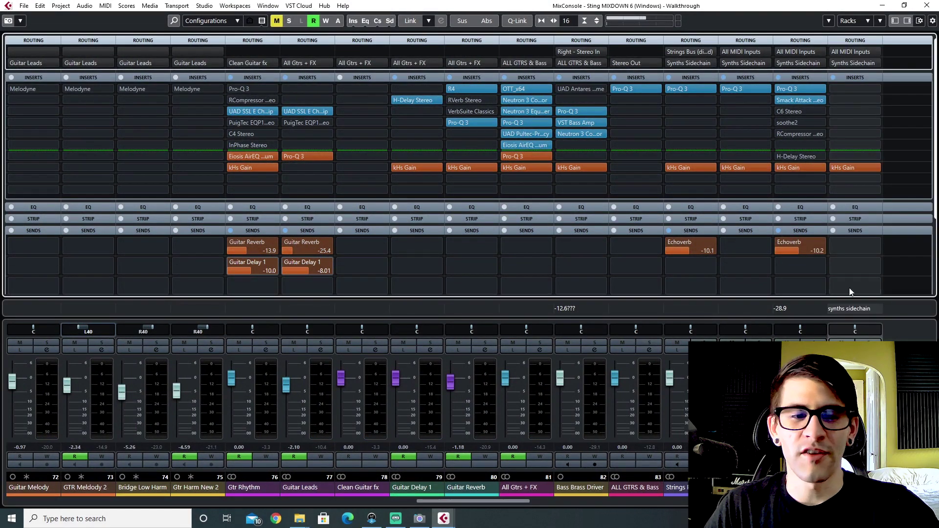
key("F3")
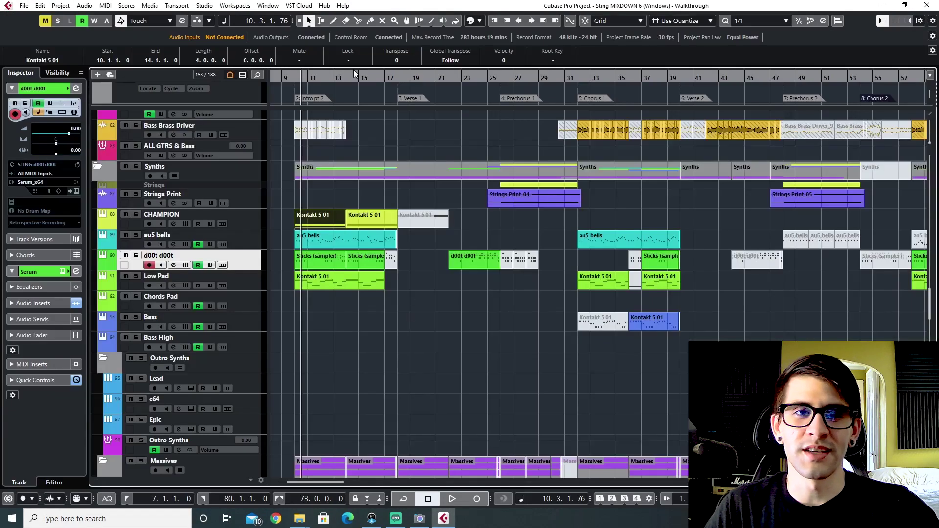
Solo au5 bells, play from bar 10, and select its Intro pt 2 event.
left_click(295, 76)
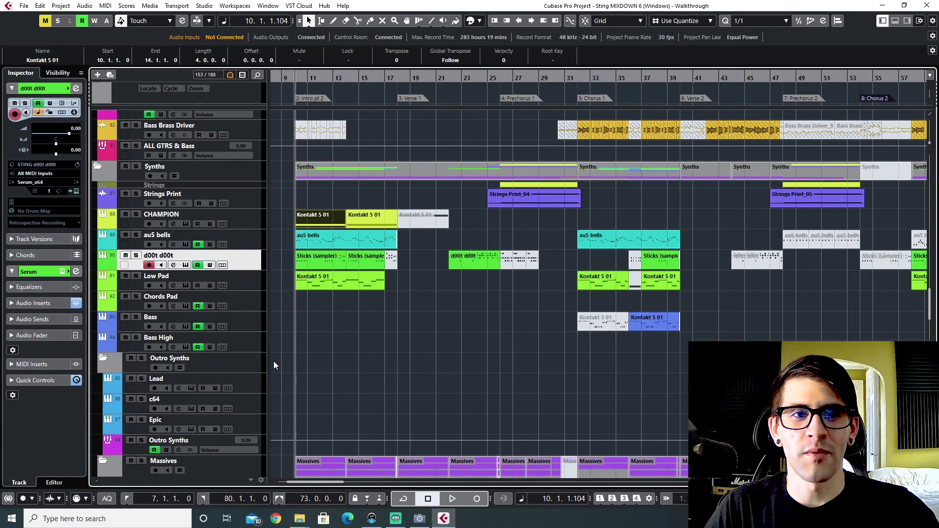
left_click(135, 235)
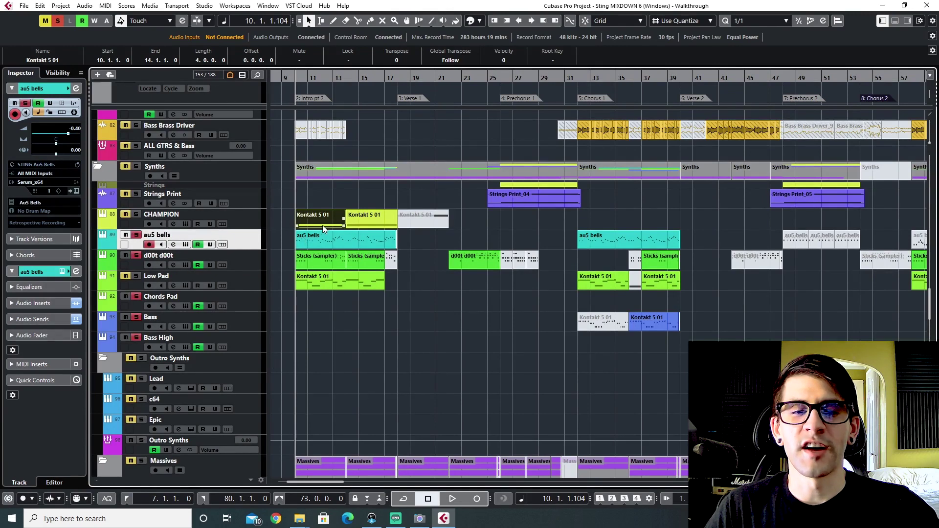
key("space")
left_click(337, 241)
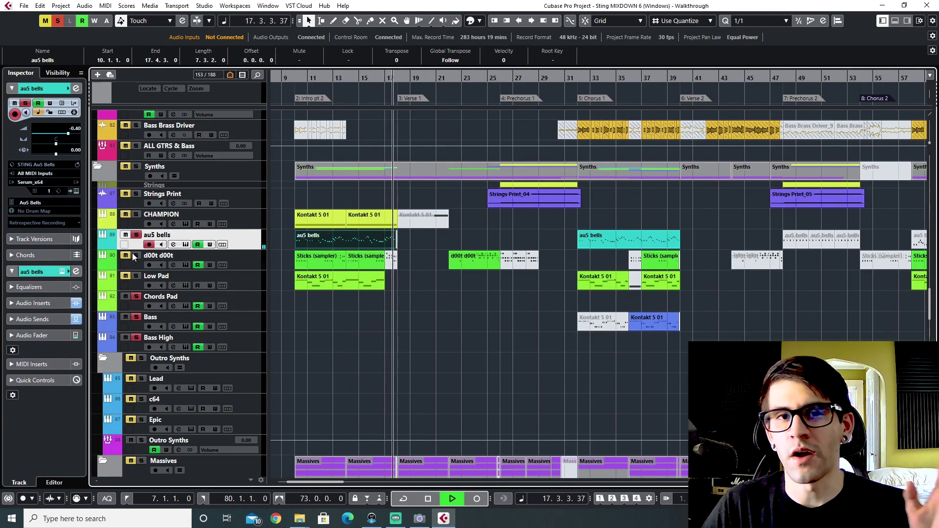
Toggle the au5 bells solo during Verse 1, audition d00t d00t, and stop with that track selected.
key("s")
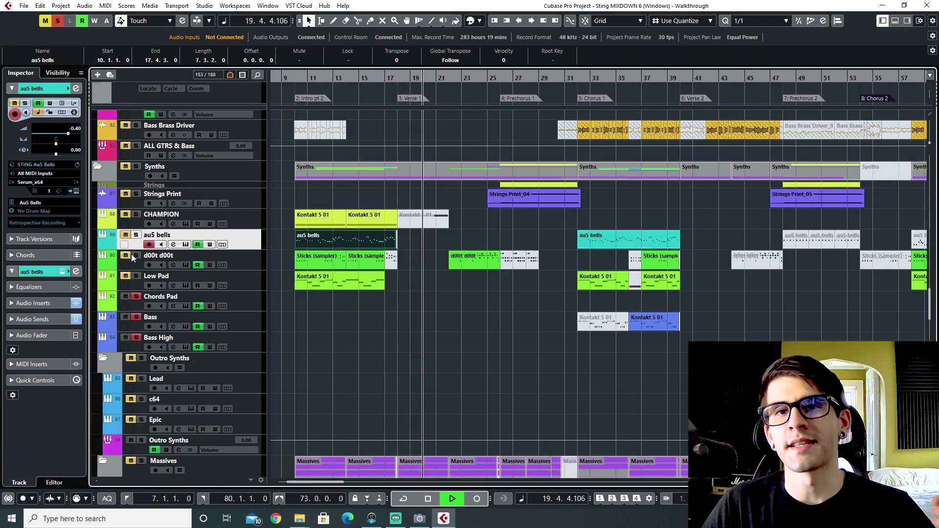
key("s")
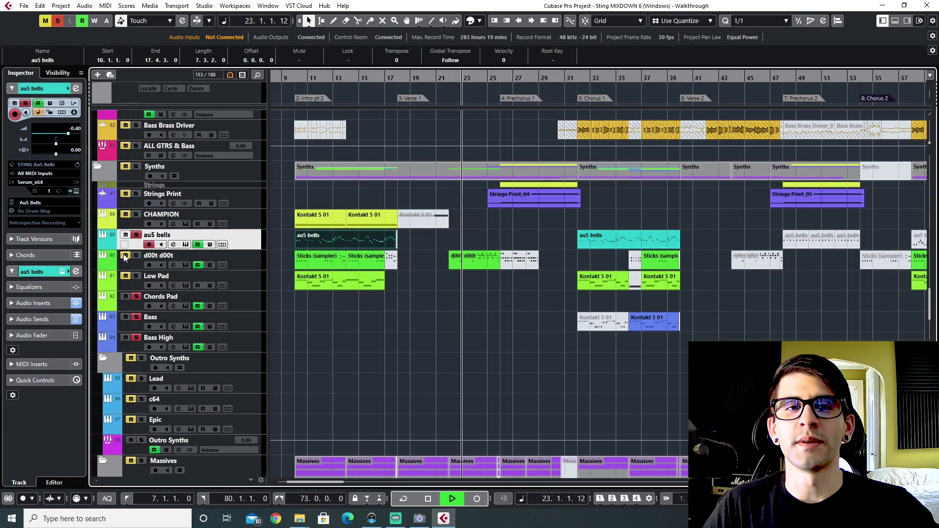
key("space")
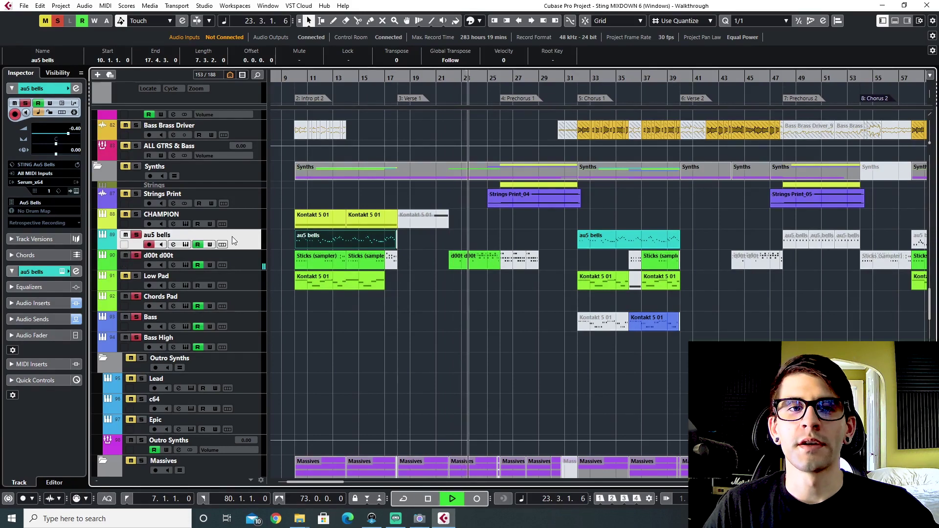
left_click(235, 257)
key("space")
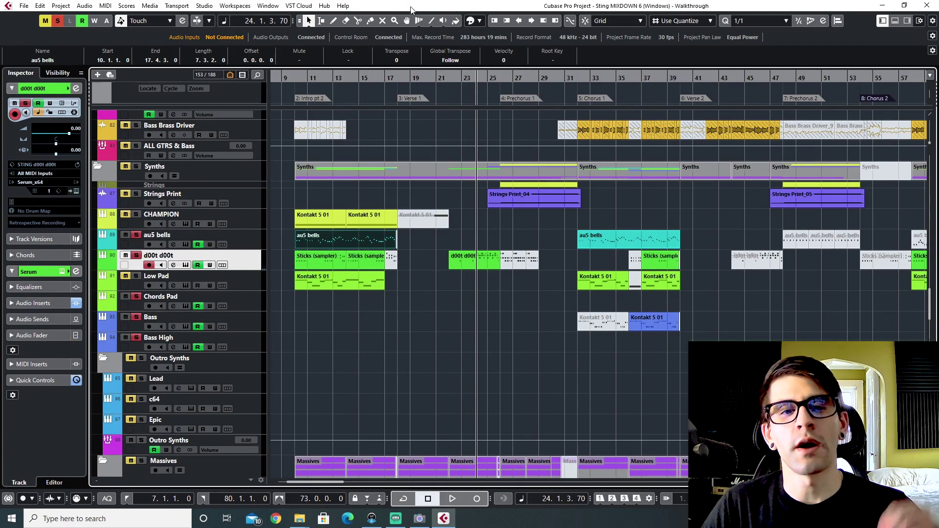
Return to bar 10 and select the au5 bells track for another listen to Intro pt 2.
left_click(296, 77)
left_click(247, 239)
scroll(346, 266, "up", 2)
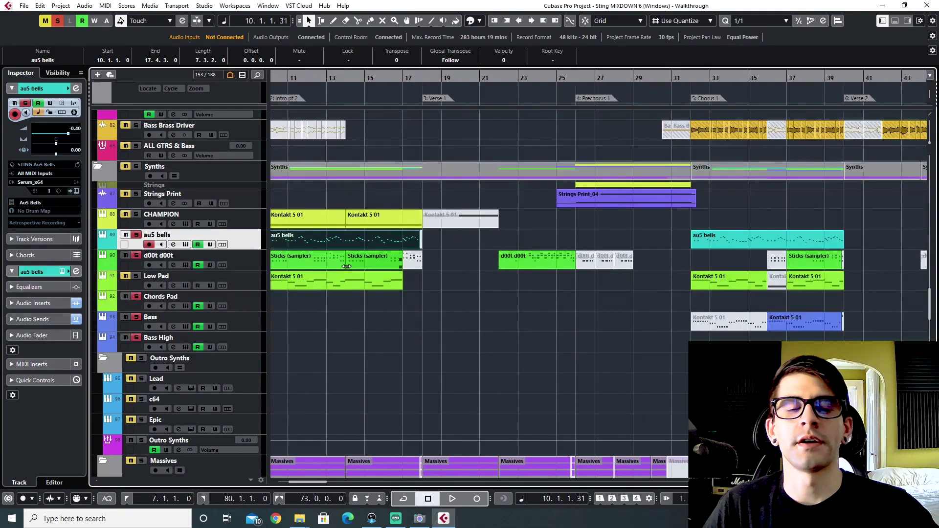
Place the playhead just before the Intro pt 2 marker and turn off solo on all tracks.
scroll(360, 260, "up", 2)
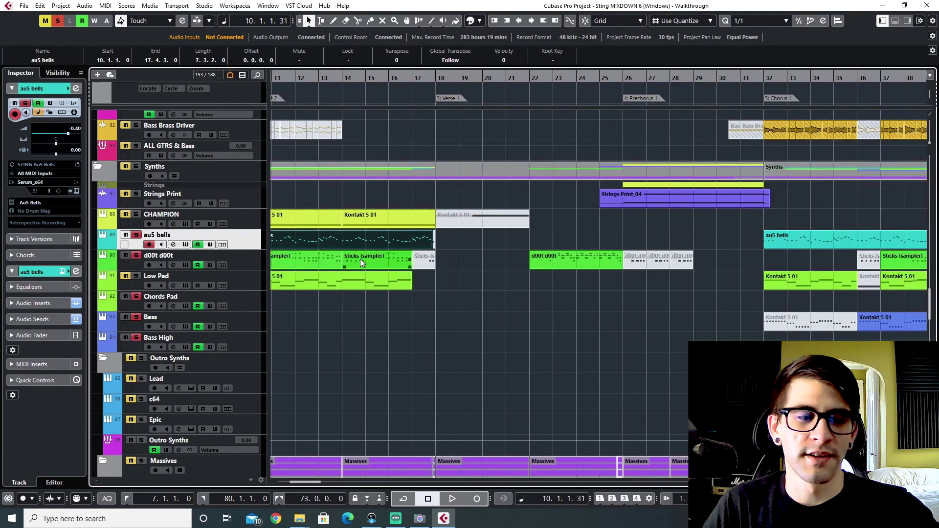
scroll(359, 260, "left", 4)
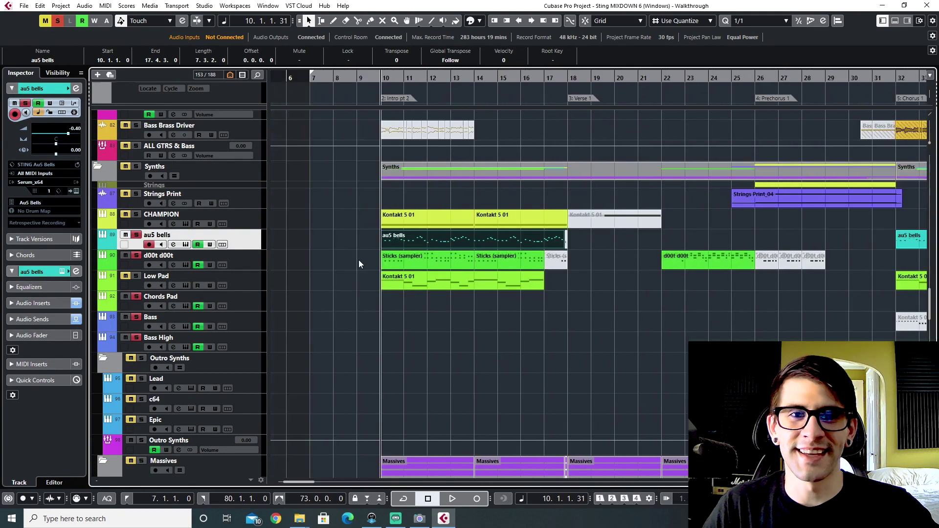
left_click(379, 81)
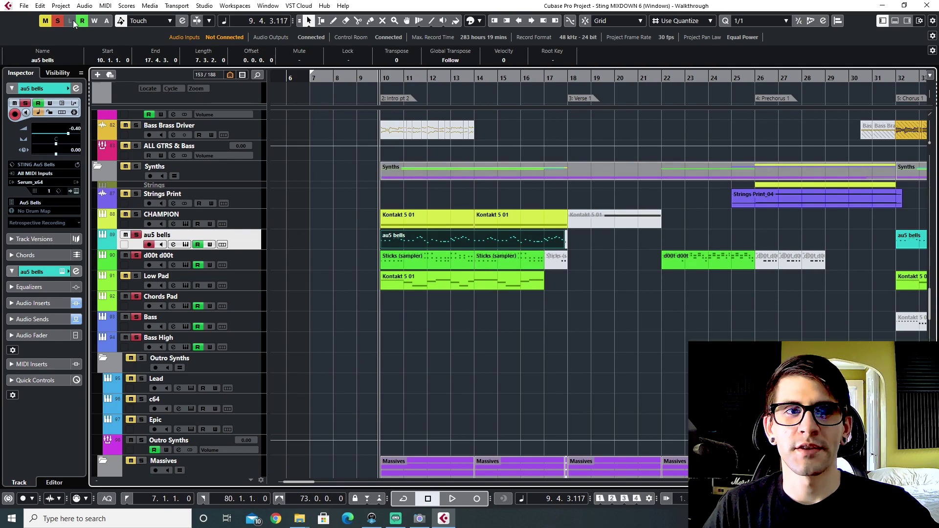
left_click(58, 22)
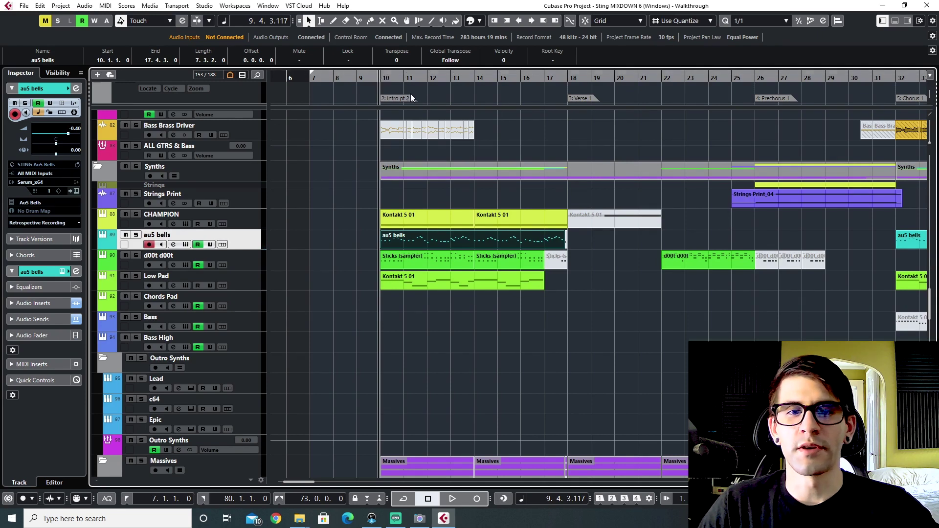
Play the full mix through Intro pt 2 while looking over the vocal, guitar and synth tracks, and stop playback.
key("space")
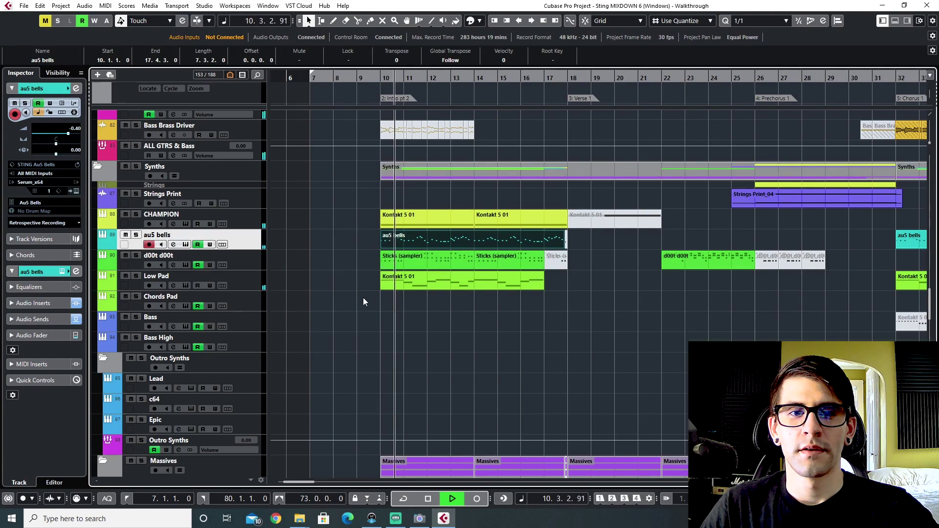
scroll(372, 303, "up", 3)
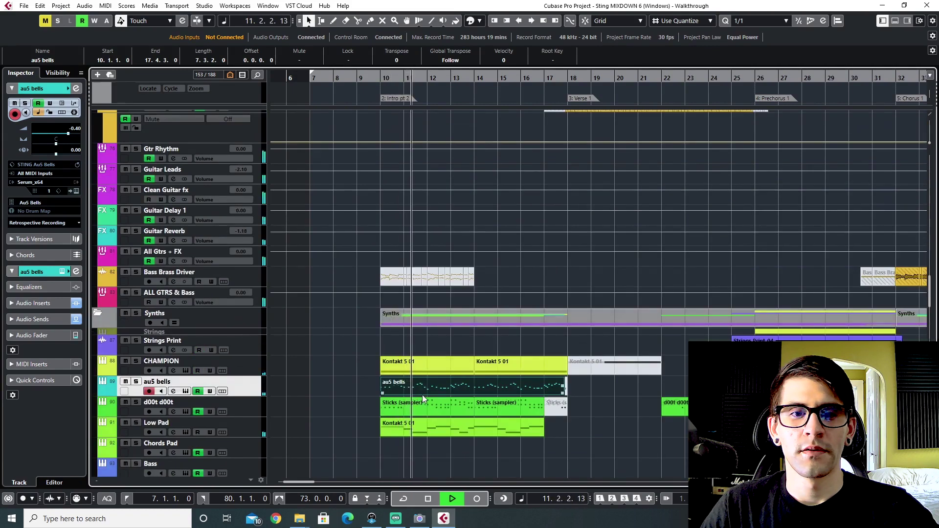
scroll(424, 395, "down", 6)
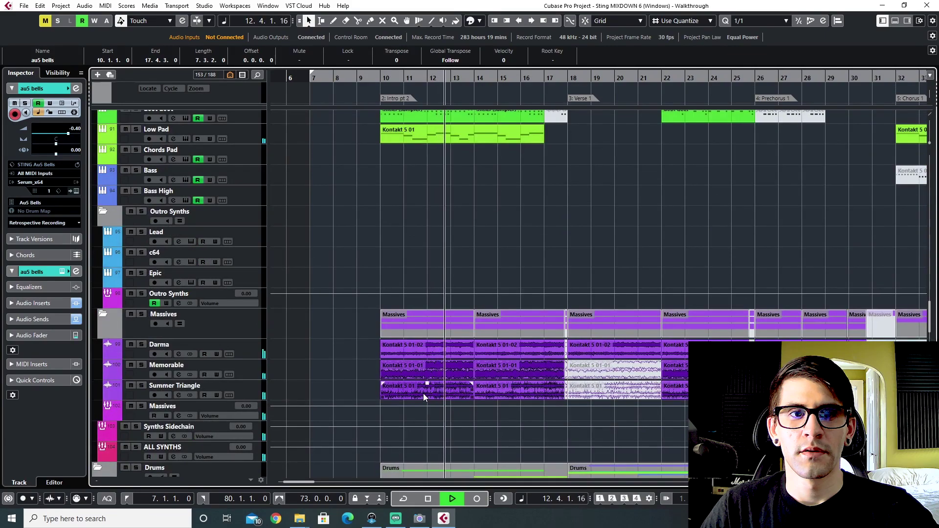
scroll(423, 394, "up", 5)
scroll(424, 396, "up", 15)
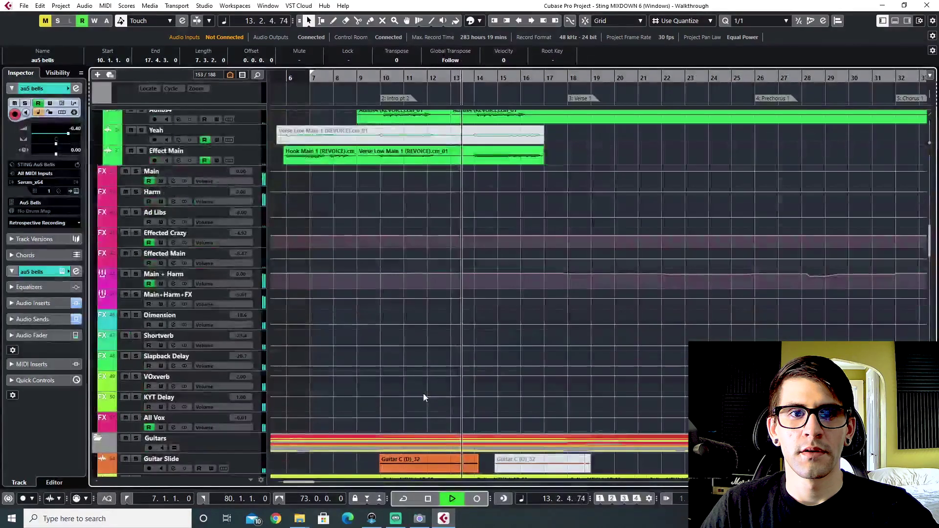
scroll(423, 394, "down", 16)
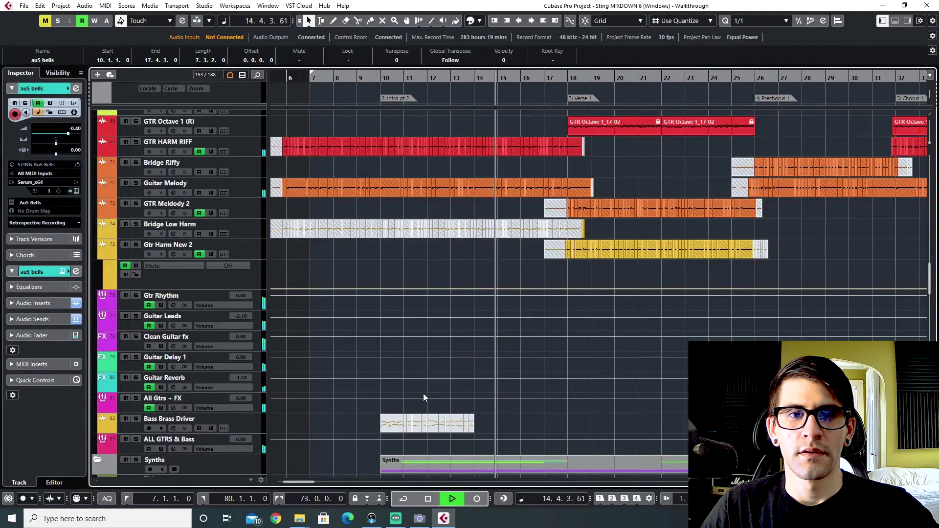
scroll(448, 315, "down", 4)
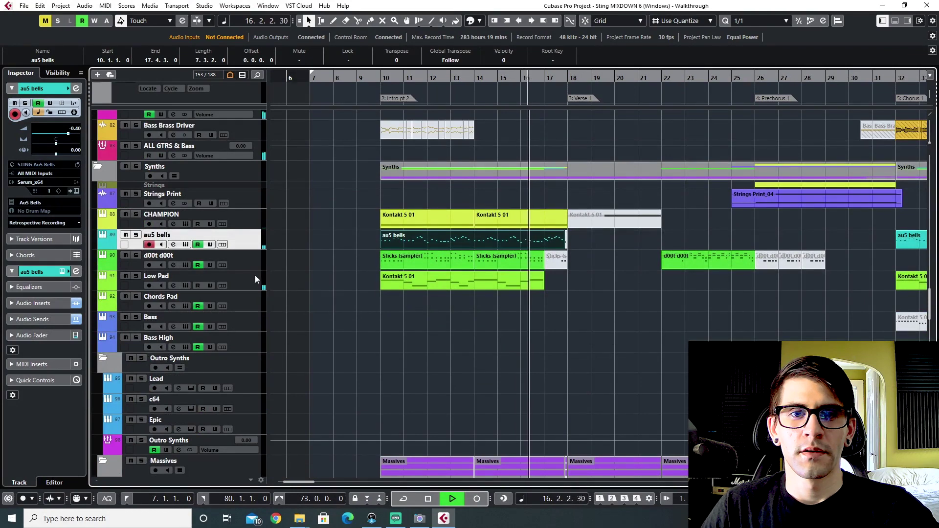
key("space")
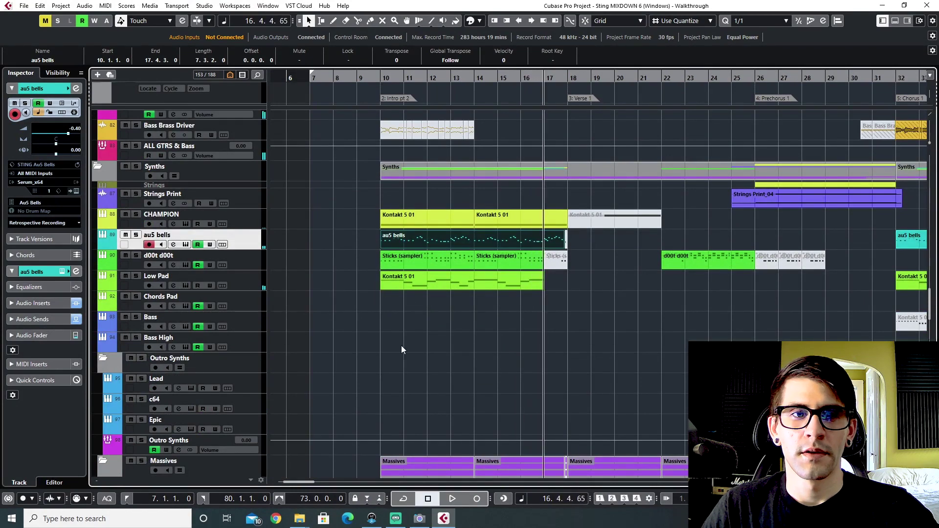
Select the d00t d00t track and check the MixConsole before returning to the project arrangement.
scroll(412, 345, "down", 3)
scroll(412, 345, "up", 3)
scroll(459, 361, "right", 3)
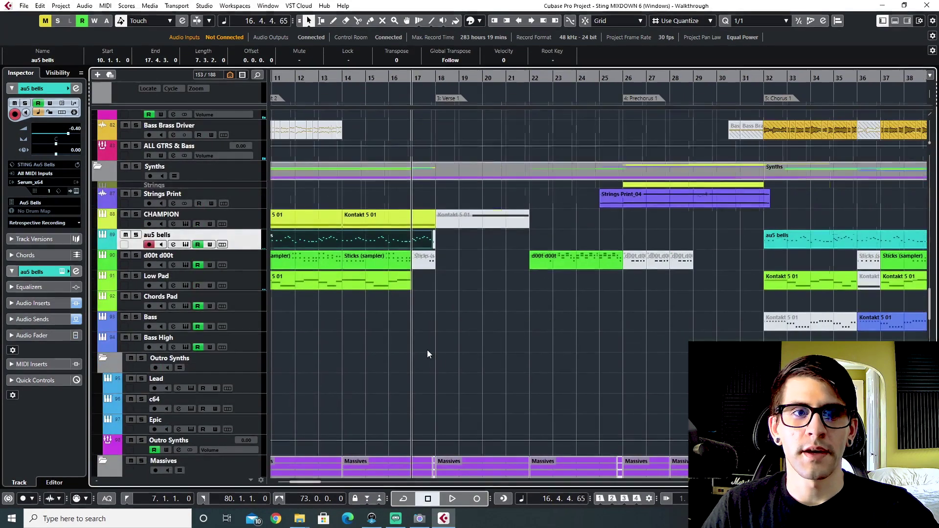
scroll(427, 350, "left", 2)
left_click(244, 263)
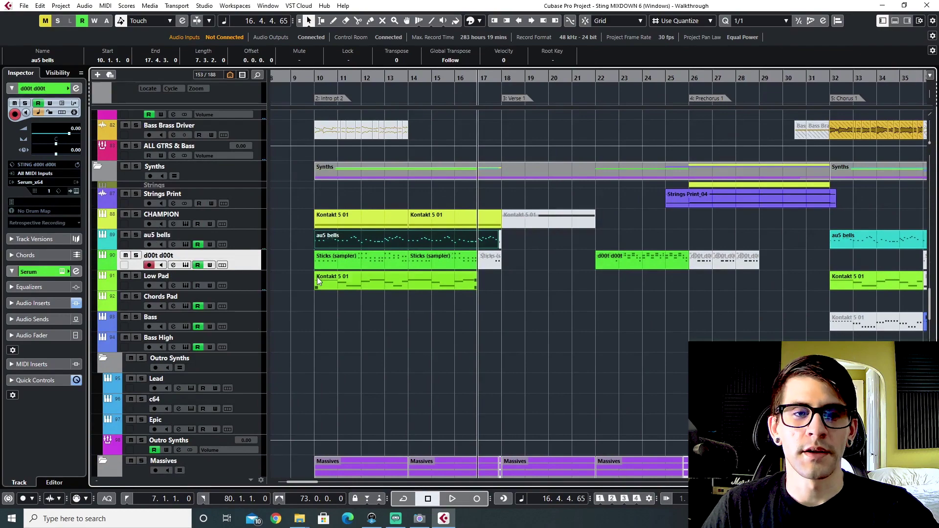
key("F3")
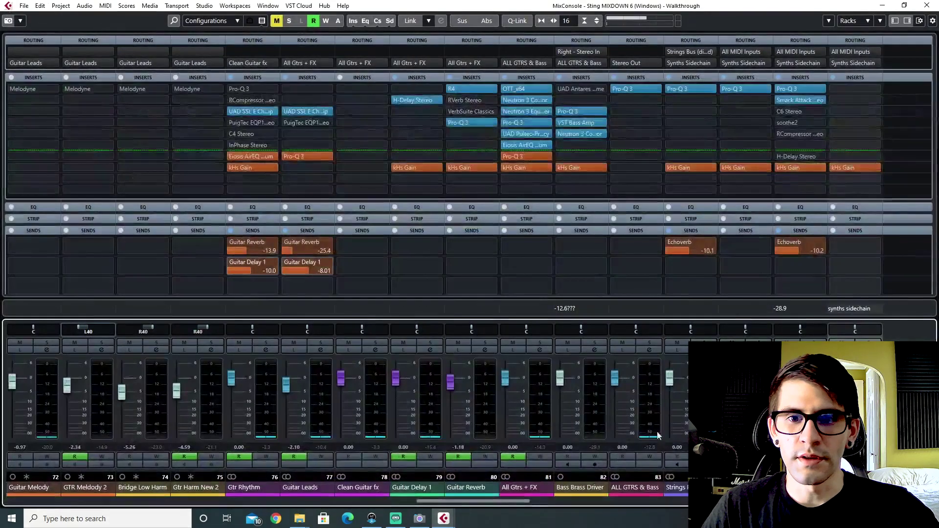
key("F3")
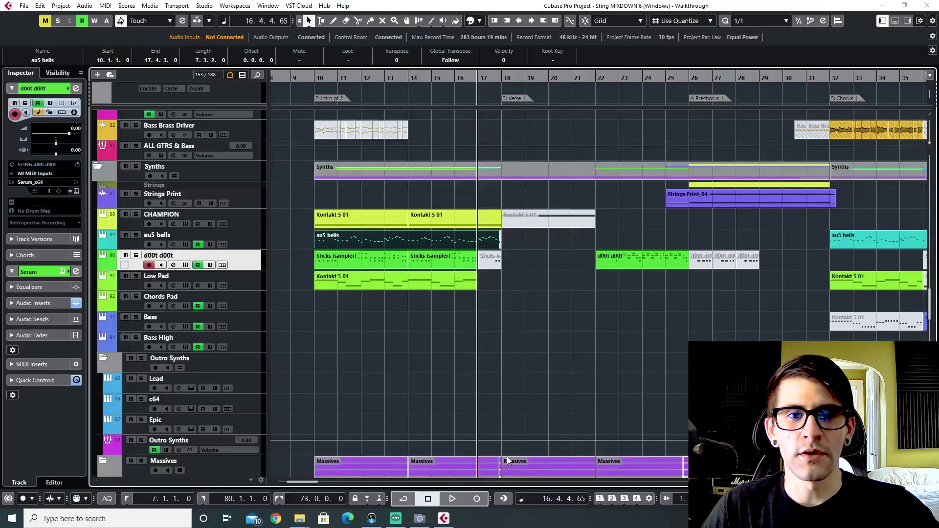
Solo the d00t d00t part together with the other synths and play from Intro pt 2.
left_click(246, 276)
left_click(136, 255)
left_click(315, 84)
key("space")
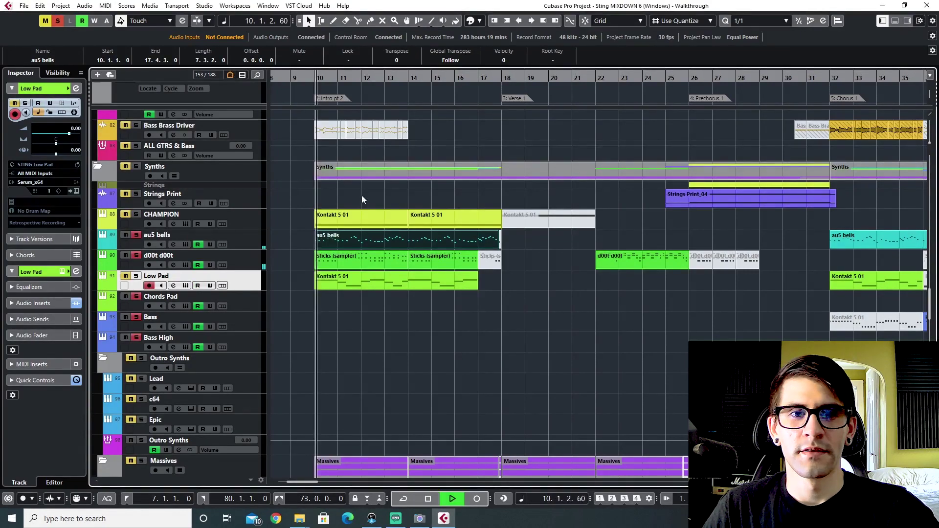
Open the Serum instrument on the d00t d00t track and stop playback.
left_click(246, 255)
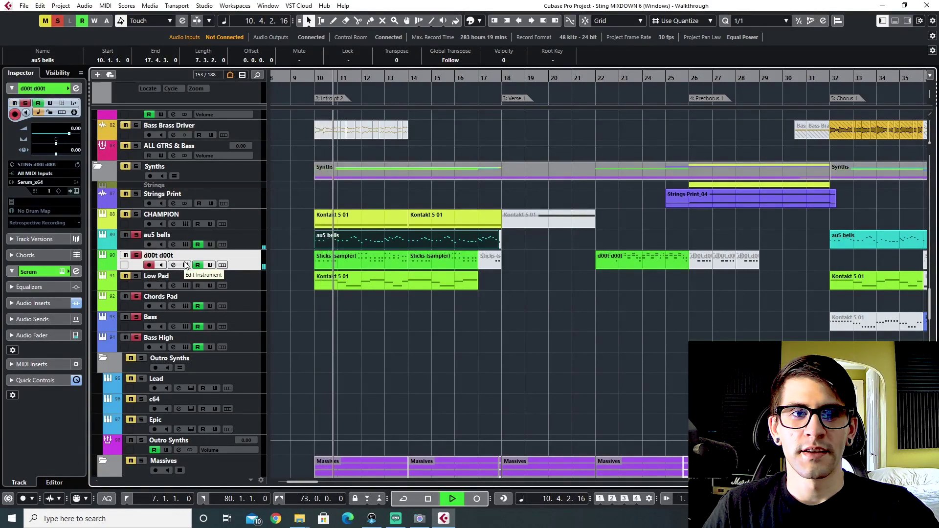
left_click(185, 264)
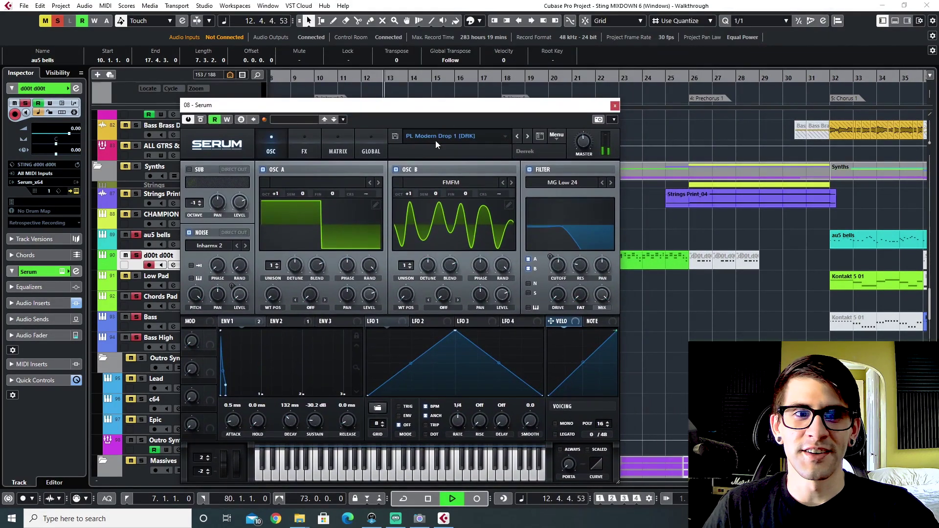
key("space")
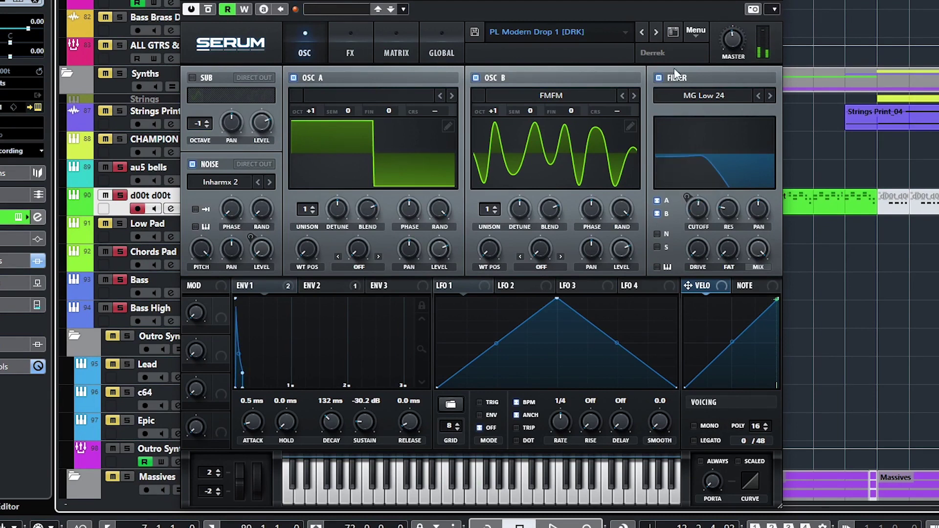
Switch Serum's MG Low 24 filter off and back on to compare the sound, and inspect the cutoff's modulation.
left_click(659, 79)
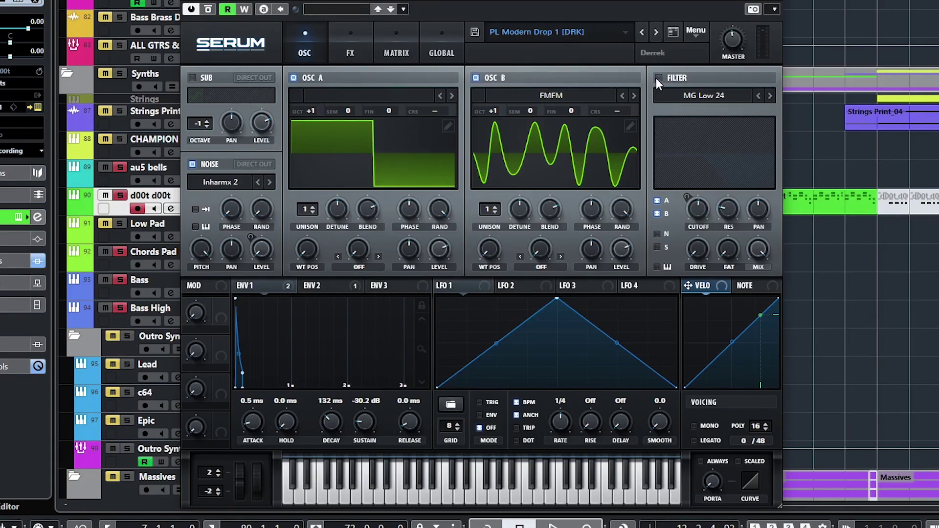
left_click(658, 78)
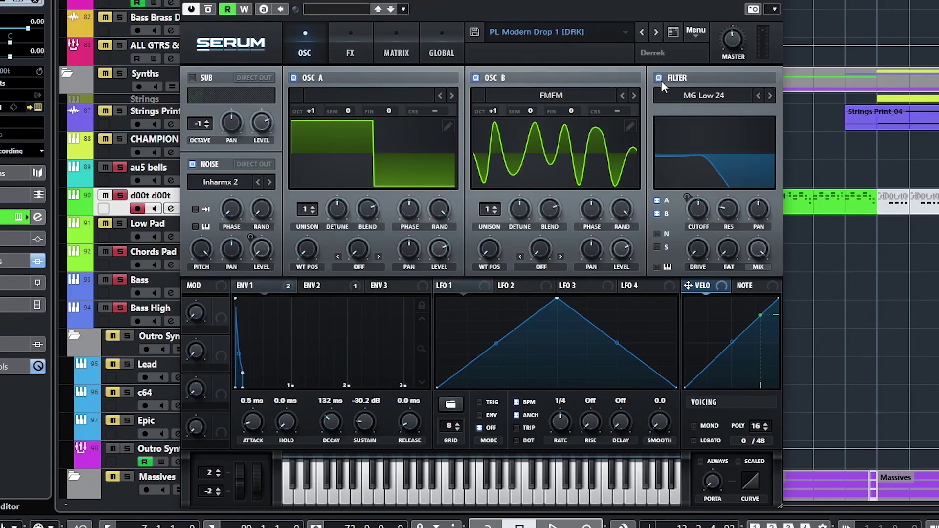
right_click(700, 214)
left_click(452, 269)
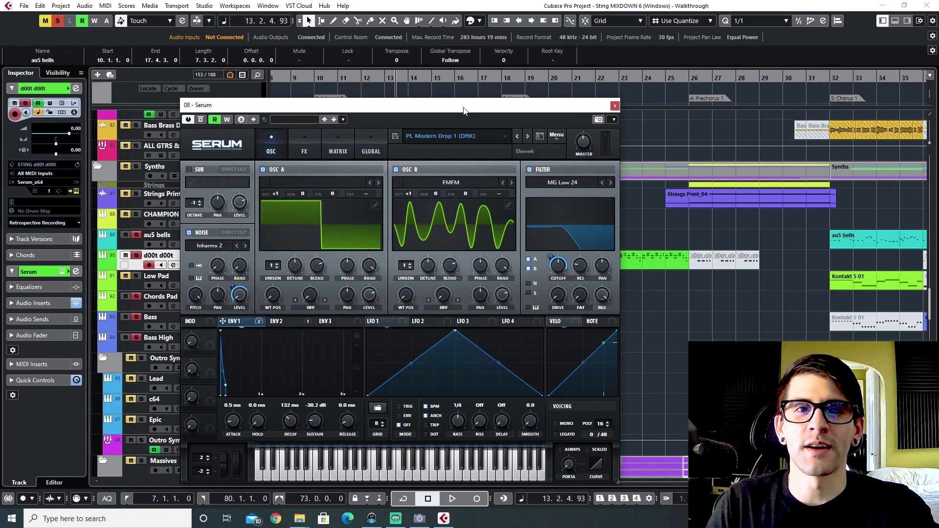
Return the playhead to Intro pt 2 and reposition the Serum window so the whole plugin is visible.
left_click_drag(441, 105, 510, 210)
left_click(315, 76)
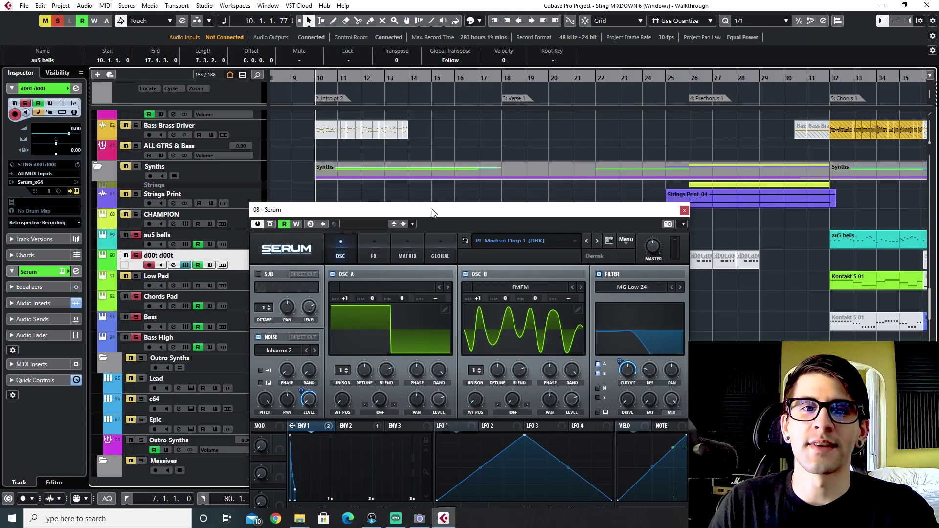
left_click_drag(433, 211, 414, 79)
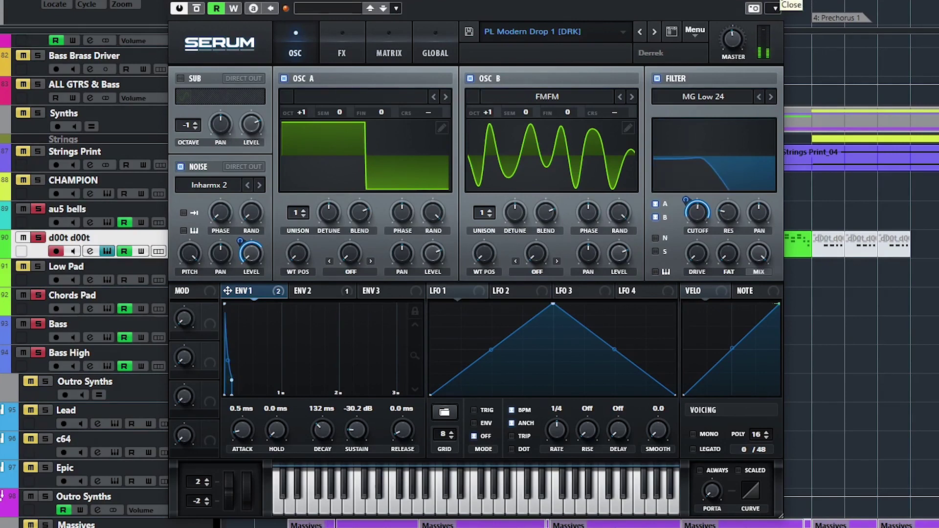
Show Serum's effects rack and compare the d00t d00t sound with the delay bypassed and enabled.
left_click(337, 43)
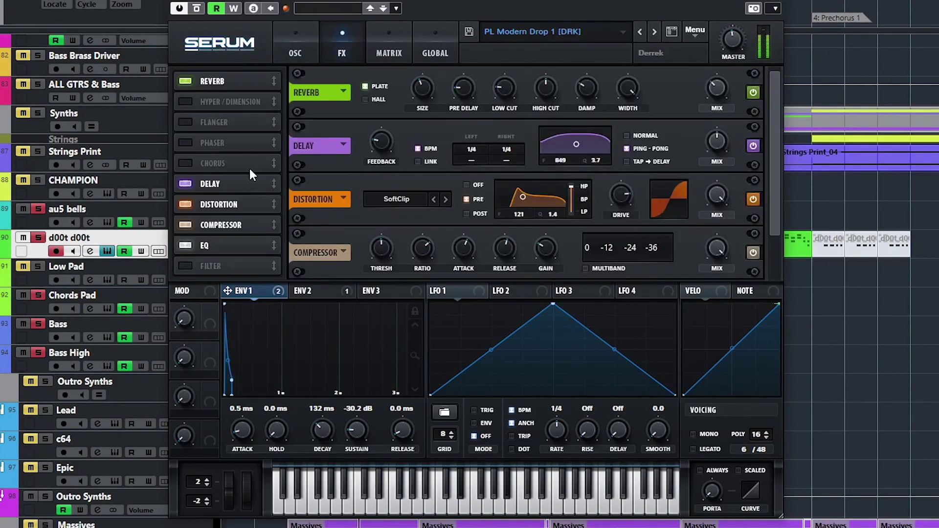
left_click(184, 184)
left_click(185, 184)
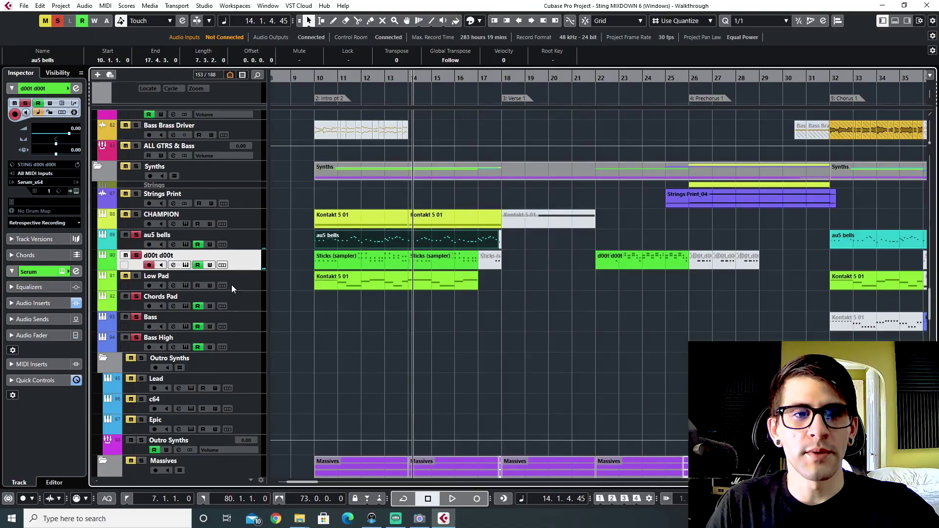
key("F3")
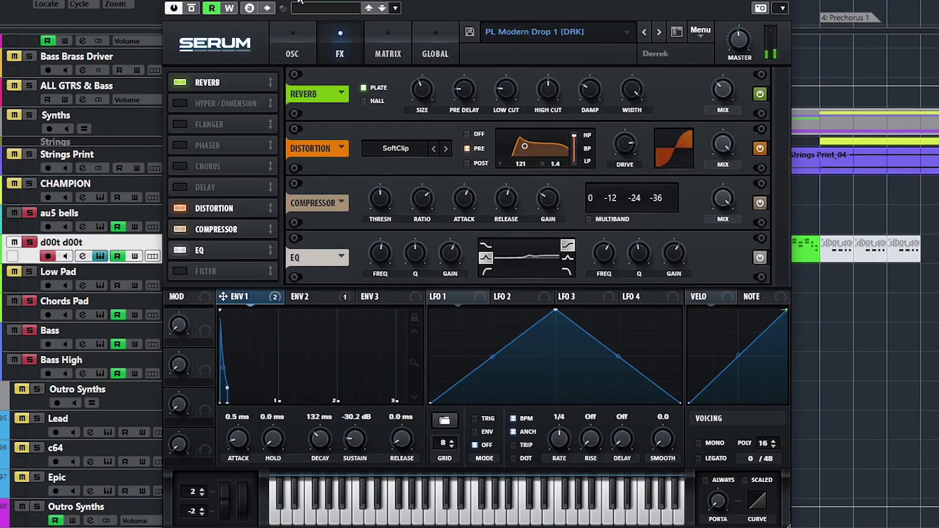
left_click(180, 187)
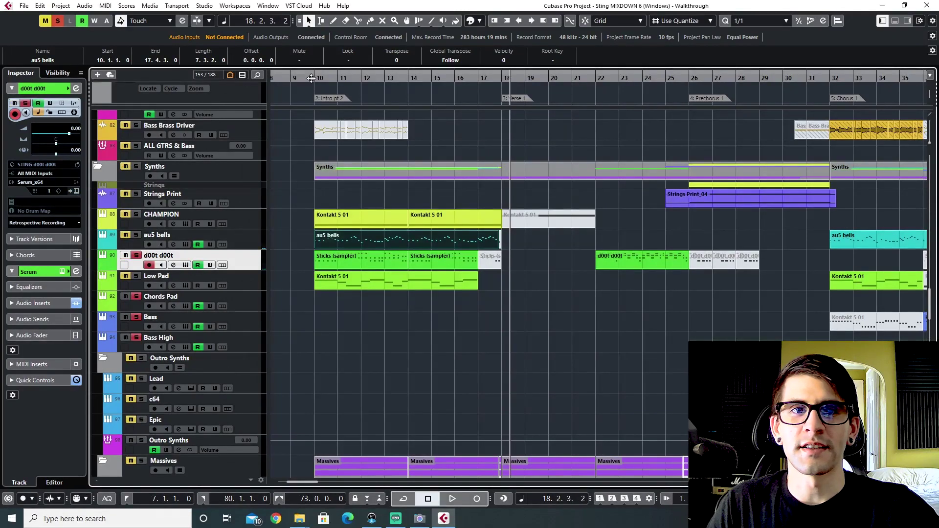
Select the Low Pad track and listen to it with the soloed synths from Intro pt 2, stopping playback shortly after.
left_click(317, 74)
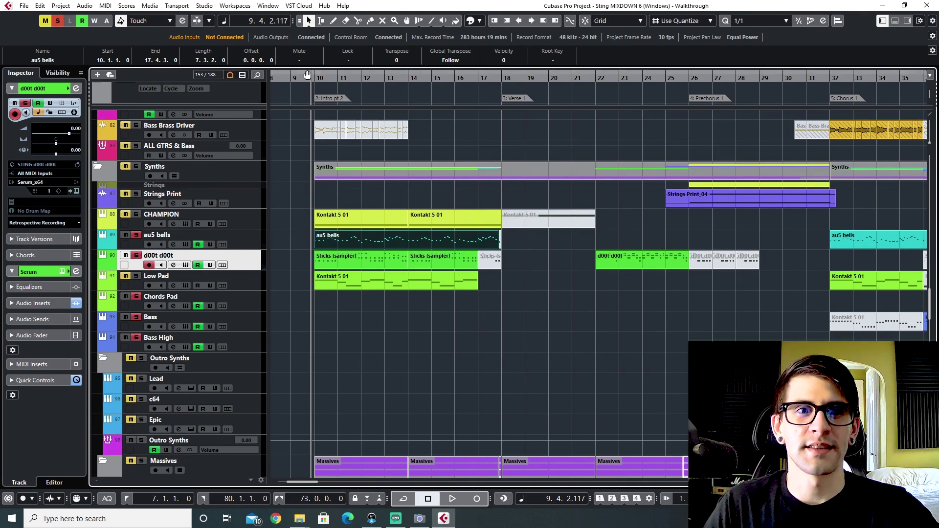
left_click(236, 288)
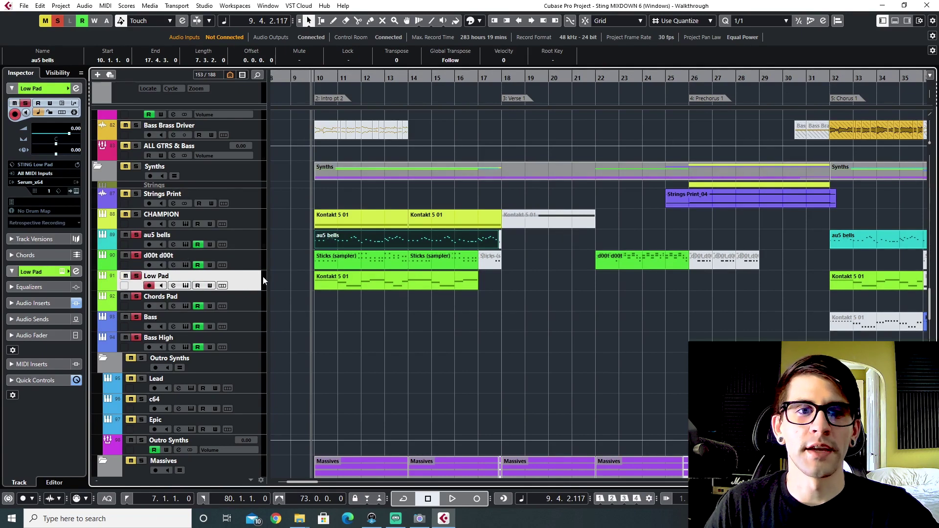
key("space")
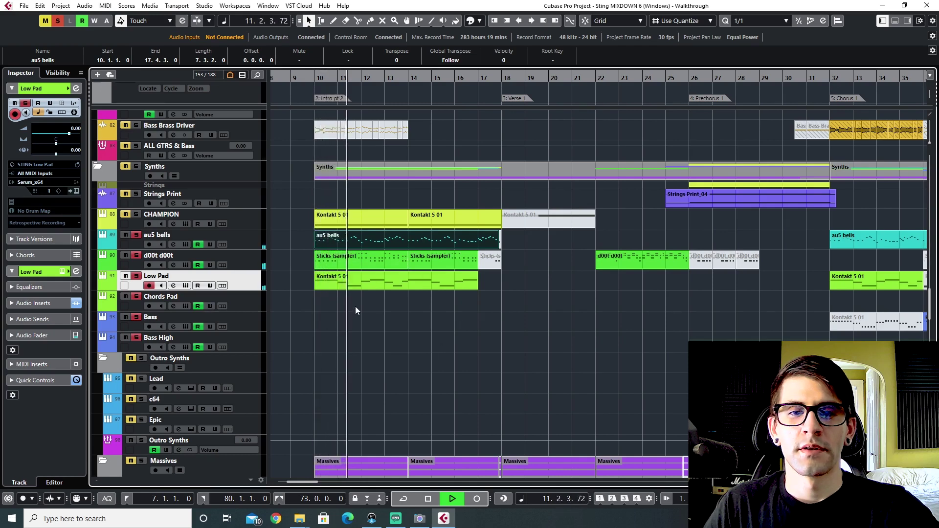
key("space")
Select the Bass track and place the playhead at the start of Chorus 2.2.
key("g")
key("g")
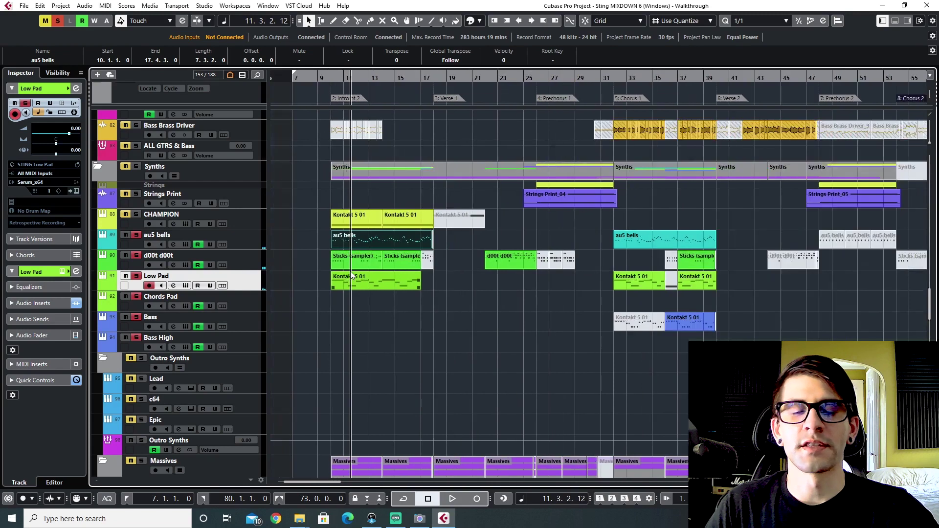
scroll(349, 274, "right", 2)
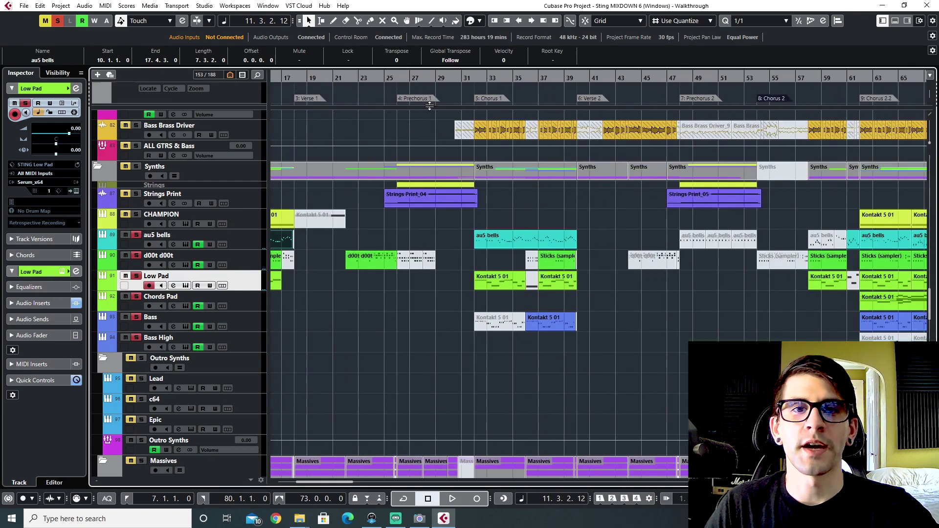
left_click(477, 80)
scroll(474, 333, "down", 3)
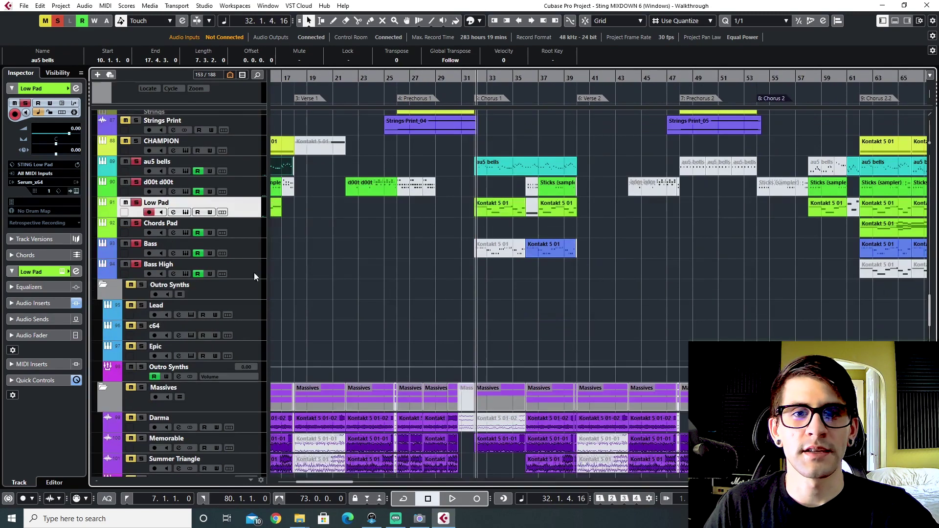
left_click(169, 244)
scroll(432, 275, "right", 6)
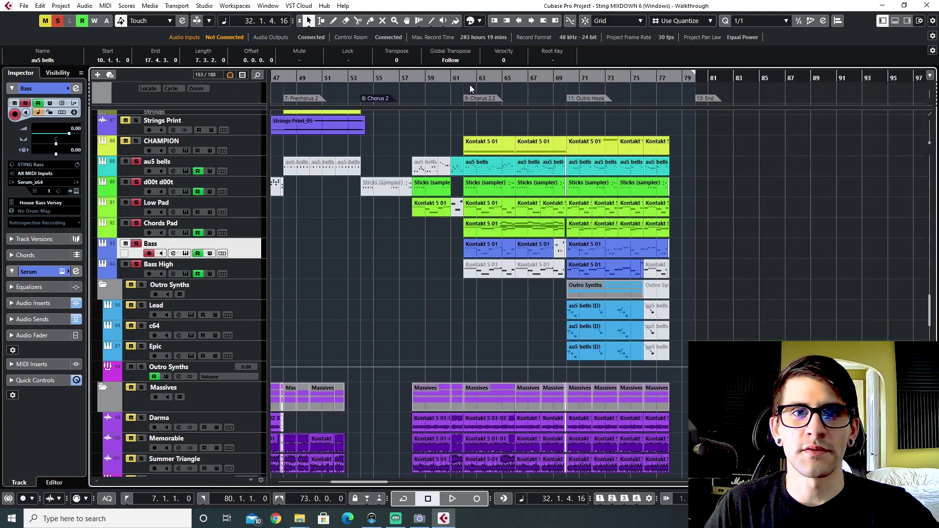
left_click(469, 82)
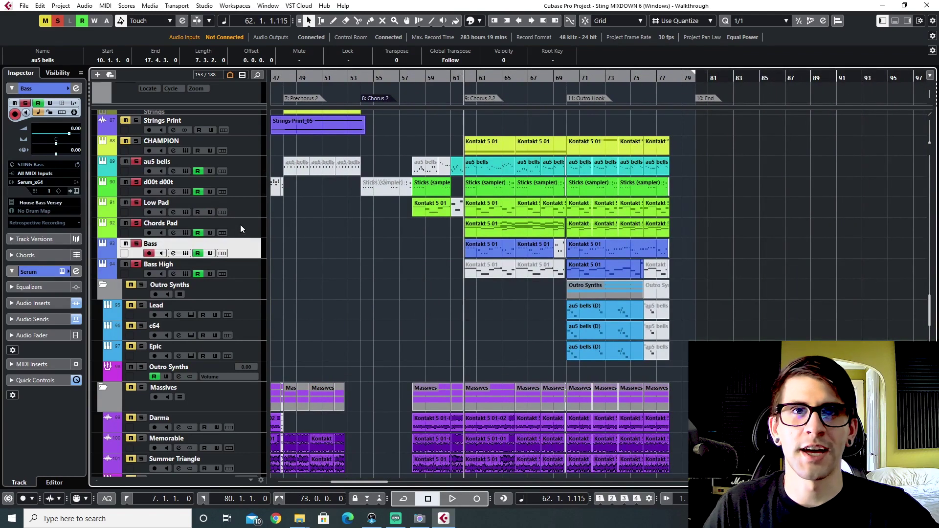
Show the Bass track's Serum patch while playing the soloed synths in Chorus 2.2, closing the plugin and stopping playback at the end.
left_click(186, 253)
left_click_drag(445, 72, 378, 75)
key("space")
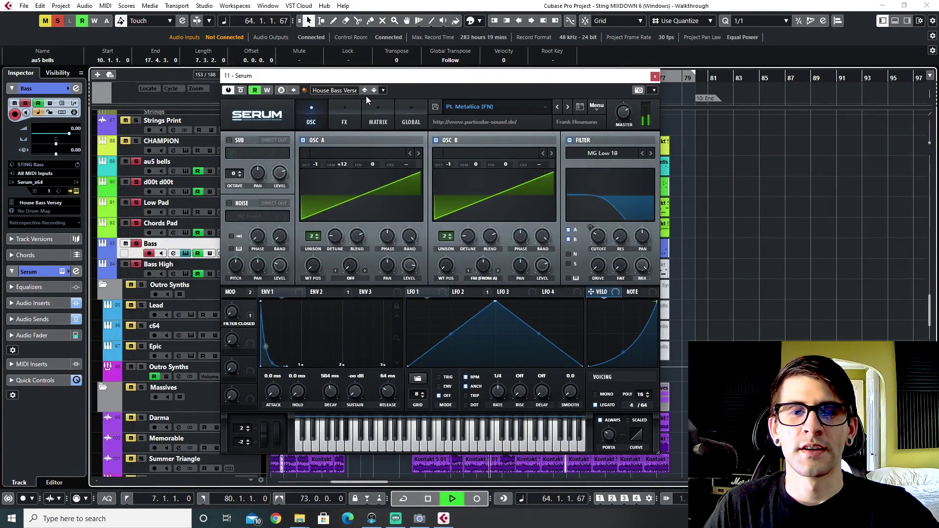
mouse_move(498, 78)
left_mouse_down()
mouse_move(494, 86)
mouse_move(485, 76)
mouse_move(497, 75)
left_mouse_up()
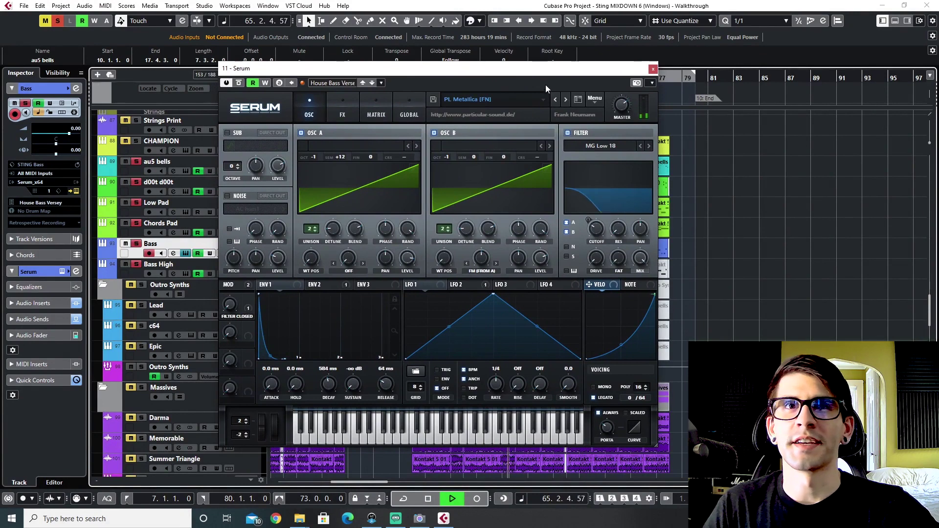
left_click(652, 69)
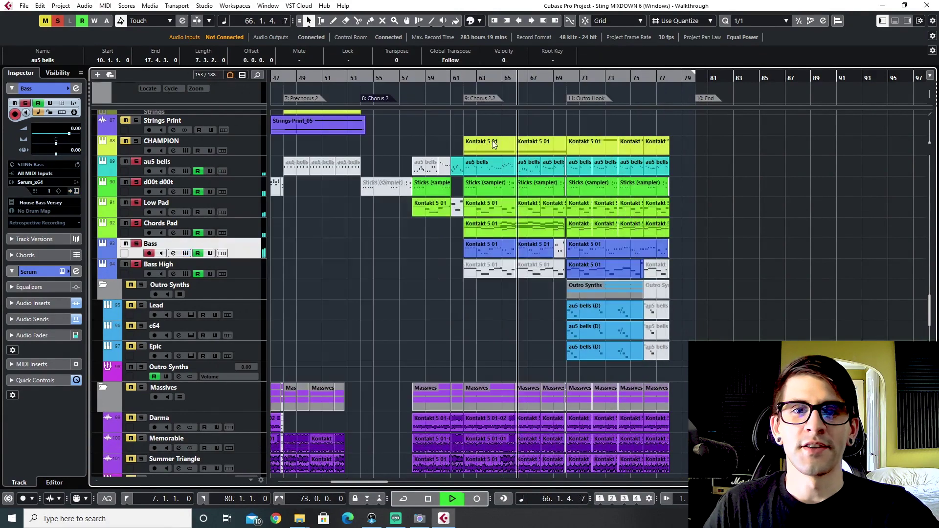
key("space")
Place the playhead at the Outro Hook marker and play the section with its parts enlarged in the arrangement.
left_click(569, 78)
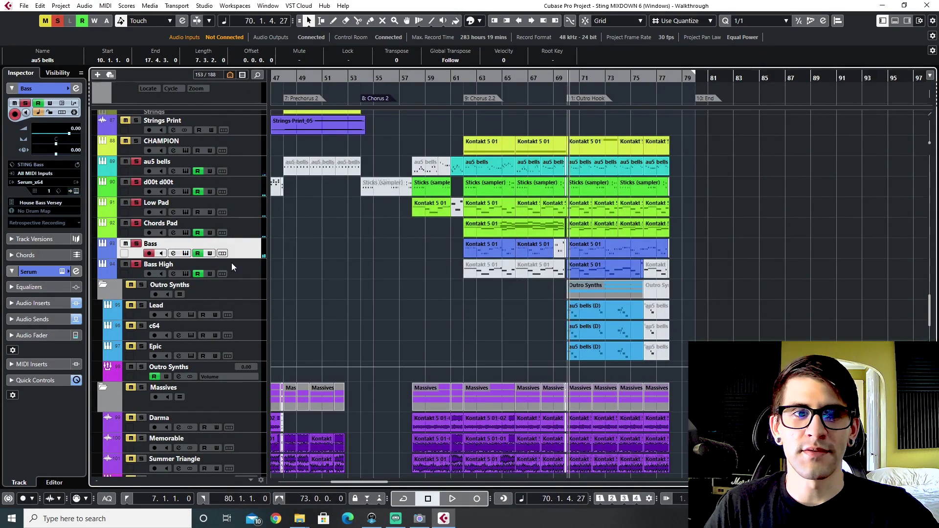
key("h")
key("h")
key("h")
key("h")
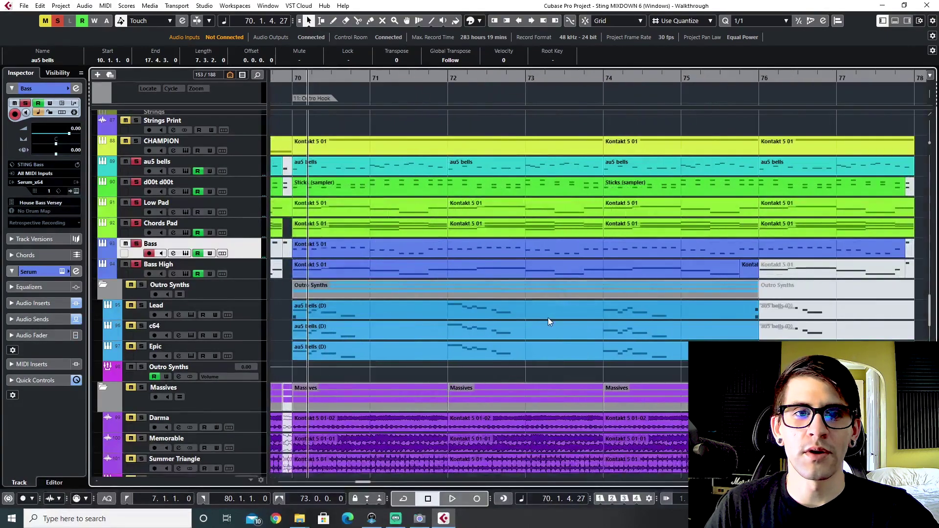
key("space")
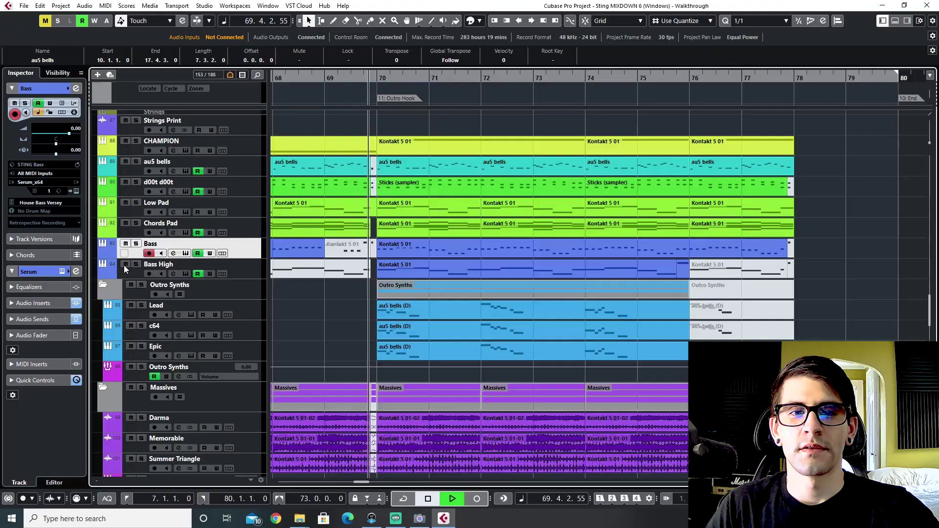
Compare the Outro Hook's full mix with the Bass High track muted and unmuted, replaying from just before bar 70.
left_click(125, 265)
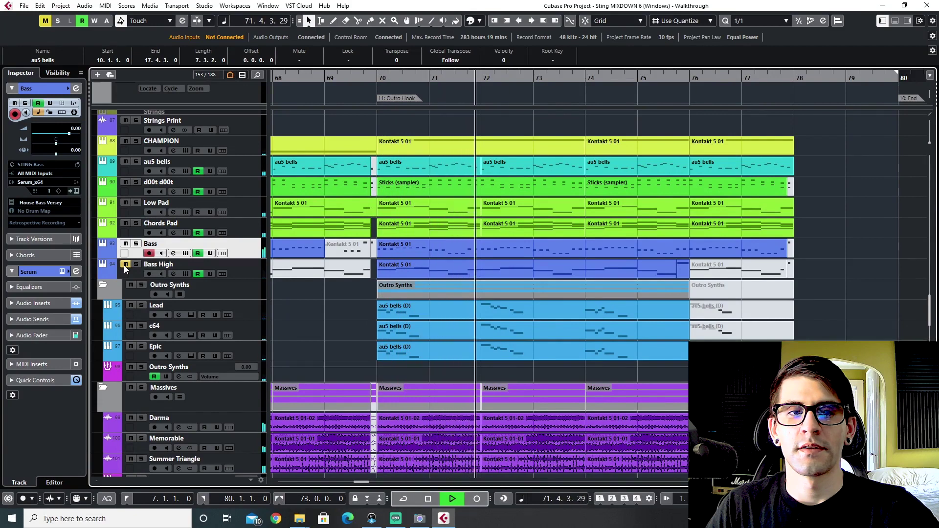
left_click(125, 264)
key("space")
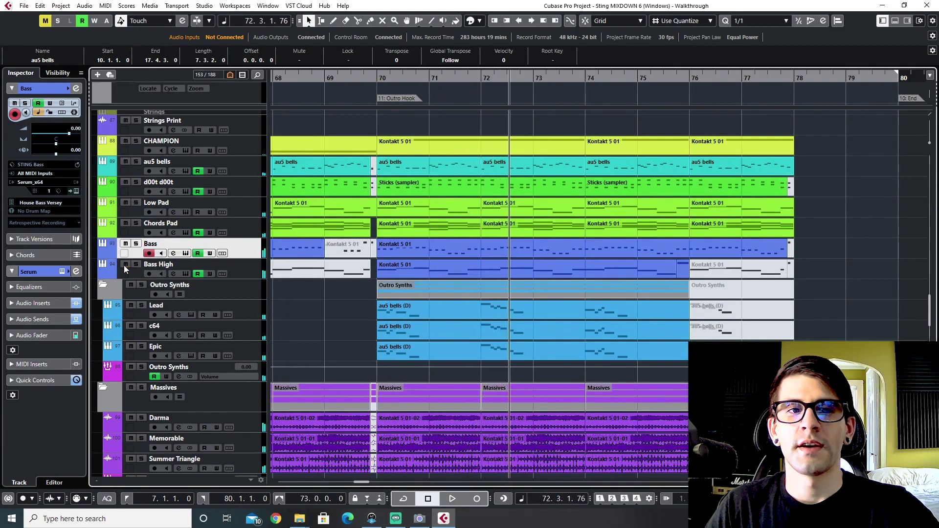
left_click_drag(386, 71, 373, 82)
key("space")
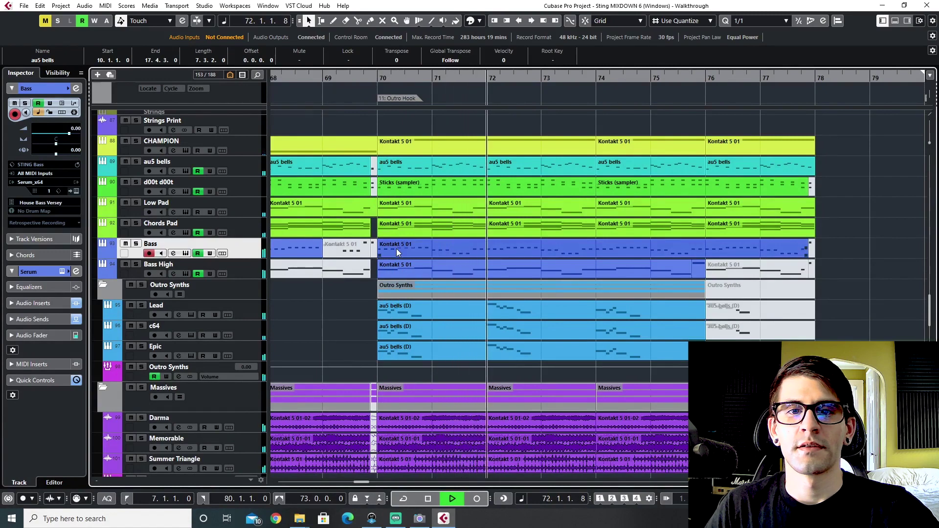
key("space")
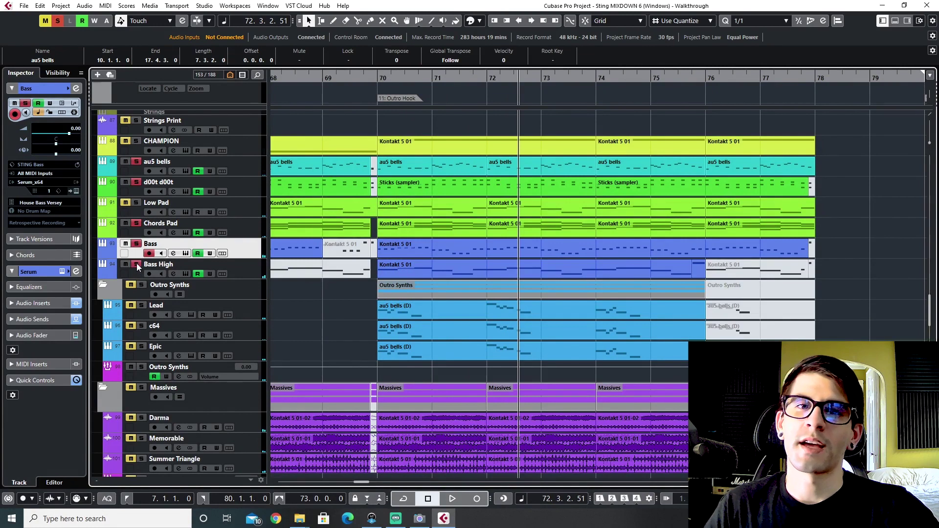
Play the Outro Hook with only the soloed synths, and again with all solos deactivated, to compare the sound.
left_click(376, 76)
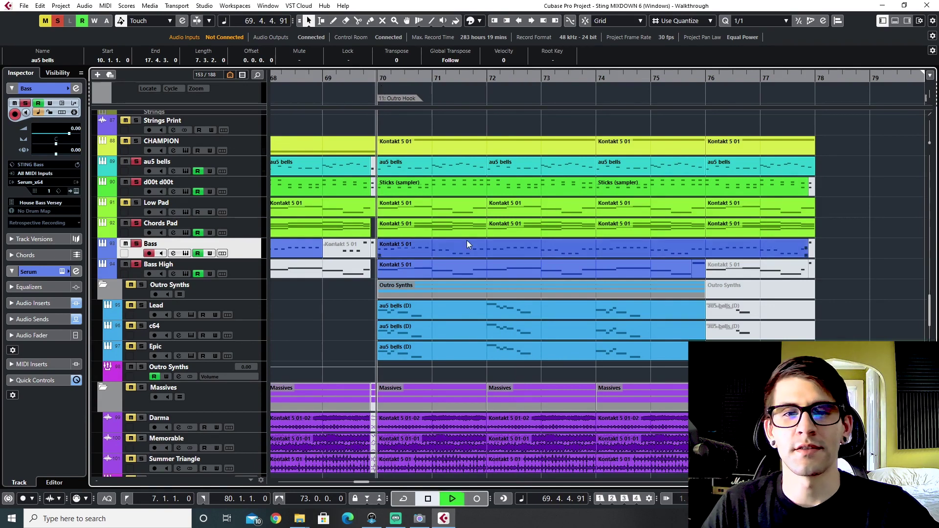
key("space")
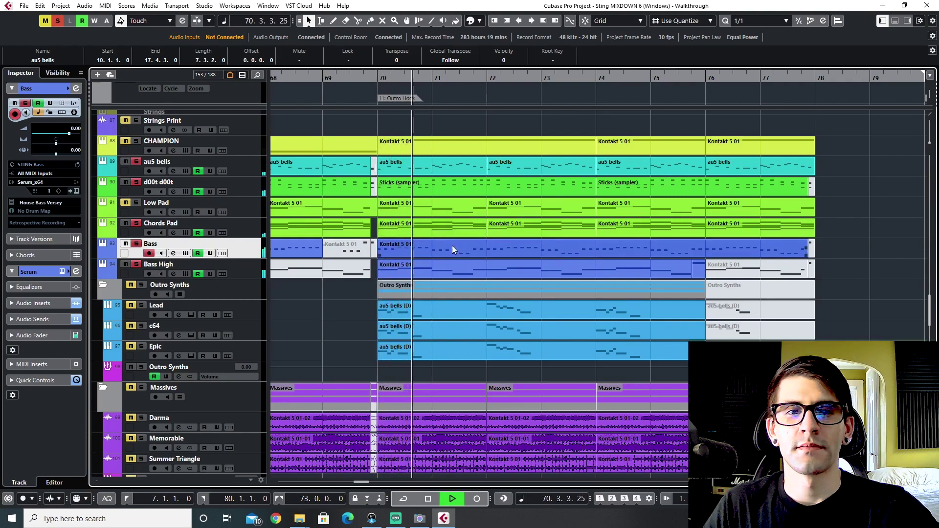
left_click(58, 21)
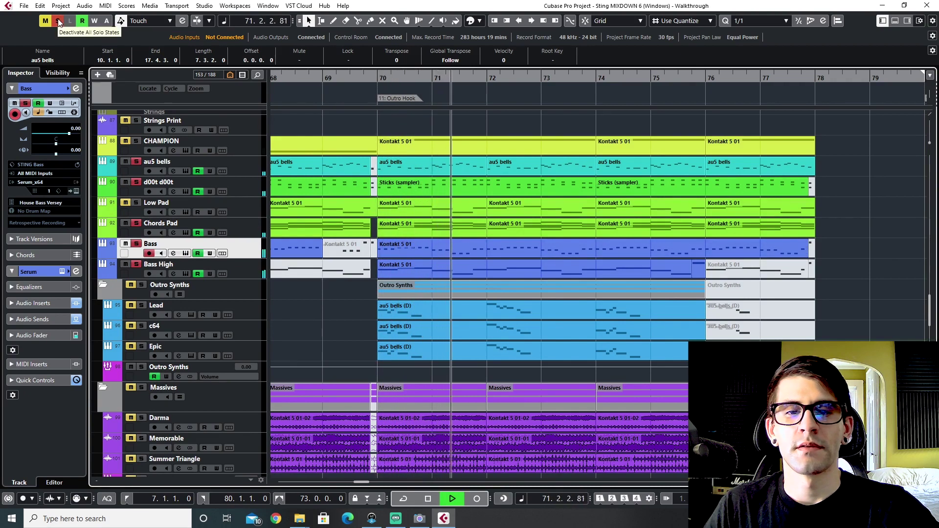
key("space")
left_click(372, 78)
key("space")
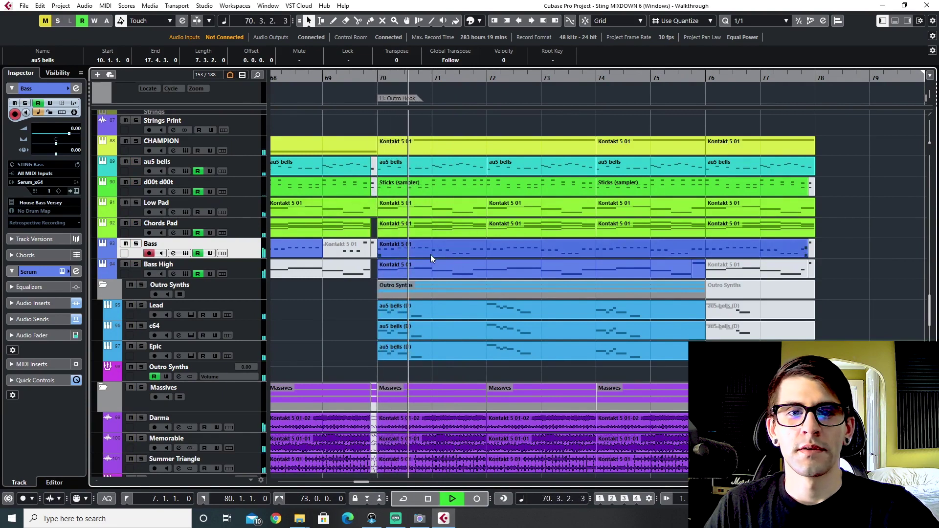
key("space")
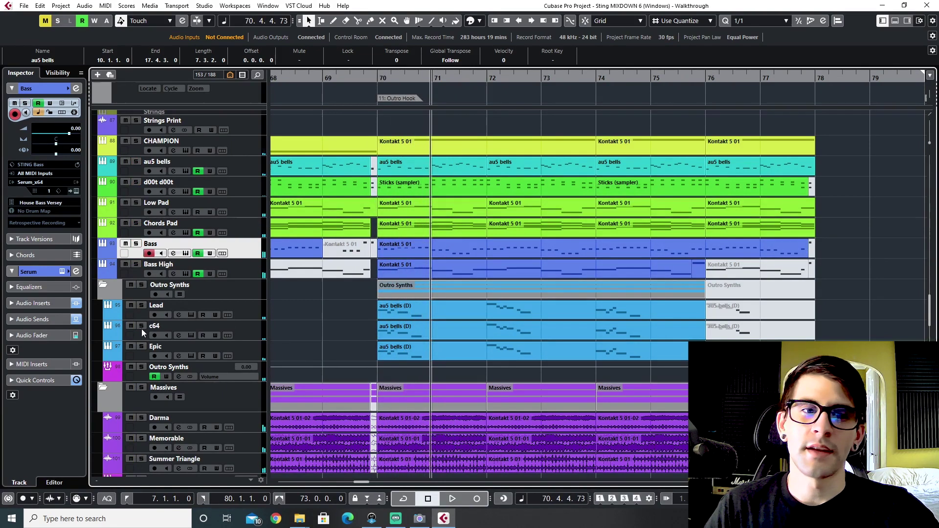
Solo the Lead, c64 and Epic tracks with the other synths and set the playhead just before the Outro Hook.
left_click(141, 306)
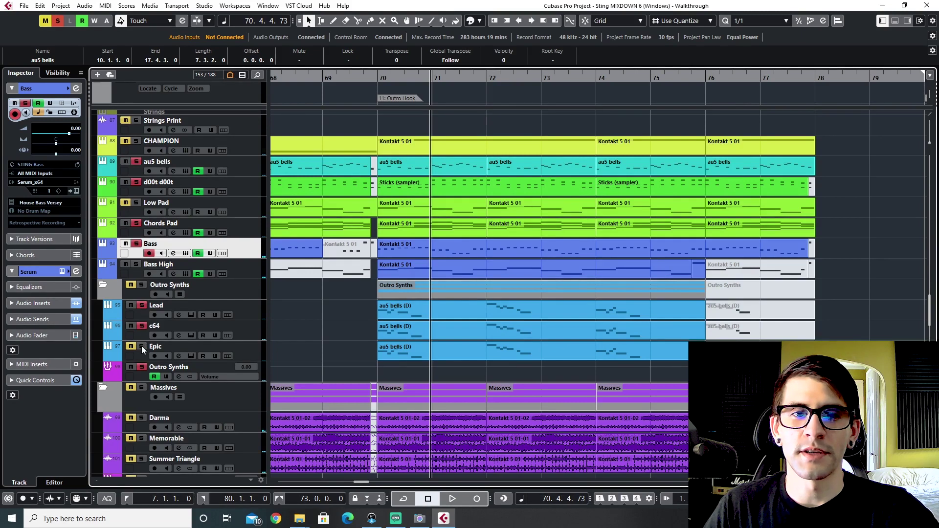
left_click(142, 346)
left_click(382, 78)
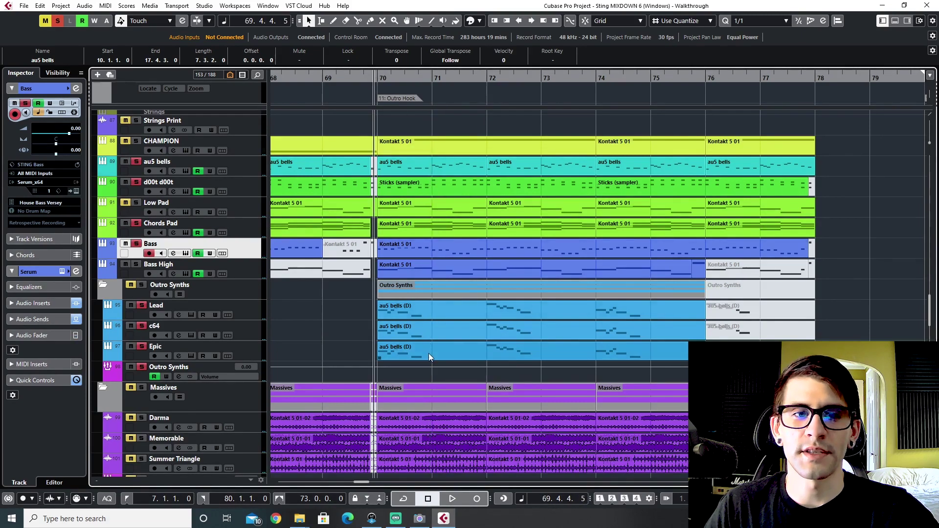
scroll(428, 353, "down", 2)
scroll(427, 345, "down", 3)
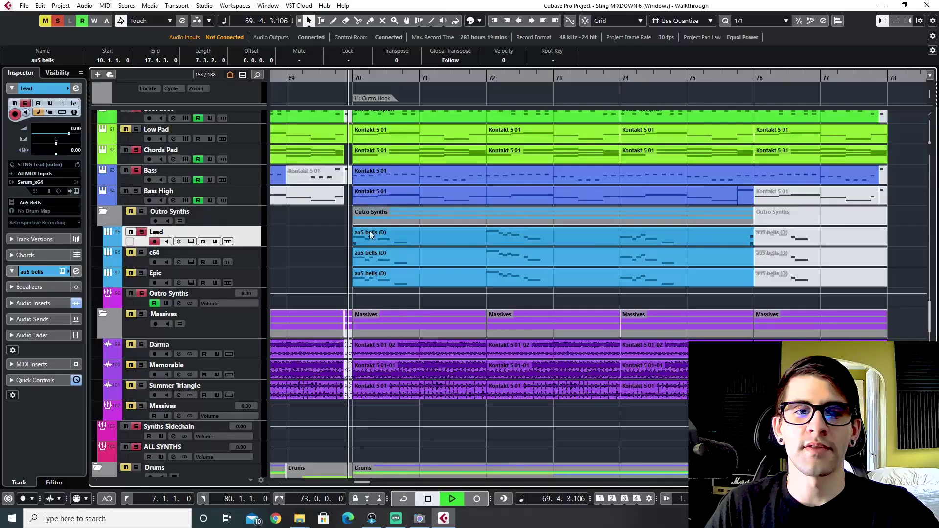
Audition the outro's Lead layer and the c64 layer in turn with the soloed synths from just before bar 70.
key("space")
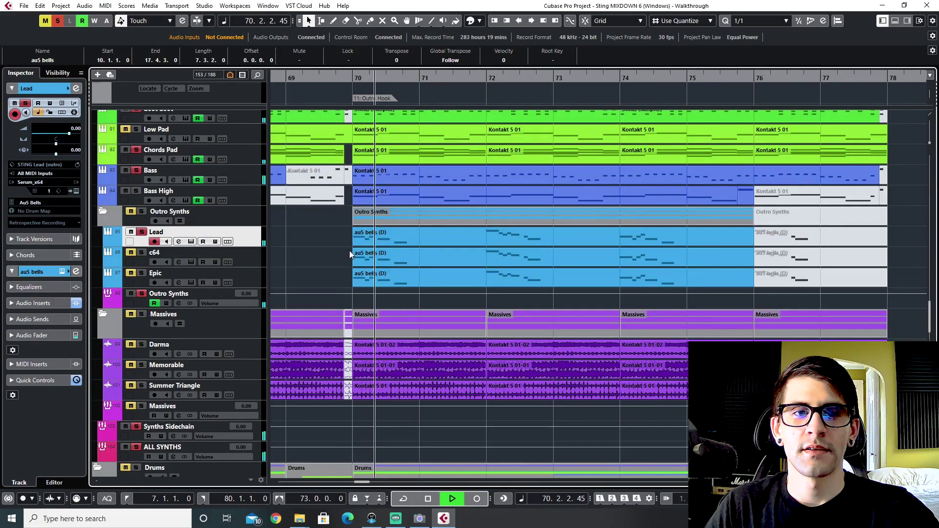
key("space")
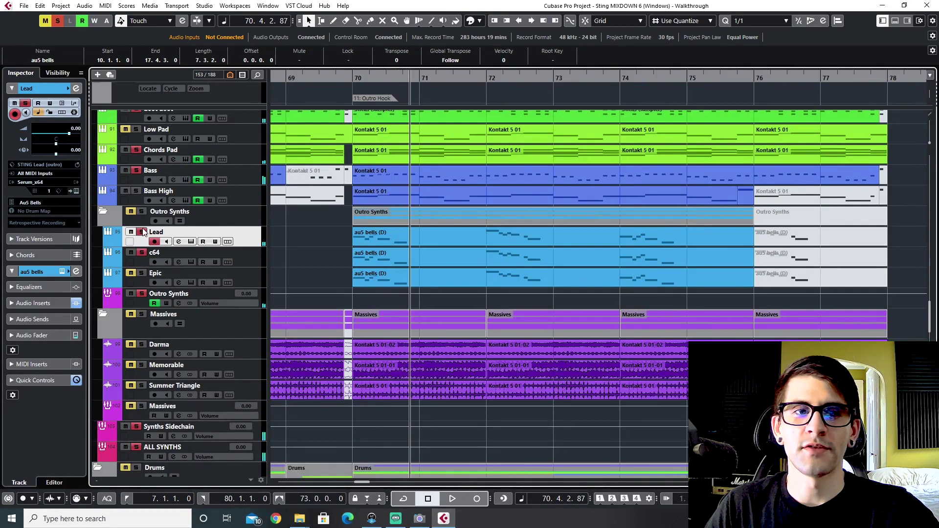
left_click_drag(347, 74, 367, 94)
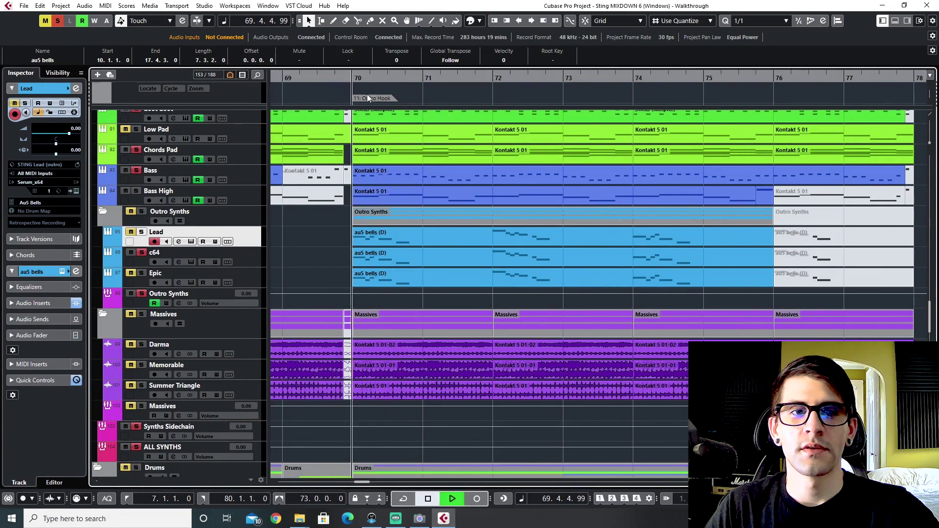
key("space")
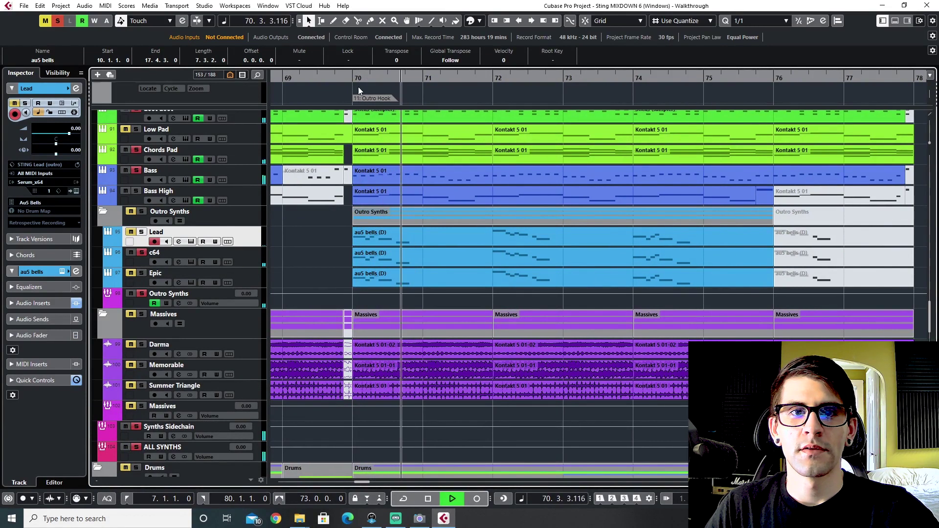
key("space")
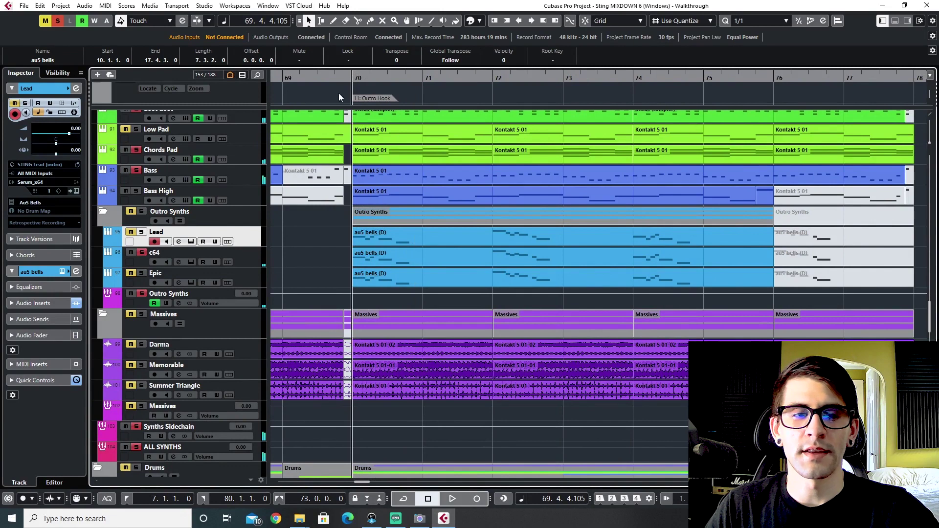
Solo the Epic layer in place of c64 and listen to it from just before the Outro Hook.
left_click(142, 274)
left_click(344, 75)
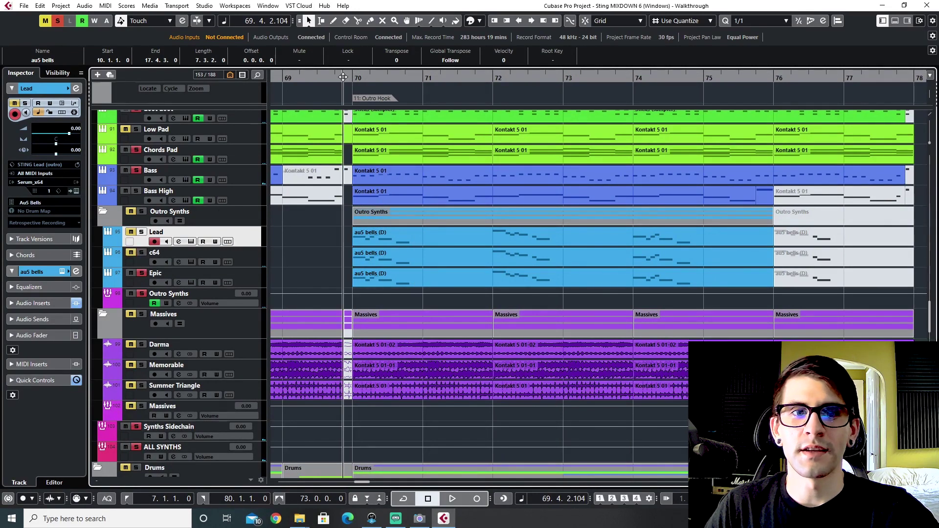
key("space")
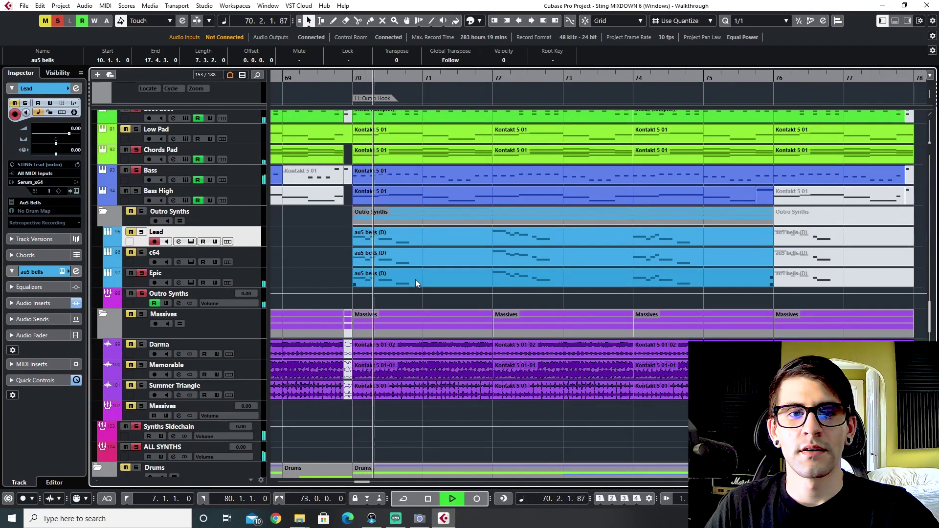
key("space")
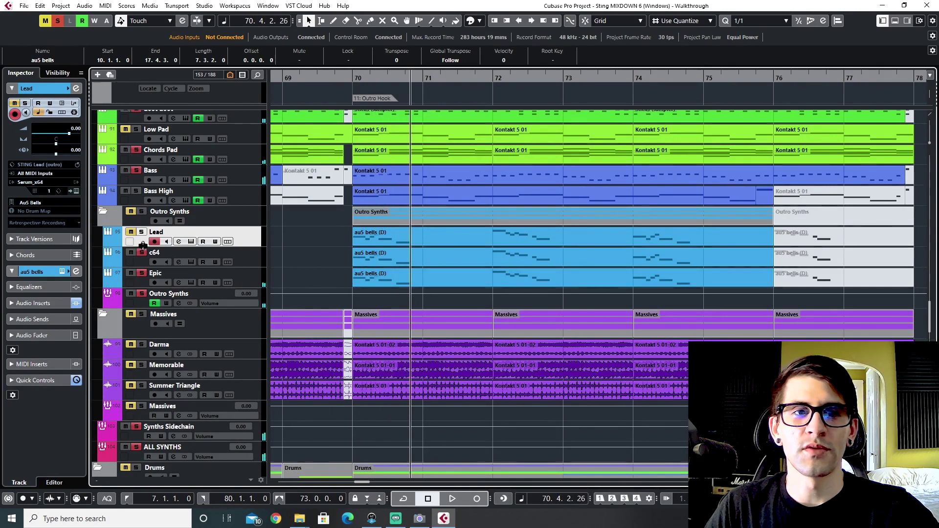
Turn on cycle mode and listen to Lead, c64 and Epic soloed together from different bars of the Outro Hook.
key("slash")
double_click(385, 74)
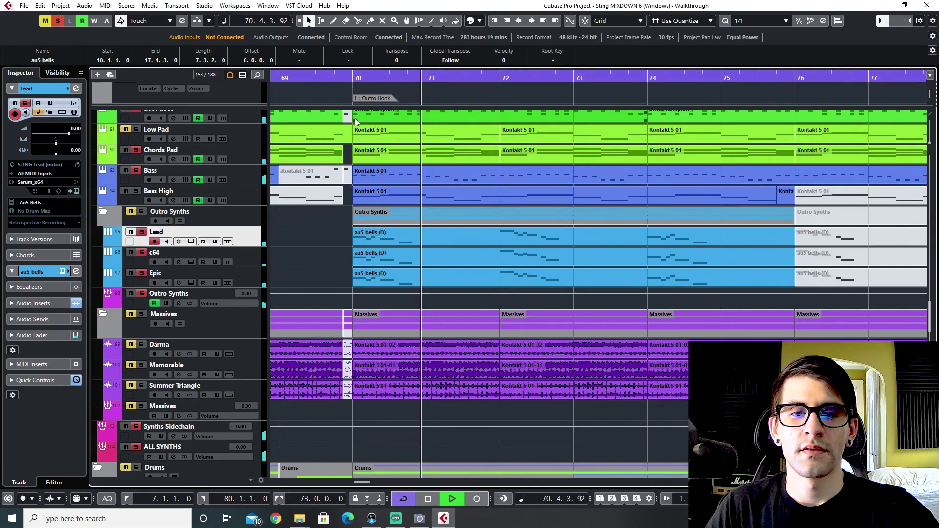
key("space")
left_click(650, 80)
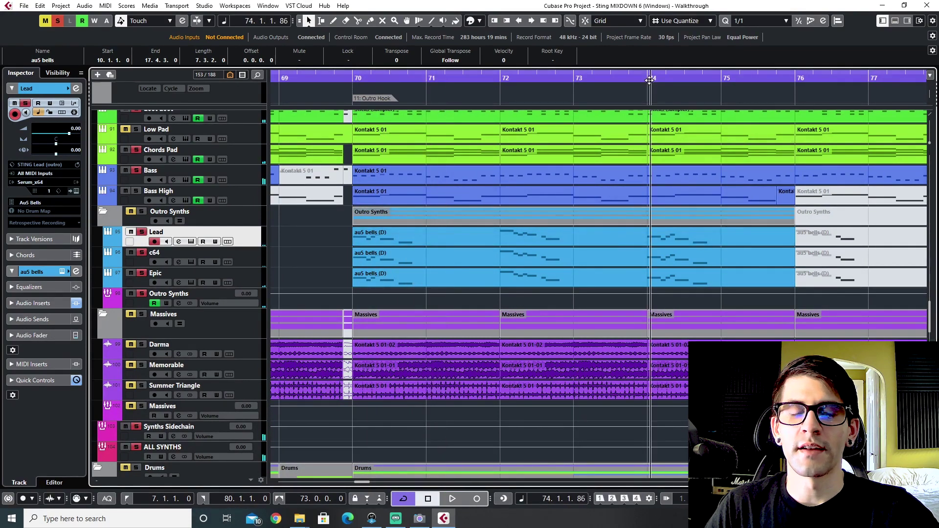
key("space")
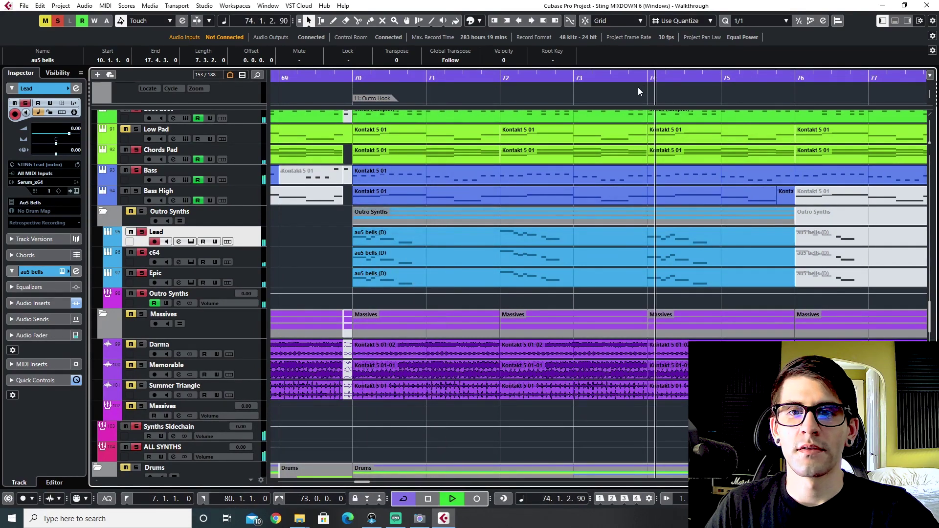
key("space")
left_click(499, 79)
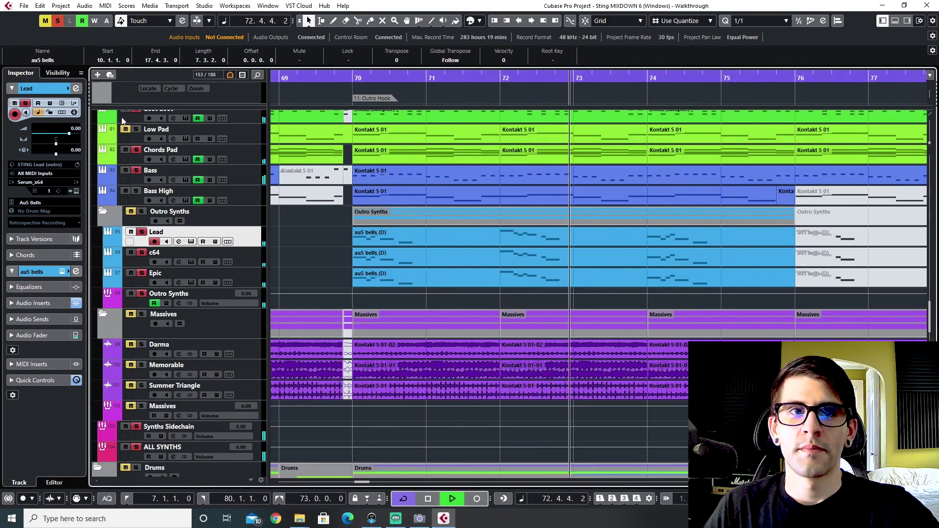
Clear all solos and listen to the full mix from just before the Outro Hook.
left_click(58, 20)
left_click(341, 79)
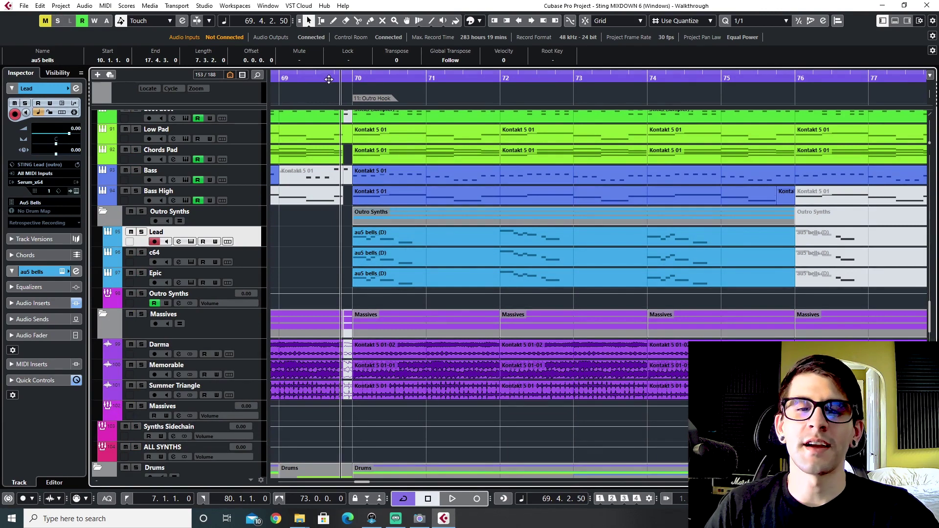
key("space")
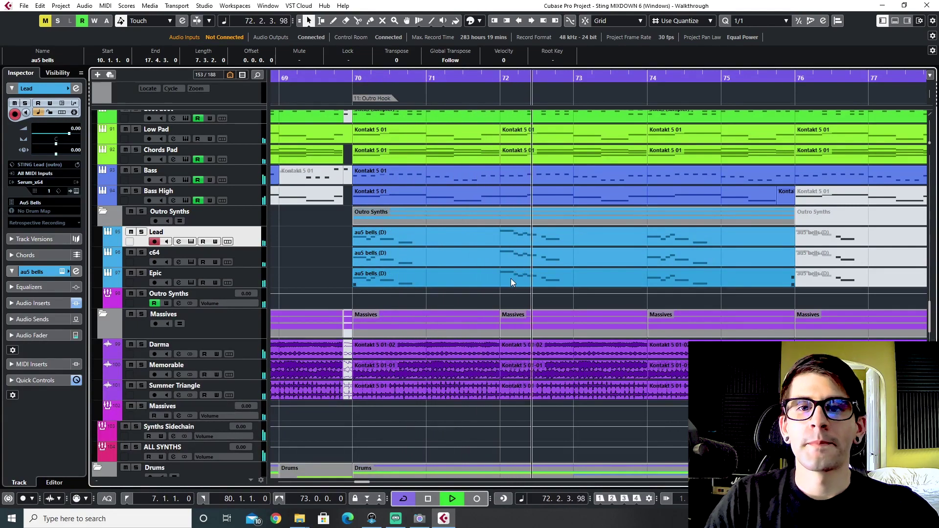
key("space")
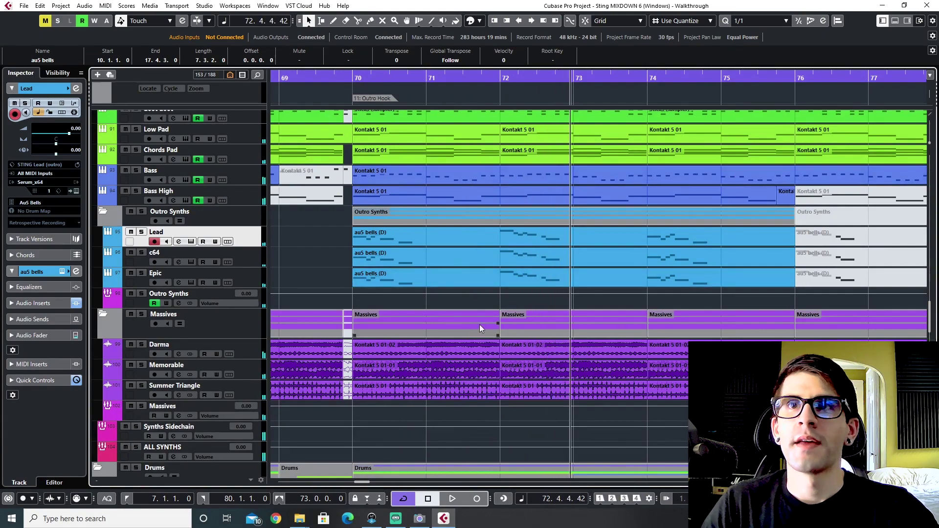
Look over the Massives folder's Darma, Memorable and Summer Triangle tracks across the arrangement from Intro pt 2 to the Outro Hook.
scroll(479, 330, "down", 2)
scroll(479, 335, "left", 10)
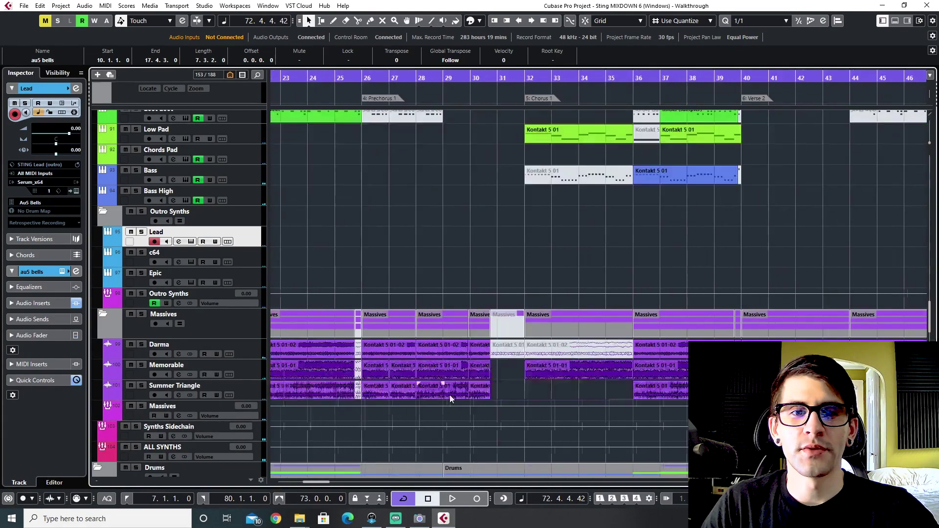
scroll(448, 401, "right", 5)
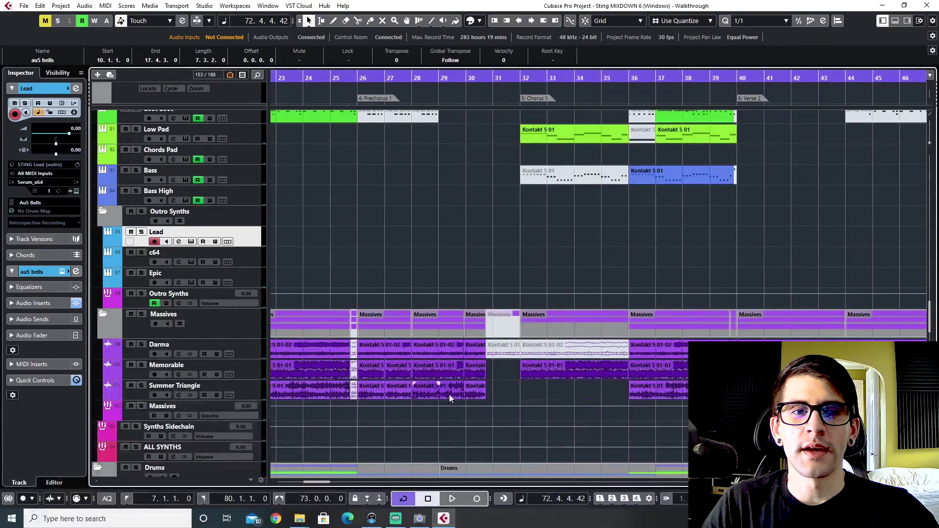
scroll(449, 395, "down", 3)
scroll(433, 330, "up", 3)
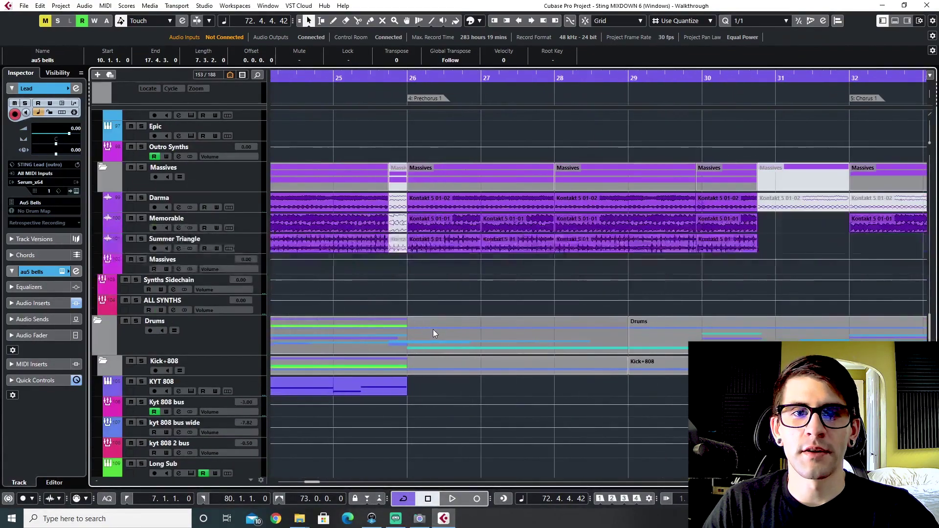
left_click(406, 77)
key("g")
key("g")
key("g")
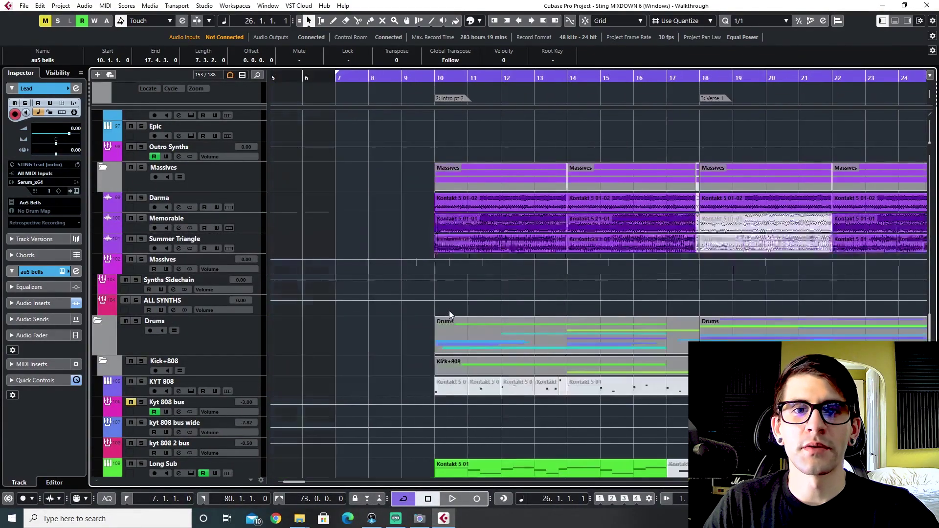
key("g")
key("g")
key("g")
key("g")
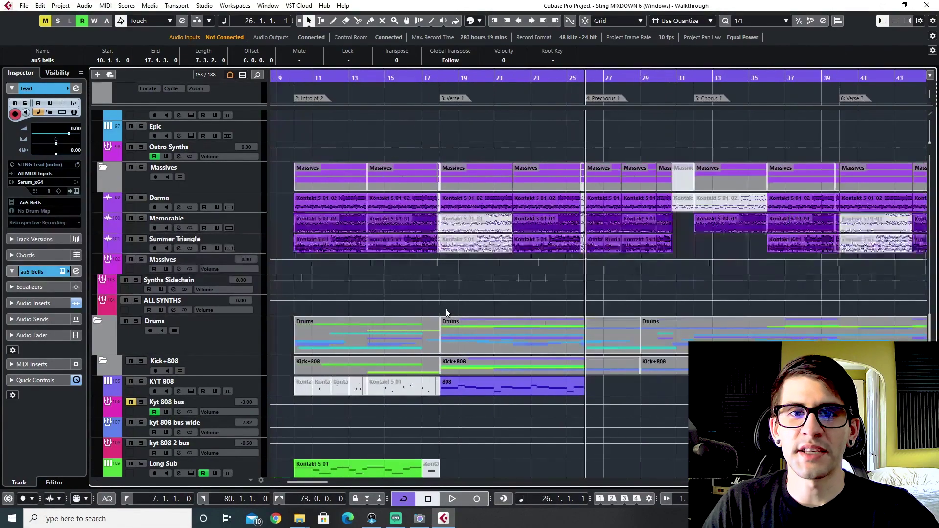
scroll(445, 310, "right", 10)
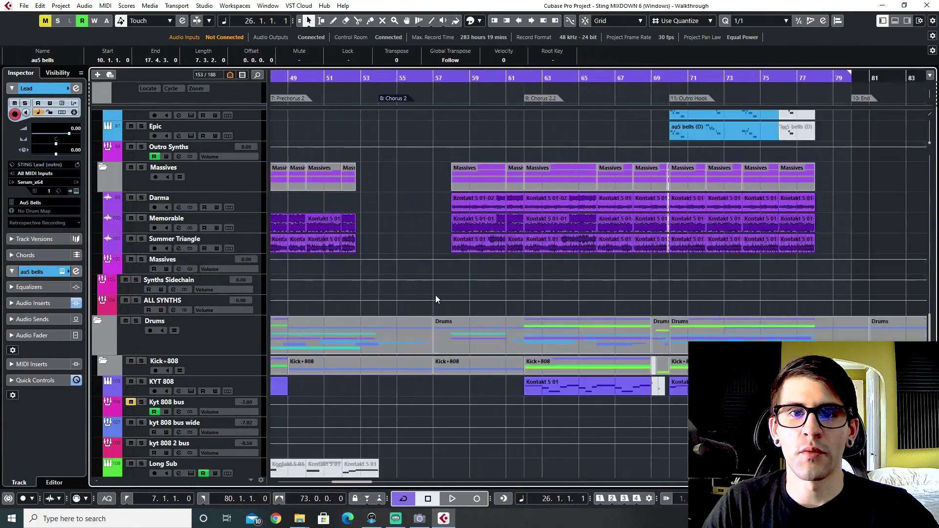
Set the playhead to the start of Chorus 2.2 and solo the Darma, Memorable and Summer Triangle tracks.
left_click(525, 79)
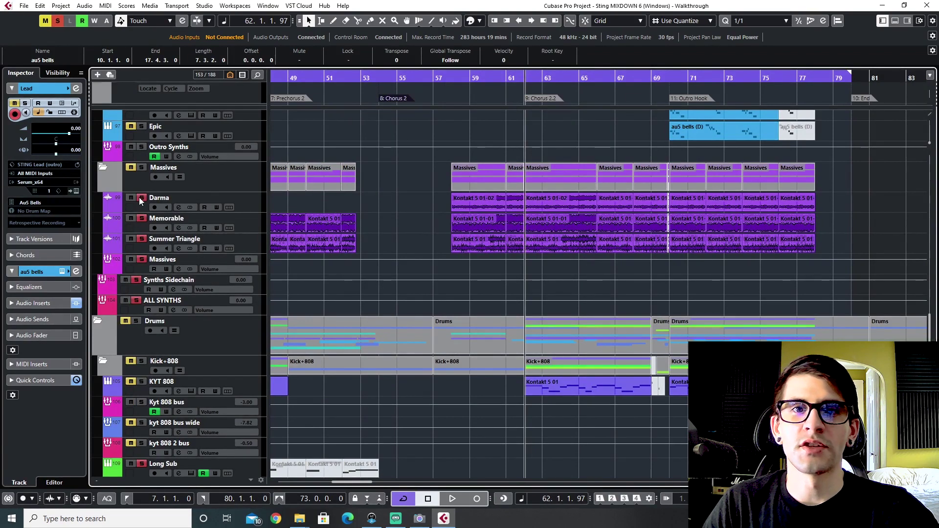
left_click(58, 21)
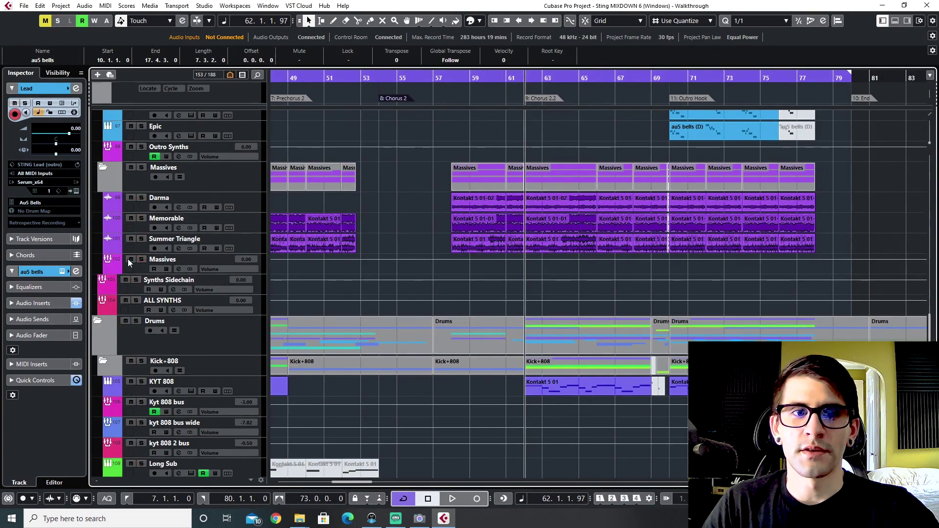
left_click_drag(143, 215, 143, 197)
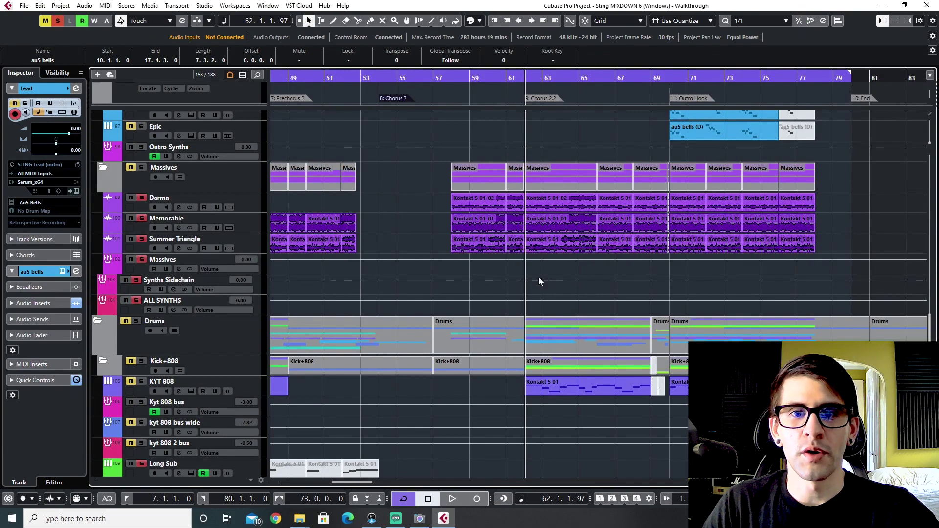
scroll(539, 276, "up", 5)
scroll(543, 284, "left", 1)
scroll(543, 281, "right", 5)
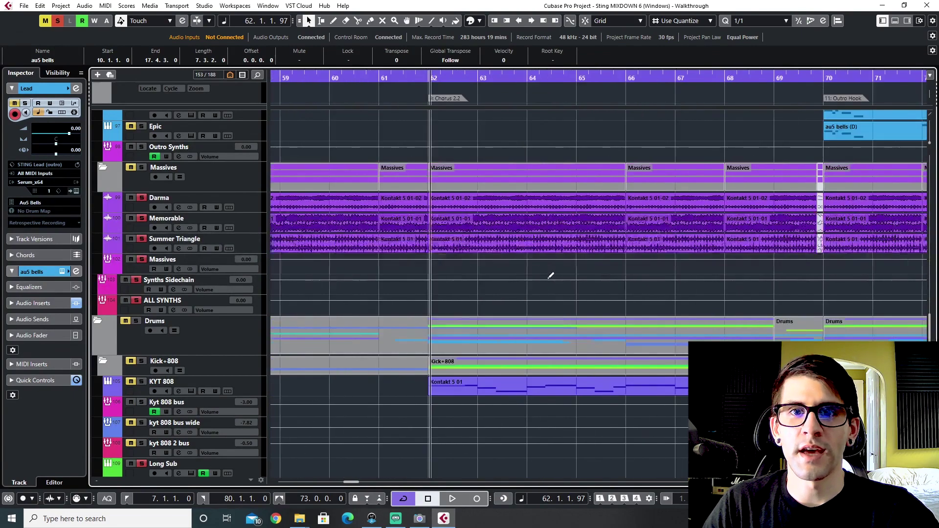
scroll(536, 274, "left", 1)
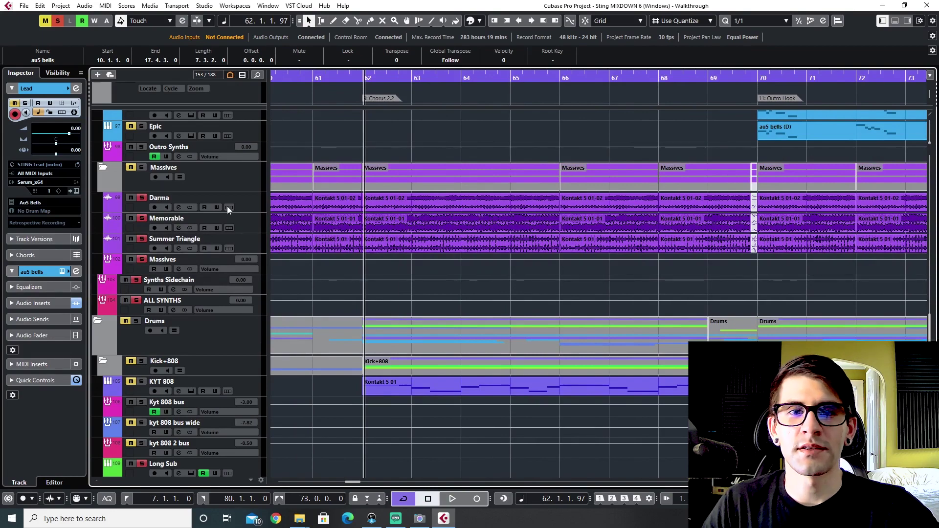
Solo au5 bells, d00t d00t, Chords Pad and Bass with the Massives and listen from Chorus 2.2 into the Outro Hook.
key("Up")
key("Up")
key("Up")
key("Up")
key("space")
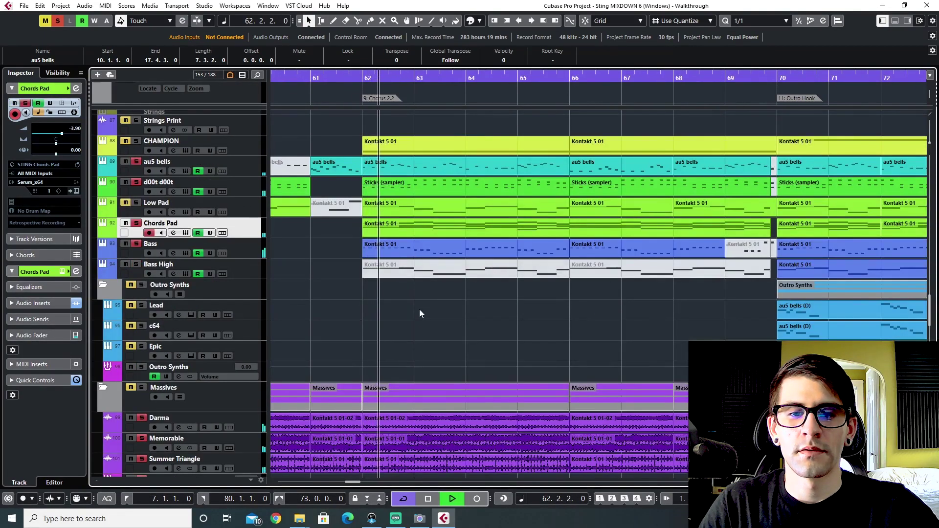
scroll(419, 309, "down", 5)
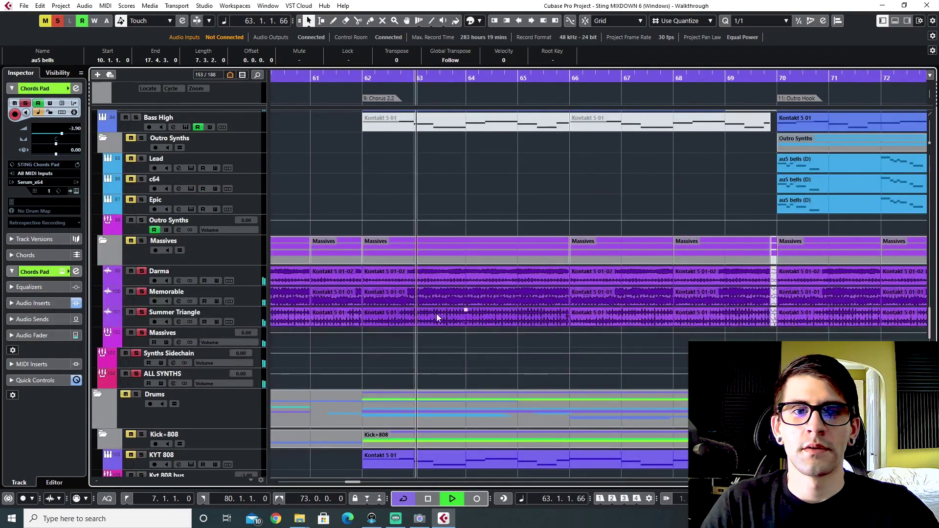
scroll(437, 318, "right", 2)
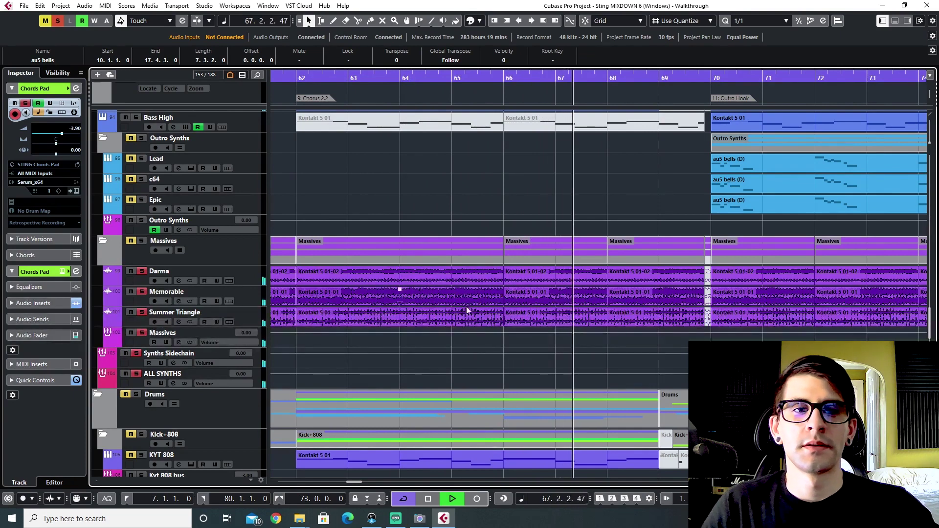
scroll(483, 360, "up", 3)
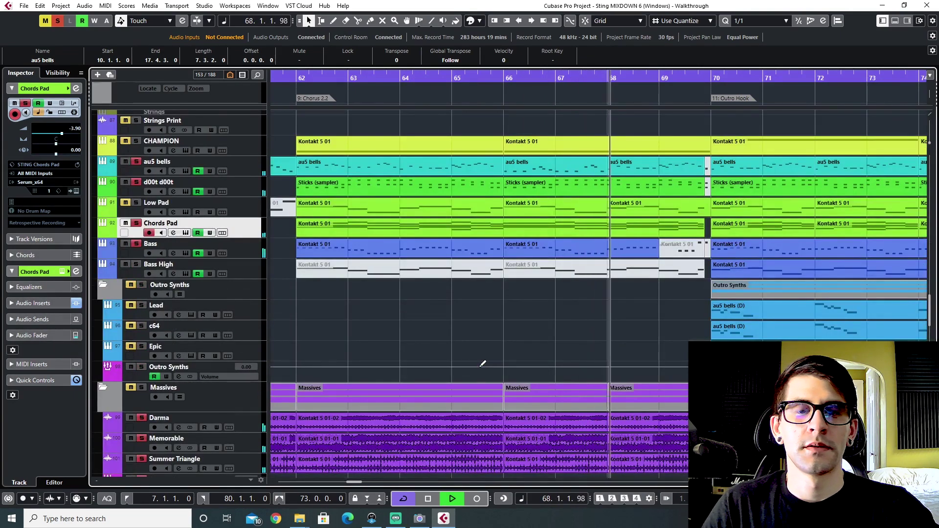
scroll(481, 364, "down", 3)
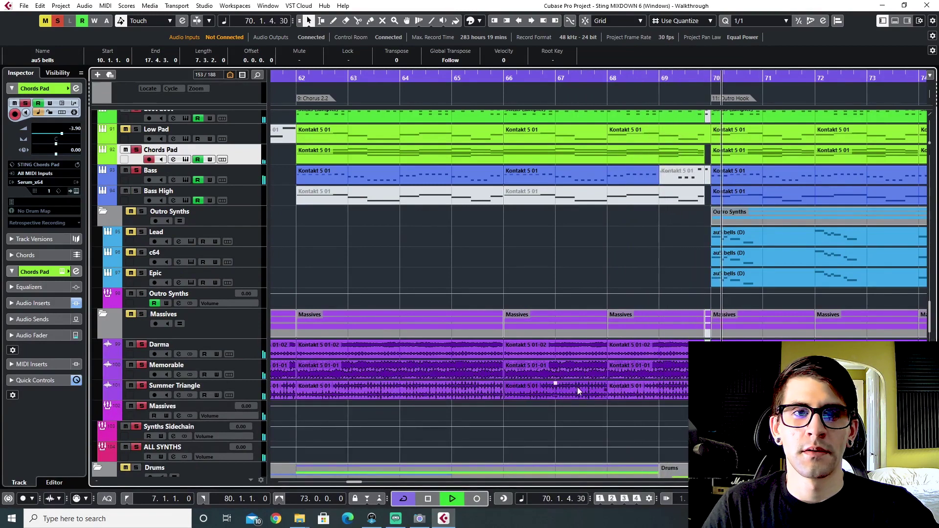
scroll(566, 384, "left", 2)
key("space")
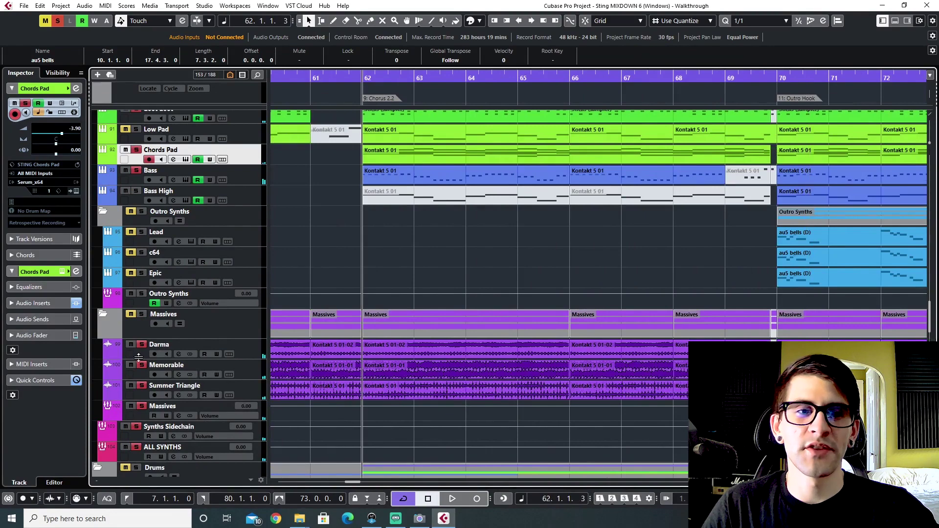
Select the au5 bells track and check its output routing in the MixConsole.
scroll(240, 369, "up", 5)
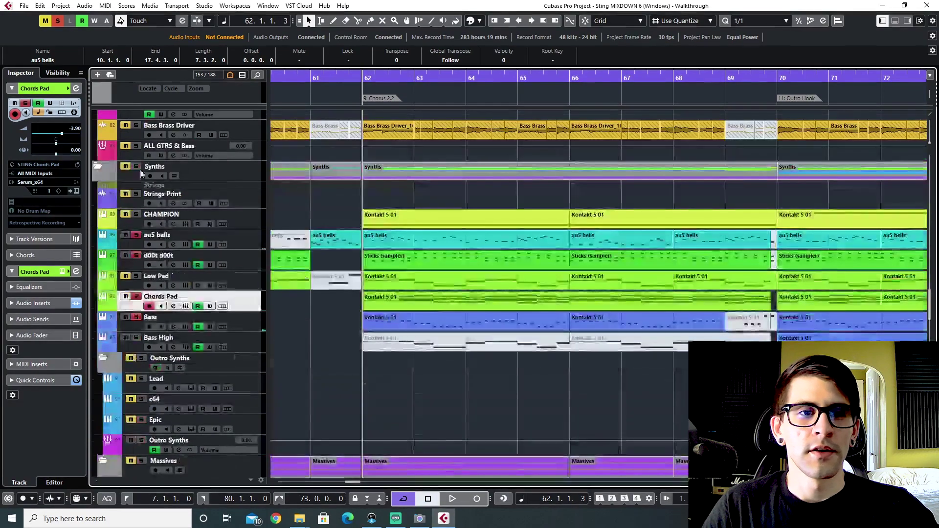
left_click(227, 240)
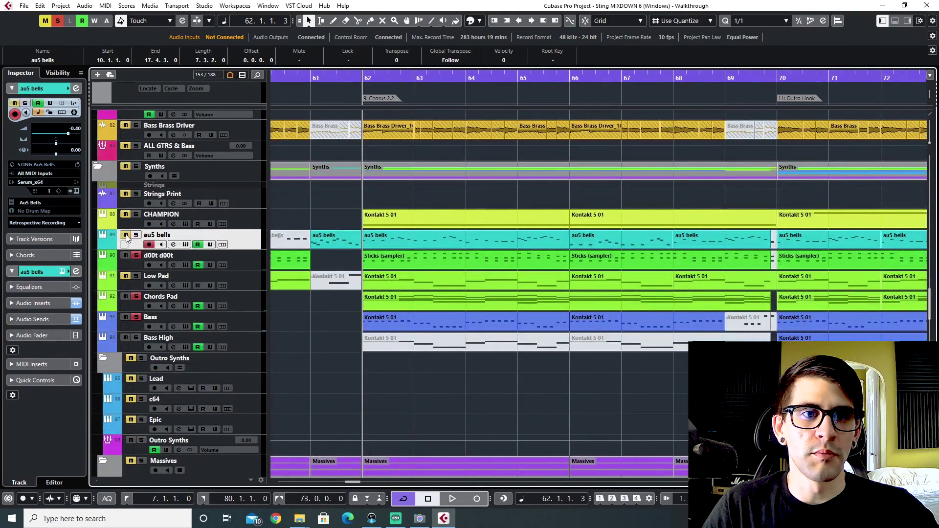
key("F3")
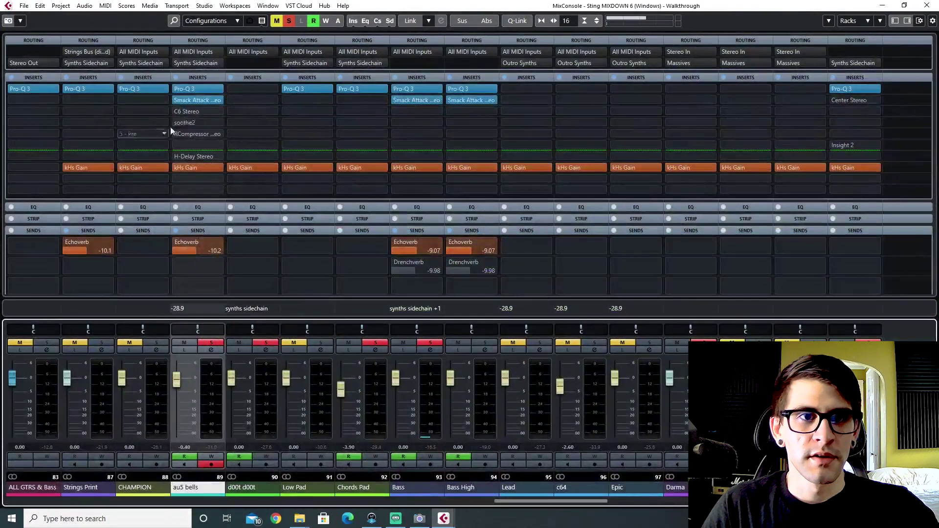
left_click(218, 64)
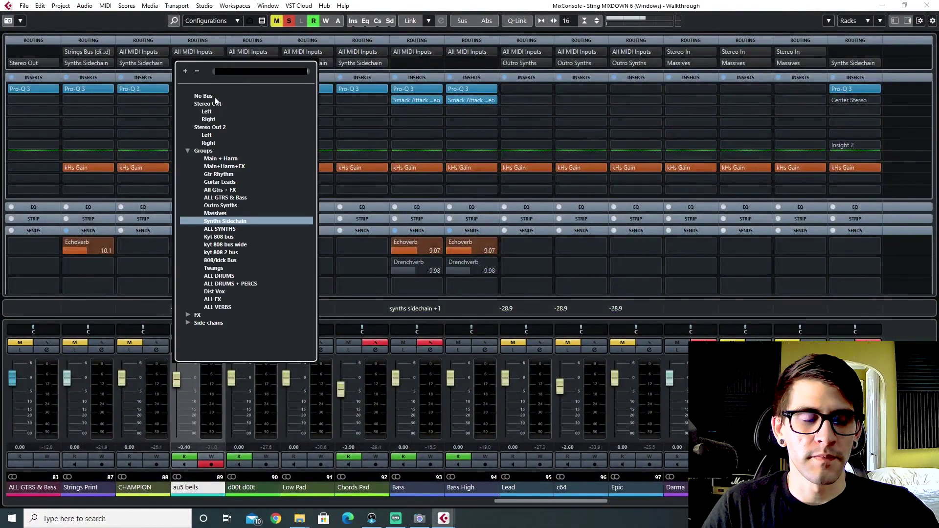
key("F3")
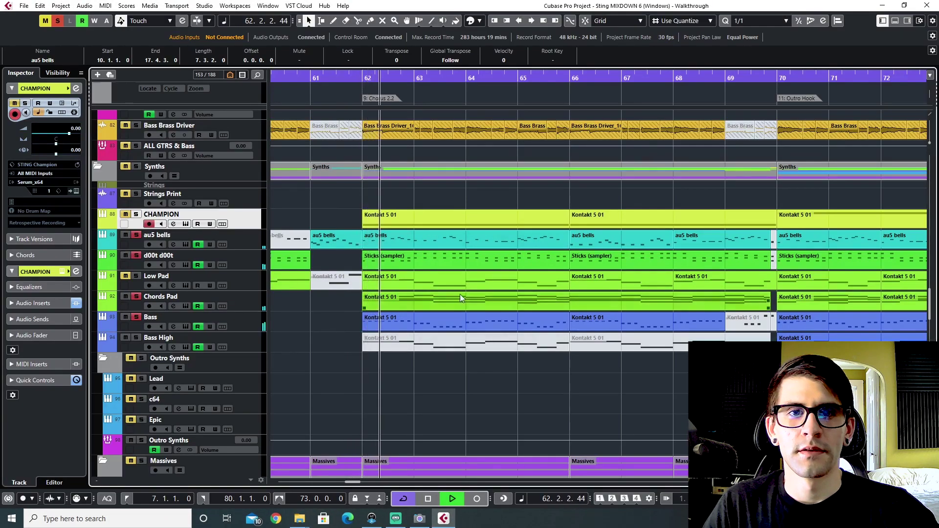
Listen to the soloed synths from Chorus 2.2 while examining the Massives clips in Verse 2 and Prechorus 2.
scroll(463, 293, "down", 3)
scroll(463, 292, "down", 2)
scroll(463, 292, "left", 6)
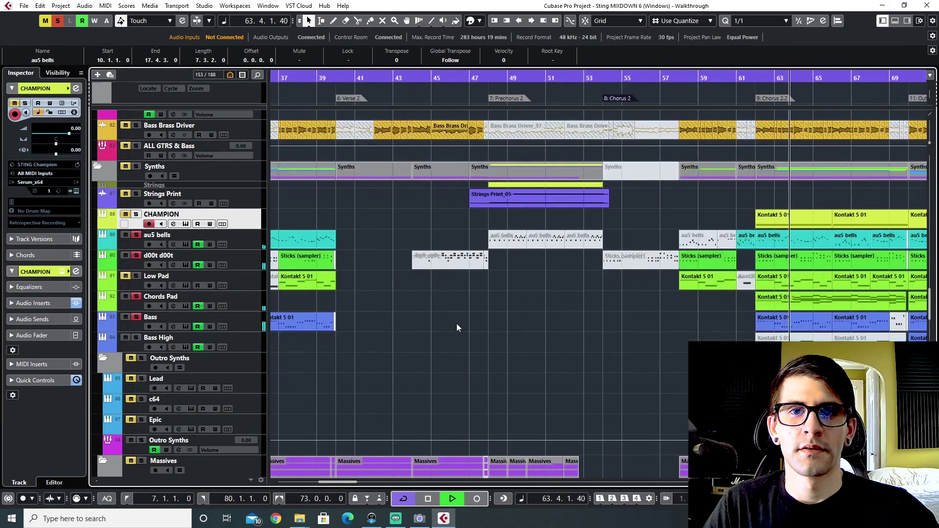
scroll(517, 278, "down", 5)
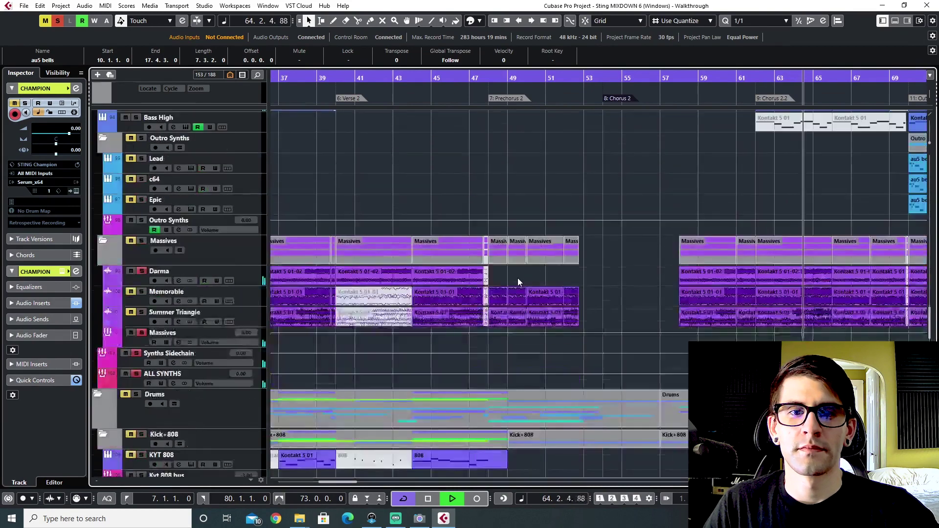
scroll(518, 278, "up", 3)
scroll(518, 278, "down", 1)
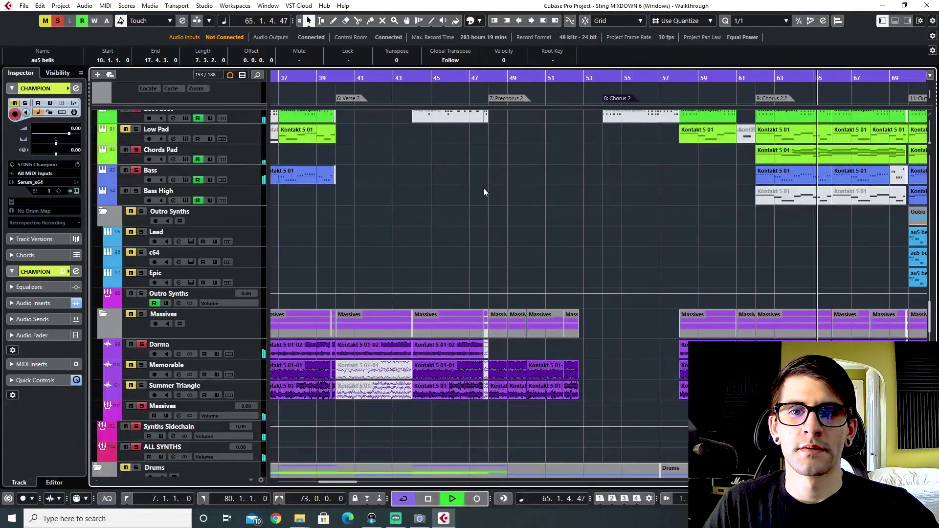
key("space")
Place the playhead around bar 44 in Verse 2 and solo Memorable and Summer Triangle alongside Darma.
left_click(410, 77)
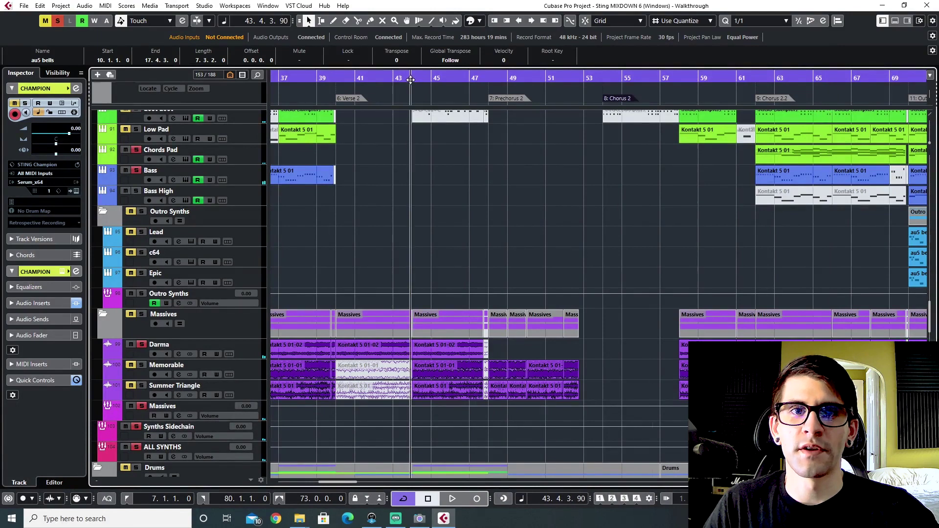
left_click_drag(410, 79, 425, 109)
key("space")
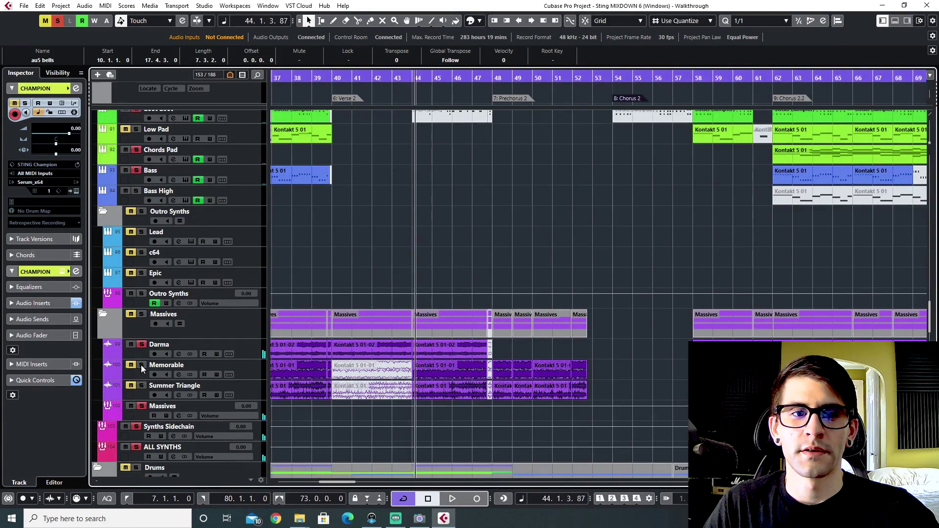
left_click(220, 352)
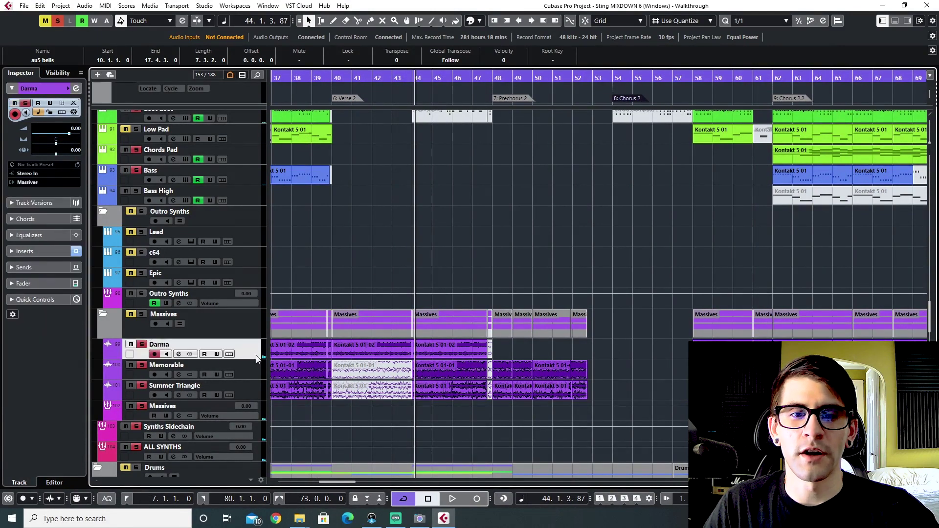
Listen to the three Massives layers together from just before bar 44 up to Prechorus 2.
left_click(410, 76)
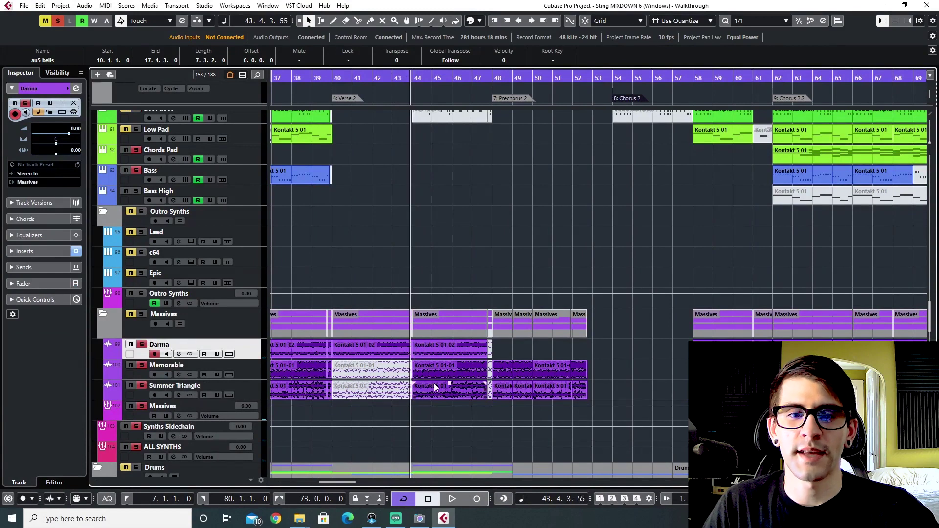
key("space")
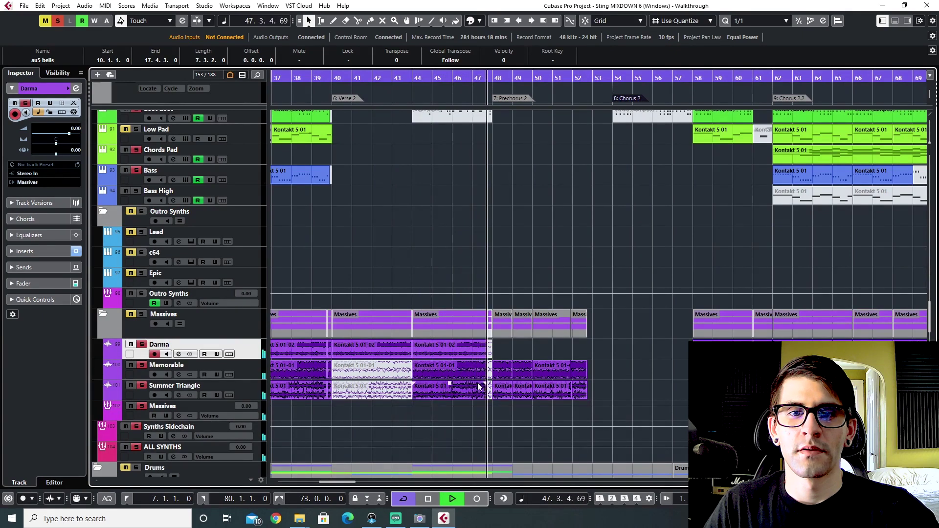
scroll(419, 95, "right", 3)
key("space")
scroll(404, 240, "right", 5)
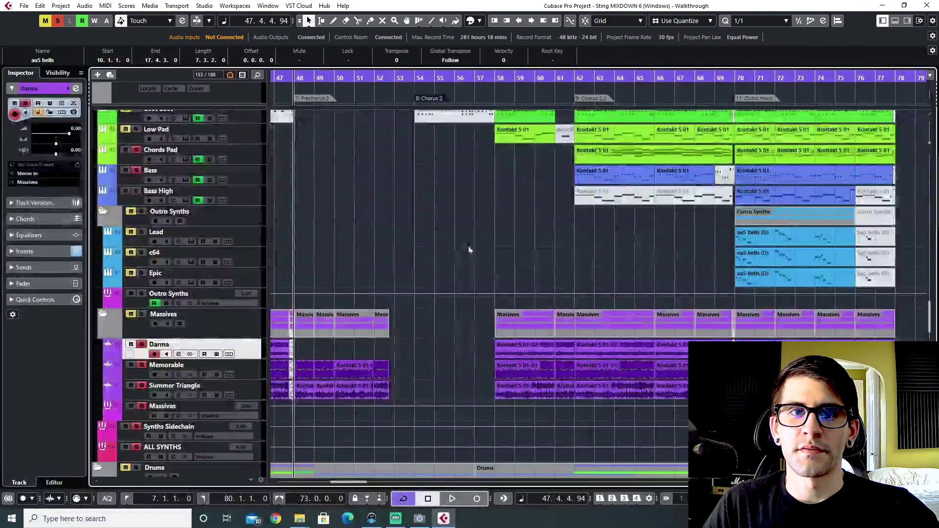
scroll(469, 246, "left", 10)
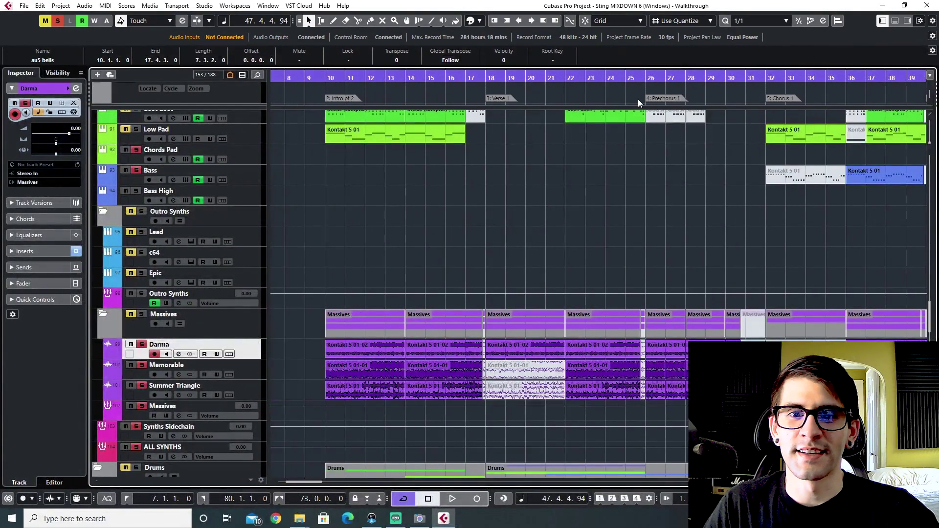
Solo Darma alone among the Massives layers and listen to it from around bar 22 in Verse 1.
scroll(420, 415, "right", 3)
left_click(247, 367)
left_click(192, 386)
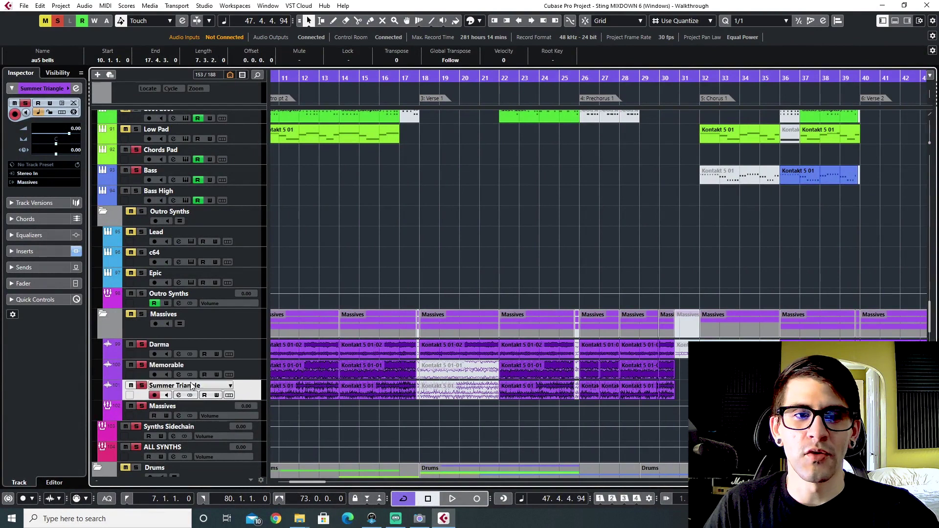
left_click(132, 366)
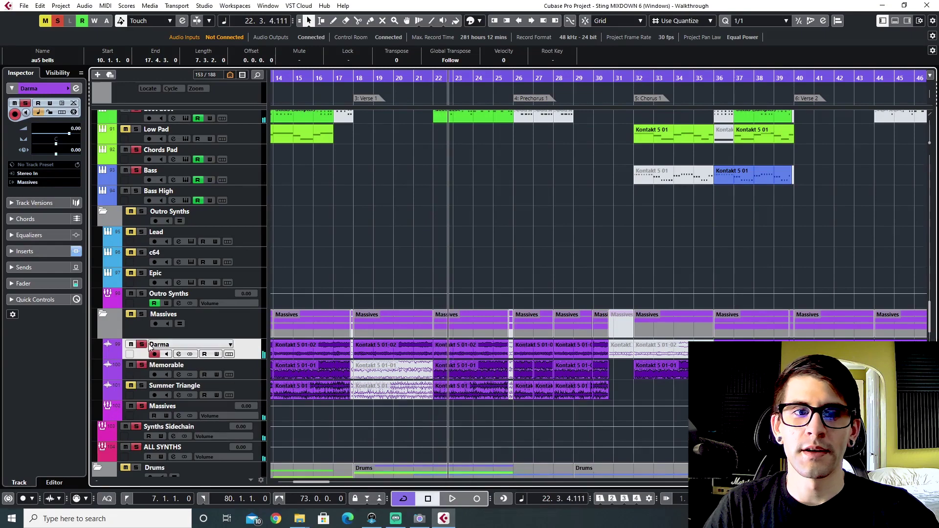
Solo Memorable in place of Darma and listen to it from just before bar 22.
left_click_drag(434, 78, 429, 172)
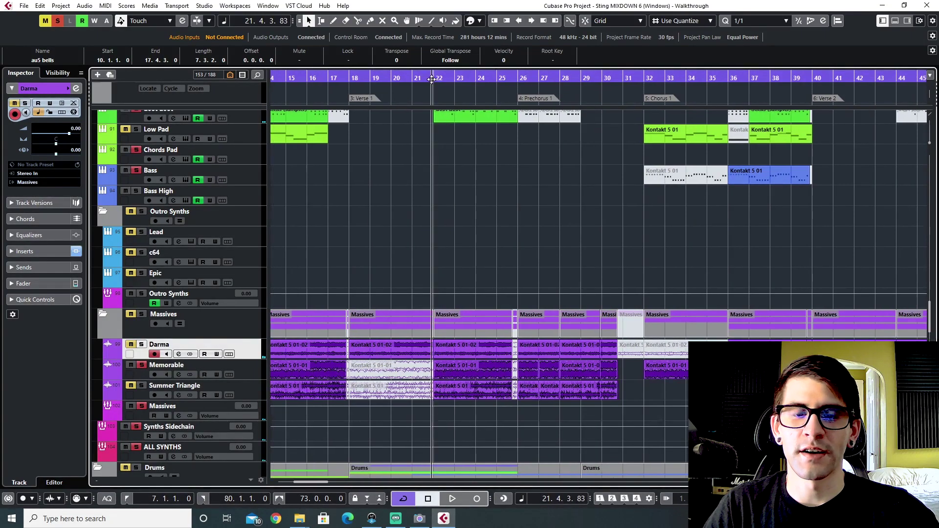
key("space")
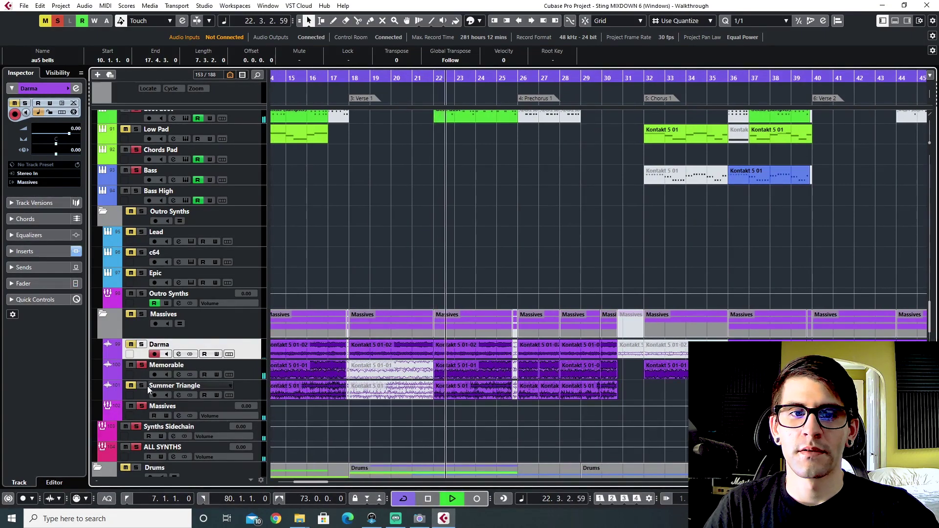
key("space")
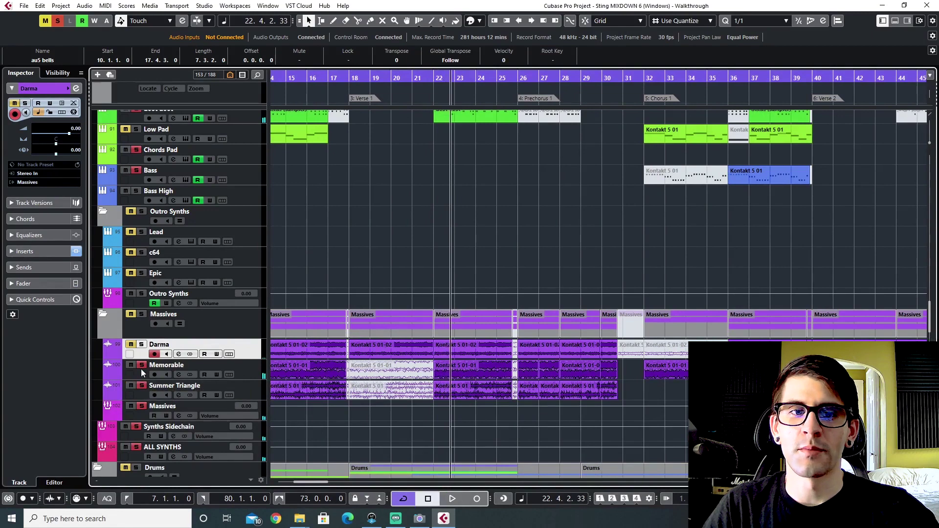
Solo Summer Triangle in place of Memorable and listen to it from just before bar 22.
left_click(433, 78)
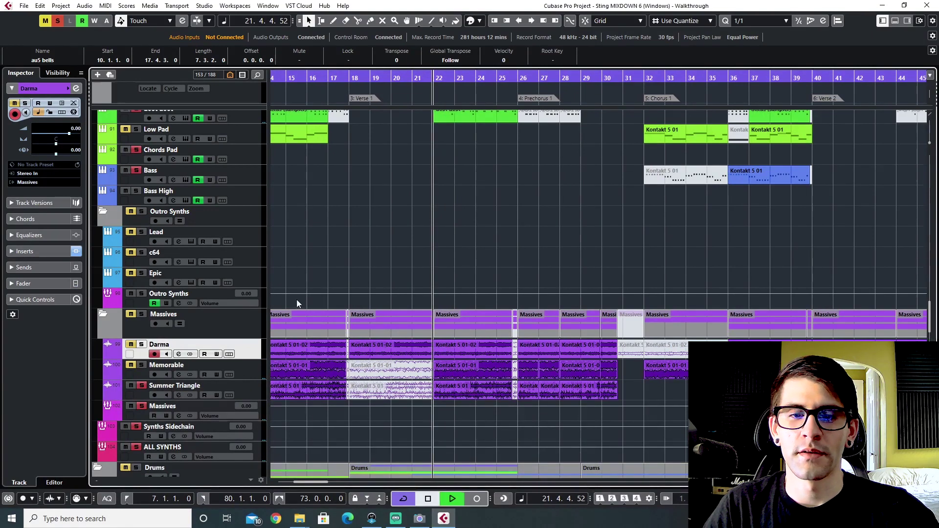
key("space")
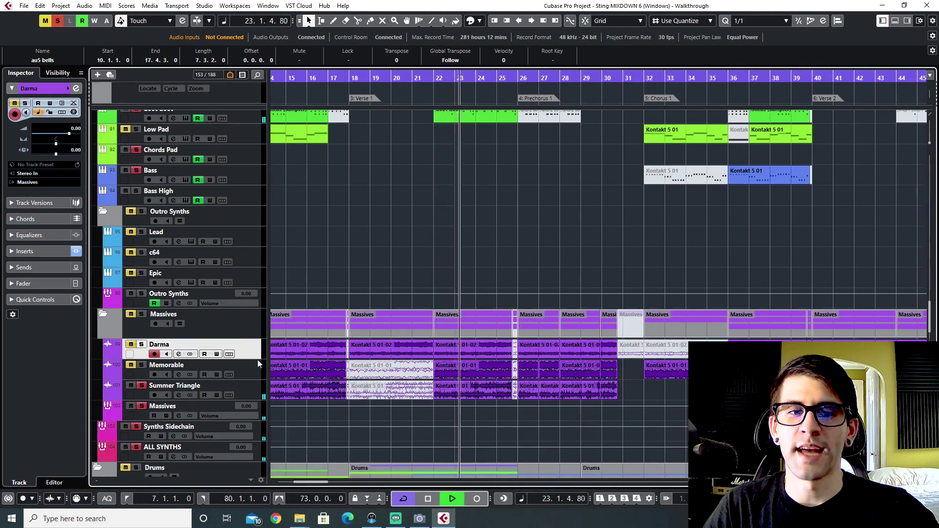
key("space")
Solo Darma, Memorable and Summer Triangle together and listen from bar 22 while examining the Massives clips through the Outro Hook.
left_click(141, 364)
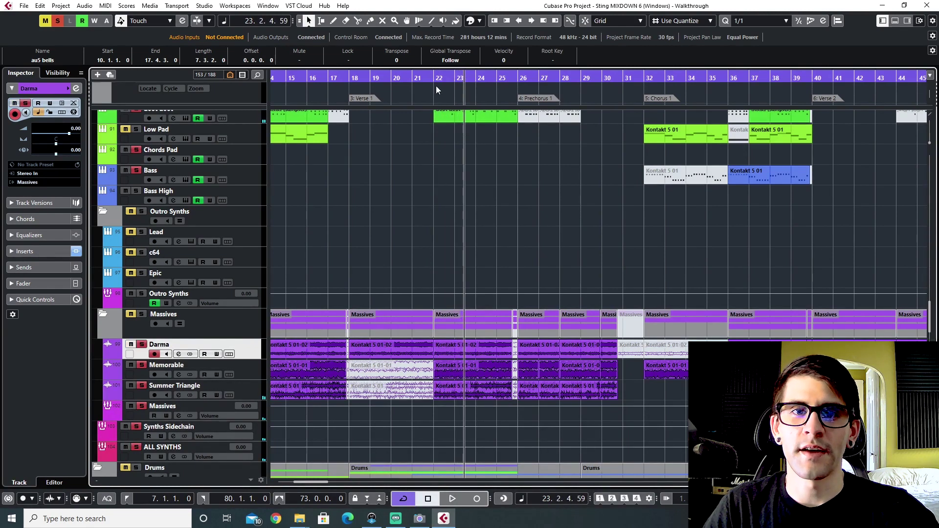
left_click(436, 86)
key("space")
key("g")
key("g")
key("g")
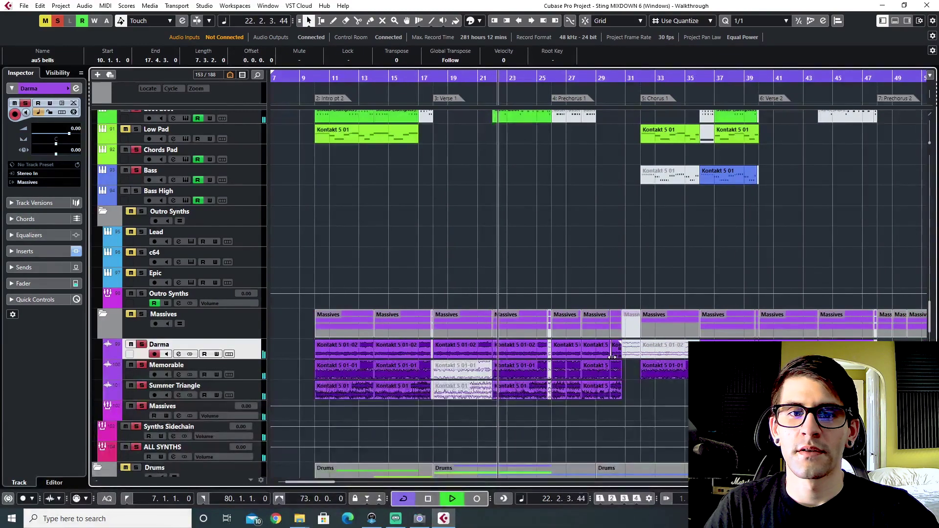
scroll(612, 357, "right", 5)
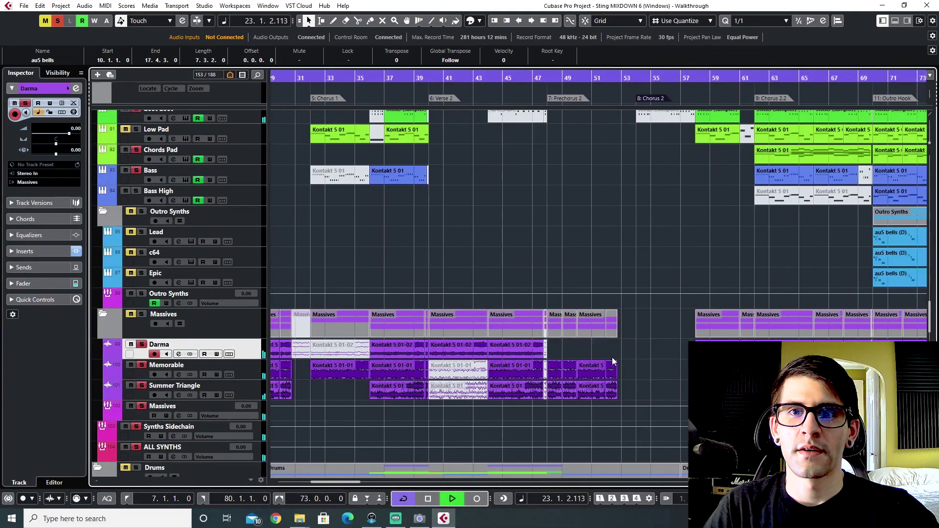
scroll(612, 357, "right", 3)
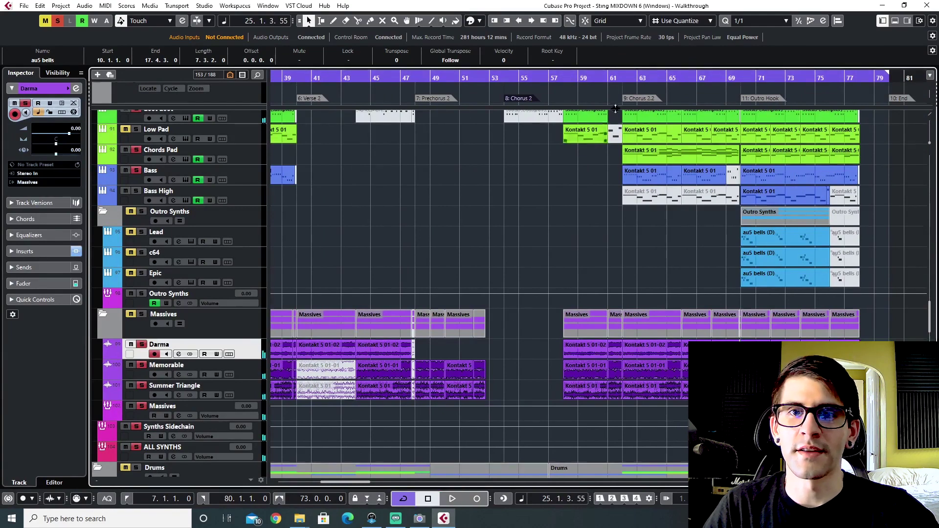
Replay the three soloed Massives layers from bar 22, and clear all solos in the project.
scroll(471, 330, "left", 8)
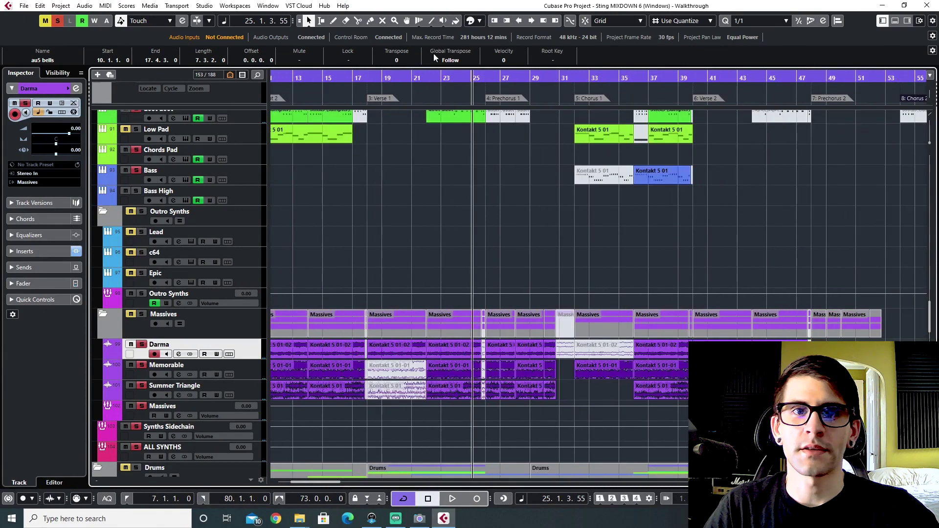
left_click_drag(428, 77, 393, 144)
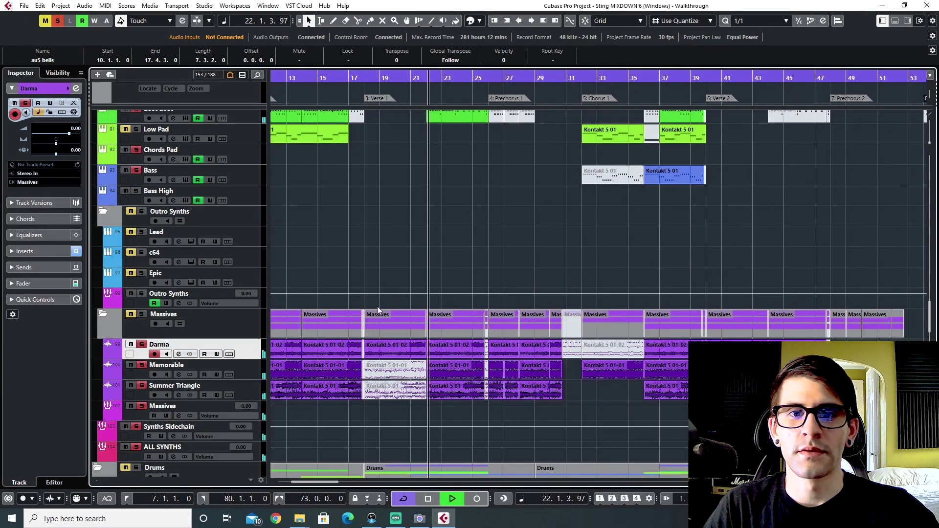
key("s")
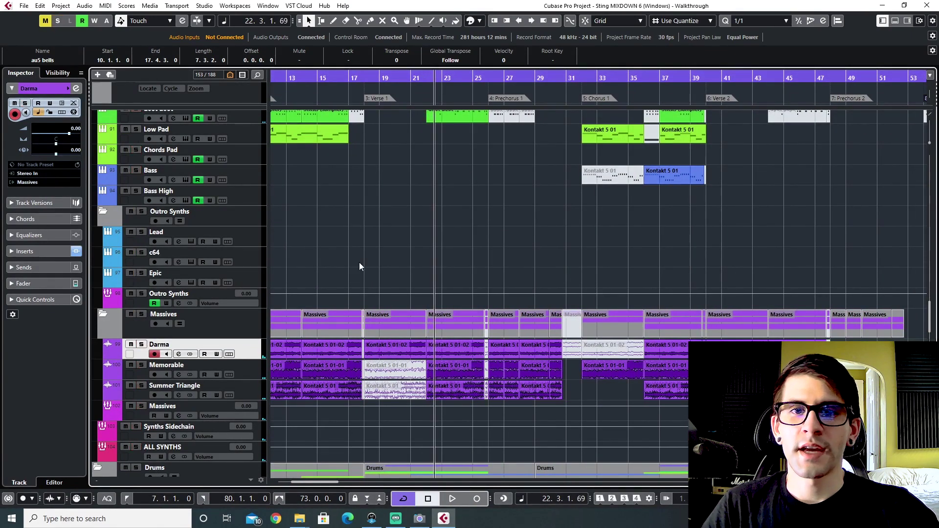
Place the playhead just before bar 36 in Chorus 1 and listen to the mix with the Massives layers muted.
scroll(584, 301, "right", 3)
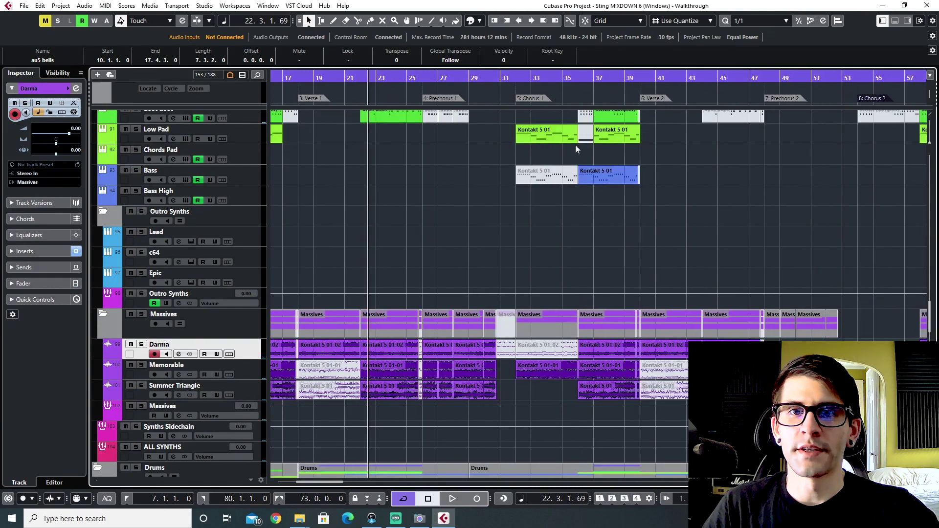
left_click(518, 78)
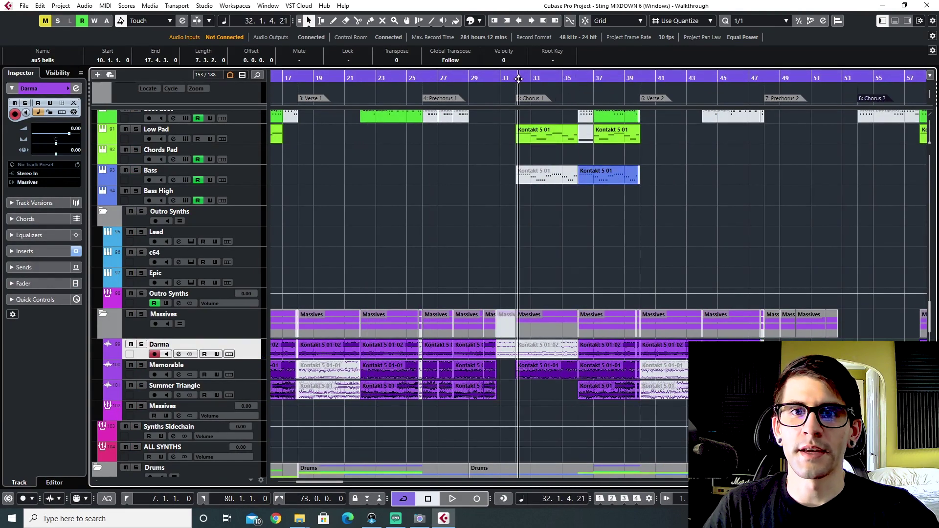
left_click(581, 75)
scroll(527, 372, "right", 6)
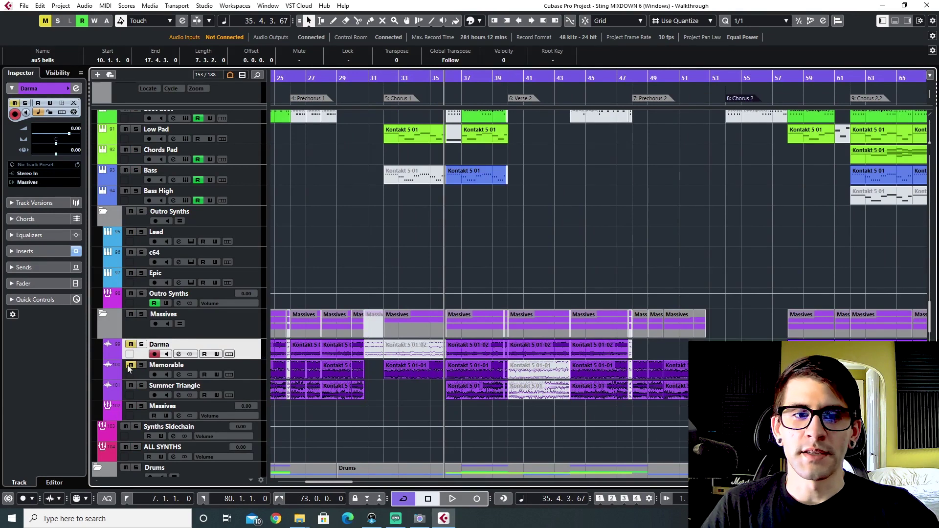
scroll(318, 387, "down", 3)
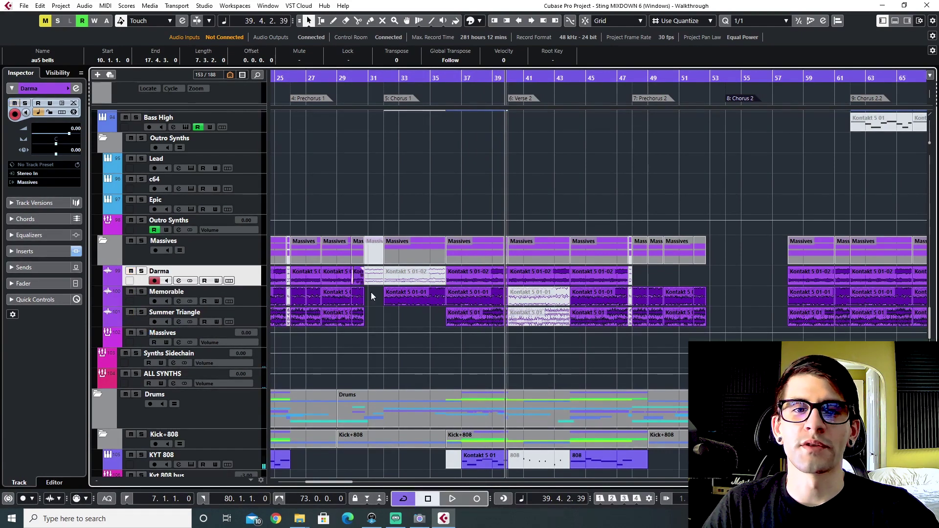
Listen to the full mix with the Massives layers active from bar 36 up to Verse 2.
left_click(446, 78)
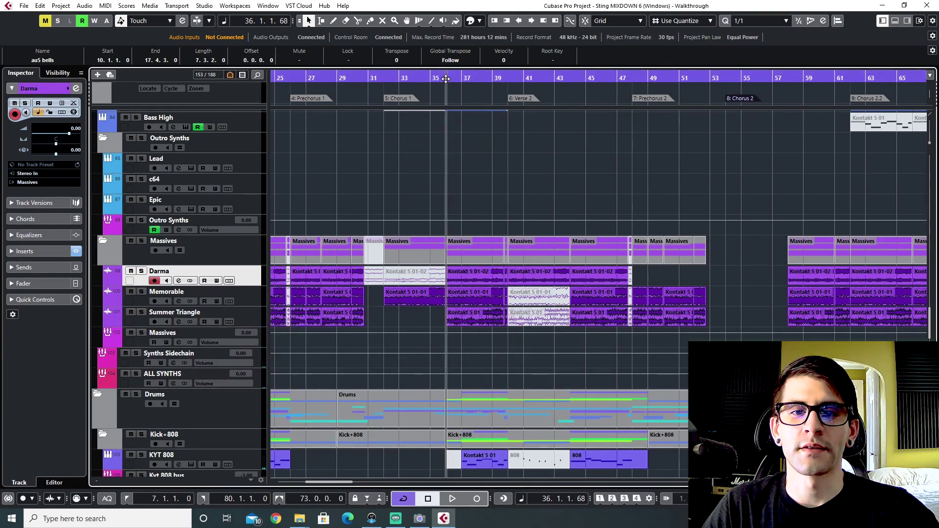
key("space")
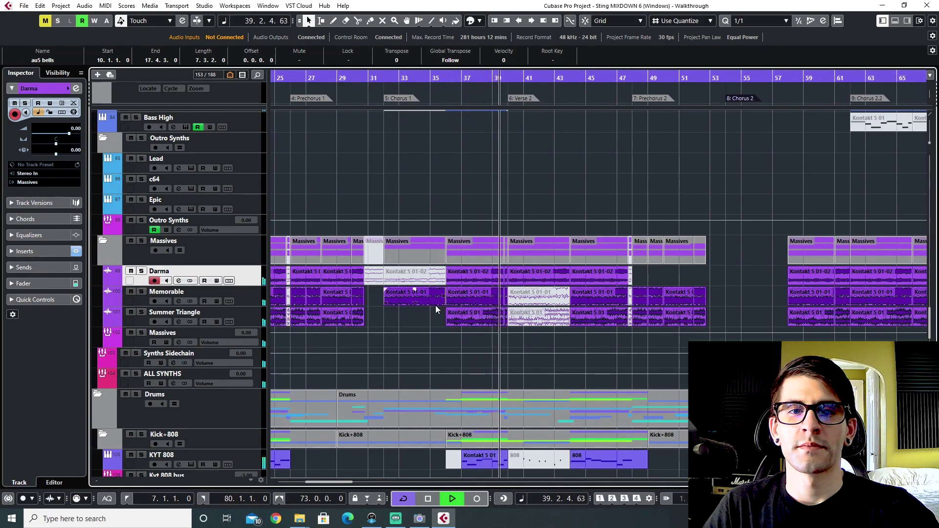
key("space")
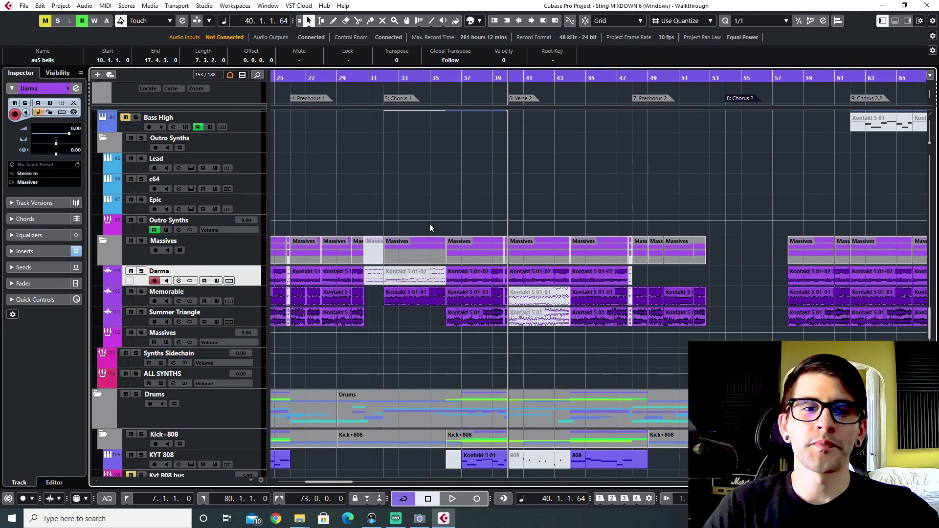
Solo the KYT 808 track in the Kick+808 folder and play it from bar 37 in Chorus 1.
scroll(482, 307, "down", 10)
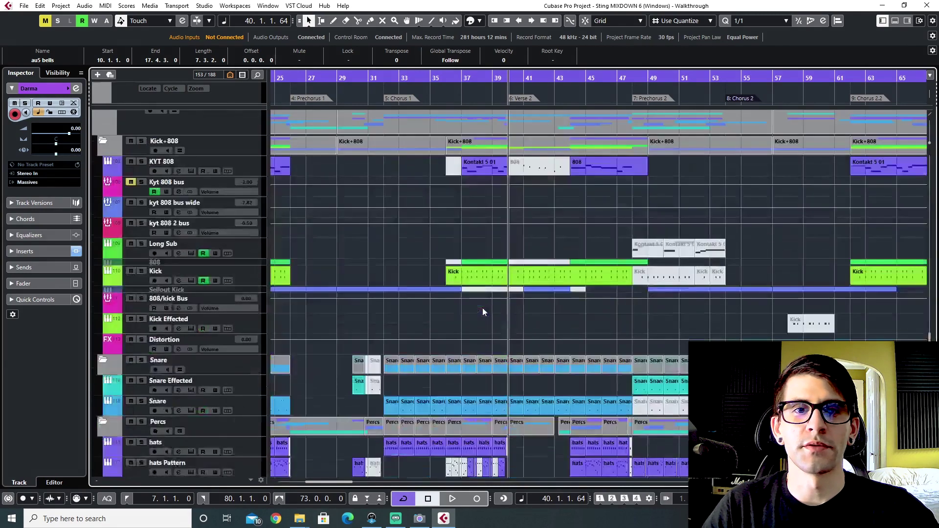
left_click(237, 232)
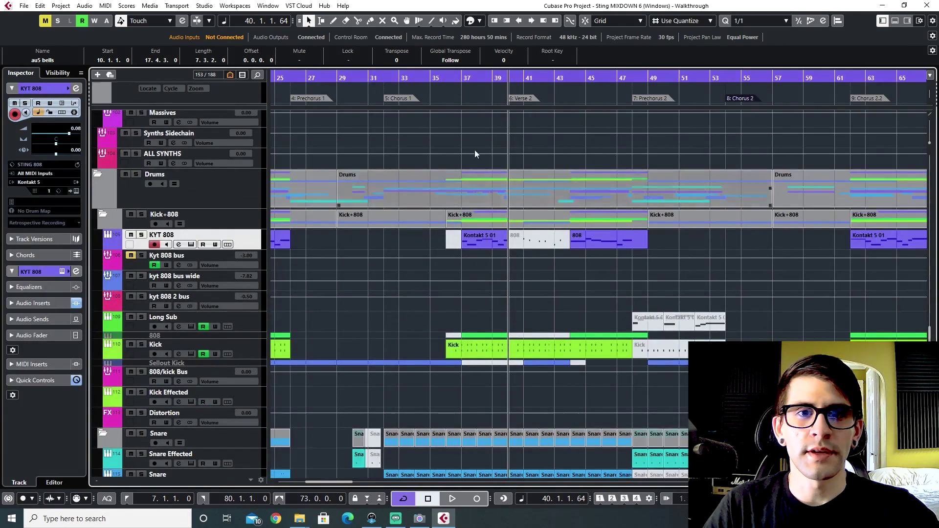
left_click(463, 80)
left_click(141, 236)
key("space")
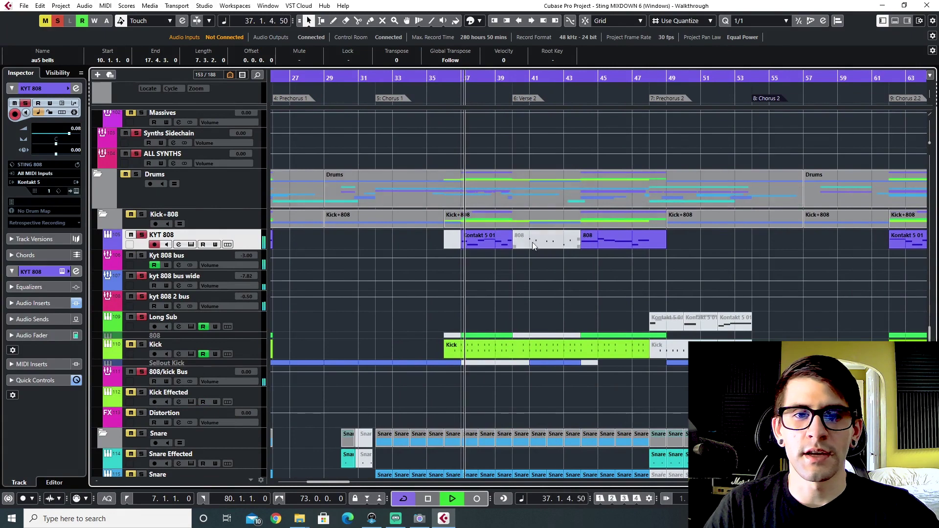
Examine the KYT 808 clips in the remaining sections and listen to the start of Chorus 2.2.
scroll(447, 302, "right", 4)
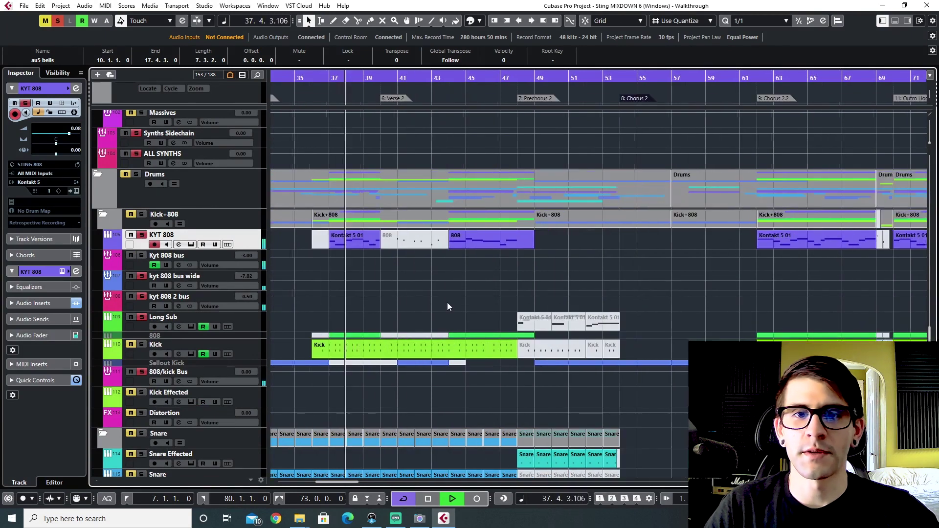
scroll(447, 302, "right", 4)
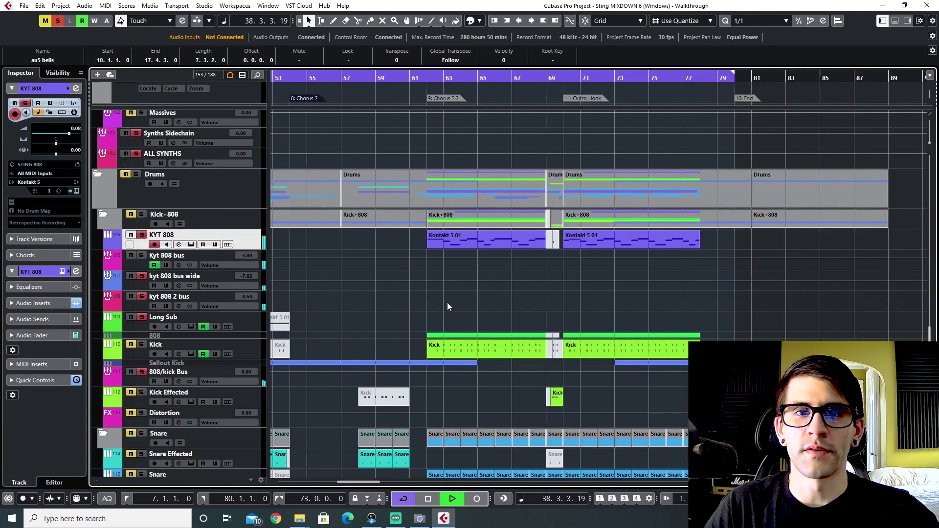
left_click(429, 79)
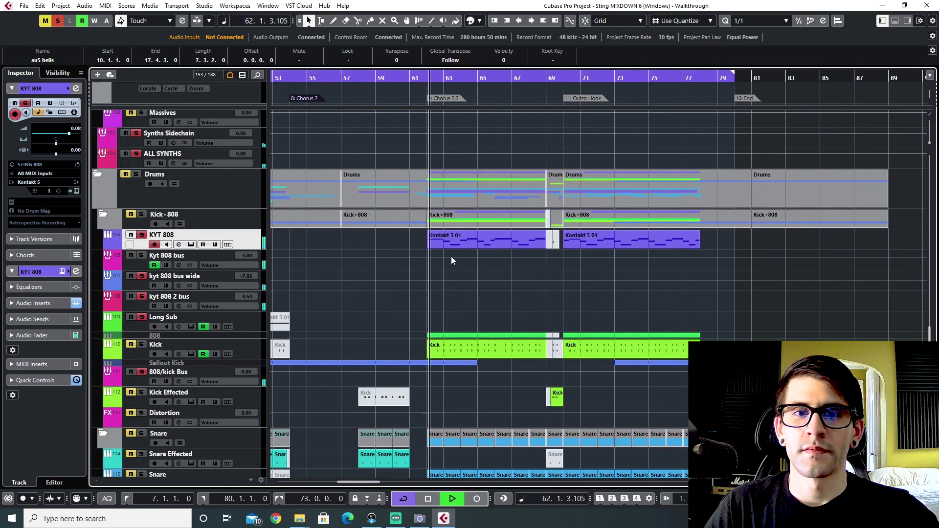
scroll(451, 256, "left", 6)
key("space")
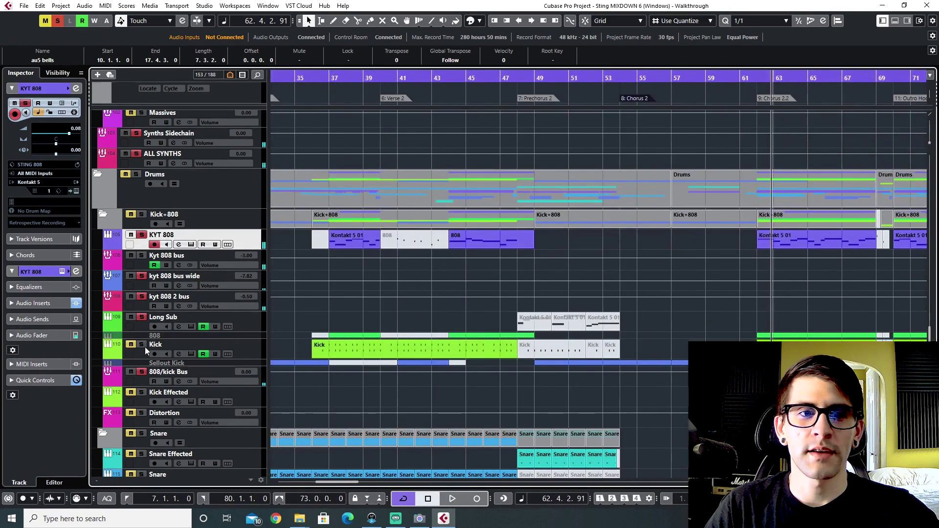
Place the playhead just before bar 37, open the Kick clip for editing and audition its A-2 and E-2 notes there.
left_click(230, 336)
left_click_drag(327, 78, 328, 87)
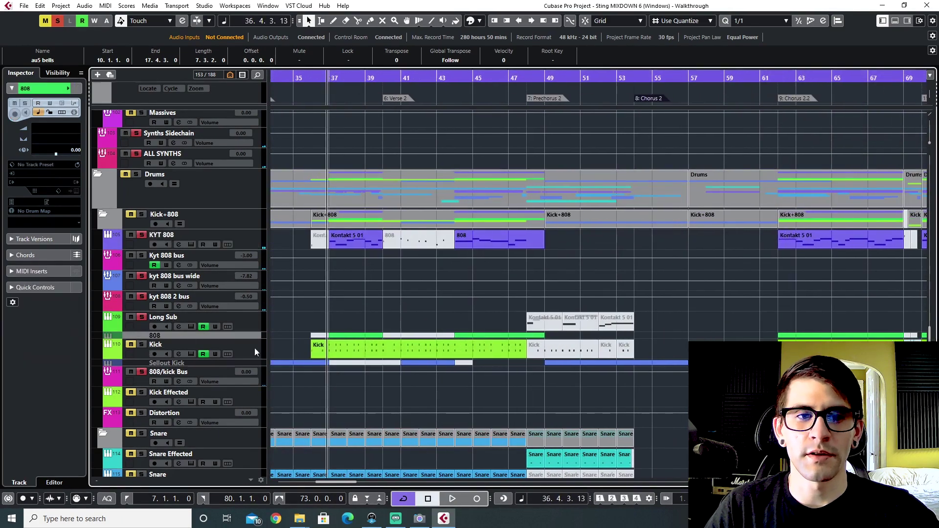
double_click(362, 345)
left_click(420, 353)
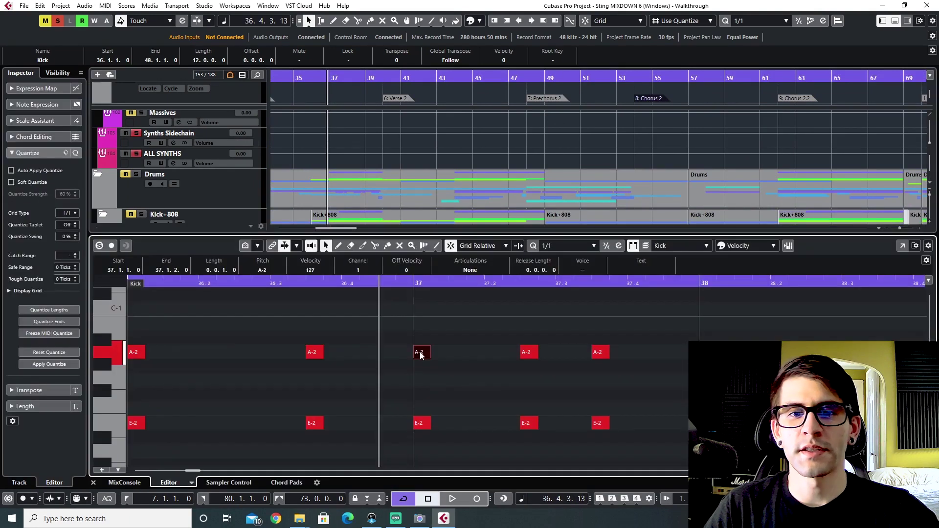
left_click(422, 424)
Check the Kick clip's wider note range, look briefly at the MixConsole, and close the note editor.
scroll(430, 415, "up", 3)
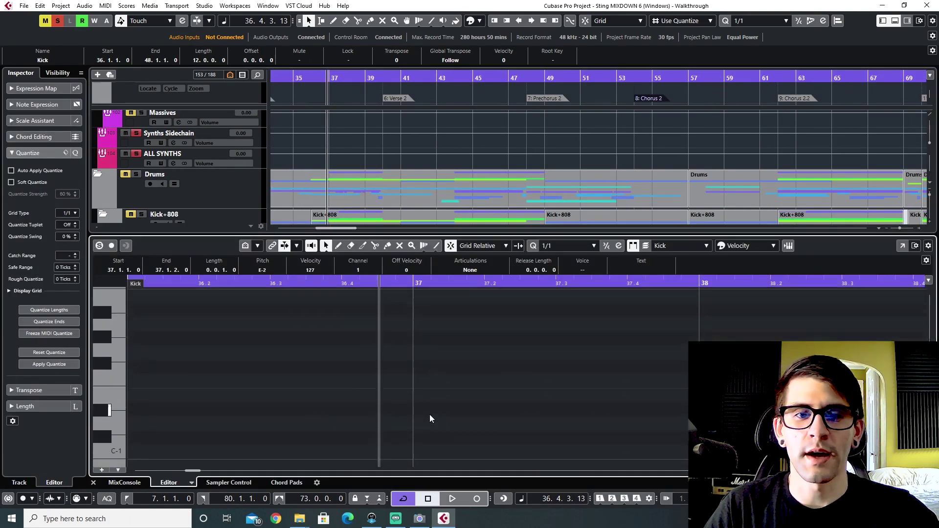
scroll(432, 413, "down", 4)
scroll(430, 421, "up", 10)
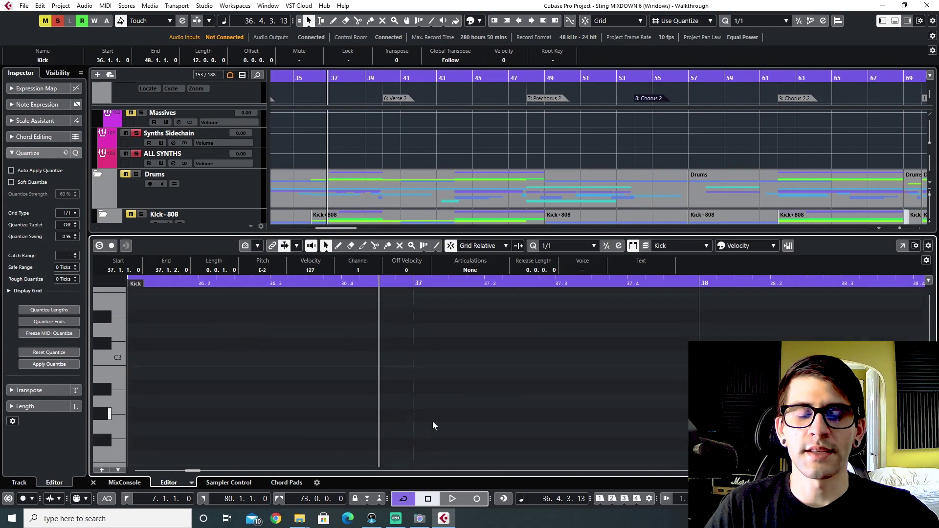
key("F3")
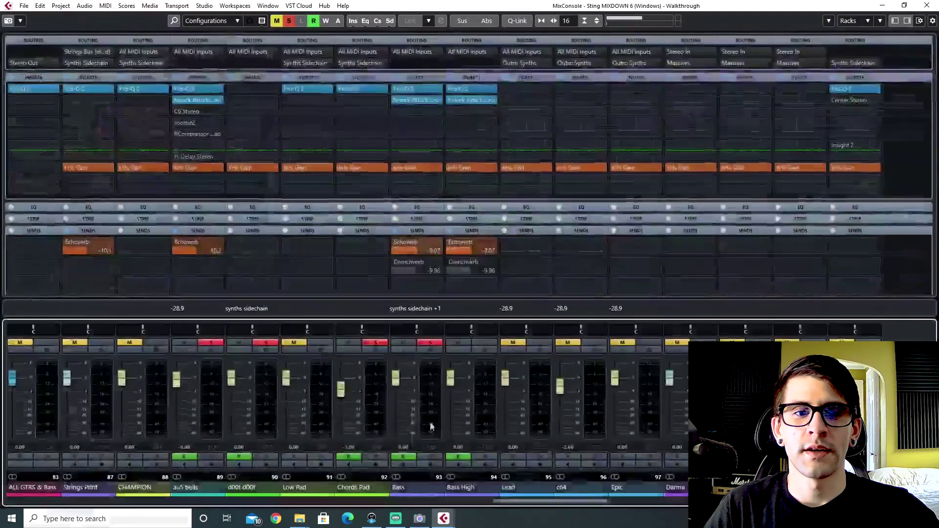
key("F3")
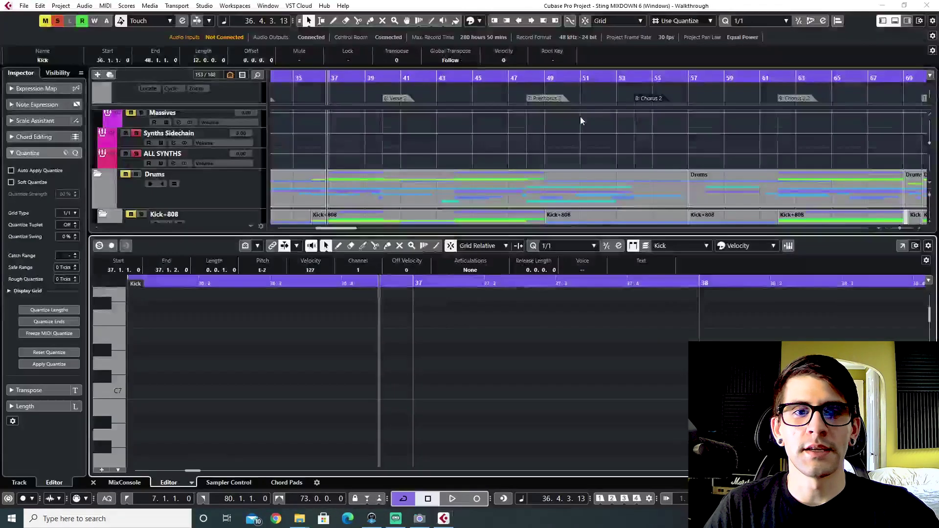
left_click(93, 483)
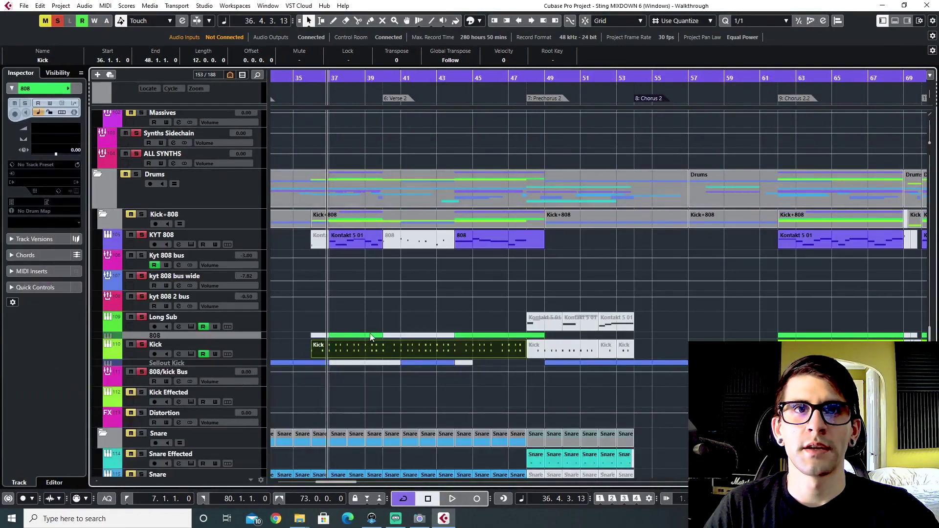
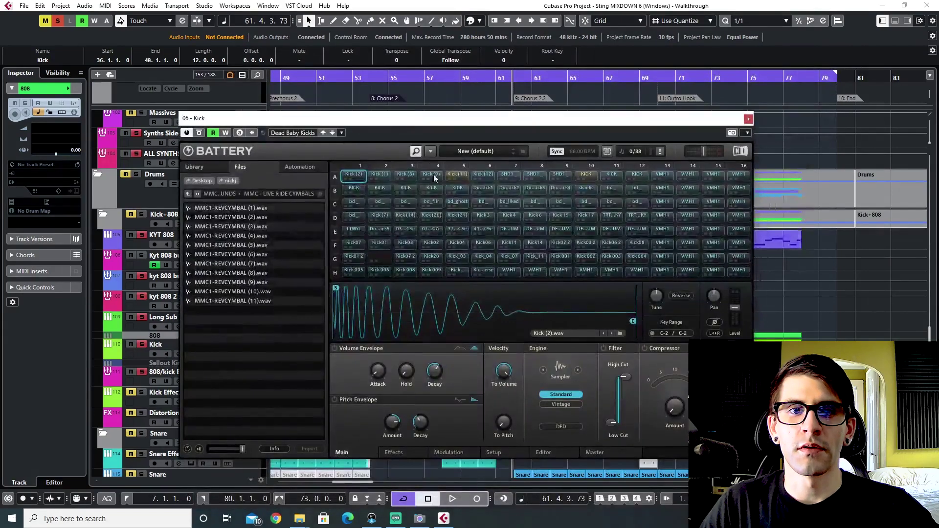
Close the Kick sampler, then open the KYT 808 track's Kontakt instrument to view its Crunchy 808 patch and close it.
left_click(749, 119)
left_click(194, 248)
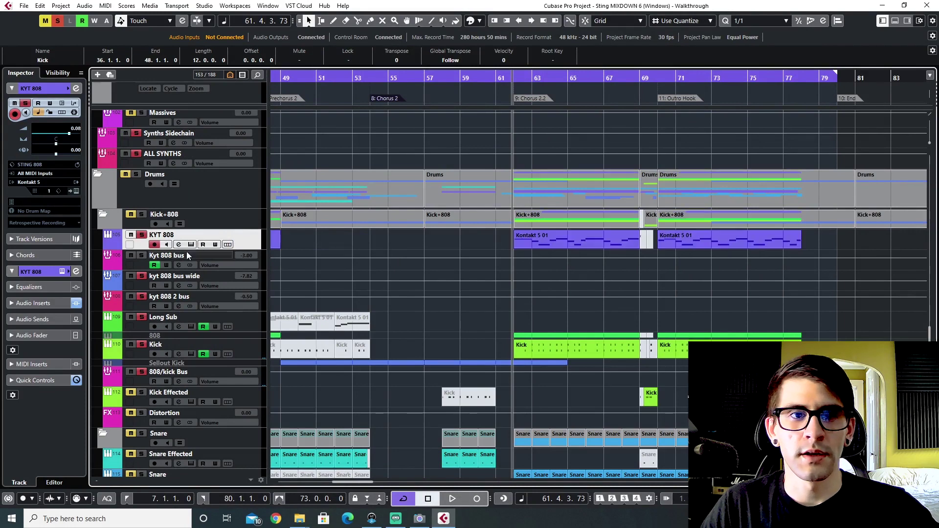
left_click(190, 245)
left_click_drag(336, 161, 589, 114)
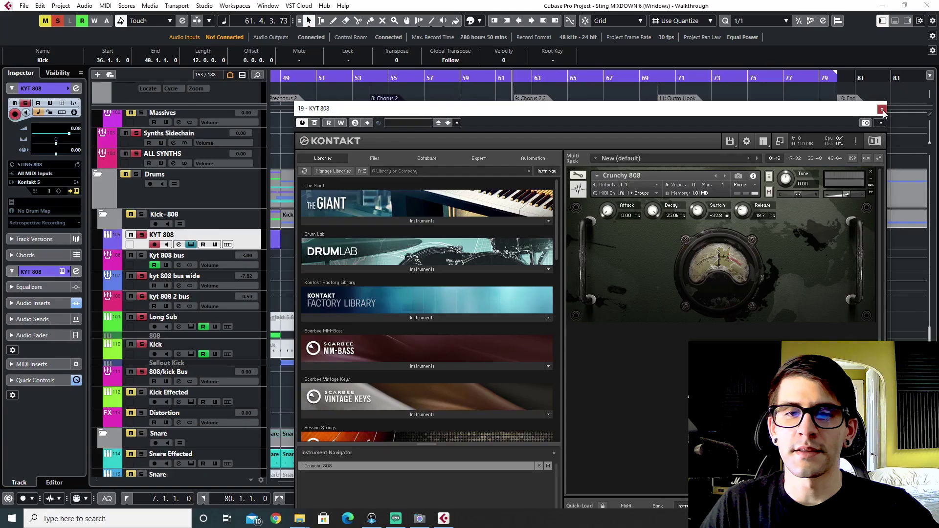
left_click(882, 110)
Open the KYT 808 clip in Chorus 2.2 for note editing, audition its C3 note at bar 62, and close the editor.
key("h")
double_click(488, 243)
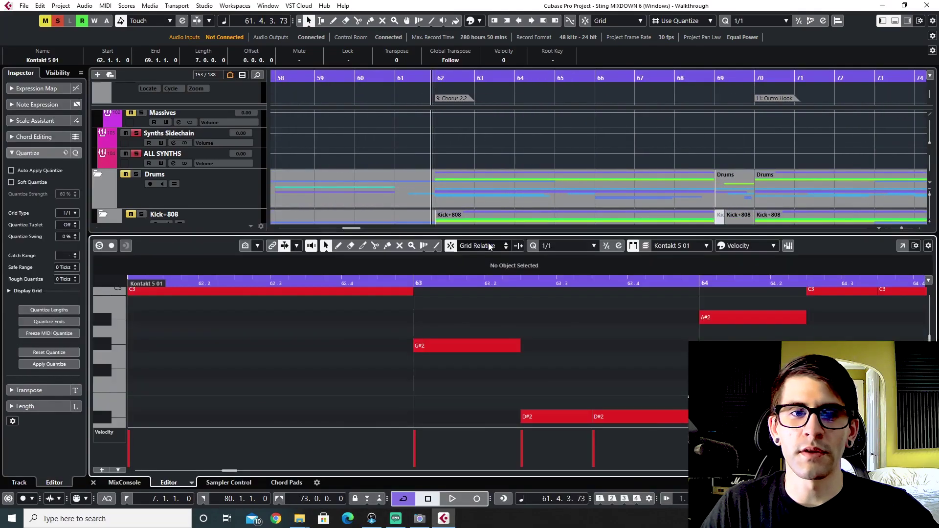
left_click(271, 292)
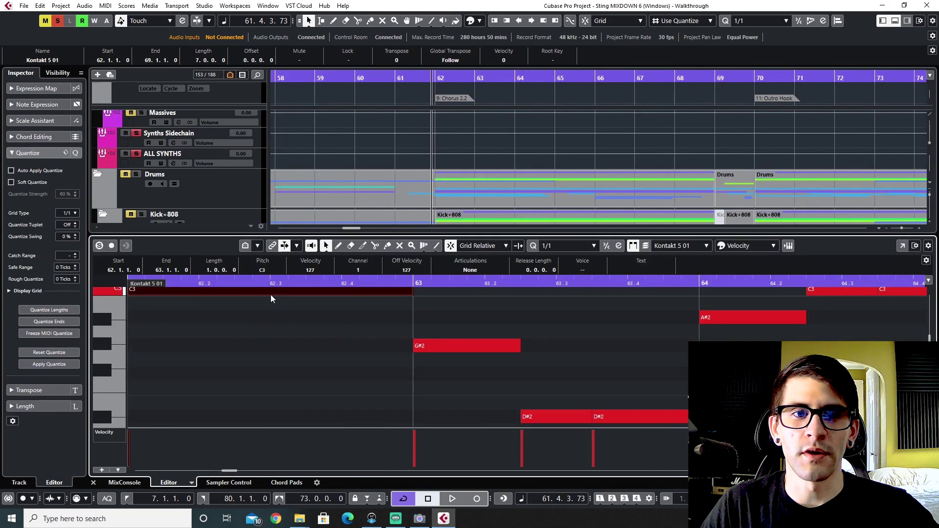
left_click(93, 483)
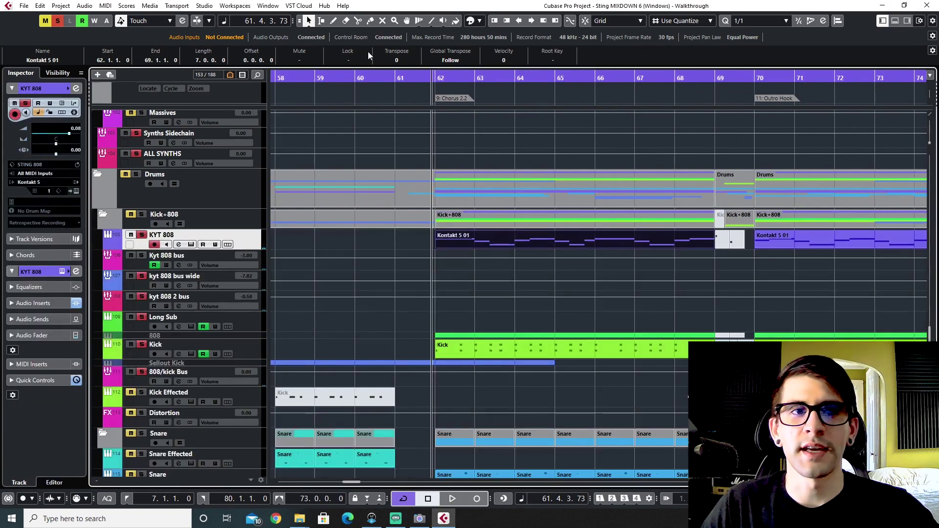
Clear all solos and play the full mix from the start of Chorus 2.2.
left_click(59, 21)
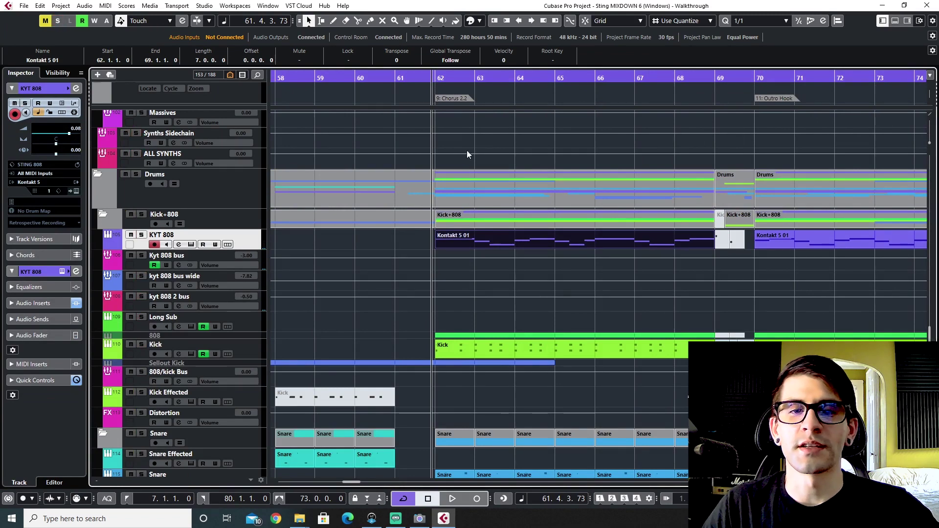
key("space")
scroll(518, 287, "down", 2)
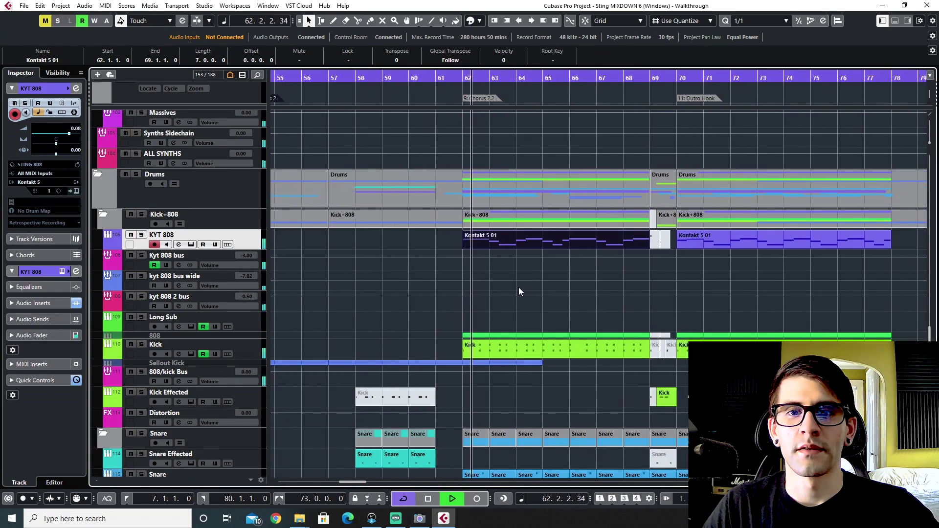
scroll(518, 291, "down", 2)
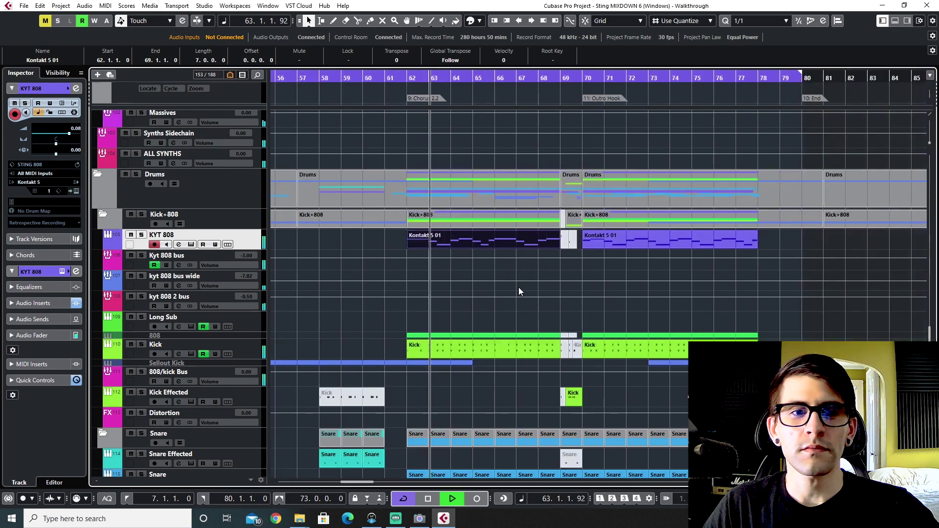
key("space")
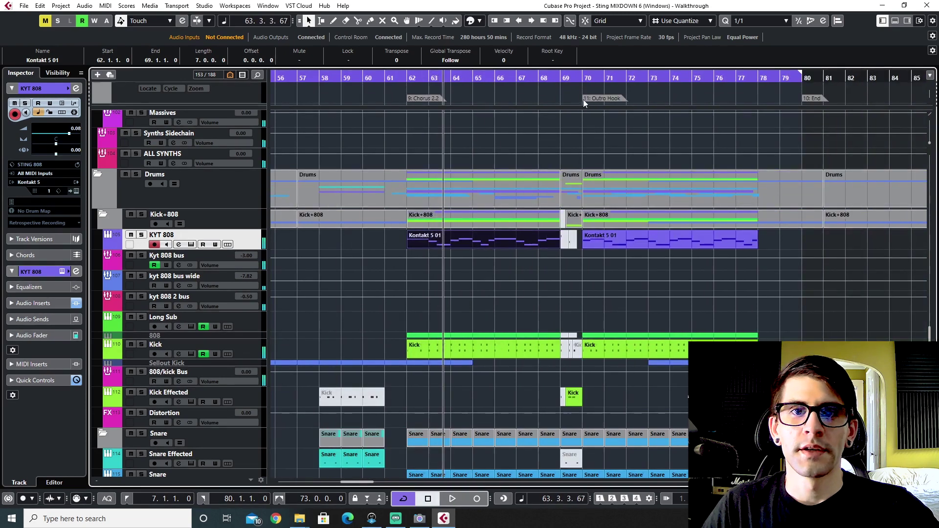
Solo the Kick Effected track, listen to its part at bar 69, and look briefly at its Battery instrument.
left_click(561, 81)
scroll(372, 293, "down", 3)
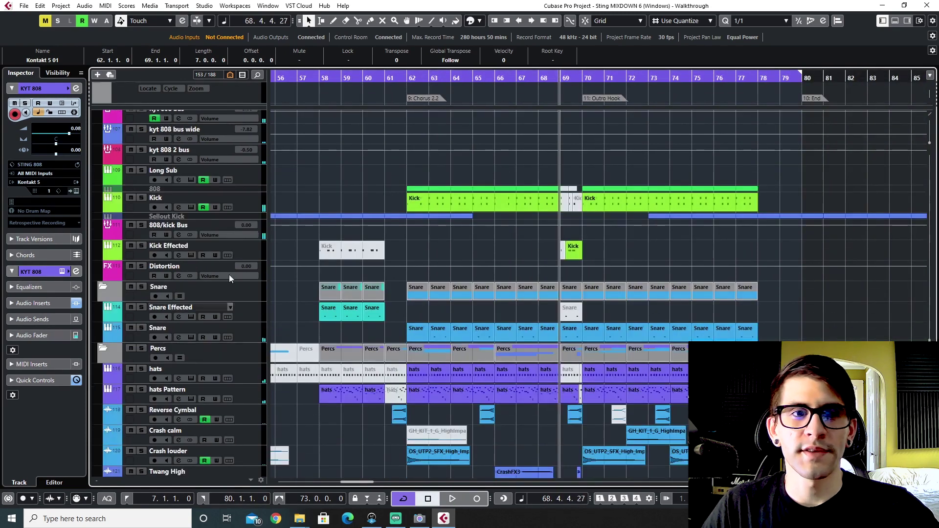
left_click(254, 255)
left_click(141, 245)
scroll(673, 299, "up", 5)
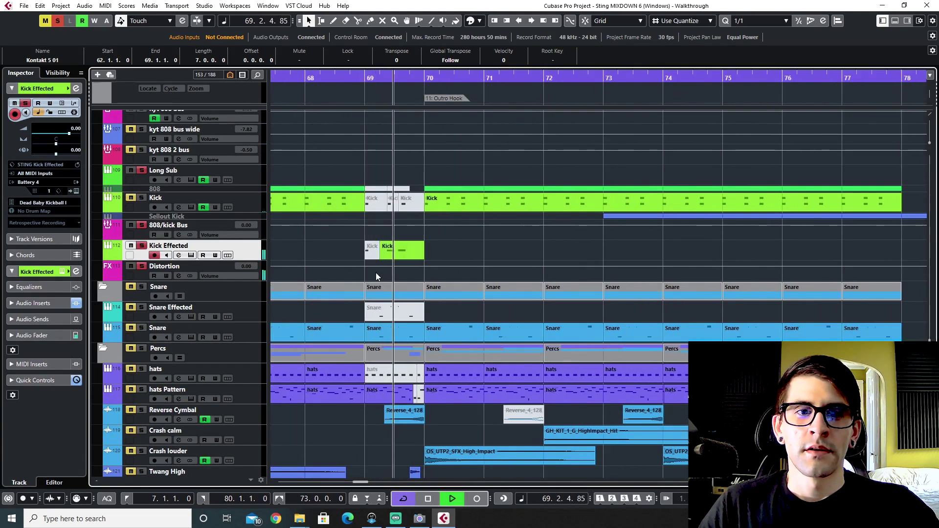
key("space")
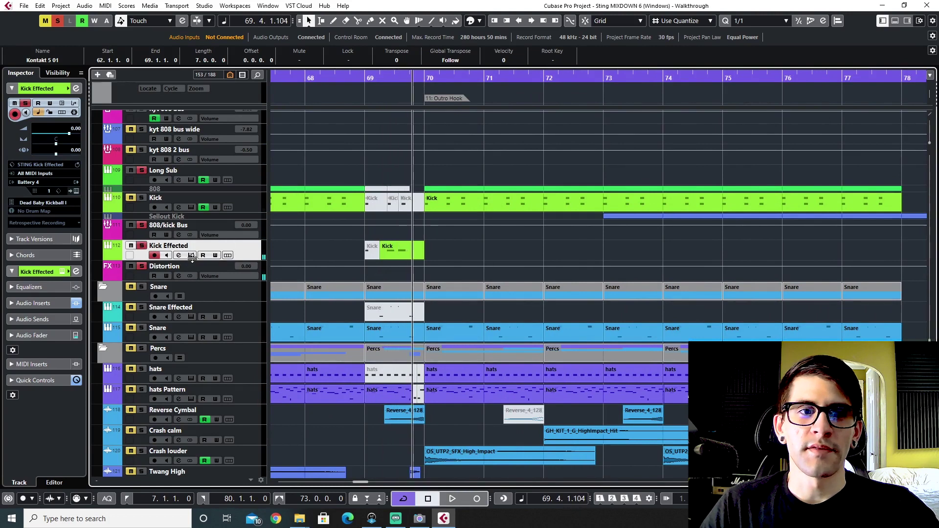
left_click(191, 256)
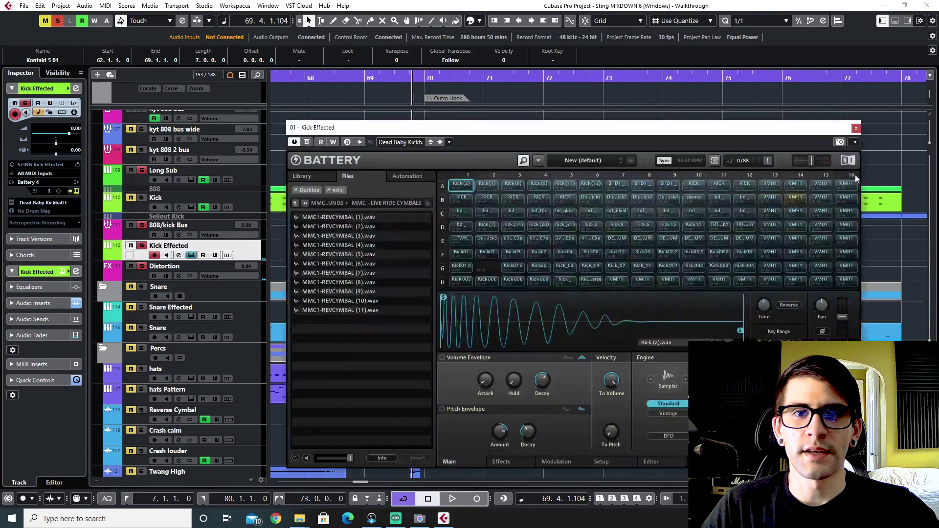
left_click(857, 128)
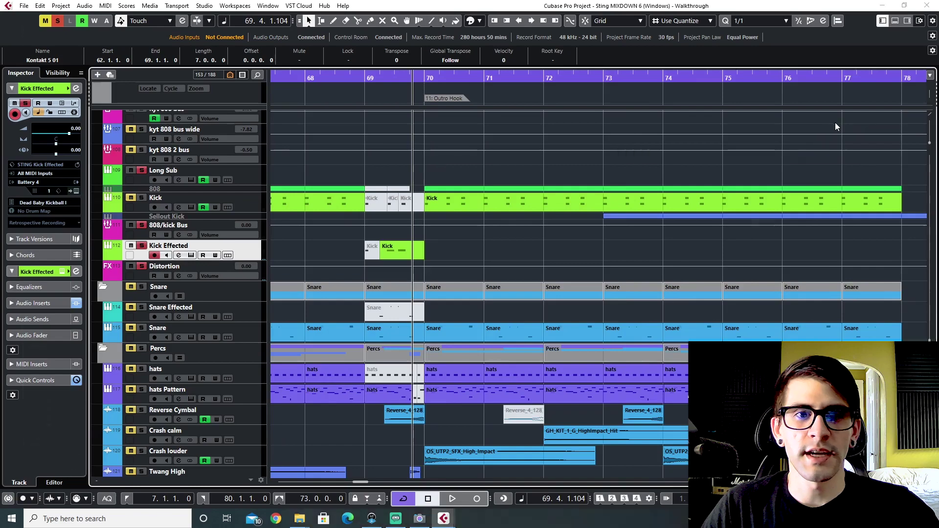
Inspect the Pro-Q 2 equalizer curve on the Distortion channel in the MixConsole, then close both.
key("F3")
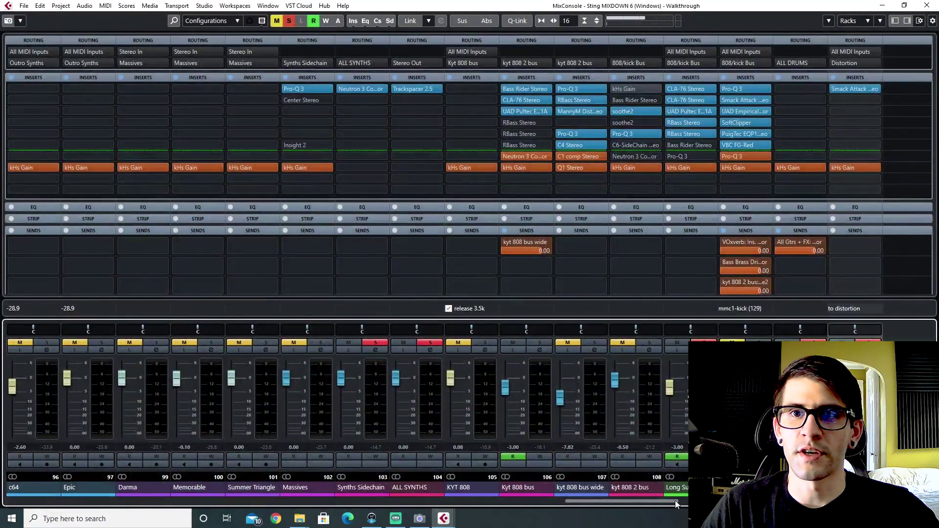
left_click_drag(658, 502, 715, 501)
left_click(469, 496)
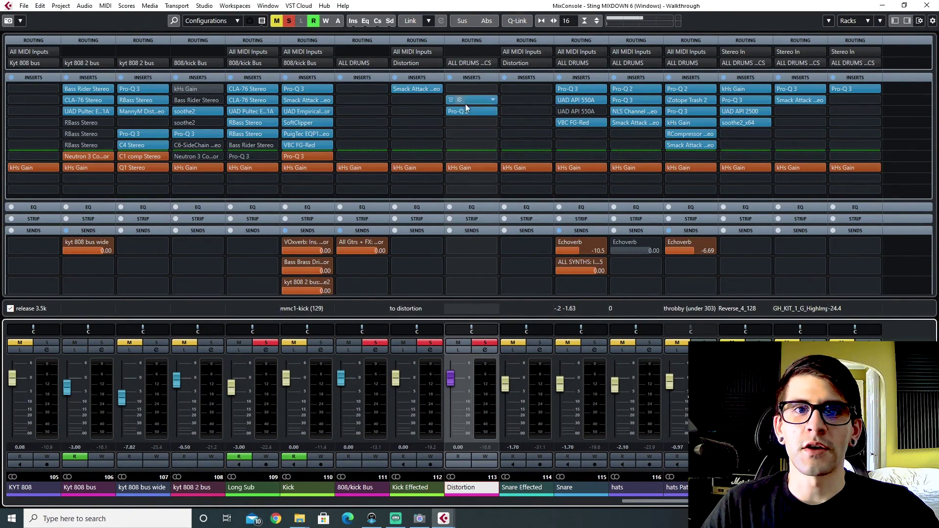
left_click(462, 113)
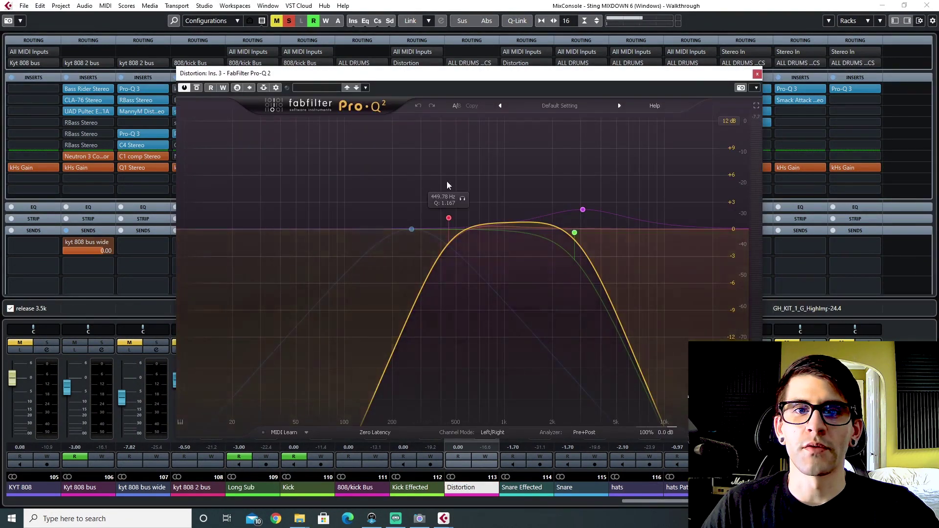
left_click(756, 76)
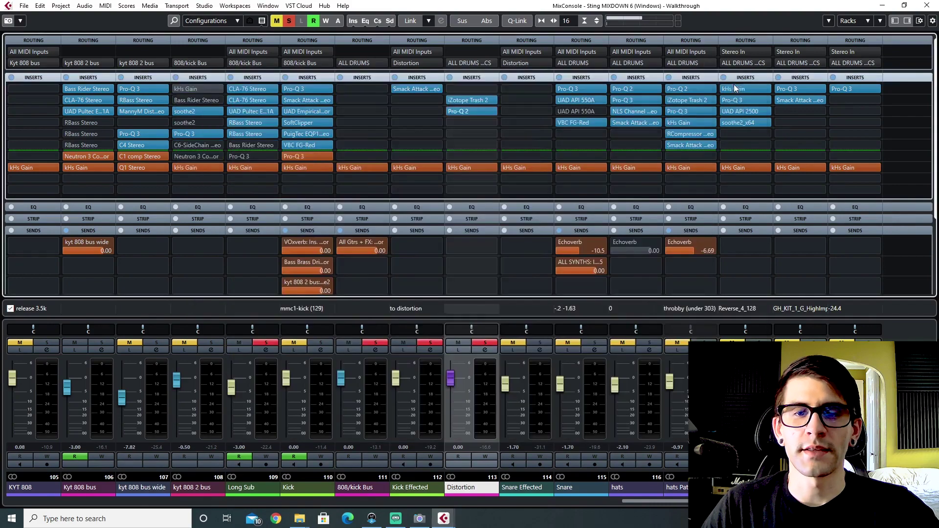
key("F3")
Play Intro pt 2 from bar 14 with the Kick Effected and Snare Effected tracks soloed.
scroll(498, 291, "down", 3)
scroll(495, 295, "left", 10)
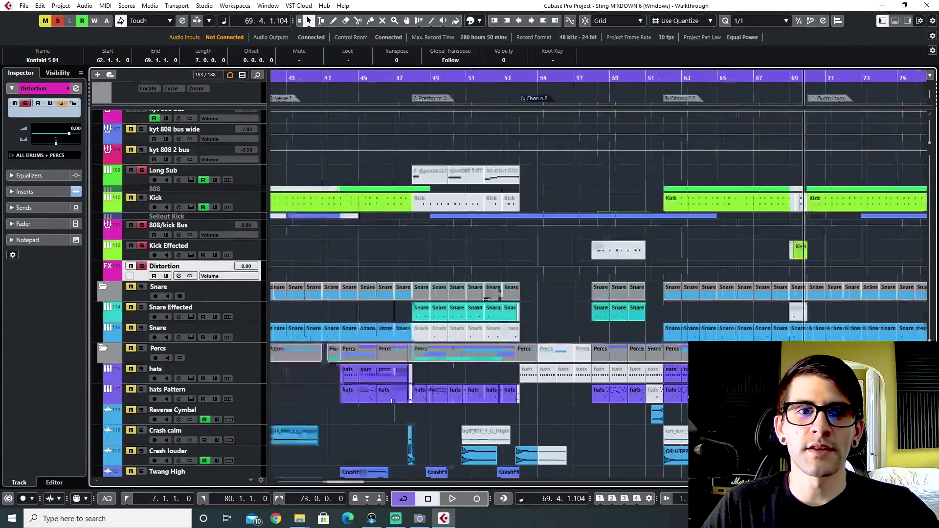
left_click(509, 82)
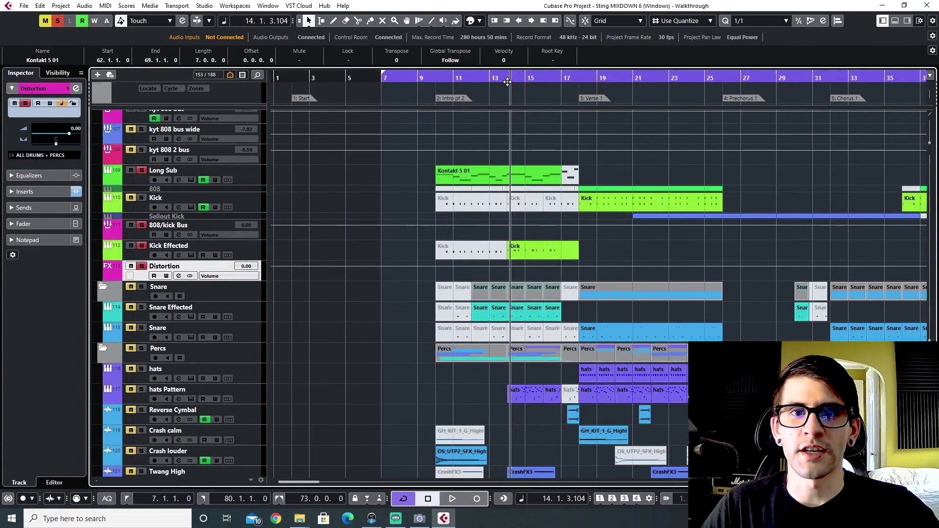
key("space")
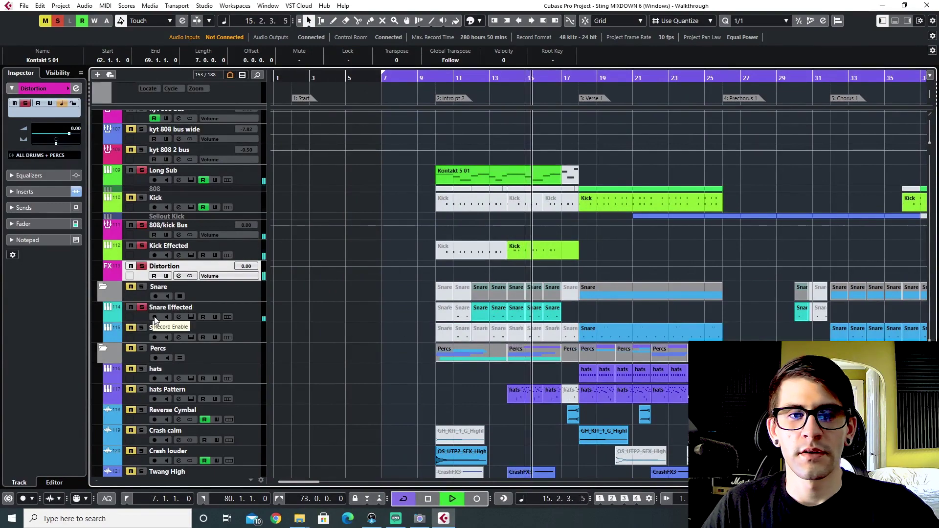
Check the Snare Effected channel in the MixConsole, then place the playhead just before bar 12 in the project.
key("F3")
left_click(525, 488)
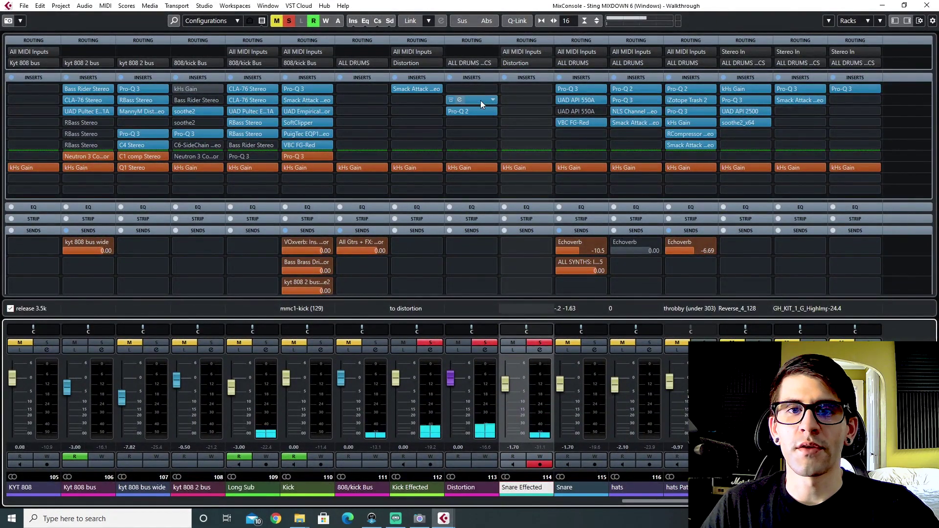
key("F3")
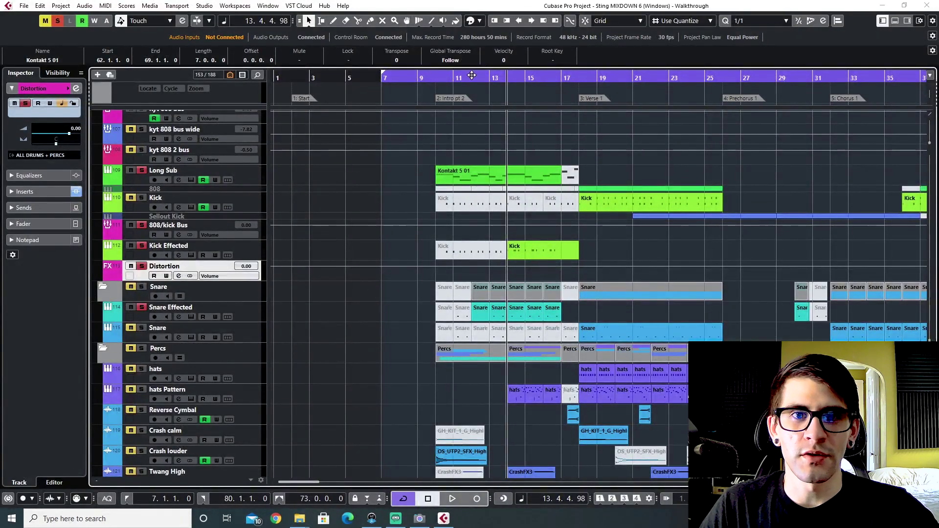
left_click_drag(472, 75, 492, 136)
scroll(501, 354, "right", 3)
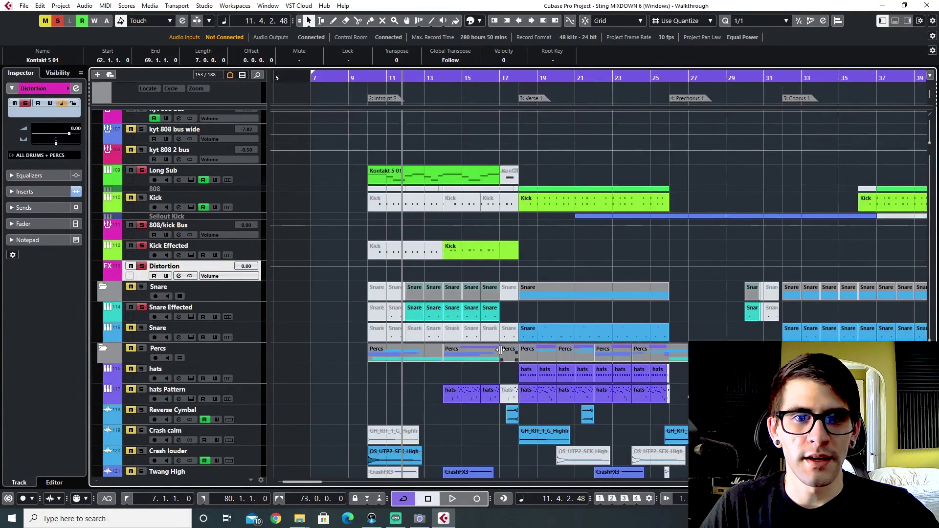
Place the playhead just before bar 18, solo the Snare track and select its Verse 1 clip.
left_click(435, 394)
scroll(434, 394, "down", 5)
left_click(517, 76)
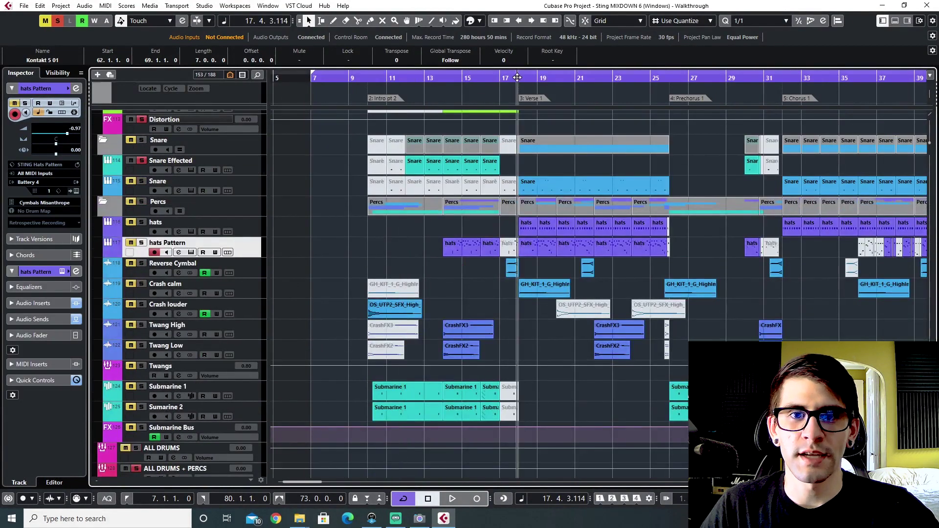
scroll(538, 220, "right", 6)
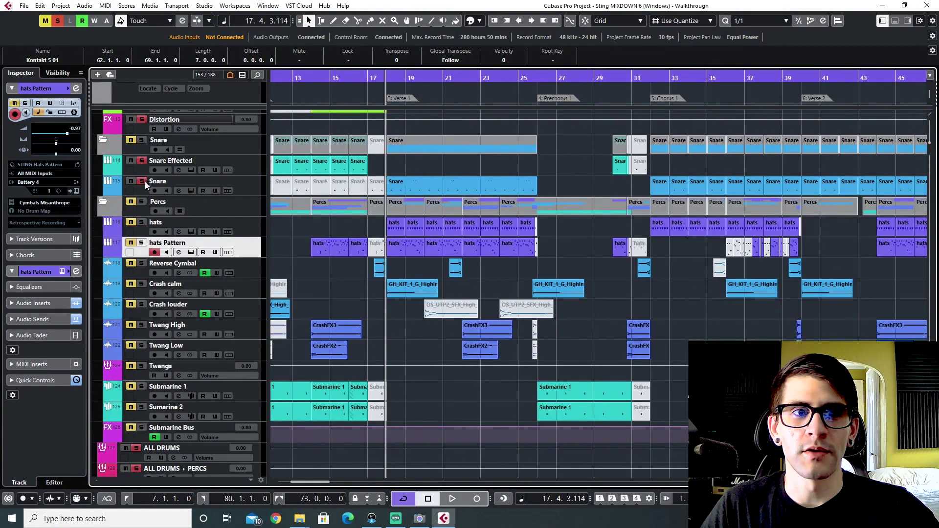
left_click(248, 185)
scroll(398, 248, "up", 3)
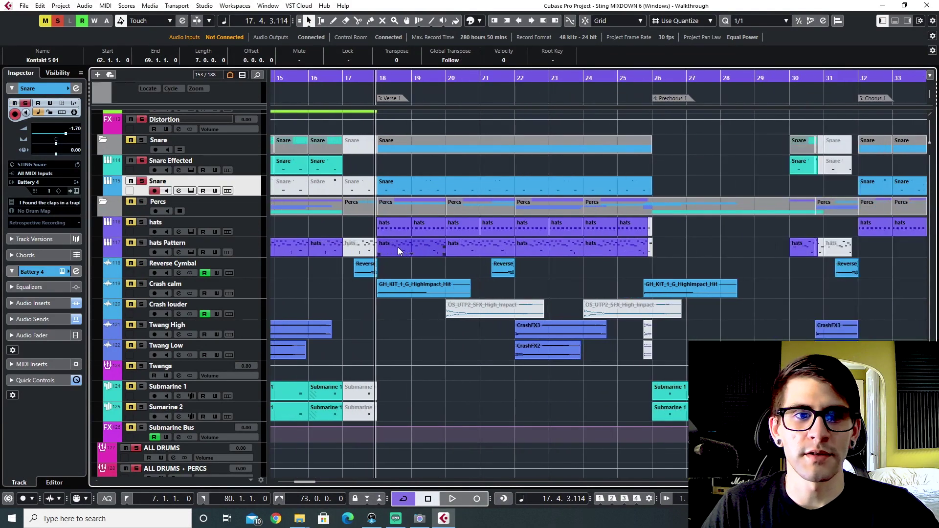
scroll(397, 247, "up", 2)
left_click(425, 184)
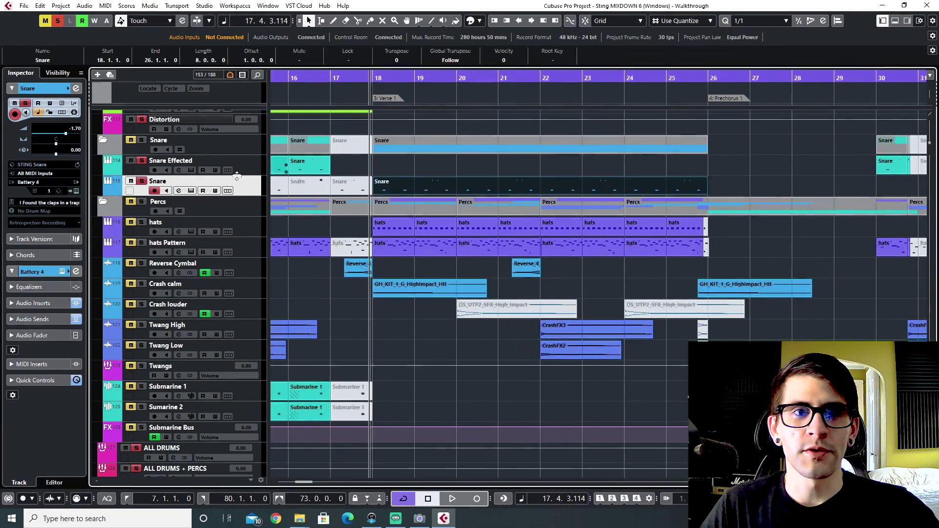
Play the Snare track through Verse 1 and examine the Clap (13) sample in its Battery instrument.
key("space")
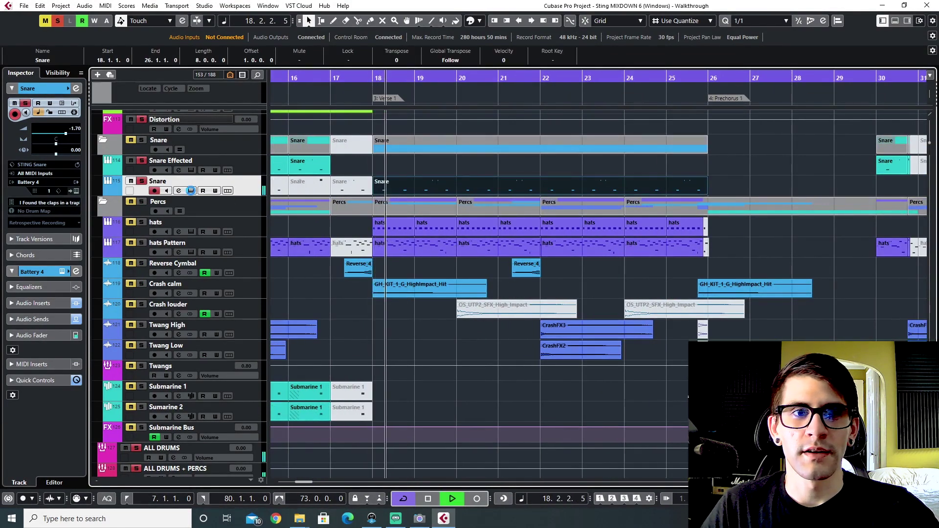
left_click(191, 190)
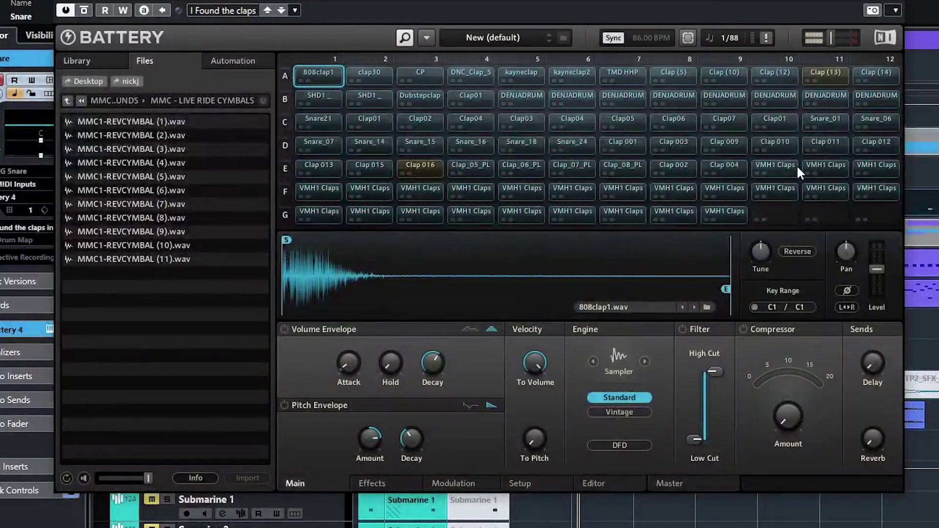
left_click(829, 72)
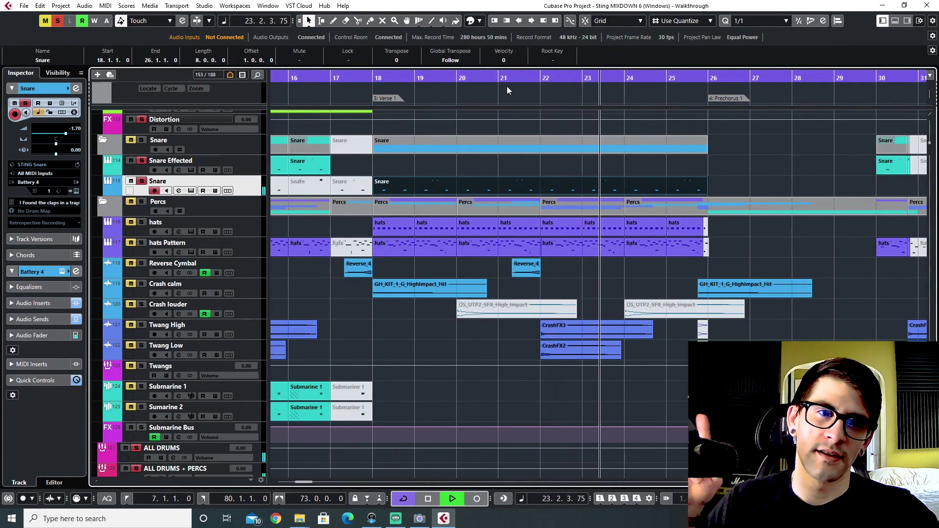
key("space")
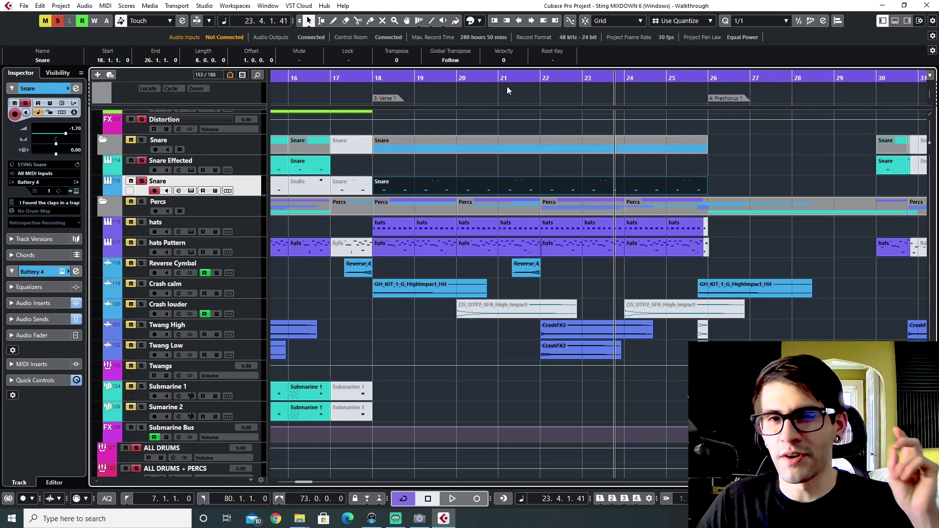
Clear all solos and place the playhead just before bar 22 in Verse 1.
left_click(60, 22)
left_click(534, 143)
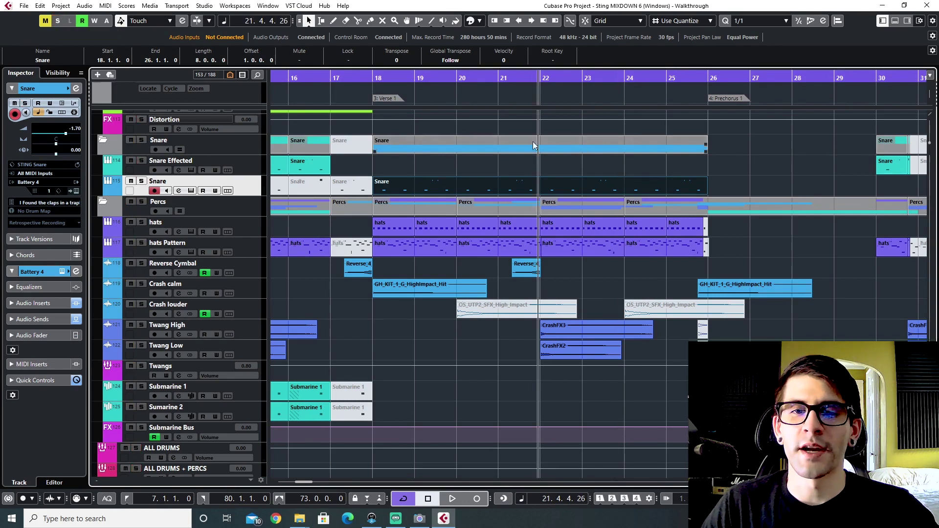
left_click(584, 178)
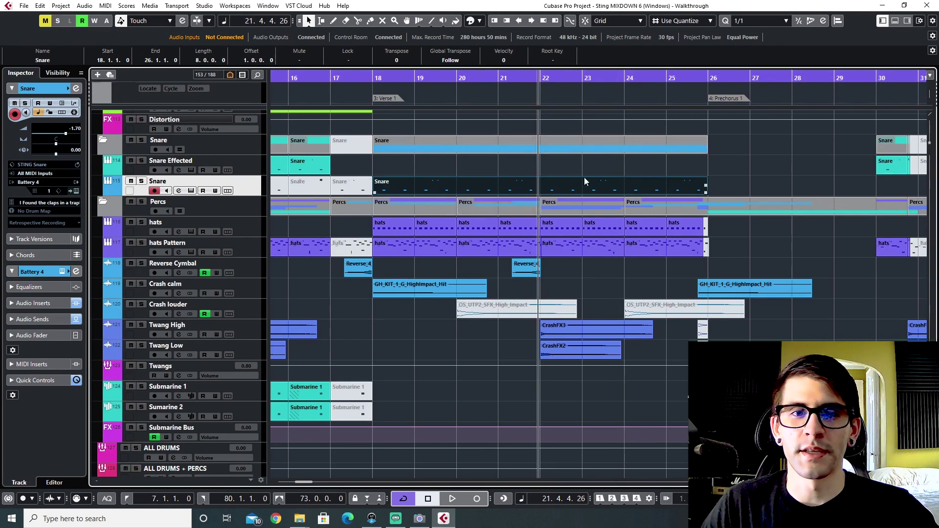
Solo the hats track and play it from the start of Verse 1 at bar 18.
left_click(374, 75)
left_click(142, 222)
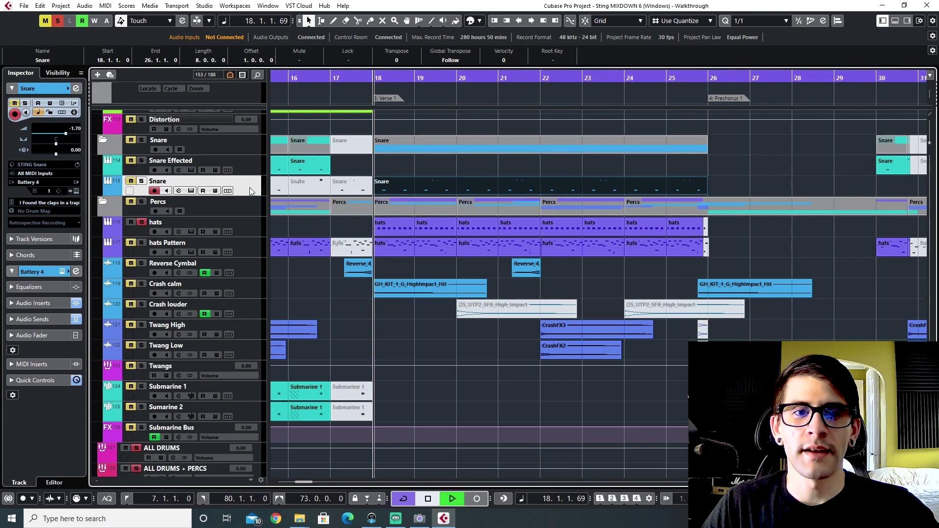
key("space")
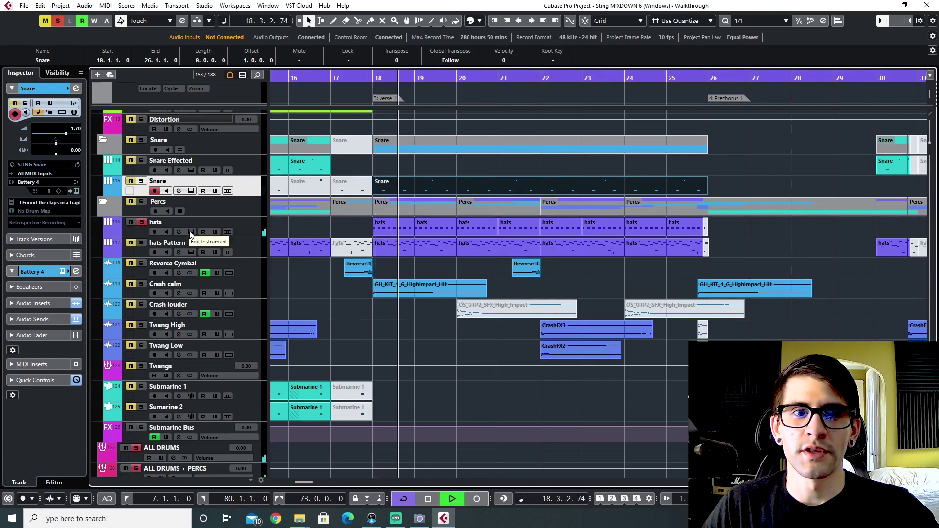
Play the soloed hats track from the start of Chorus 1 at bar 32.
scroll(515, 239, "right", 6)
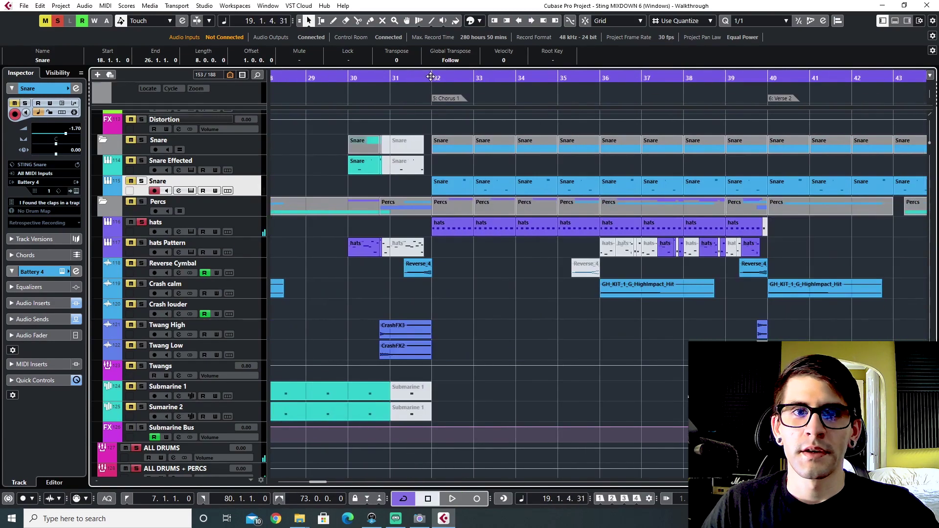
key("shift+n")
scroll(509, 278, "right", 2)
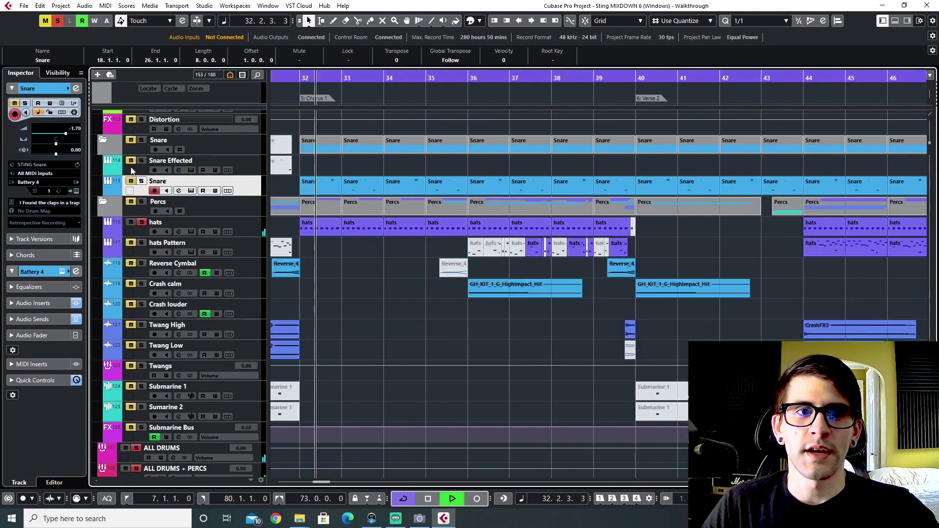
key("space")
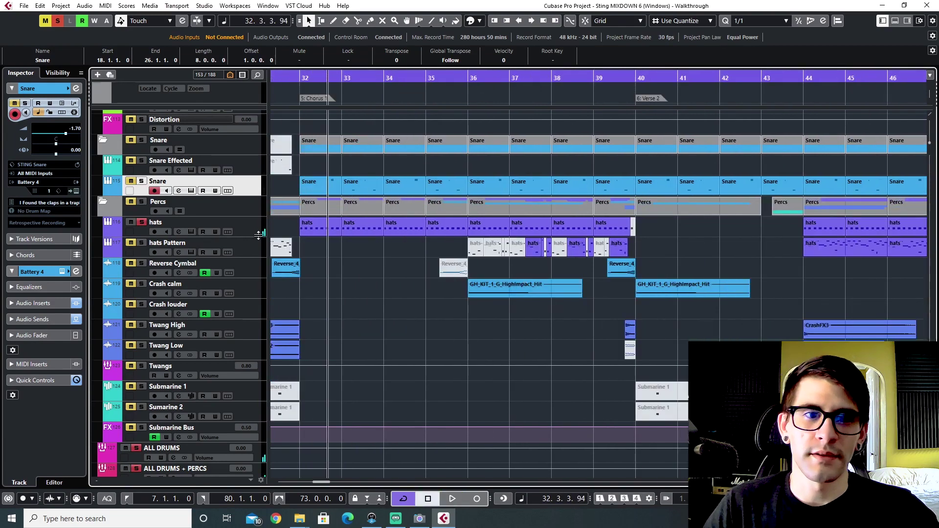
Select and solo the hats Pattern track and place the playhead just before bar 44.
left_click(232, 247)
scroll(364, 298, "down", 2)
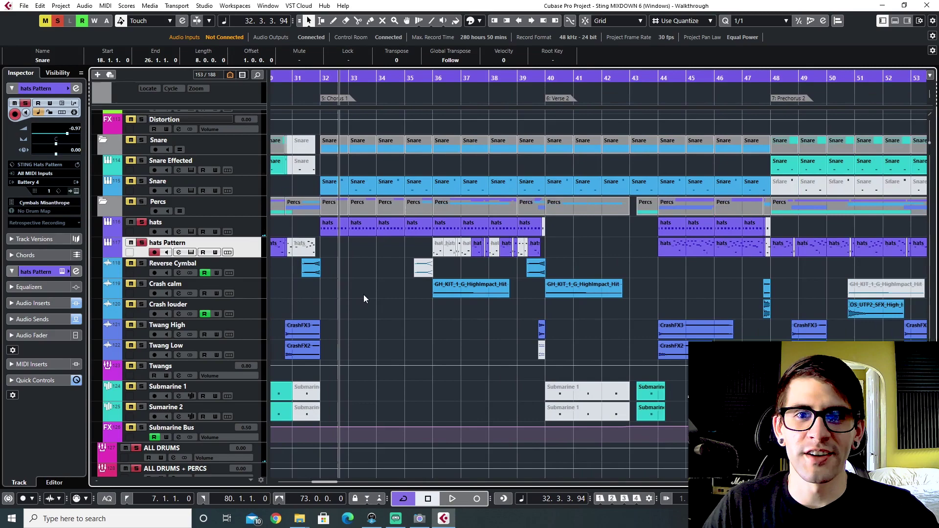
left_click(659, 87)
scroll(629, 216, "right", 4)
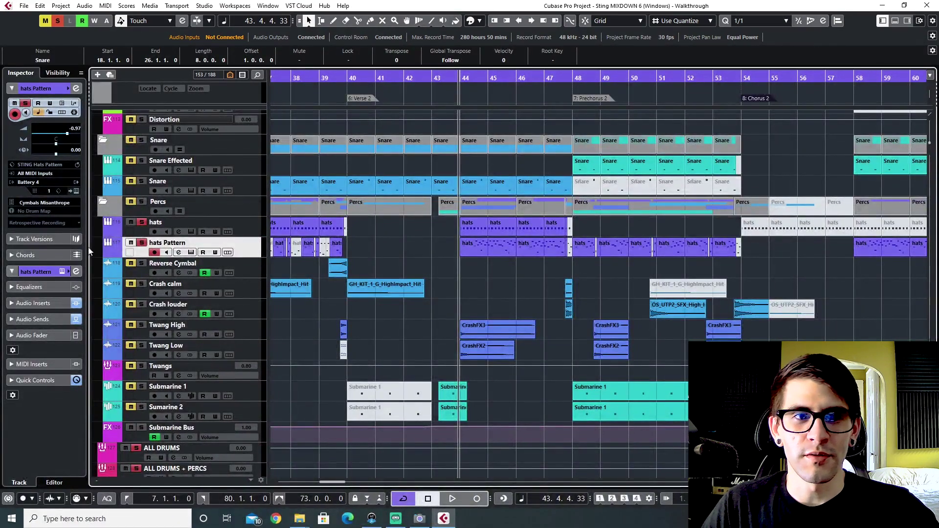
Audition several closed and open hi-hat sample cells in the hats Pattern track's Battery instrument.
left_click(191, 252)
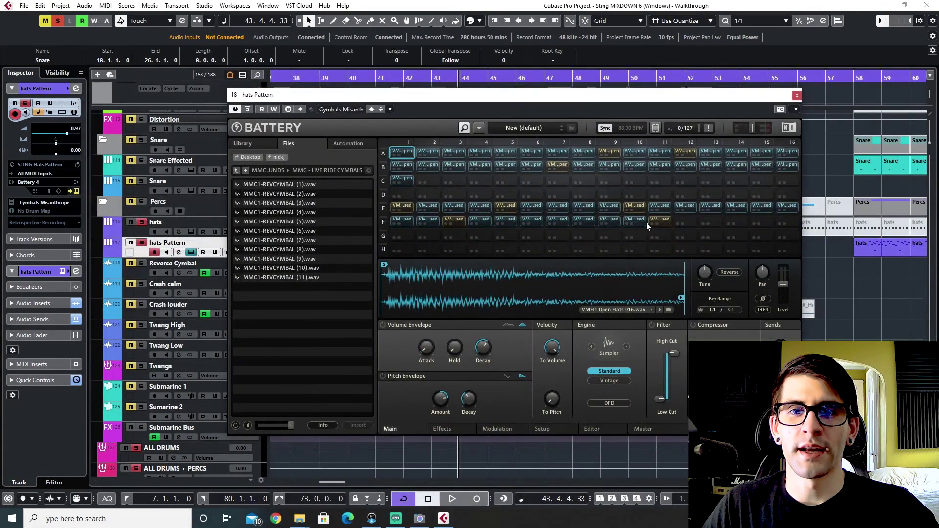
left_click(639, 208)
left_click(660, 204)
left_click(665, 219)
left_click(689, 207)
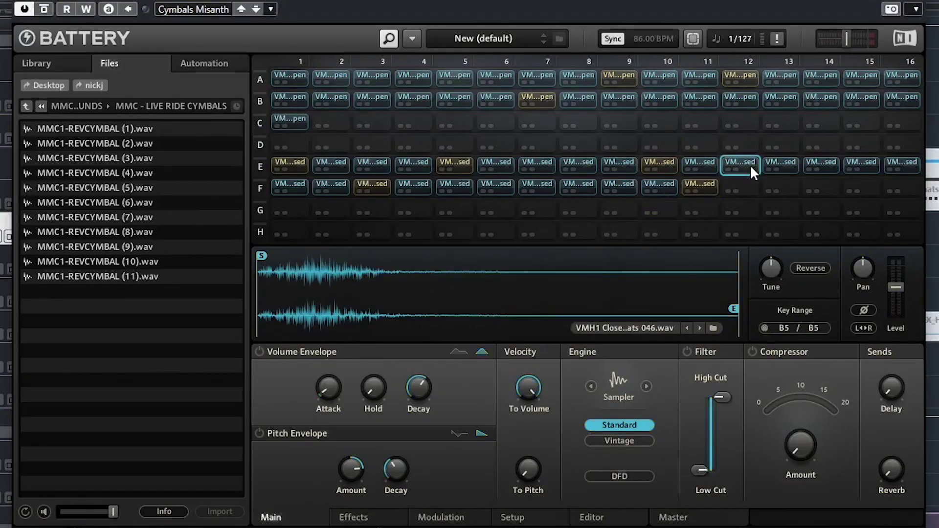
left_click(711, 206)
left_click(743, 97)
left_click(705, 74)
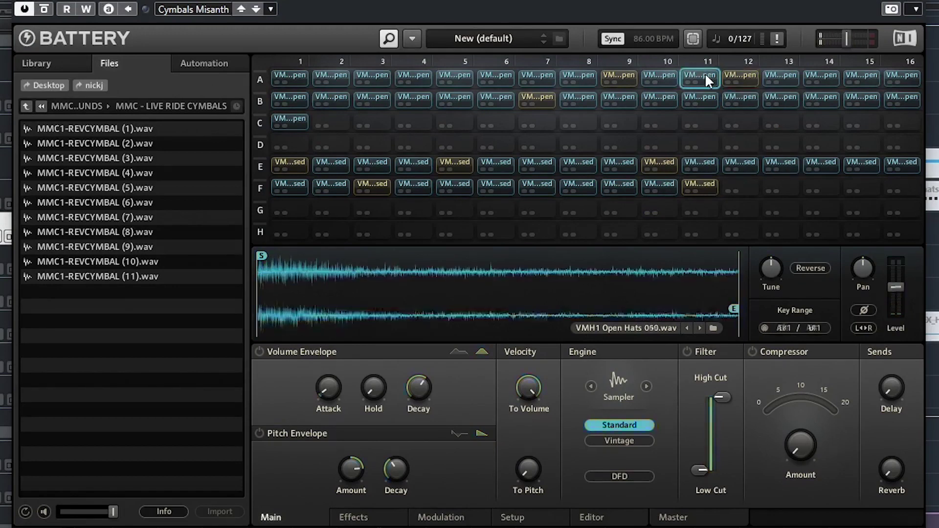
left_click(698, 93)
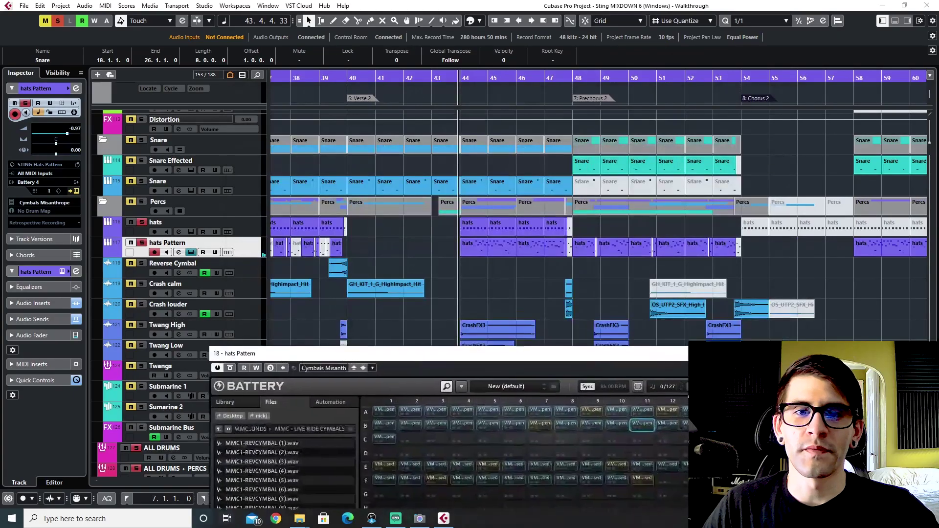
Examine the full note range of the hats Pattern clip at bar 44 in an enlarged Key Editor, and close the editor.
double_click(471, 251)
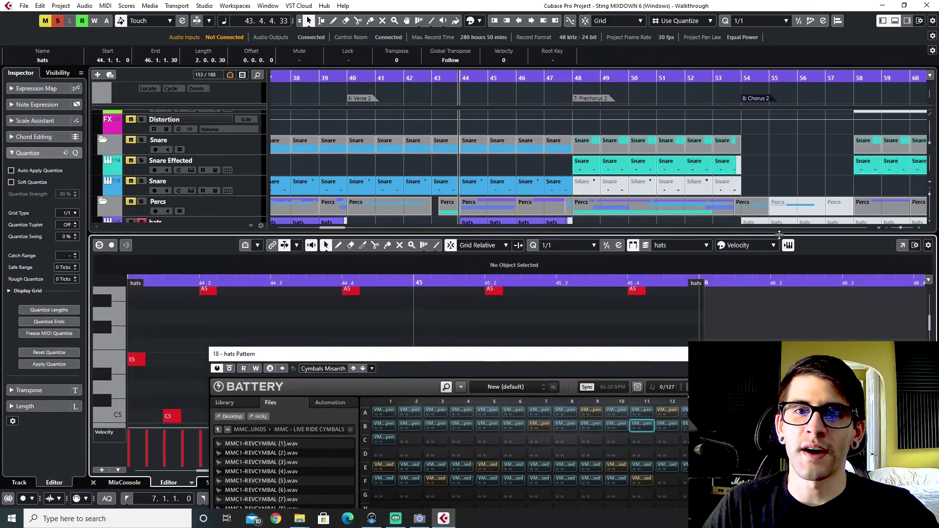
left_click_drag(776, 234, 760, 24)
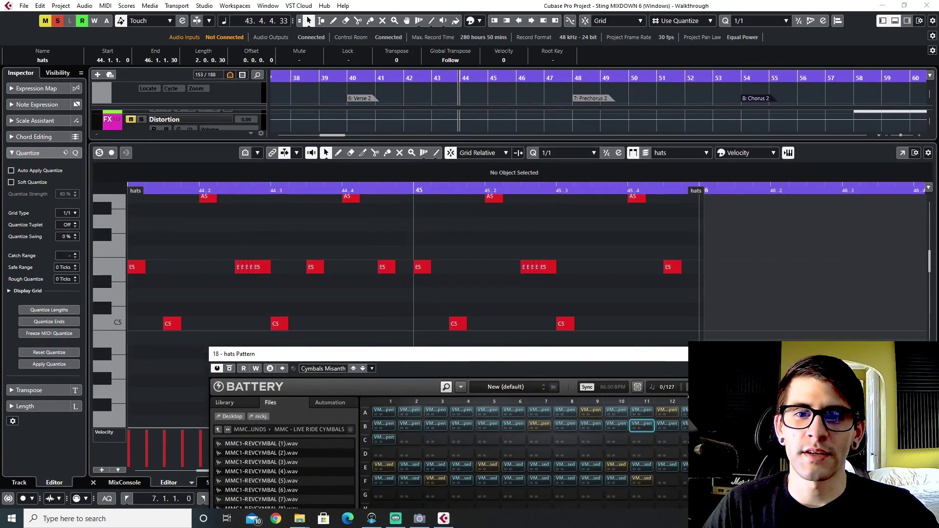
left_click(391, 317)
scroll(442, 316, "up", 2)
scroll(620, 353, "down", 2)
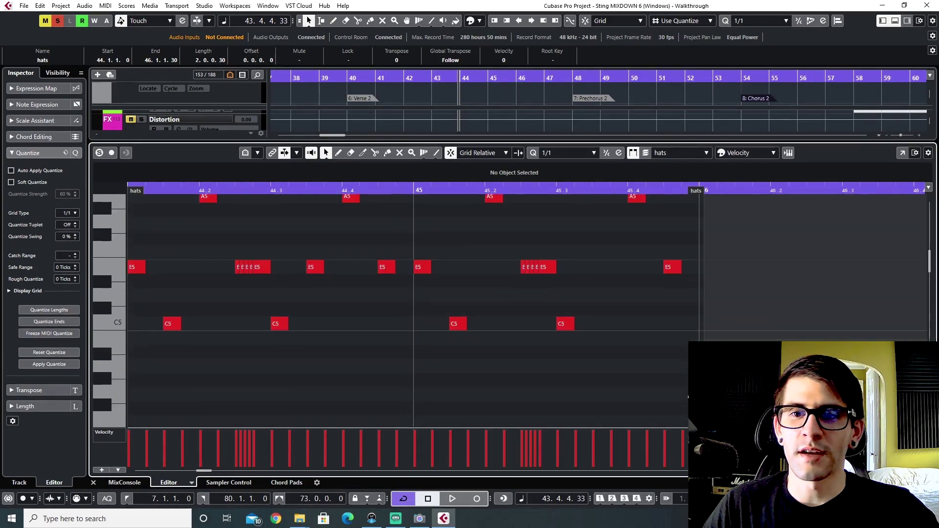
key("shift+g")
key("shift+g")
key("shift+g")
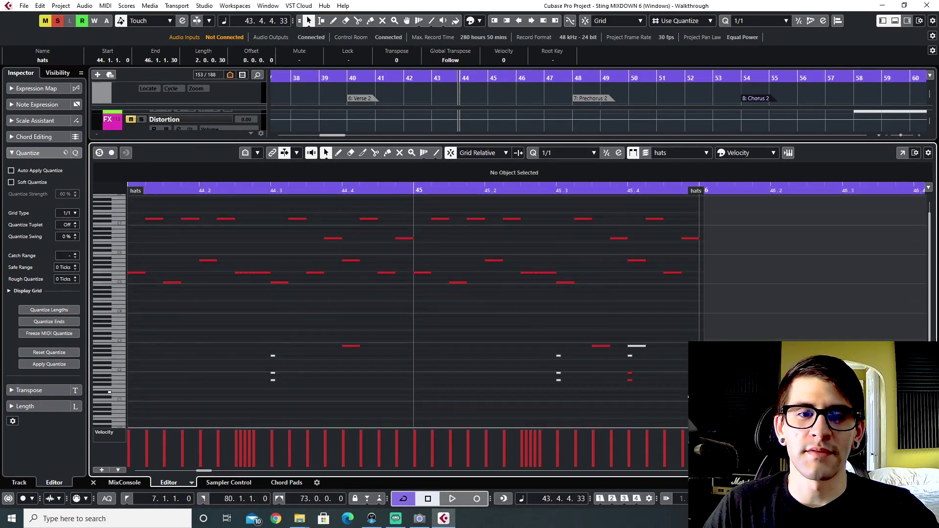
key("g")
key("g")
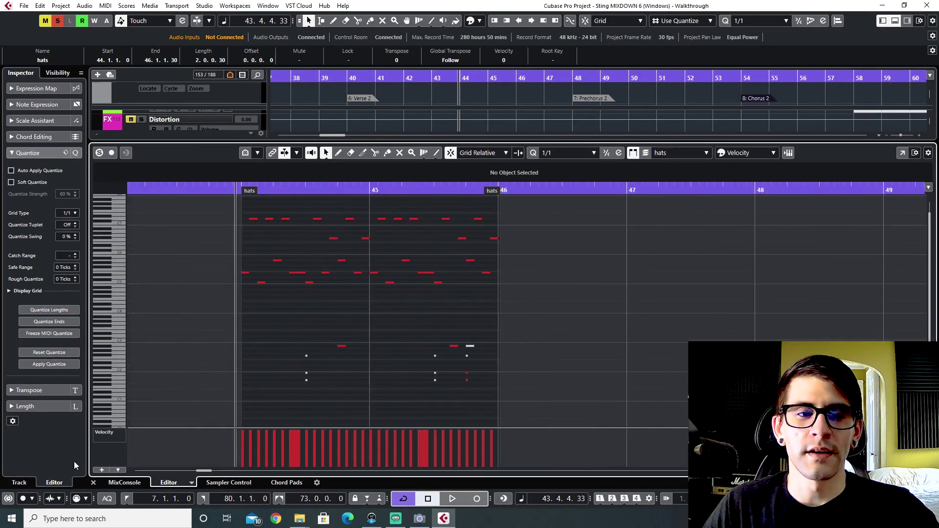
key("ctrl+alt+e")
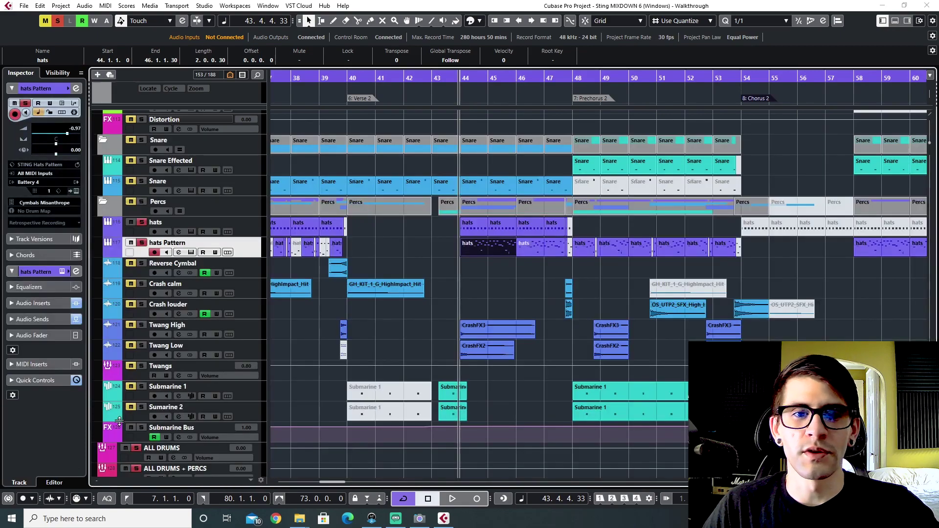
Check the hats Pattern channel in the MixConsole and play both hats tracks from bar 44 while watching the Battery cells.
key("F3")
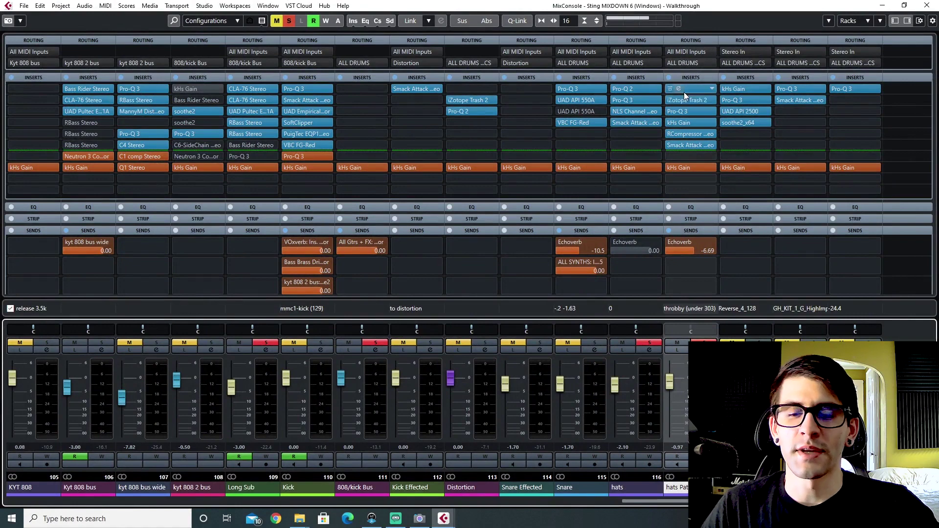
key("F3")
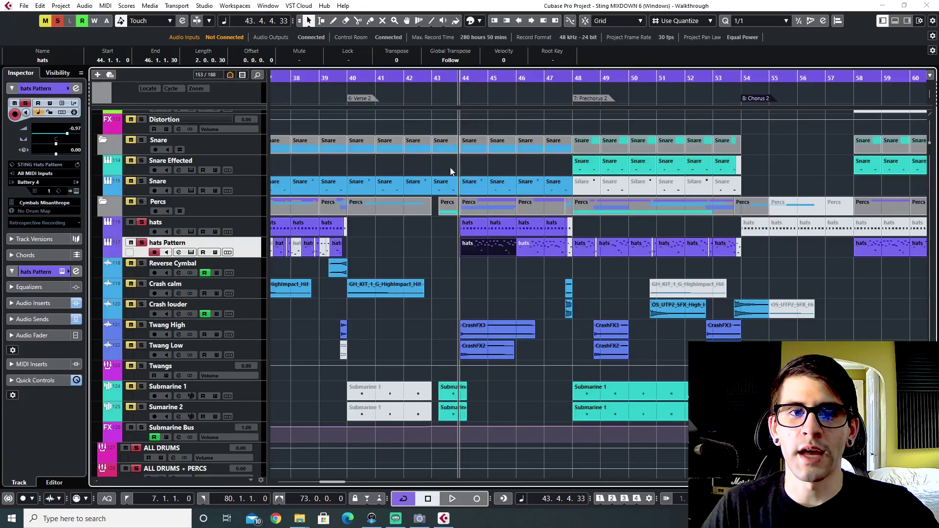
key("space")
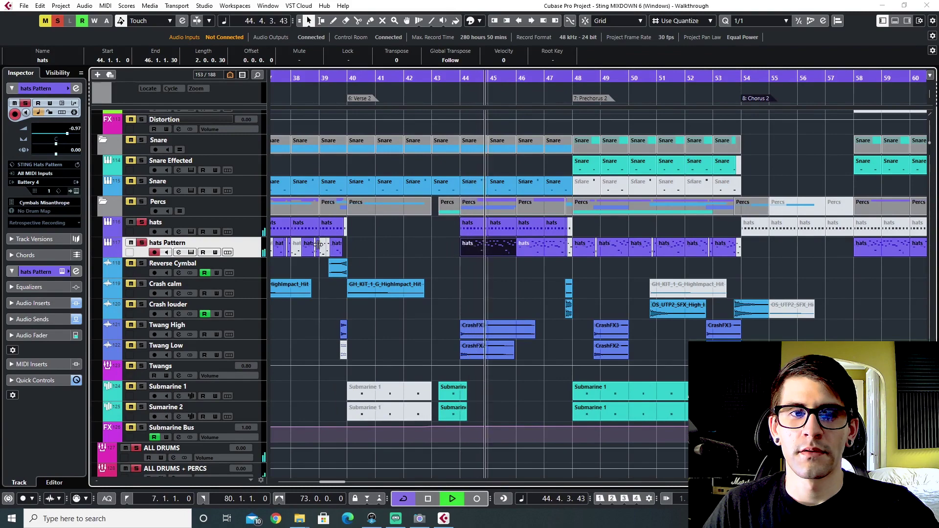
left_click(191, 252)
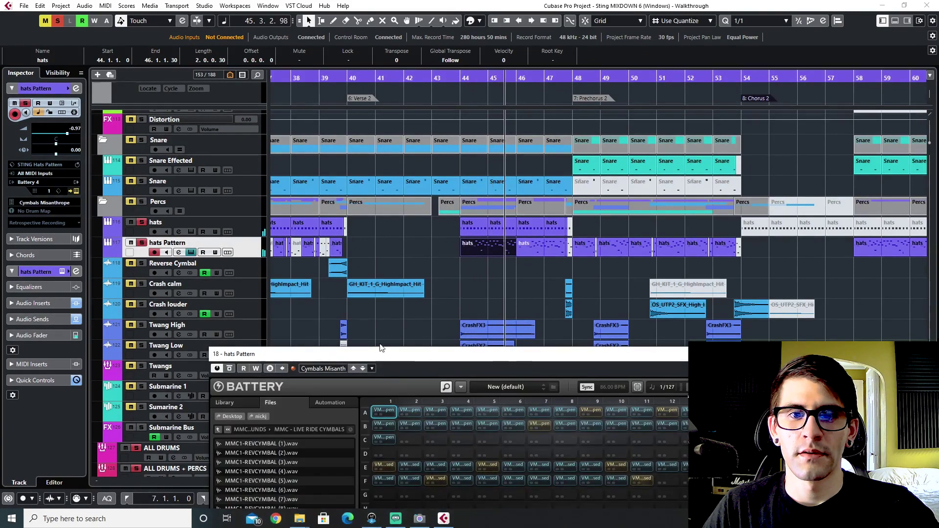
left_click_drag(403, 358, 350, 107)
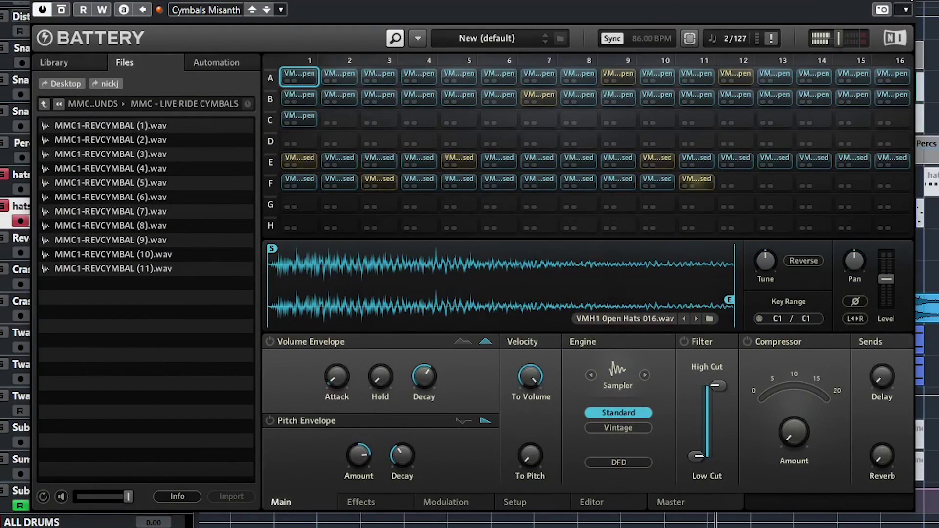
left_click(912, 2)
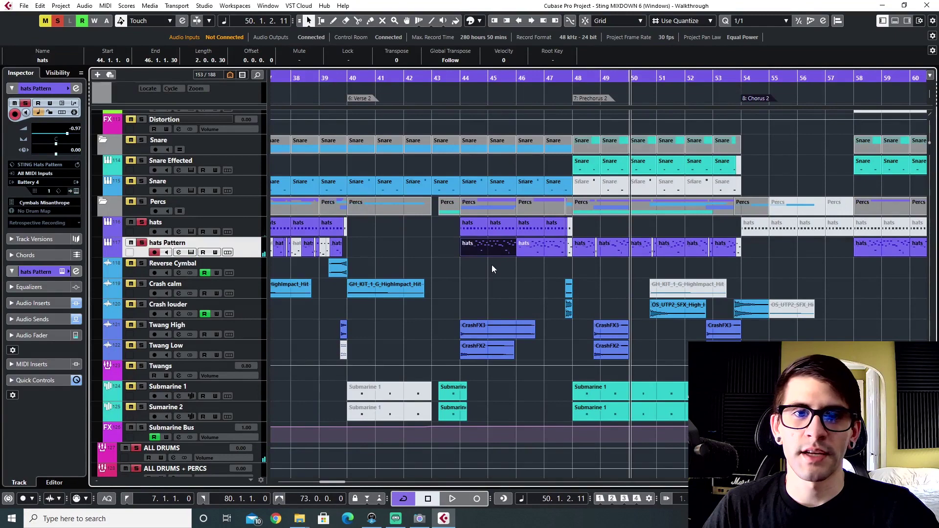
Reopen the hats Pattern clip at bar 44 in the Key Editor and audition its first E5 note and recurring D7 notes.
double_click(490, 250)
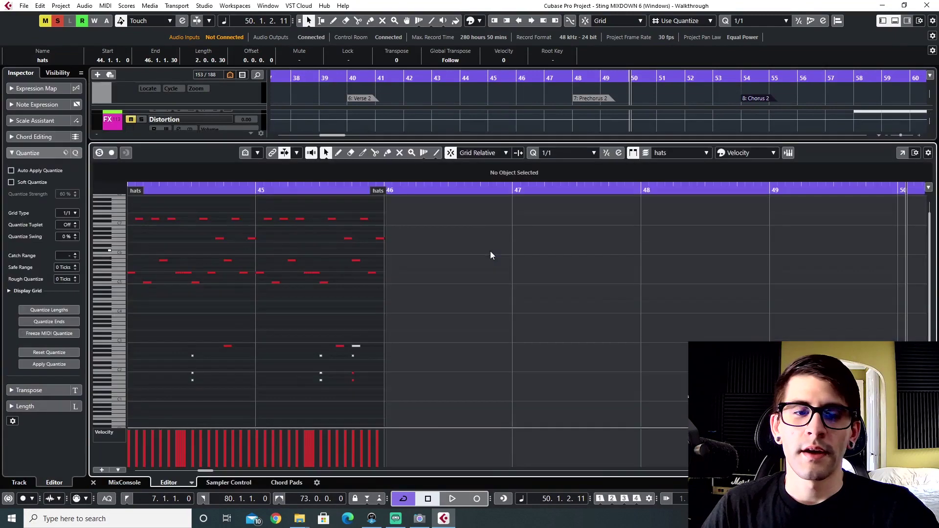
scroll(353, 332, "left", 3)
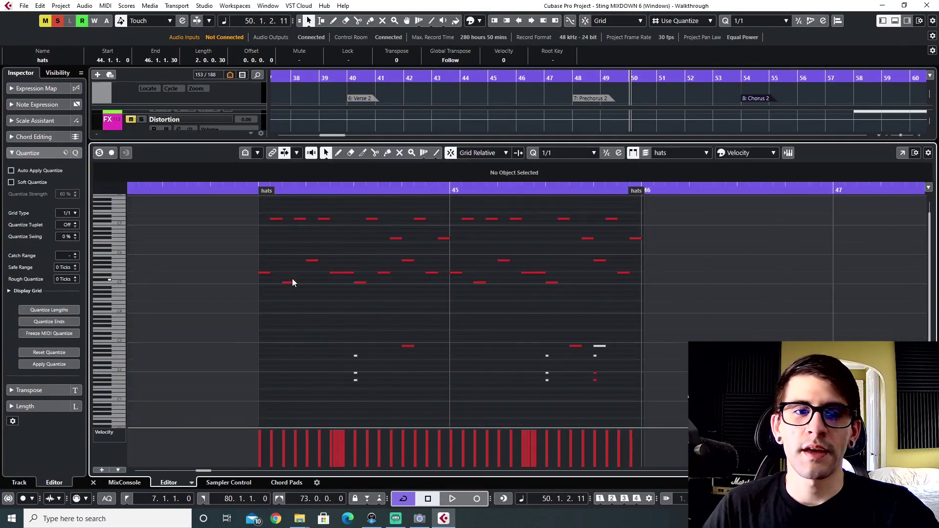
left_click(264, 273)
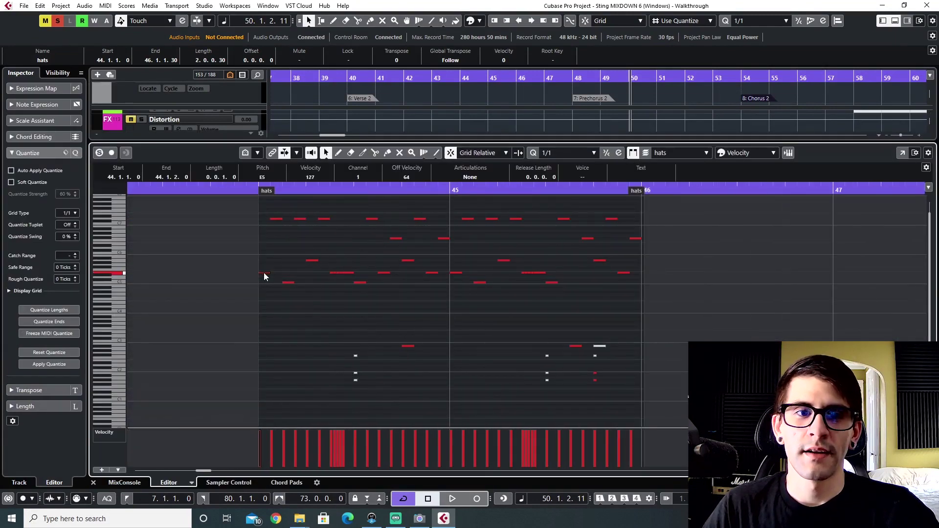
left_click(275, 219)
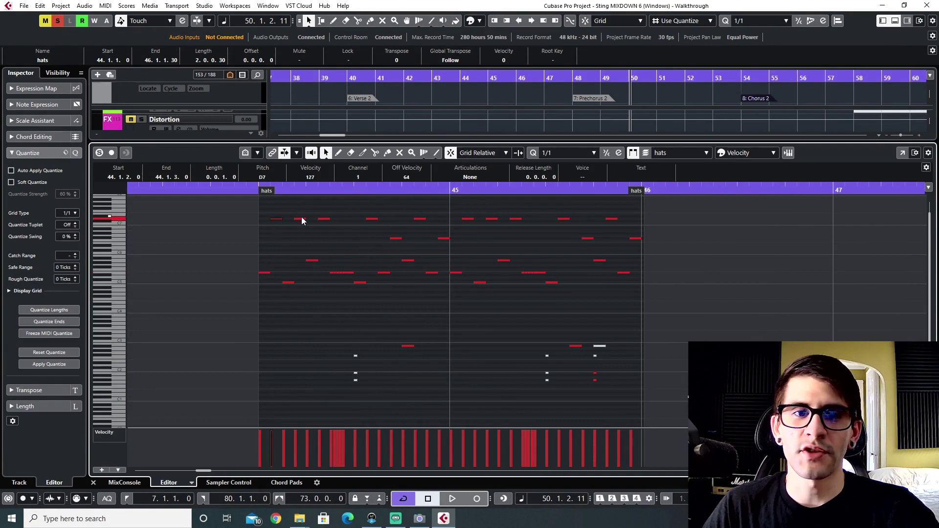
left_click(325, 221)
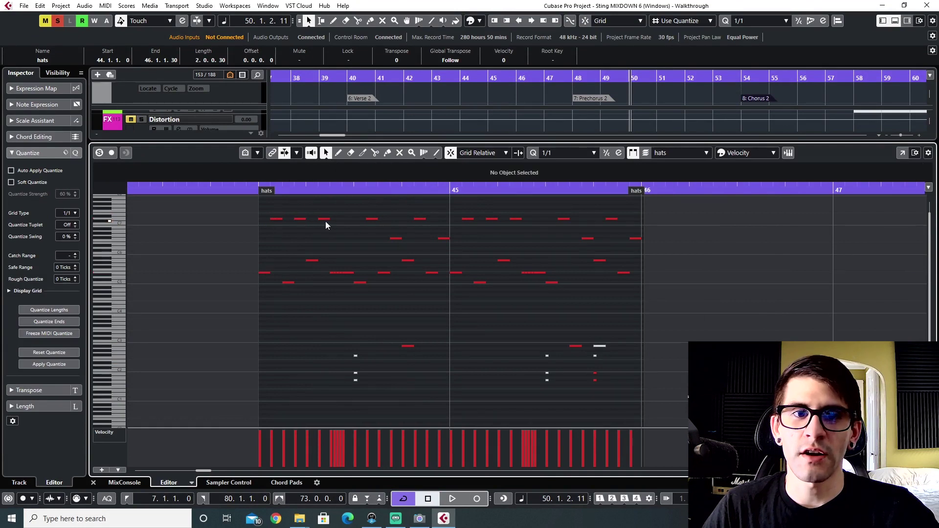
left_click(324, 219)
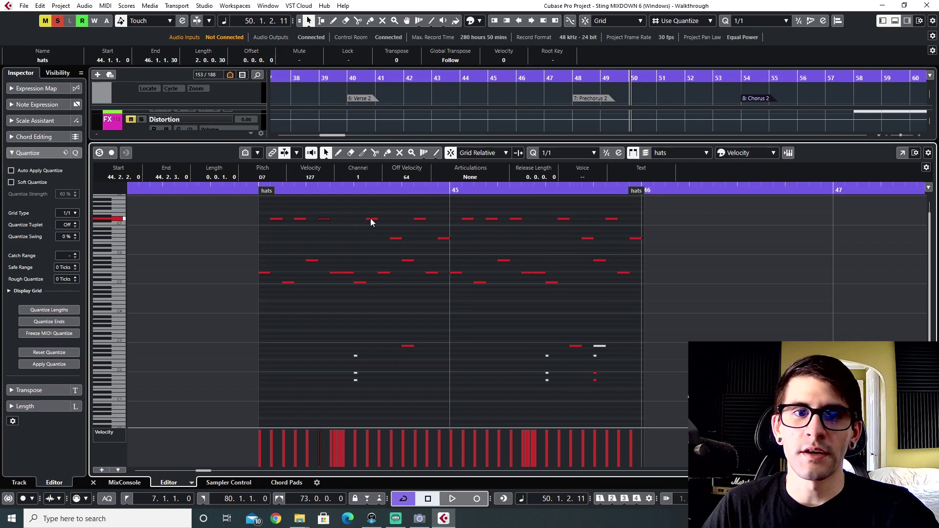
left_click(420, 221)
left_click(419, 220)
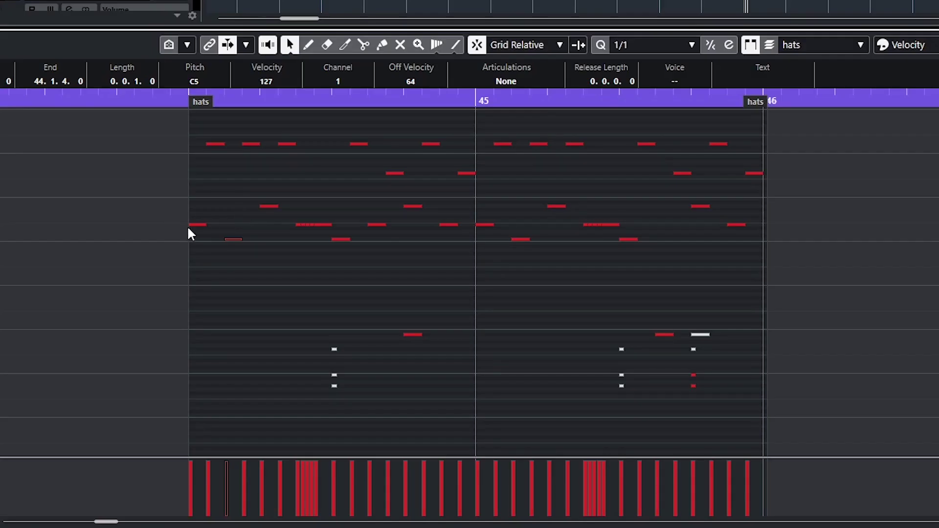
Audition the clip's opening notes in sequence from bar 44, alternating the D7 hits with E5, C5 and A5.
left_click(265, 275)
left_click(199, 225)
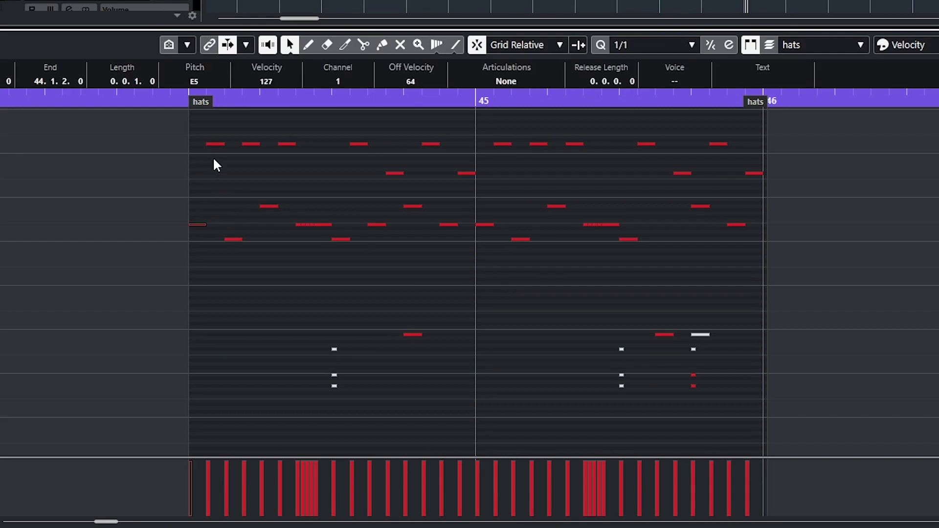
left_click(215, 146)
left_click(215, 144)
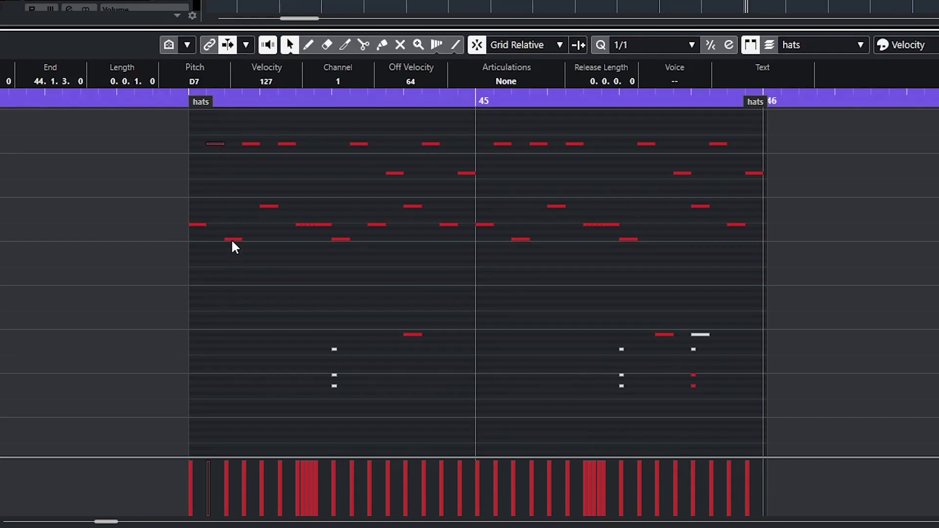
left_click(233, 239)
left_click(251, 145)
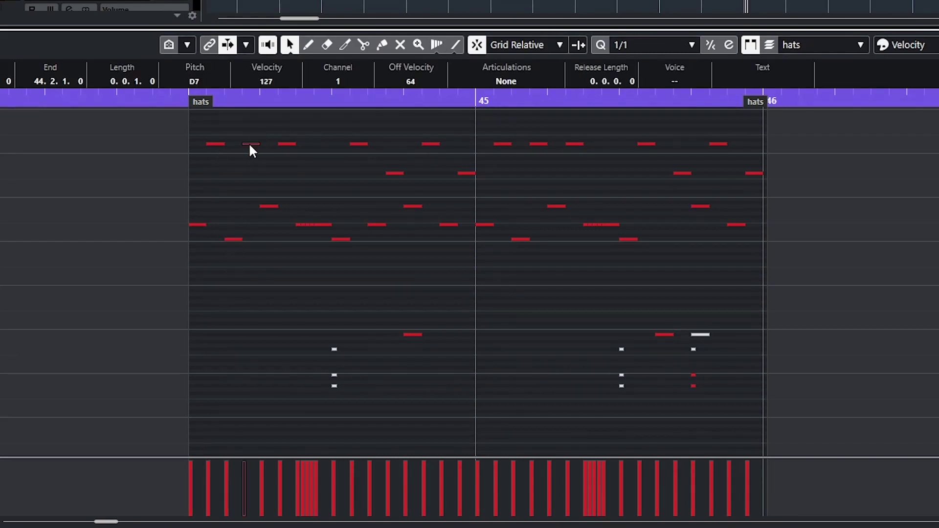
left_click(269, 207)
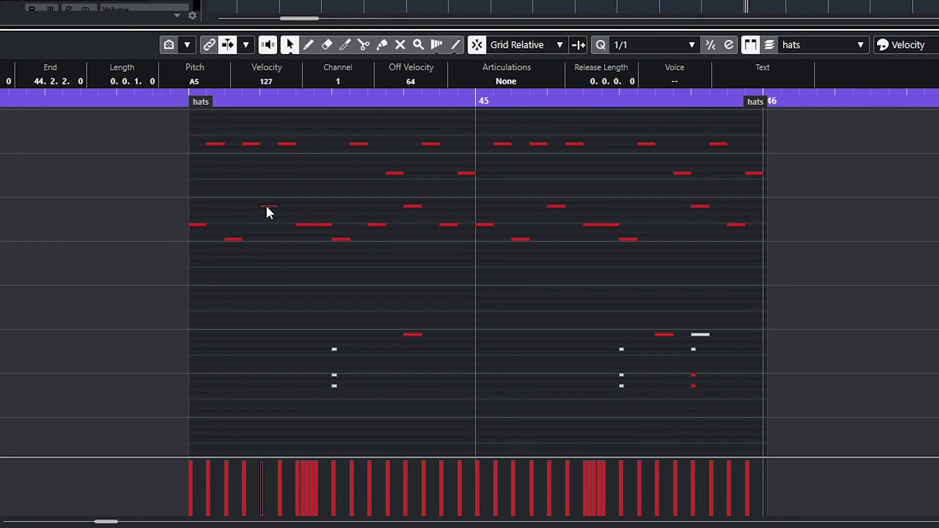
left_click(288, 144)
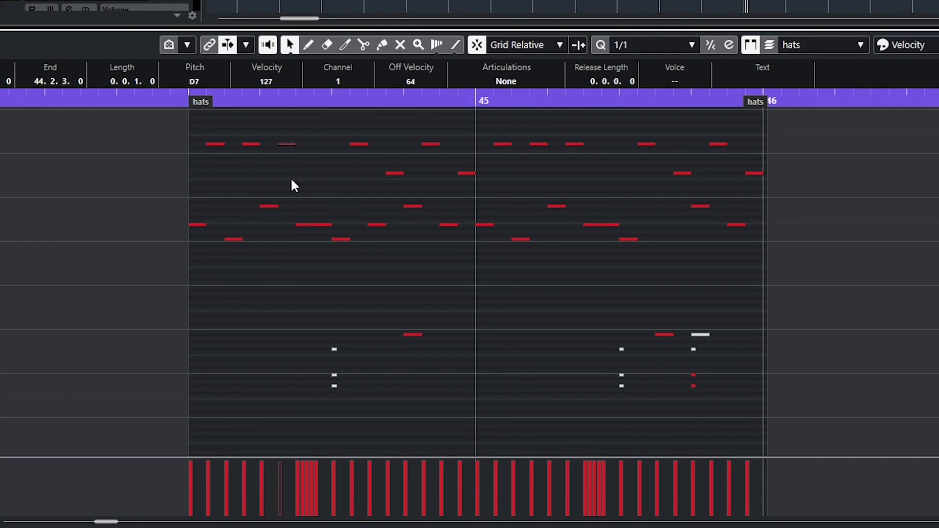
Audition the rapid E5 roll in bar 44 and the C5 and D7 notes that follow it.
left_click(299, 229)
left_click(304, 229)
left_click(302, 224)
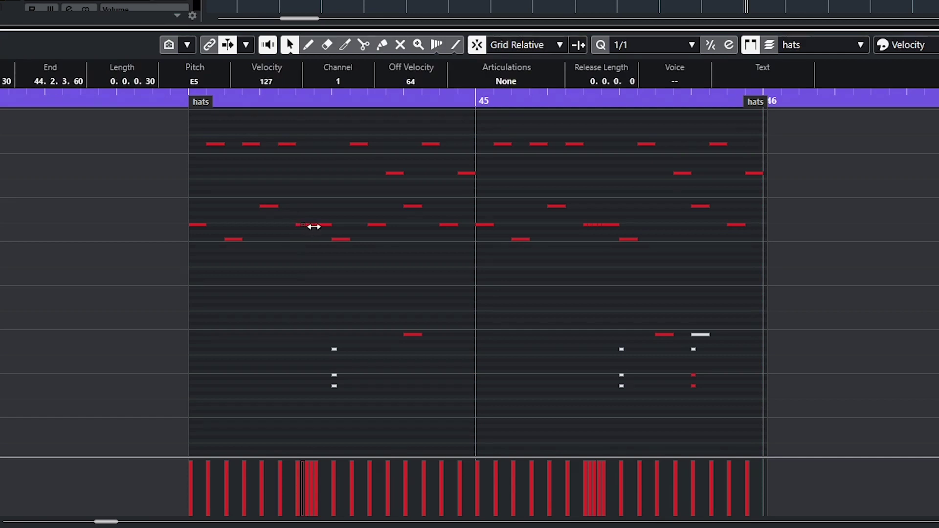
left_click(319, 226)
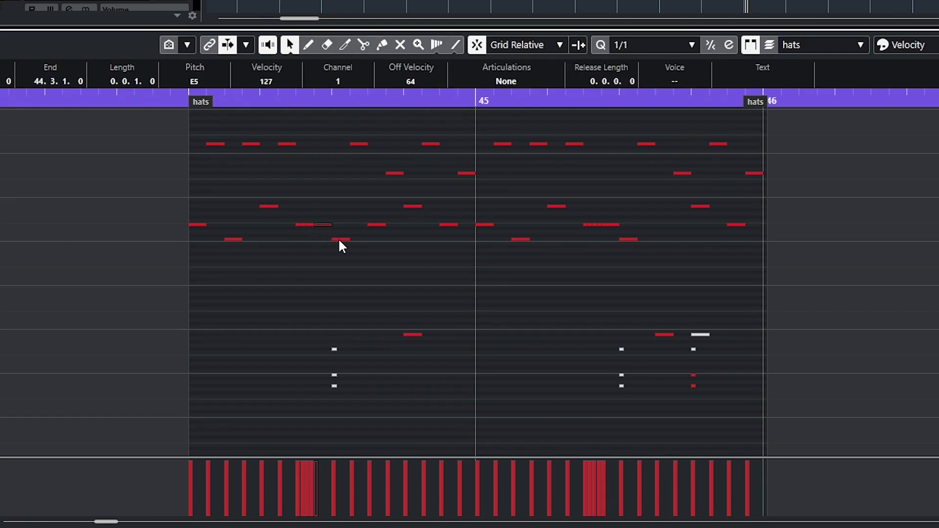
left_click(340, 239)
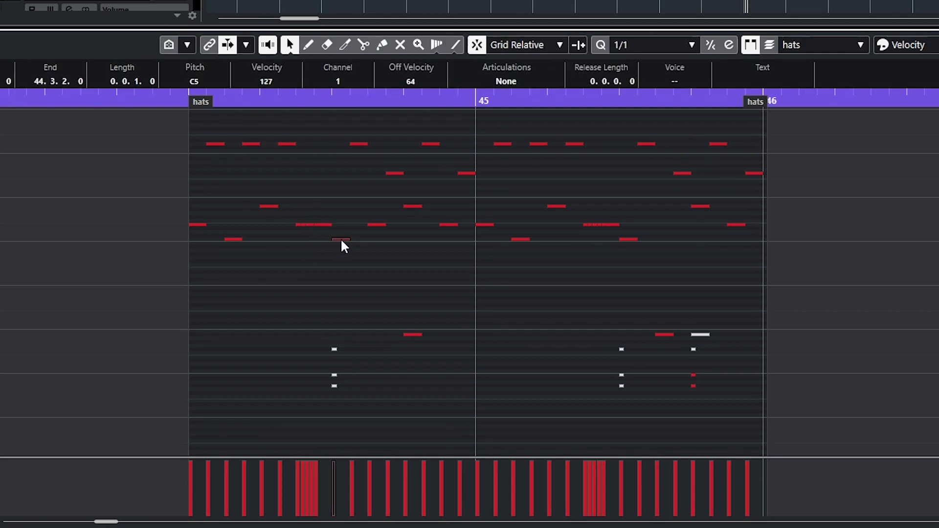
scroll(366, 377, "up", 2)
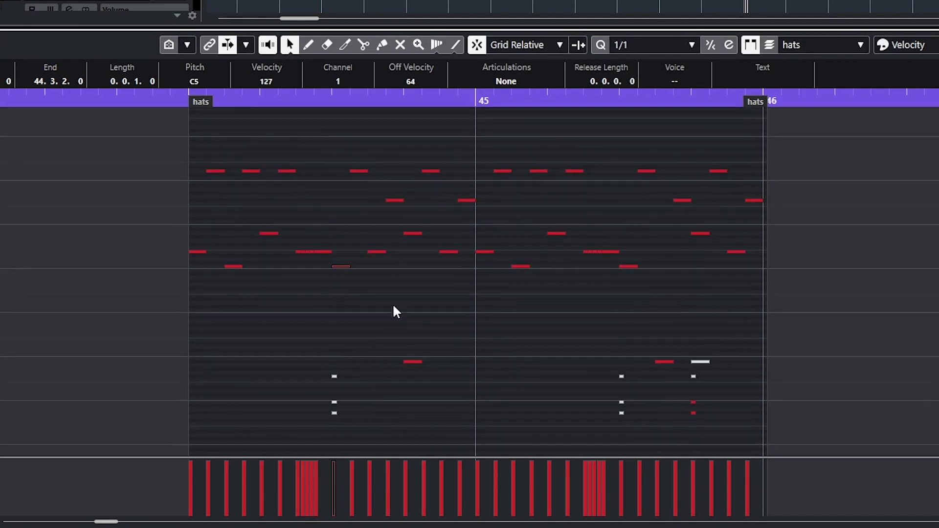
left_click(360, 169)
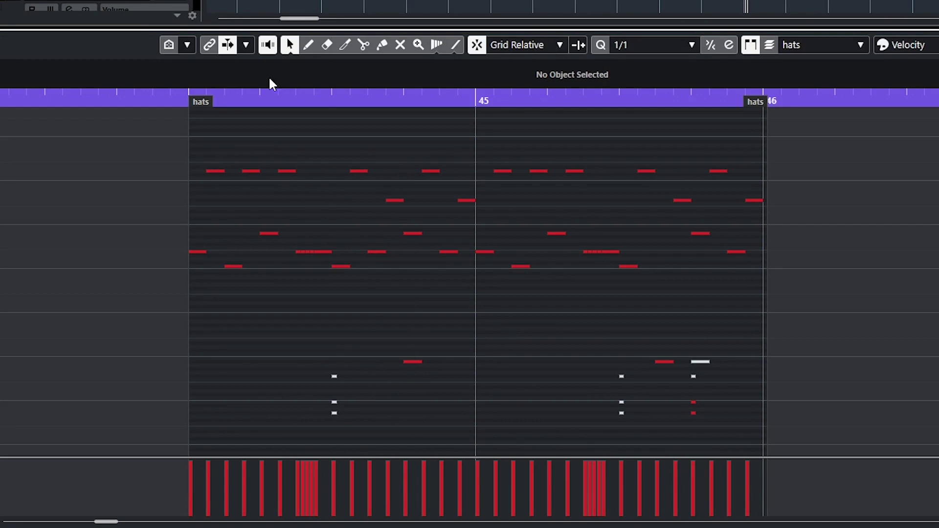
Audition the low A#2 notes in bars 44 and 45 and the short B1 note near the clip's end.
left_click(413, 362)
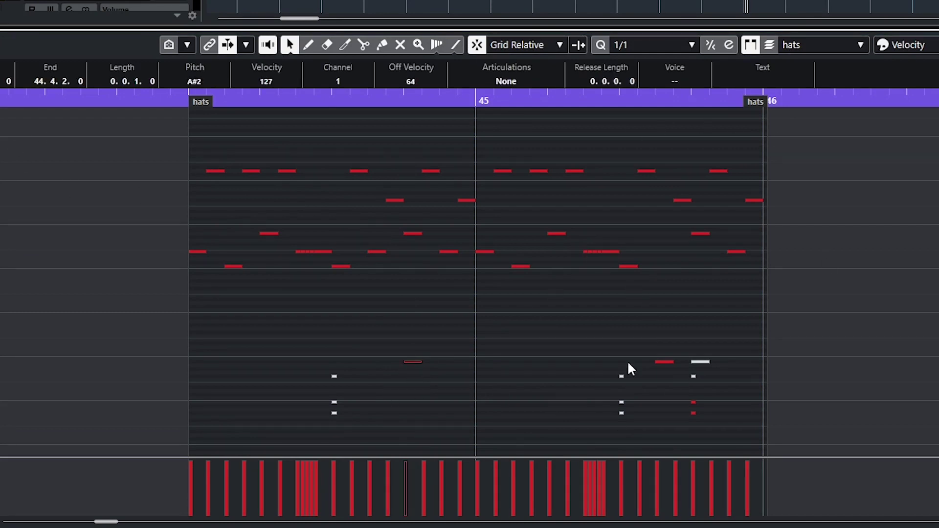
left_click(668, 371)
left_click(665, 363)
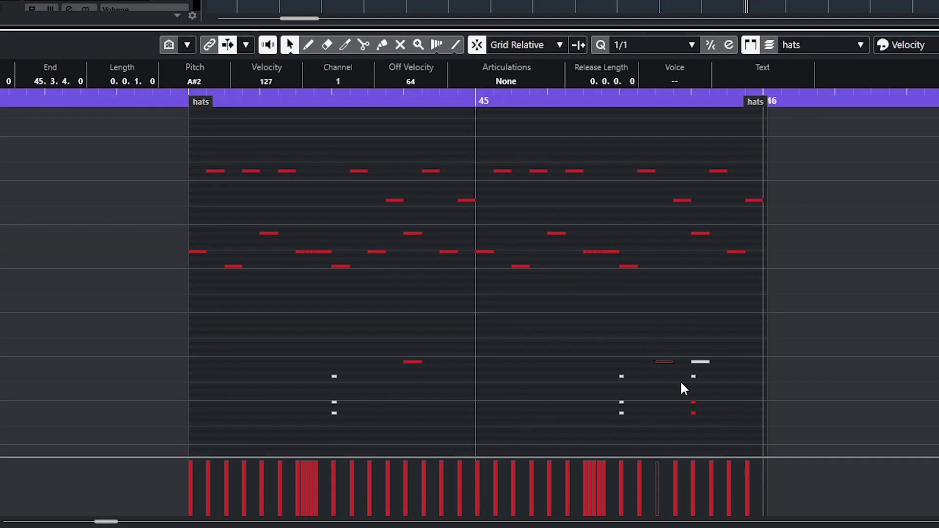
left_click(692, 402)
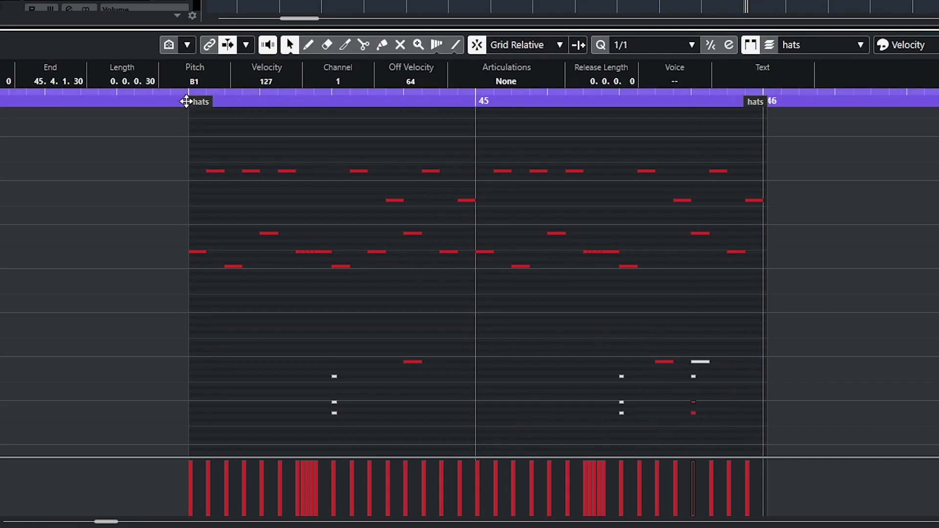
Play the whole hats Pattern clip from bar 44 to its end in the Key Editor and close the editor.
left_click(189, 103)
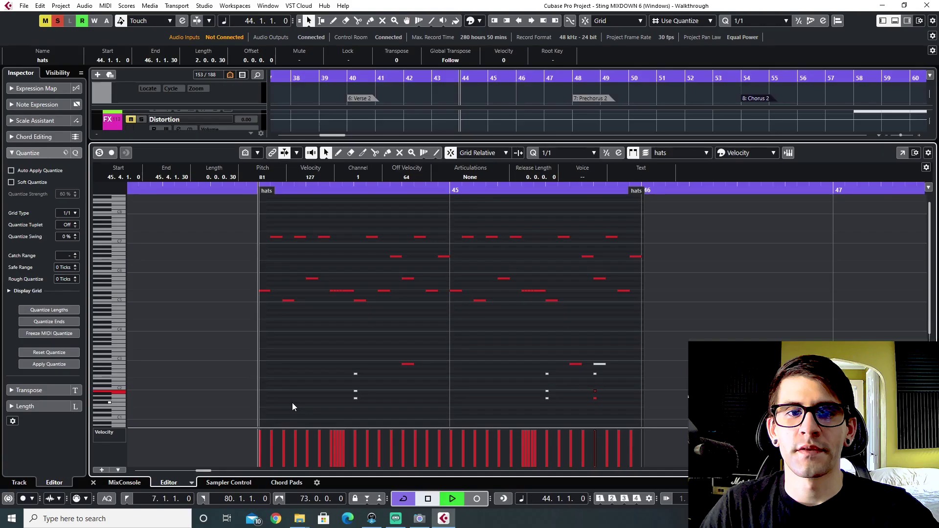
key("space")
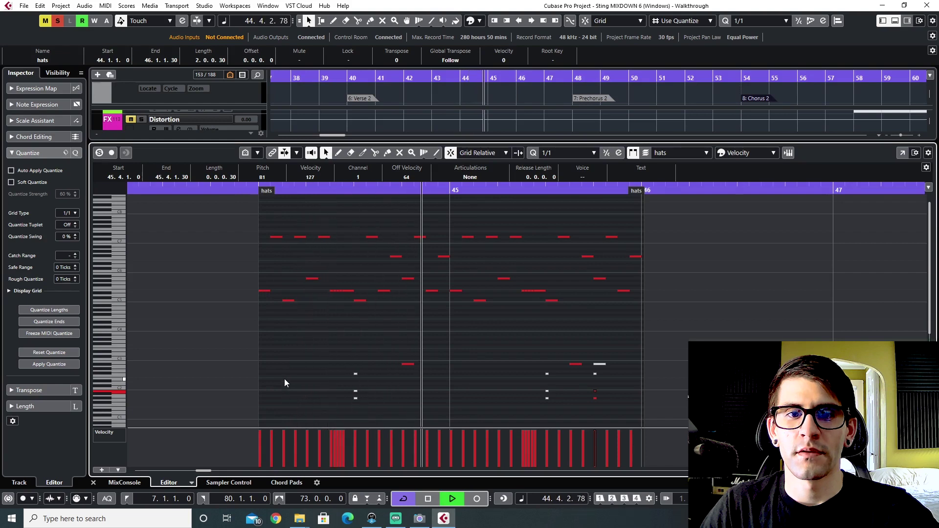
scroll(420, 383, "right", 1)
scroll(421, 389, "right", 1)
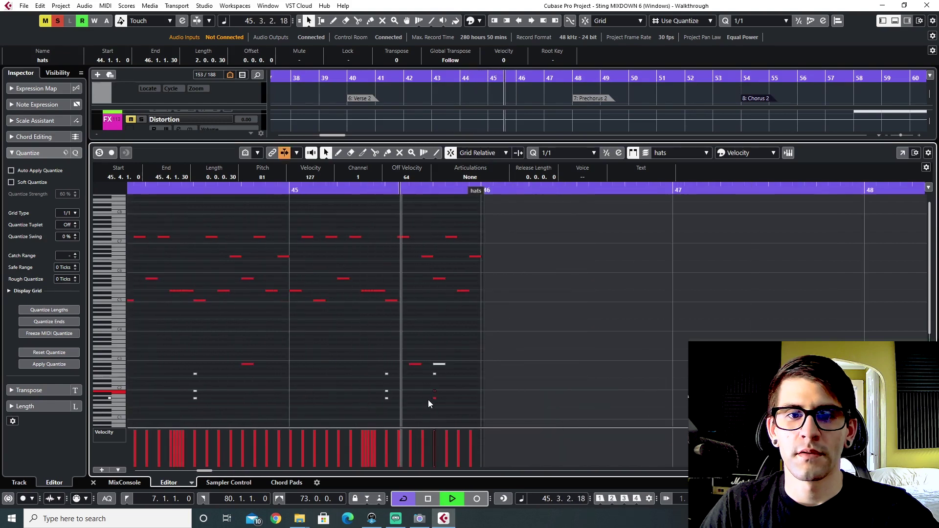
key("space")
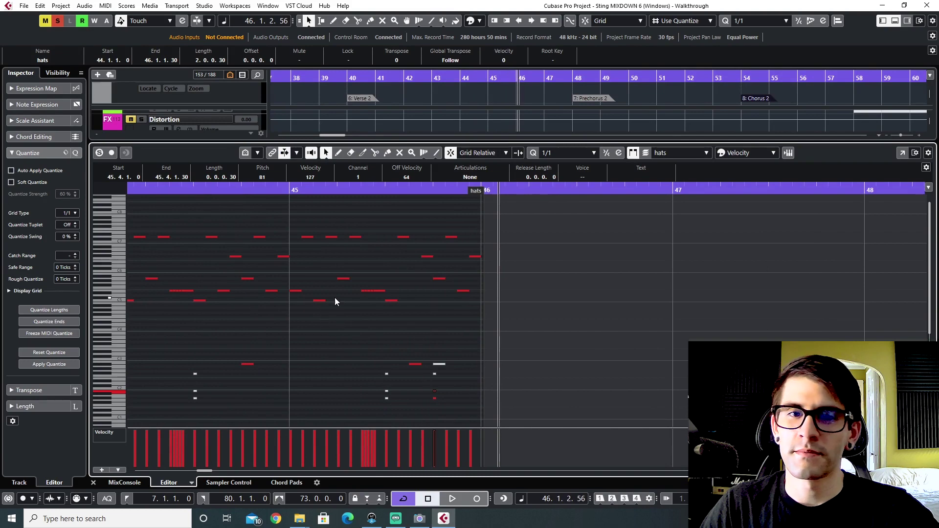
scroll(335, 302, "left", 1)
left_click(93, 483)
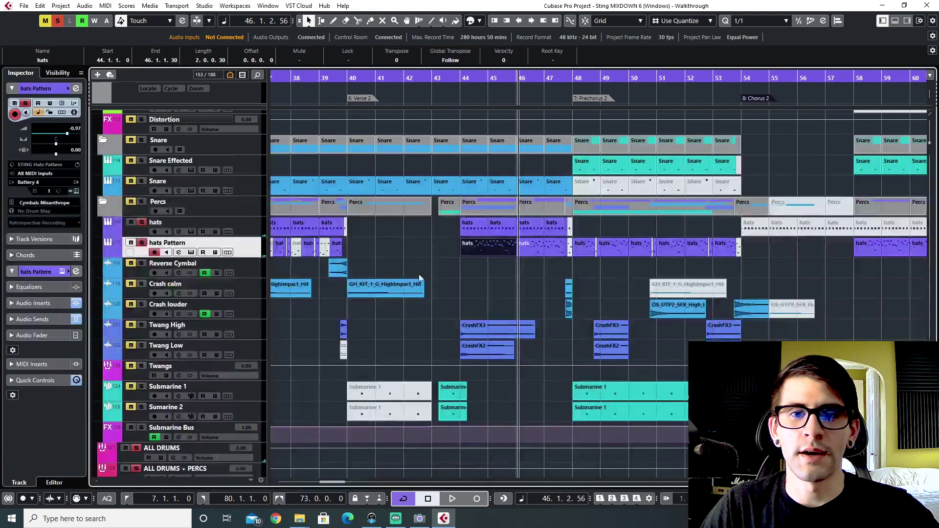
Play the transition from bar 39 into Verse 2, soloing the Reverse Cymbal and Crash calm tracks.
scroll(357, 187, "left", 1)
left_click(394, 87)
key("space")
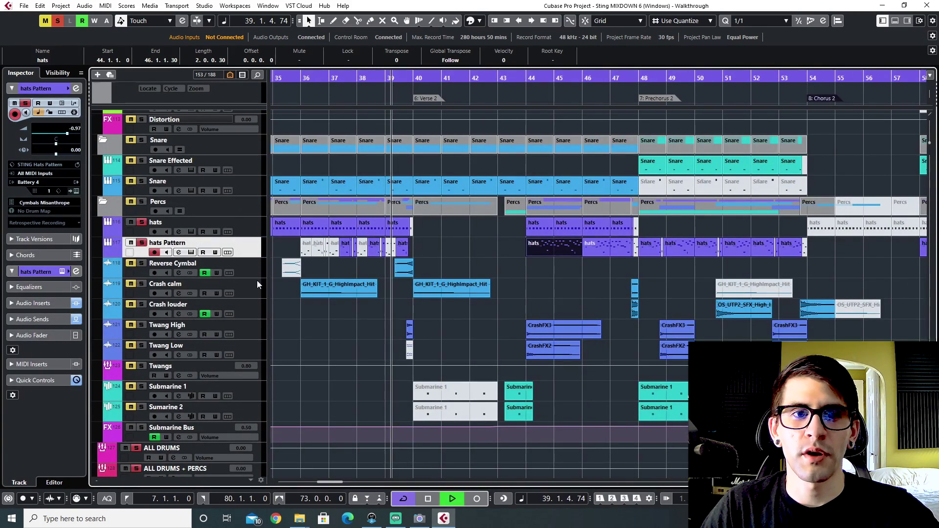
left_click(142, 264)
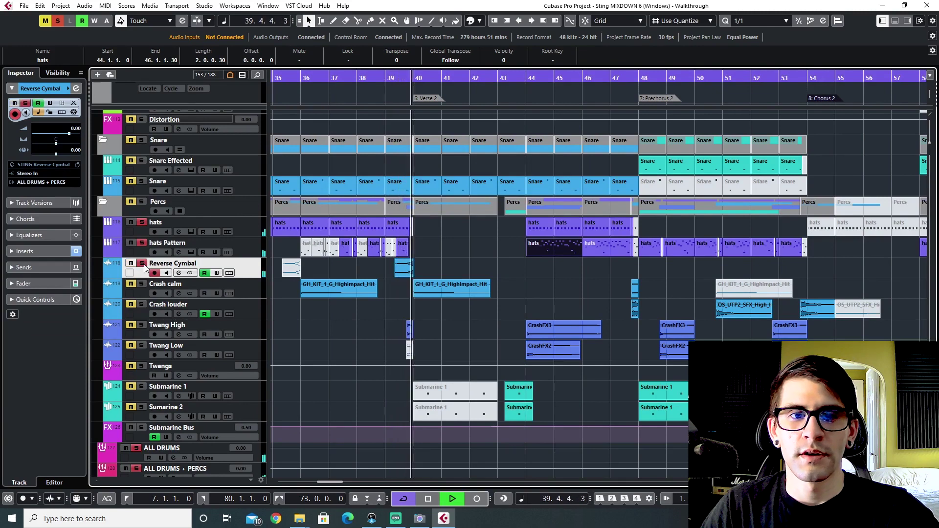
key("space")
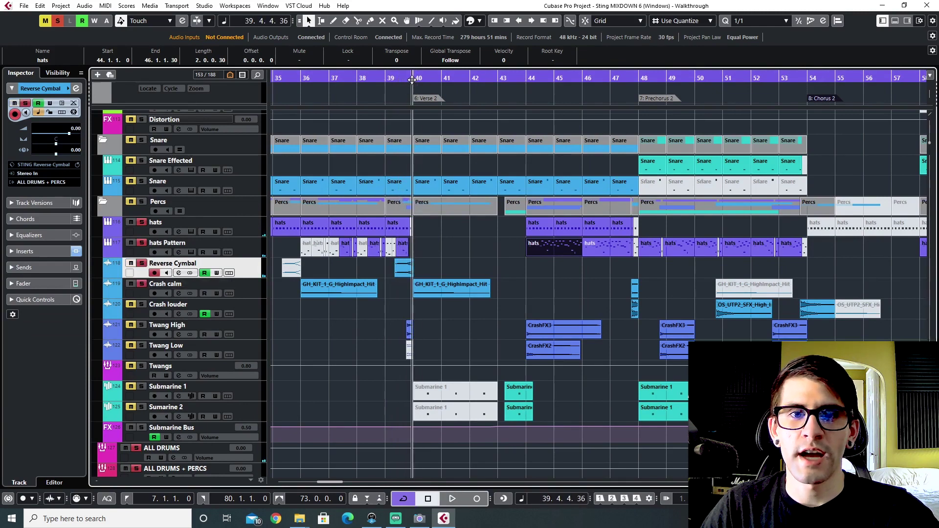
key("space")
left_click(219, 284)
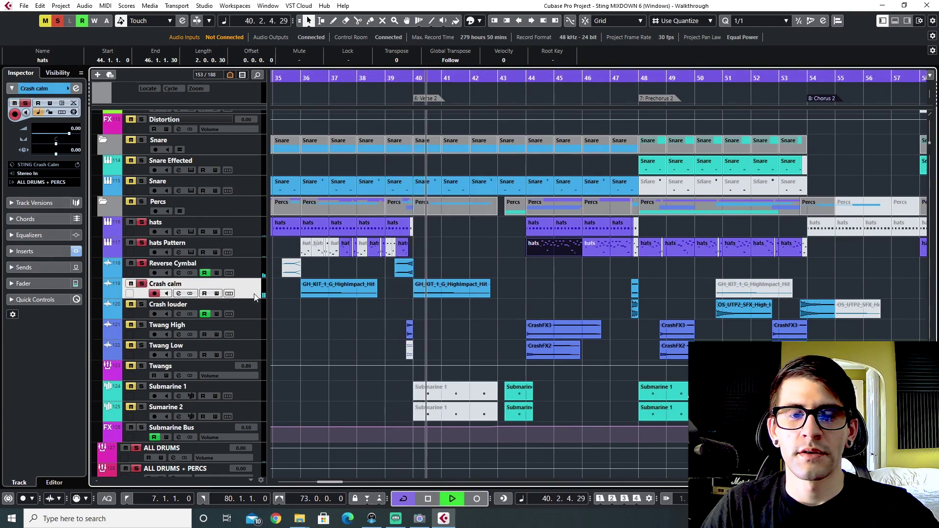
Clear all solos and play the full mix from bar 40 to hear Crash calm in context.
left_click(58, 23)
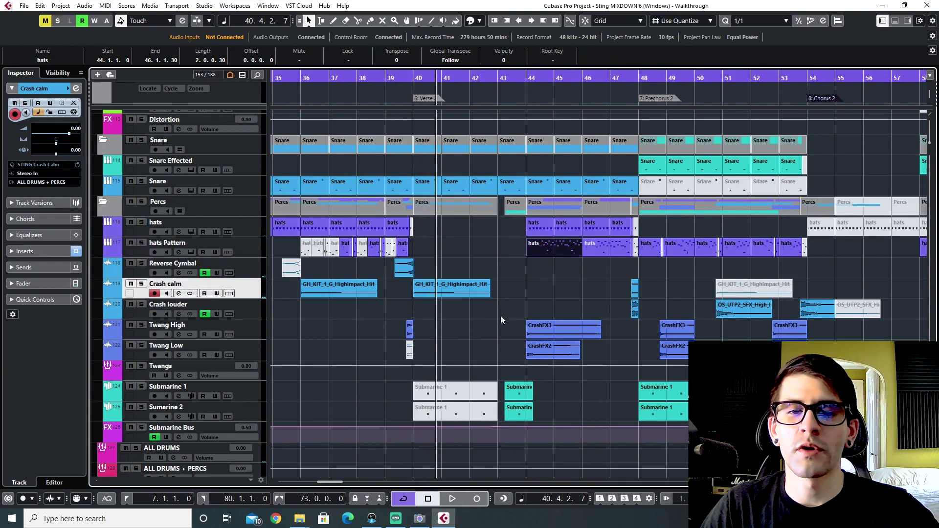
key("g")
left_click(425, 77)
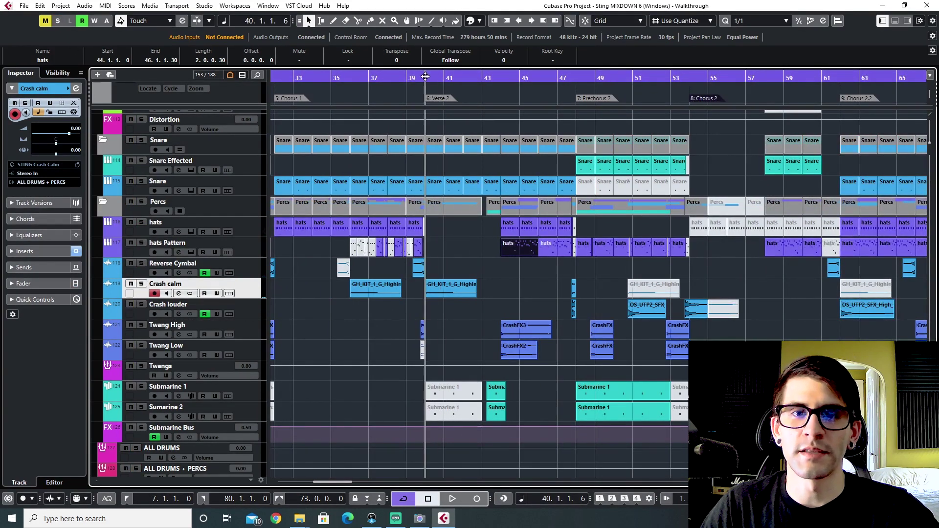
left_click(470, 284)
key("space")
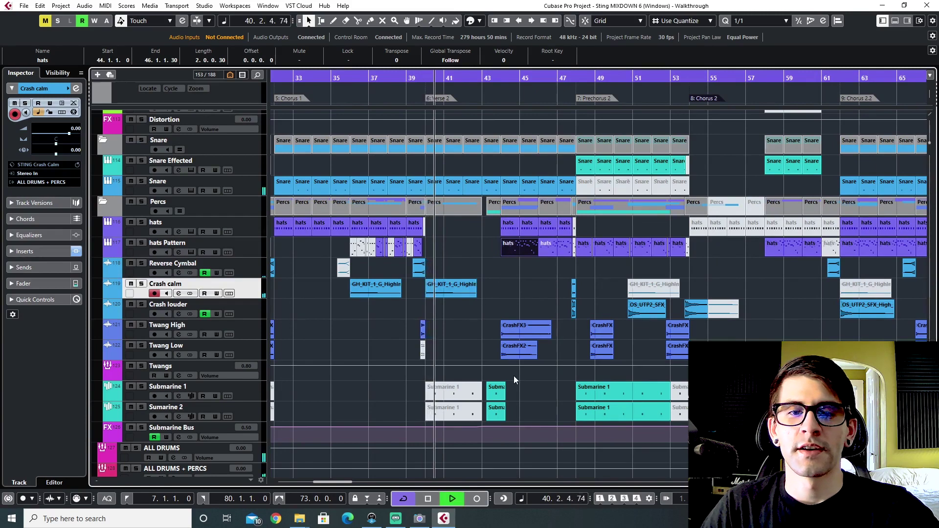
key("space")
Solo the Crash louder track and audition its hits just before bar 48 and near bar 51.
left_click(147, 315)
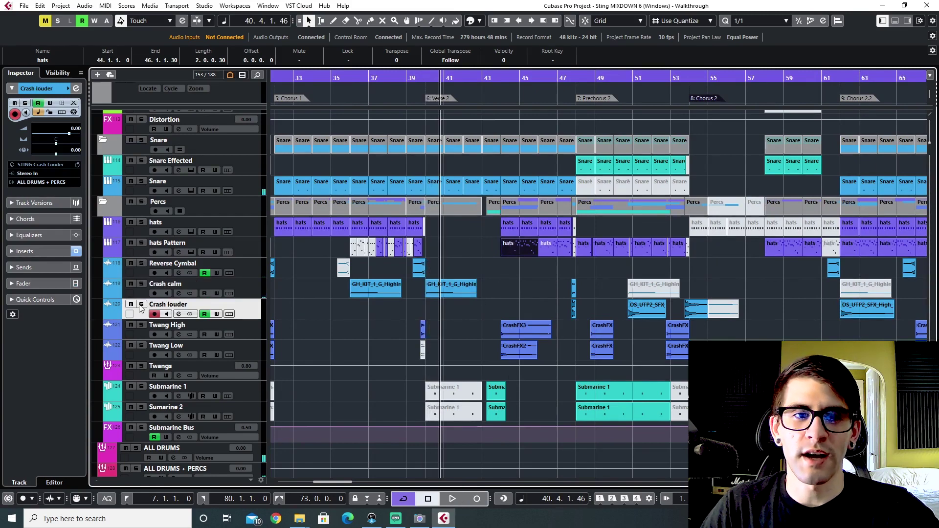
left_click(141, 305)
left_click(575, 79)
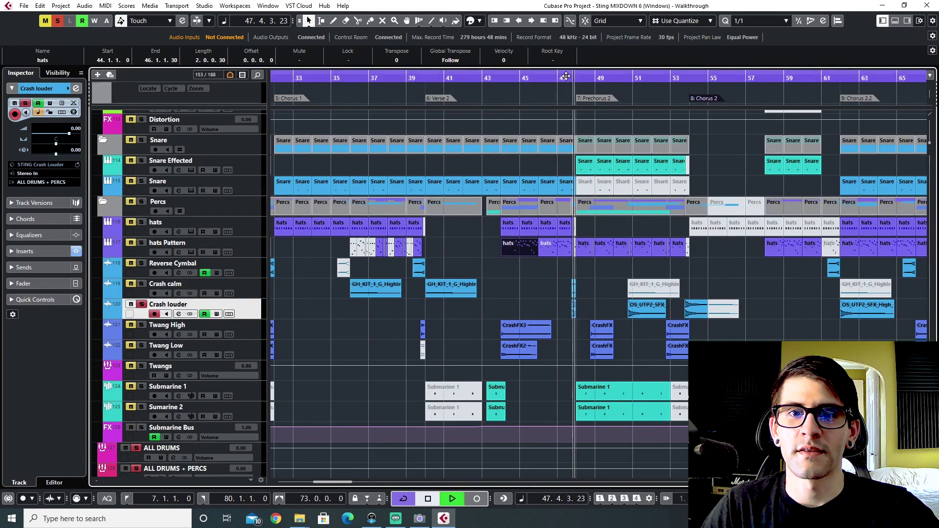
key("h")
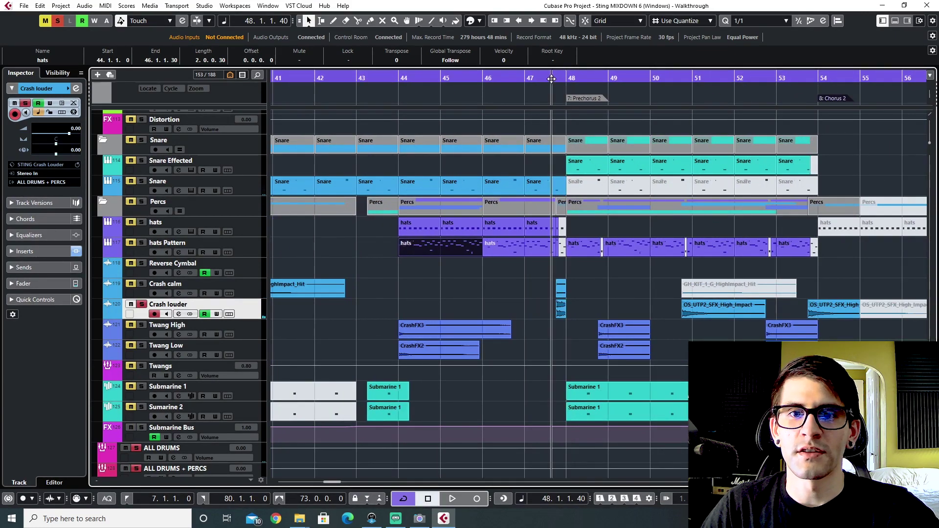
key("g")
left_click(668, 78)
scroll(643, 262, "right", 10)
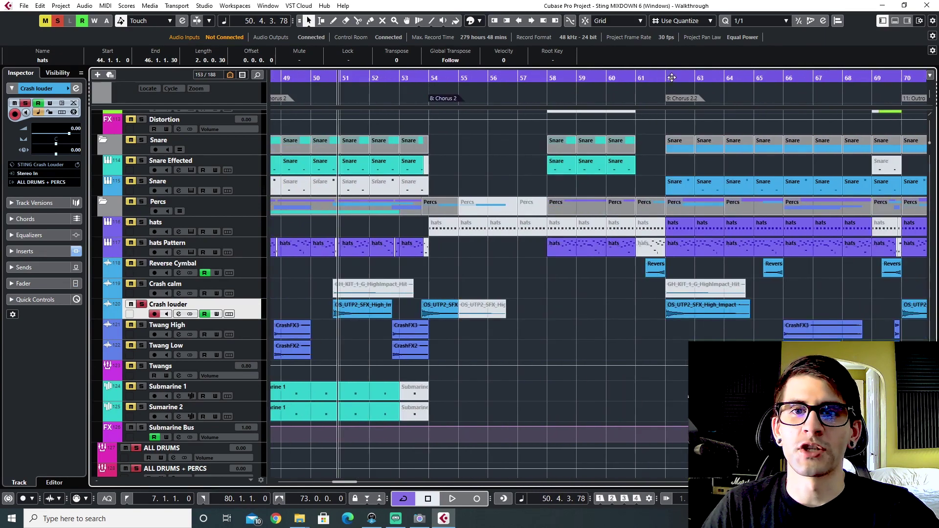
left_click(324, 81)
scroll(360, 196, "left", 5)
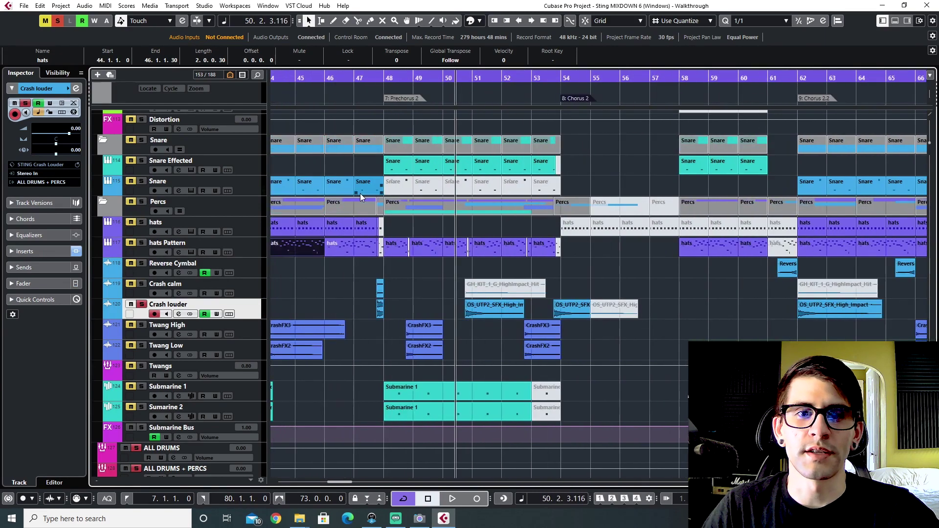
Solo the Twang High and Twang Low tracks and set playback to their clips late in bar 48.
left_click(143, 326)
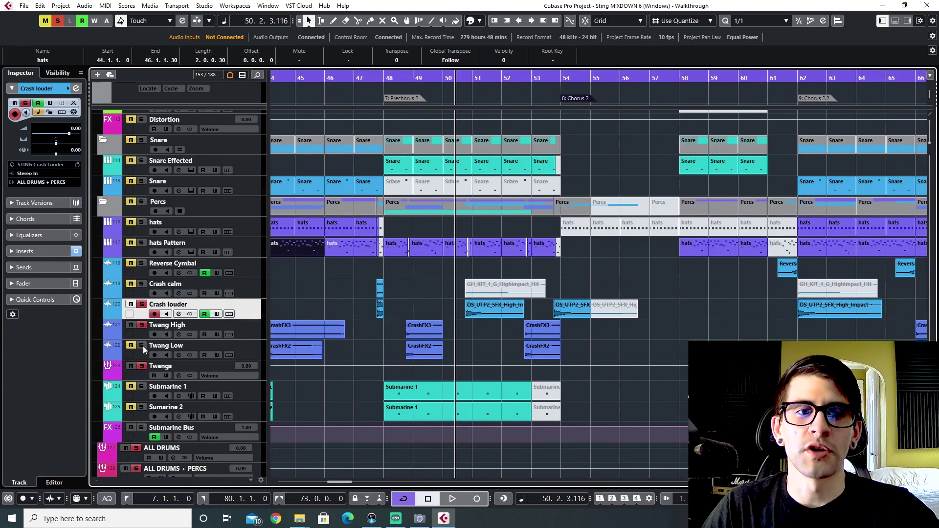
left_click(143, 346)
left_click(404, 80)
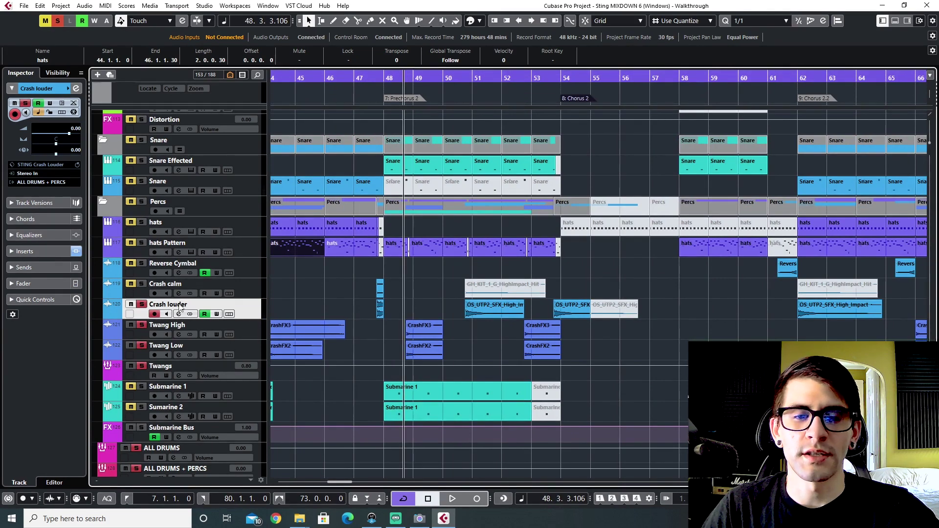
Clear all solos and play the full mix from Prechorus 2 at bar 48 into Chorus 2.
key("alt+s")
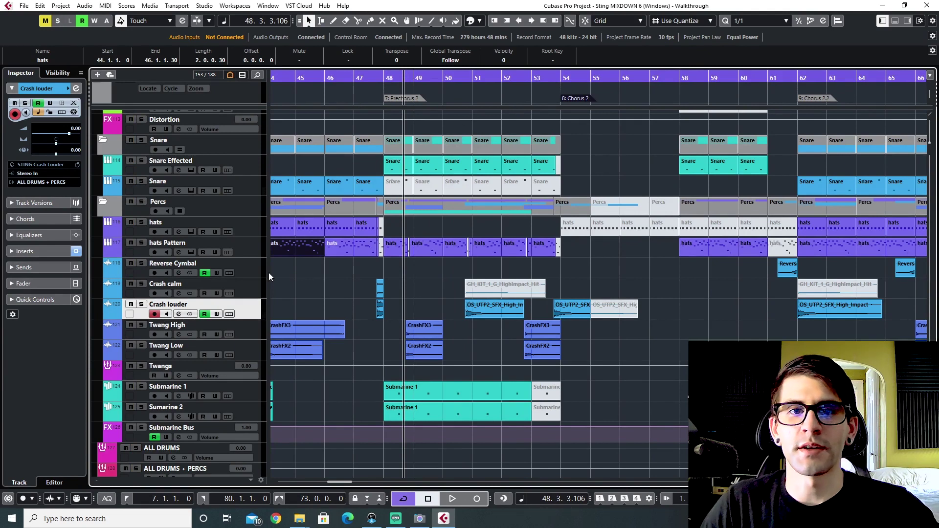
double_click(386, 80)
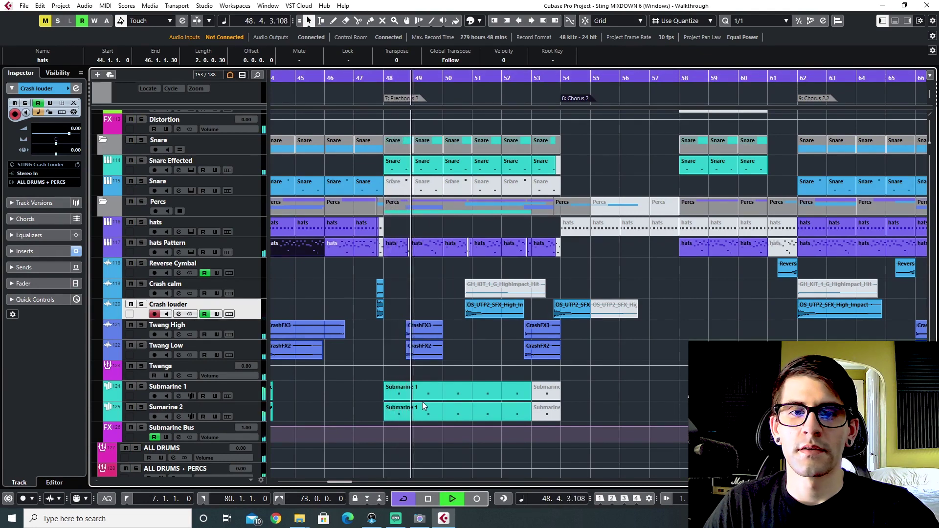
scroll(484, 321, "up", 3)
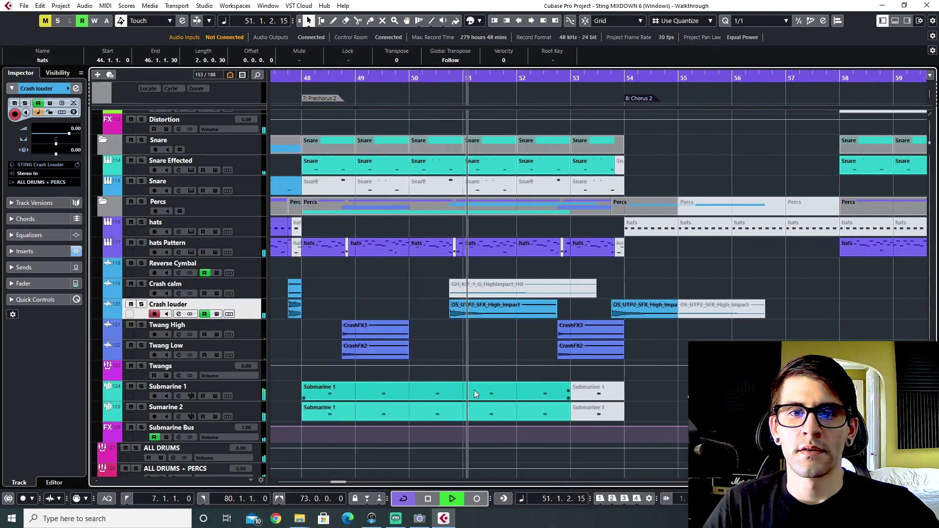
scroll(474, 389, "right", 1)
scroll(474, 388, "right", 1)
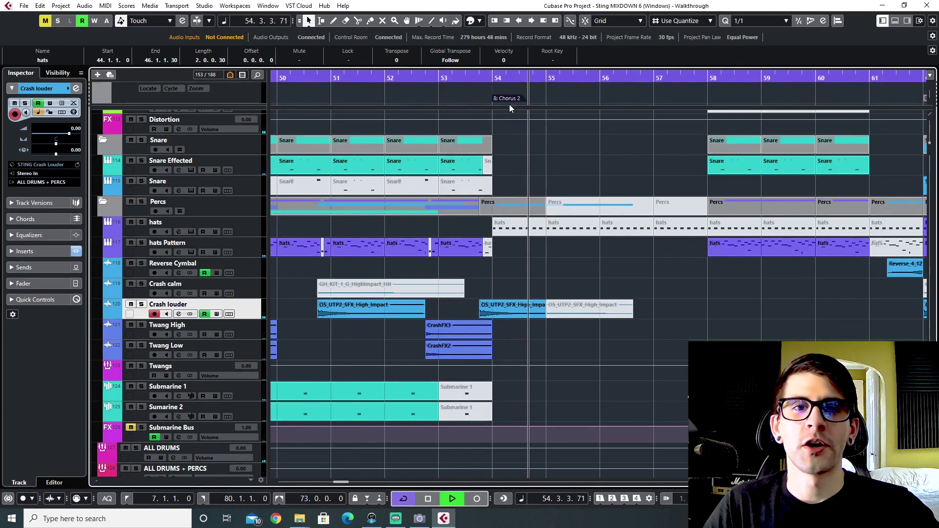
key("space")
Solo the Crash louder track and play its hit leading into Chorus 2 at bar 54.
left_click(475, 78)
left_click(142, 305)
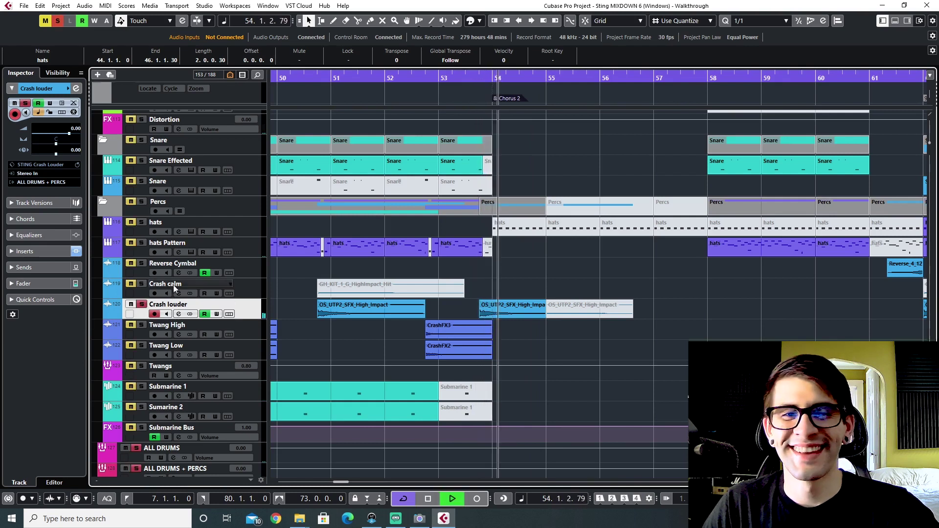
key("space")
Solo Twang High and Twang Low and play their clips from the end of bar 52.
left_click(413, 86)
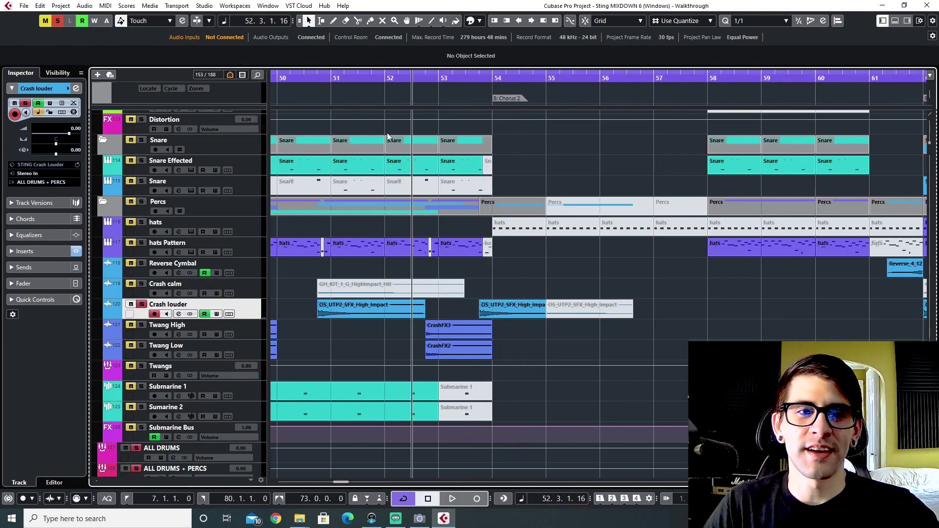
key("space")
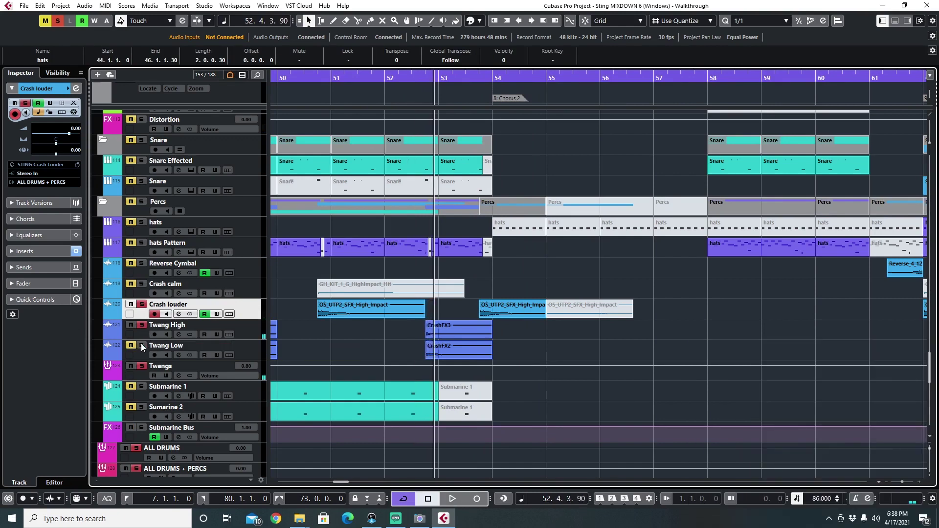
left_click(430, 79)
scroll(463, 326, "down", 6)
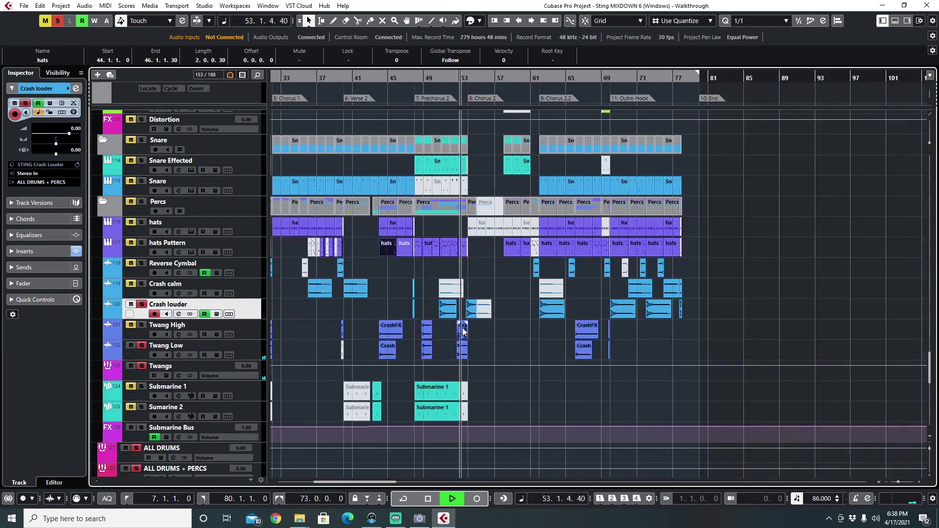
Solo Submarine 1 and Sumarine 2 and play their clips from Prechorus 2 at bar 48.
scroll(165, 350, "down", 3)
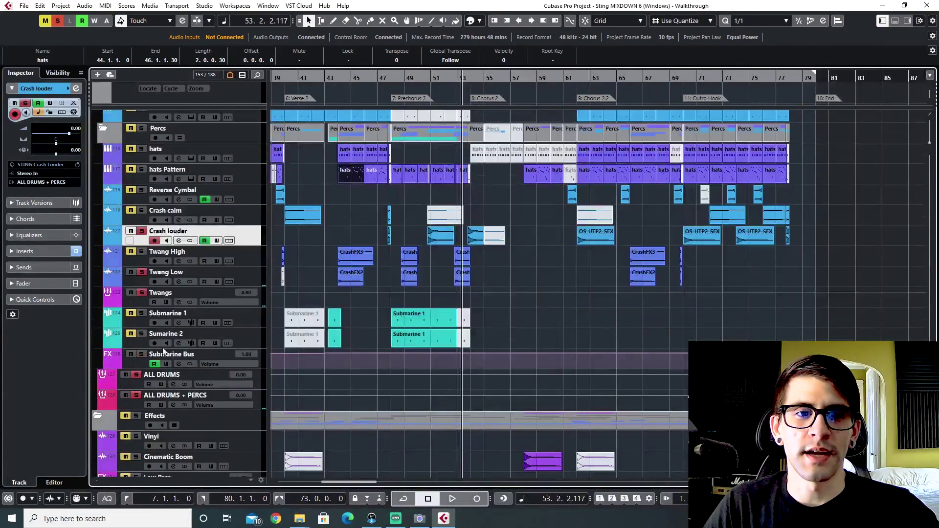
left_click(140, 305)
left_click(408, 99)
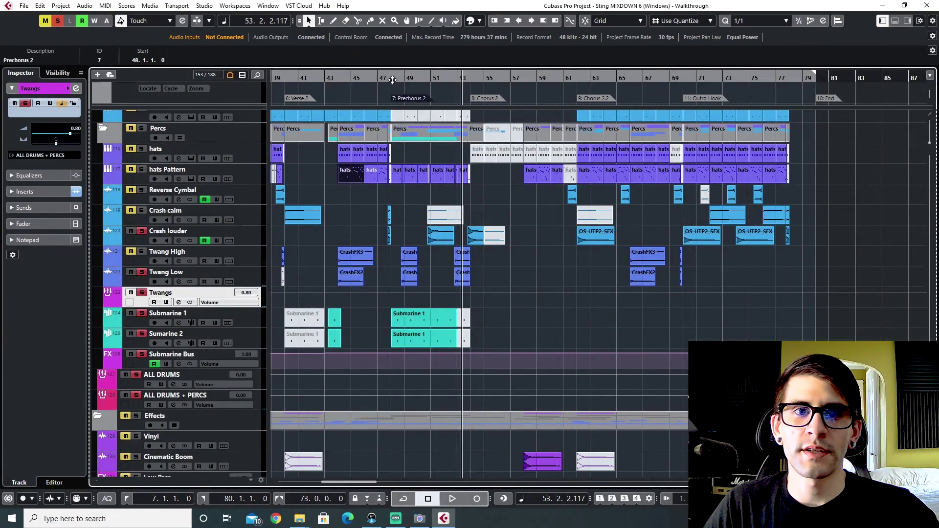
key("space")
scroll(333, 357, "down", 3)
scroll(404, 354, "up", 2)
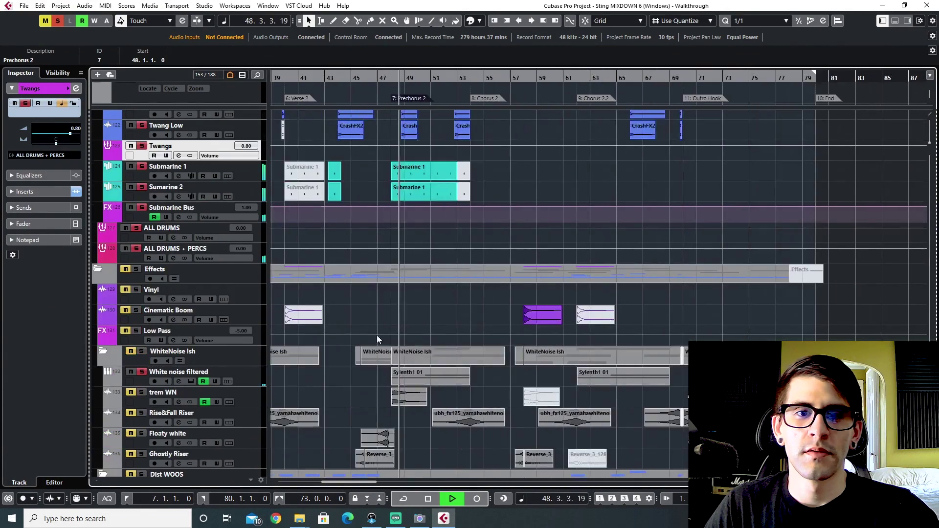
scroll(377, 336, "up", 3)
scroll(368, 342, "up", 2)
scroll(369, 345, "up", 1)
key("space")
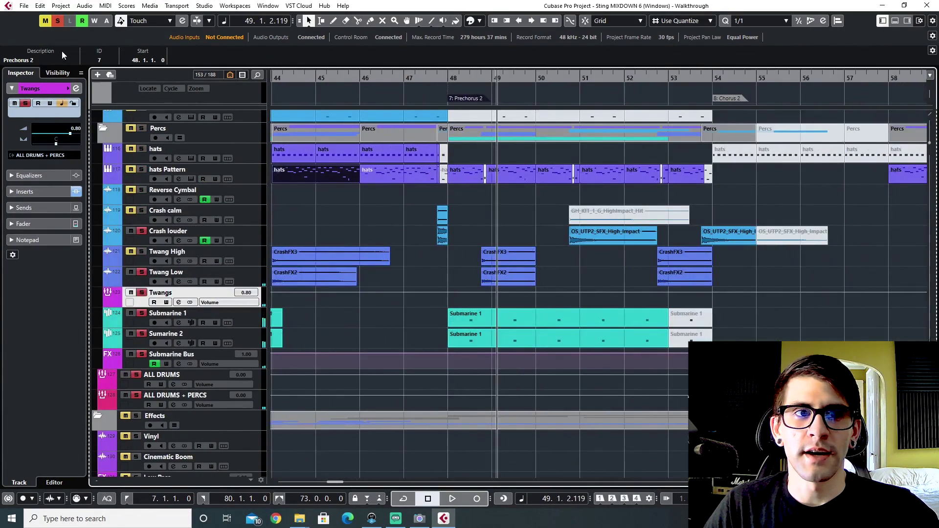
Clear the existing solos, solo Submarine 1, and view its he_prc_submarine.wav sample in Sampler Control before closing the editor.
left_click(58, 21)
left_click(142, 313)
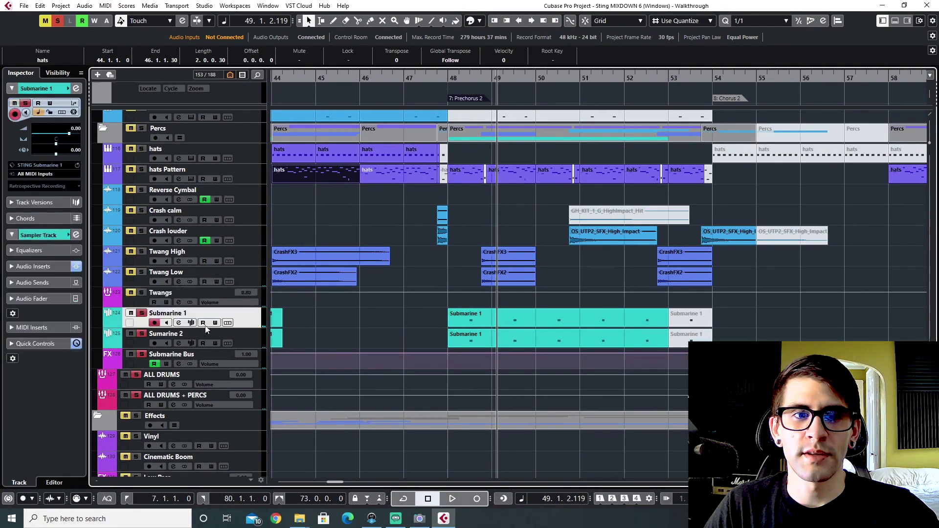
left_click(191, 323)
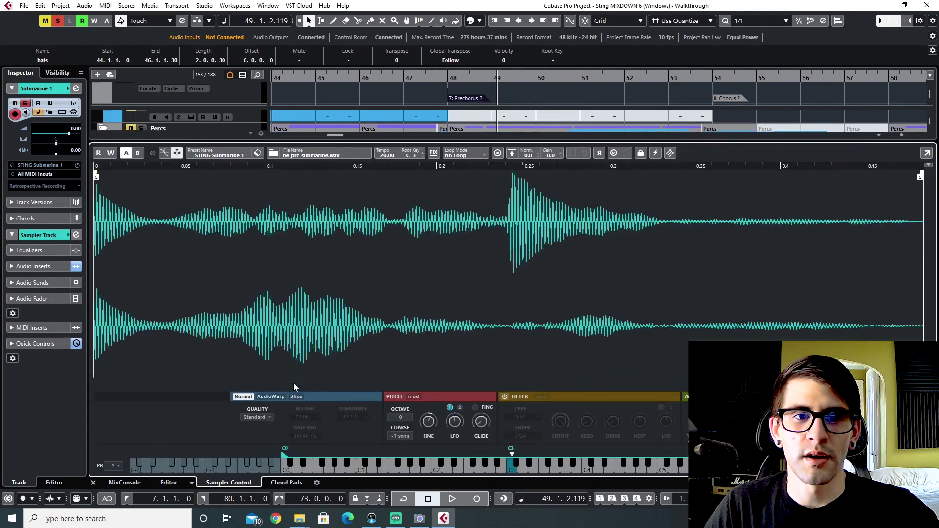
left_click(93, 484)
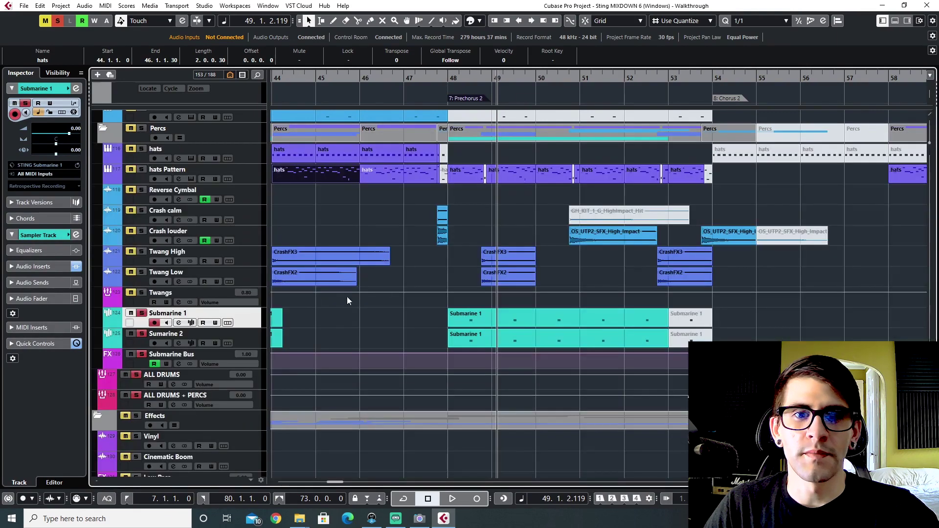
Play Submarine 1 from bar 48, switching the solo to Sumarine 2 and finally soloing both tracks for comparison.
left_click(449, 81)
key("space")
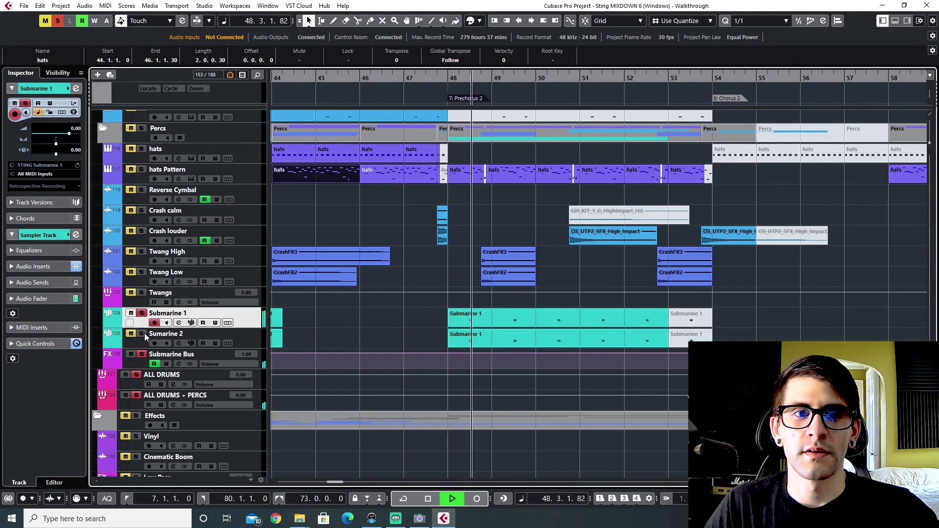
key("space")
key("space")
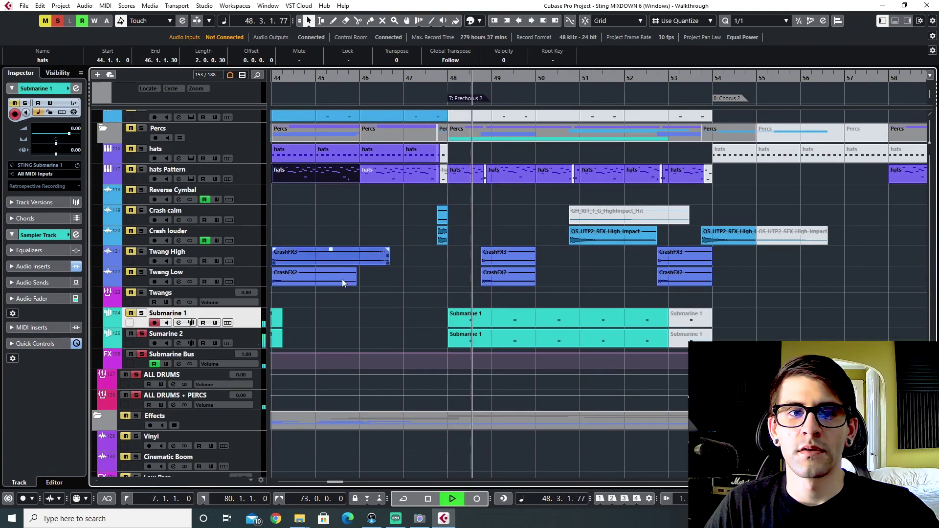
key("space")
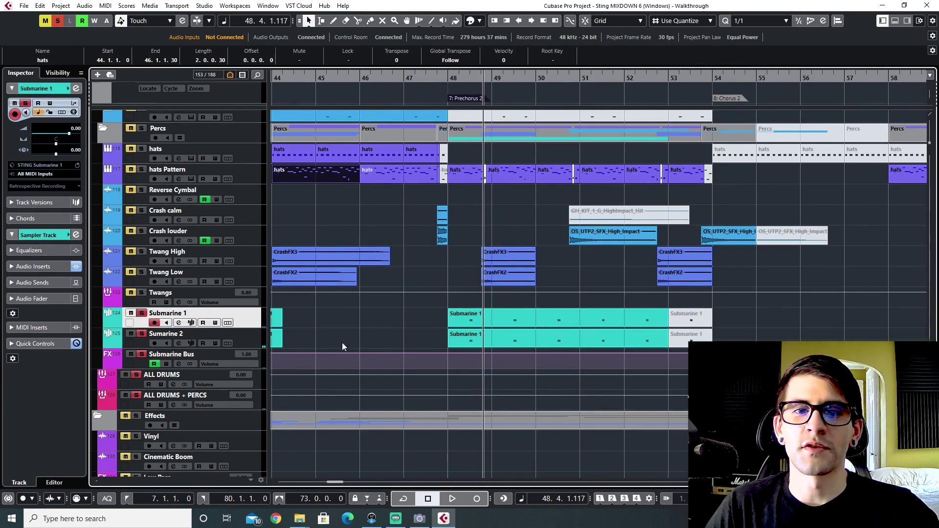
Clear all solos and play the full mix from Prechorus 2 at bar 48 into bar 51.
scroll(591, 288, "down", 5)
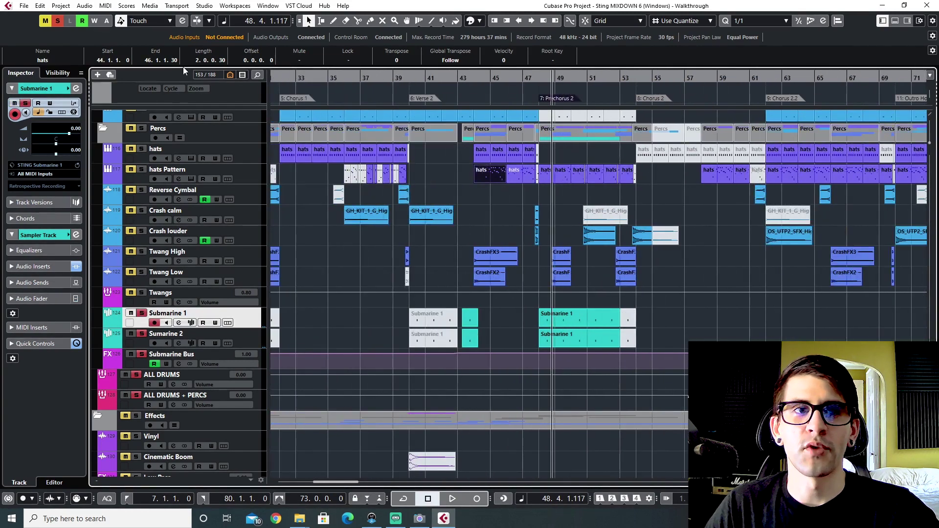
left_click(58, 22)
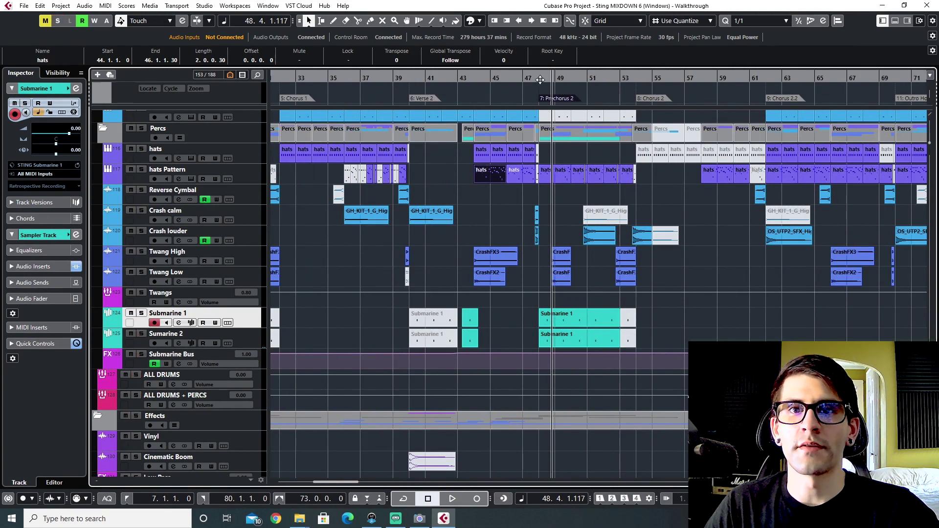
left_click(540, 80)
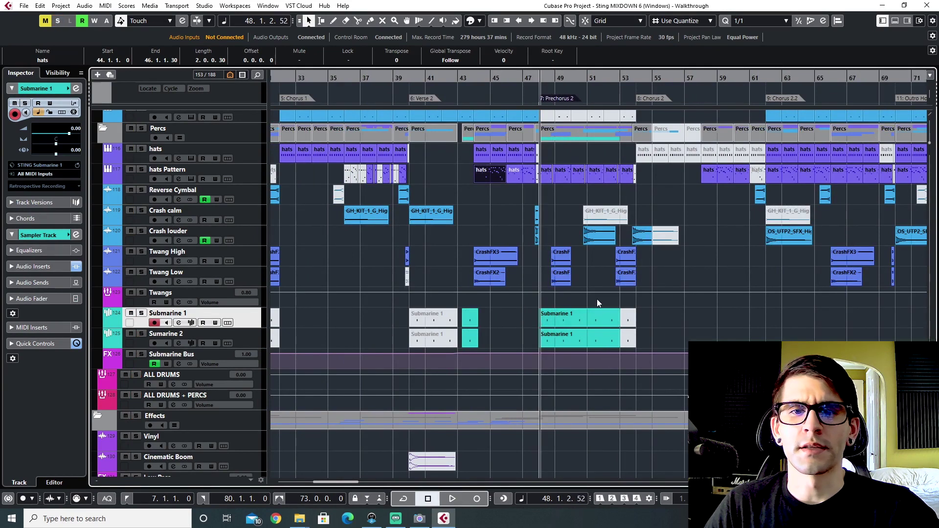
key("space")
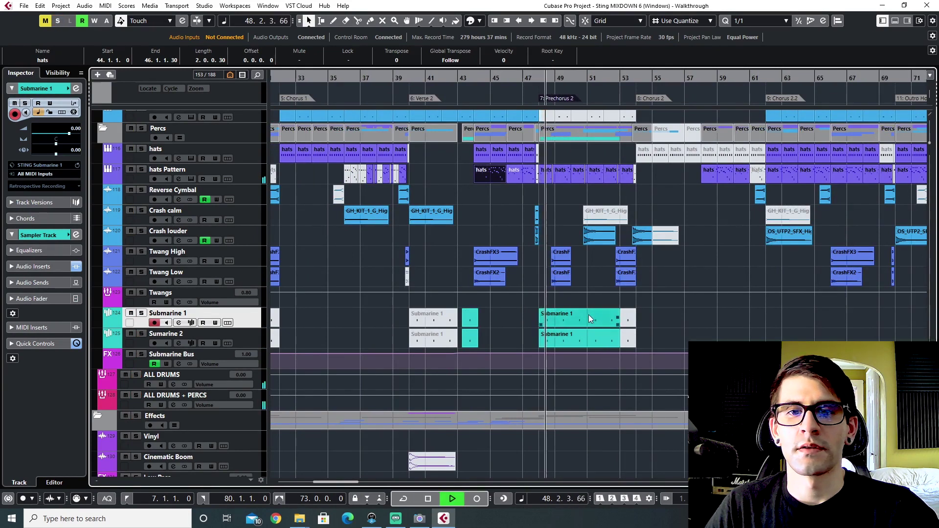
scroll(580, 364, "up", 3)
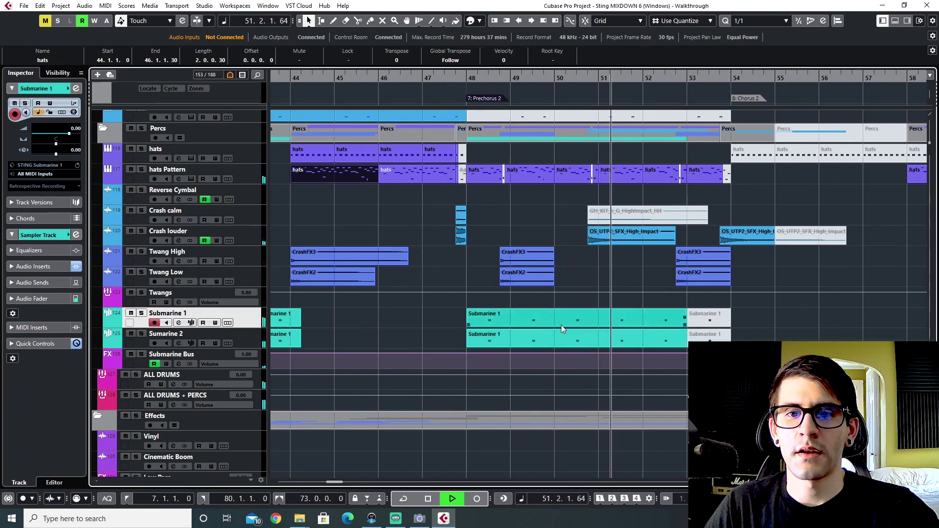
key("space")
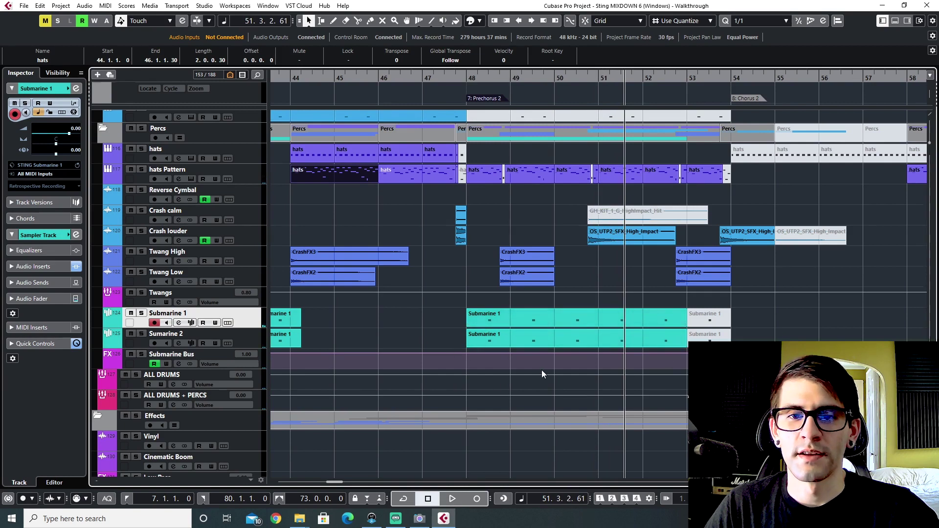
Solo the Cinematic Boom effects track and play its hits at Intro pt 2 in bar 10 and at bar 14.
scroll(541, 369, "down", 2)
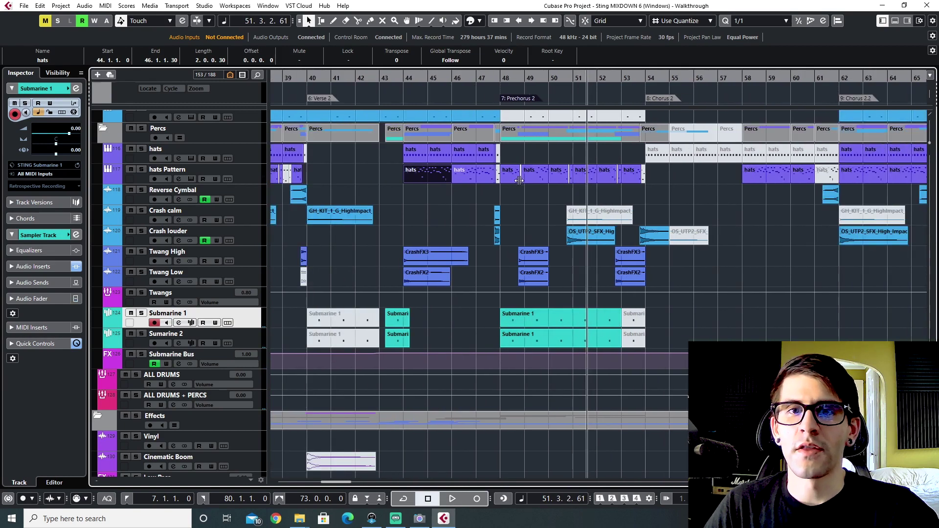
left_click(499, 76)
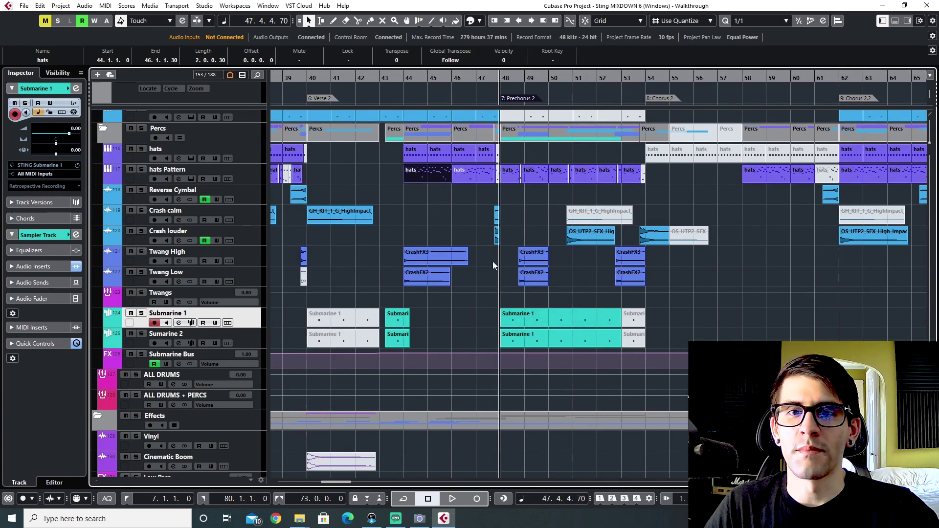
scroll(538, 387, "down", 4)
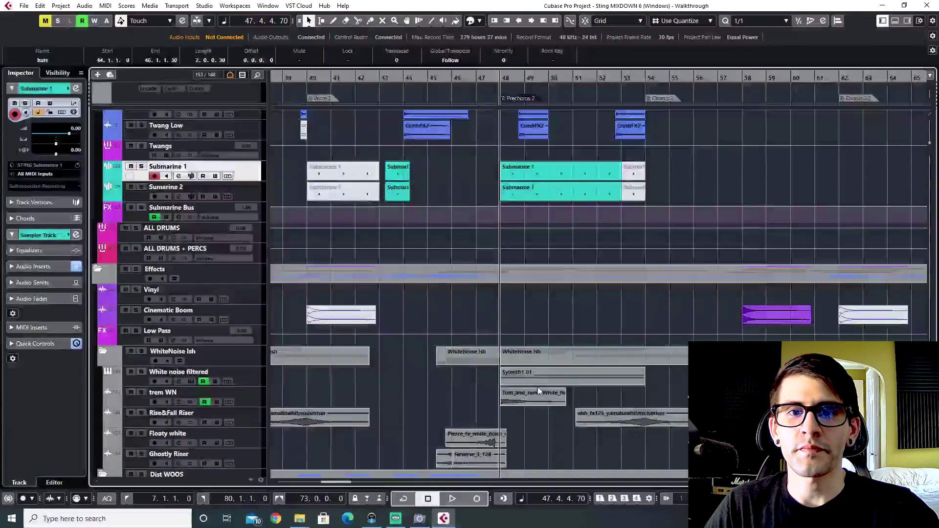
scroll(538, 386, "down", 2)
scroll(538, 386, "down", 2)
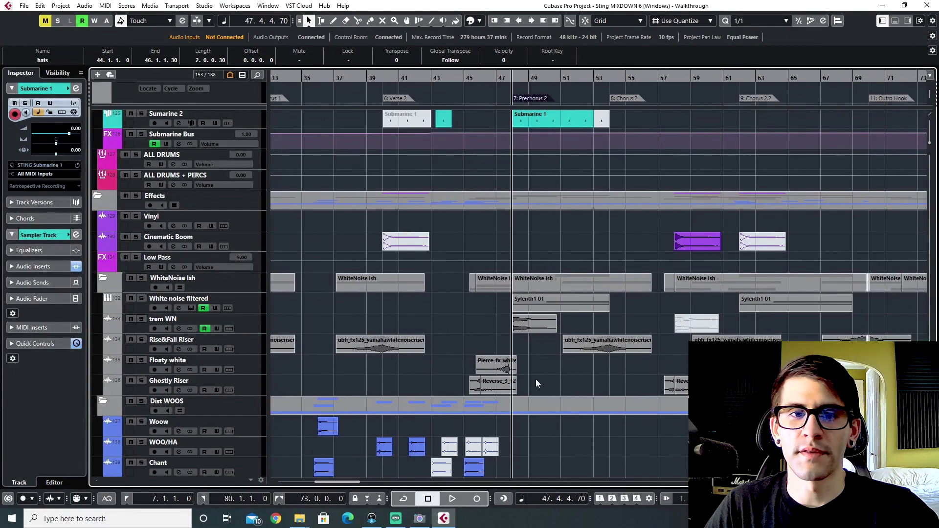
scroll(546, 298, "left", 8)
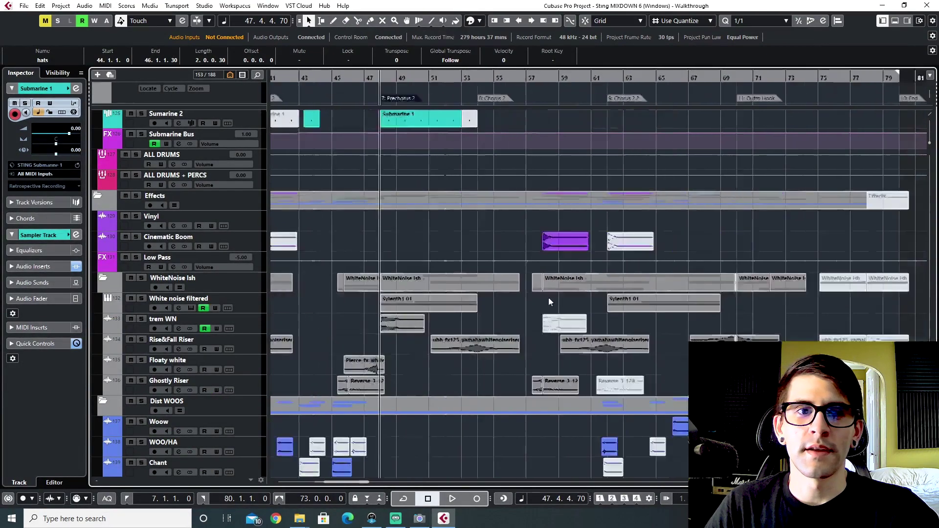
scroll(547, 303, "left", 3)
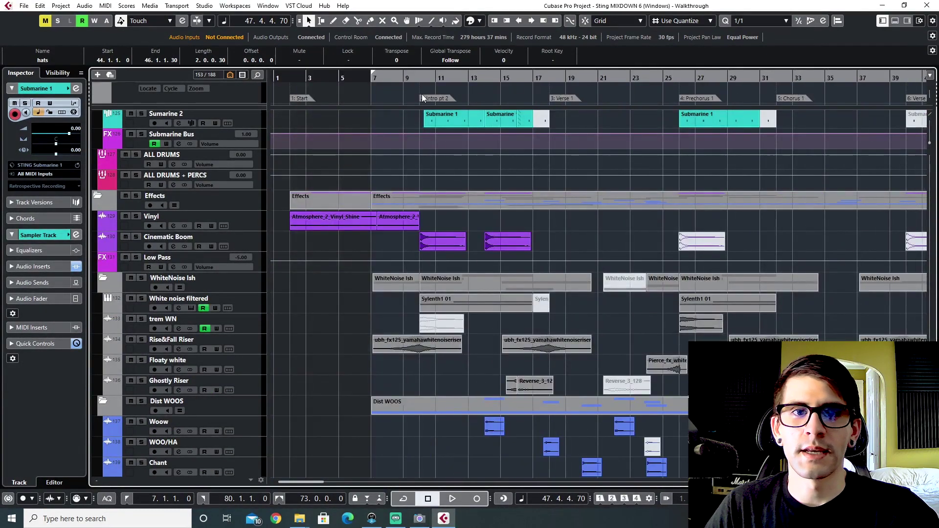
left_click(420, 77)
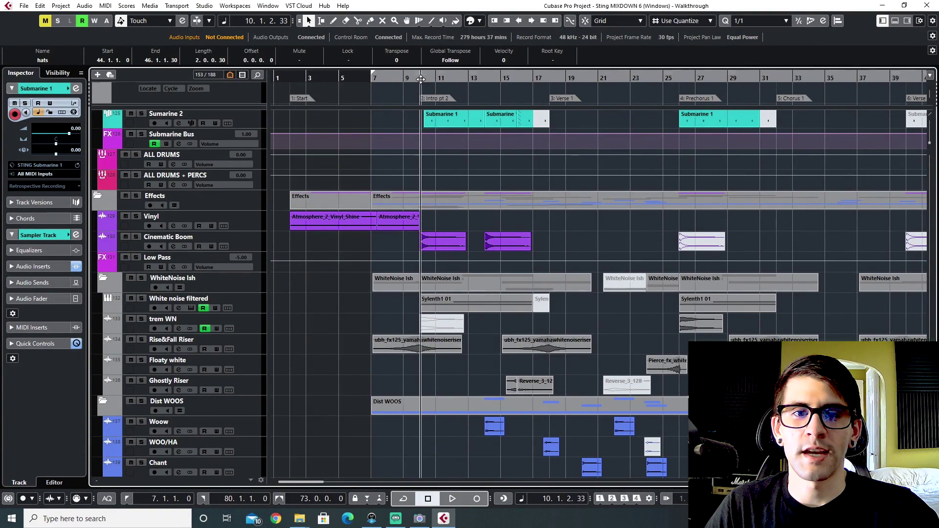
left_click(136, 237)
key("space")
left_click(480, 78)
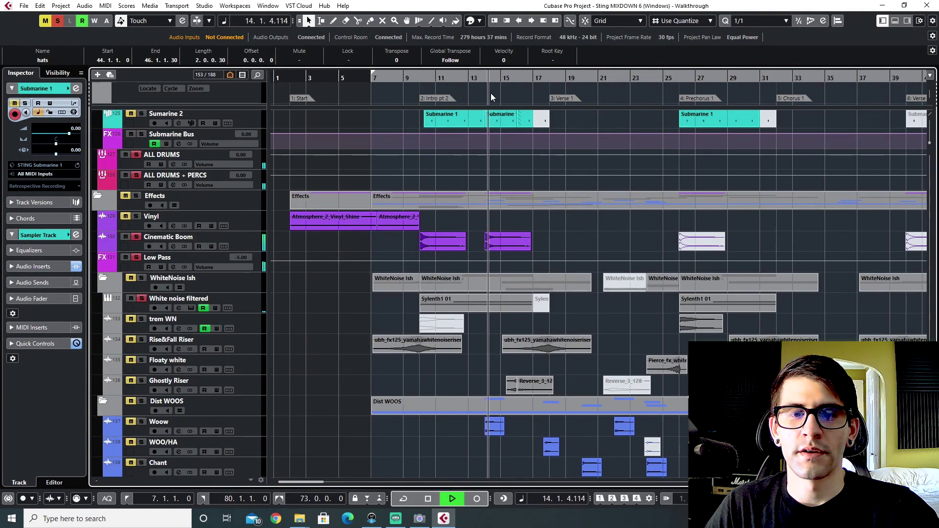
key("space")
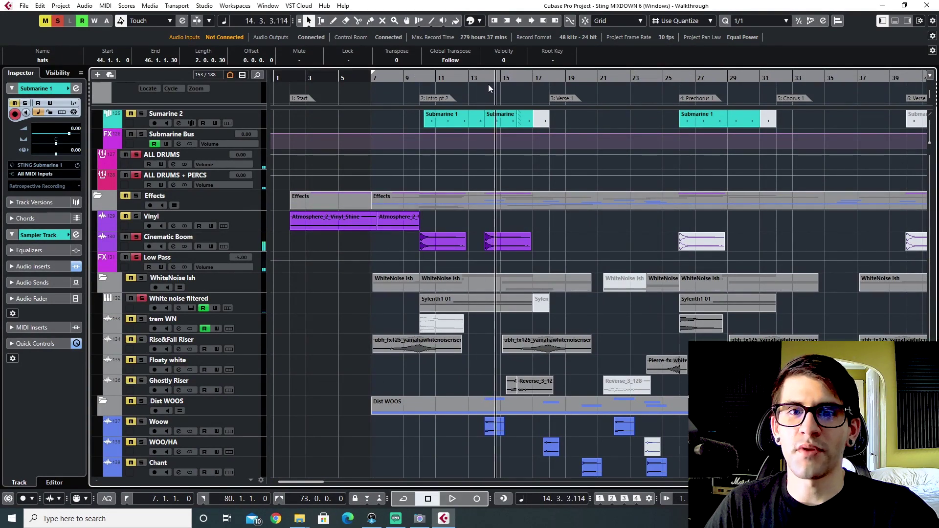
Set playback to late in bar 13, select the Cinematic Boom track, and replay its hit at bar 14.
left_click(485, 80)
key("g")
key("h")
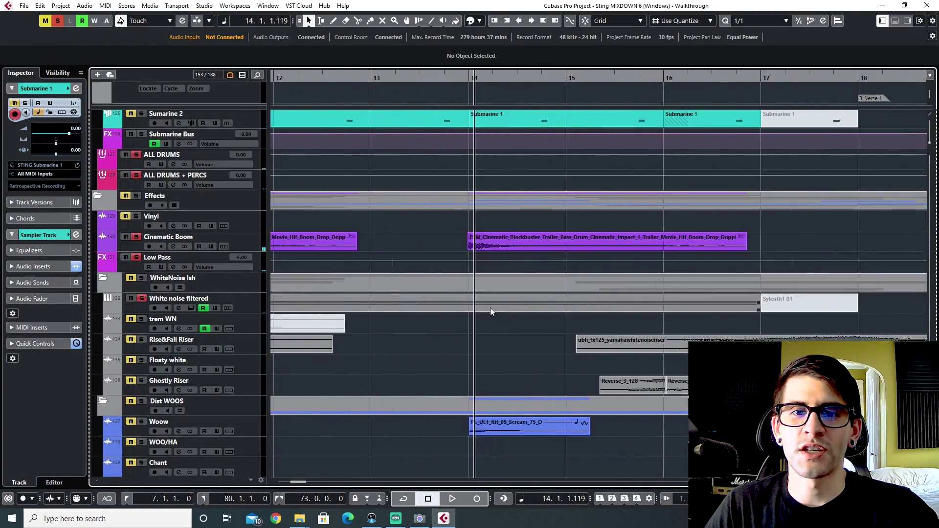
left_click(448, 78)
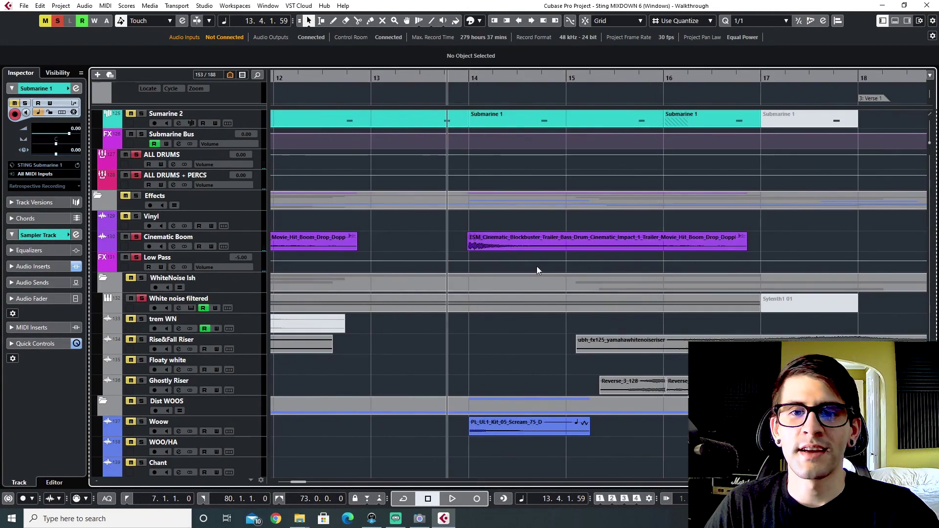
left_click(541, 248)
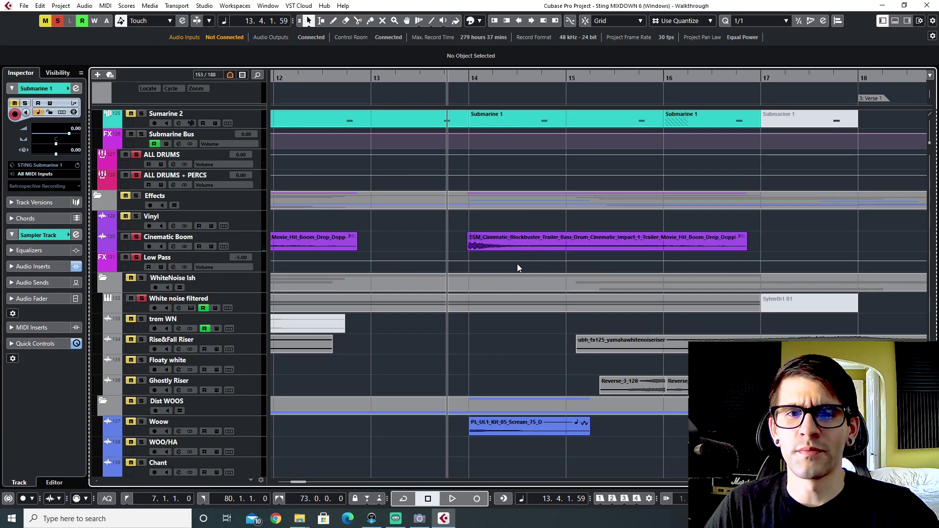
key("g")
key("g")
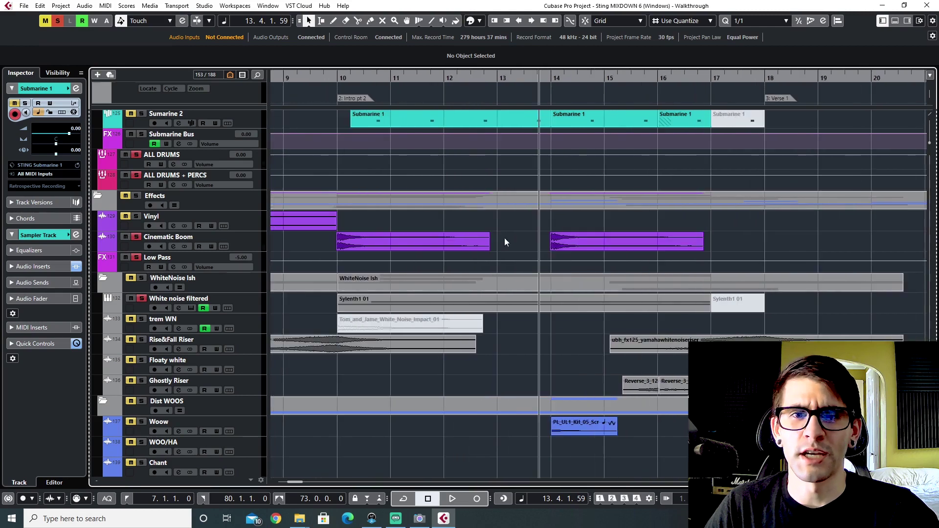
scroll(504, 238, "right", 2)
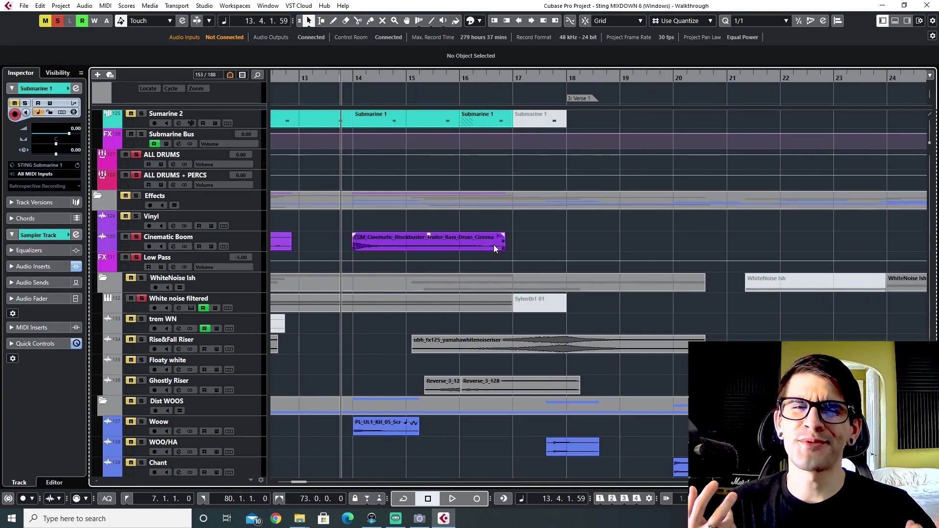
left_click(242, 242)
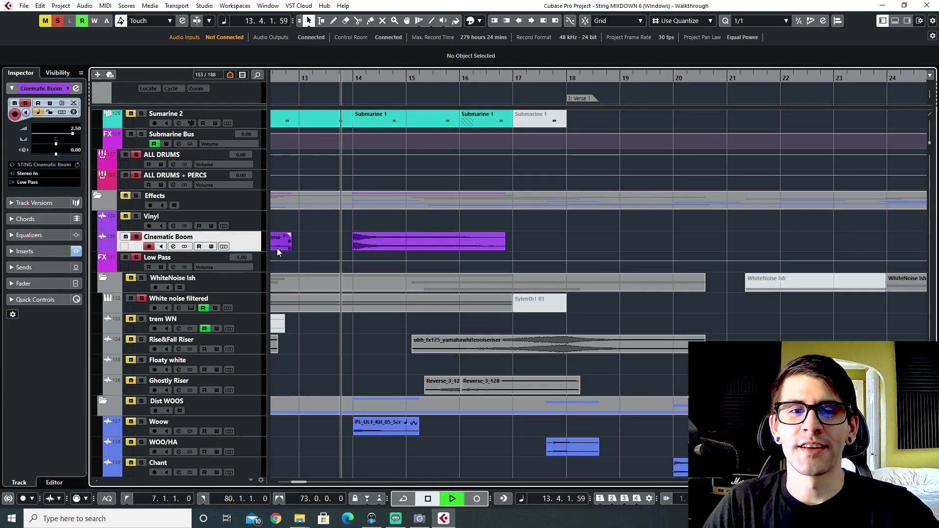
key("space")
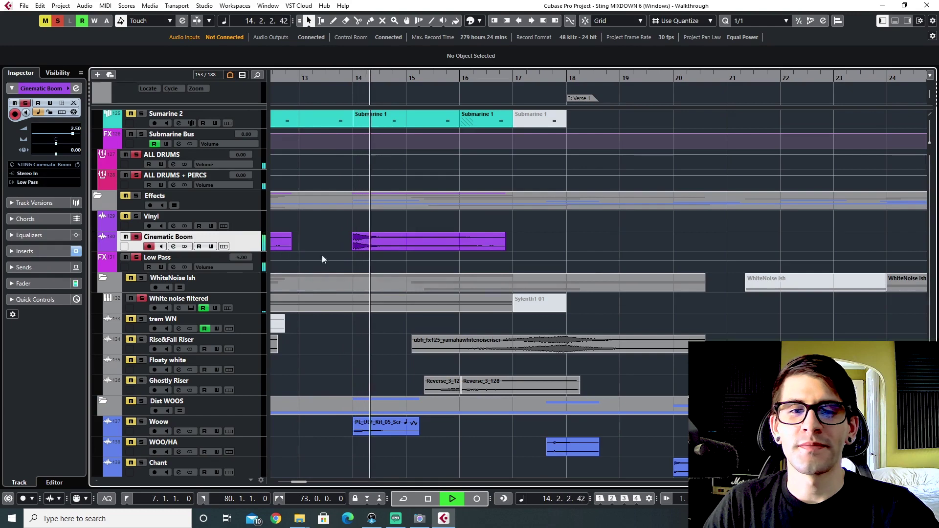
key("space")
Select the White noise filtered track, solo it, and play it from late in bar 47 into Prechorus 2.
scroll(372, 267, "down", 6)
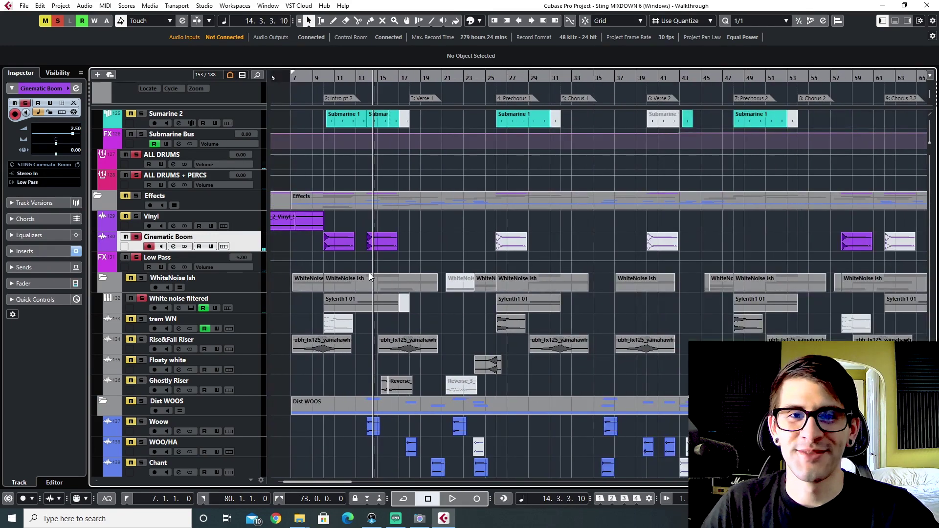
scroll(366, 274, "right", 10)
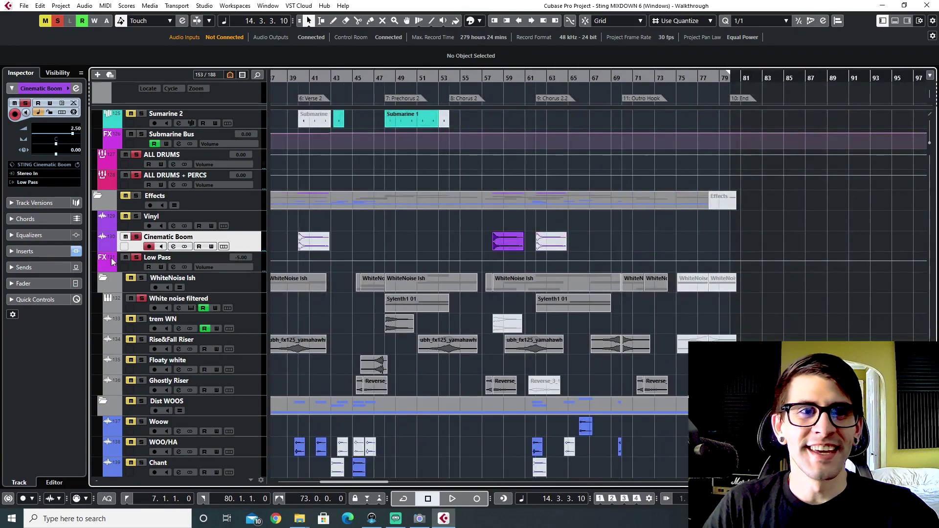
scroll(411, 371, "down", 4)
left_click(246, 240)
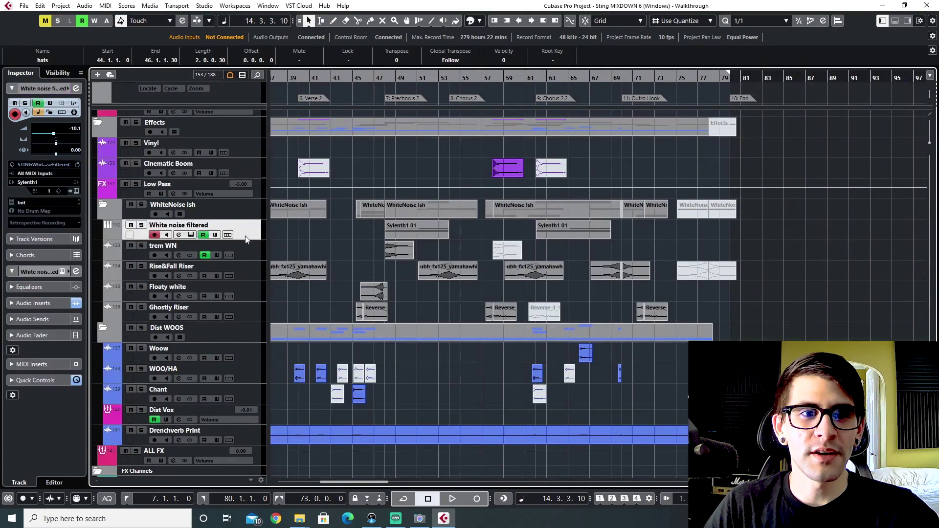
left_click(384, 77)
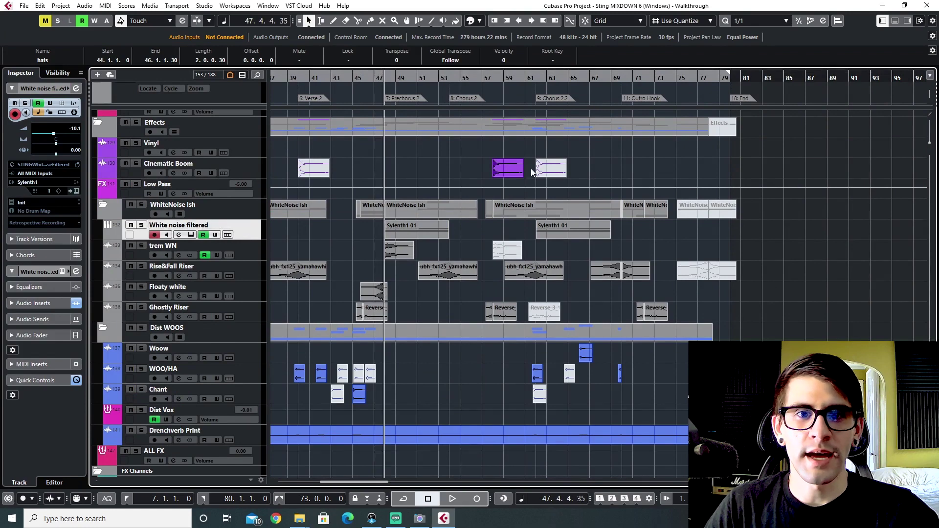
left_click(141, 225)
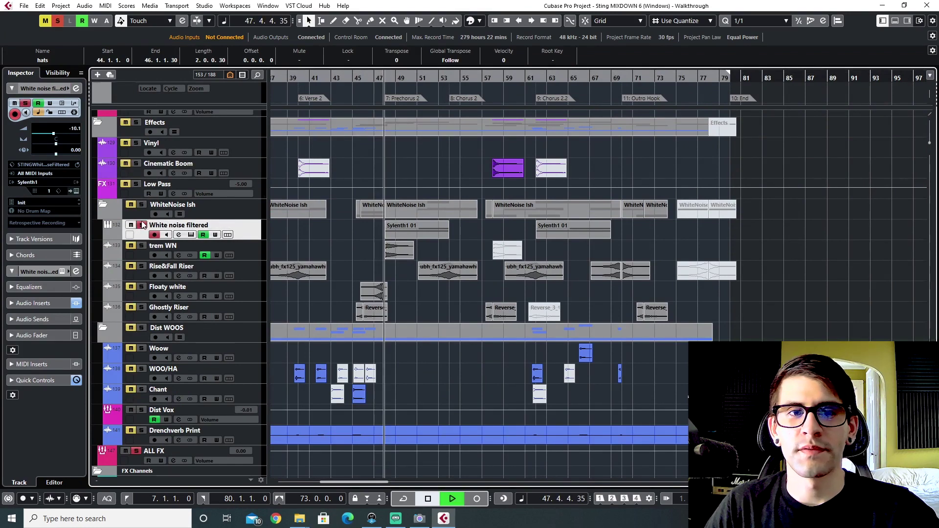
Add the trem WN track to the solo and replay both white noise tracks from late in bar 47 into bar 49.
left_click(142, 246)
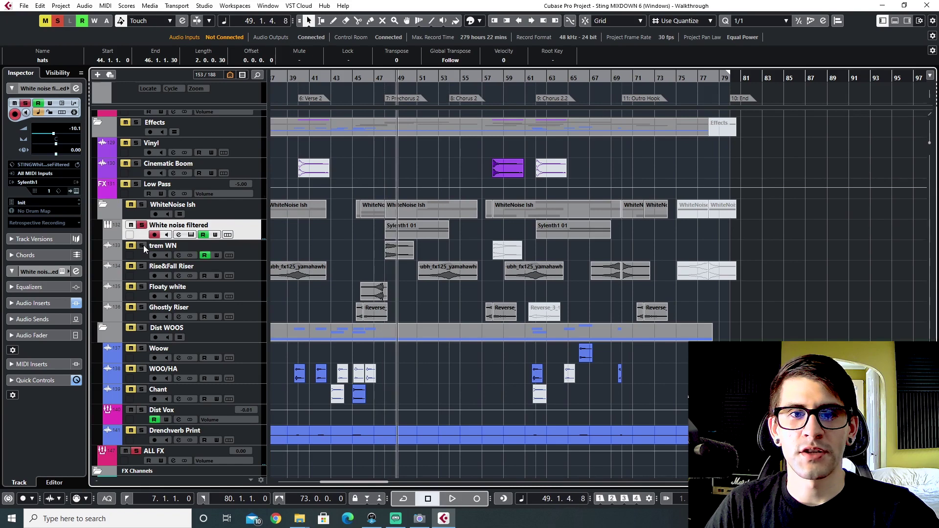
left_click_drag(387, 86, 431, 175)
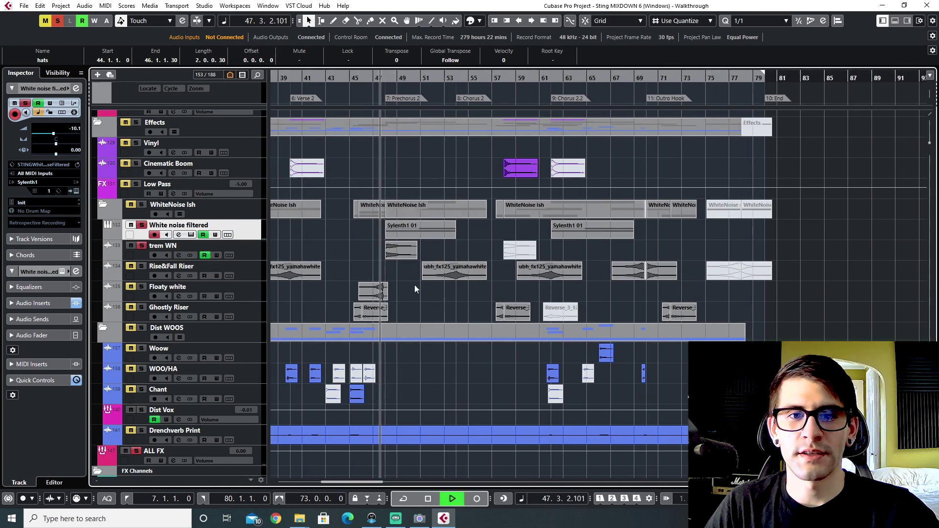
scroll(418, 307, "up", 2)
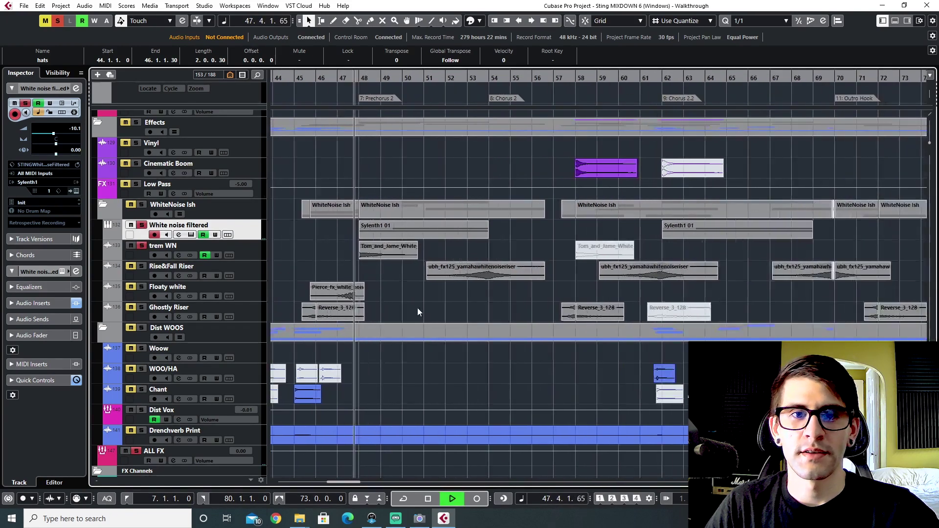
left_click(149, 252)
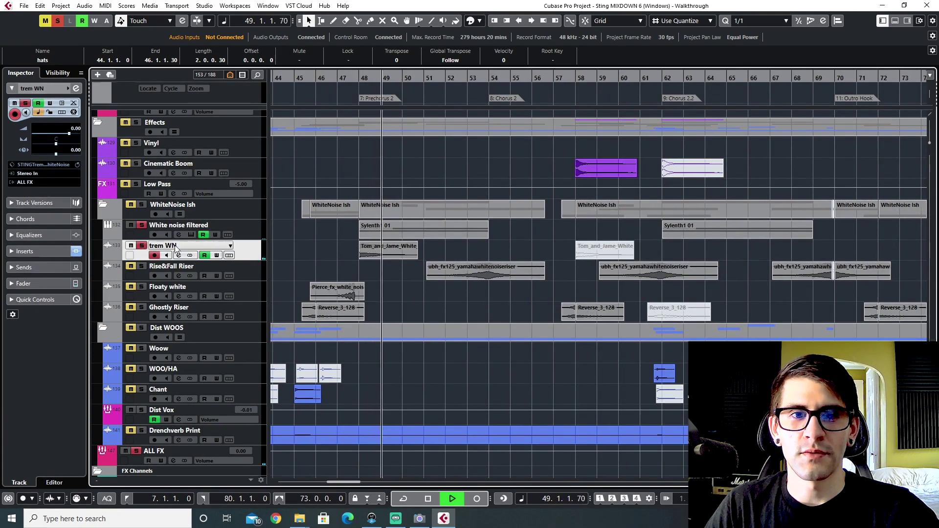
key("space")
Add the Rise&Fall Riser track to the solo and play it from the middle of bar 52 into bar 54.
scroll(380, 290, "up", 2)
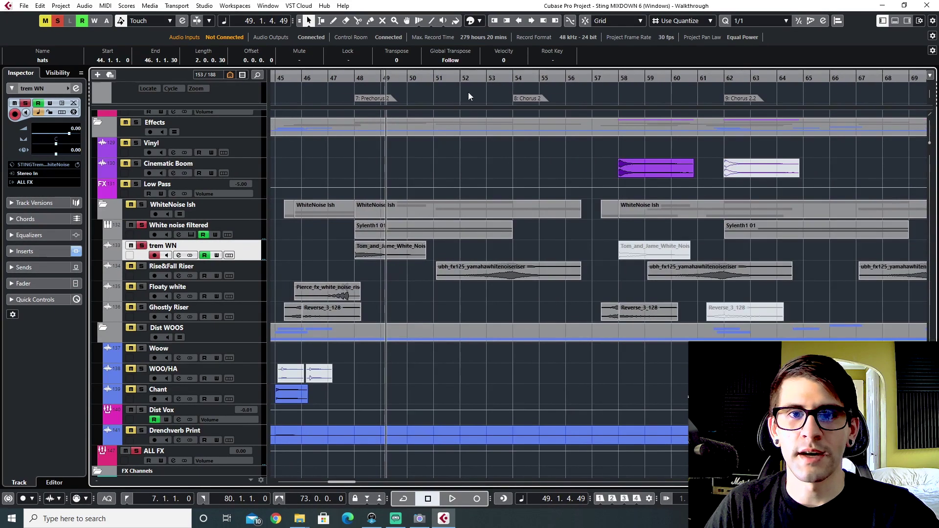
left_click(475, 81)
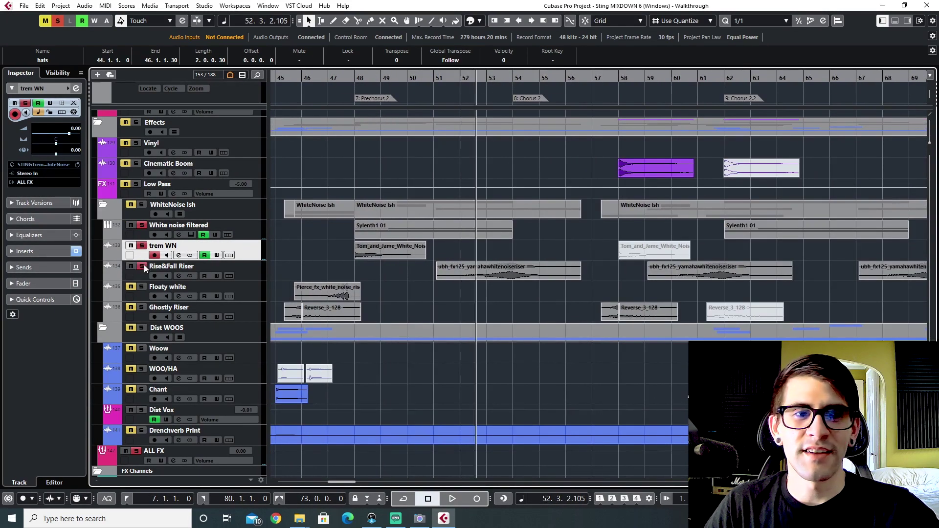
key("space")
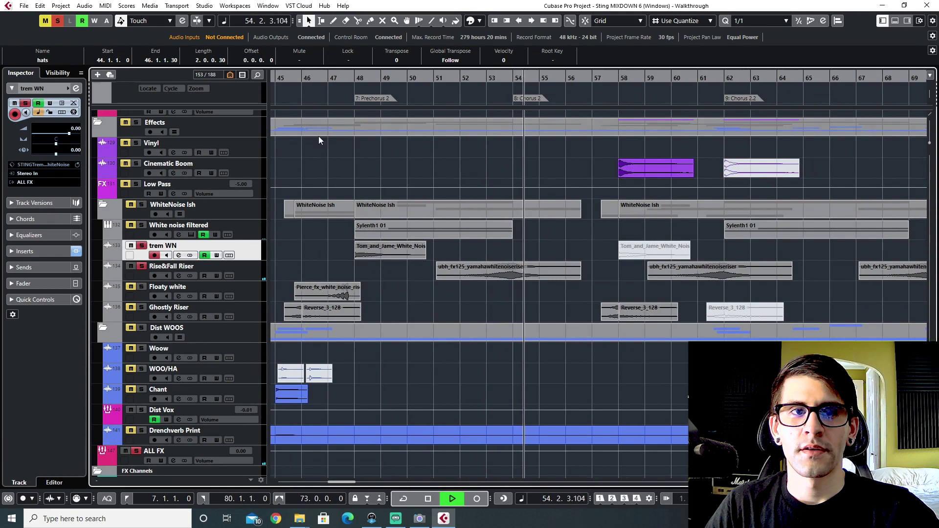
key("space")
Clear all solos and play the full mix from the middle of bar 52 into Chorus 2.
left_click(57, 21)
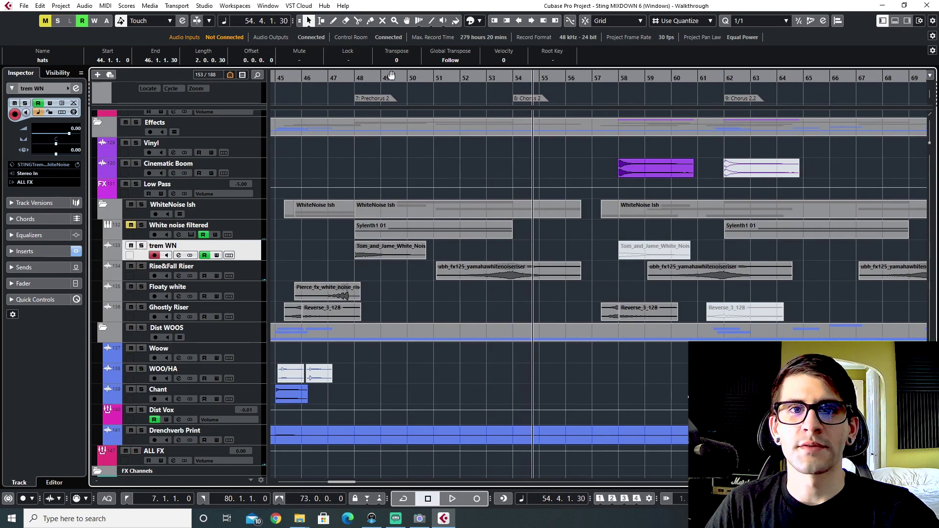
left_click(477, 78)
key("space")
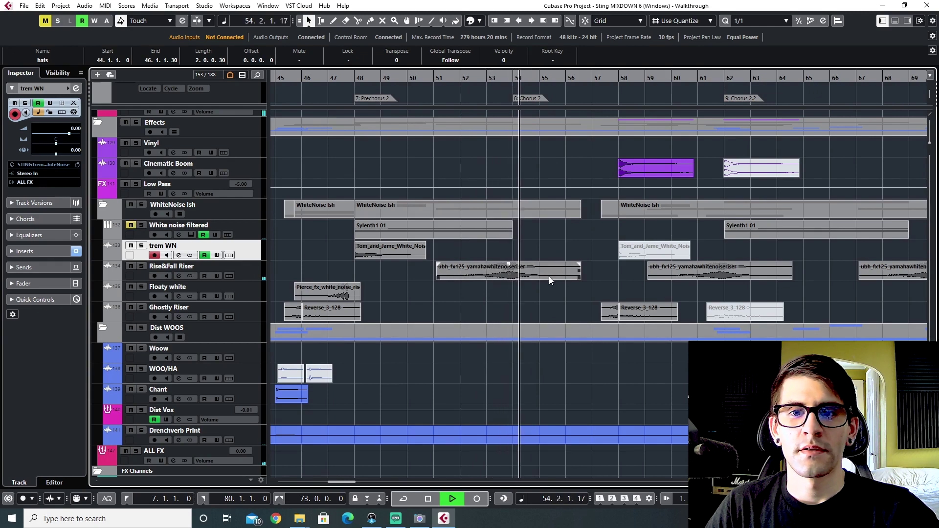
key("g")
key("space")
Solo the Floaty white track and play it from late in bar 46 through bar 47.
scroll(543, 319, "left", 3)
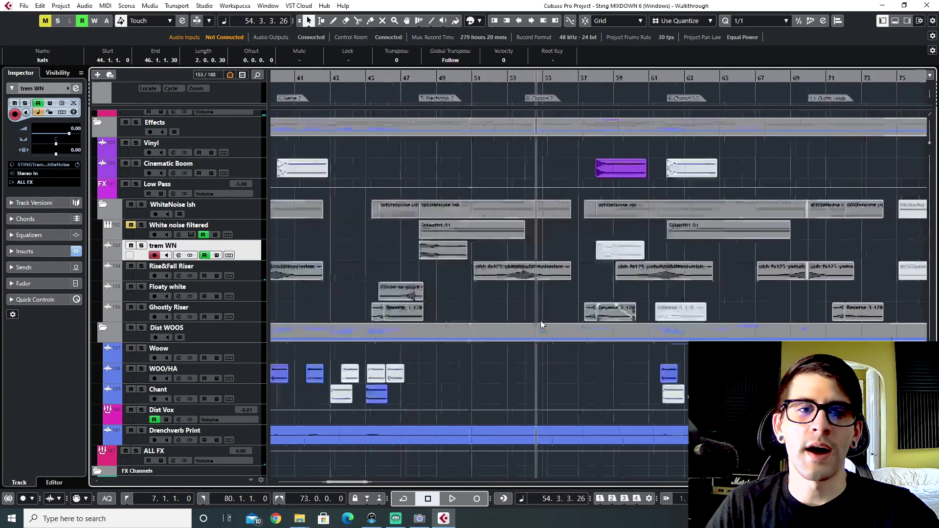
left_click(466, 81)
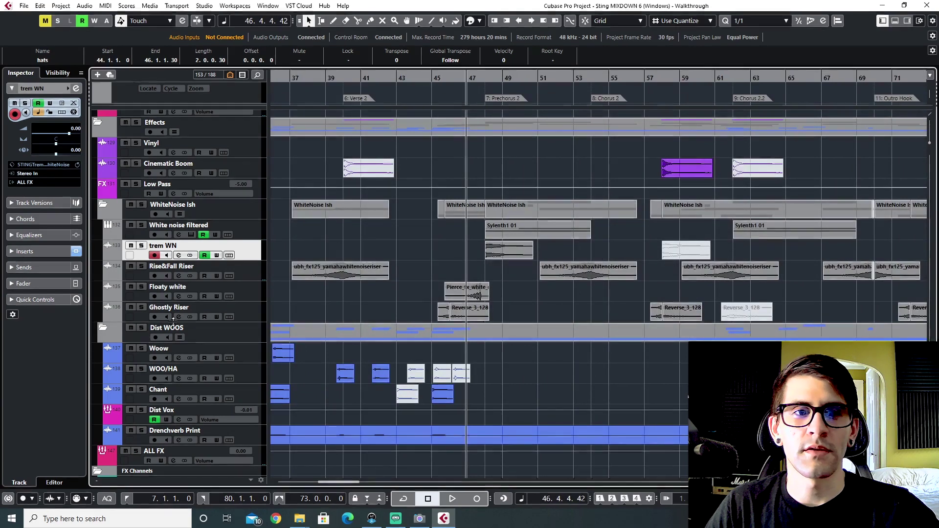
left_click(141, 287)
key("space")
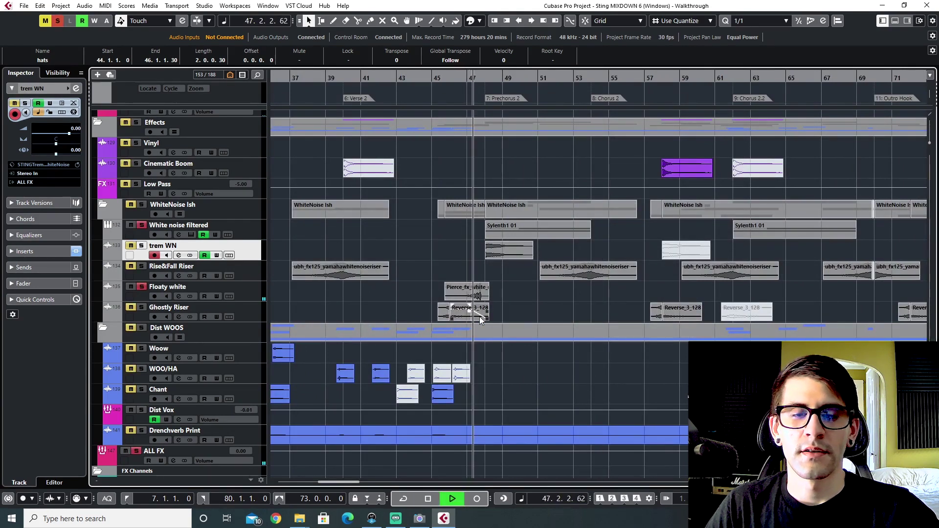
key("space")
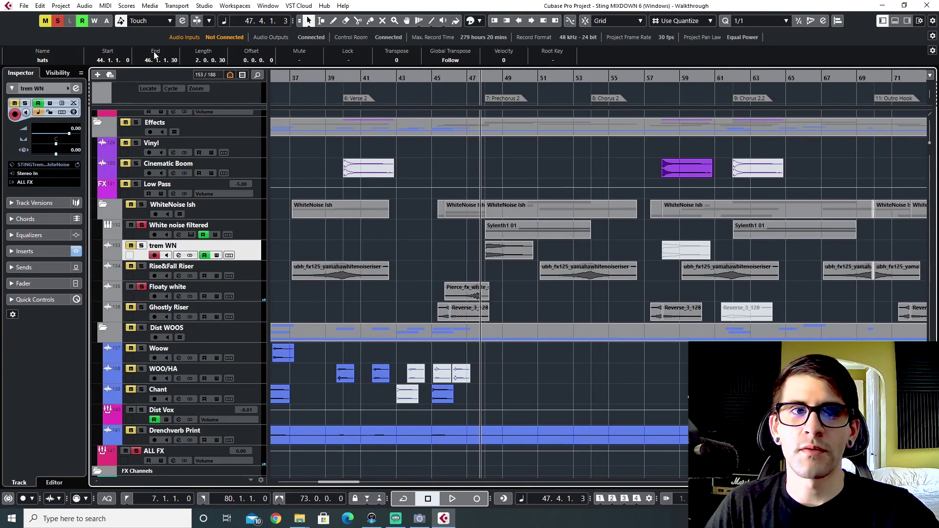
Switch the solo to the Ghostly Riser track and play its reverse clip from bar 15 into bar 16.
left_click(57, 21)
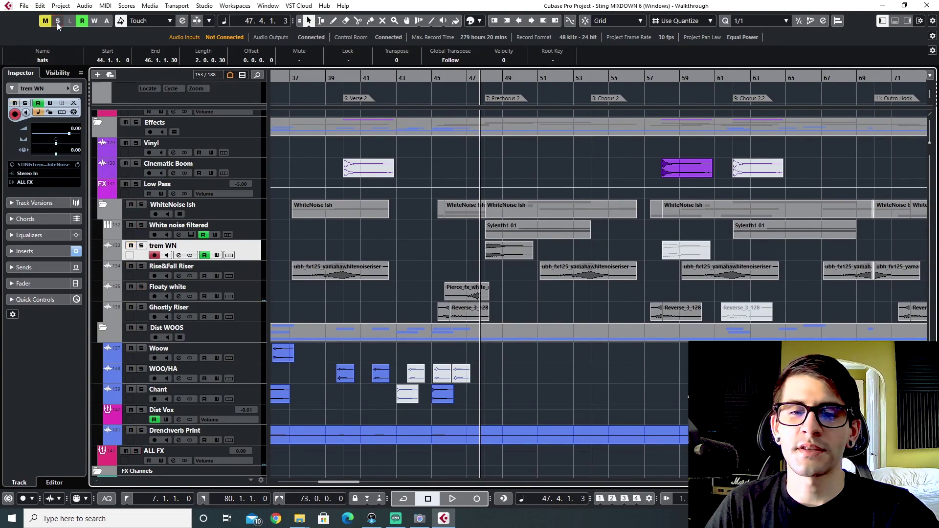
left_click(144, 307)
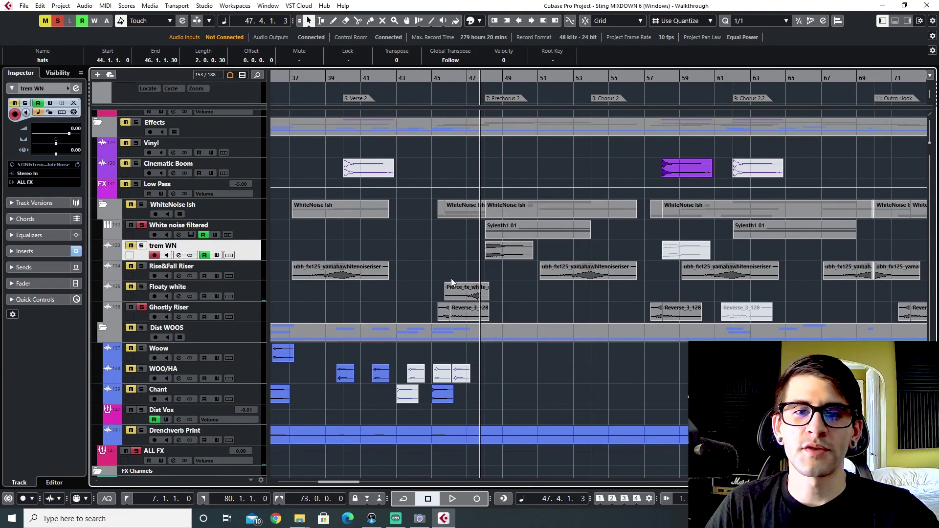
scroll(451, 278, "left", 6)
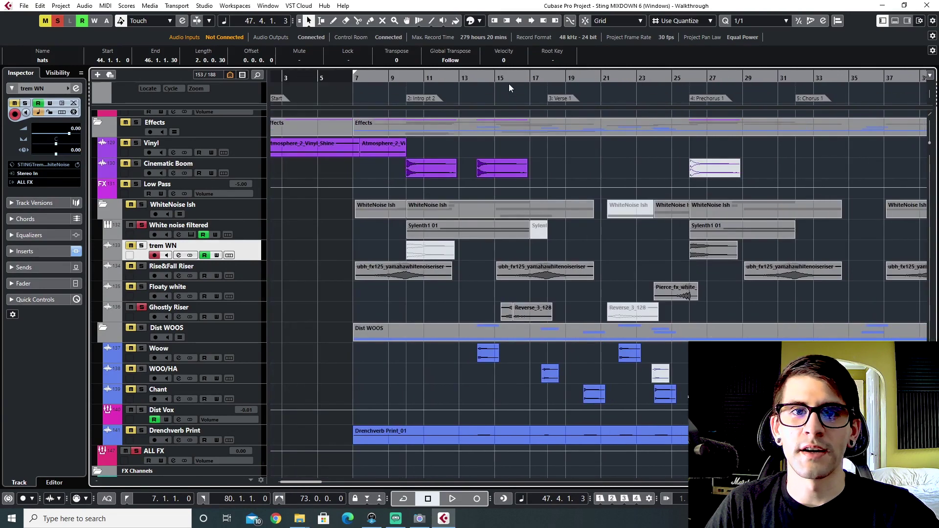
left_click(509, 84)
key("space")
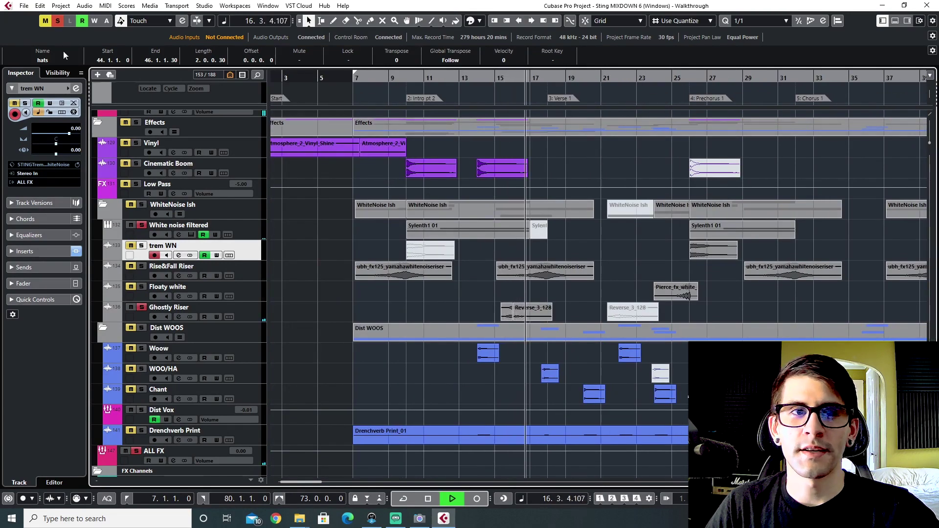
key("space")
Clear all solos and play the full mix from the middle of bar 14 into bar 16.
left_click(58, 21)
left_click(489, 78)
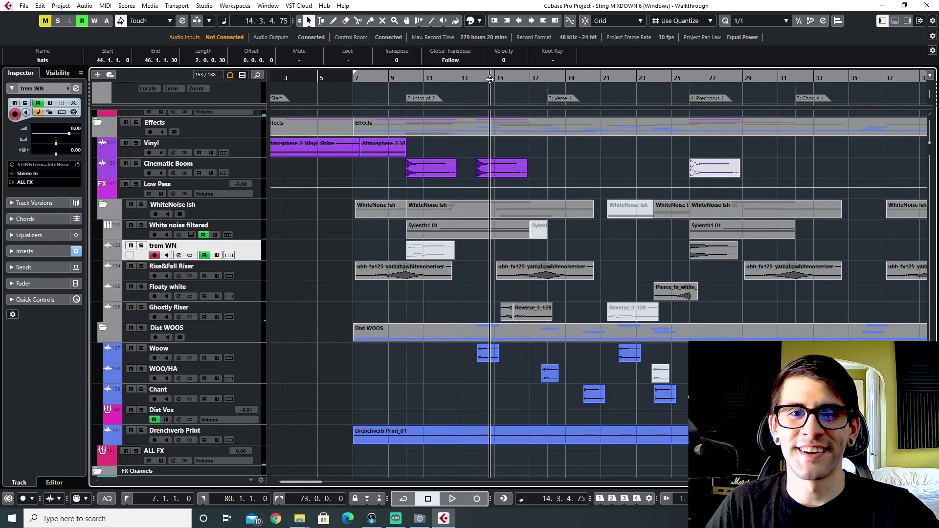
key("space")
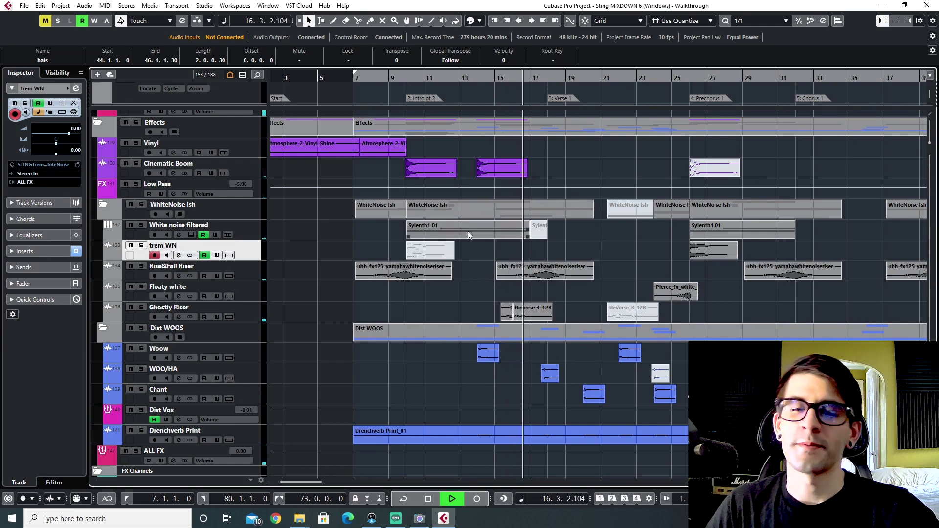
key("space")
Solo the Woow track in the Dist WOOS folder and play its clip at bar 14, starting from late in bar 13.
scroll(555, 340, "right", 5)
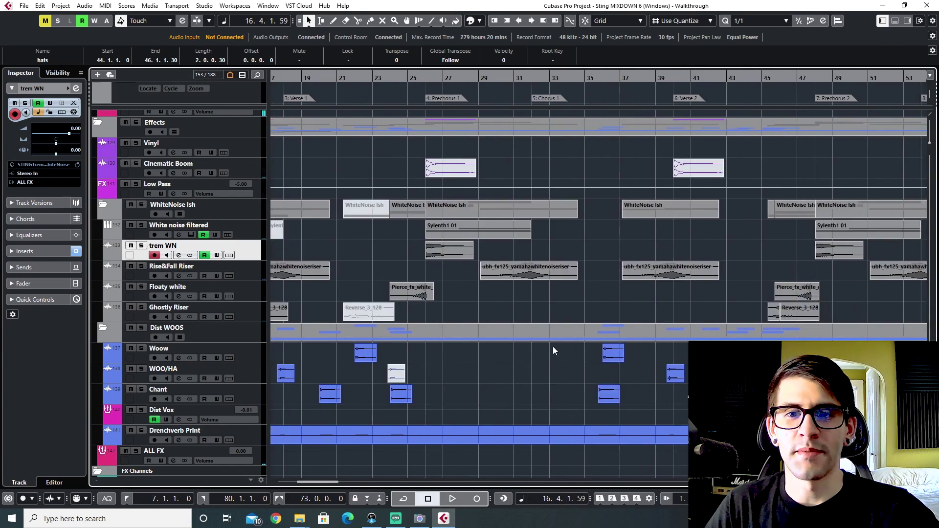
scroll(553, 346, "left", 2)
scroll(553, 346, "down", 3)
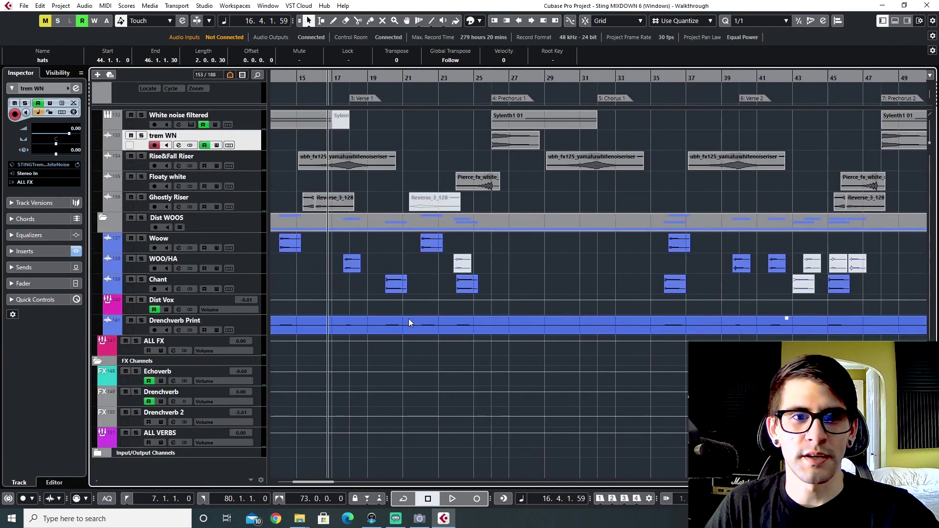
scroll(356, 198, "left", 4)
left_click(413, 79)
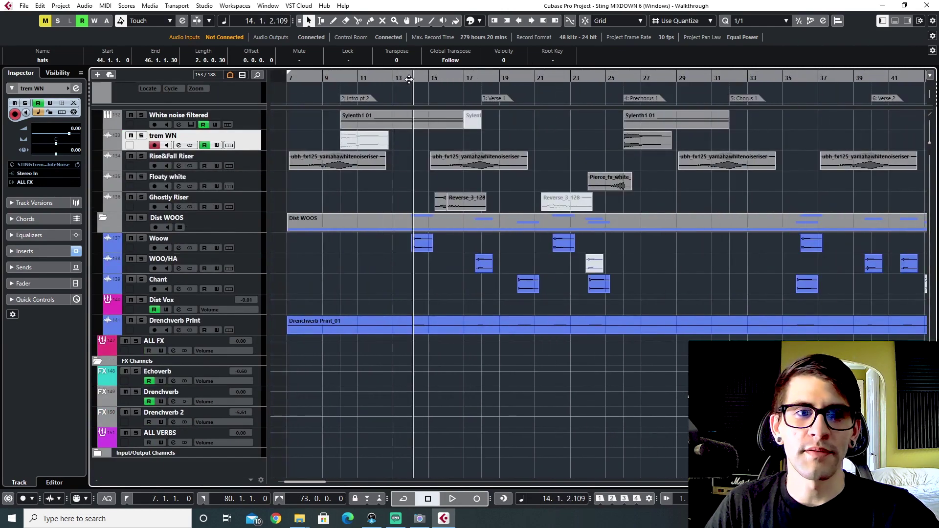
left_click(409, 79)
left_click(141, 238)
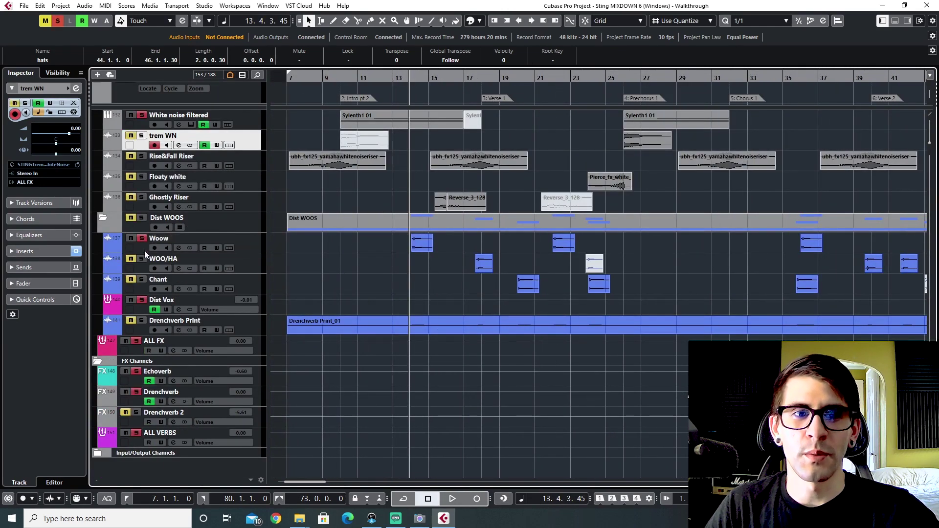
left_click(142, 280)
scroll(619, 311, "right", 3)
scroll(619, 309, "left", 3)
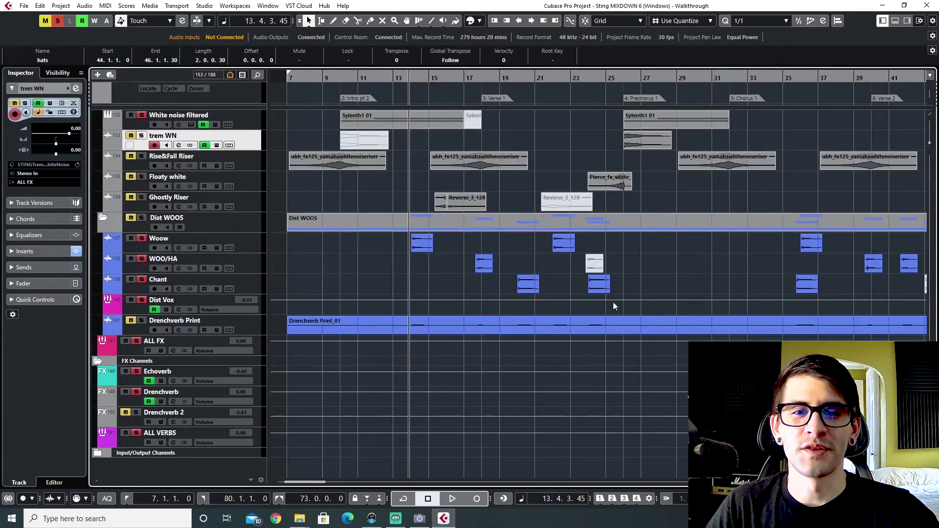
key("space")
Clear all solos and replay the Woow clip at bar 14 within the full mix.
left_click(407, 128)
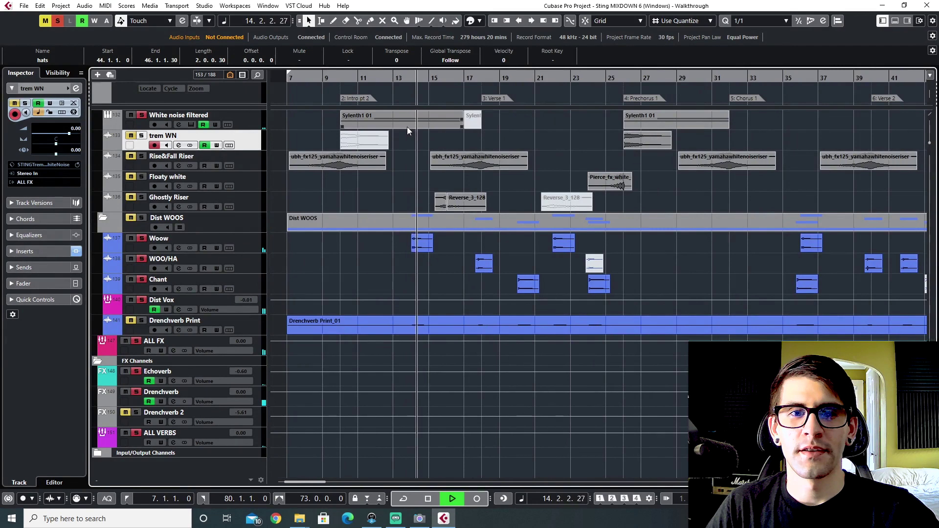
left_click(409, 142)
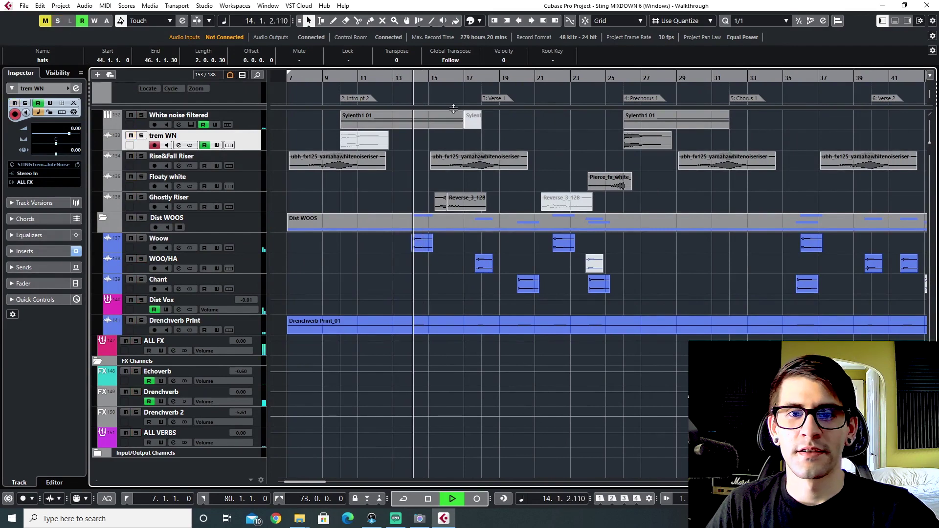
key("space")
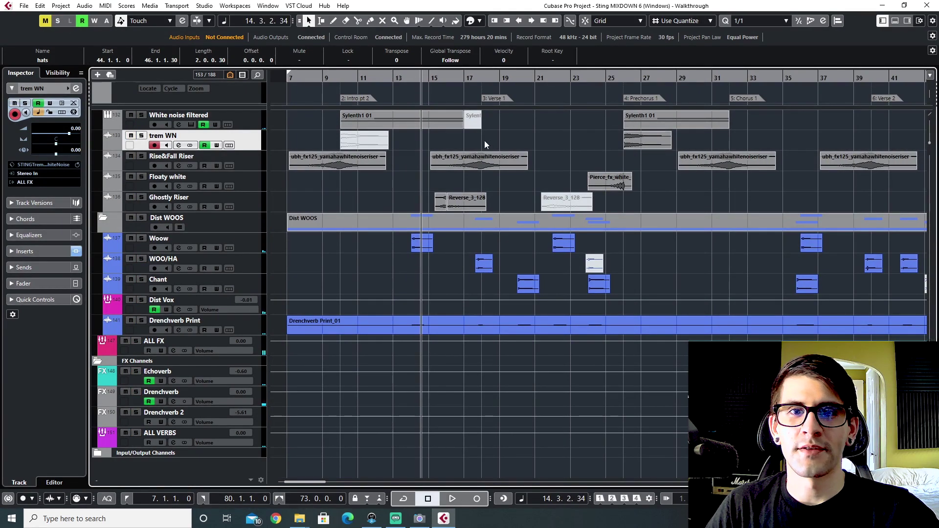
Solo the WOO/HA track and play its clip from late in bar 17 into Verse 1.
left_click(479, 76)
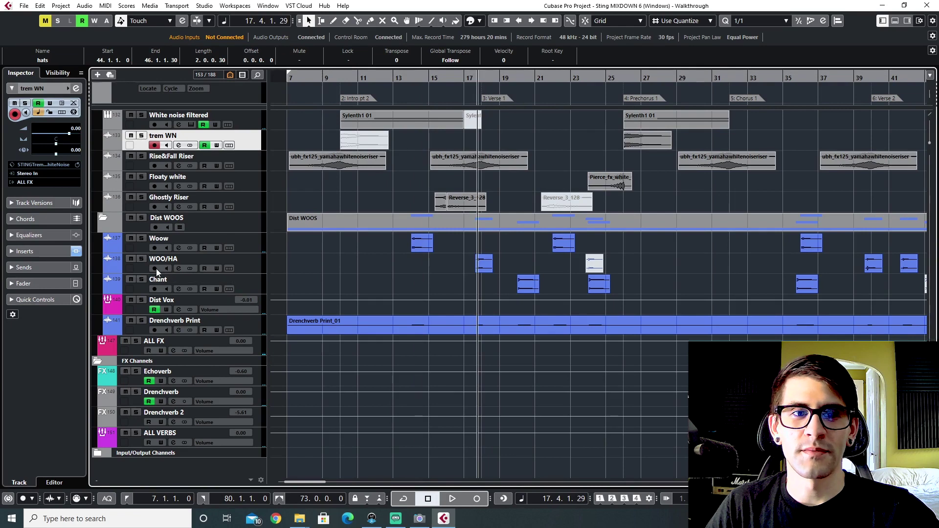
left_click(141, 258)
key("space")
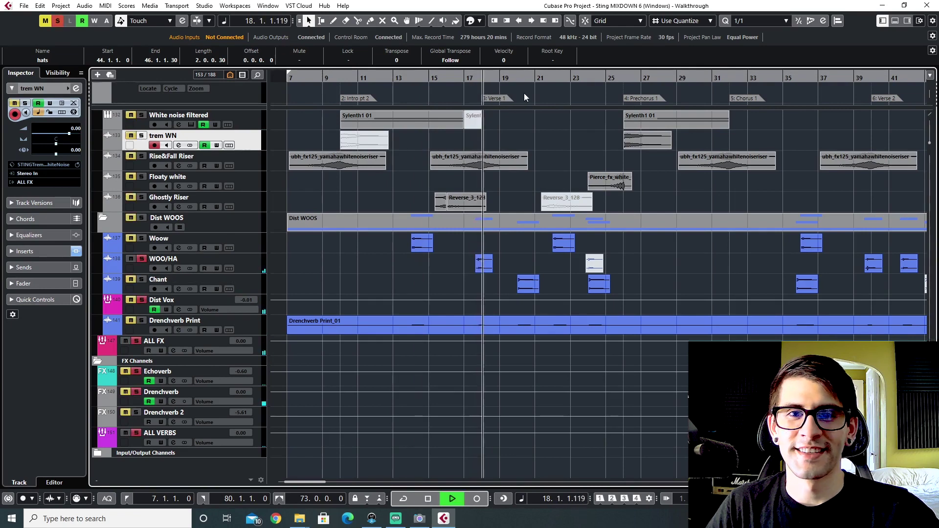
Solo the Chant and Woow tracks alongside WOO/HA and play their clips at bars 20 and 22.
left_click(519, 78)
left_click_drag(519, 78, 513, 76)
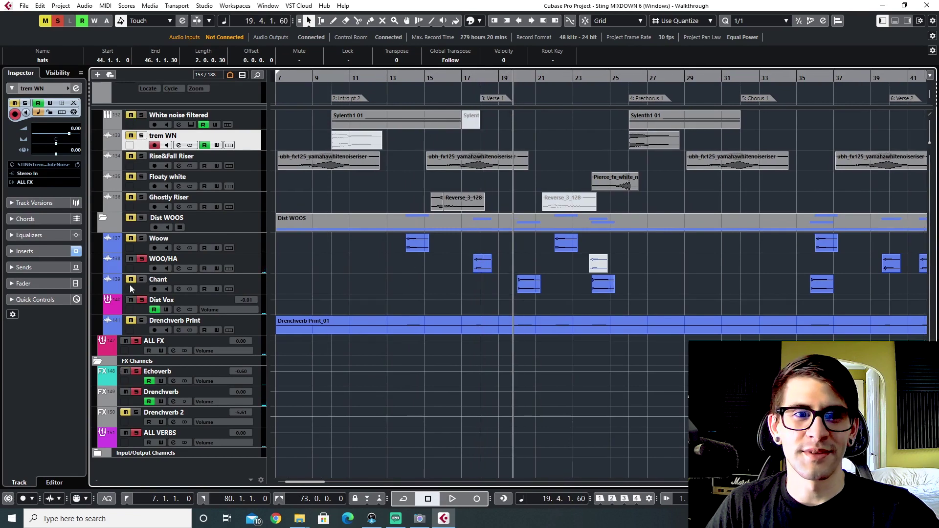
left_click(551, 79)
scroll(627, 275, "right", 5)
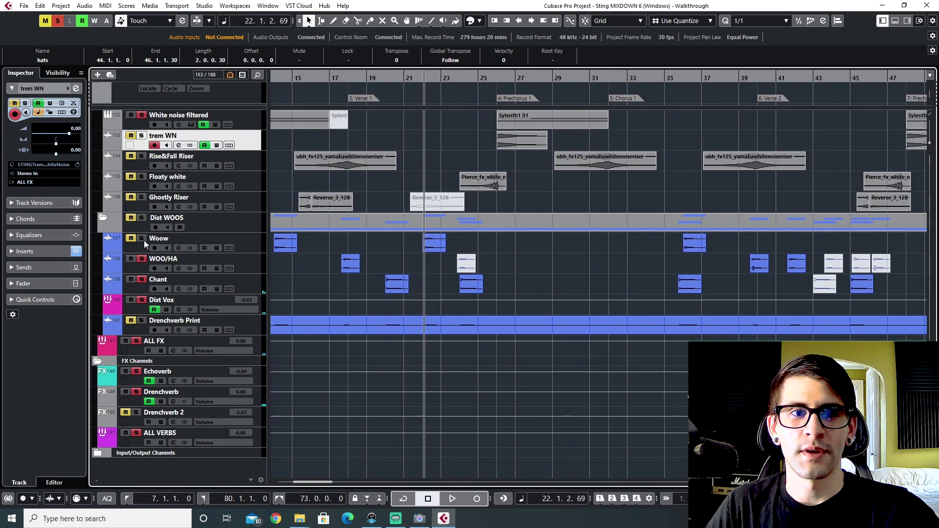
key("space")
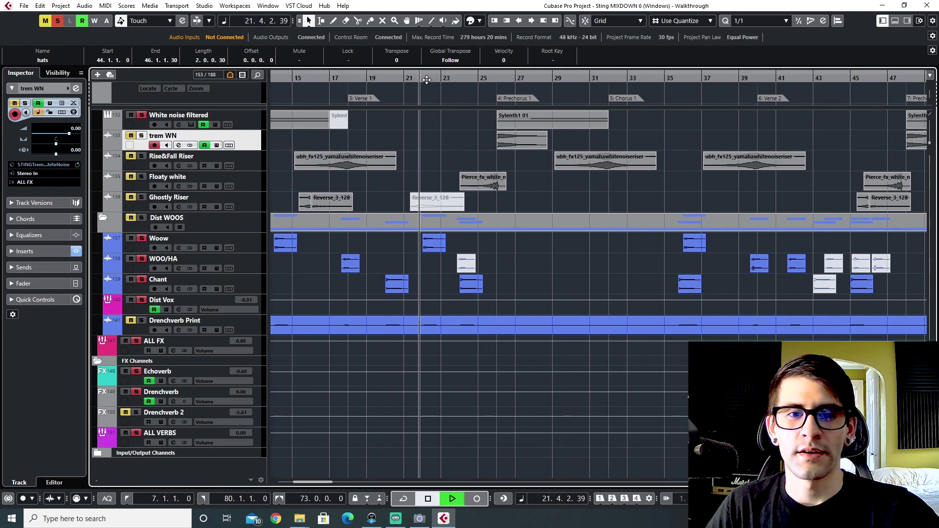
left_click(424, 80)
Play the soloed distorted vocals from bar 39 into Verse 2 to hear the WOO/HA clip there.
scroll(562, 326, "right", 7)
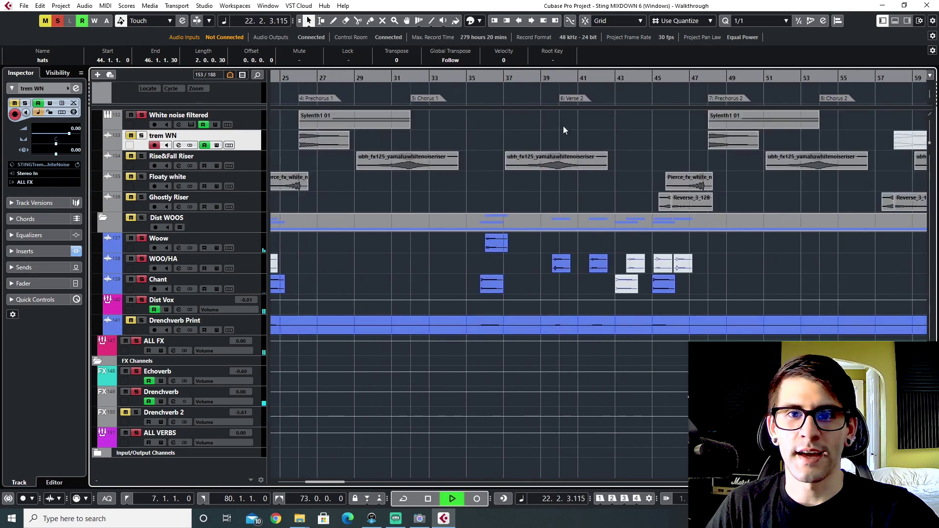
key("space")
left_click(556, 79)
left_click(550, 79)
key("space")
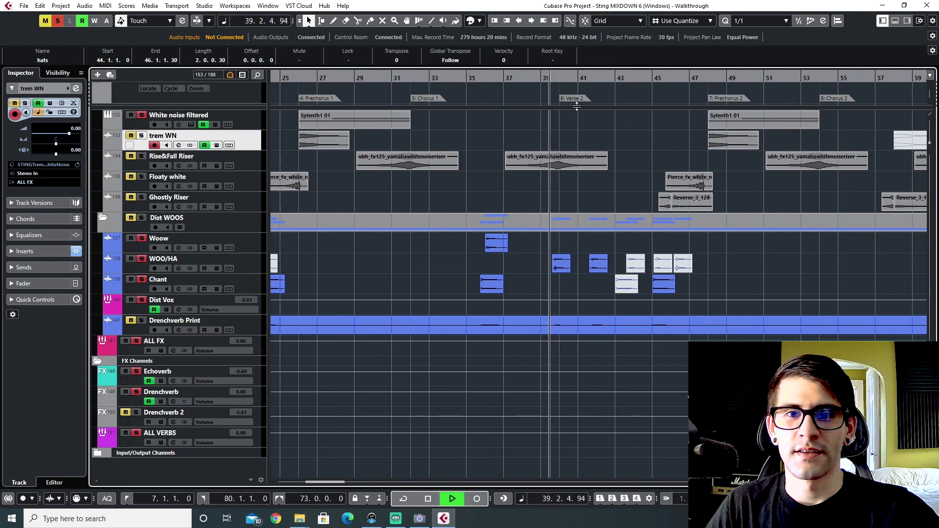
key("space")
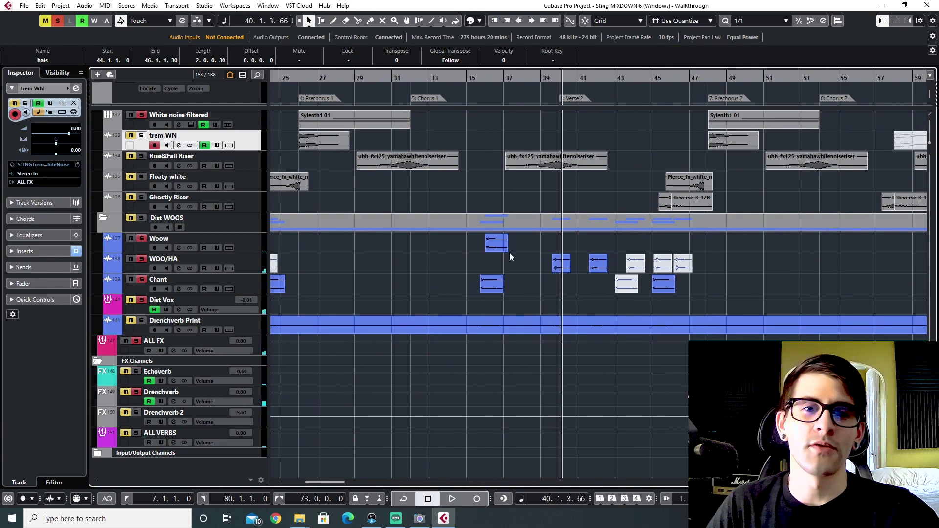
Play the soloed WOO/HA clip in bar 41, shortly after the start of Verse 2.
left_click(600, 264)
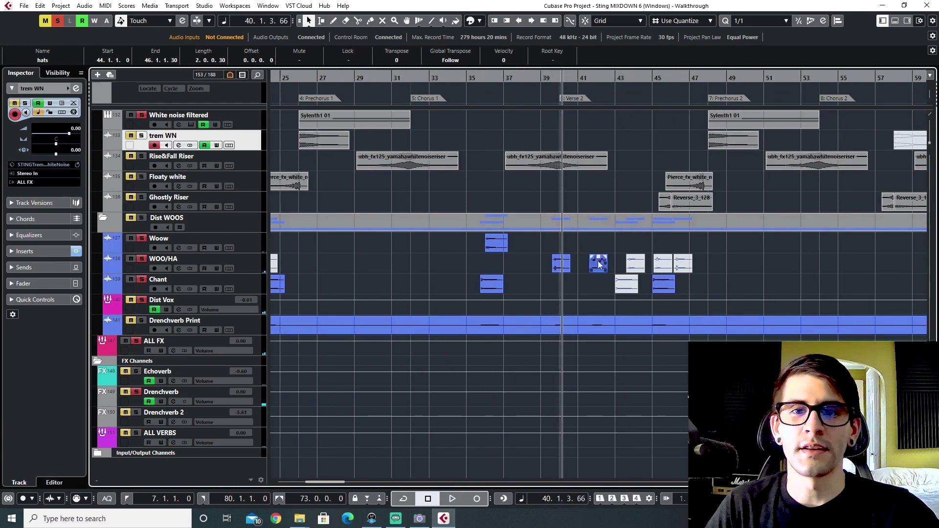
left_click(584, 80)
key("space")
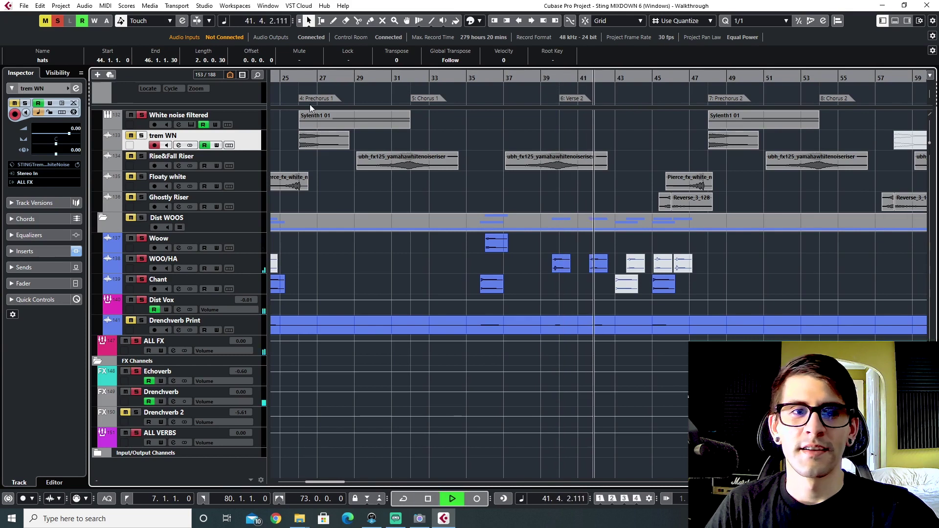
key("space")
Clear all solos and play the full mix from the start of bar 39 through Verse 2 into bar 45.
left_click(553, 78)
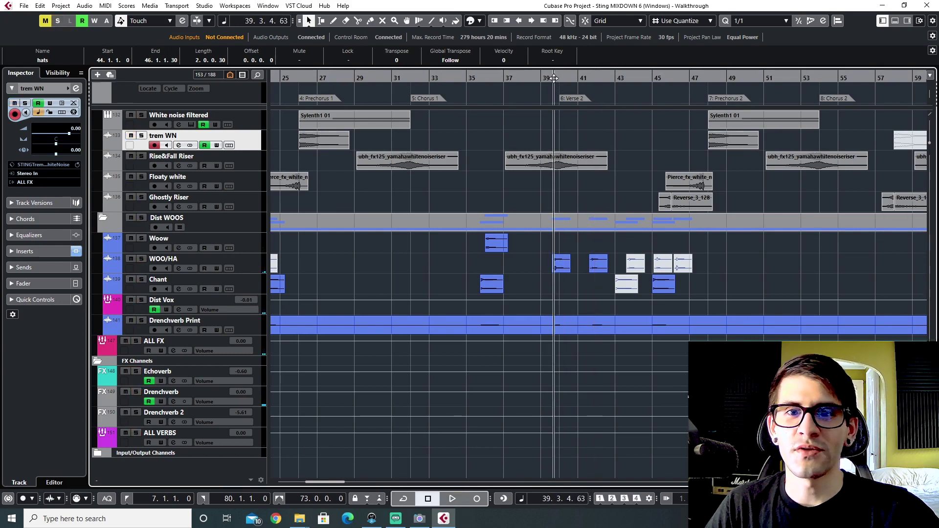
left_click(544, 78)
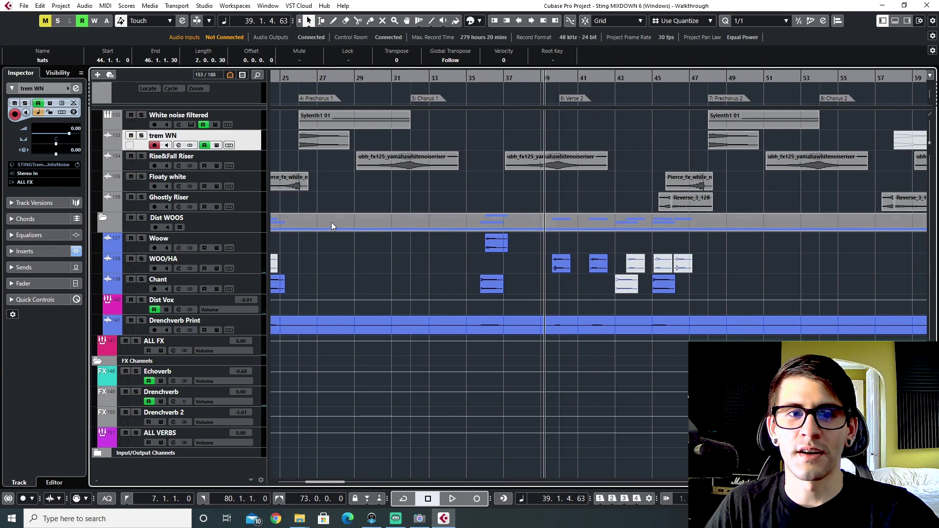
key("space")
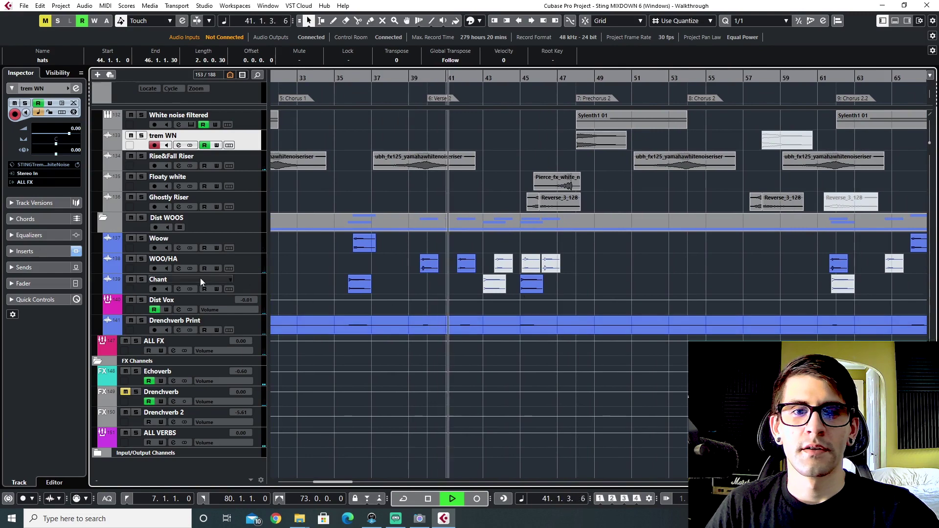
scroll(327, 311, "right", 2)
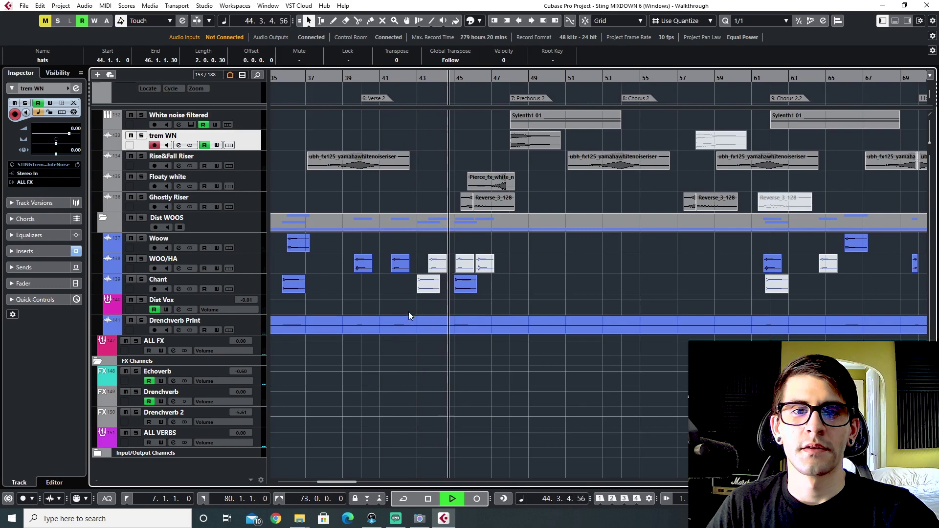
key("h")
key("h")
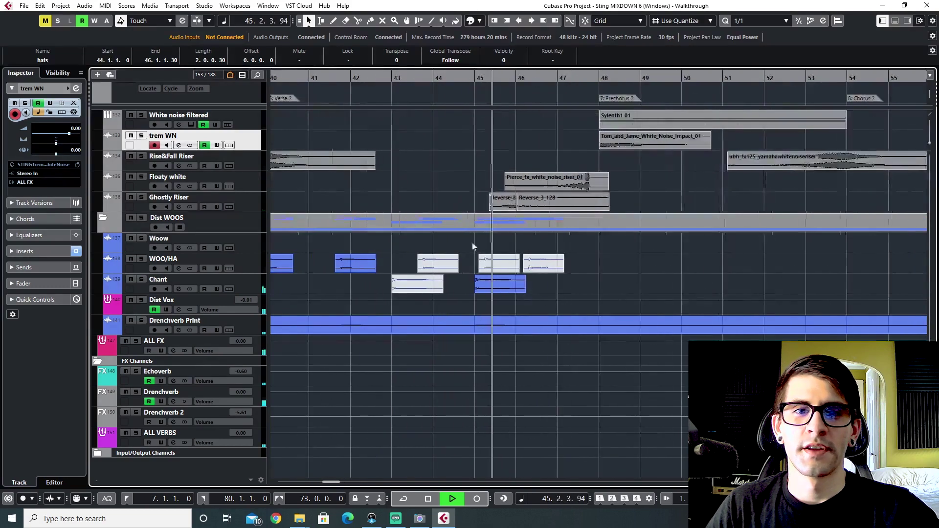
key("space")
Solo the Chant track and play its clip at bar 45, starting from late in bar 44.
left_click(470, 81)
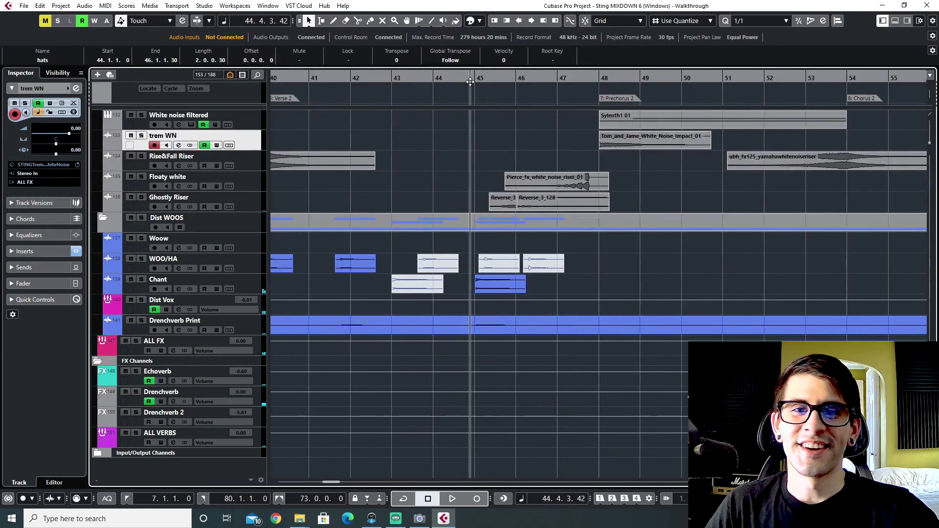
left_click(144, 280)
key("space")
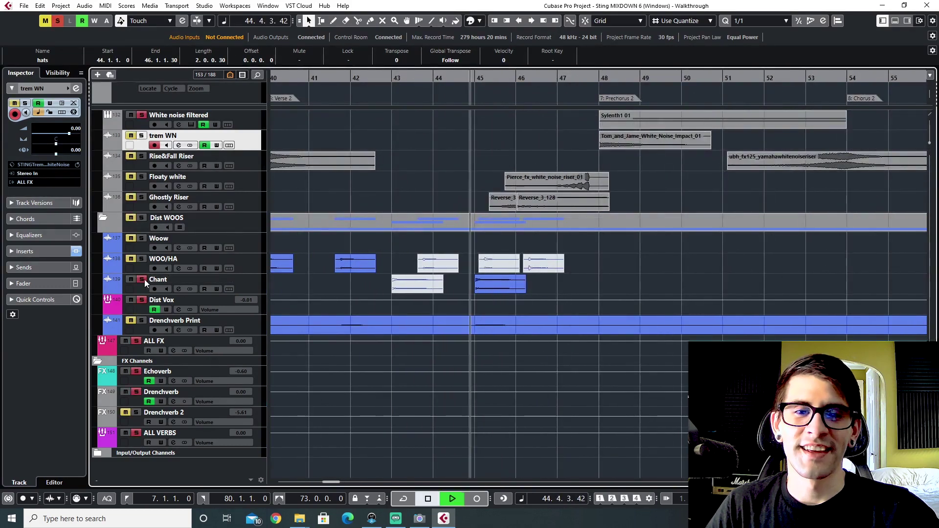
Clear all solos and hear the Chant clip at bar 45 within the full mix.
left_click(56, 22)
left_click_drag(470, 81, 441, 92)
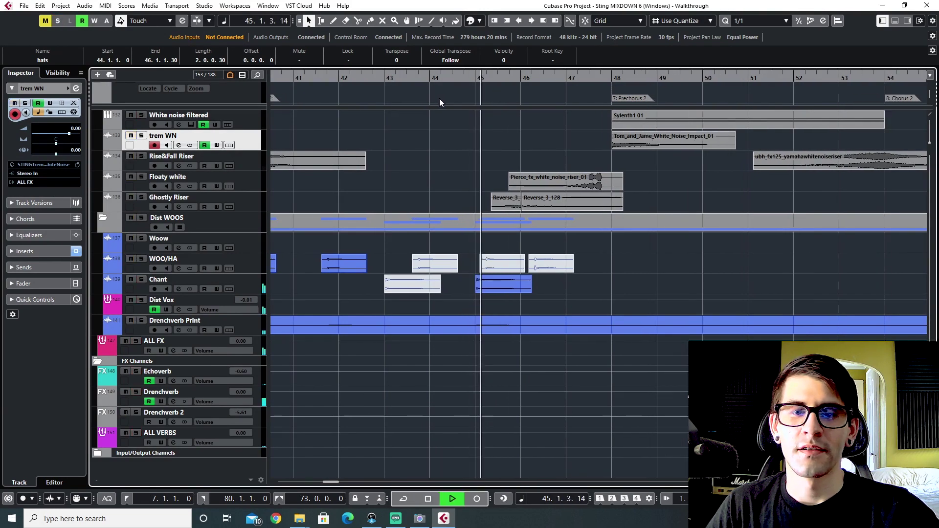
key("space")
Unmute the overlapping WOO/HA and Chant clips in bars 43 to 44 and play them from late in bar 42.
scroll(448, 320, "down", 2)
scroll(426, 284, "up", 3)
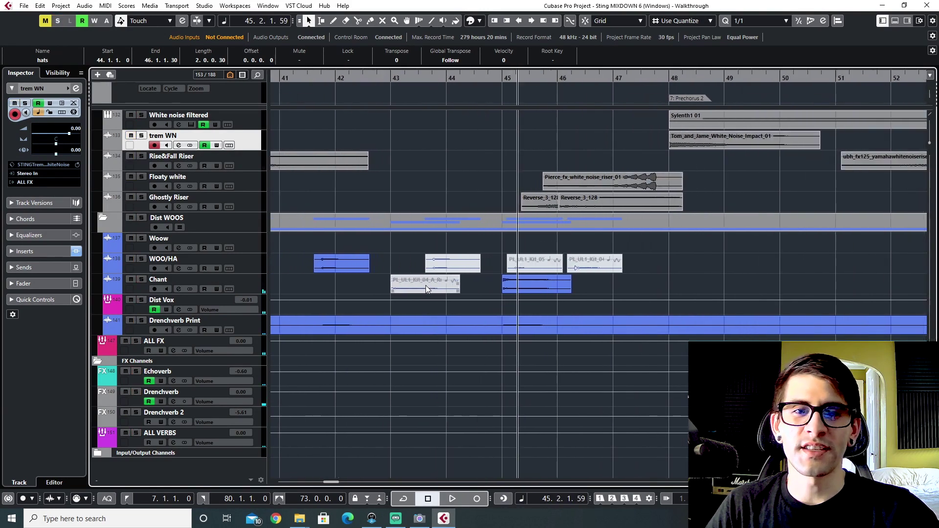
key("7")
left_click_drag(398, 252, 458, 289)
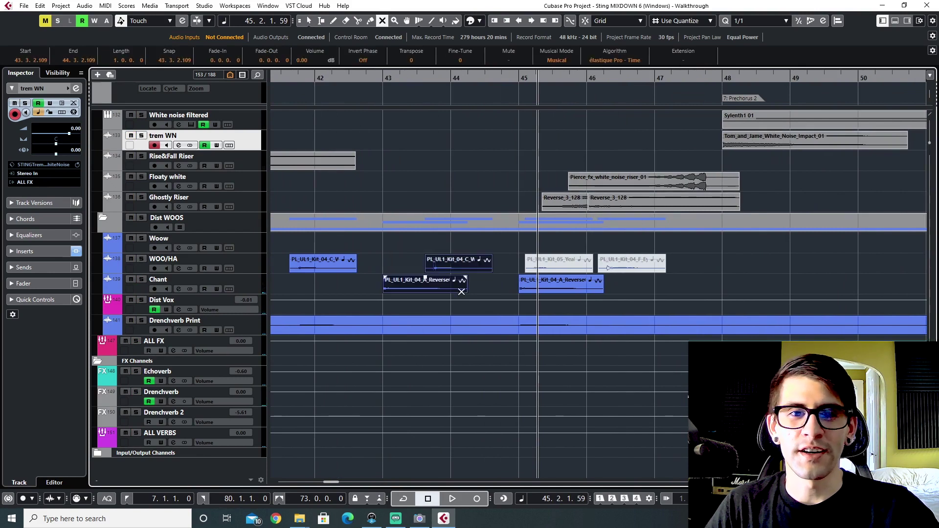
key("1")
left_click(371, 77)
key("space")
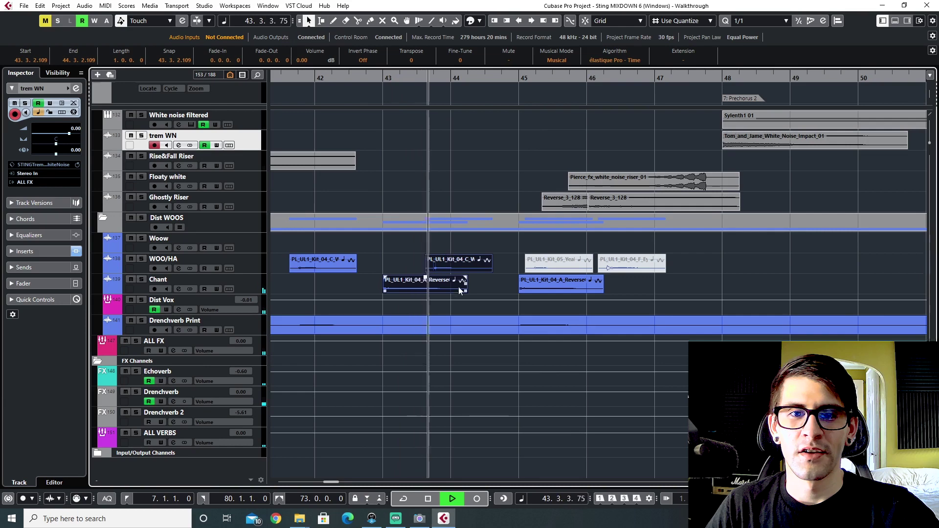
key("space")
Mute the WOO/HA and Chant clips in bars 43 to 44 again.
key("7")
left_click_drag(390, 260, 456, 292)
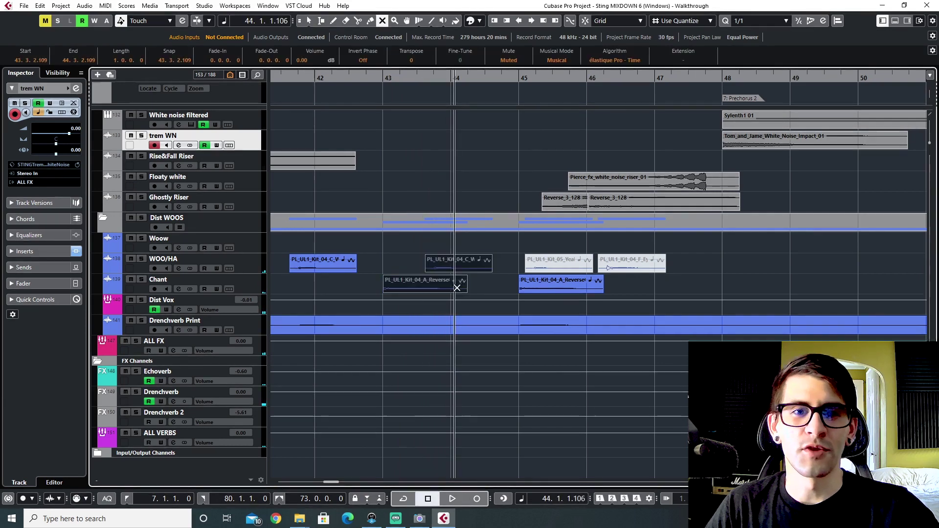
key("1")
Open the MixConsole at the distorted vocal channels and select the Dist Vox channel.
key("g")
key("g")
key("g")
key("g")
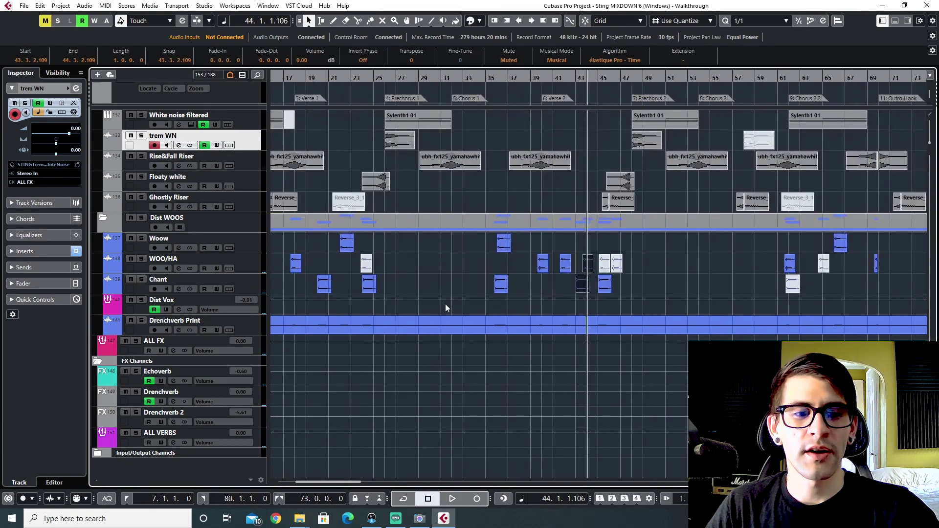
key("F3")
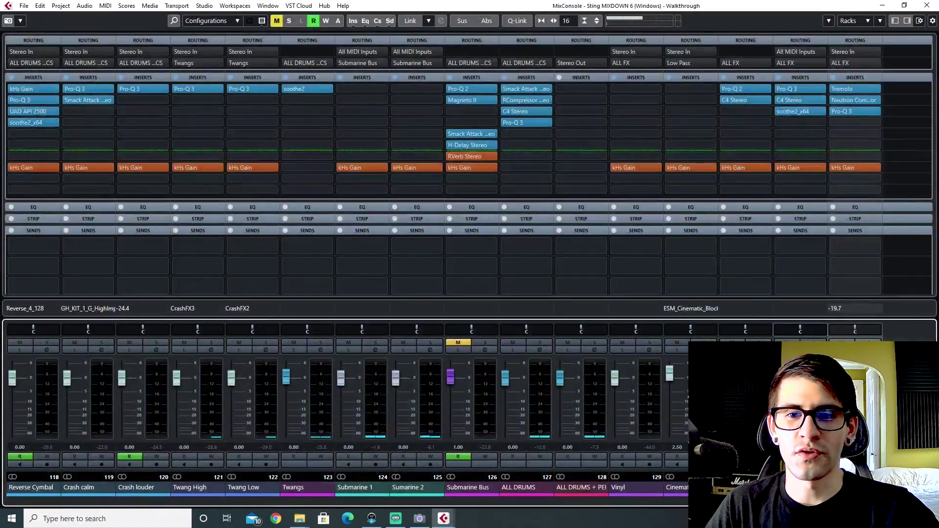
scroll(469, 245, "right", 6)
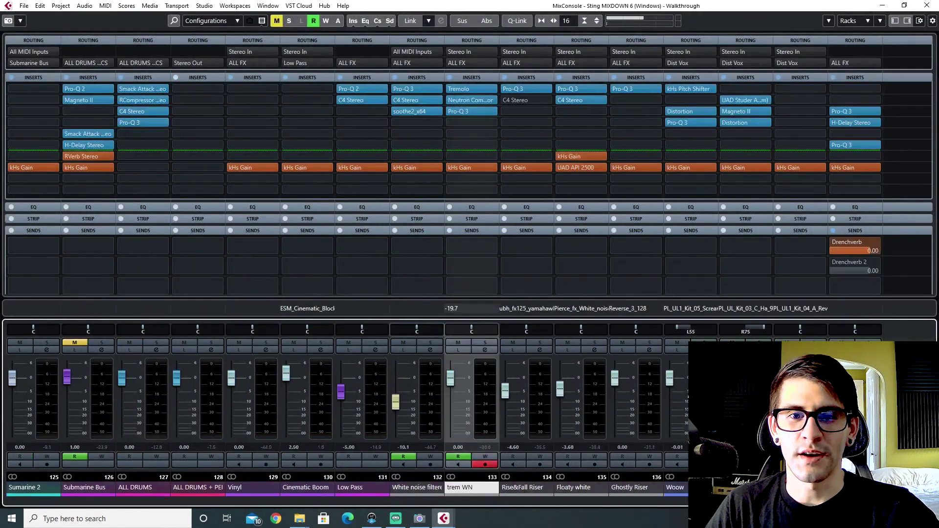
scroll(470, 411, "right", 2)
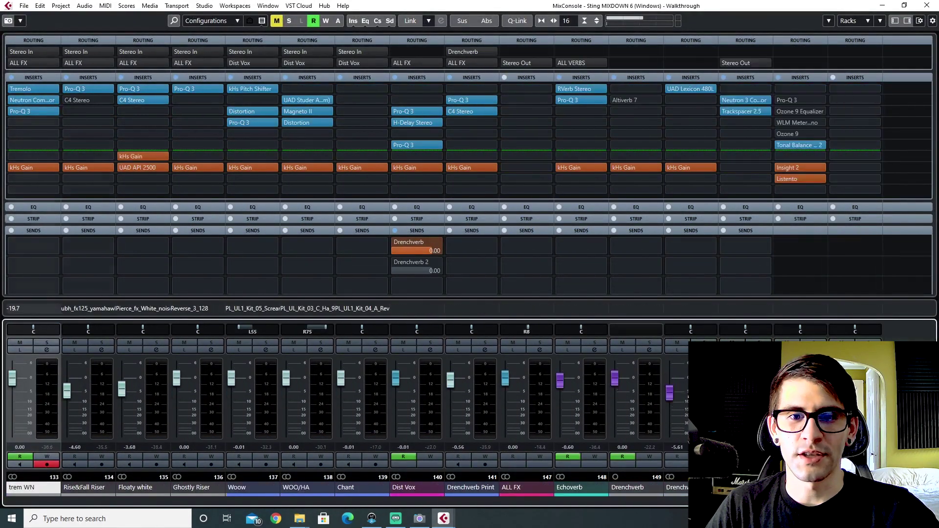
left_click(410, 488)
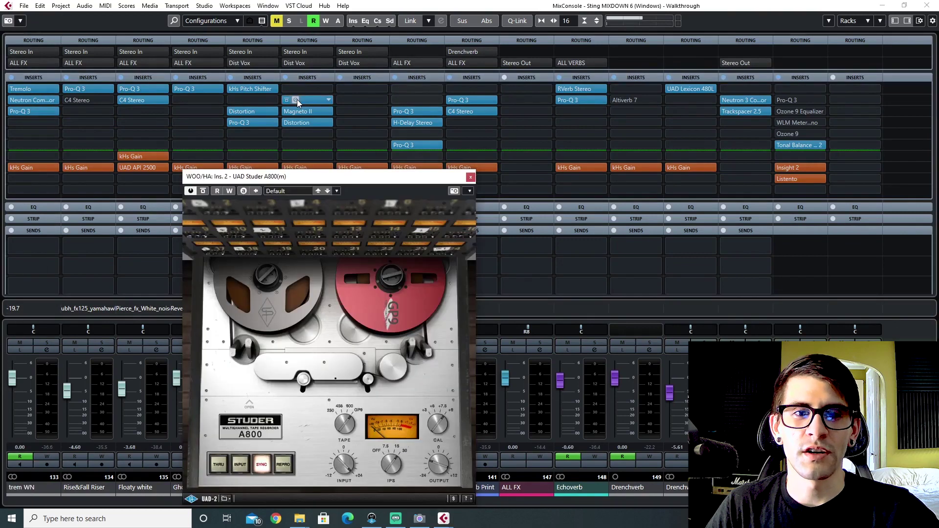
Inspect the UAD Studer A800, Magneto II and Distortion inserts on the WOO/HA channel, closing each plug-in window.
left_click_drag(388, 179, 527, 96)
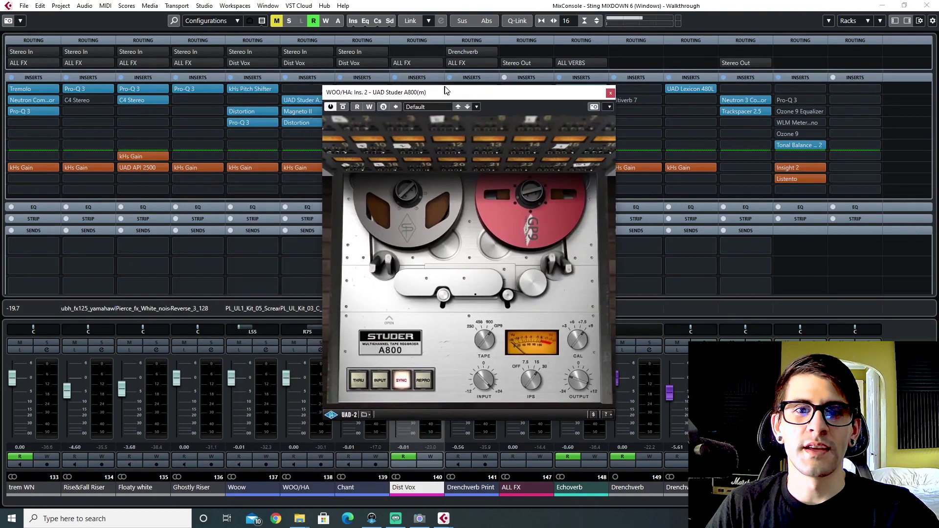
left_click(610, 93)
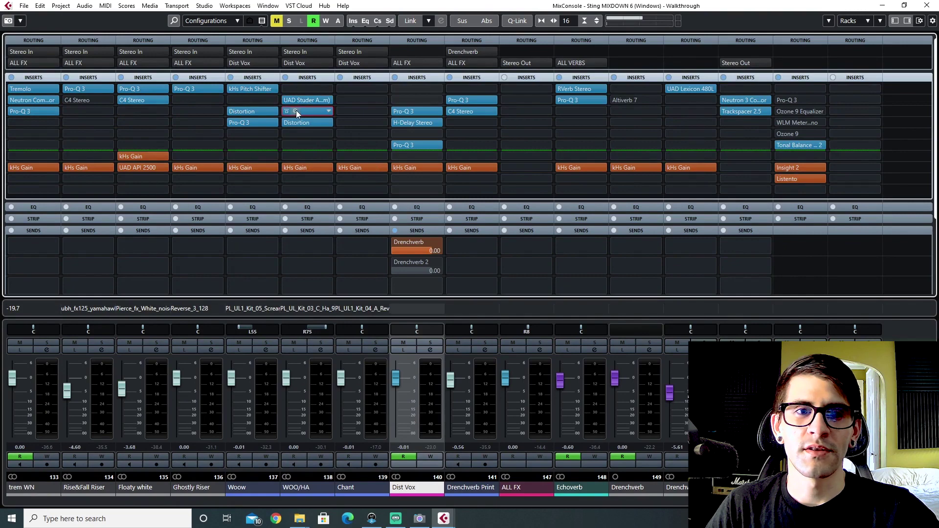
left_click(295, 111)
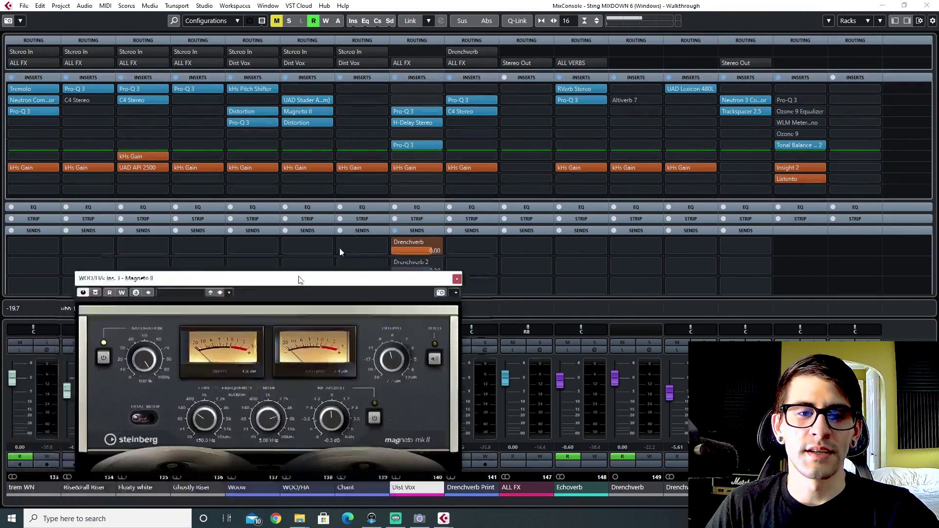
left_click_drag(299, 274, 492, 94)
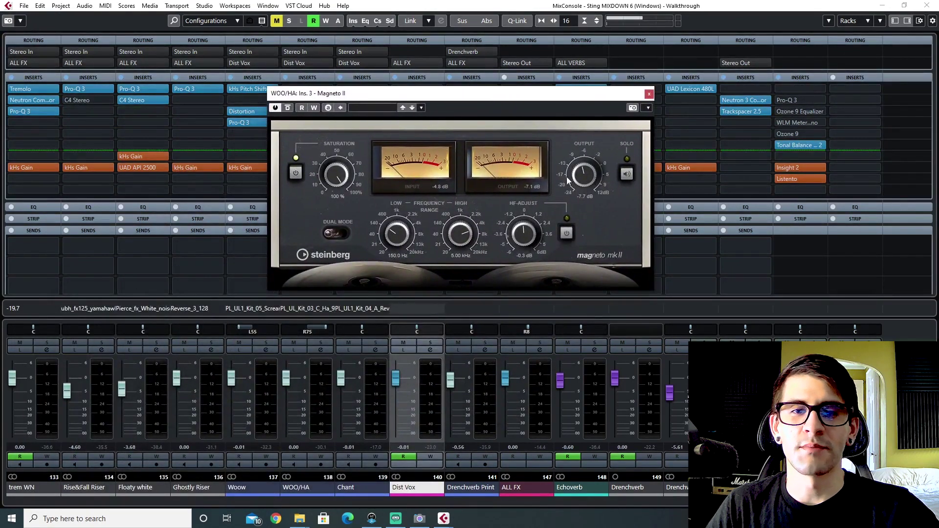
left_click(649, 95)
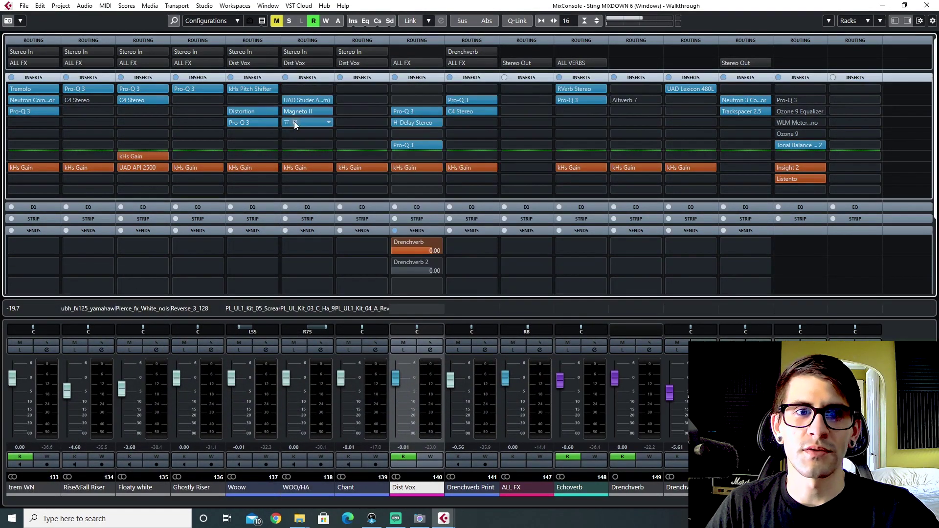
left_click(295, 122)
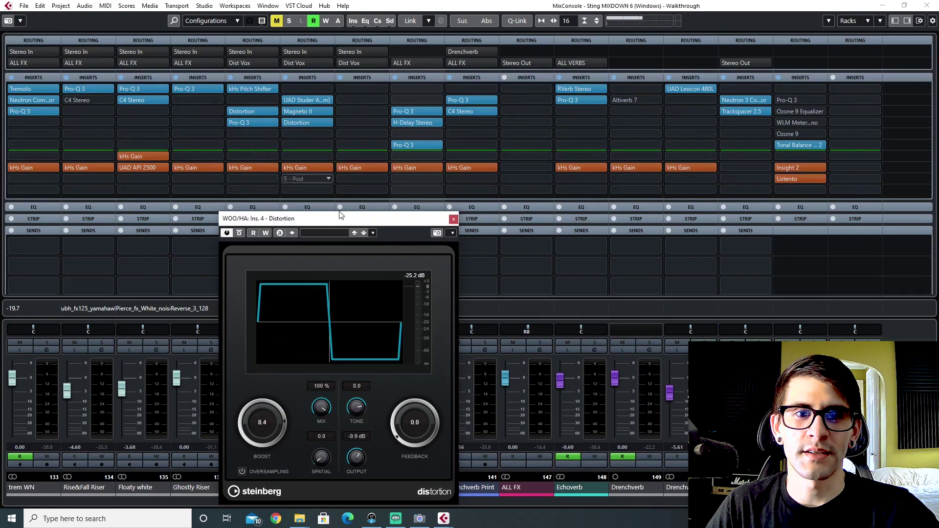
left_click(453, 219)
Select the WOO/HA channel, return to the arrangement and look over the distorted vocal clips from Verse 2 back to the intro.
left_click(306, 486)
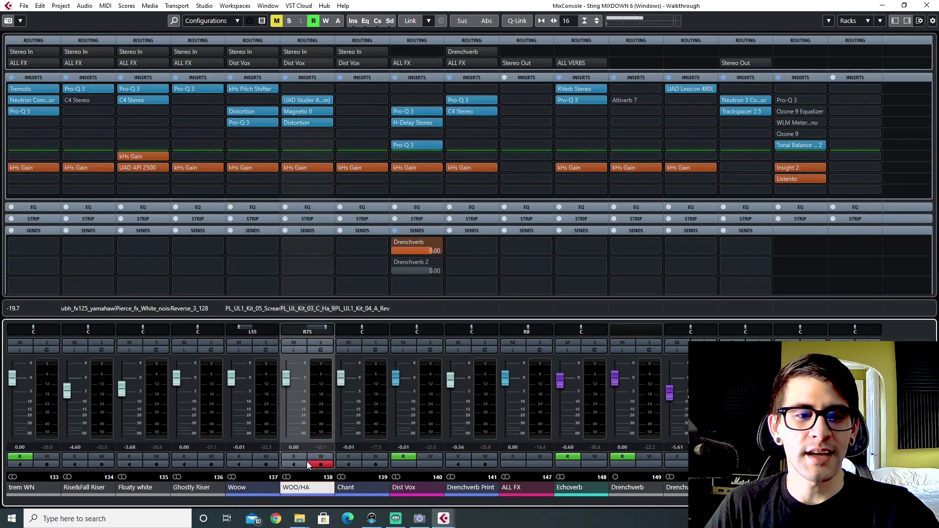
key("F3")
key("h")
key("h")
key("h")
key("h")
key("h")
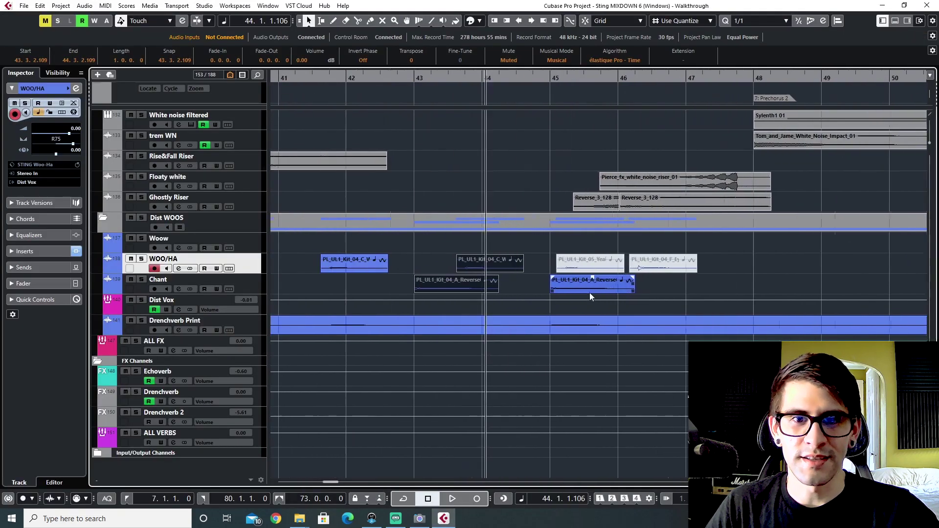
scroll(383, 230, "left", 2)
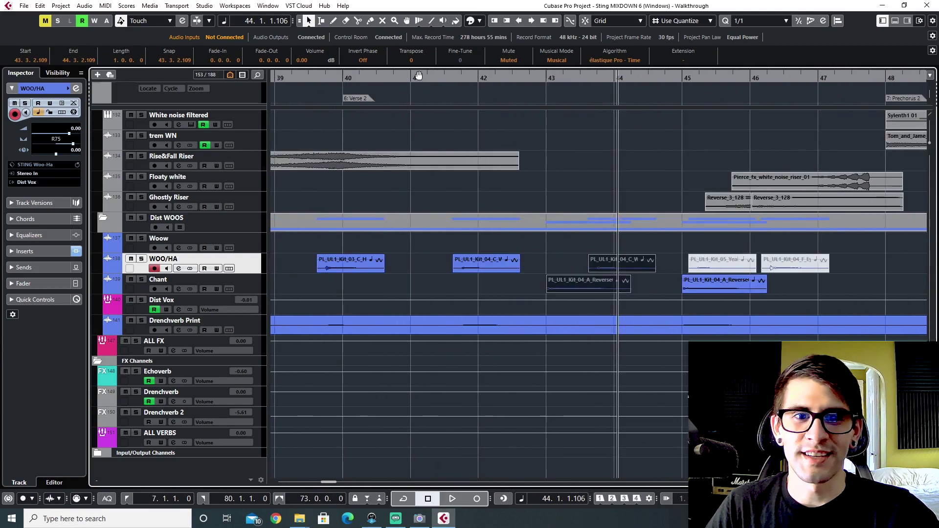
key("g")
key("g")
key("g")
scroll(368, 278, "left", 5)
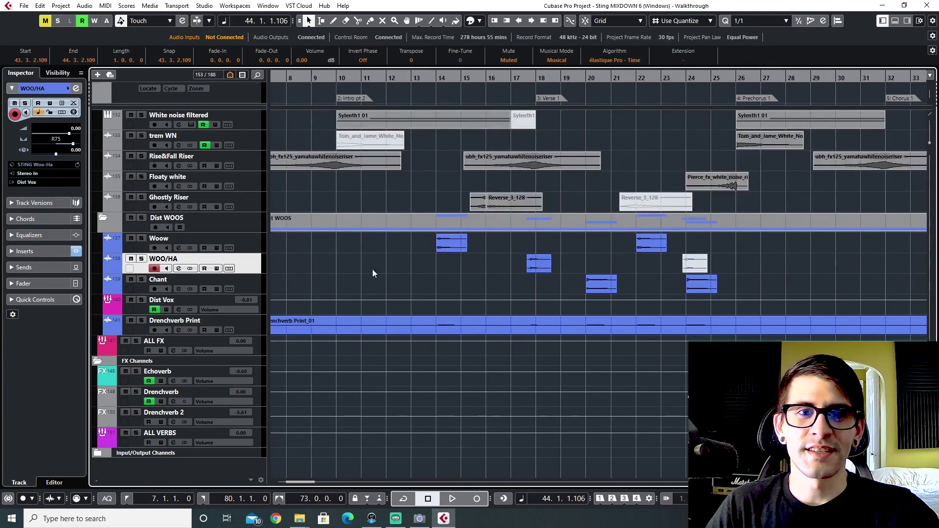
Solo the WOO/HA track and loop playback over its clip going into Verse 1, around bars 17 to 18.
scroll(506, 280, "right", 3)
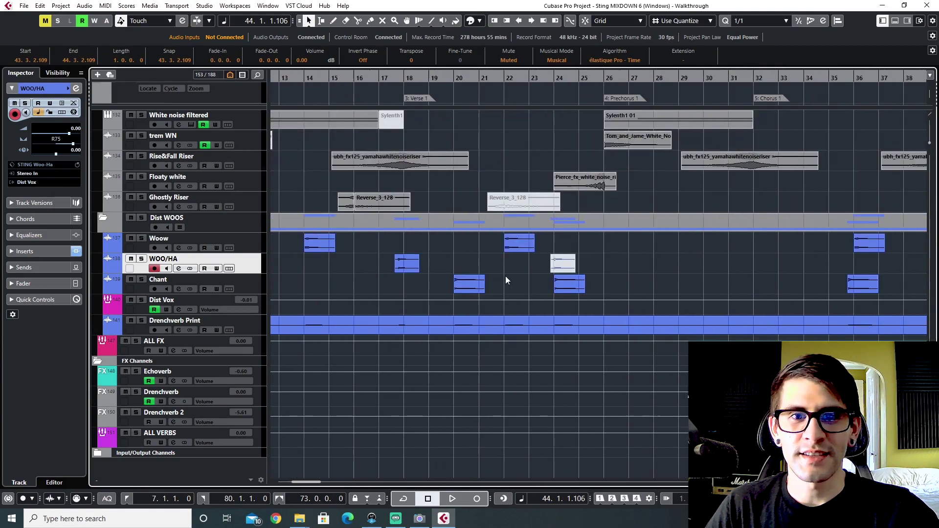
left_click(391, 78)
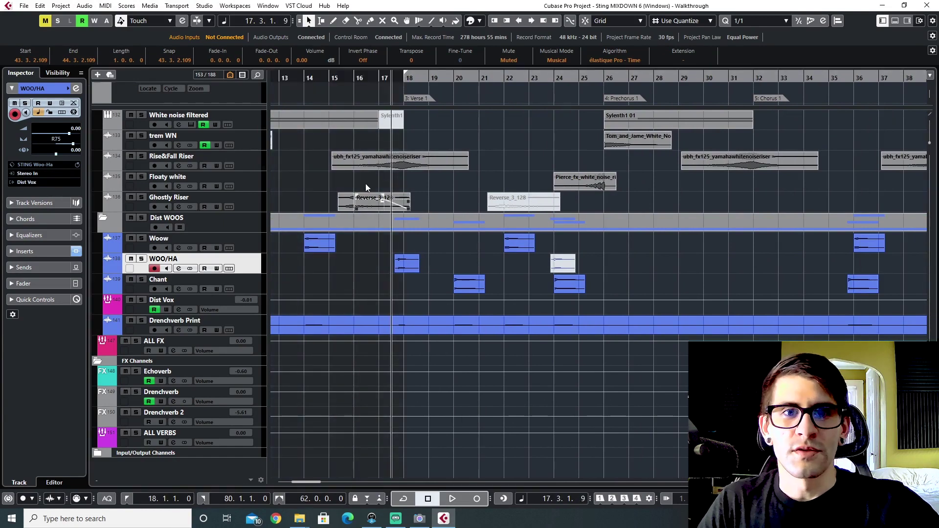
key("s")
key("shift+g")
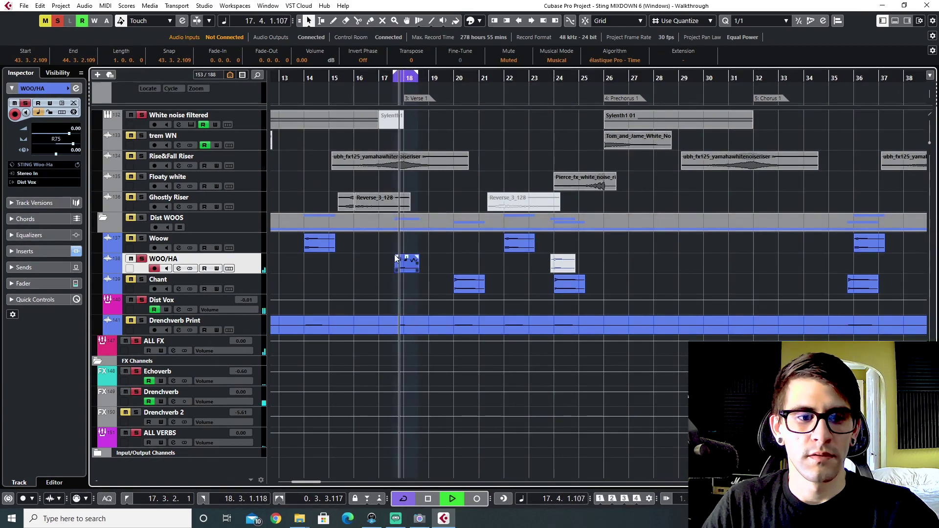
Bypass the WOO/HA channel's inserts in the MixConsole, reactivate the UAD Studer A800 and view its plug-in window.
key("F3")
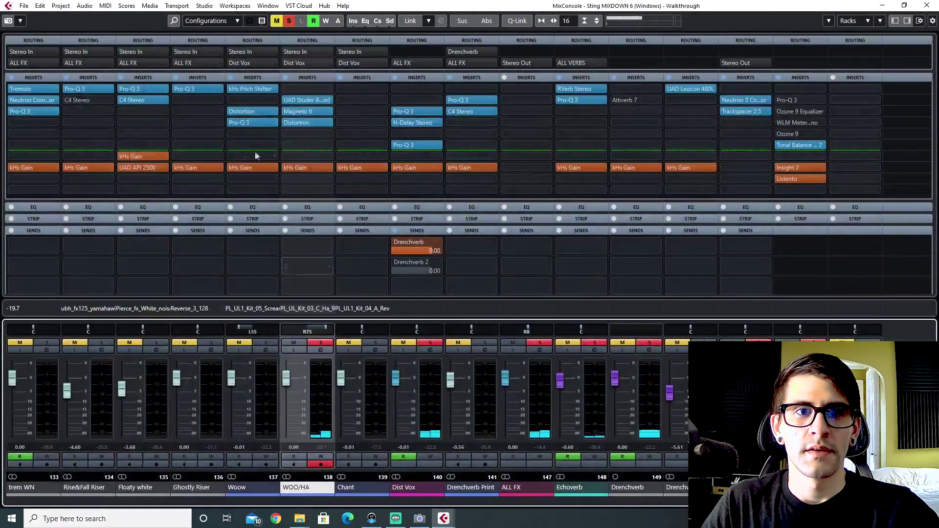
left_click(286, 100)
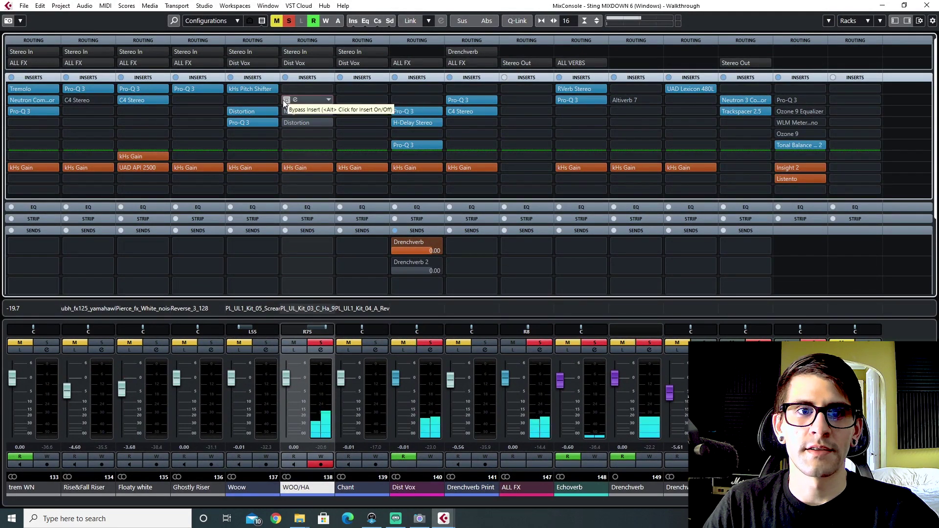
left_click(285, 100)
left_click(292, 100)
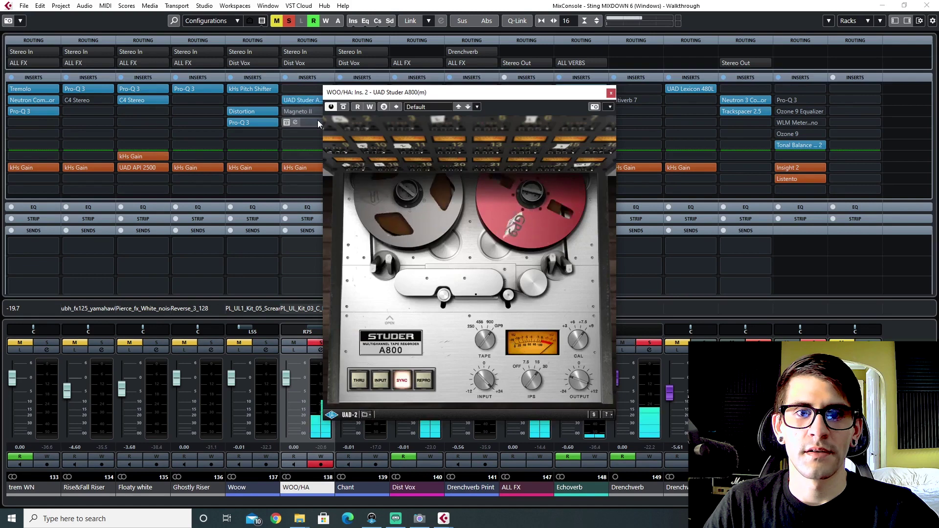
left_click(609, 93)
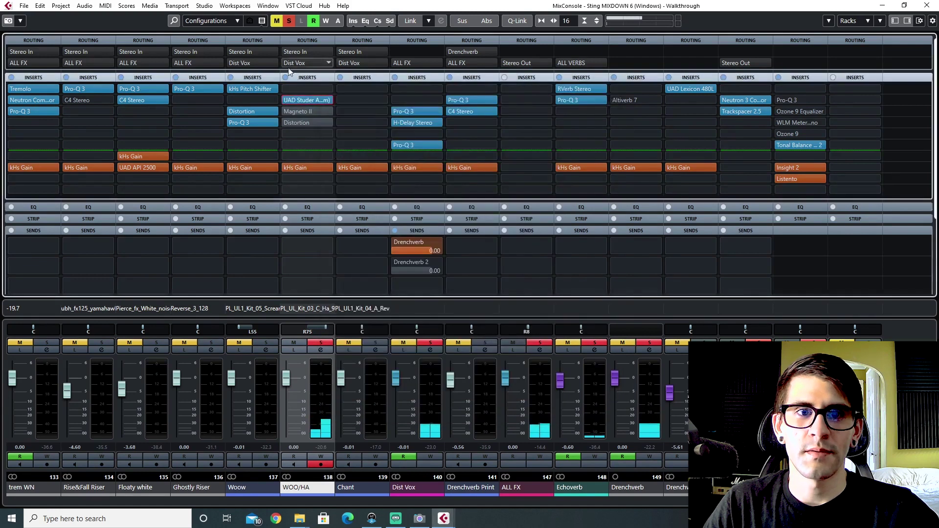
Reactivate the Magneto II and Distortion inserts on the WOO/HA channel one after the other, viewing and closing each plug-in window.
left_click(295, 111)
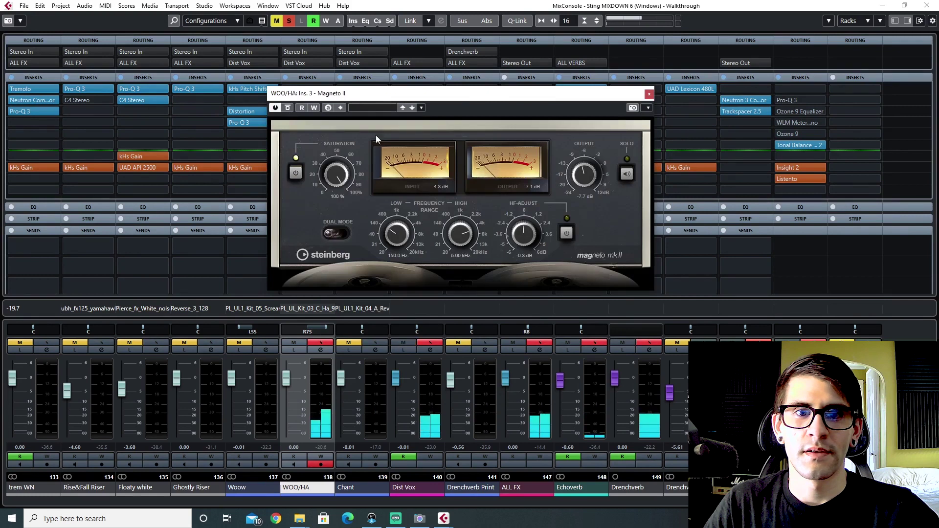
left_click(649, 94)
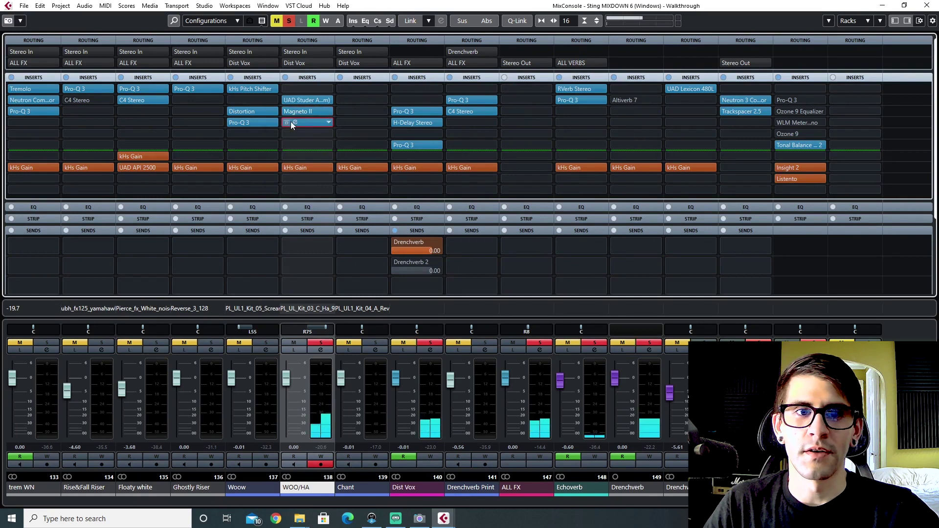
left_click(292, 122)
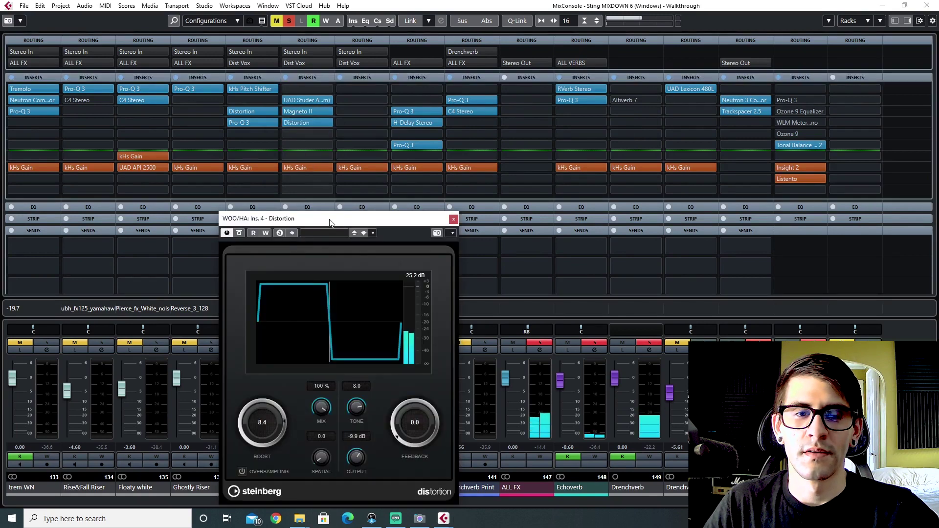
left_click_drag(331, 218, 431, 91)
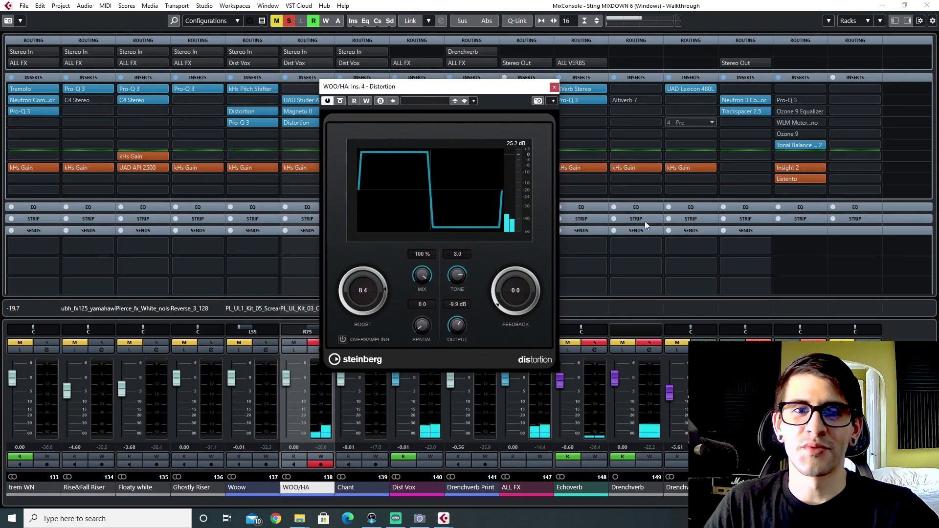
left_click(554, 88)
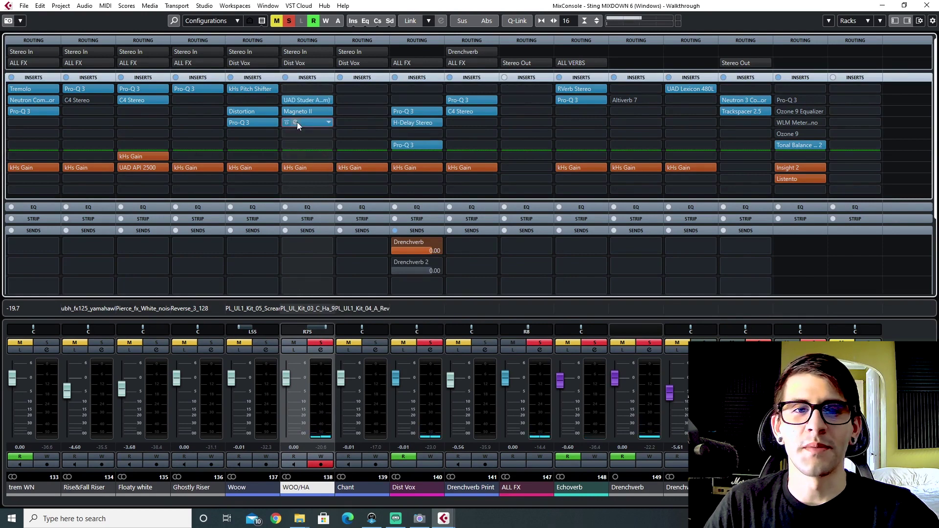
Inspect the WOO/HA channel's Distortion plug-in once more, close it and reselect the WOO/HA channel.
mouse_move(293, 103)
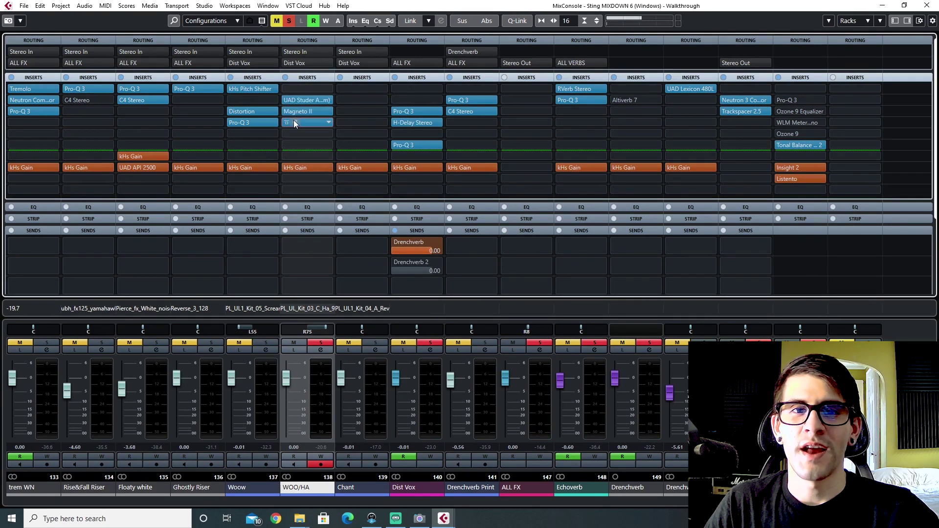
left_click(293, 124)
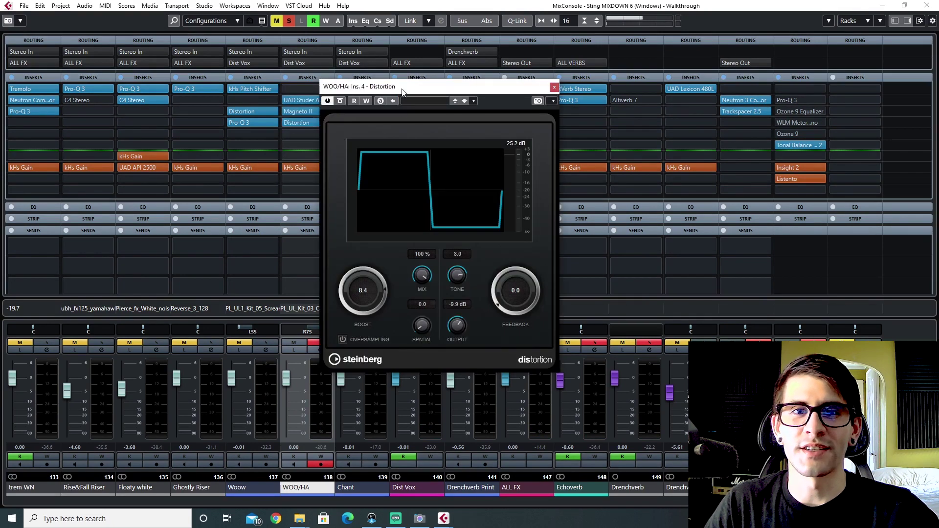
left_click_drag(402, 92, 427, 96)
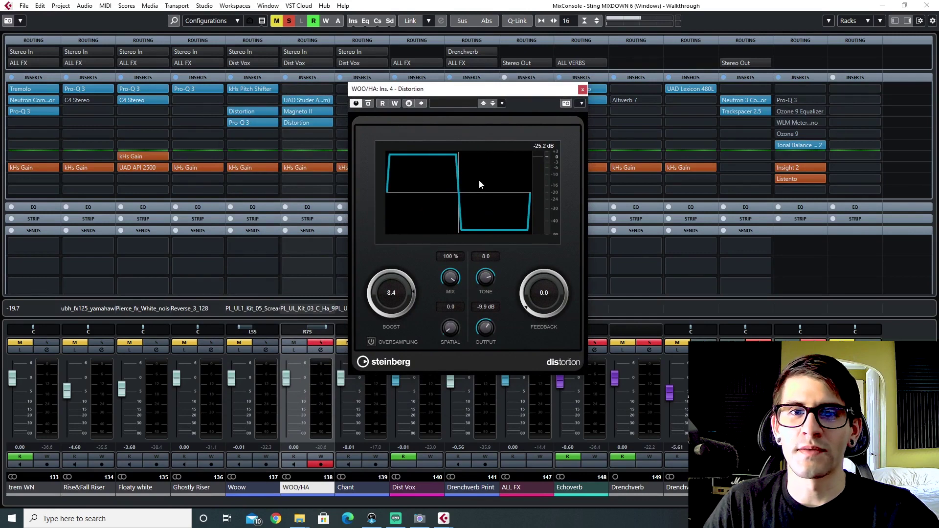
left_click(583, 90)
left_click(391, 340)
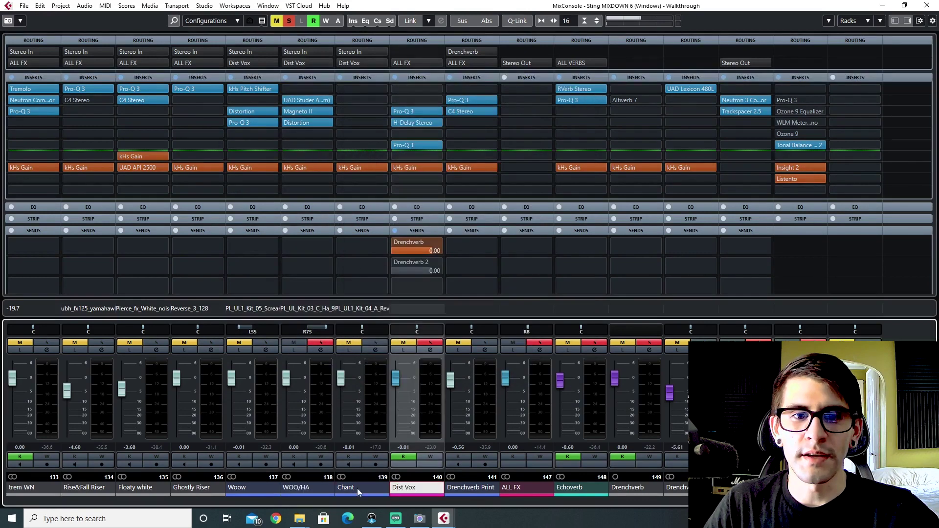
left_click(351, 487)
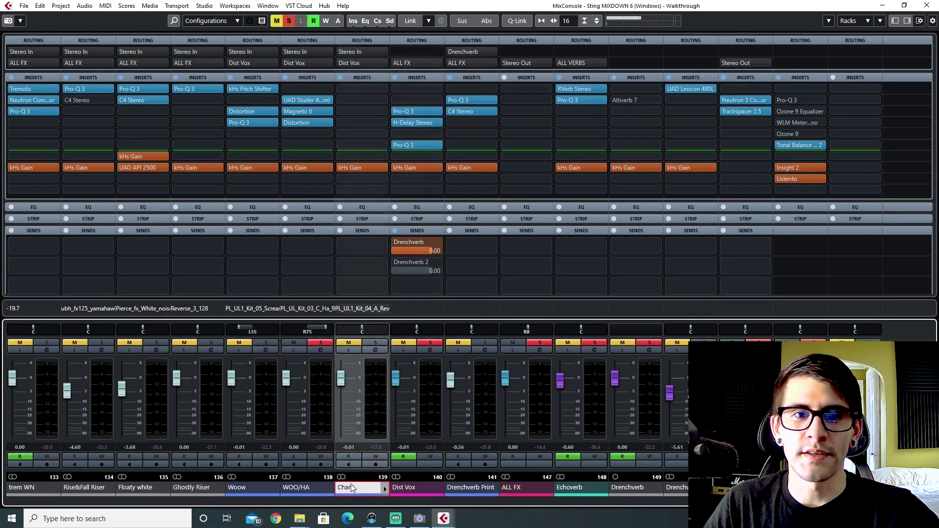
left_click(299, 490)
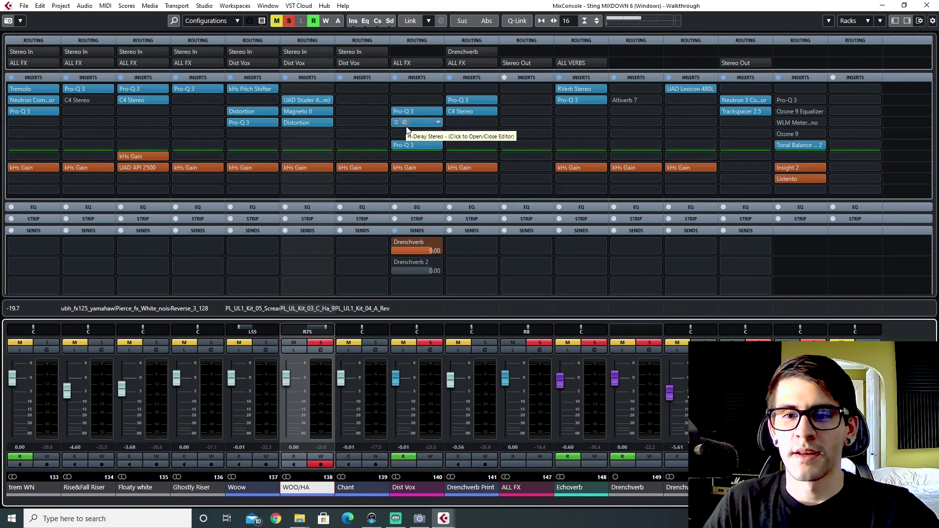
Return to the arrangement, clear all solos, solo the Drenchverb Print track and place the cursor near bar 18.
key("F3")
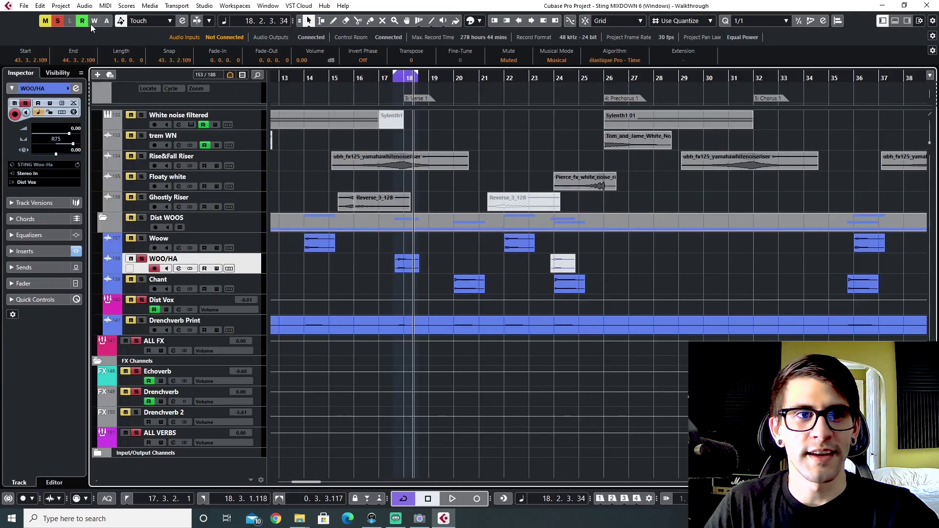
left_click(58, 21)
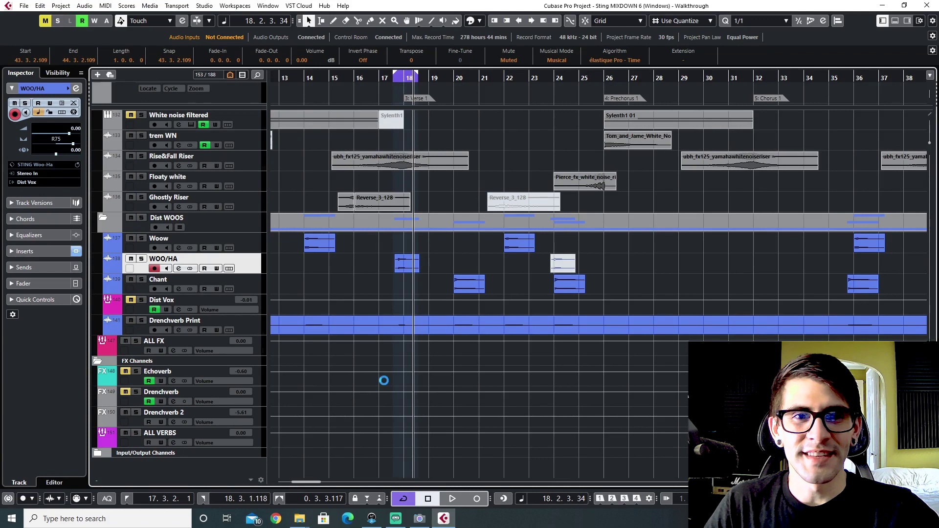
scroll(217, 331, "right", 3)
left_click(185, 324)
left_click(141, 320)
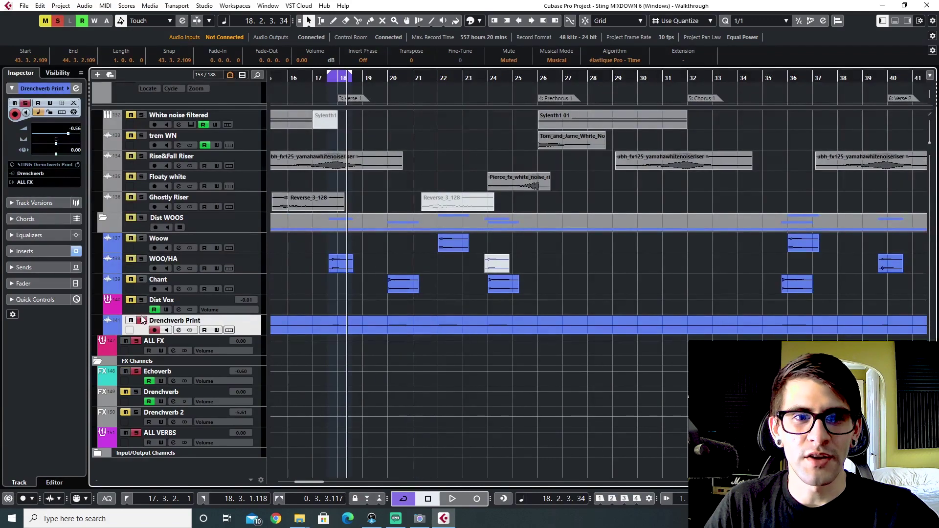
left_click_drag(334, 75, 339, 362)
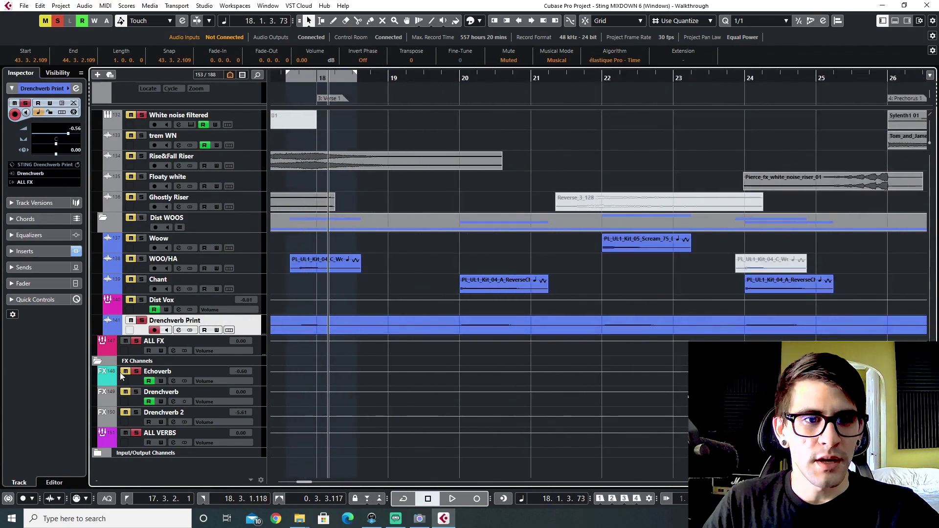
Select the Echoverb channel, reveal its mute automation lane and place the cursor in bar 16 ahead of Verse 1.
left_click(126, 383)
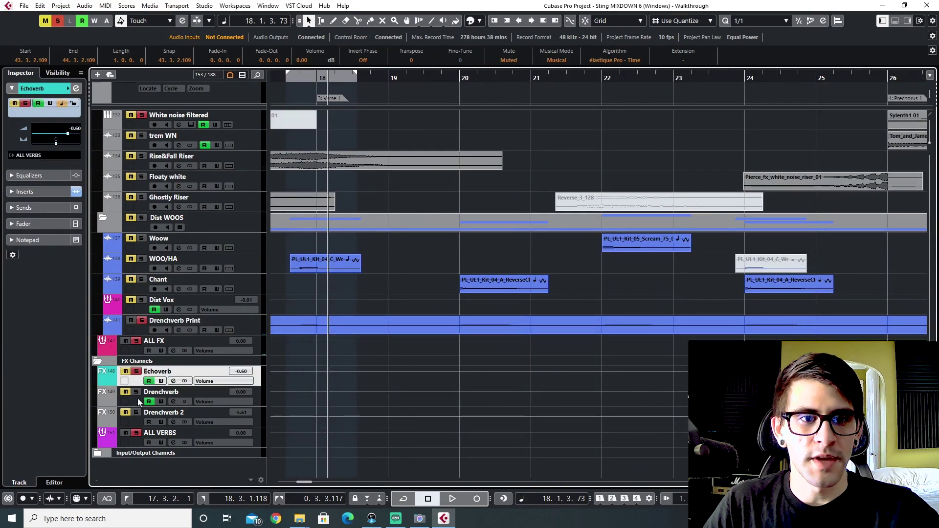
scroll(462, 430, "down", 5)
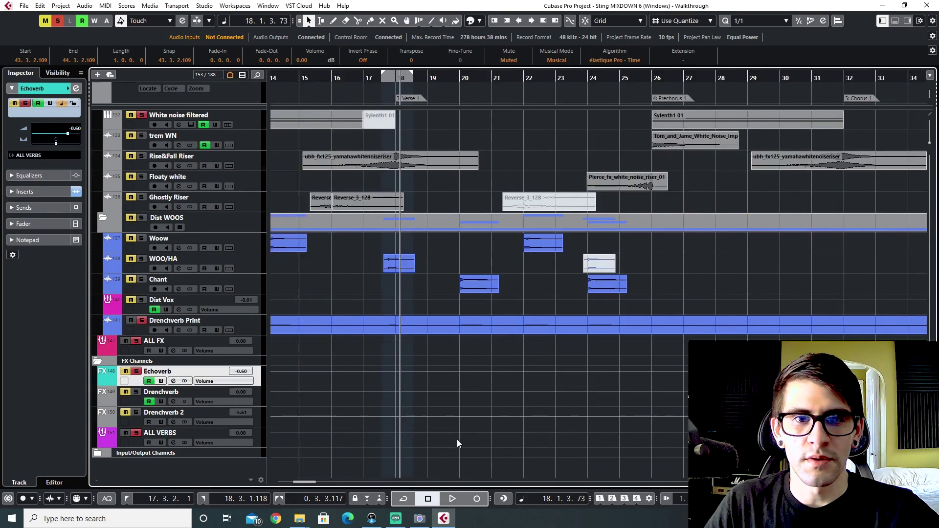
scroll(535, 447, "up", 5)
scroll(536, 447, "down", 5)
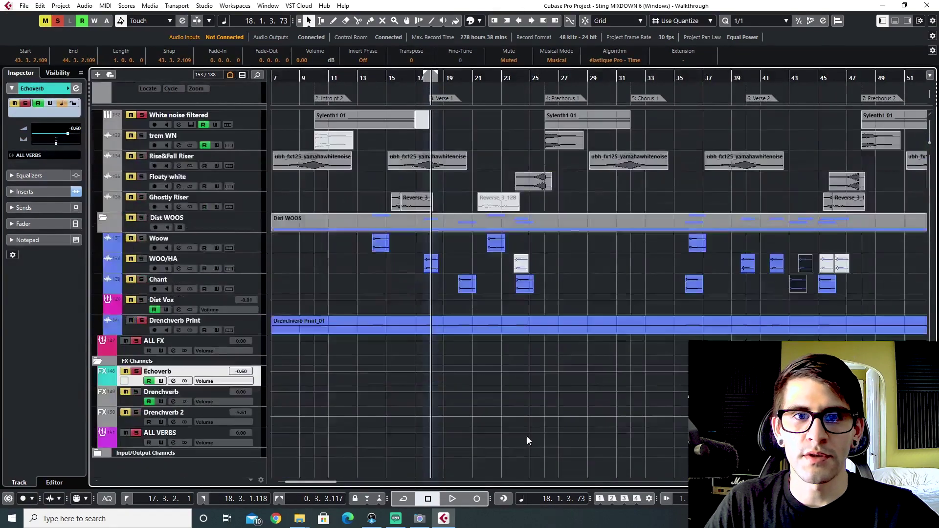
left_click_drag(407, 74, 415, 83)
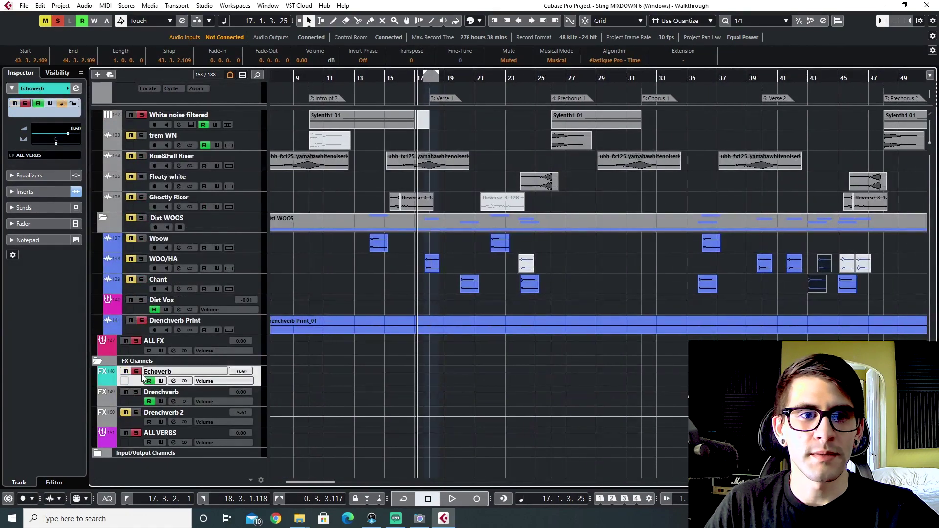
left_click(102, 383)
scroll(315, 390, "down", 1)
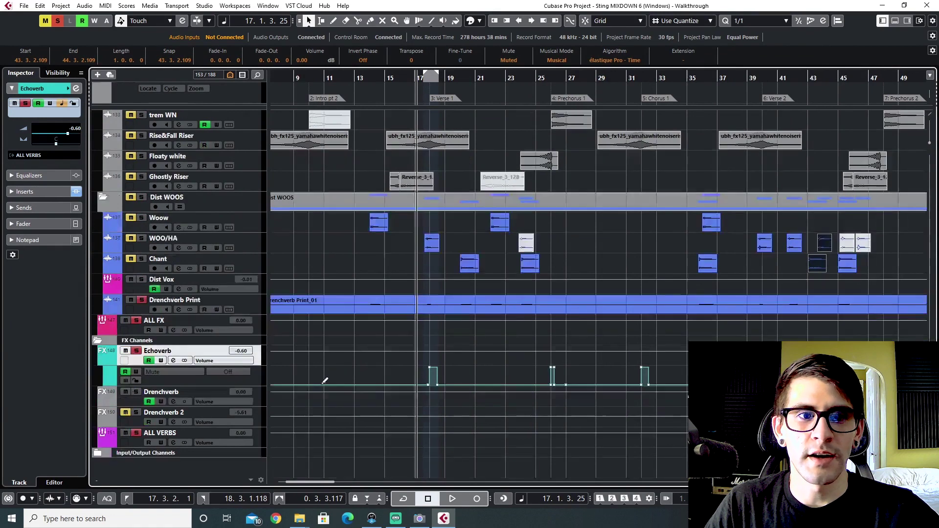
scroll(374, 409, "up", 4)
left_click(481, 80)
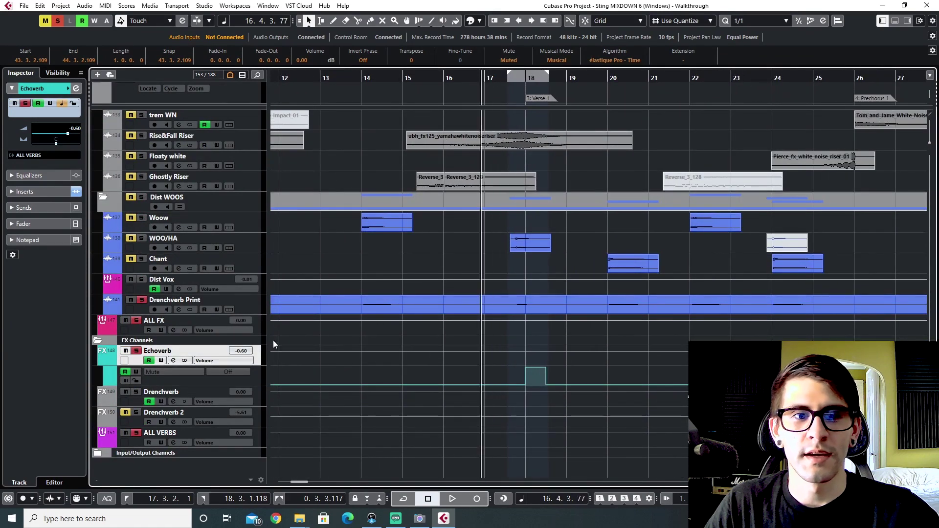
Clear all solos and look over the Echoverb mute automation from Verse 1 through Chorus 1.
left_click(57, 20)
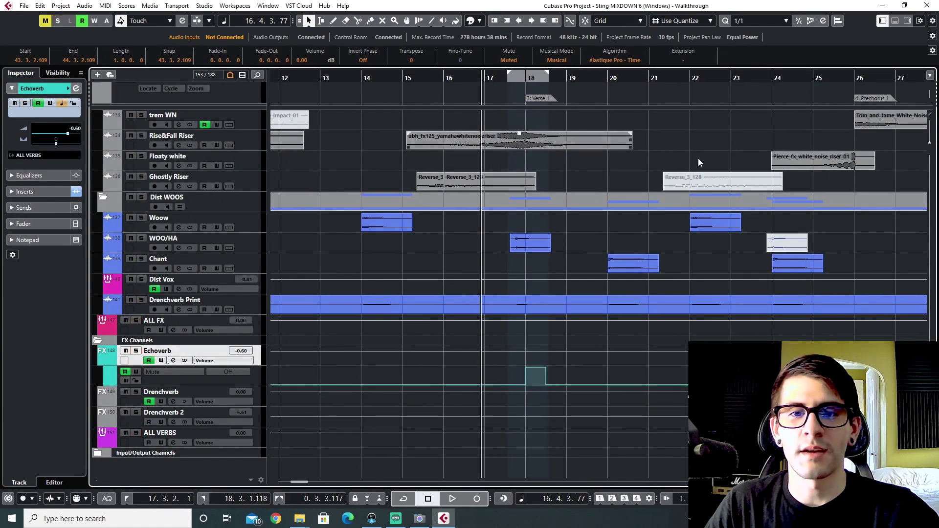
scroll(507, 389, "right", 6)
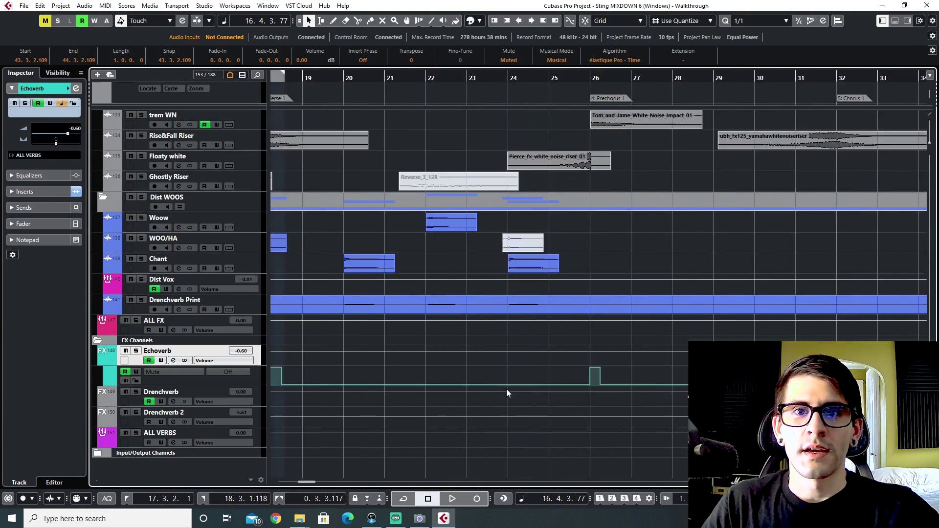
scroll(506, 389, "right", 3)
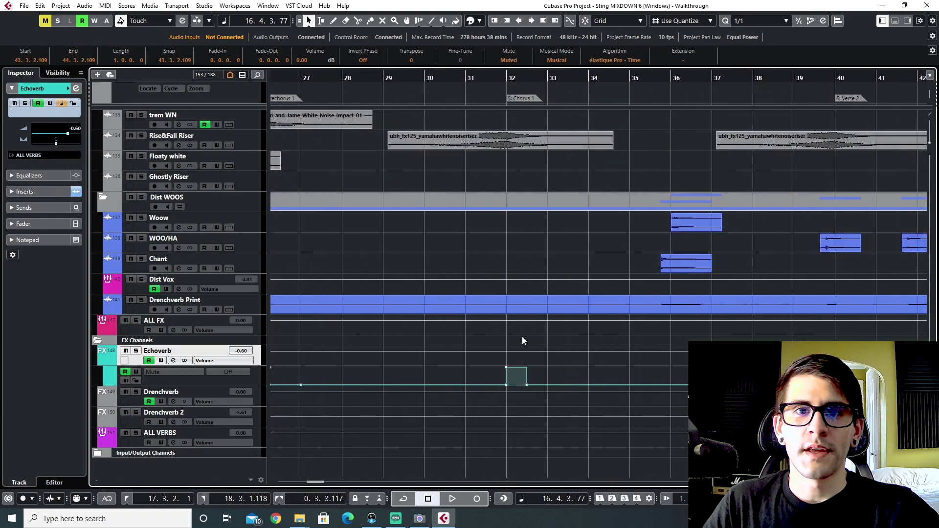
Play the full mix from about bar 31 into Chorus 1 to hear the Echoverb mute automation.
left_click(473, 71)
scroll(519, 318, "up", 2)
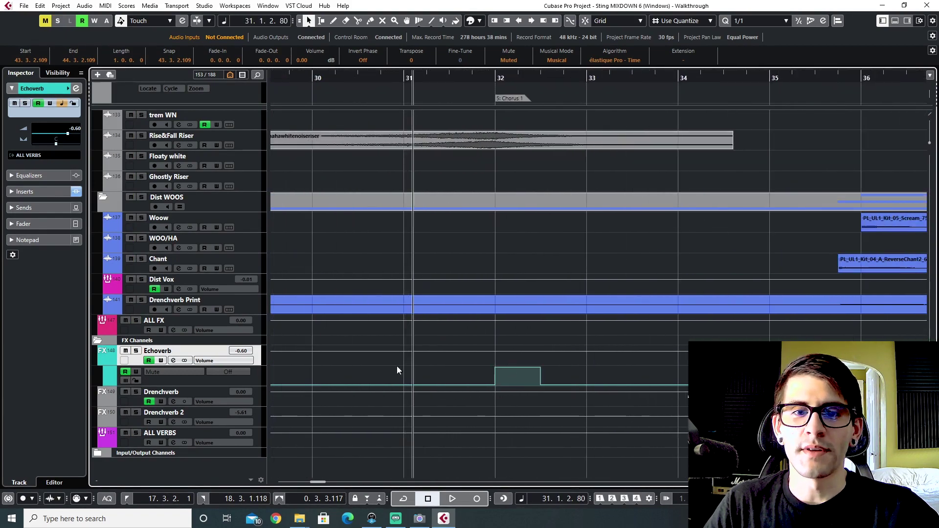
left_click(402, 87)
key("space")
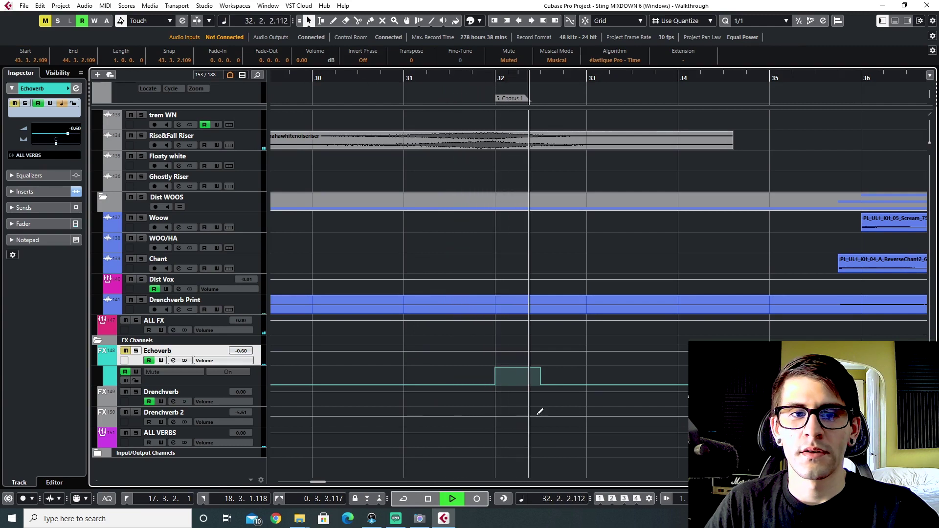
key("space")
Reveal the mute automation lanes of the Drenchverb and Drenchverb 2 channels.
left_click(101, 402)
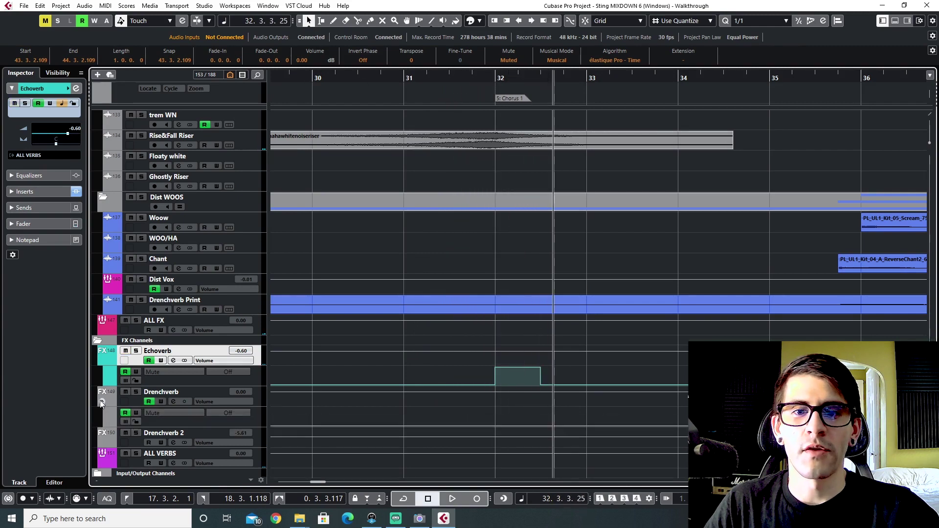
left_click(102, 443)
scroll(104, 442, "down", 3)
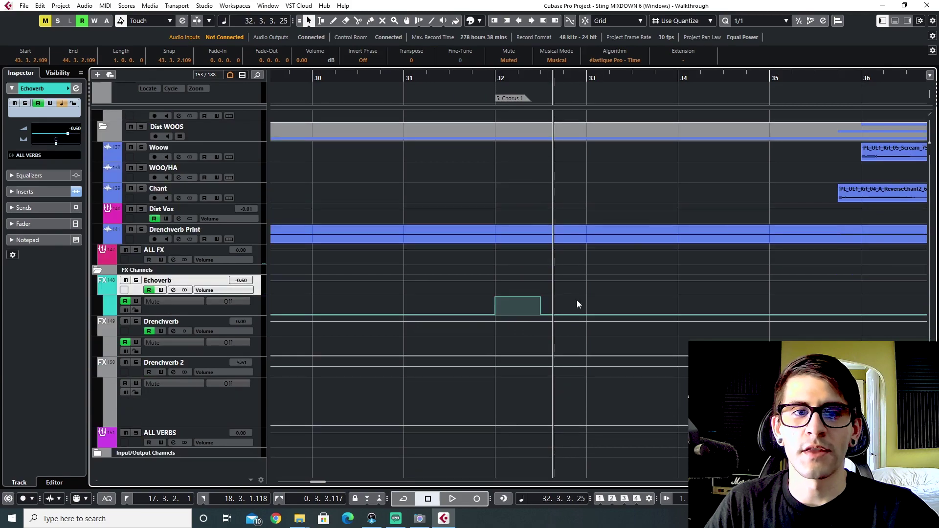
Return to the vocal tracks and place the cursor late in bar 53, just ahead of Chorus 2.
key("g")
key("g")
key("g")
key("g")
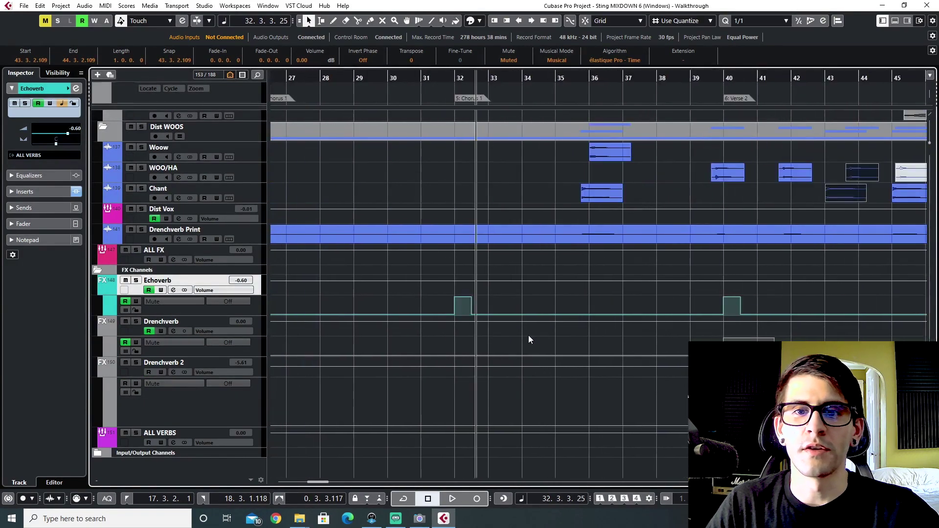
scroll(529, 336, "right", 5)
scroll(526, 343, "up", 15)
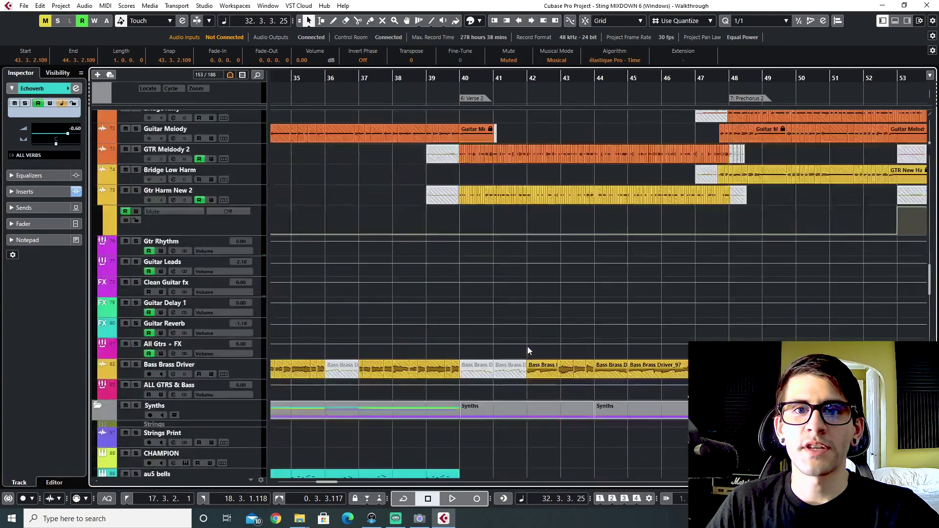
scroll(528, 345, "up", 20)
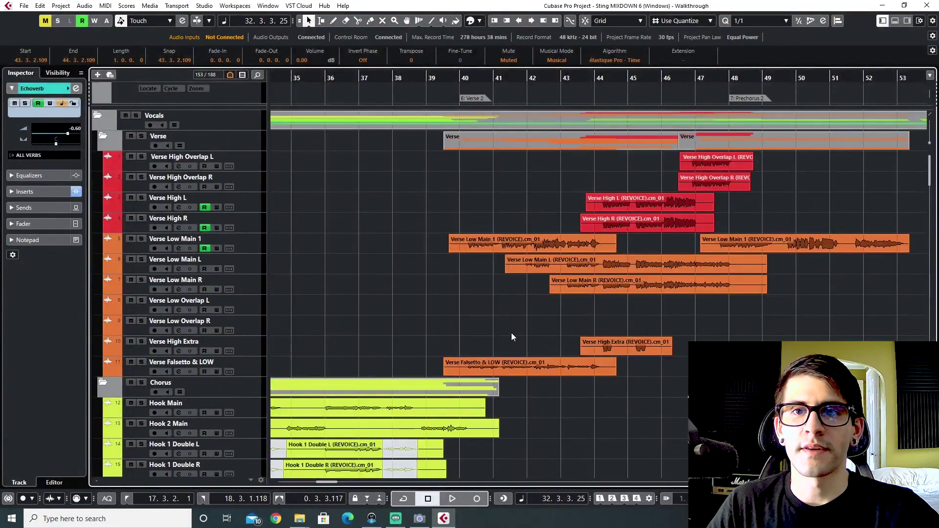
key("g")
key("g")
key("g")
key("g")
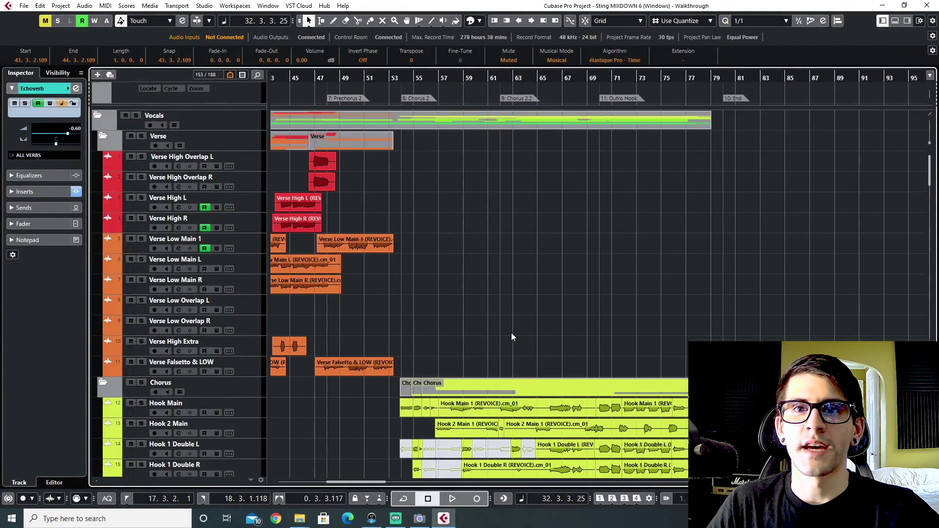
left_click(415, 98)
Reveal the insert gain automation lane of the VOxverb channel around the start of Chorus 2.
scroll(439, 363, "down", 5)
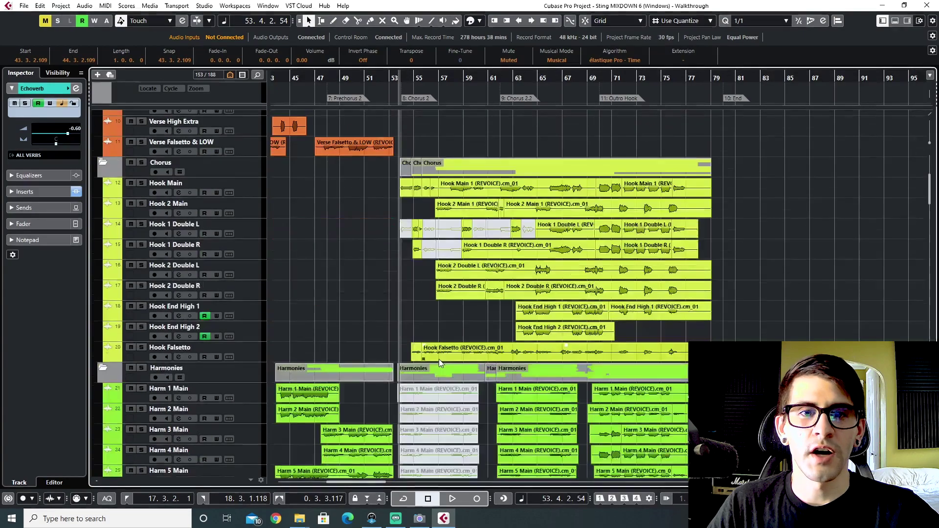
scroll(439, 359, "down", 12)
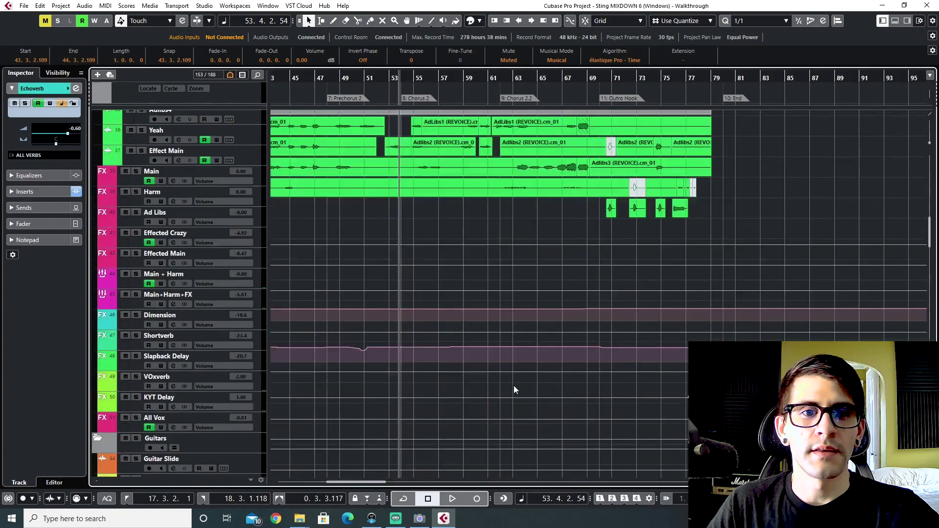
scroll(514, 390, "down", 15)
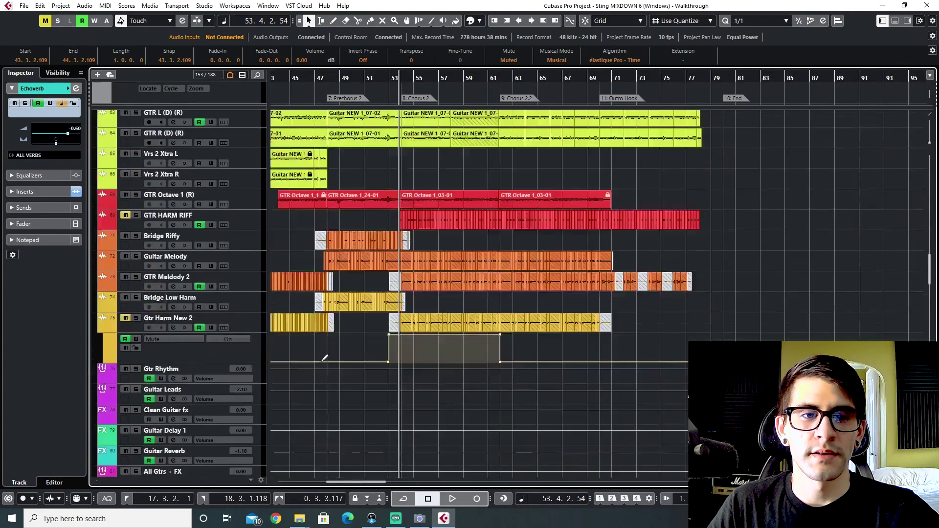
scroll(324, 358, "up", 10)
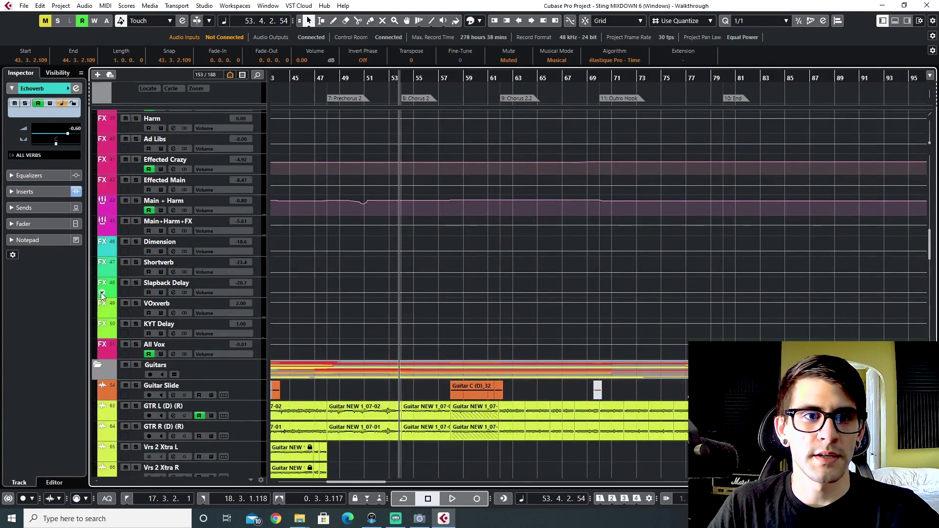
left_click(101, 293)
scroll(404, 370, "down", 3)
key("h")
key("h")
key("h")
key("h")
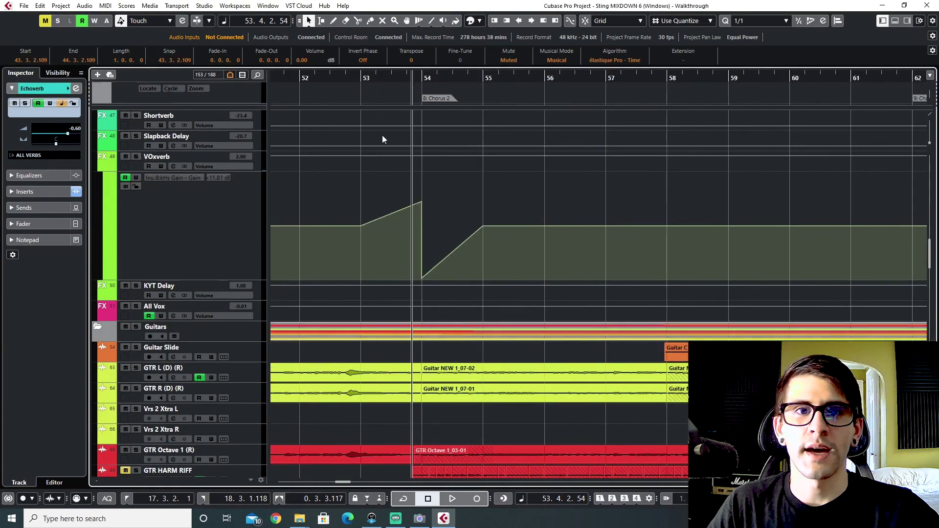
Reveal the KYT Delay gain automation lane and play from bar 53 into bar 56 to hear both gain automations.
left_click(360, 81)
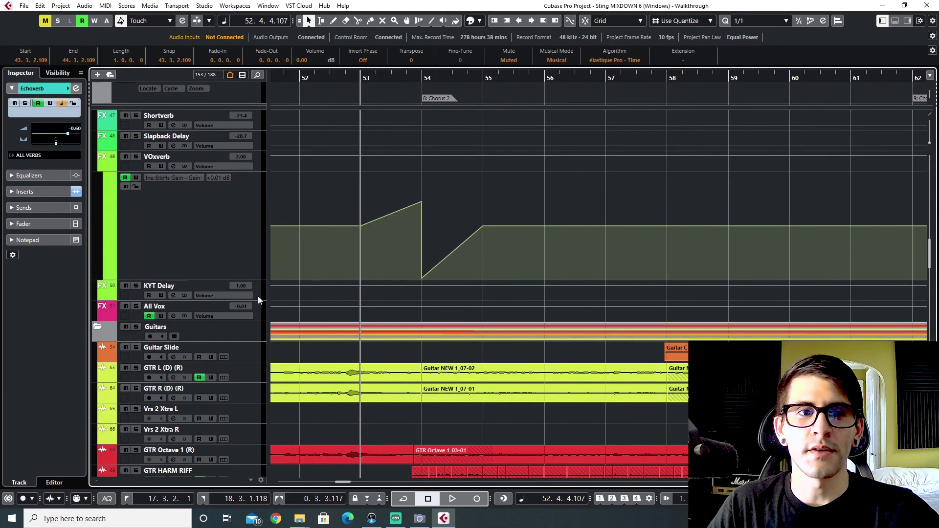
left_click(101, 296)
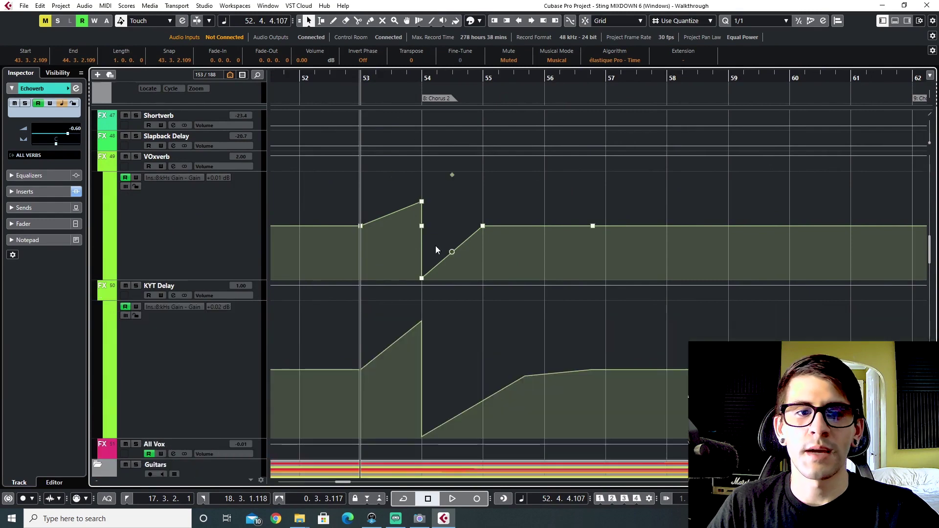
scroll(436, 274, "down", 2)
key("space")
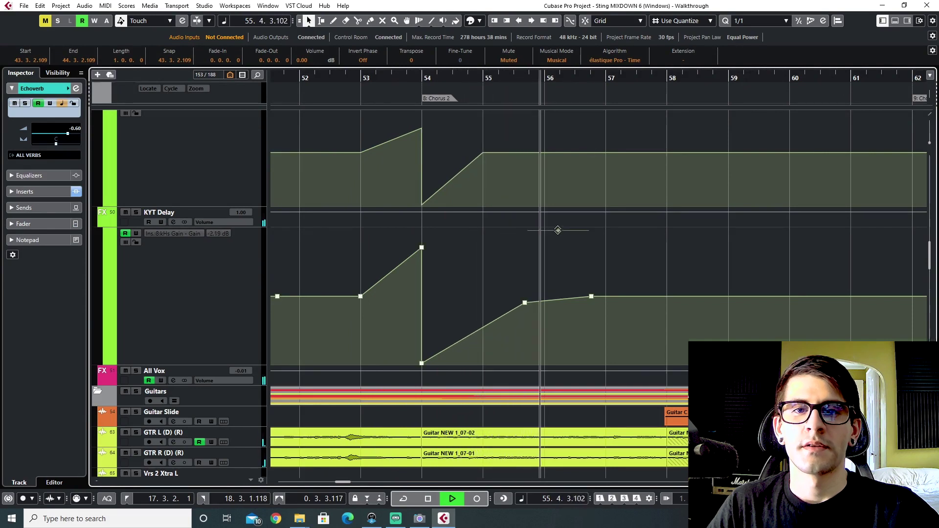
key("space")
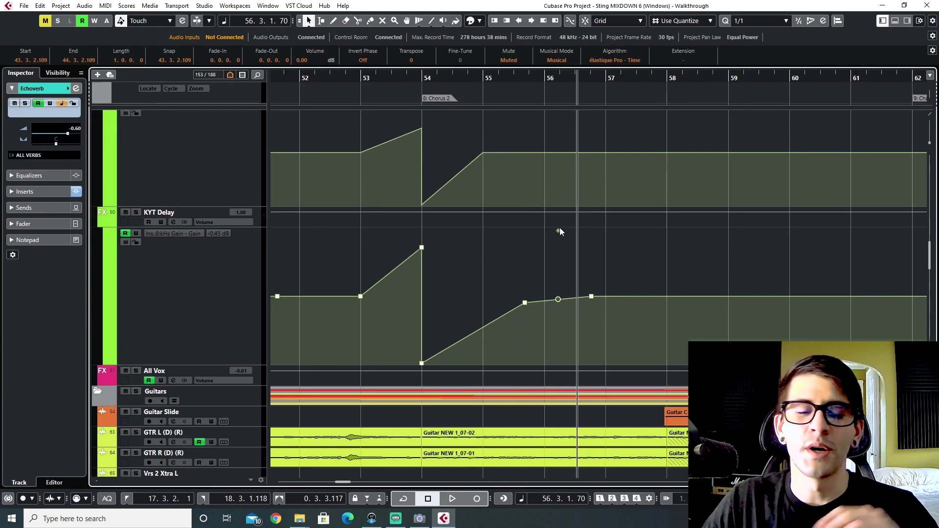
Hide the automation lanes of the VOxverb and KYT Delay channels.
scroll(367, 343, "up", 5)
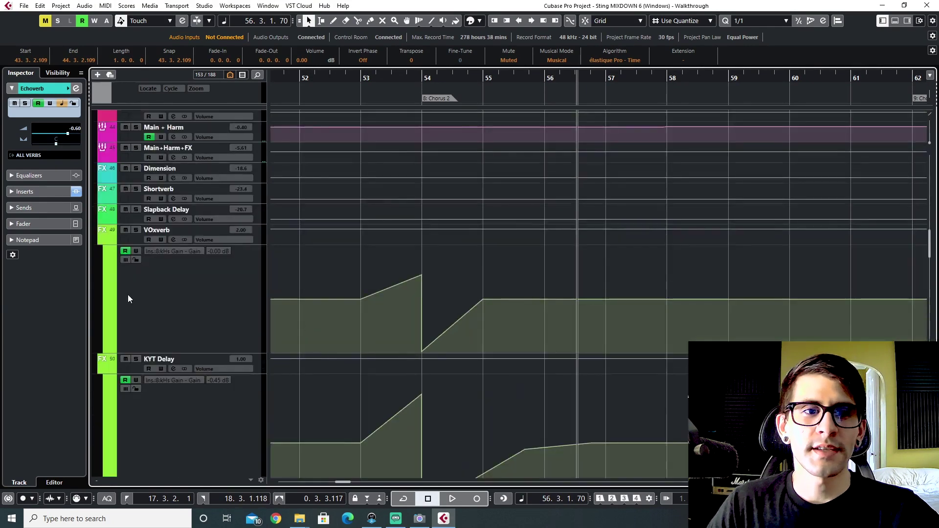
left_click(101, 239)
left_click(102, 262)
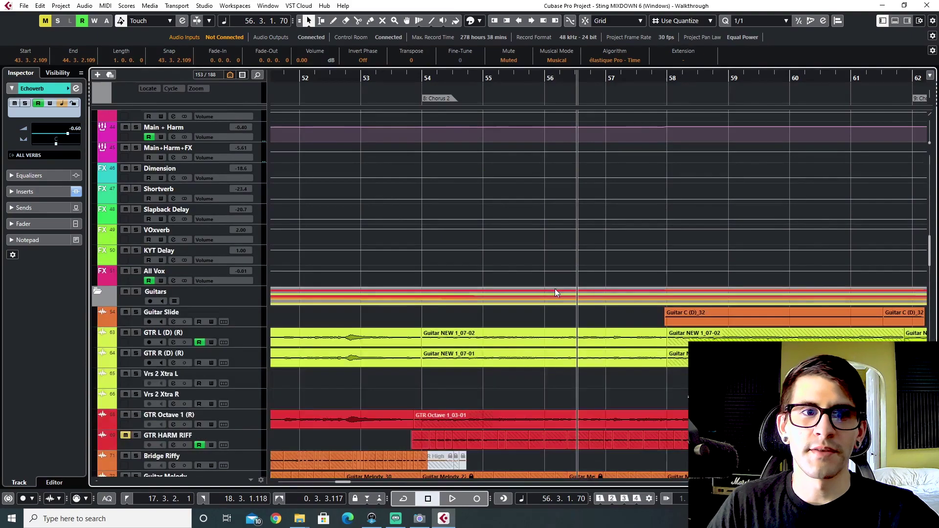
Look over the reverb channels' mute automation across the song, then place the cursor in bar 41 within Verse 2.
scroll(556, 291, "down", 5)
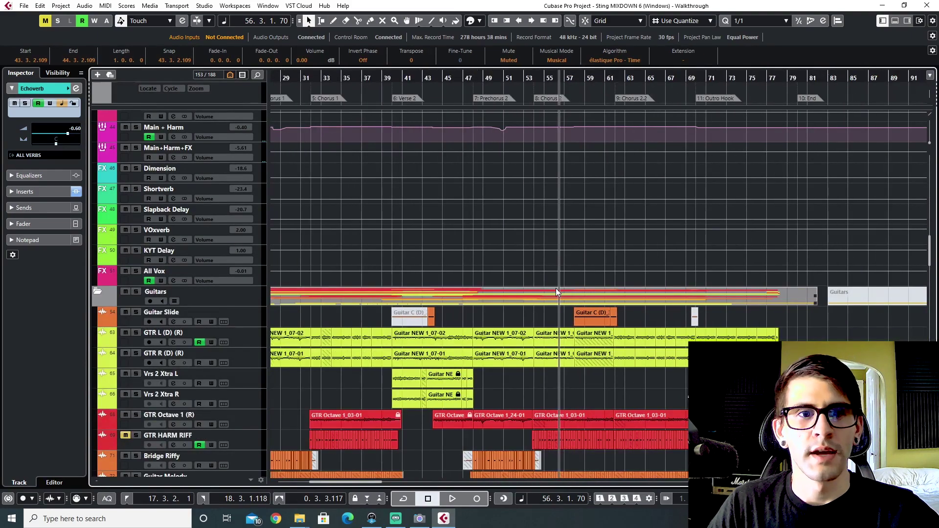
scroll(556, 288, "down", 15)
scroll(594, 335, "down", 15)
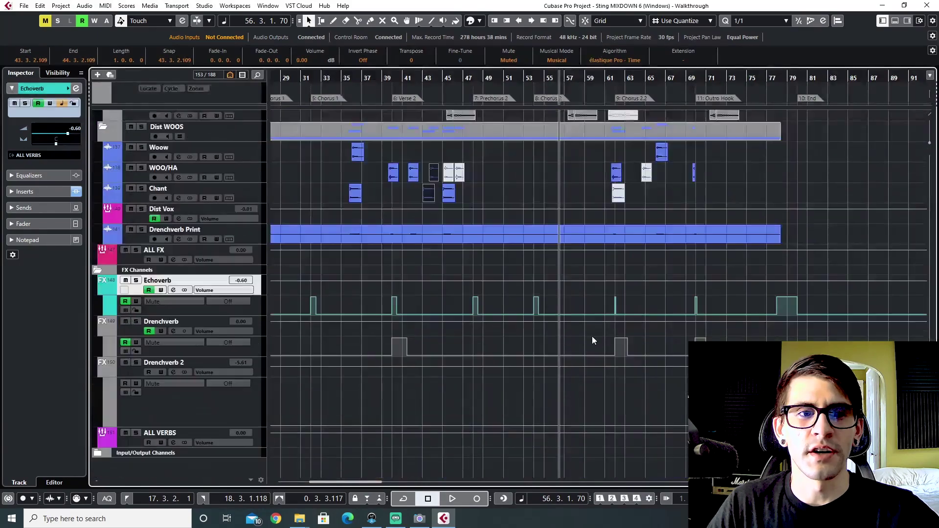
scroll(586, 339, "up", 20)
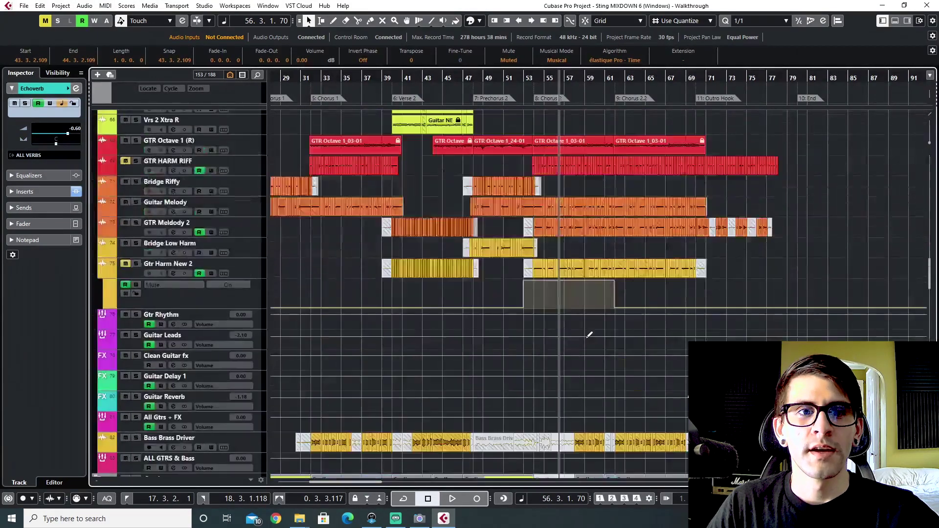
scroll(582, 344, "down", 5)
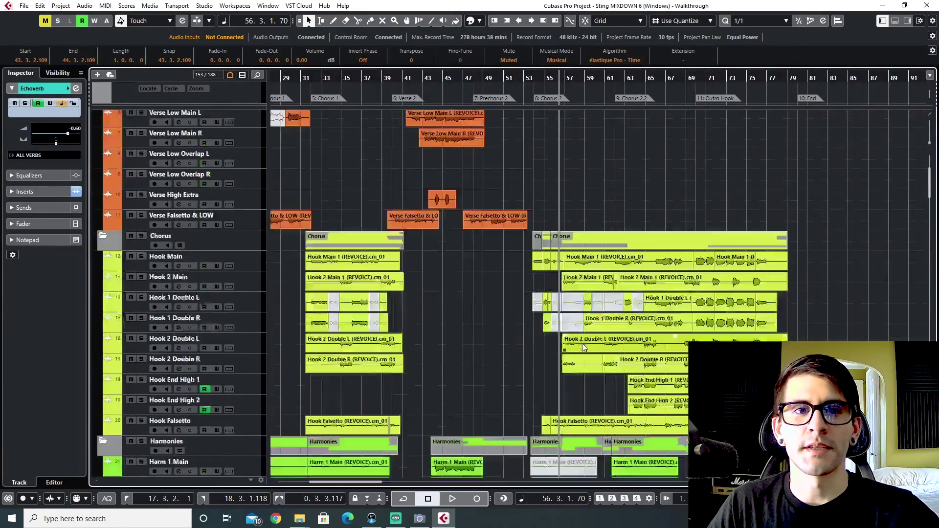
scroll(582, 343, "up", 5)
scroll(582, 343, "down", 3)
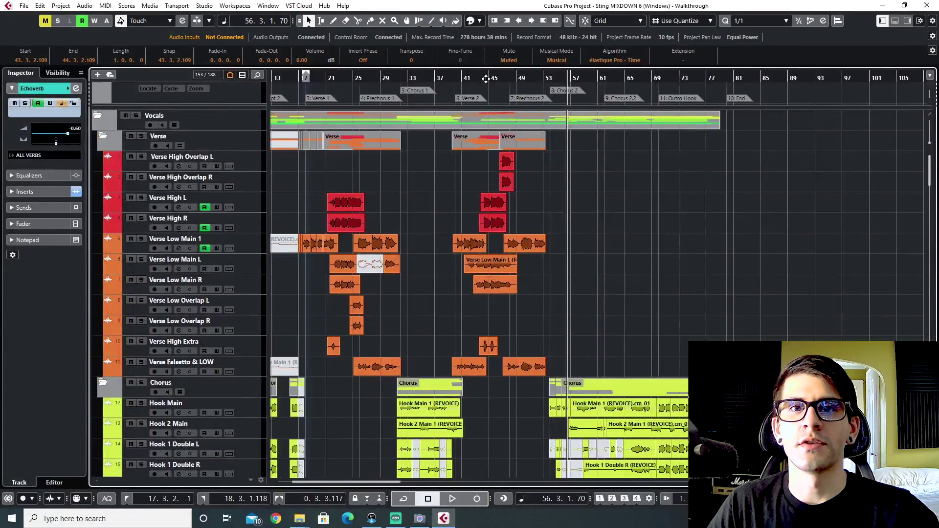
left_click_drag(486, 78, 466, 81)
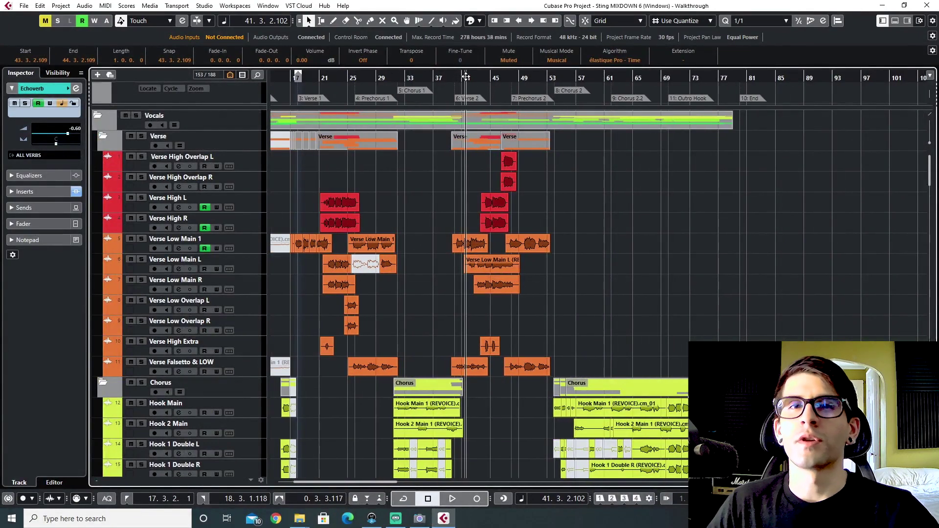